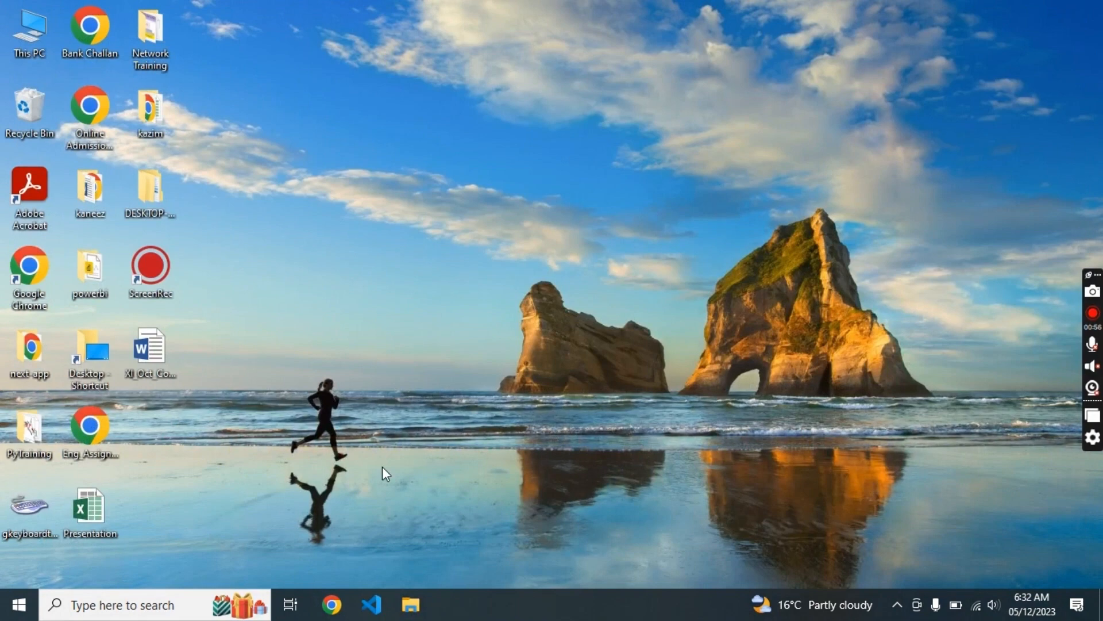
- Launch XAMPP Control Panel from Windows search, start Apache and MySQL, then minimize it
{"action": "left_click", "coordinate": [107, 610]}
{"action": "type", "text": "xam"}
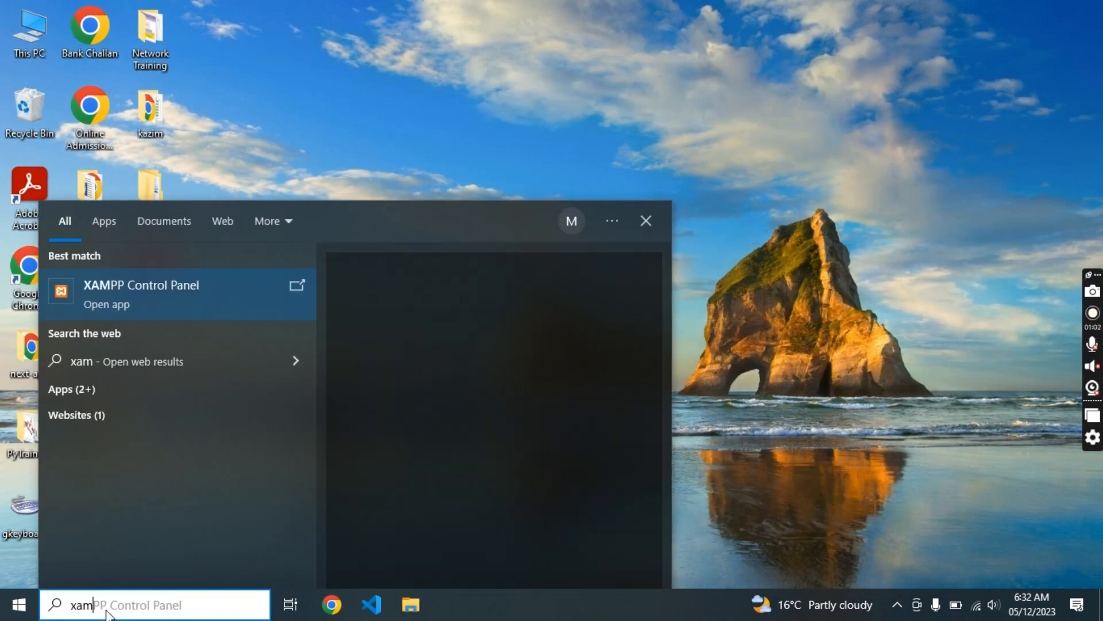
{"action": "type", "text": "pp"}
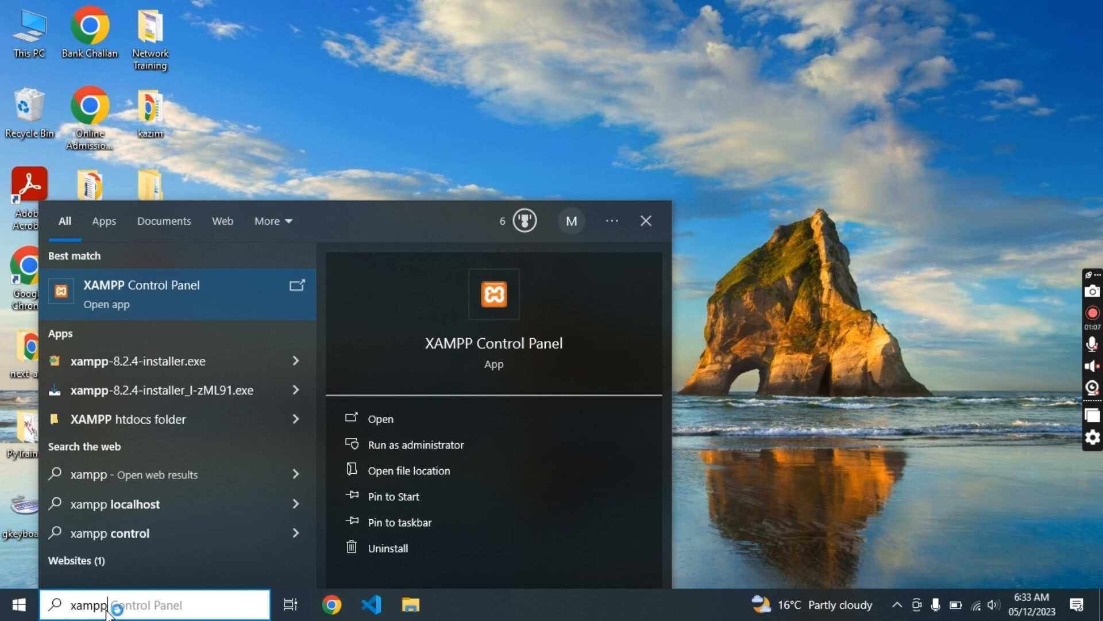
{"action": "key", "text": "Return"}
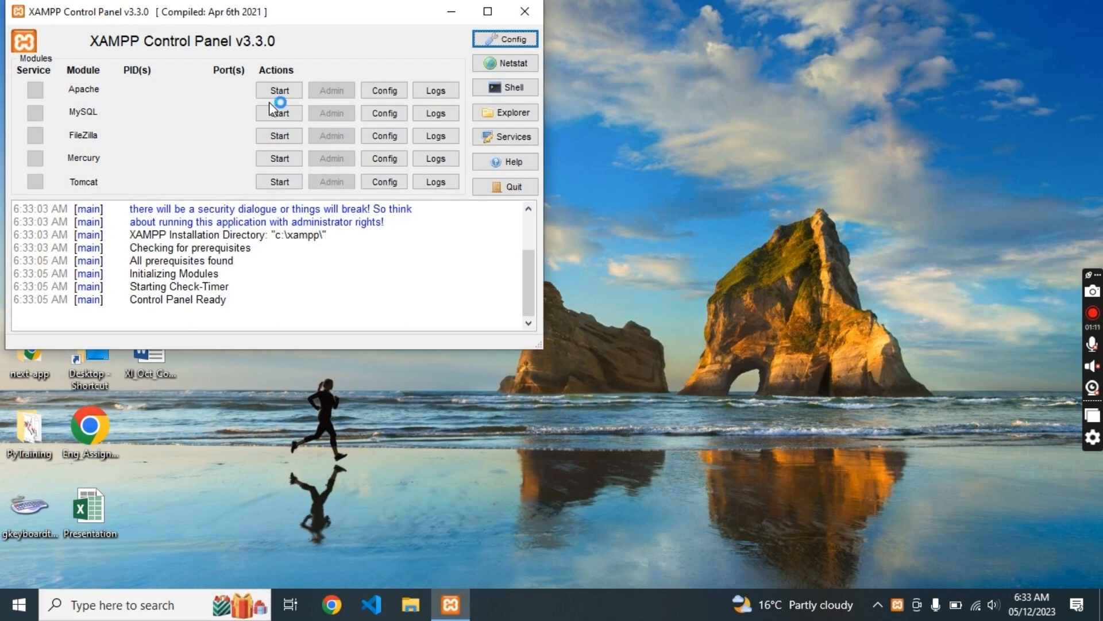
{"action": "left_click", "coordinate": [271, 93]}
{"action": "left_click", "coordinate": [278, 113]}
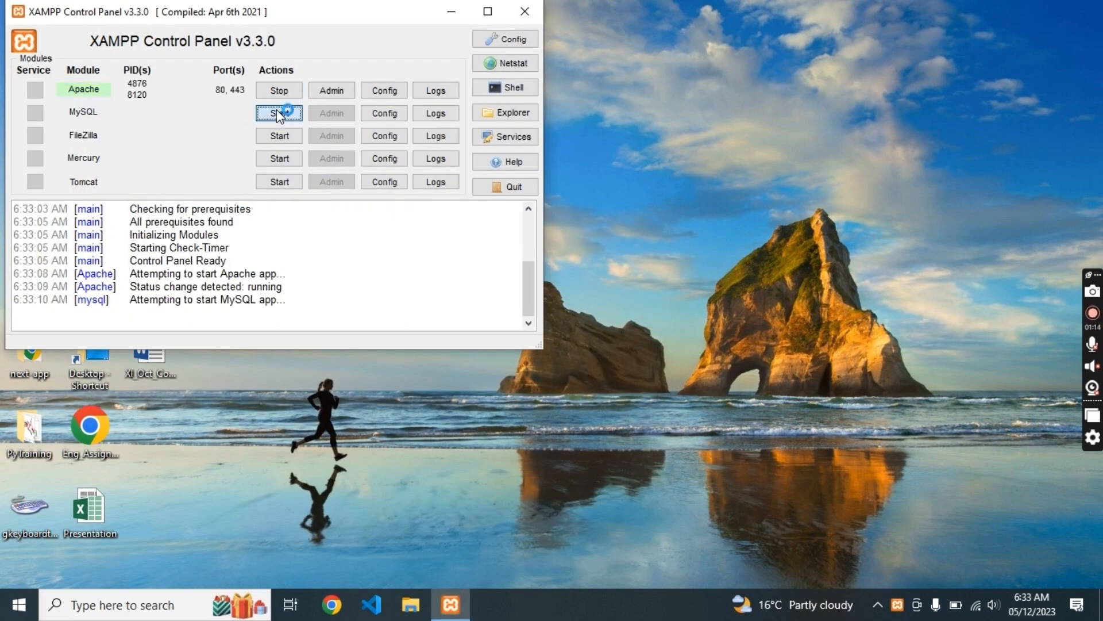
{"action": "left_click", "coordinate": [452, 11]}
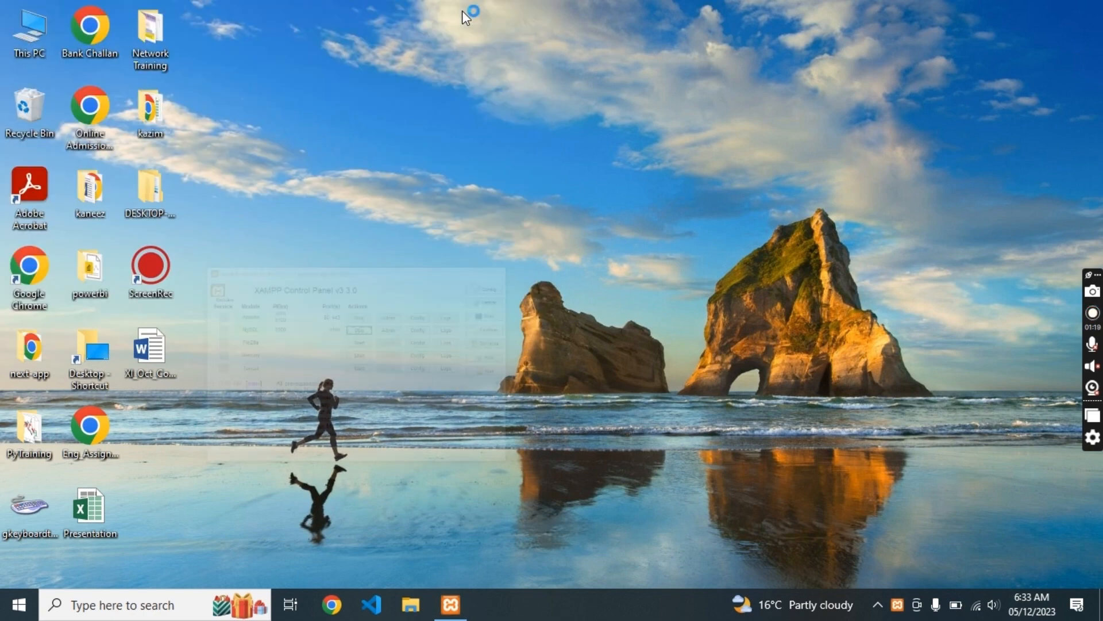
- In Chrome, search 'wordpress download' and open the Download – WordPress.org page
{"action": "left_click", "coordinate": [330, 610]}
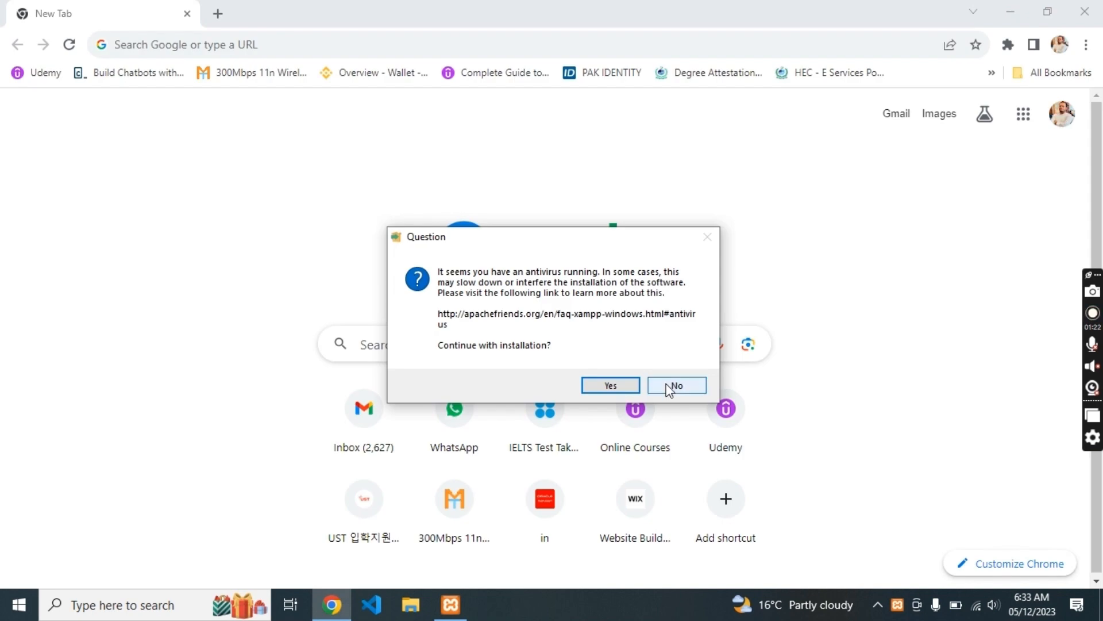
{"action": "left_click", "coordinate": [669, 387]}
{"action": "left_click", "coordinate": [463, 38]}
{"action": "type", "text": "wordpress"}
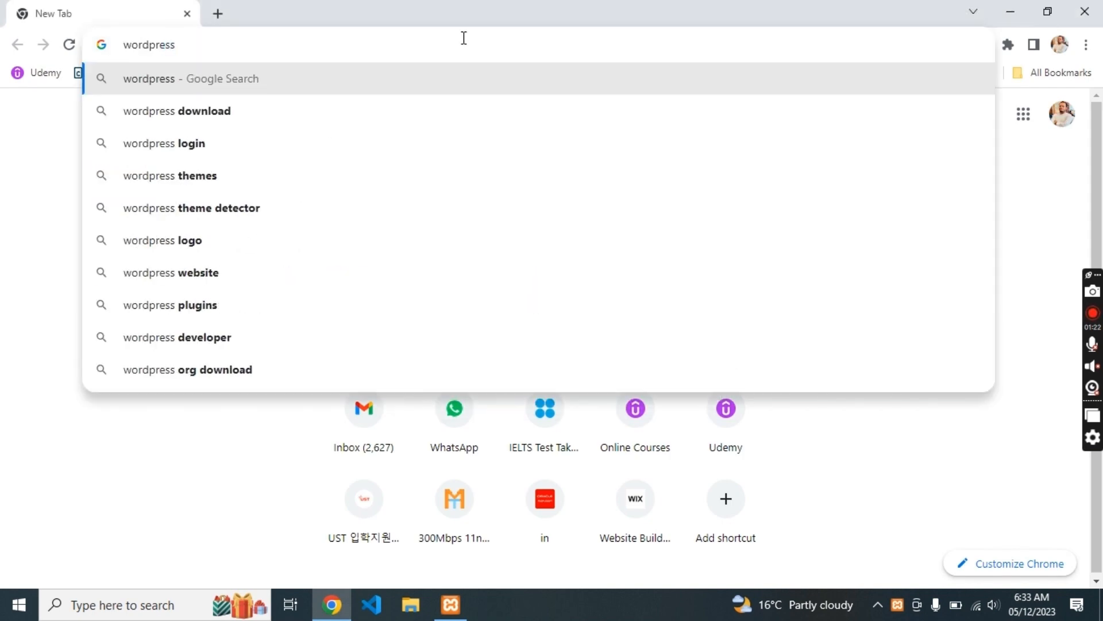
{"action": "left_click", "coordinate": [190, 111]}
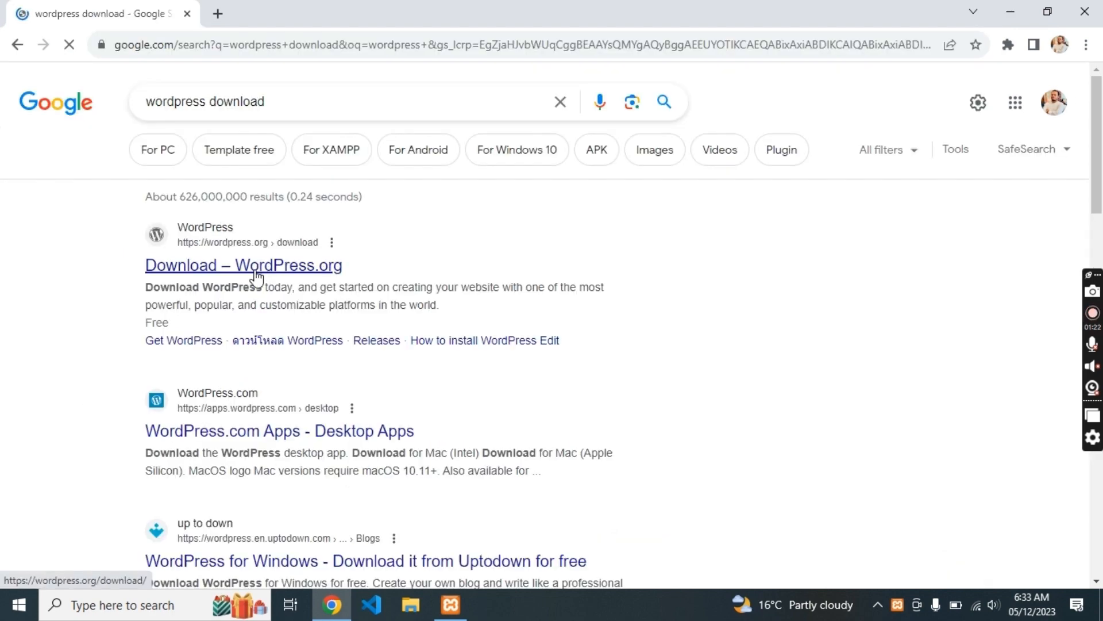
{"action": "left_click", "coordinate": [256, 269]}
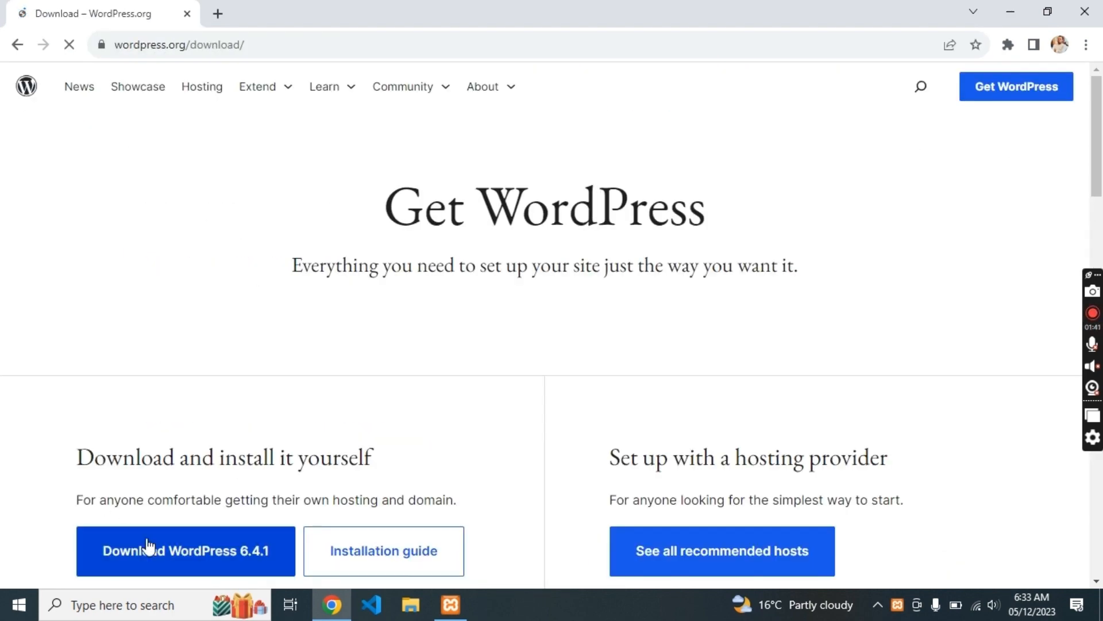
- Download WordPress 6.4.1, set the zip to open when done, and minimize Chrome
{"action": "left_click", "coordinate": [159, 558]}
{"action": "left_click", "coordinate": [1008, 44]}
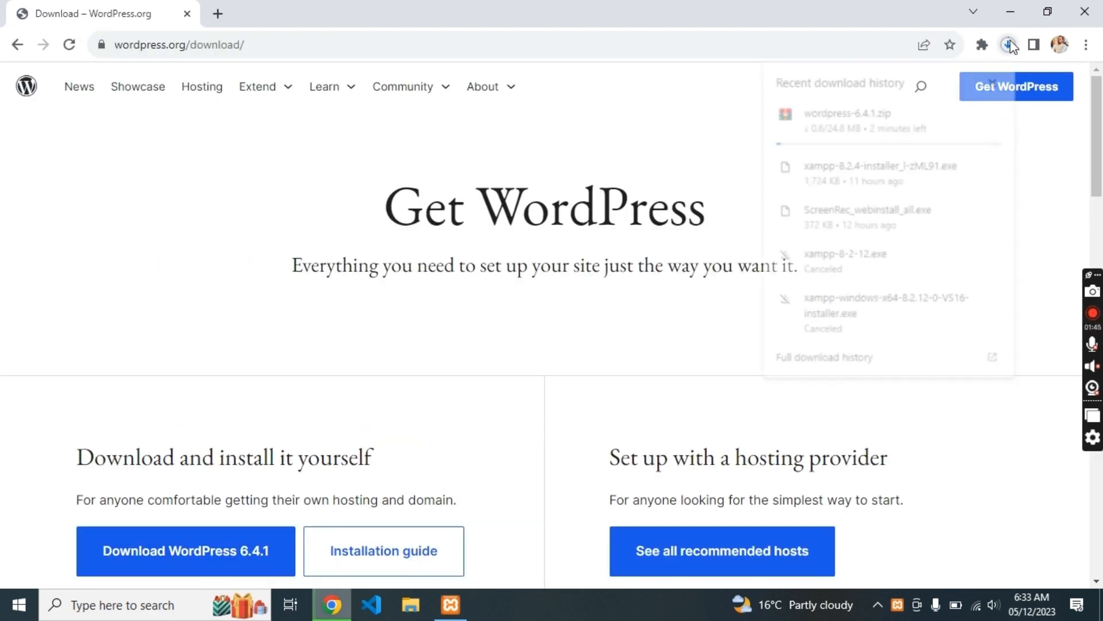
{"action": "left_click", "coordinate": [875, 130]}
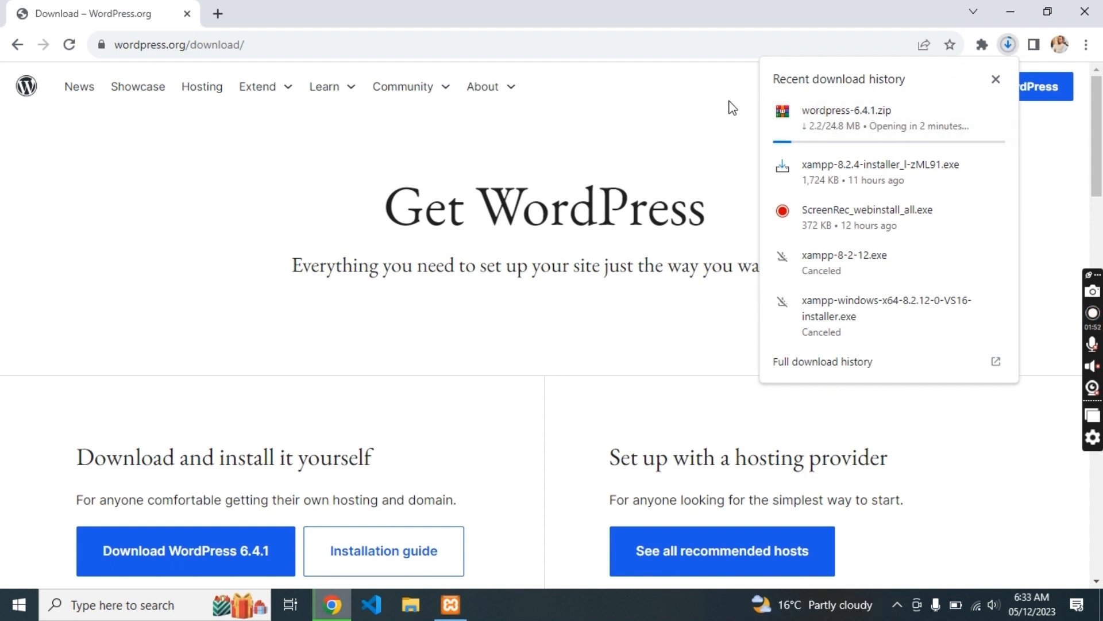
{"action": "left_click", "coordinate": [999, 11]}
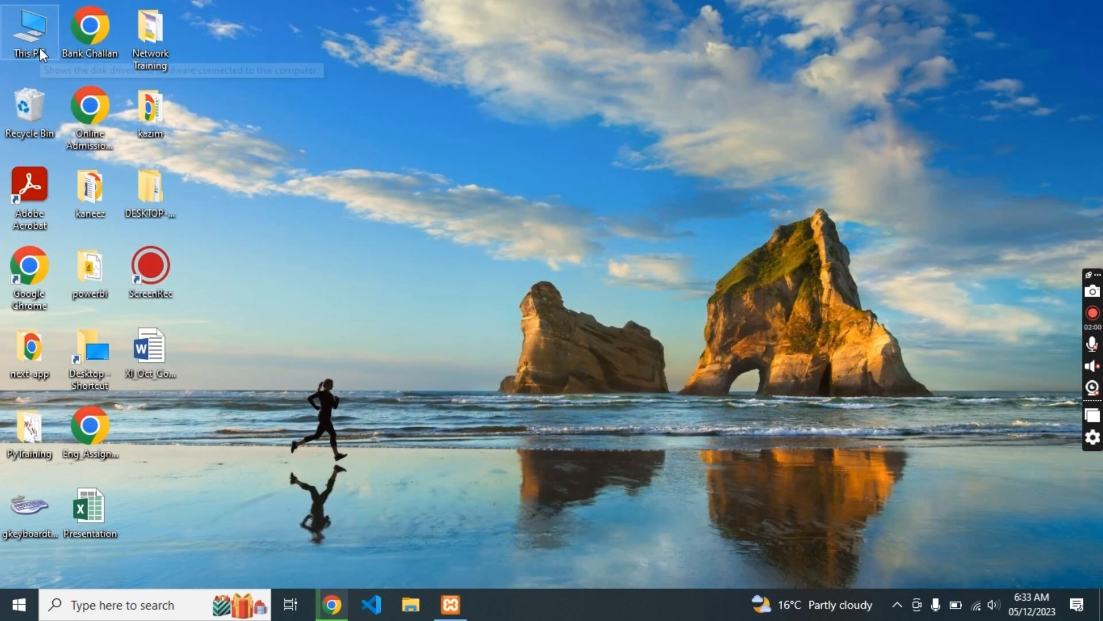
- Navigate File Explorer through This PC to C:\xampp\htdocs
{"action": "double_click", "coordinate": [39, 47]}
{"action": "double_click", "coordinate": [246, 319]}
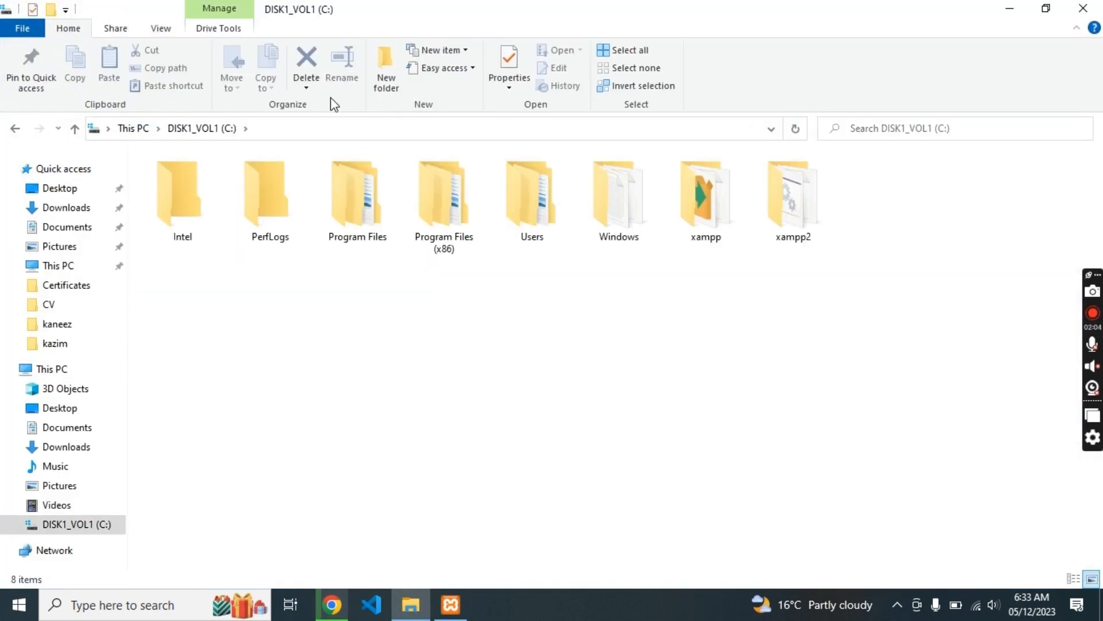
{"action": "double_click", "coordinate": [705, 193]}
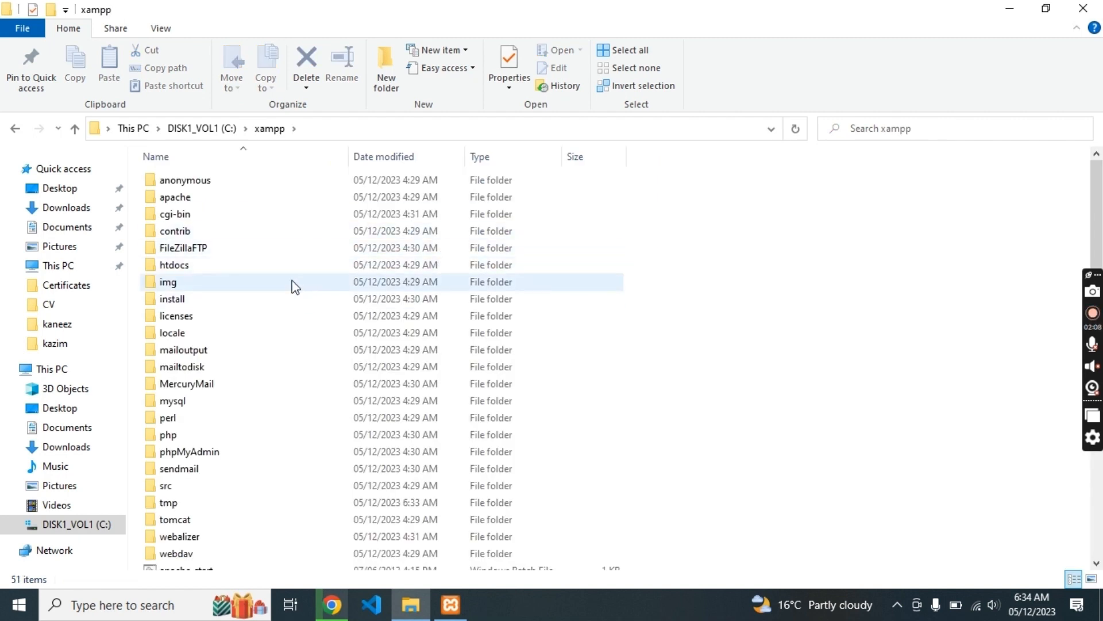
{"action": "double_click", "coordinate": [256, 266]}
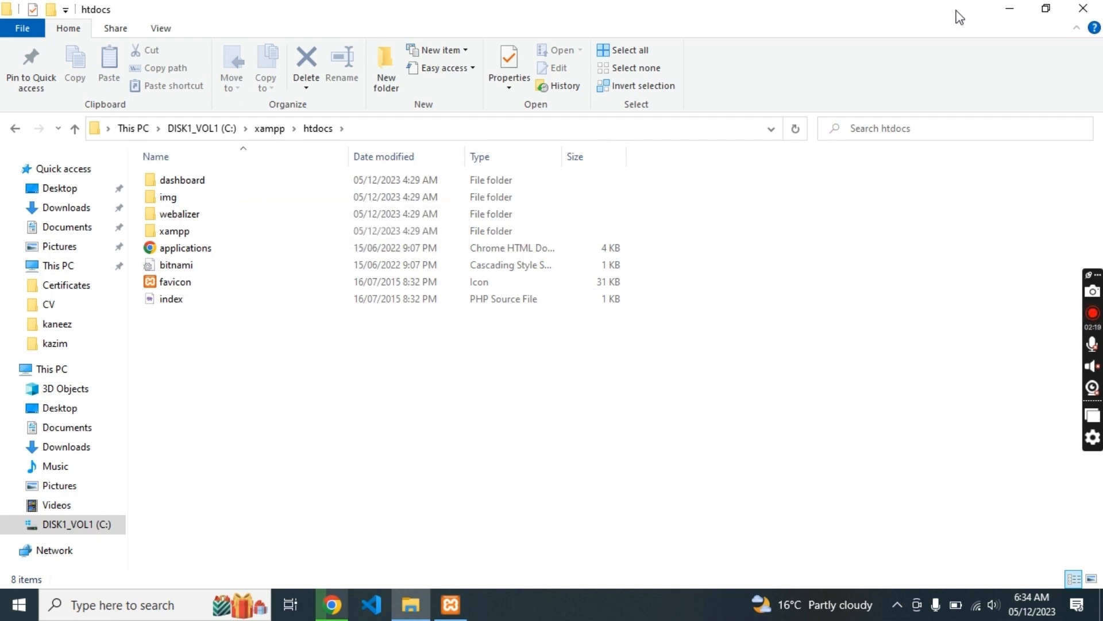
- Check the WordPress download progress in Chrome's downloads list
{"action": "left_click", "coordinate": [1006, 7]}
{"action": "key", "text": "alt+Tab"}
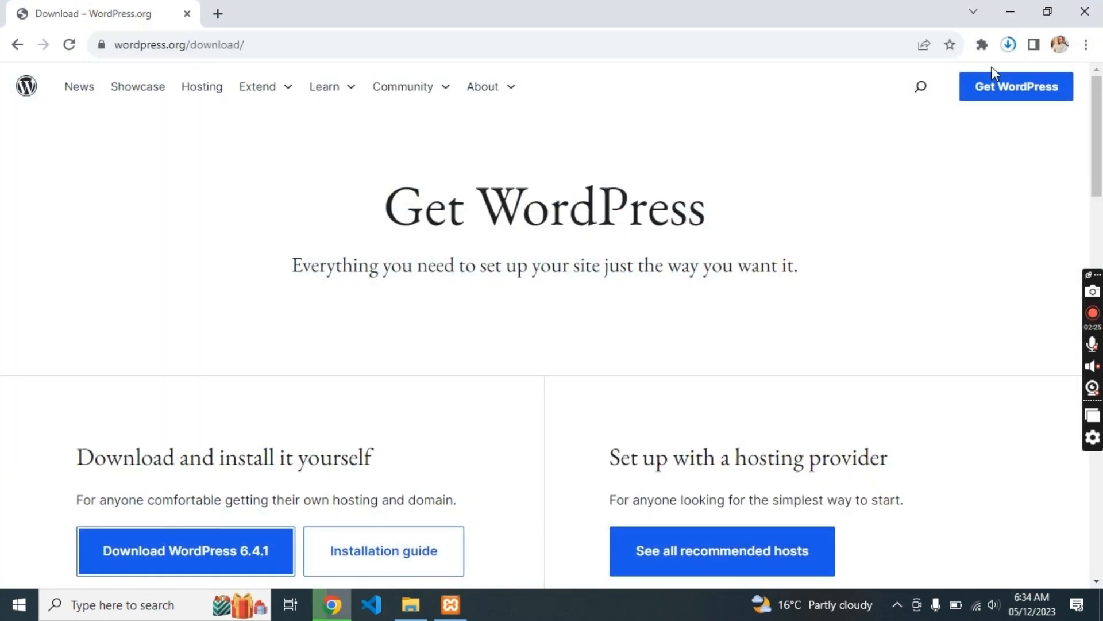
{"action": "left_click", "coordinate": [1008, 45]}
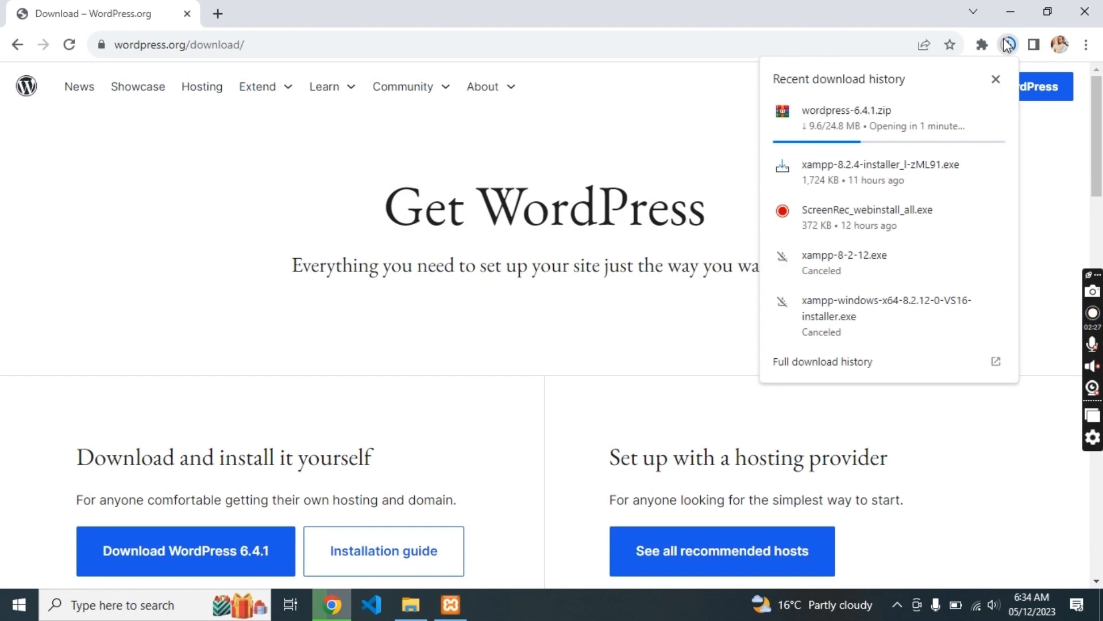
{"action": "key", "text": "alt+Tab"}
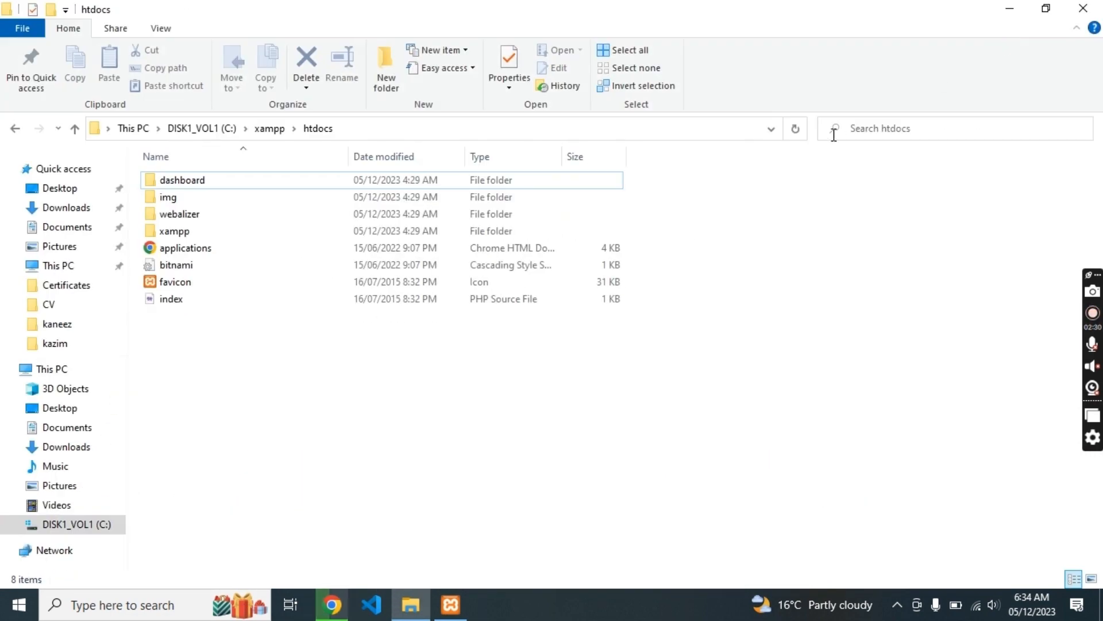
{"action": "left_click", "coordinate": [1016, 6]}
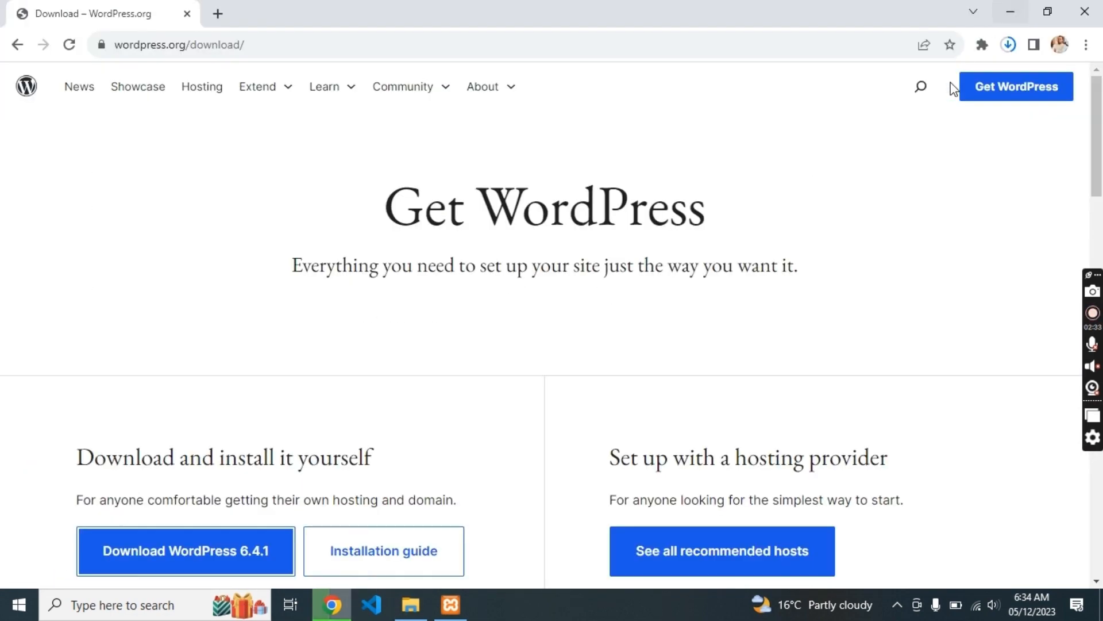
{"action": "left_click", "coordinate": [1009, 44]}
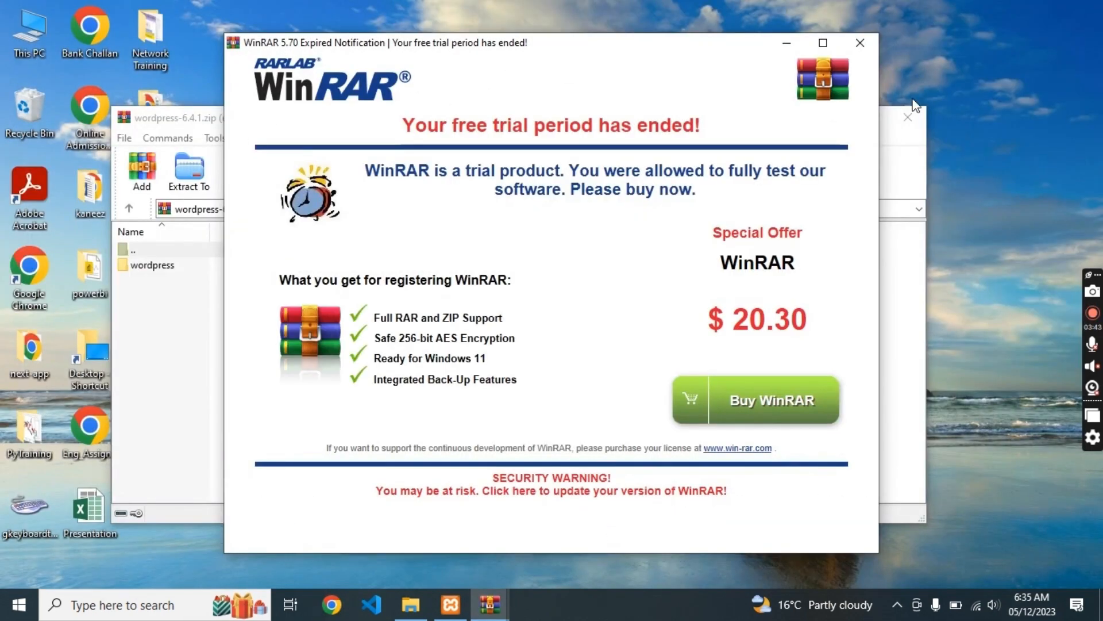
- Extract the wordpress folder from wordpress-6.4.1.zip into htdocs, keeping its name, and close WinRAR
{"action": "left_click", "coordinate": [859, 42]}
{"action": "left_click_drag", "start_coordinate": [448, 266], "coordinate": [490, 352]}
{"action": "key", "text": "alt+Tab"}
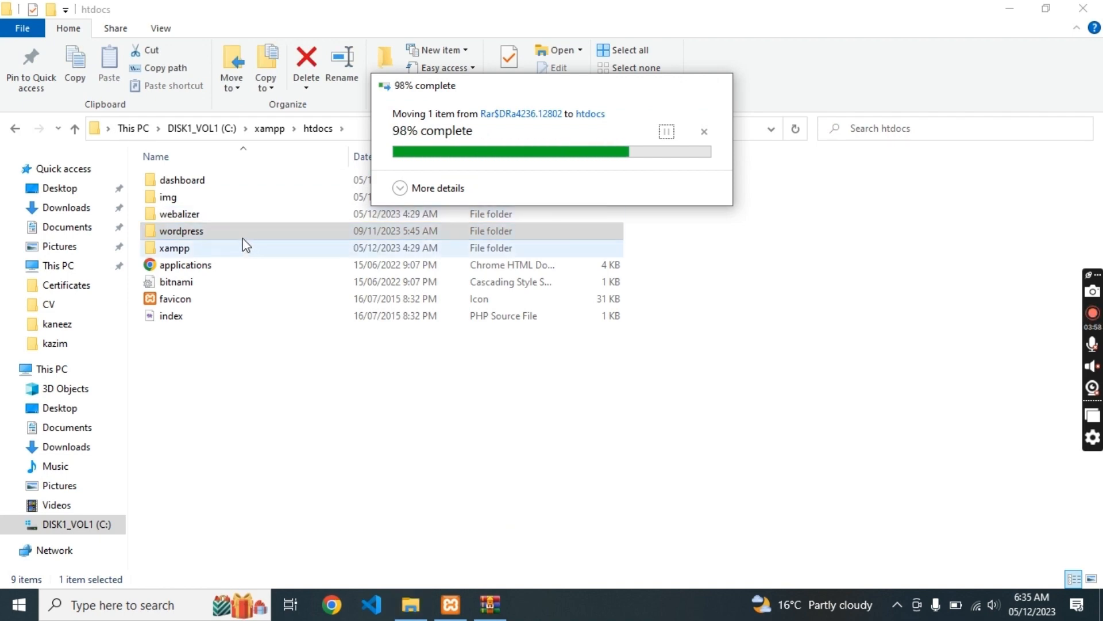
{"action": "key", "text": "F2"}
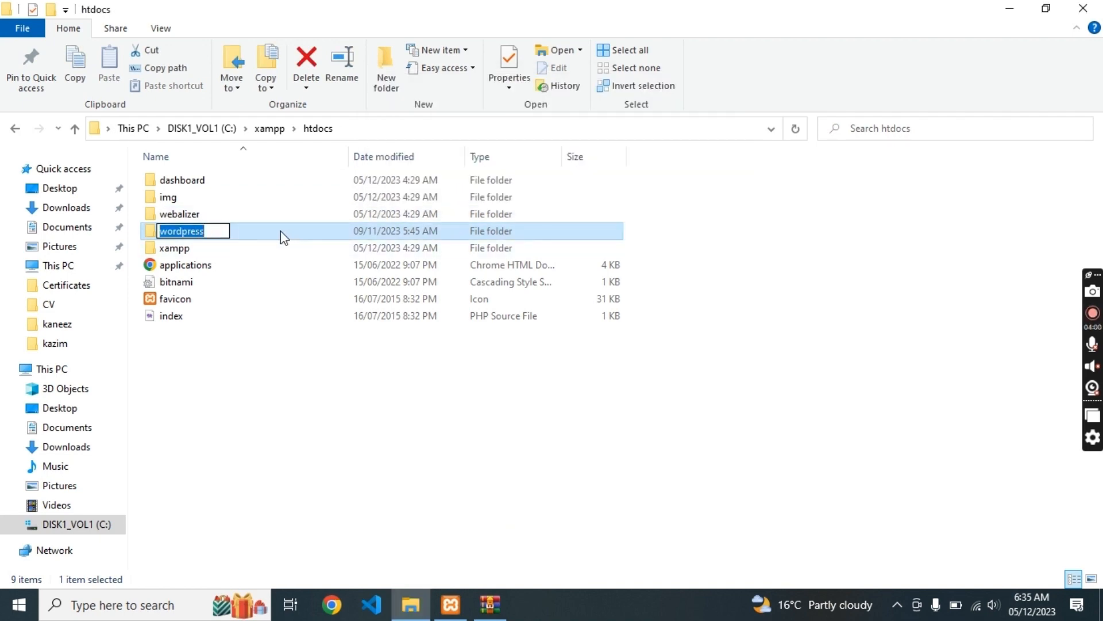
{"action": "key", "text": "Return"}
{"action": "left_click", "coordinate": [454, 387]}
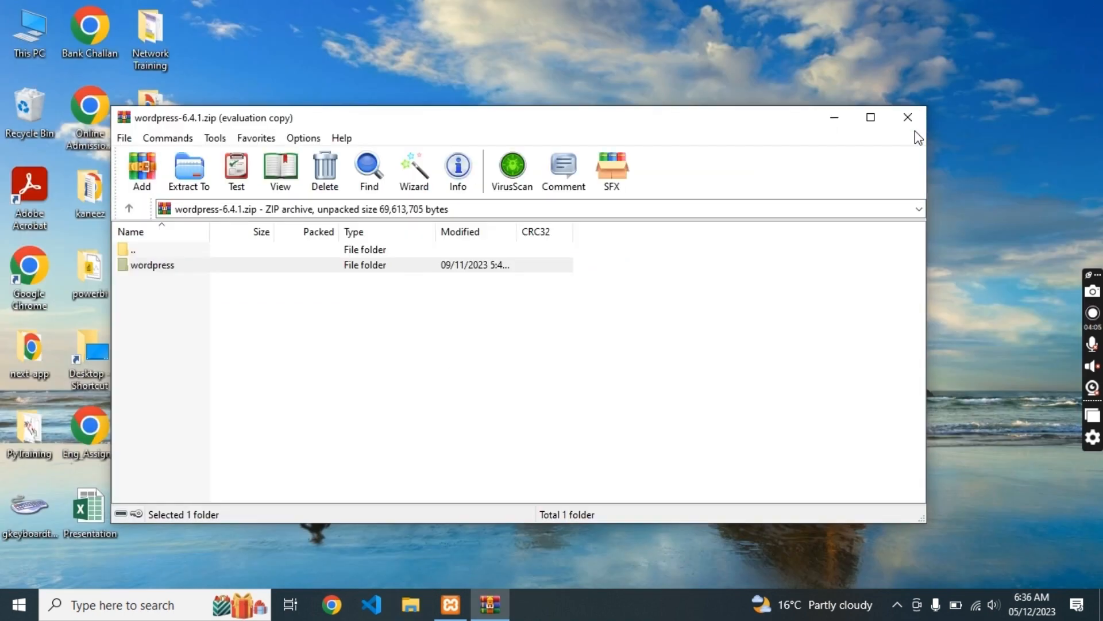
{"action": "left_click", "coordinate": [908, 118]}
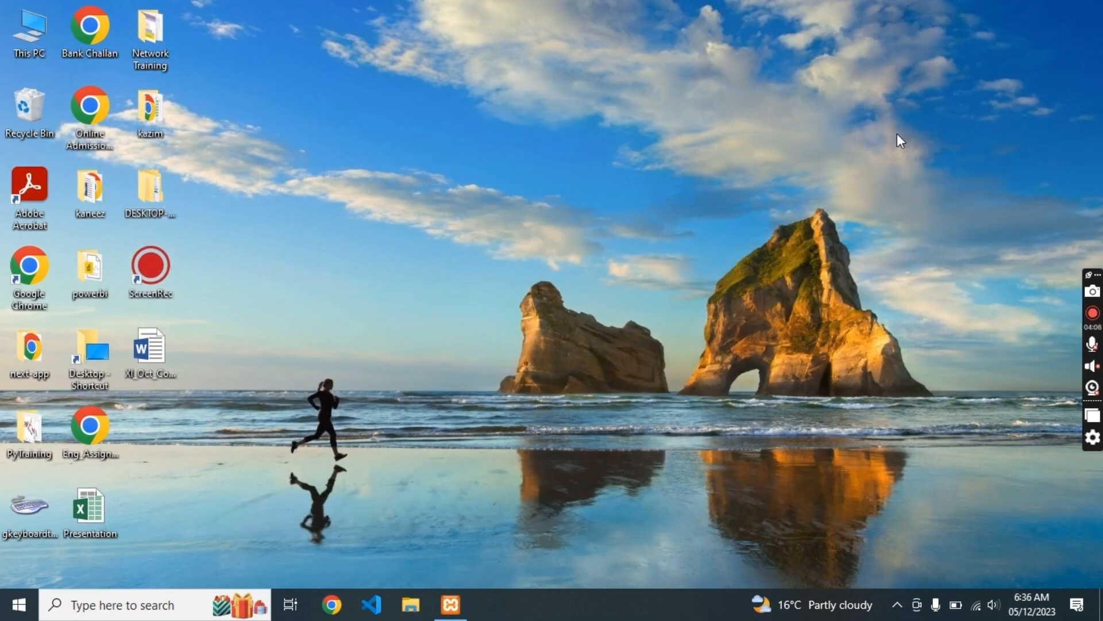
- Load localhost/wordpress, continue in English (United States) and proceed to the database form
{"action": "left_click", "coordinate": [331, 605]}
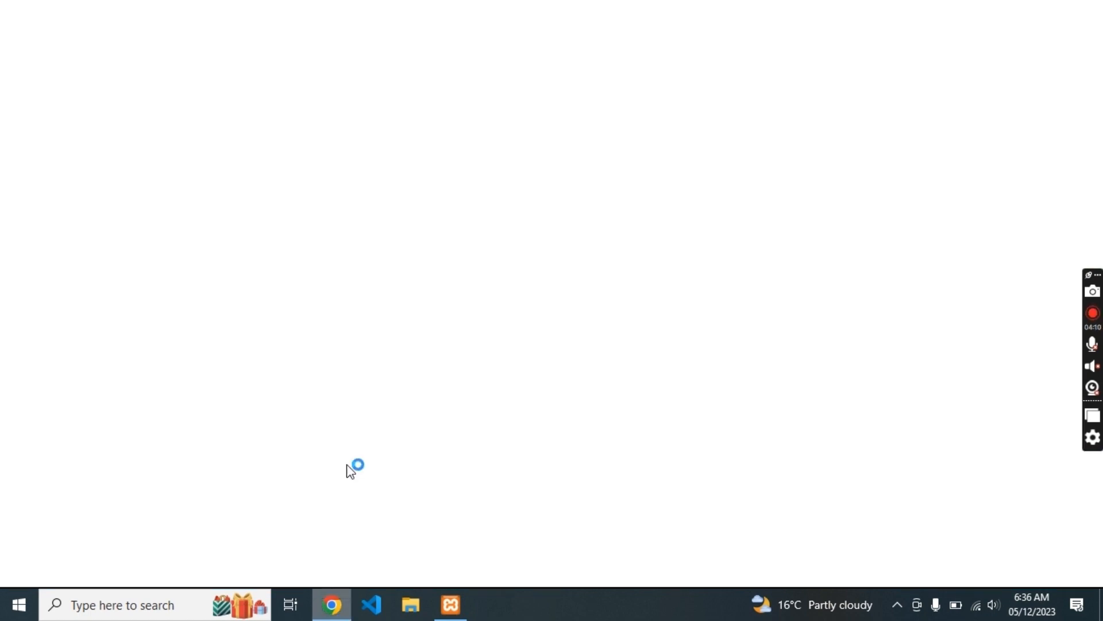
{"action": "type", "text": "localhost"}
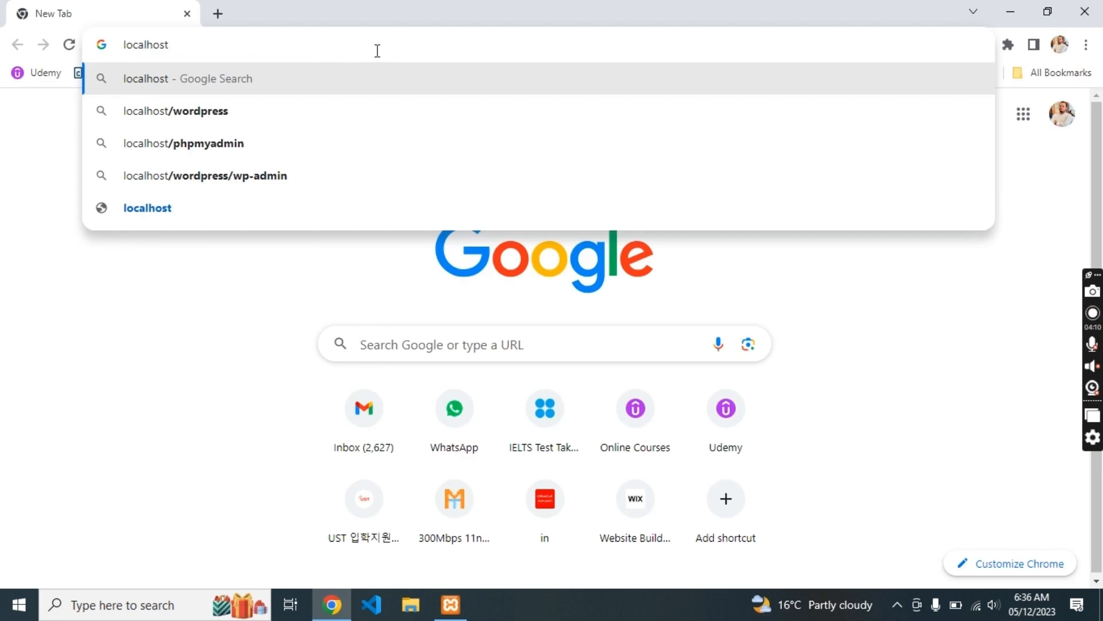
{"action": "left_click", "coordinate": [297, 99]}
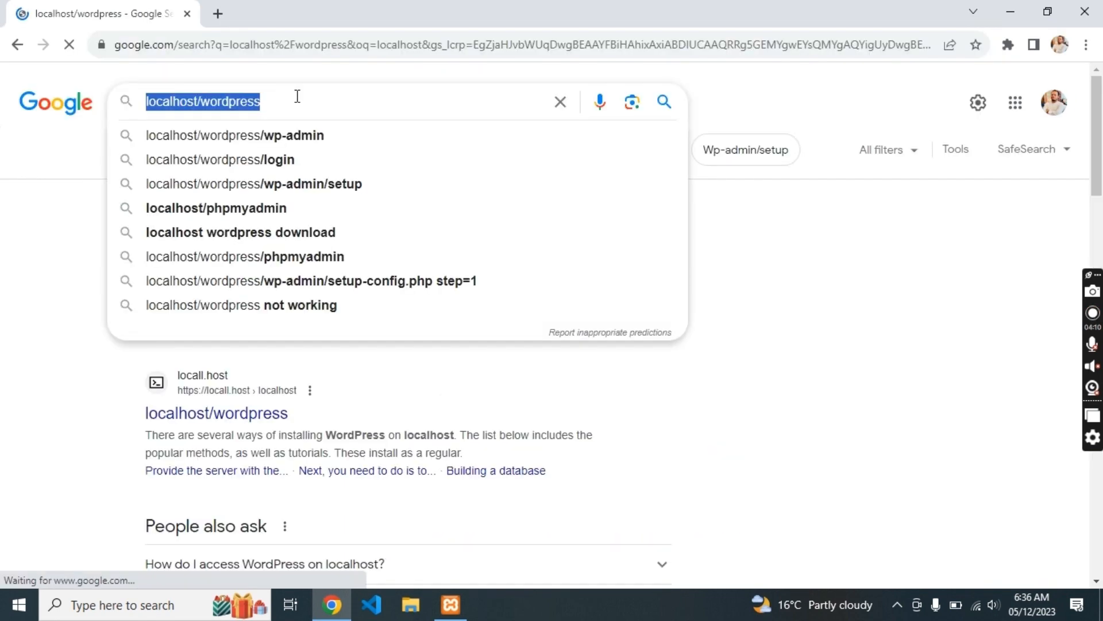
{"action": "left_click", "coordinate": [288, 45]}
{"action": "type", "text": "localhost/wordpress"}
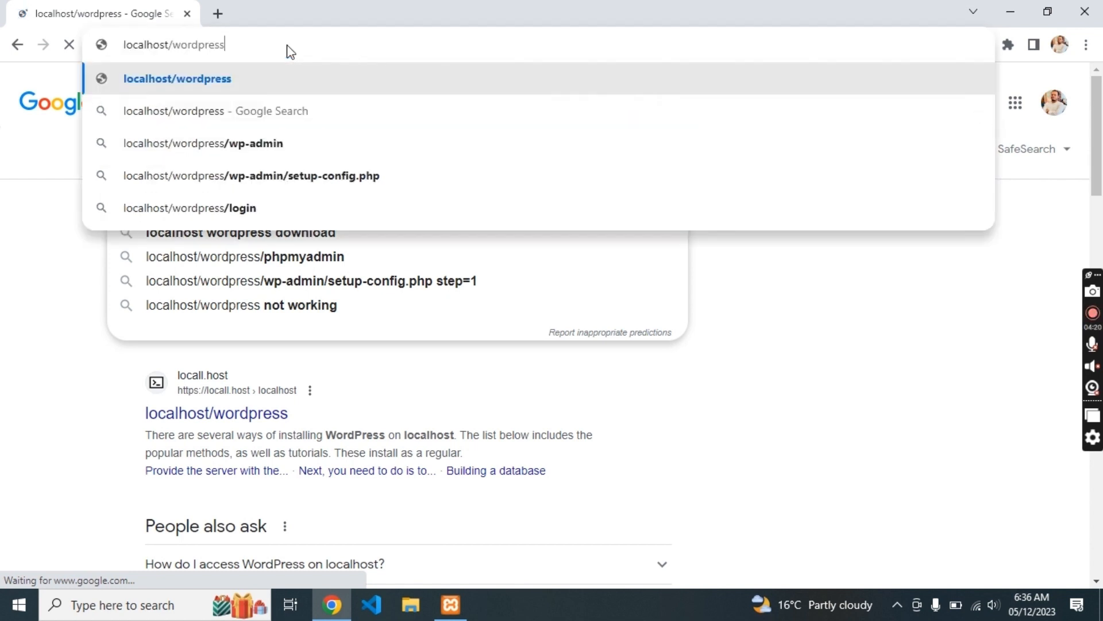
{"action": "key", "text": "Return"}
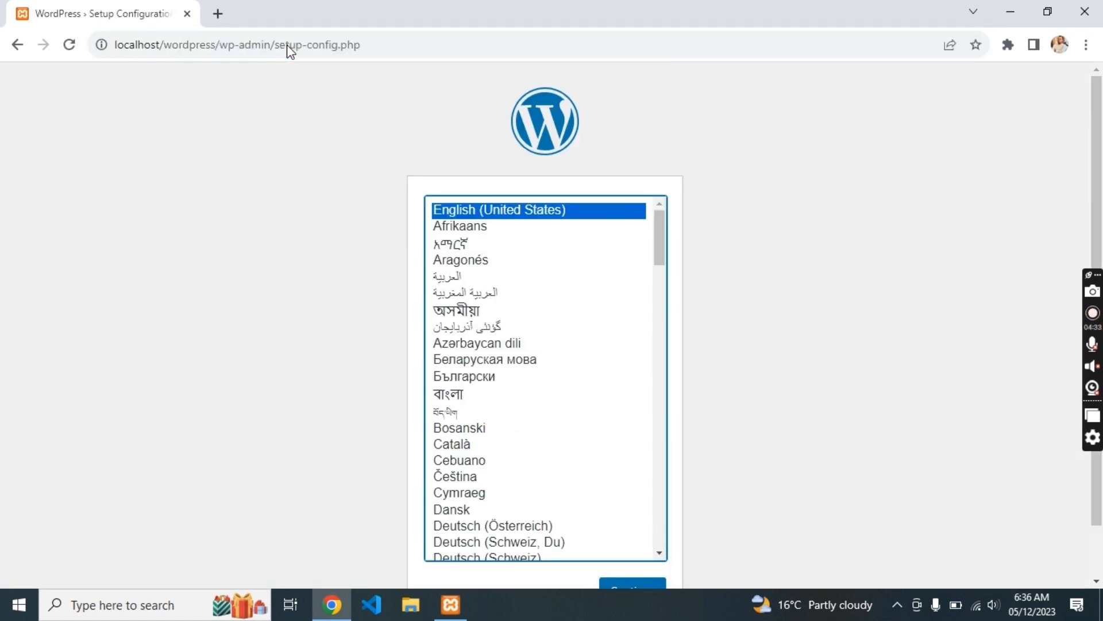
{"action": "left_click", "coordinate": [638, 585]}
{"action": "left_click", "coordinate": [310, 488]}
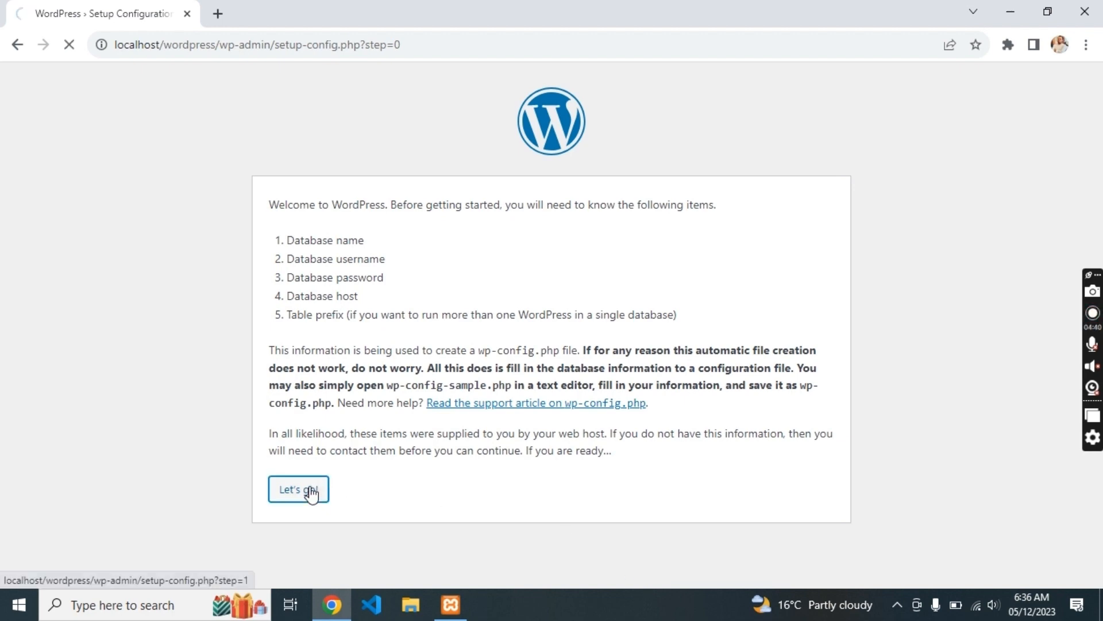
- Open the local XAMPP dashboard, then close it and the XAMPP Control Panel
{"action": "left_click", "coordinate": [450, 604]}
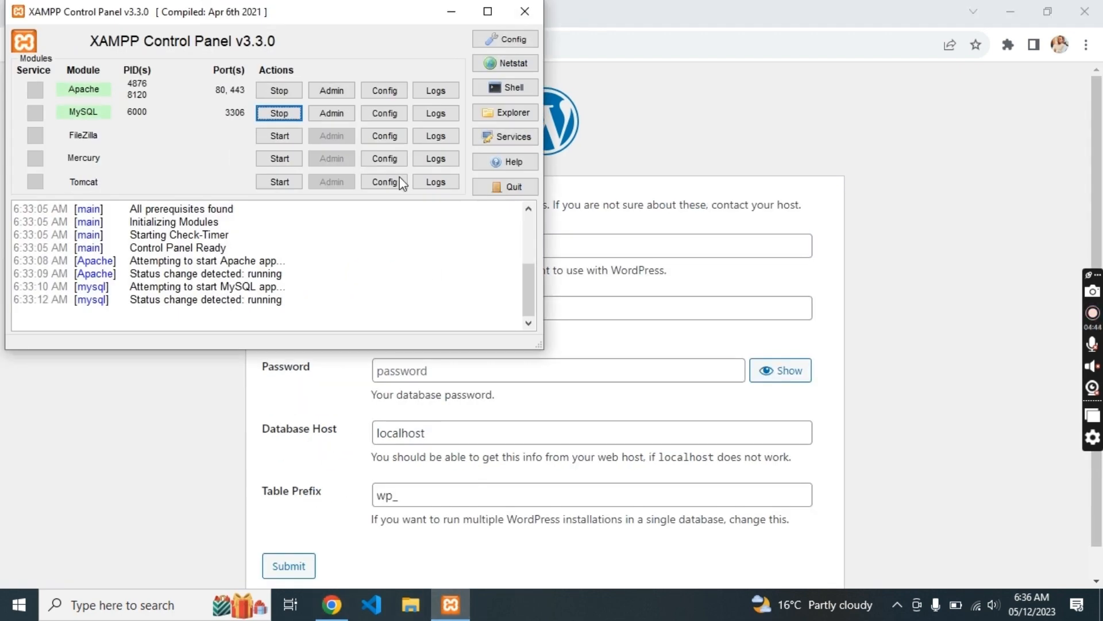
{"action": "left_click", "coordinate": [326, 92]}
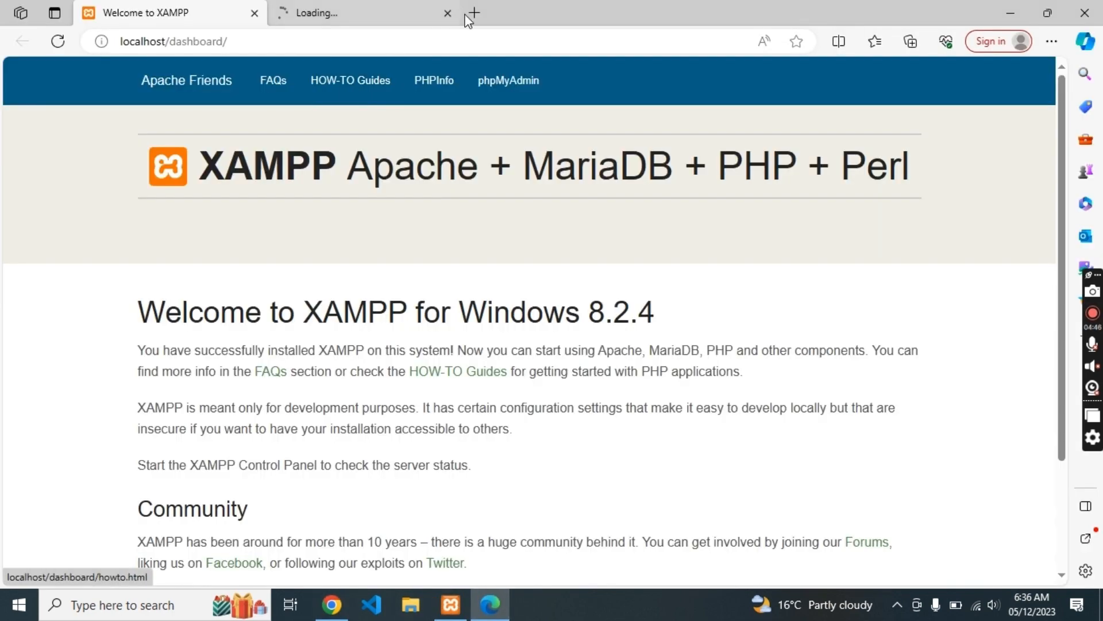
{"action": "left_click", "coordinate": [254, 13]}
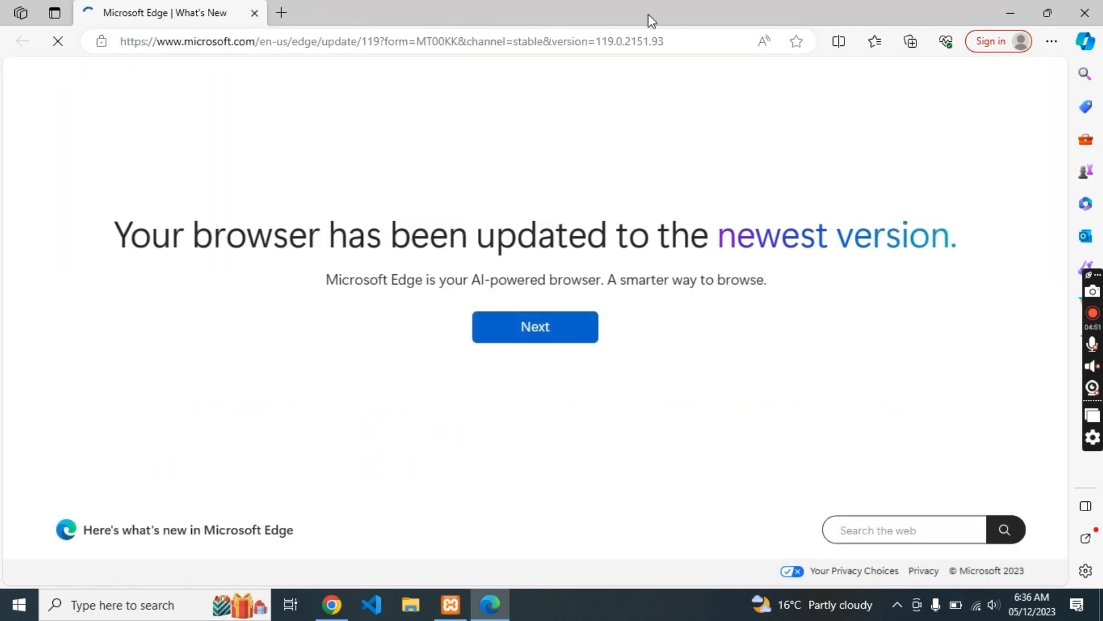
{"action": "left_click", "coordinate": [1098, 6]}
{"action": "left_click", "coordinate": [536, 6]}
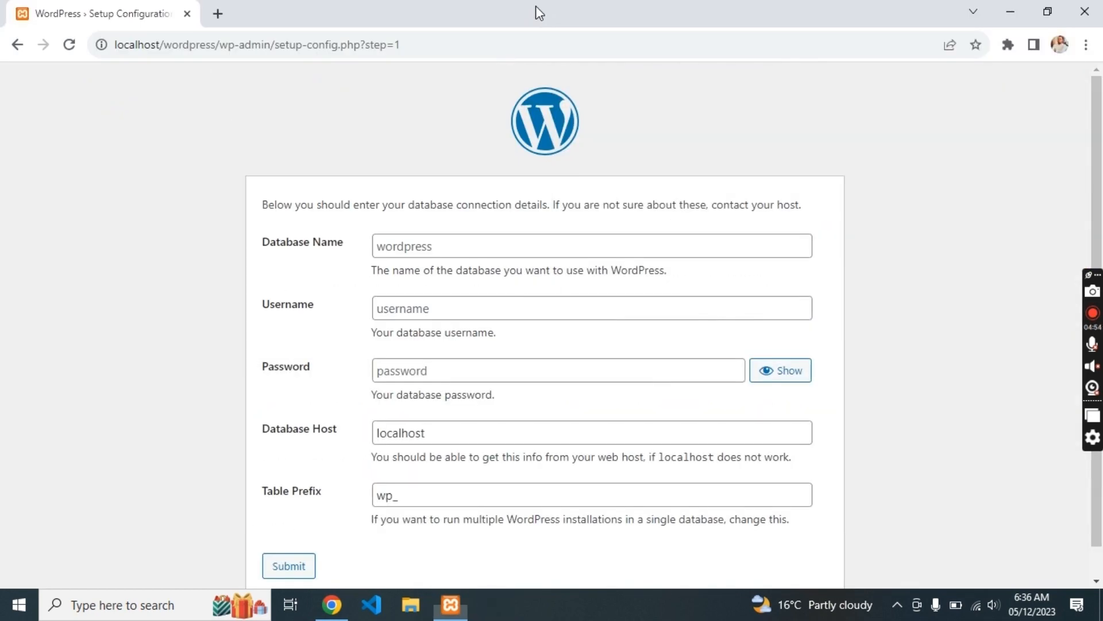
- Open localhost/phpmyadmin in a new browser tab
{"action": "left_click", "coordinate": [217, 13]}
{"action": "type", "text": "localhost/php"}
{"action": "key", "text": "Down"}
{"action": "key", "text": "Down"}
{"action": "key", "text": "Return"}
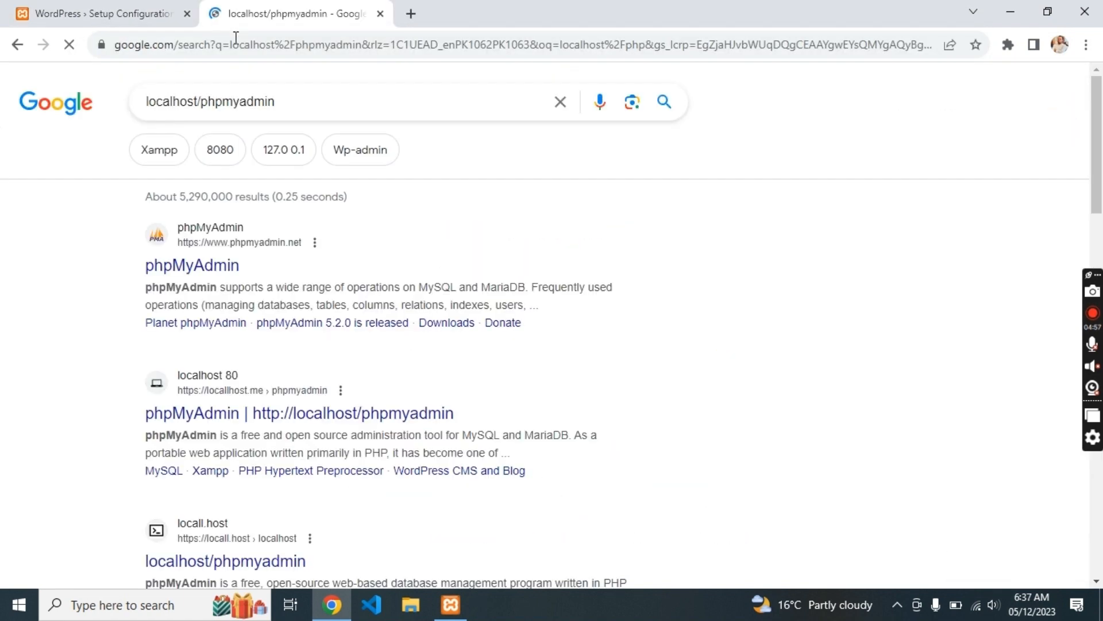
{"action": "triple_click", "coordinate": [253, 101]}
{"action": "key", "text": "ctrl+c"}
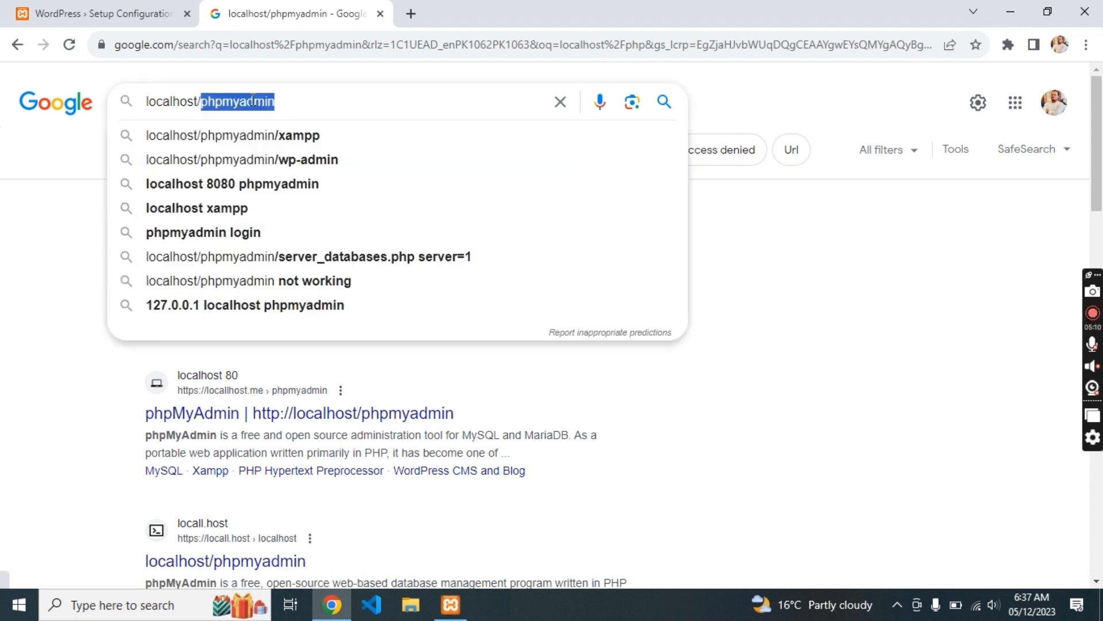
{"action": "left_click", "coordinate": [278, 54]}
{"action": "key", "text": "ctrl+v"}
{"action": "key", "text": "Return"}
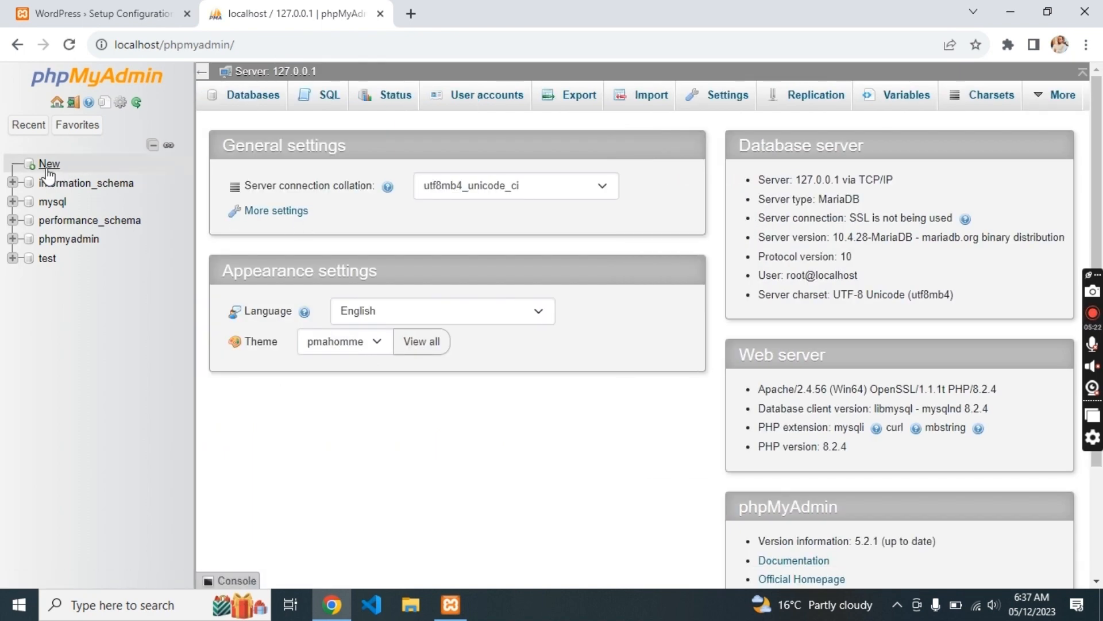
- Create a new database named website, then close phpMyAdmin
{"action": "left_click", "coordinate": [47, 164]}
{"action": "left_click", "coordinate": [292, 229]}
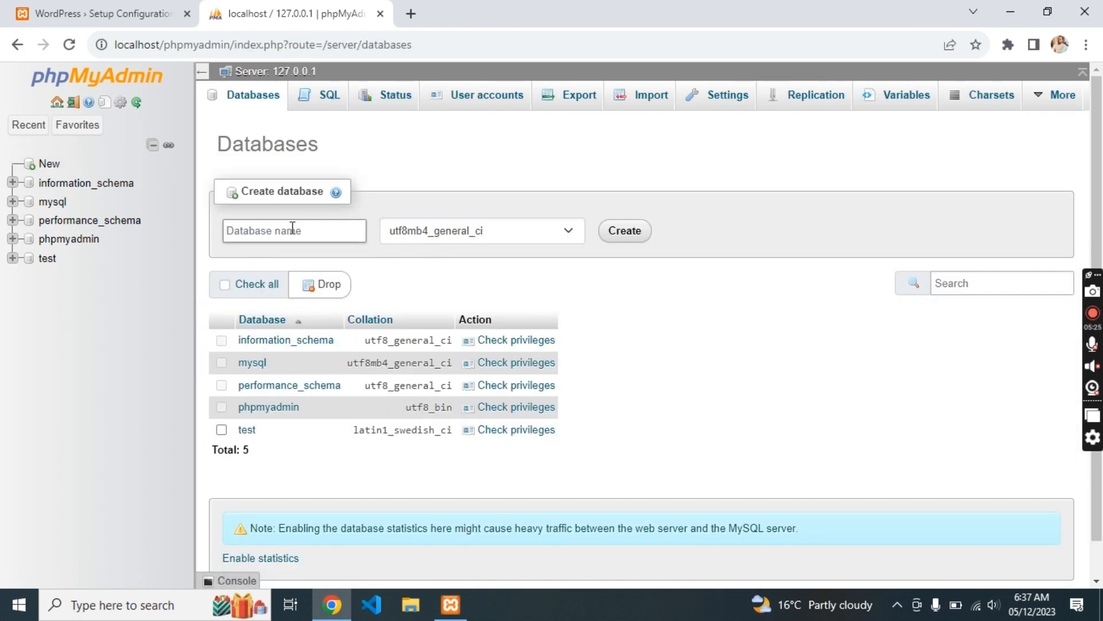
{"action": "type", "text": "website"}
{"action": "left_click", "coordinate": [619, 237]}
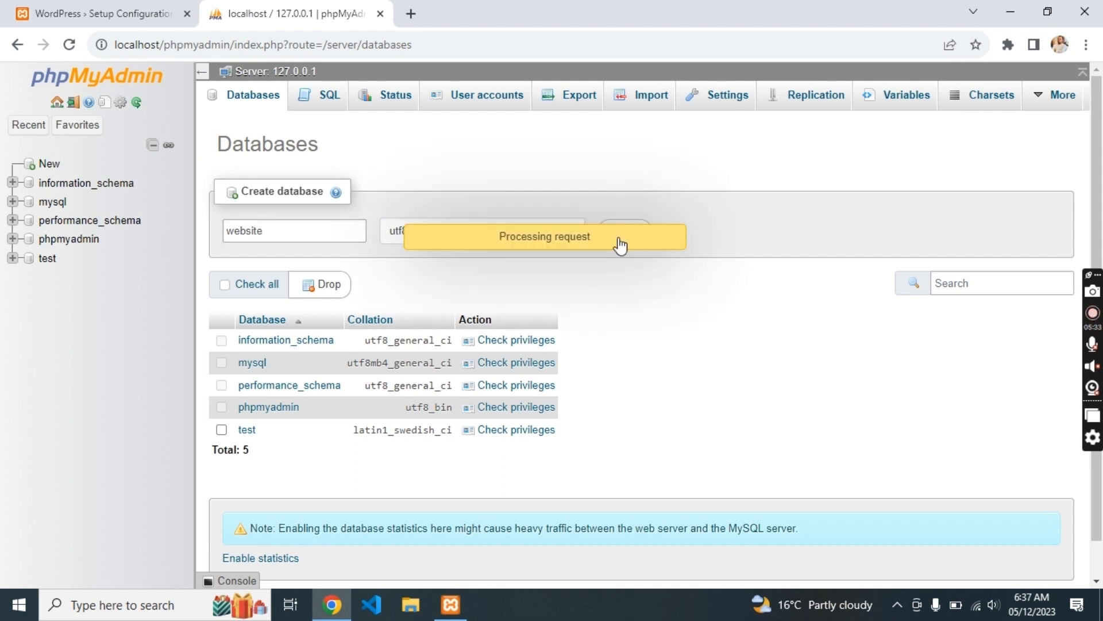
{"action": "left_click", "coordinate": [381, 17]}
- Enter database name website, username root with a blank password, and submit
{"action": "type", "text": "w"}
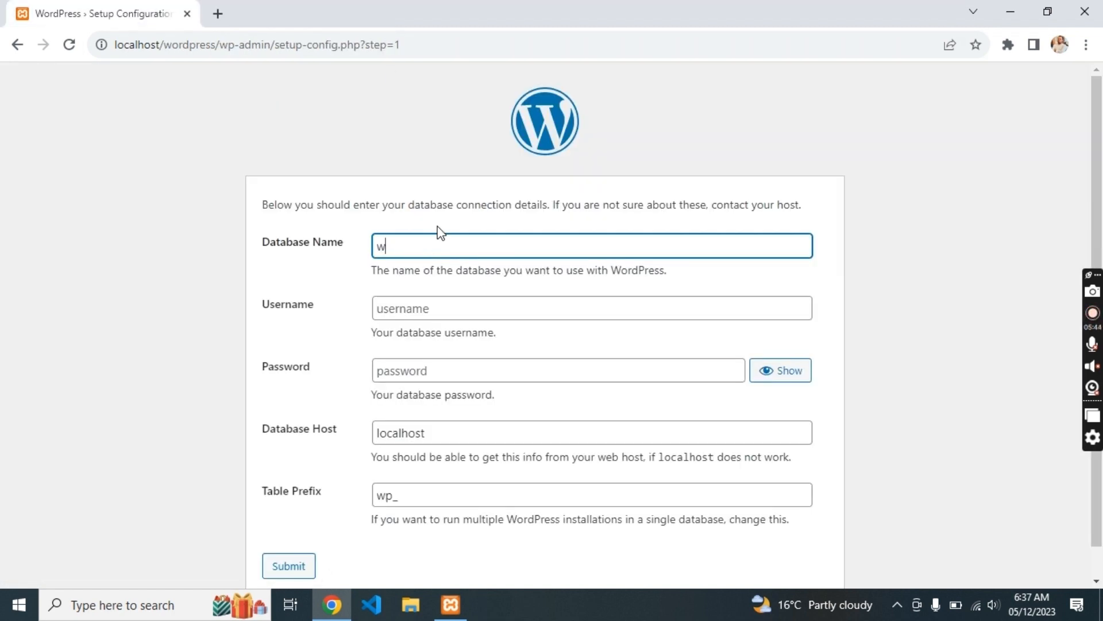
{"action": "type", "text": "ebsite"}
{"action": "left_click", "coordinate": [420, 308]}
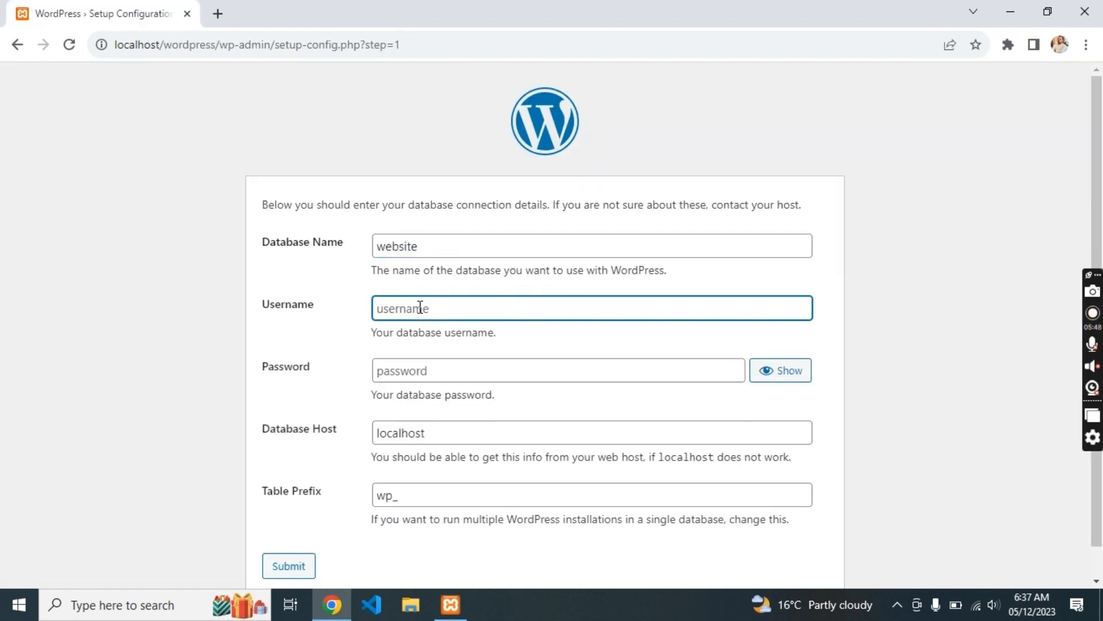
{"action": "type", "text": "spaqootech"}
{"action": "left_click", "coordinate": [414, 376]}
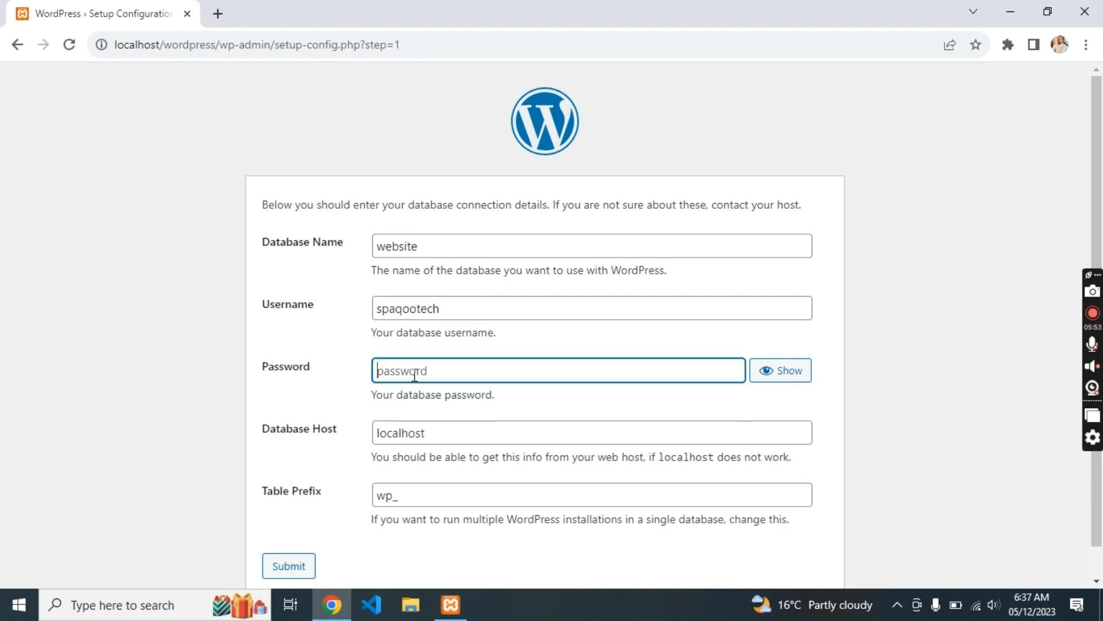
{"action": "double_click", "coordinate": [453, 303]}
{"action": "type", "text": "root"}
{"action": "left_click", "coordinate": [288, 556]}
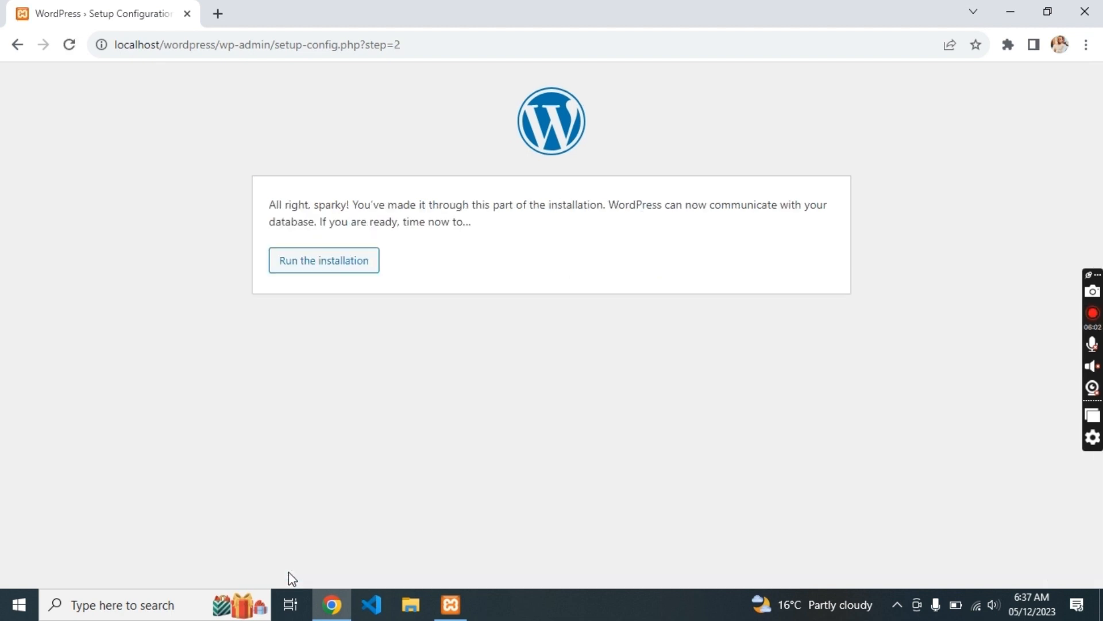
- Run the installation, entering site title website and the admin username
{"action": "left_click", "coordinate": [345, 271]}
{"action": "scroll", "coordinate": [344, 276], "scroll_direction": "down", "scroll_amount": 2}
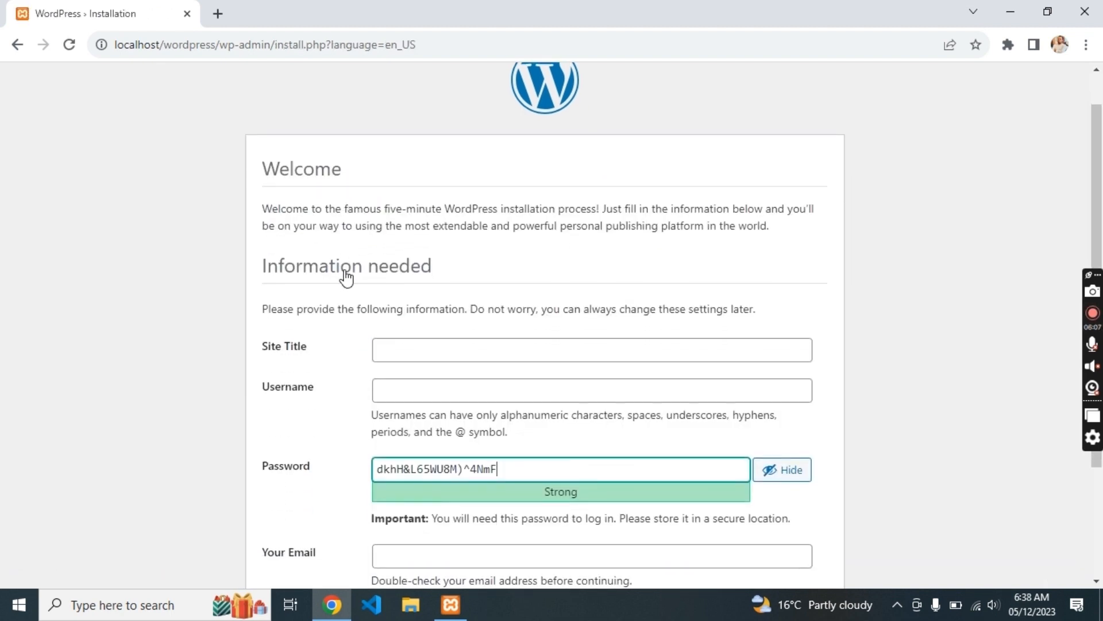
{"action": "scroll", "coordinate": [440, 270], "scroll_direction": "down", "scroll_amount": 1}
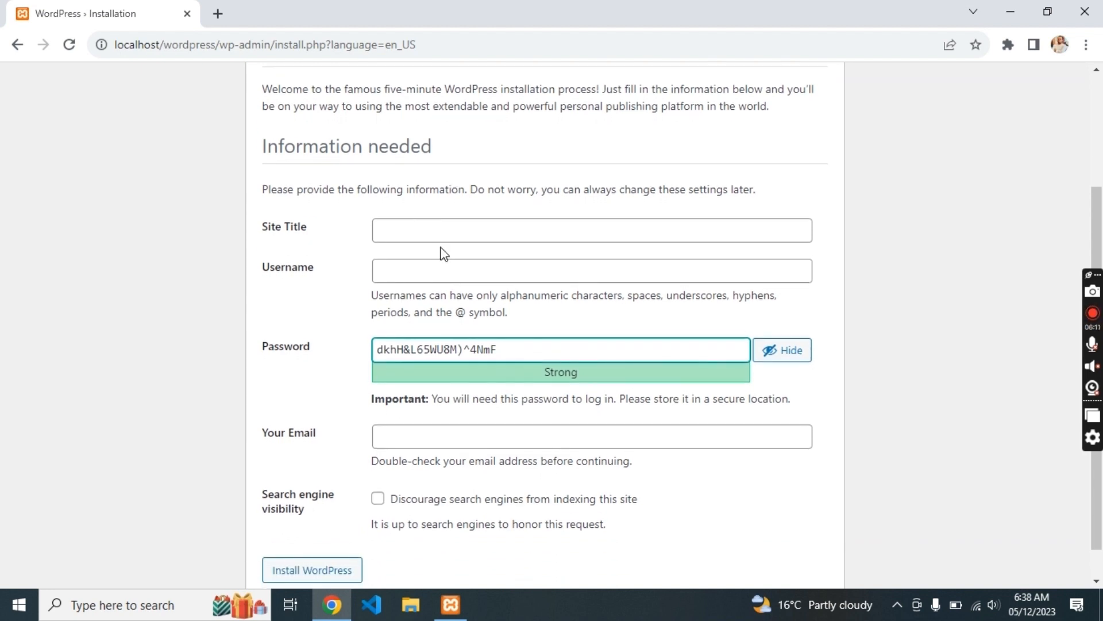
{"action": "left_click", "coordinate": [440, 239]}
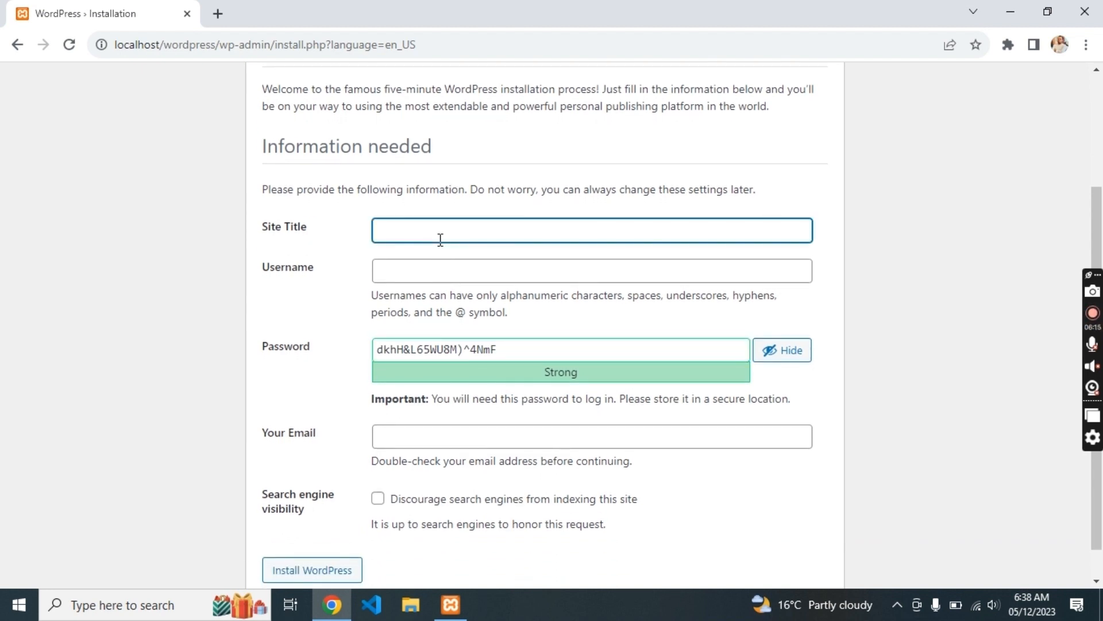
{"action": "type", "text": "website"}
{"action": "left_click", "coordinate": [402, 278]}
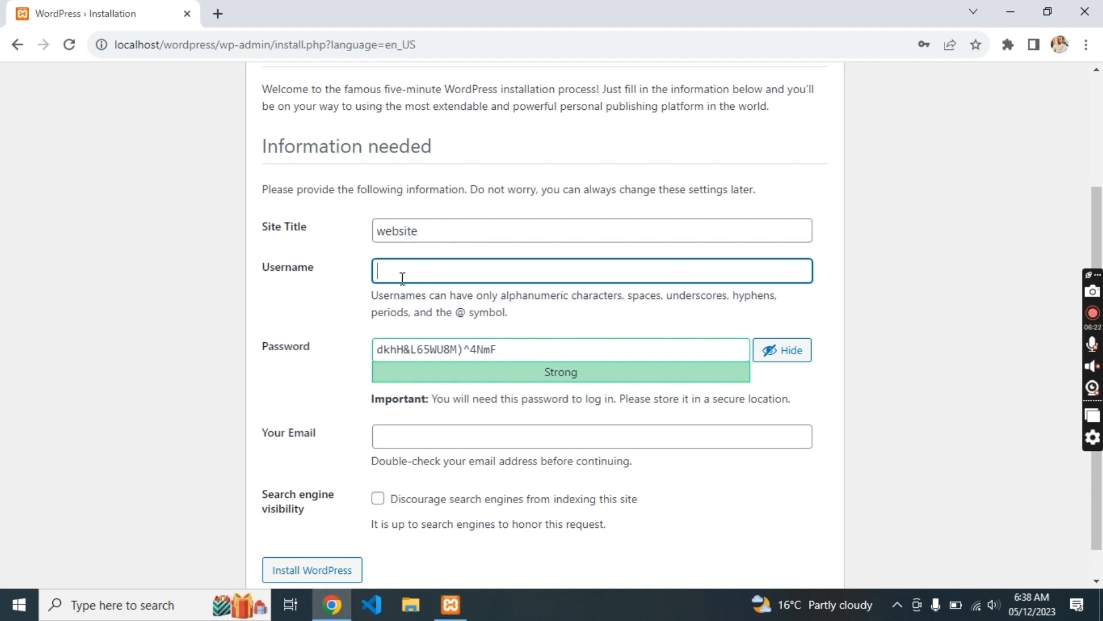
{"action": "type", "text": "spaqootech"}
- Fill in the admin's e-mail address and install WordPress
{"action": "scroll", "coordinate": [483, 448], "scroll_direction": "down", "scroll_amount": 1}
{"action": "left_click", "coordinate": [434, 406]}
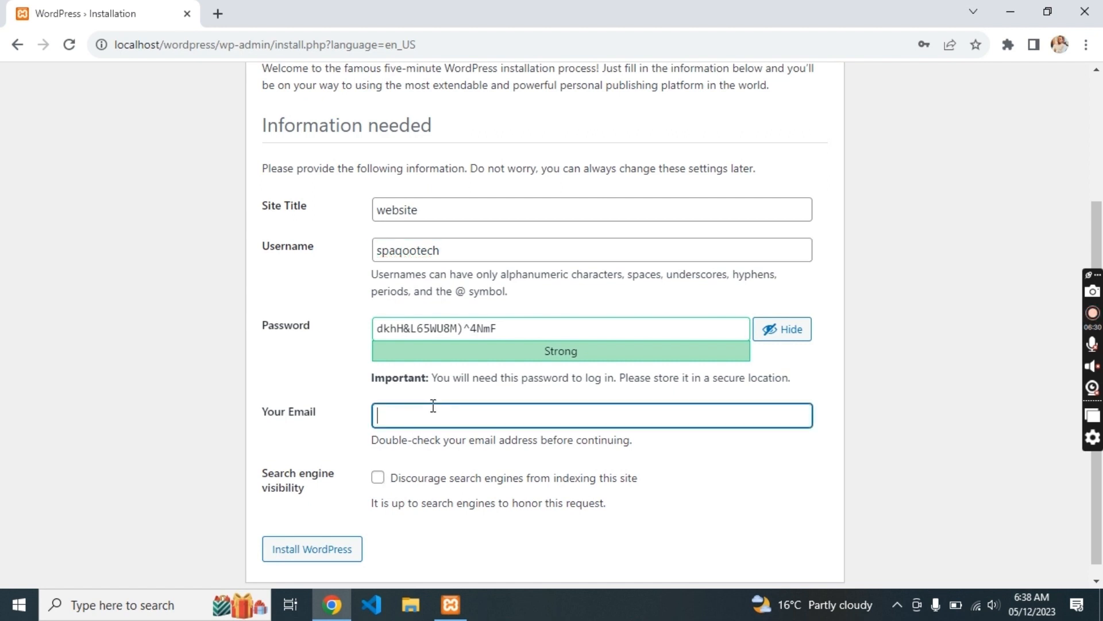
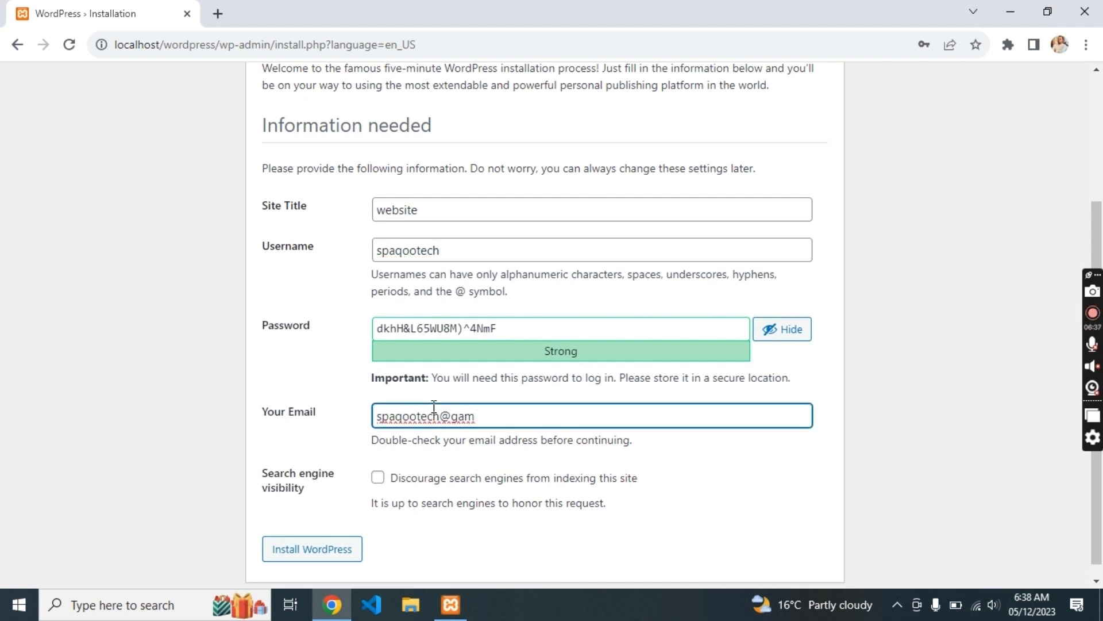
{"action": "left_click", "coordinate": [334, 558]}
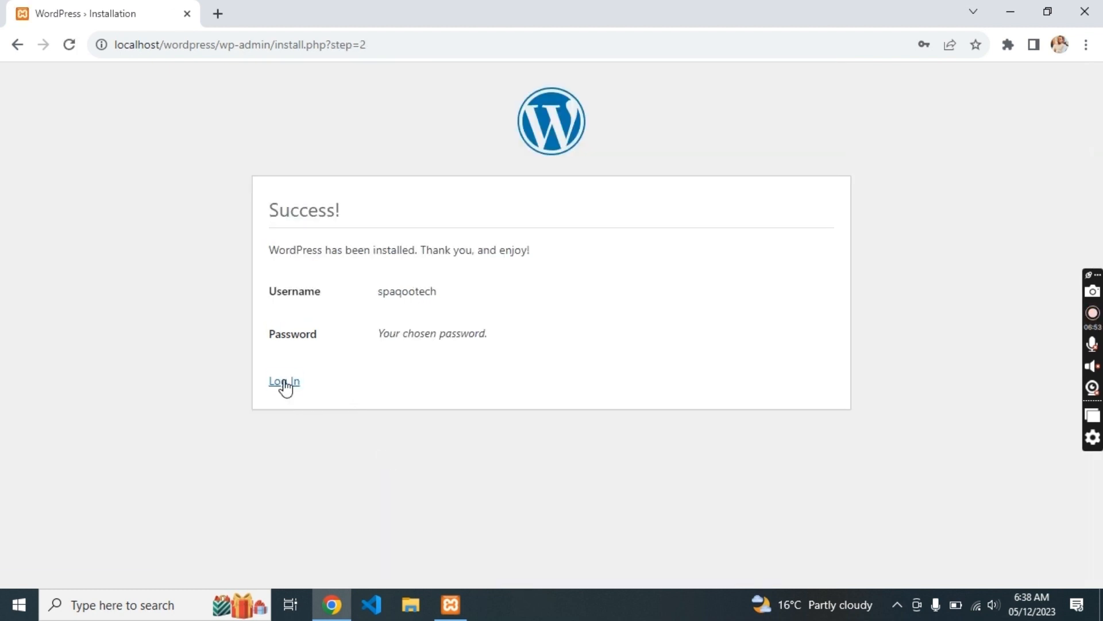
- Attempt logging in with username 'website', which is rejected
{"action": "left_click", "coordinate": [284, 383]}
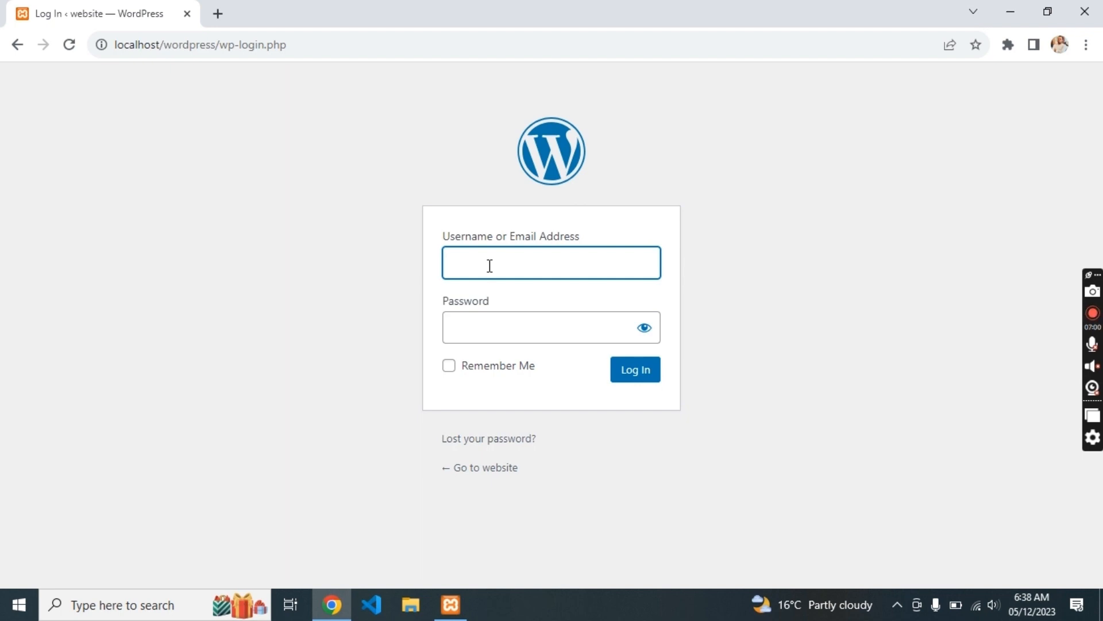
{"action": "type", "text": "website"}
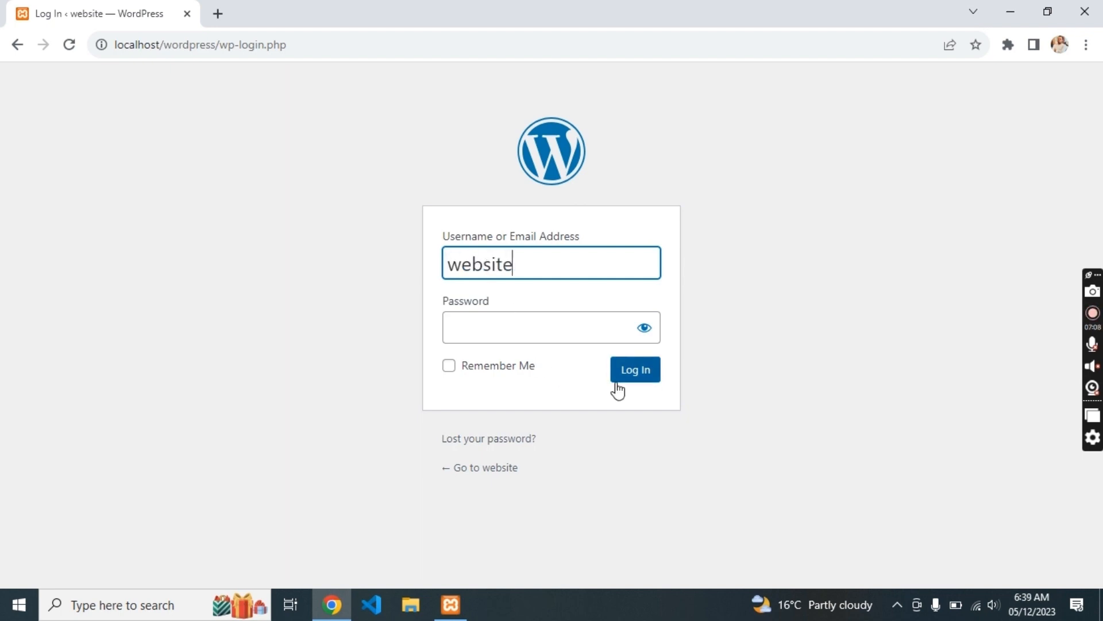
{"action": "left_click", "coordinate": [537, 329]}
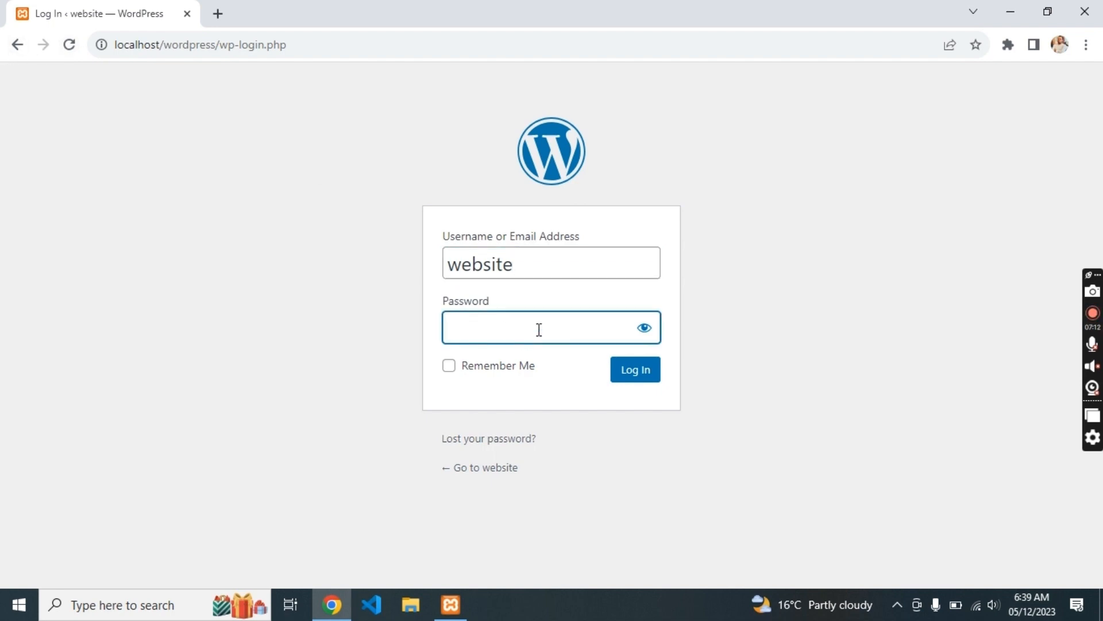
{"action": "left_click", "coordinate": [636, 375]}
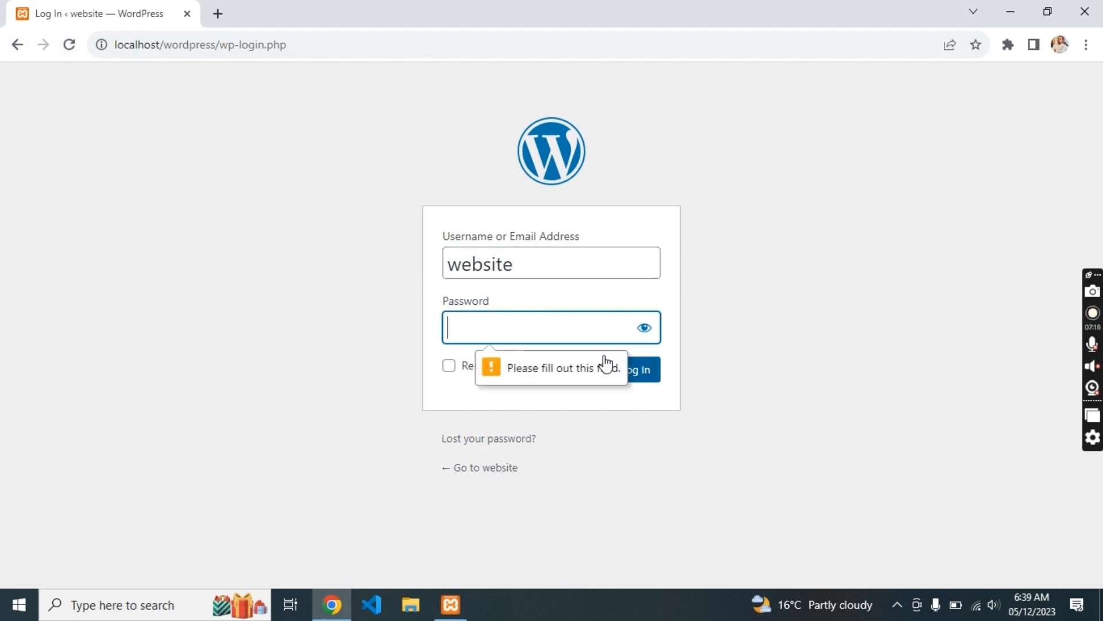
- Go back to the installation form, copy the generated admin password and resubmit
{"action": "left_click", "coordinate": [18, 45]}
{"action": "left_click", "coordinate": [18, 45]}
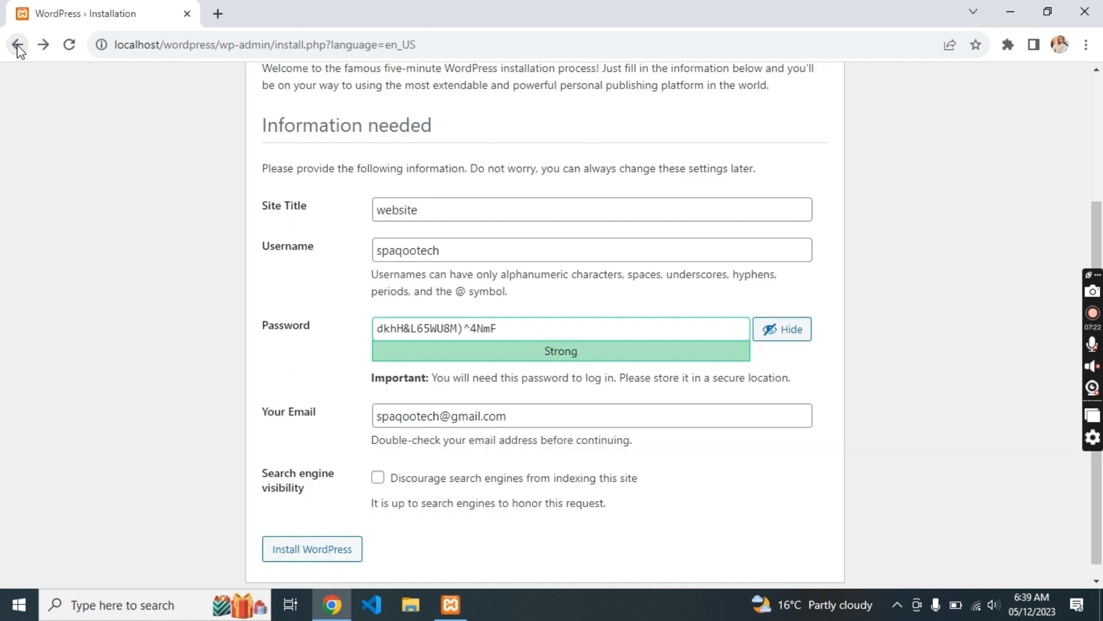
{"action": "triple_click", "coordinate": [460, 329]}
{"action": "left_click", "coordinate": [343, 550]}
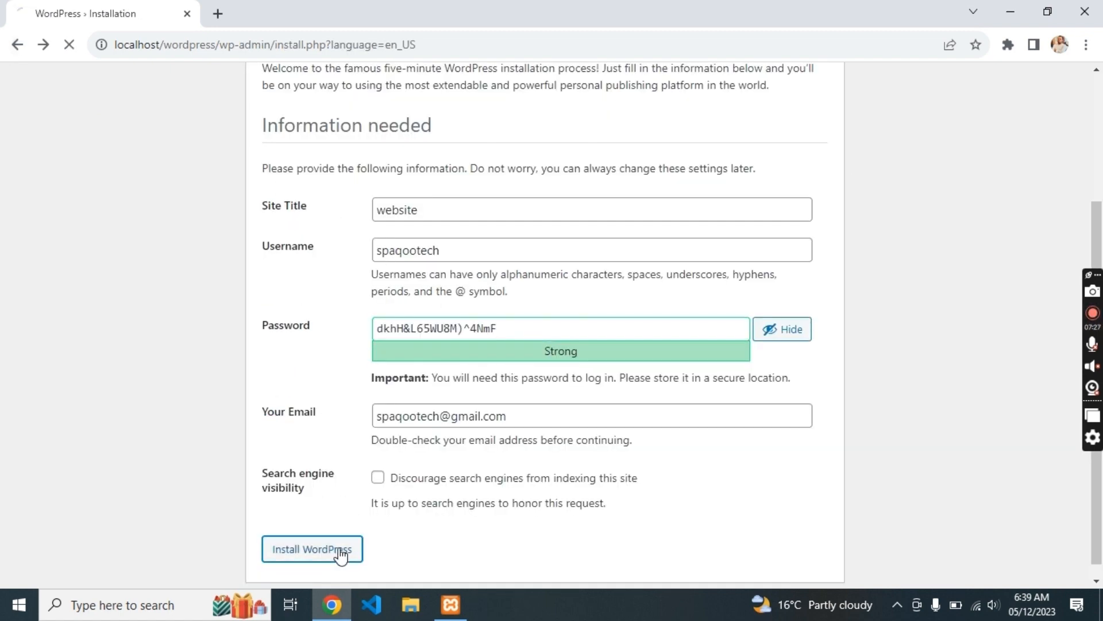
- Log in with the pasted password and the corrected admin username
{"action": "left_click", "coordinate": [286, 292]}
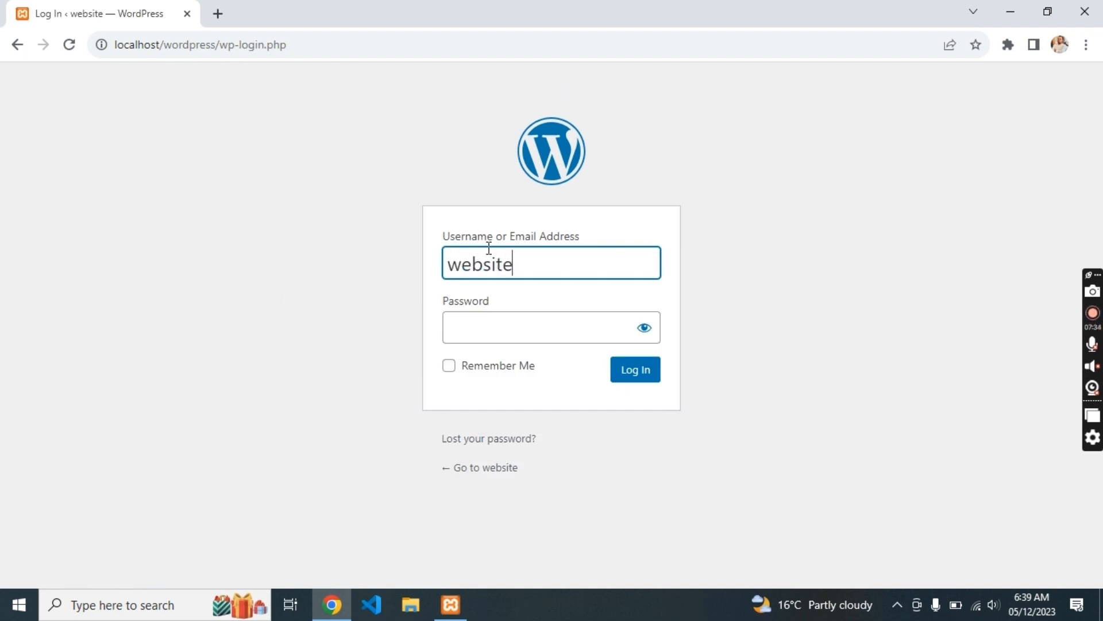
{"action": "type", "text": "website"}
{"action": "left_click", "coordinate": [493, 323]}
{"action": "key", "text": "ctrl+v"}
{"action": "left_click", "coordinate": [449, 367]}
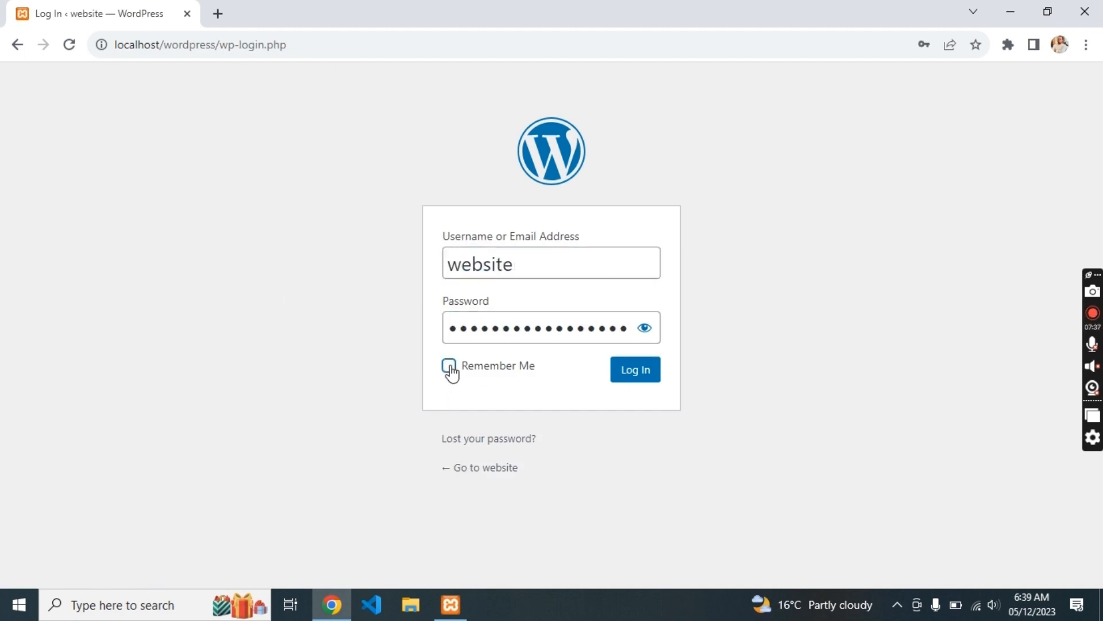
{"action": "left_click", "coordinate": [640, 371]}
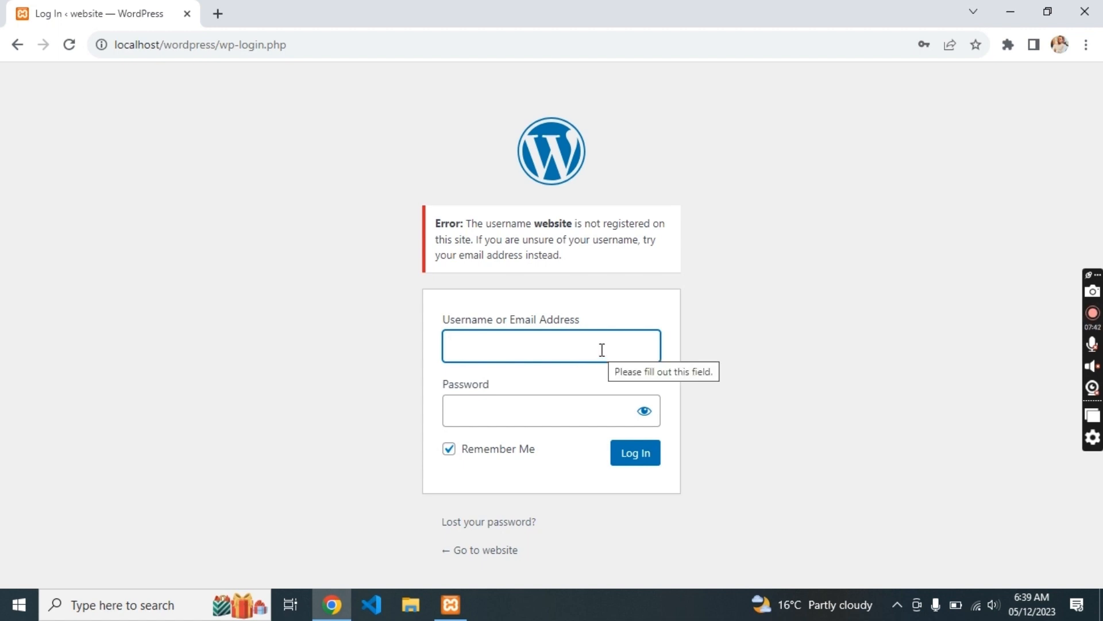
{"action": "type", "text": "spaqootech"}
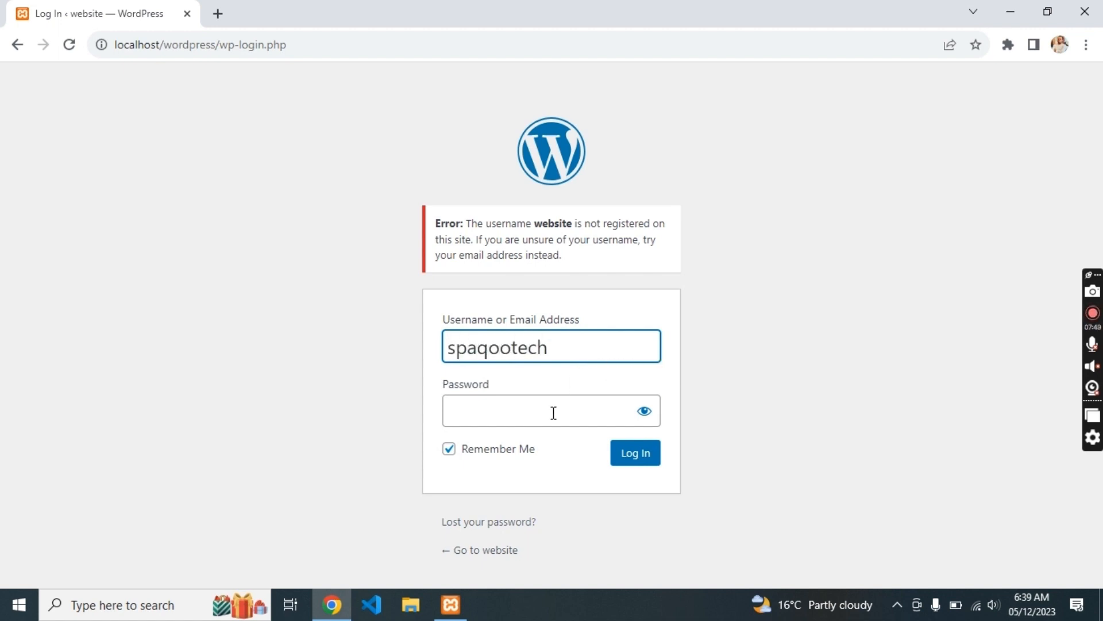
{"action": "left_click", "coordinate": [554, 413]}
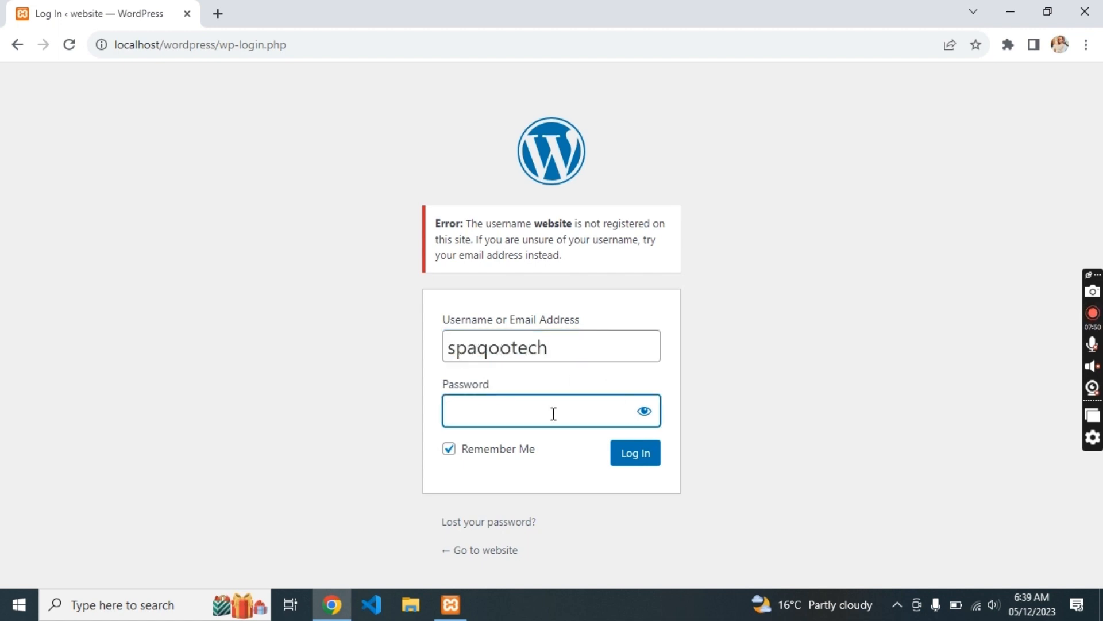
{"action": "left_click", "coordinate": [645, 457]}
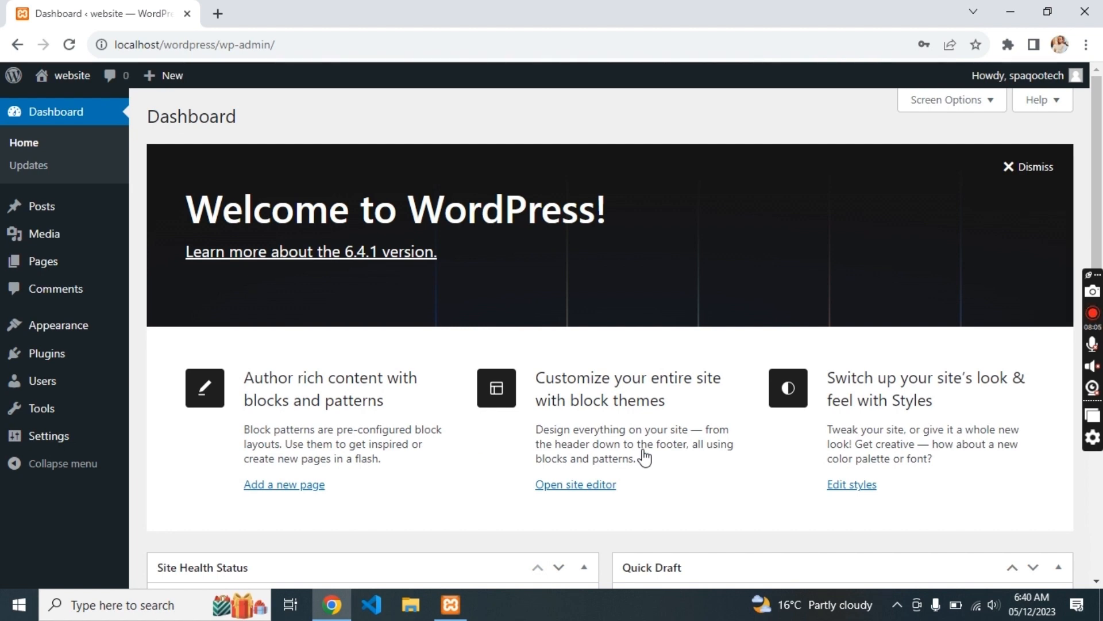
- Open the live site's front page in a new tab and scroll through it
{"action": "scroll", "coordinate": [649, 362], "scroll_direction": "down", "scroll_amount": 8}
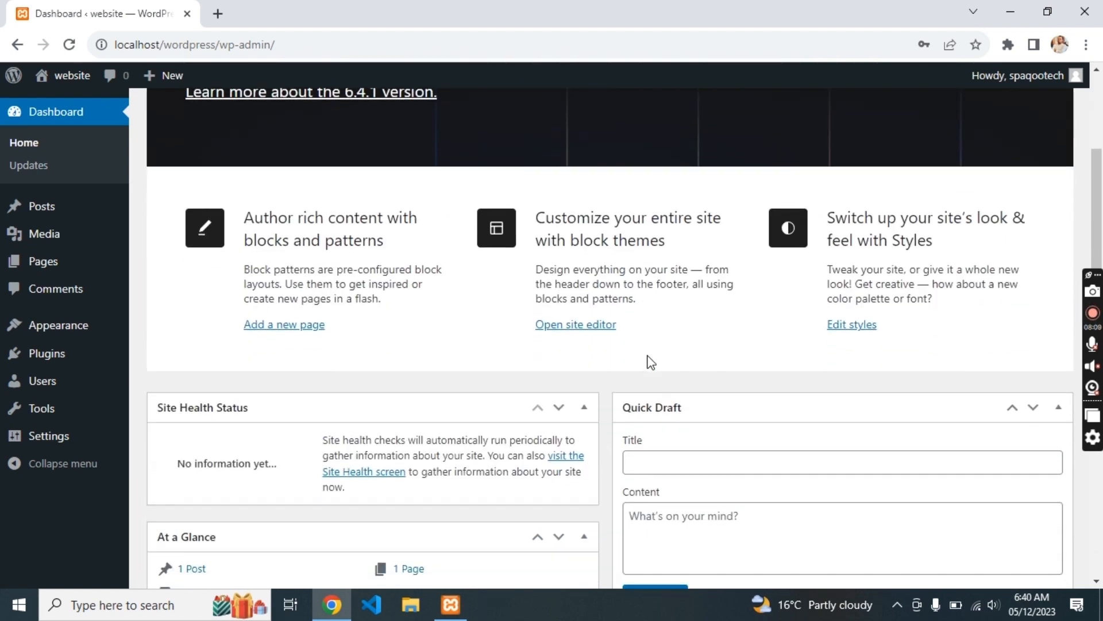
{"action": "middle_click", "coordinate": [69, 84]}
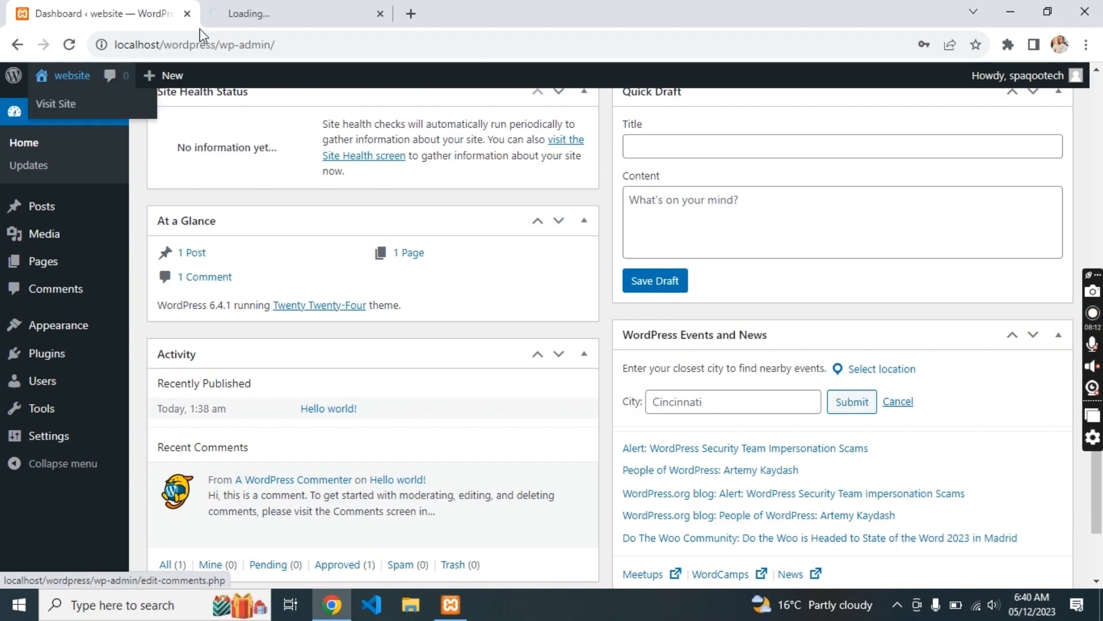
{"action": "left_click", "coordinate": [295, 7]}
{"action": "scroll", "coordinate": [228, 240], "scroll_direction": "down", "scroll_amount": 20}
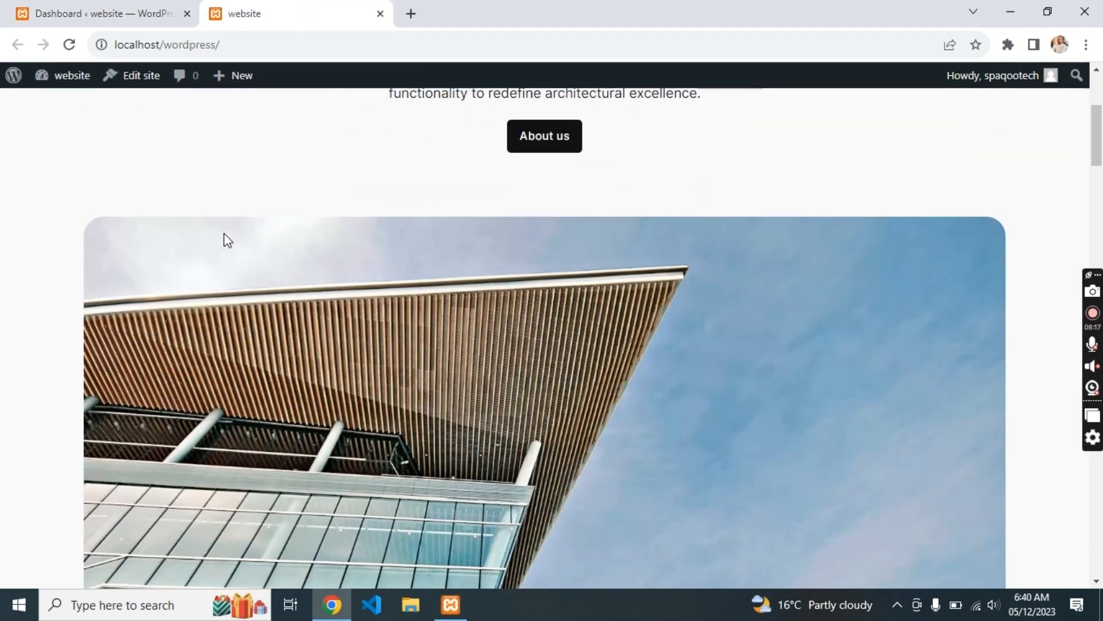
{"action": "scroll", "coordinate": [229, 240], "scroll_direction": "down", "scroll_amount": 20}
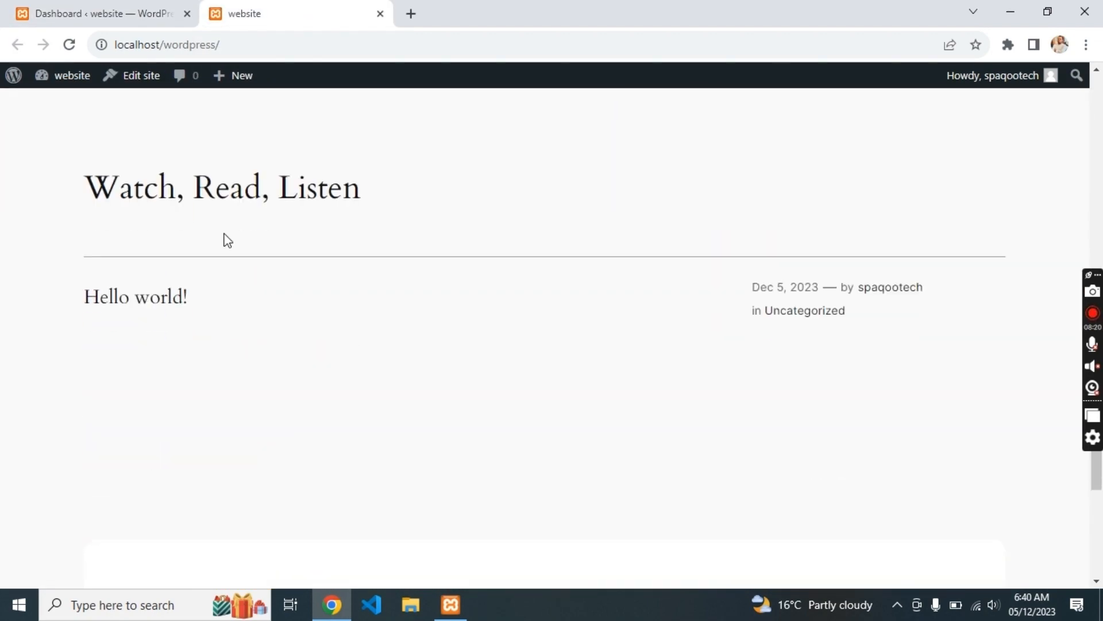
{"action": "scroll", "coordinate": [228, 240], "scroll_direction": "up", "scroll_amount": 15}
{"action": "scroll", "coordinate": [224, 240], "scroll_direction": "up", "scroll_amount": 20}
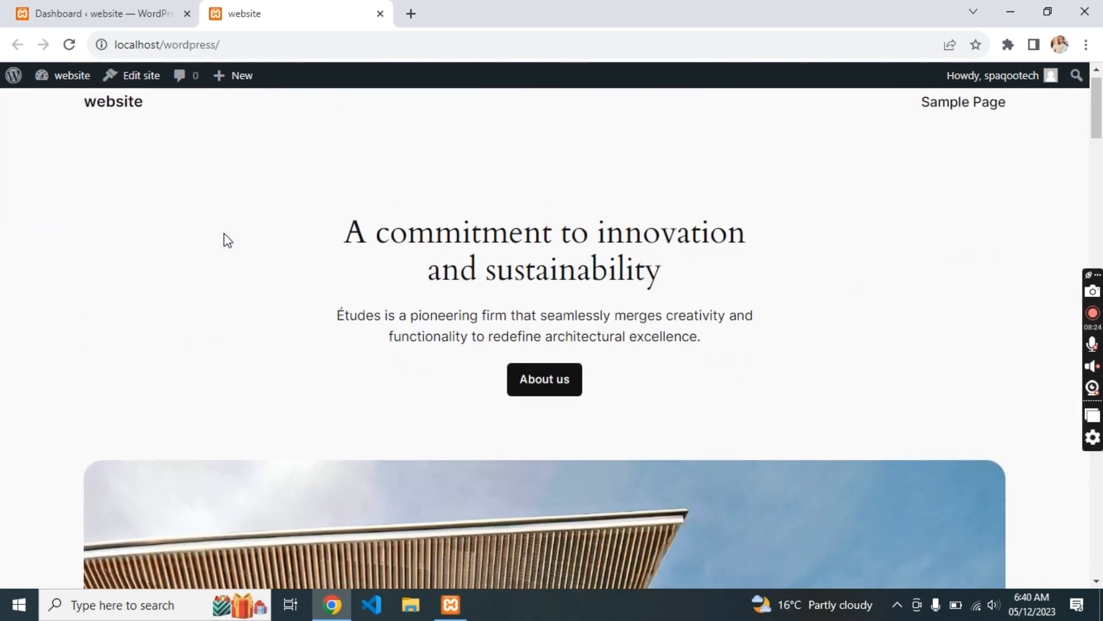
- Return to the admin Dashboard, then revisit the live site tab
{"action": "left_click", "coordinate": [156, 12]}
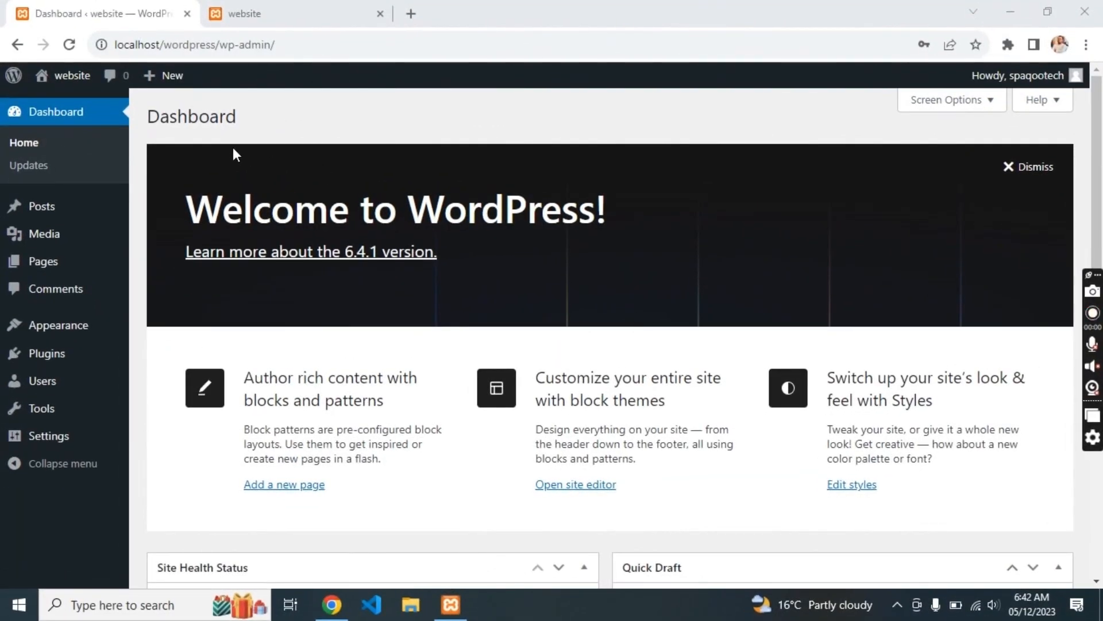
{"action": "left_click", "coordinate": [236, 5]}
{"action": "scroll", "coordinate": [374, 287], "scroll_direction": "down", "scroll_amount": 4}
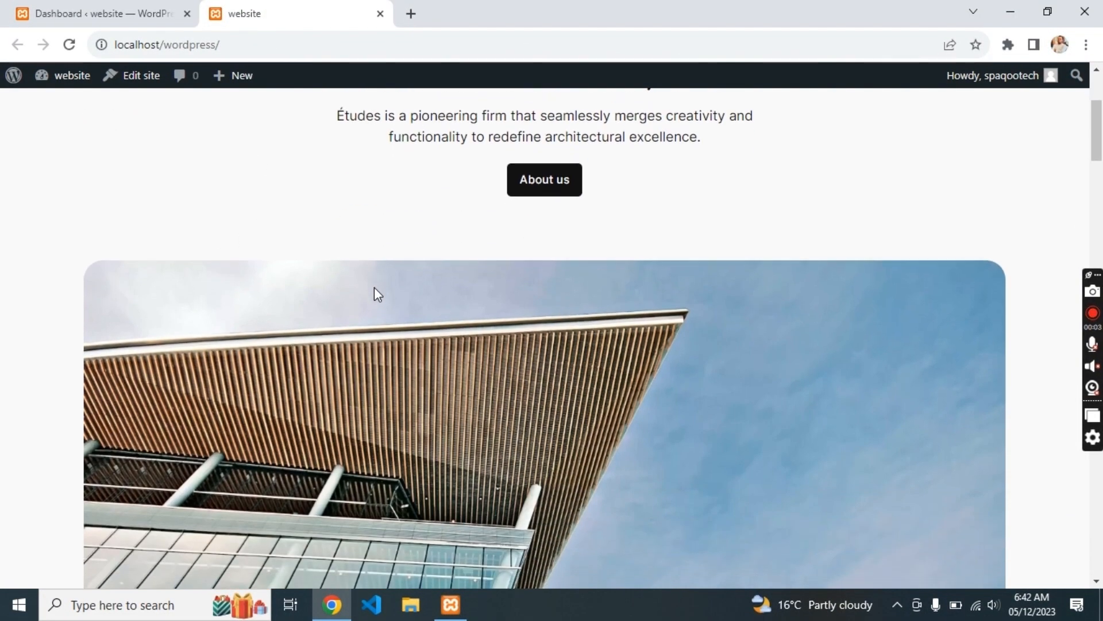
{"action": "scroll", "coordinate": [374, 287], "scroll_direction": "up", "scroll_amount": 4}
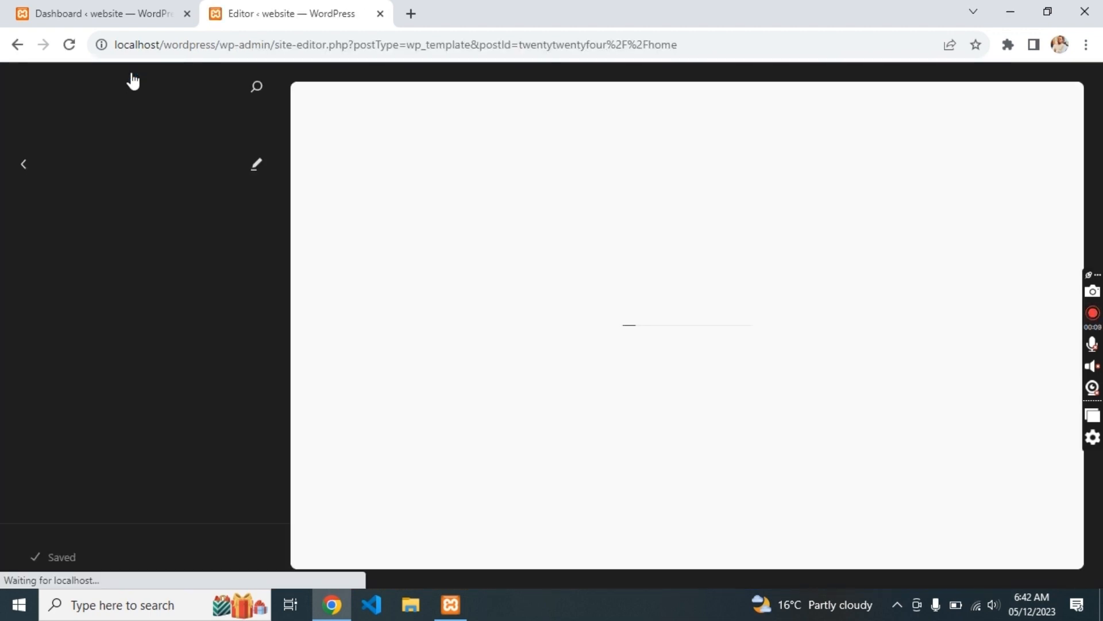
- Go back from the Blog Home template through the templates list to the main Design options
{"action": "scroll", "coordinate": [132, 392], "scroll_direction": "down", "scroll_amount": 1}
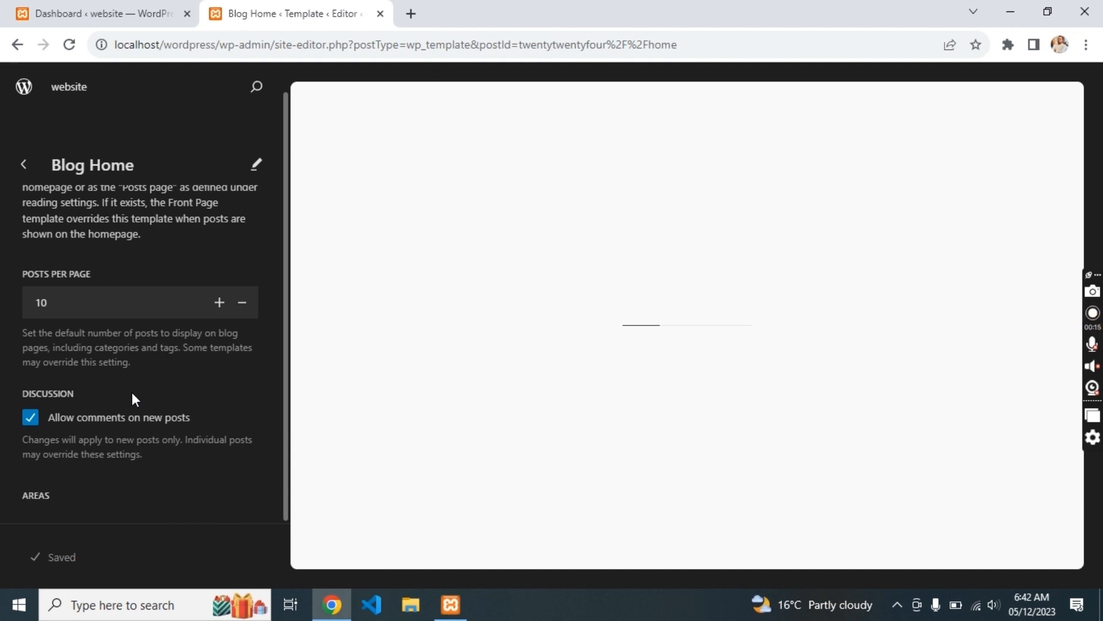
{"action": "scroll", "coordinate": [132, 393], "scroll_direction": "up", "scroll_amount": 1}
{"action": "double_click", "coordinate": [108, 167]}
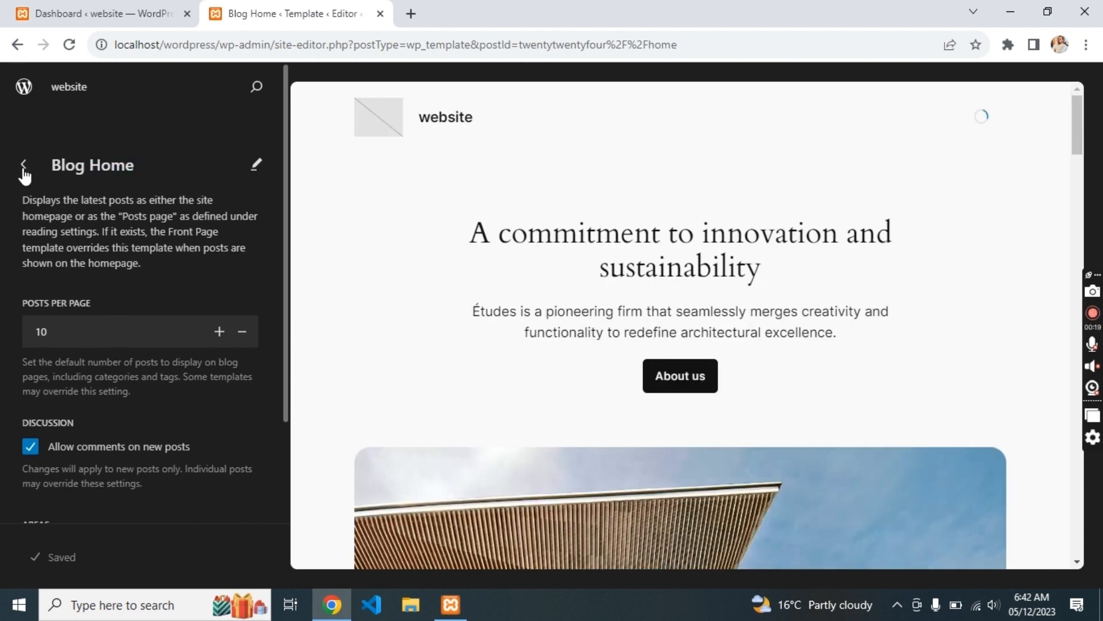
{"action": "left_click", "coordinate": [23, 165]}
{"action": "scroll", "coordinate": [101, 293], "scroll_direction": "down", "scroll_amount": 3}
{"action": "scroll", "coordinate": [101, 294], "scroll_direction": "up", "scroll_amount": 3}
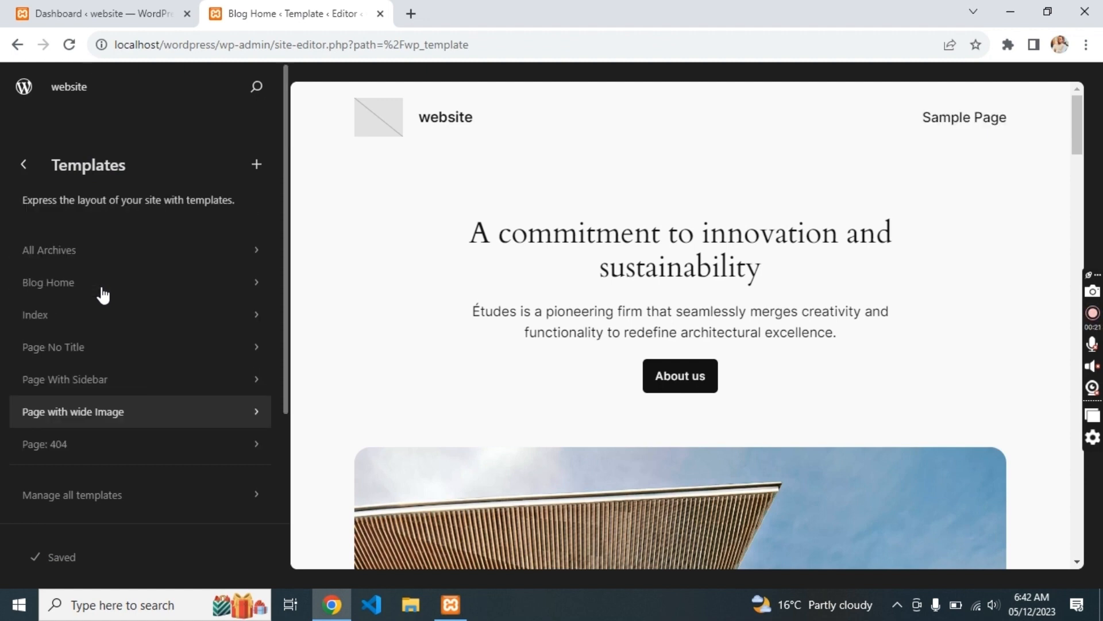
{"action": "left_click", "coordinate": [24, 165]}
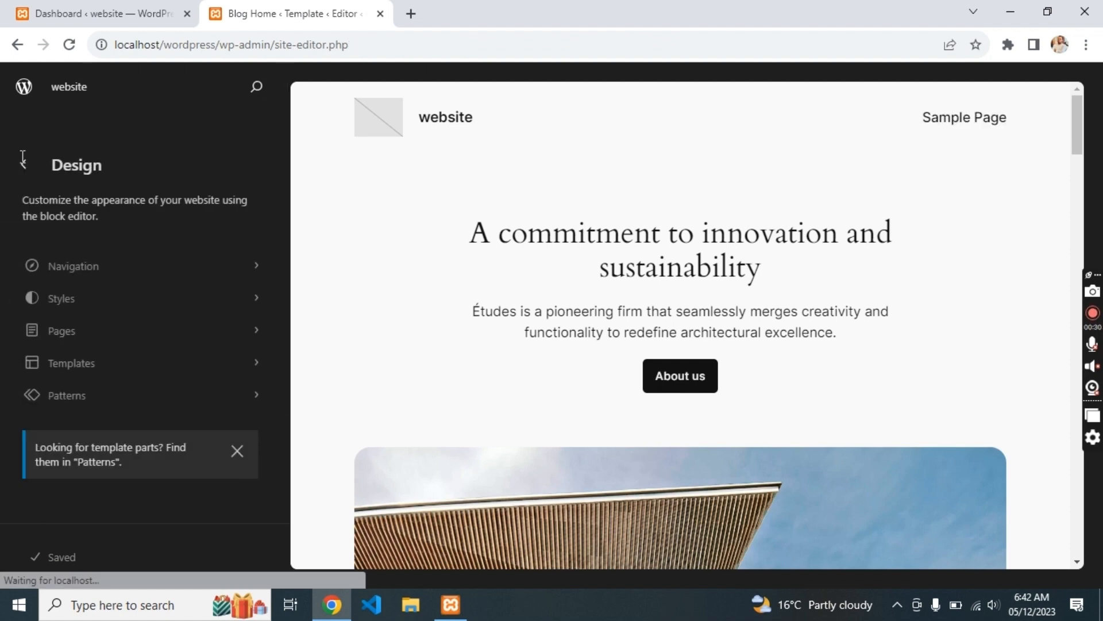
- Open the Navigation menu, try the Sample Page entry, and cancel the detach prompt
{"action": "left_click", "coordinate": [112, 275]}
{"action": "left_click", "coordinate": [90, 267]}
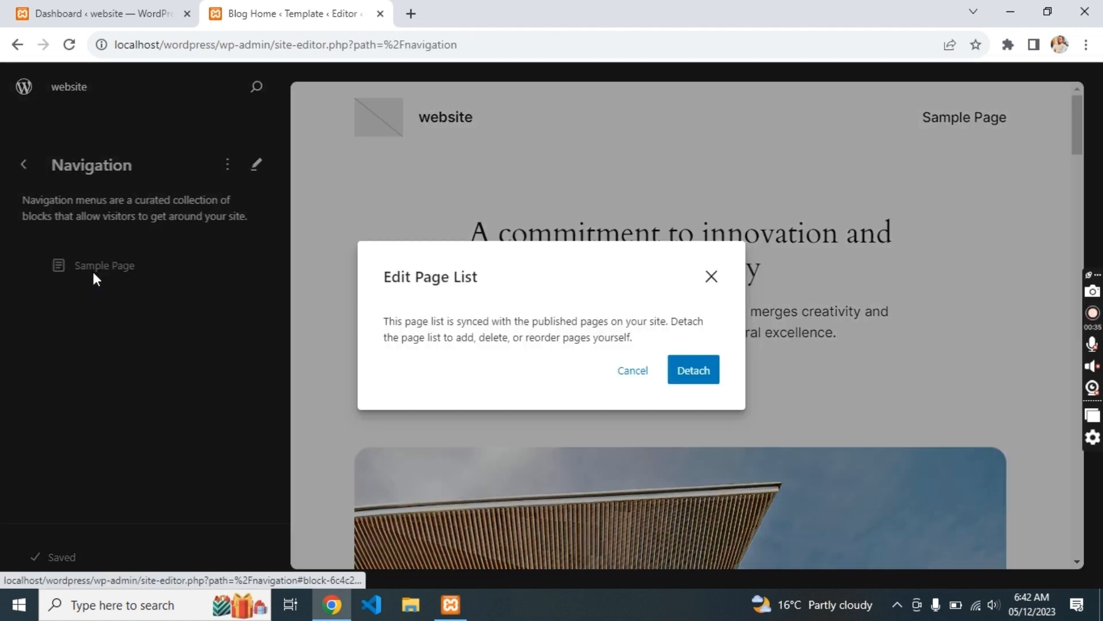
{"action": "left_click", "coordinate": [712, 277]}
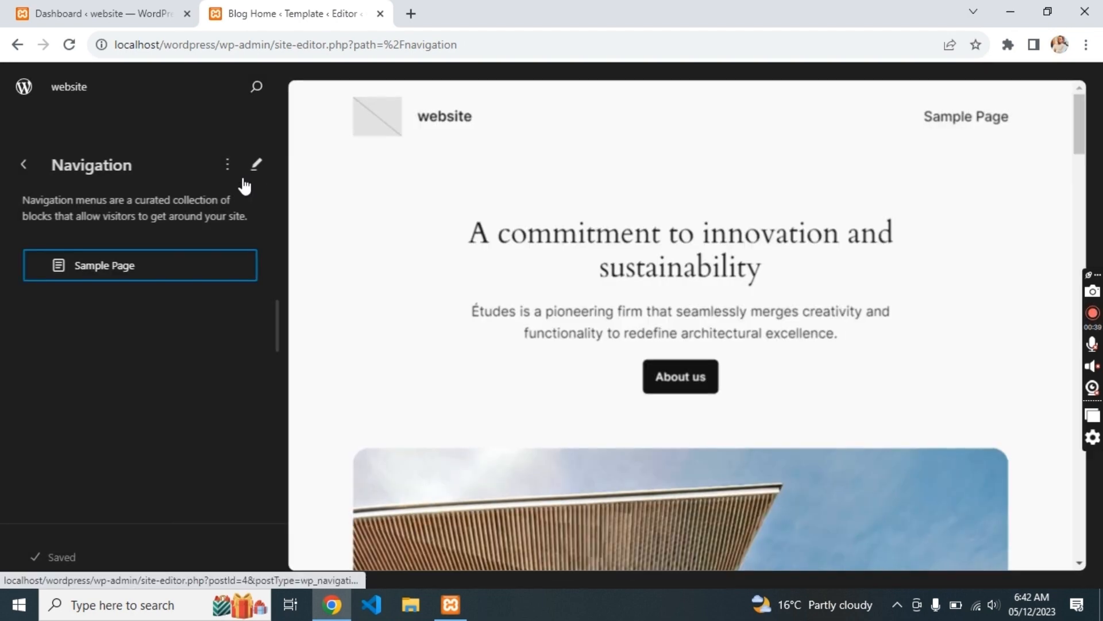
{"action": "left_click", "coordinate": [24, 167]}
- Preview the Ember, Maelstrom and Fossil style variations, then apply Mint
{"action": "left_click", "coordinate": [118, 290]}
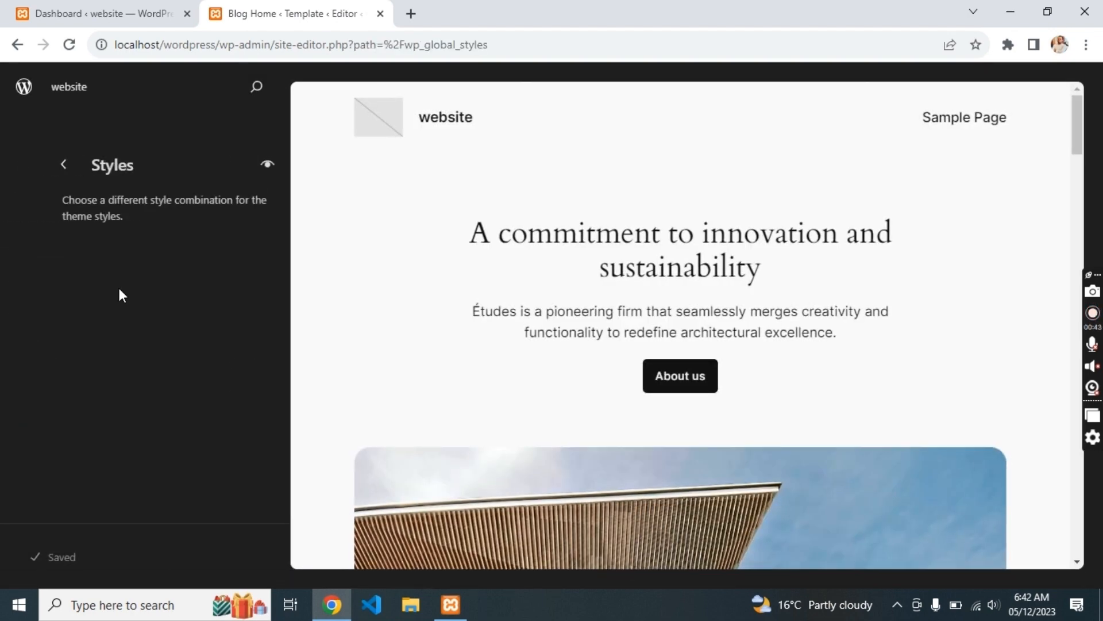
{"action": "left_click", "coordinate": [222, 318]}
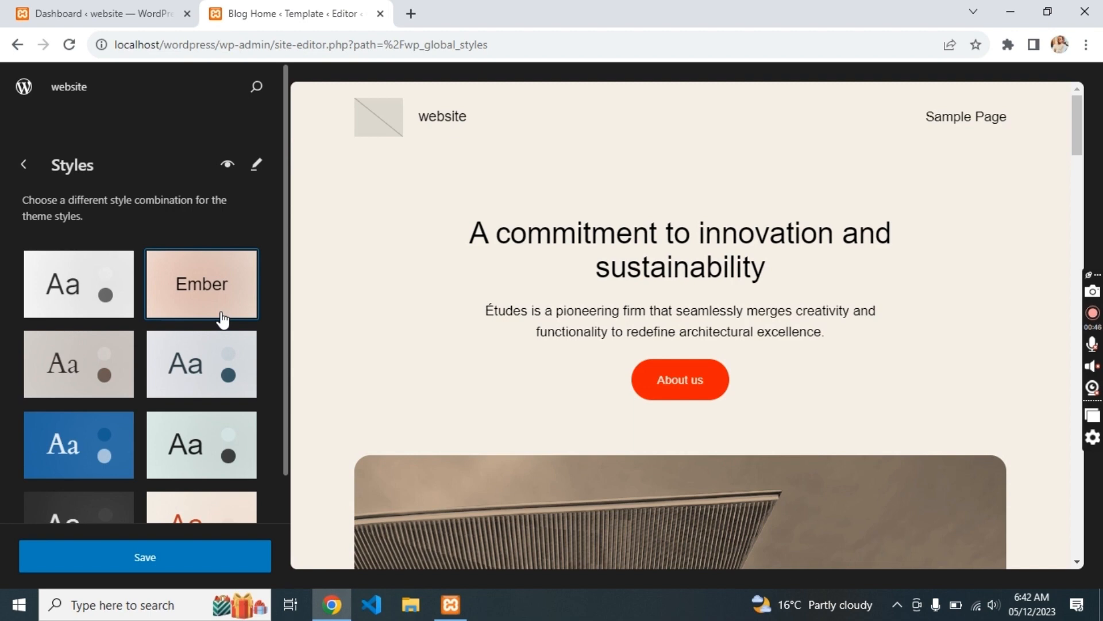
{"action": "left_click", "coordinate": [86, 429]}
{"action": "left_click", "coordinate": [98, 365]}
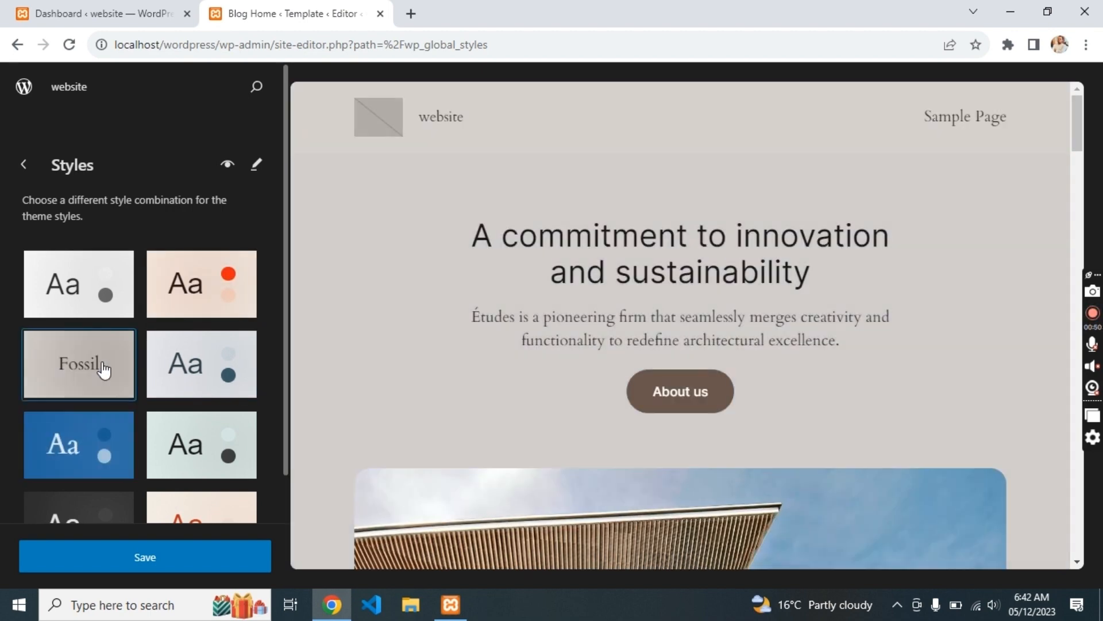
{"action": "left_click", "coordinate": [197, 443]}
- Look at the site's Pages list, then open the Patterns library
{"action": "left_click", "coordinate": [25, 172]}
{"action": "left_click", "coordinate": [81, 321]}
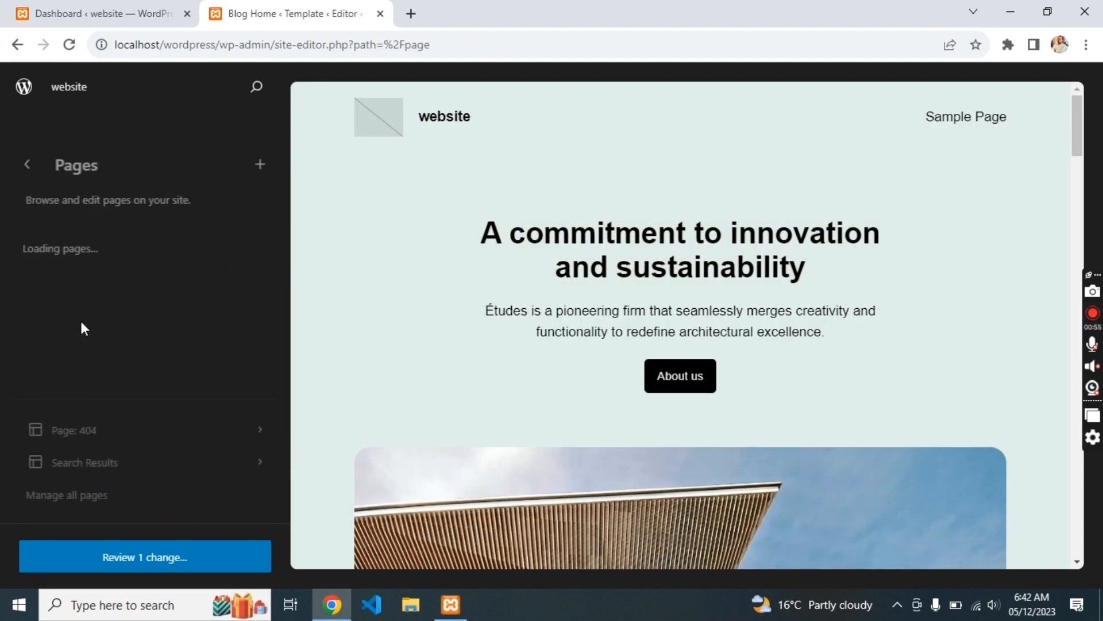
{"action": "left_click", "coordinate": [27, 170]}
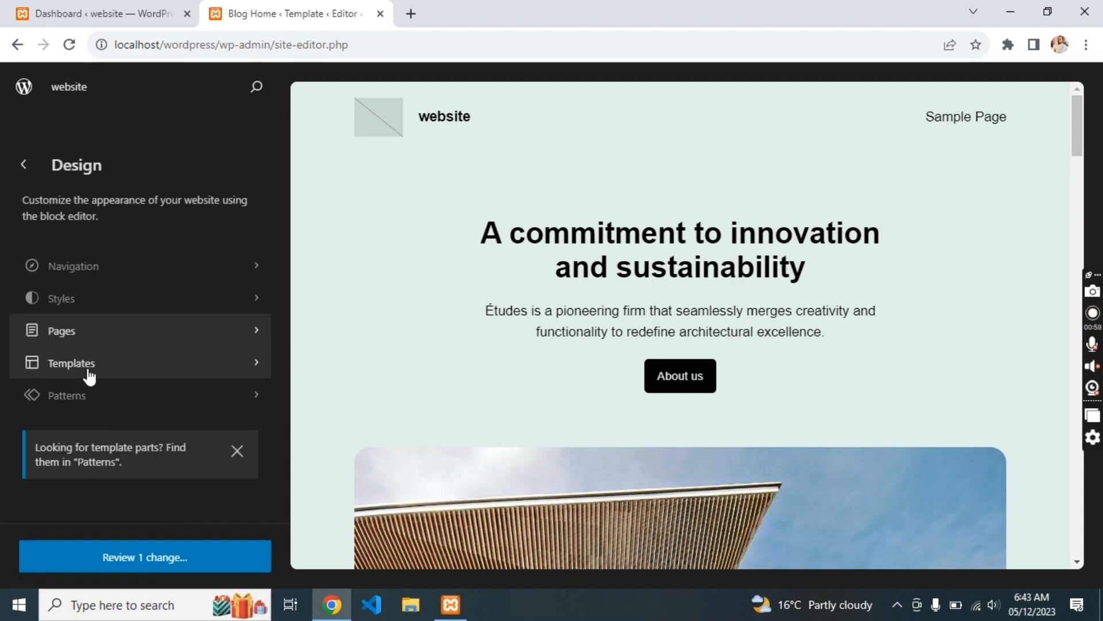
{"action": "left_click", "coordinate": [94, 395]}
- Browse the Patterns library and filter it to the About patterns
{"action": "scroll", "coordinate": [95, 396], "scroll_direction": "down", "scroll_amount": 3}
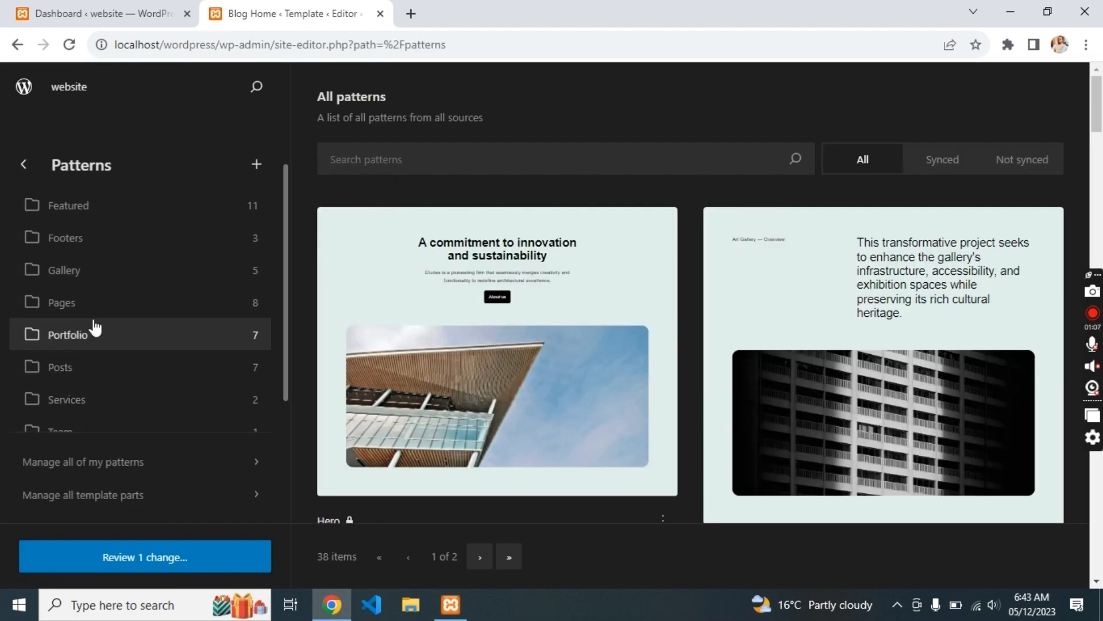
{"action": "scroll", "coordinate": [95, 328], "scroll_direction": "up", "scroll_amount": 2}
{"action": "scroll", "coordinate": [109, 246], "scroll_direction": "down", "scroll_amount": 5}
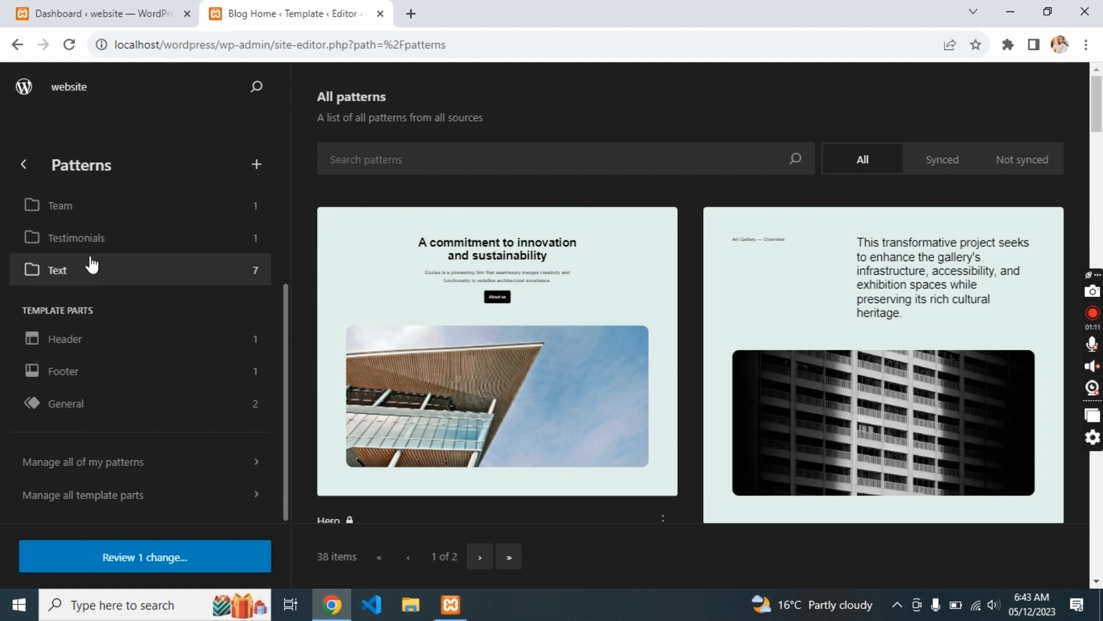
{"action": "scroll", "coordinate": [91, 262], "scroll_direction": "up", "scroll_amount": 3}
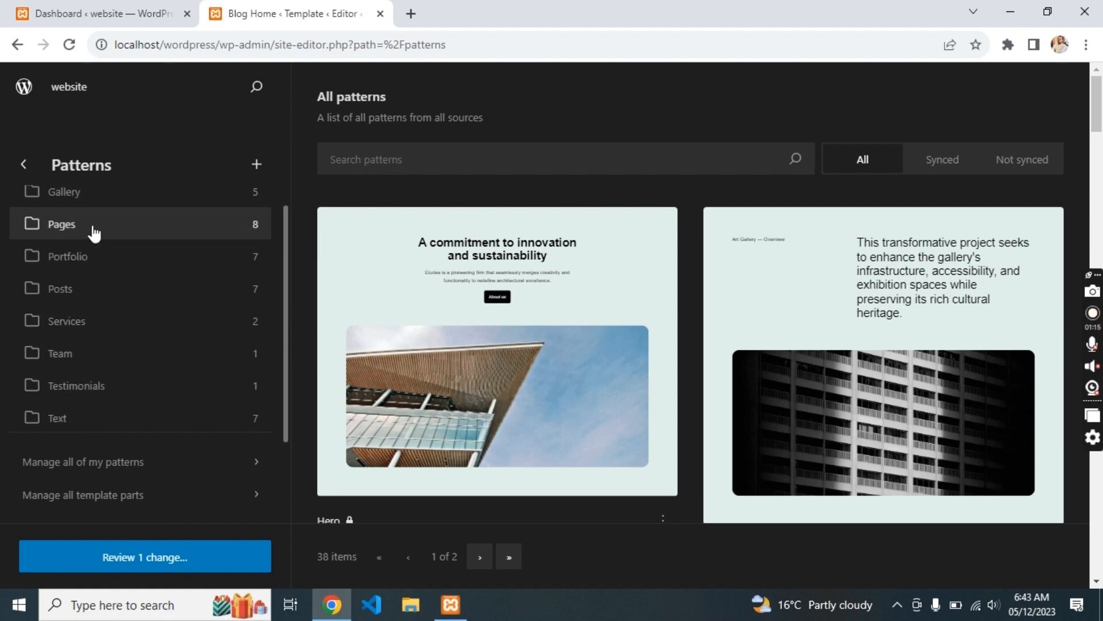
{"action": "scroll", "coordinate": [94, 233], "scroll_direction": "up", "scroll_amount": 5}
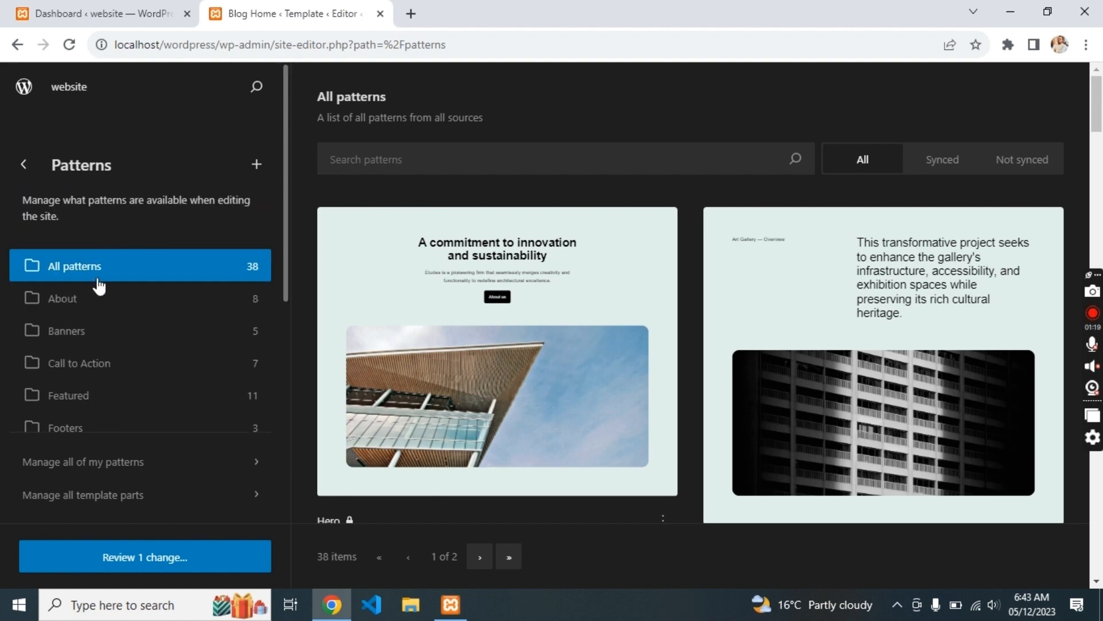
{"action": "right_click", "coordinate": [98, 282]}
{"action": "left_click", "coordinate": [715, 201]}
{"action": "scroll", "coordinate": [716, 200], "scroll_direction": "down", "scroll_amount": 15}
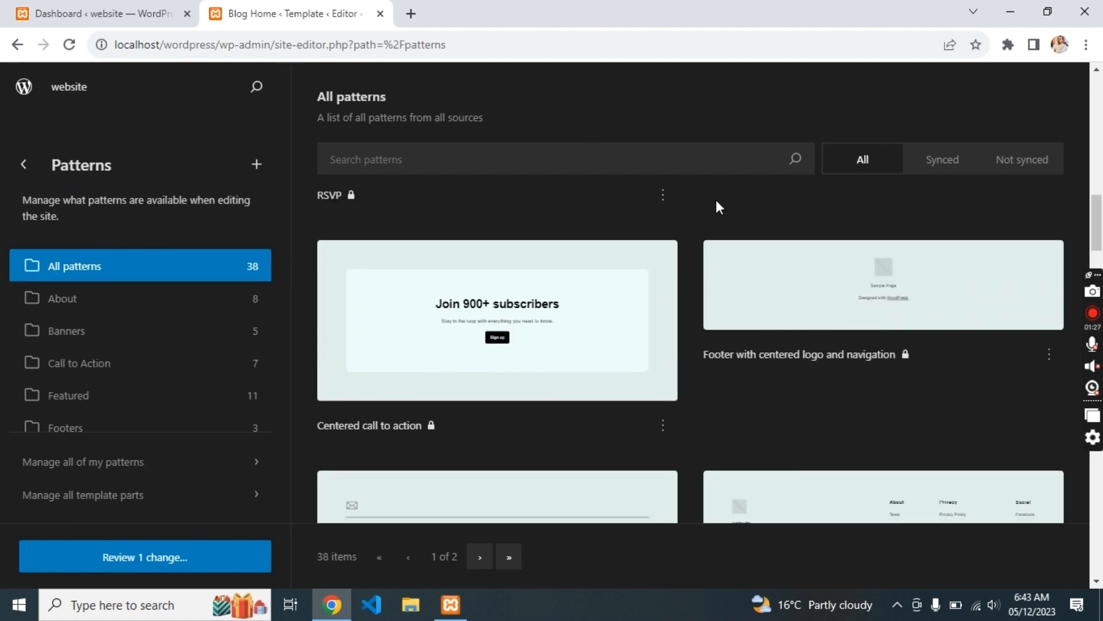
{"action": "scroll", "coordinate": [716, 200], "scroll_direction": "down", "scroll_amount": 8}
{"action": "scroll", "coordinate": [716, 200], "scroll_direction": "up", "scroll_amount": 8}
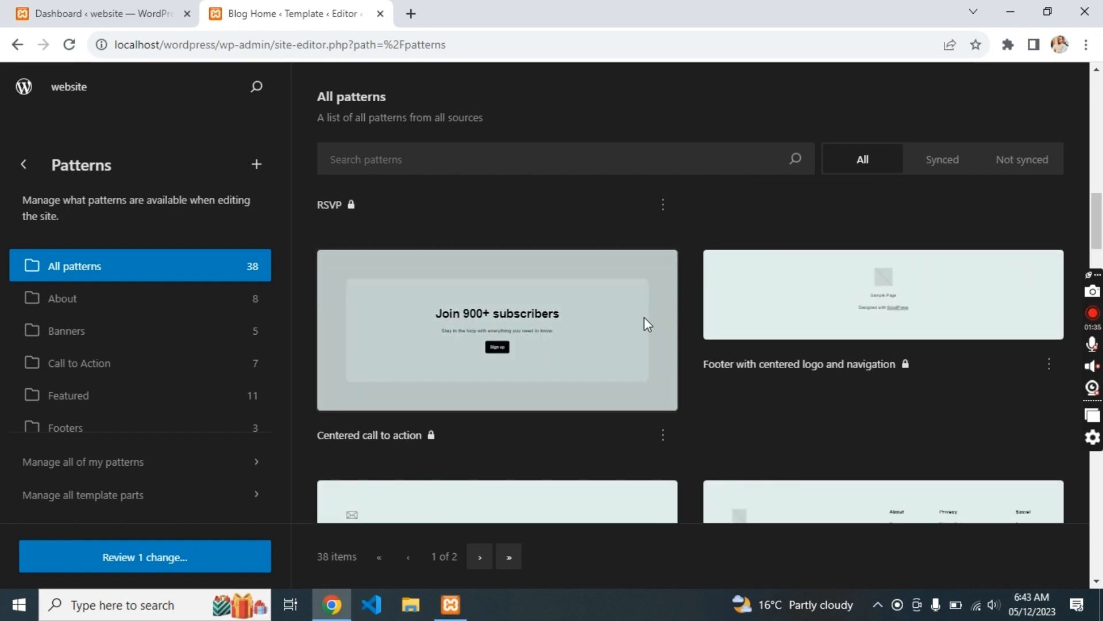
{"action": "scroll", "coordinate": [691, 243], "scroll_direction": "up", "scroll_amount": 10}
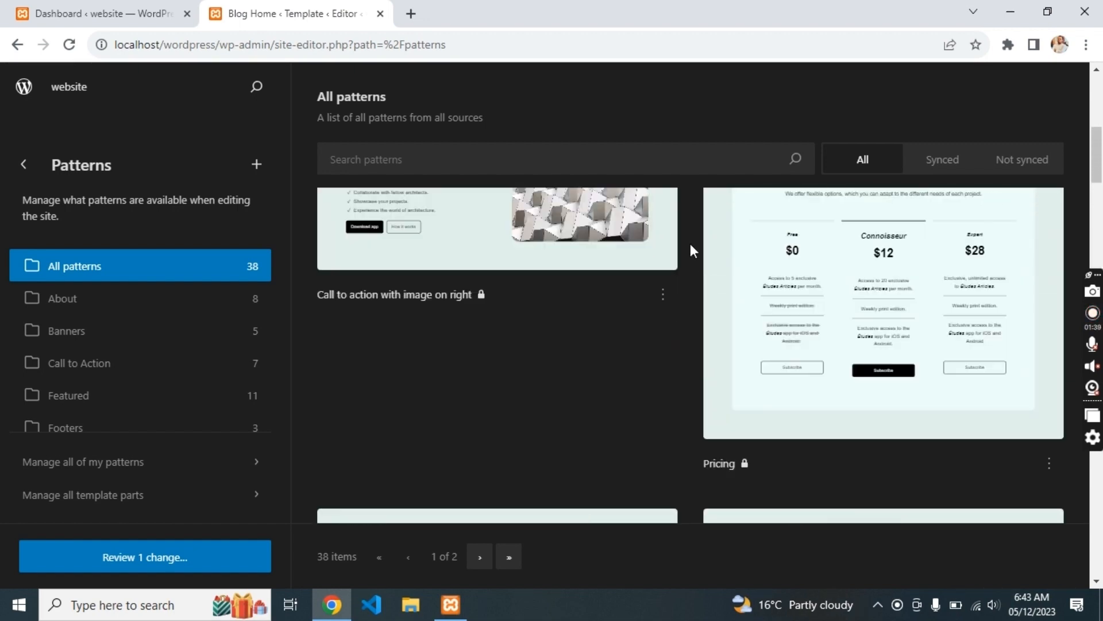
{"action": "scroll", "coordinate": [691, 243], "scroll_direction": "up", "scroll_amount": 5}
{"action": "scroll", "coordinate": [691, 243], "scroll_direction": "down", "scroll_amount": 12}
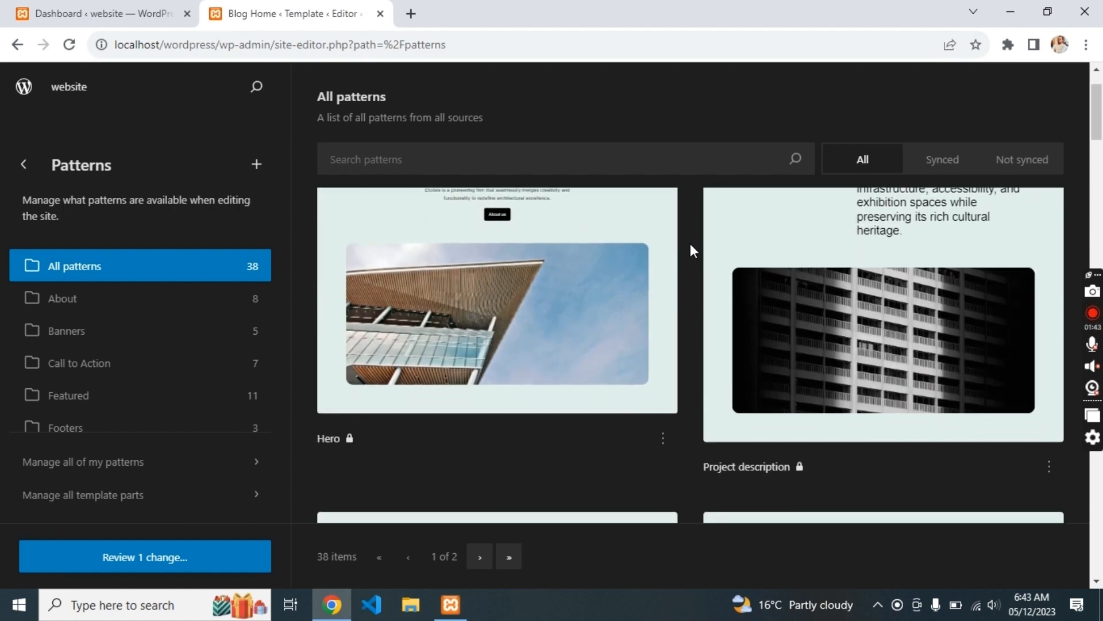
{"action": "scroll", "coordinate": [691, 243], "scroll_direction": "down", "scroll_amount": 15}
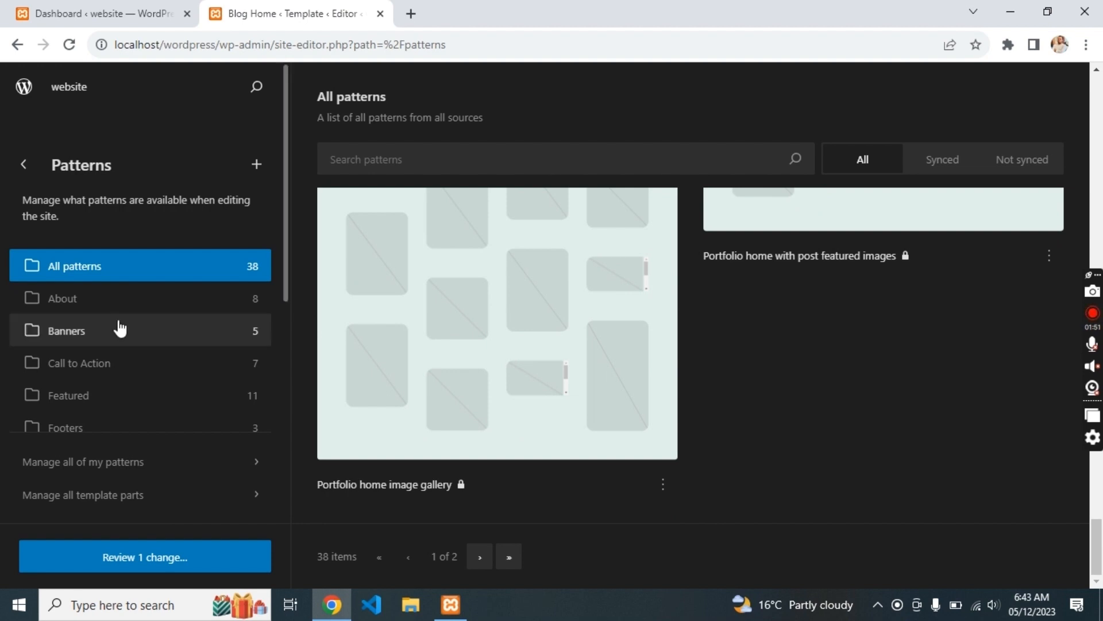
{"action": "left_click", "coordinate": [119, 299]}
- Open the Blog Home template's details from Templates and reach its Header area
{"action": "left_click", "coordinate": [24, 166]}
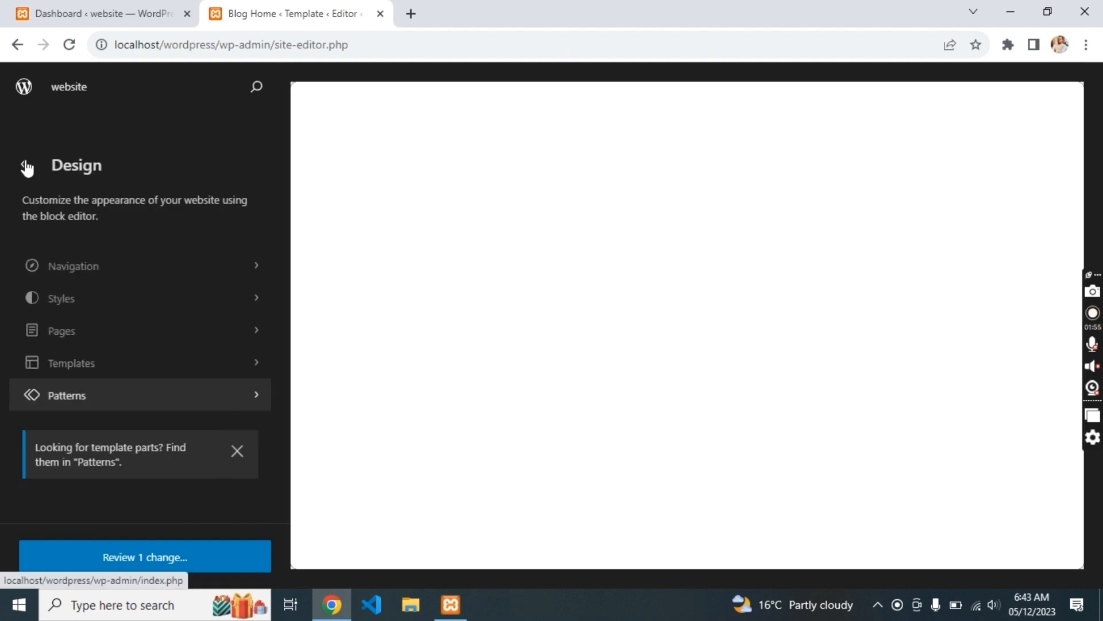
{"action": "left_click", "coordinate": [83, 371]}
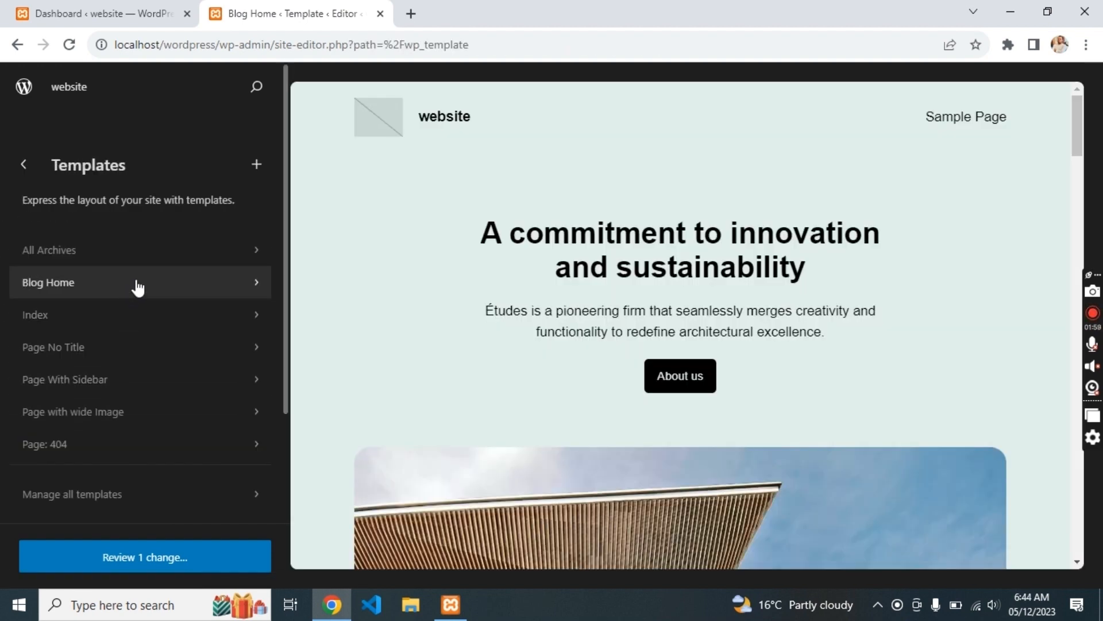
{"action": "left_click", "coordinate": [158, 280]}
{"action": "scroll", "coordinate": [145, 312], "scroll_direction": "down", "scroll_amount": 2}
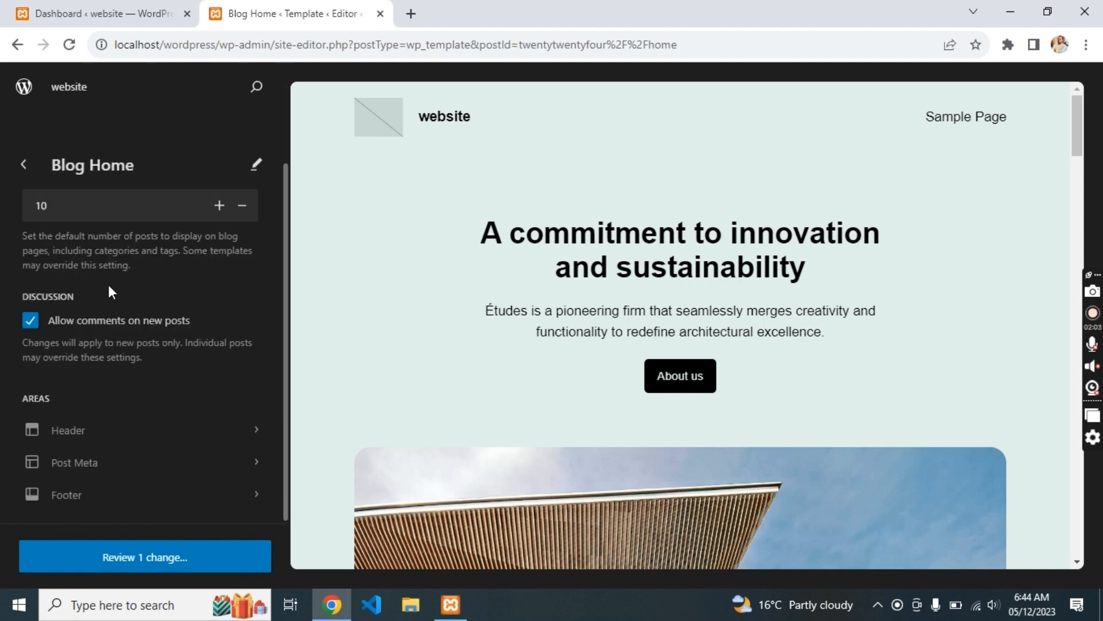
{"action": "left_click", "coordinate": [97, 447]}
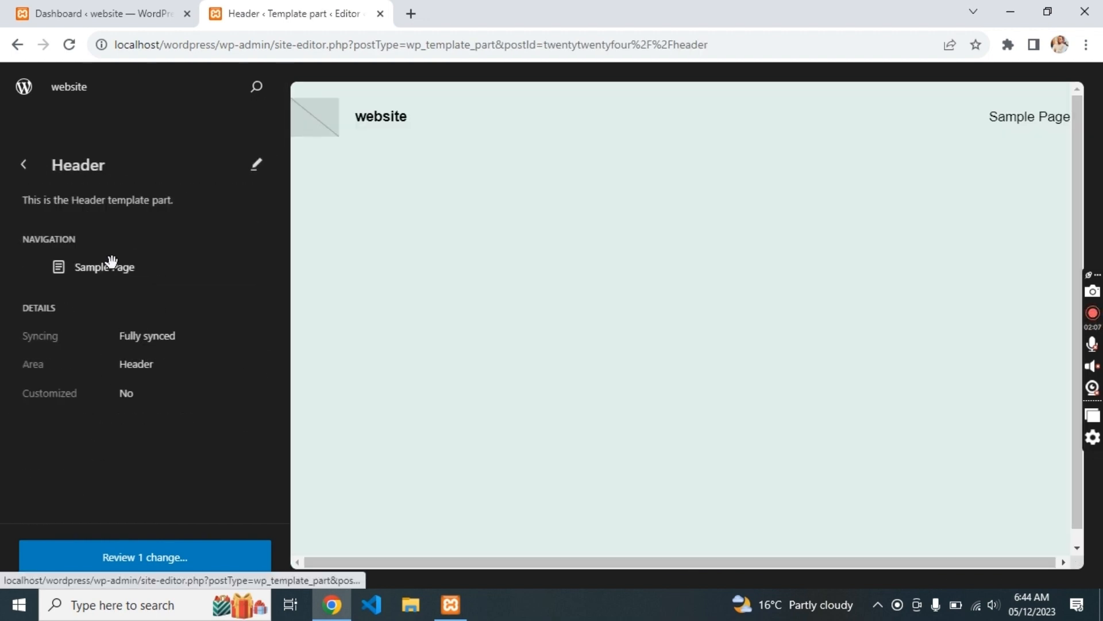
- Open the Header template part for editing and place the caret in the site title
{"action": "left_click", "coordinate": [255, 165]}
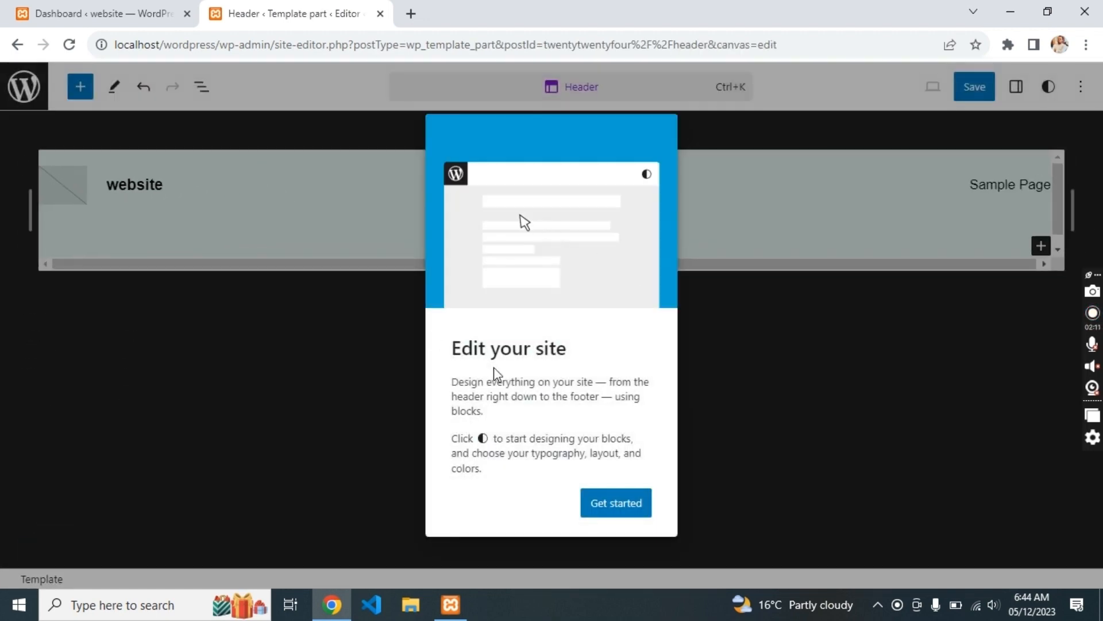
{"action": "left_click", "coordinate": [617, 504]}
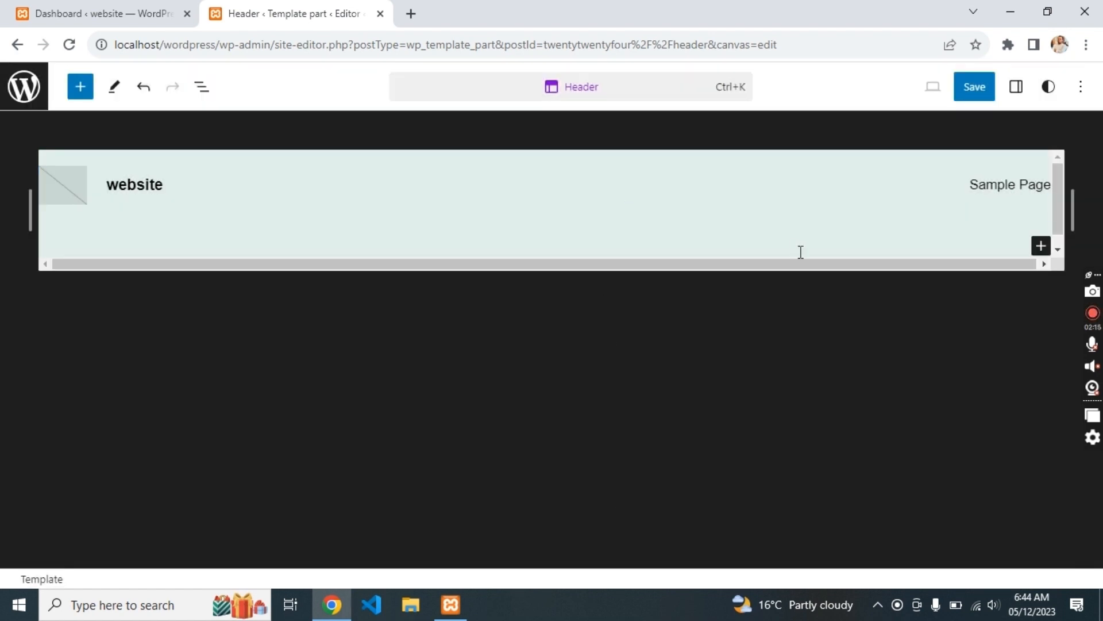
{"action": "left_click", "coordinate": [160, 185]}
{"action": "key", "text": "Left"}
{"action": "key", "text": "Left"}
{"action": "key", "text": "Left"}
{"action": "key", "text": "Left"}
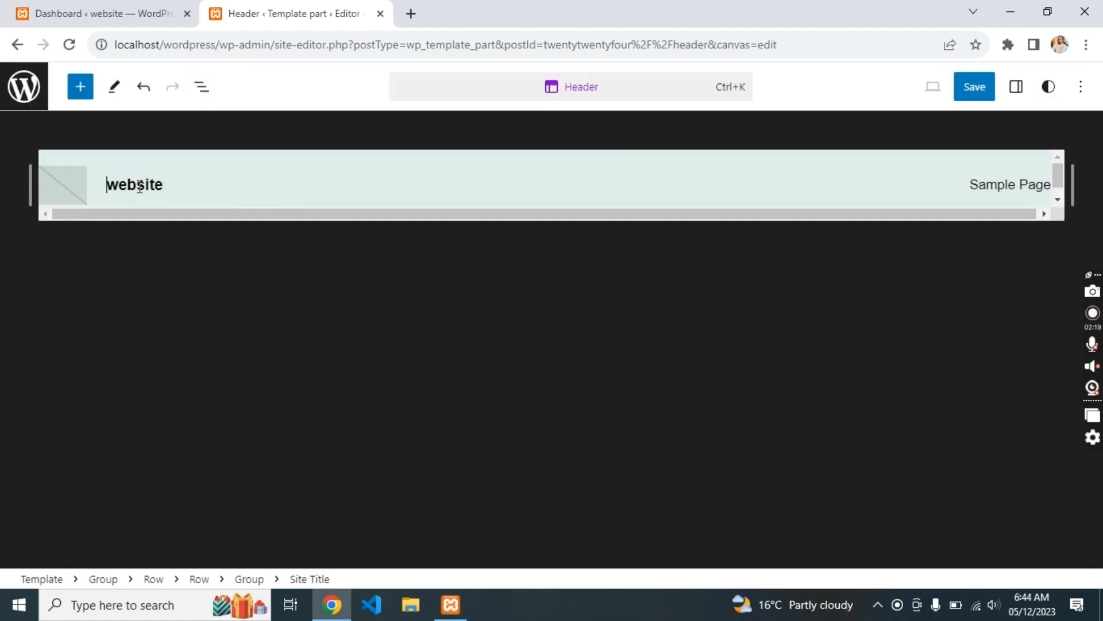
{"action": "left_click", "coordinate": [112, 183]}
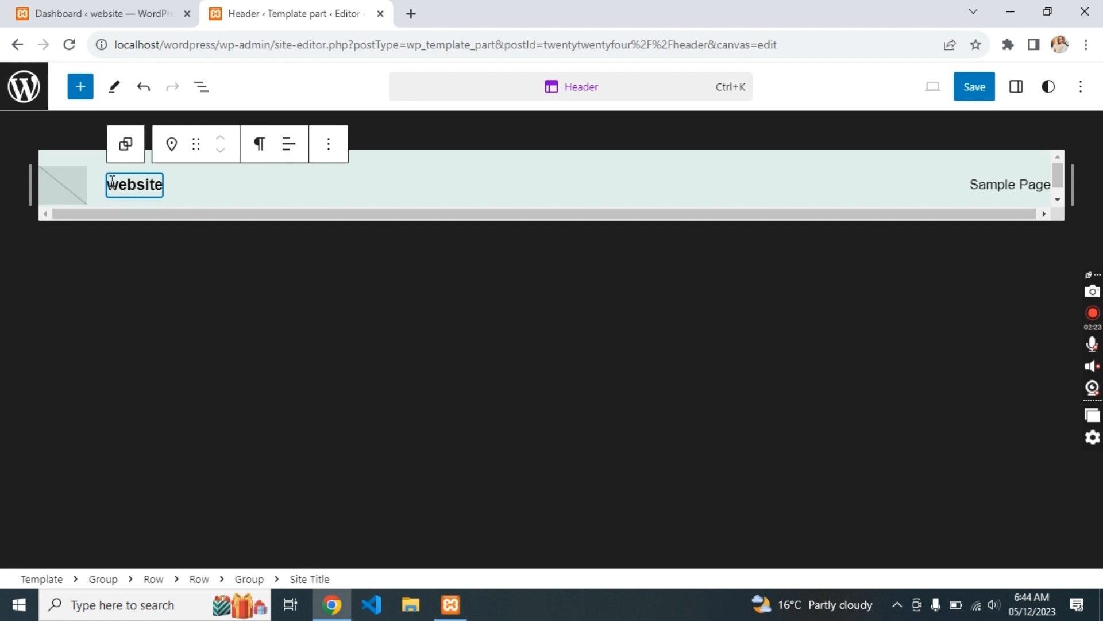
{"action": "key", "text": "Left"}
{"action": "key", "text": "Left"}
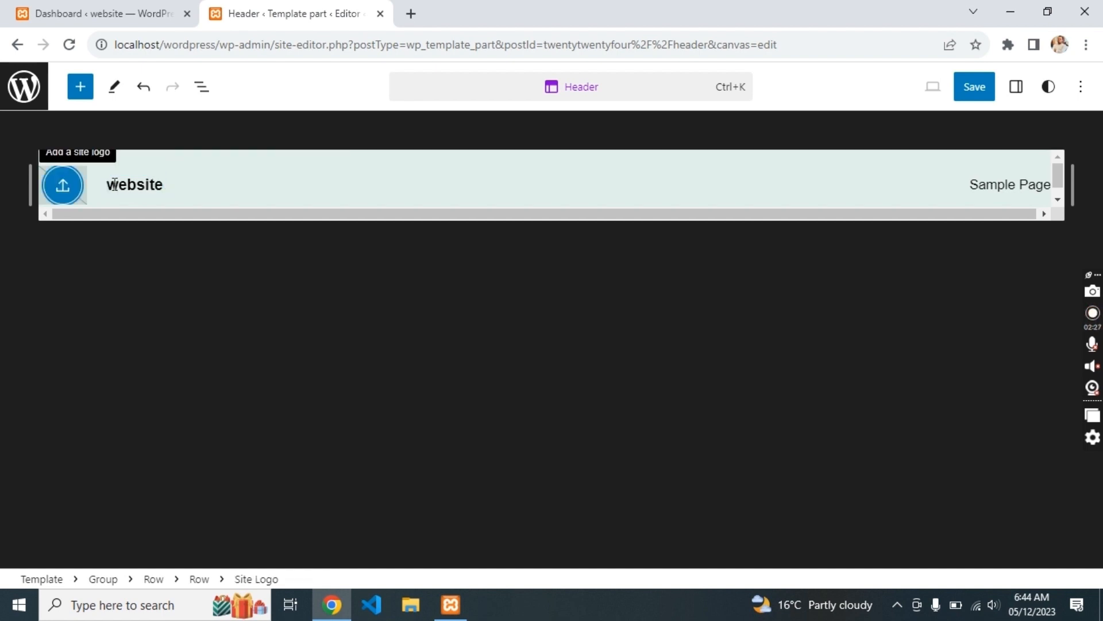
{"action": "key", "text": "Right"}
{"action": "key", "text": "Right"}
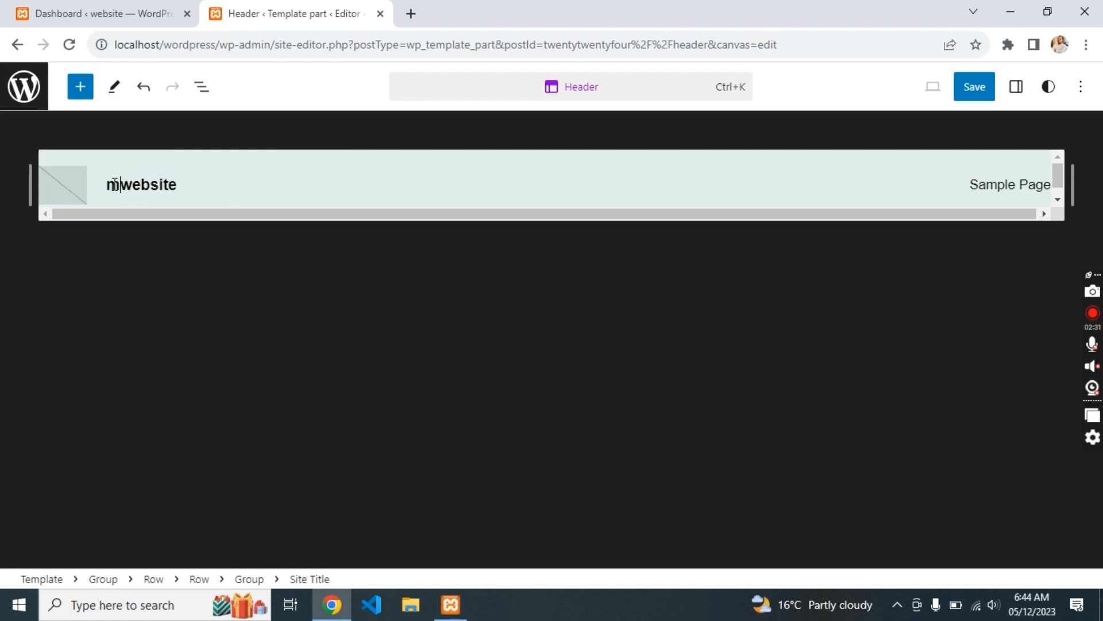
- Inspect the empty site logo block's options and transform choices, then switch windows
{"action": "left_click", "coordinate": [62, 184]}
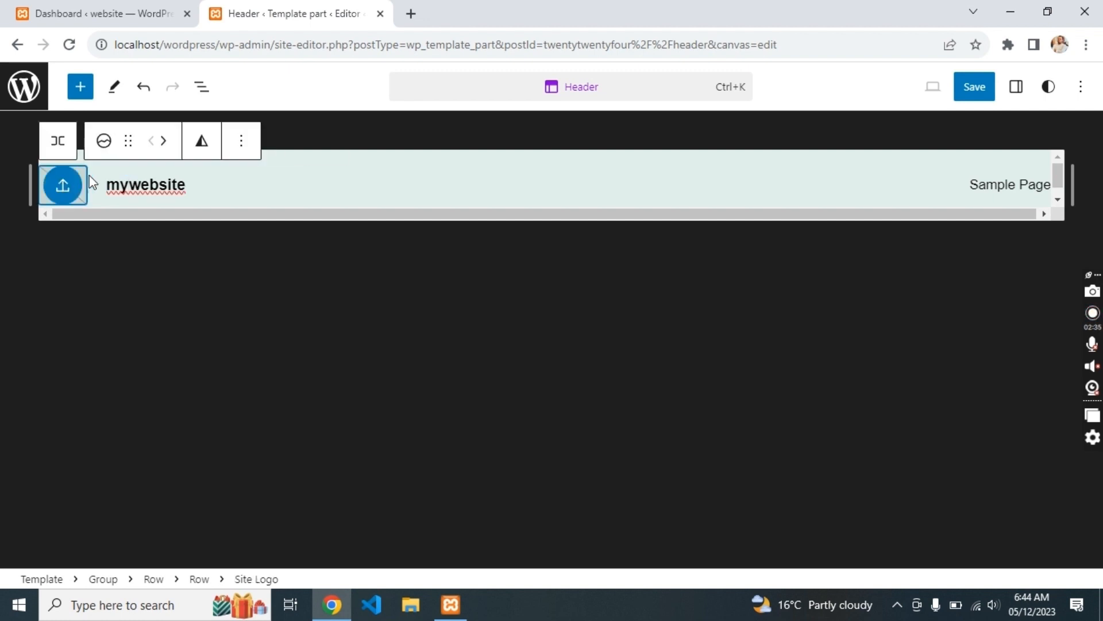
{"action": "left_click", "coordinate": [241, 141]}
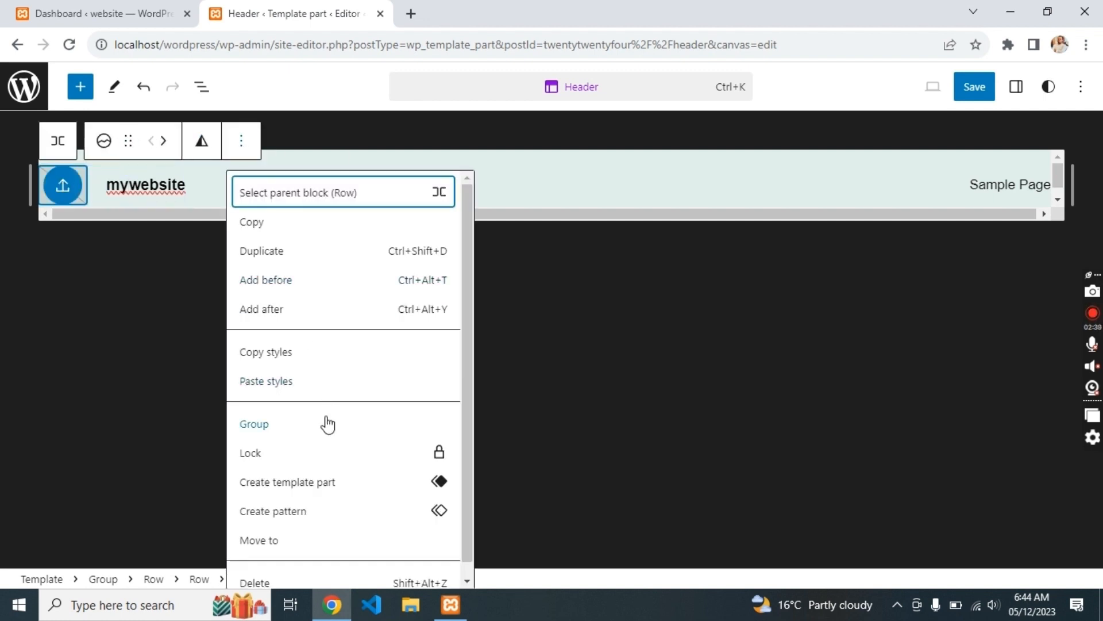
{"action": "scroll", "coordinate": [322, 511], "scroll_direction": "down", "scroll_amount": 1}
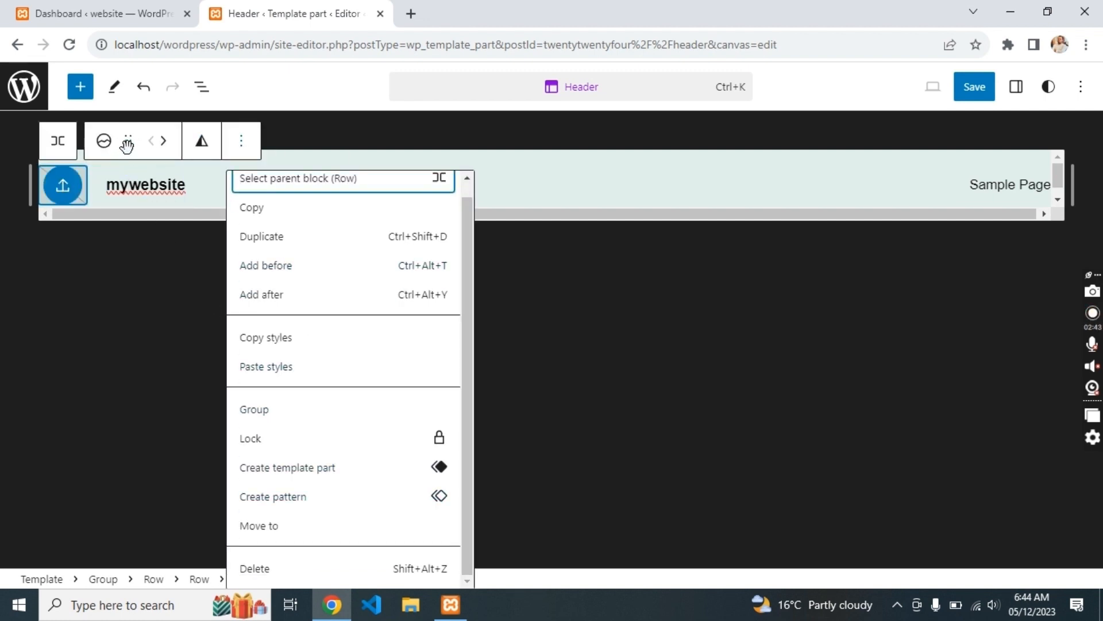
{"action": "left_click", "coordinate": [103, 140]}
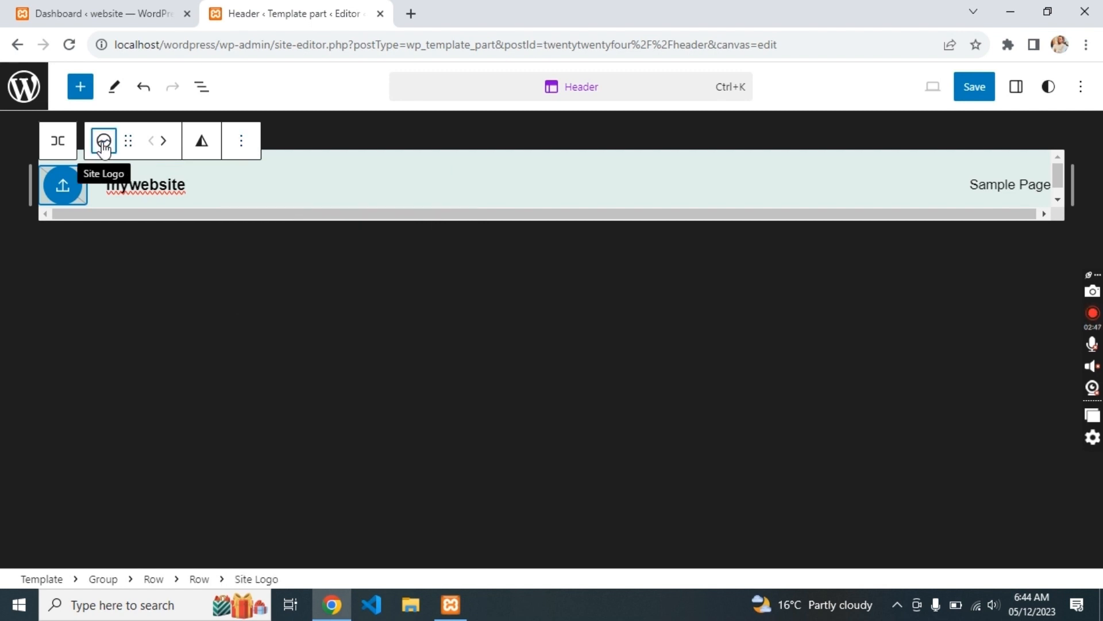
{"action": "left_click", "coordinate": [103, 141]}
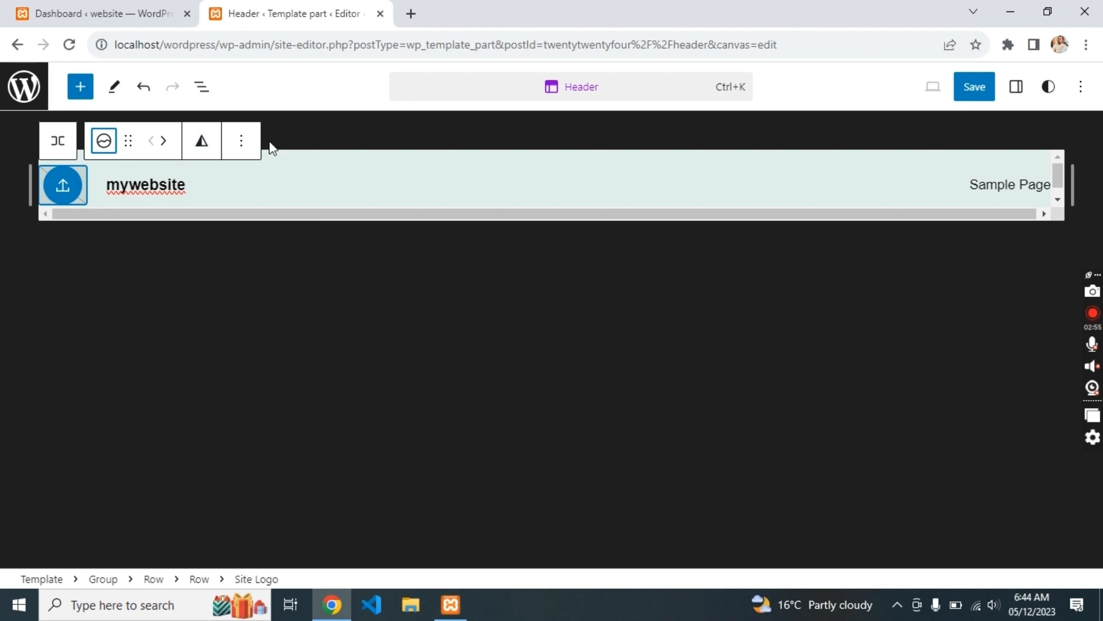
{"action": "left_click", "coordinate": [241, 141]}
{"action": "scroll", "coordinate": [287, 326], "scroll_direction": "down", "scroll_amount": 1}
{"action": "scroll", "coordinate": [286, 326], "scroll_direction": "up", "scroll_amount": 1}
{"action": "left_click", "coordinate": [98, 268]}
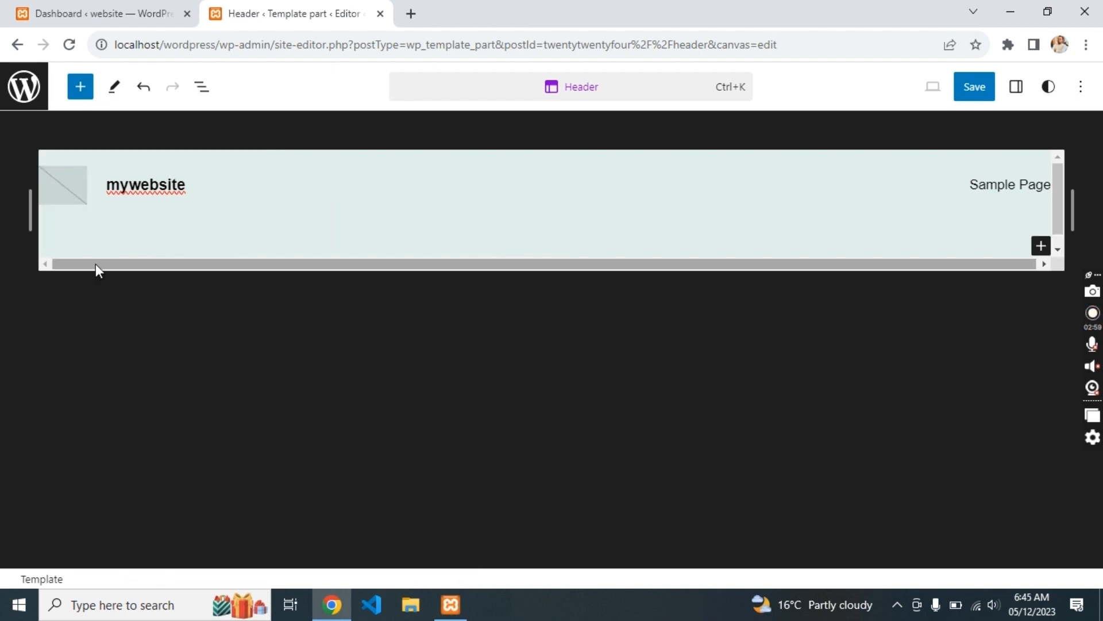
{"action": "key", "text": "alt+Tab"}
{"action": "key", "text": "alt+Tab"}
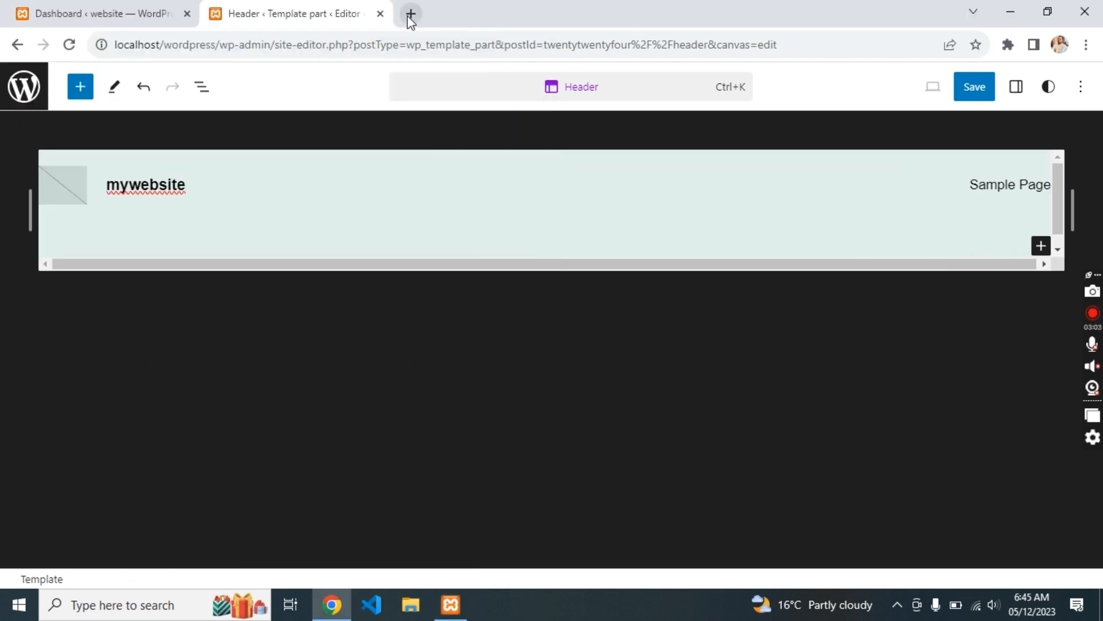
- Select the header's Sample Page link and detach the page list so it is editable
{"action": "left_click", "coordinate": [411, 13]}
{"action": "left_click", "coordinate": [483, 224]}
{"action": "left_click_drag", "start_coordinate": [484, 249], "coordinate": [438, 106]}
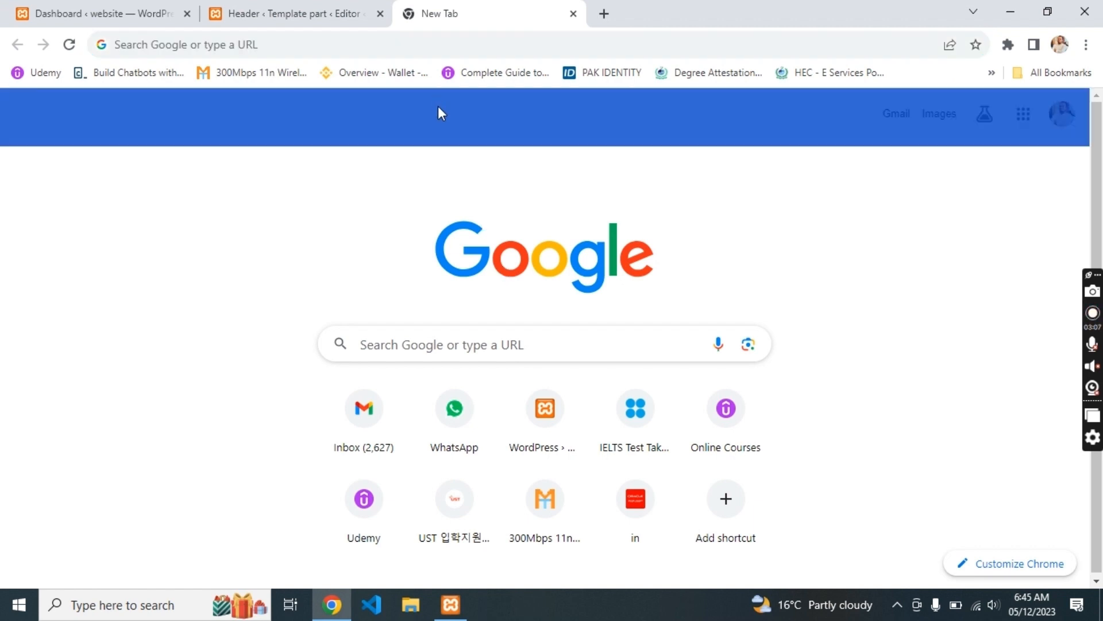
{"action": "left_click_drag", "start_coordinate": [489, 320], "coordinate": [253, 212]}
{"action": "left_click", "coordinate": [1009, 188]}
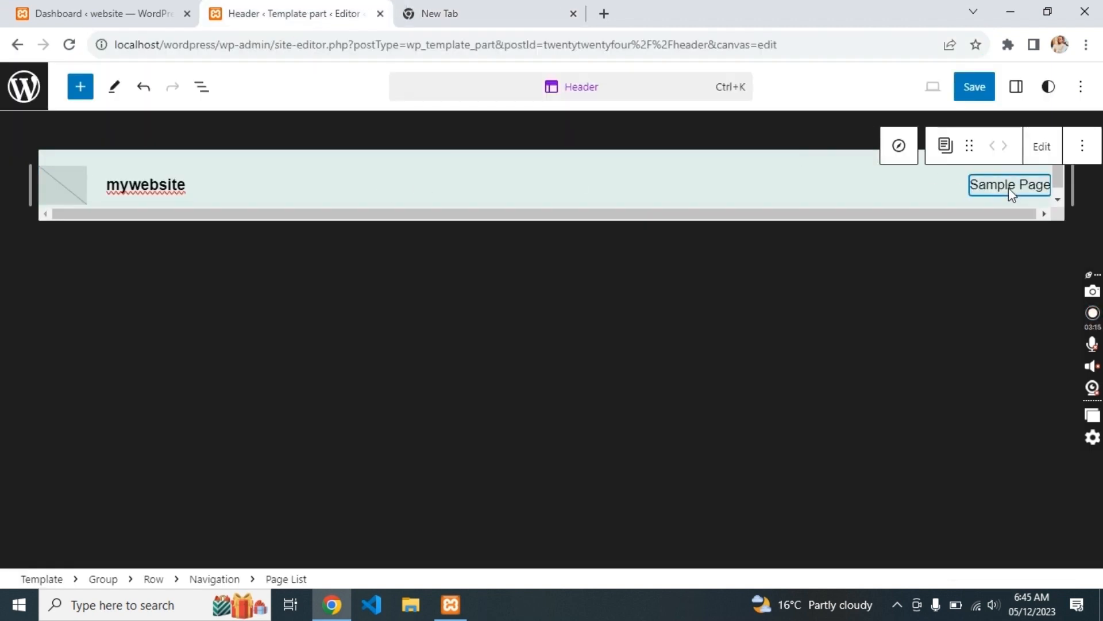
{"action": "double_click", "coordinate": [1010, 188]}
{"action": "scroll", "coordinate": [1009, 188], "scroll_direction": "down", "scroll_amount": 1}
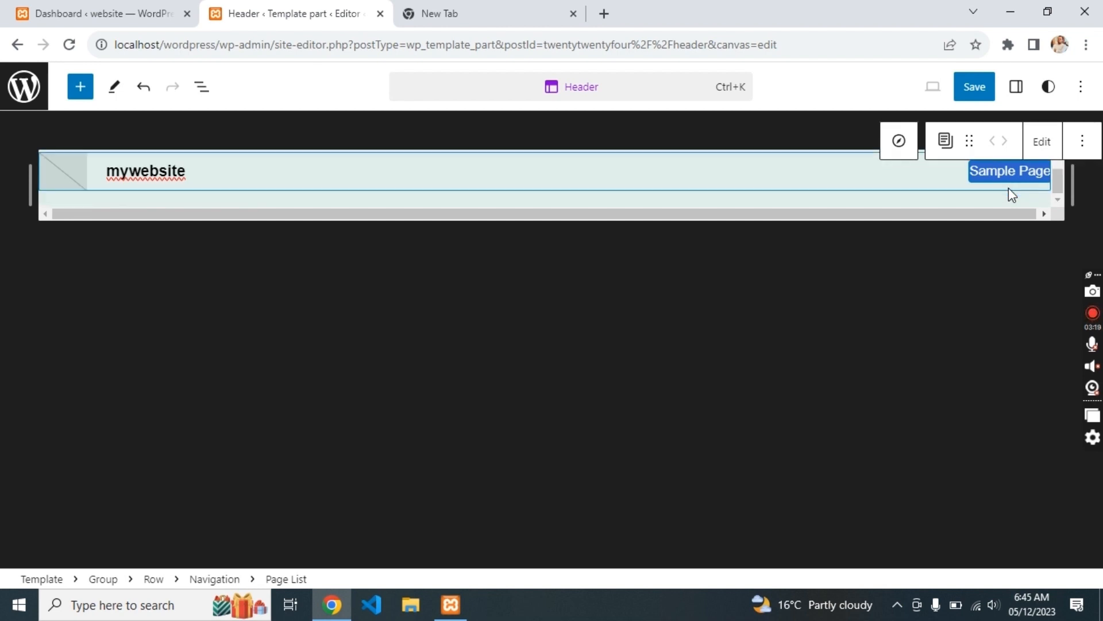
{"action": "left_click", "coordinate": [1042, 143]}
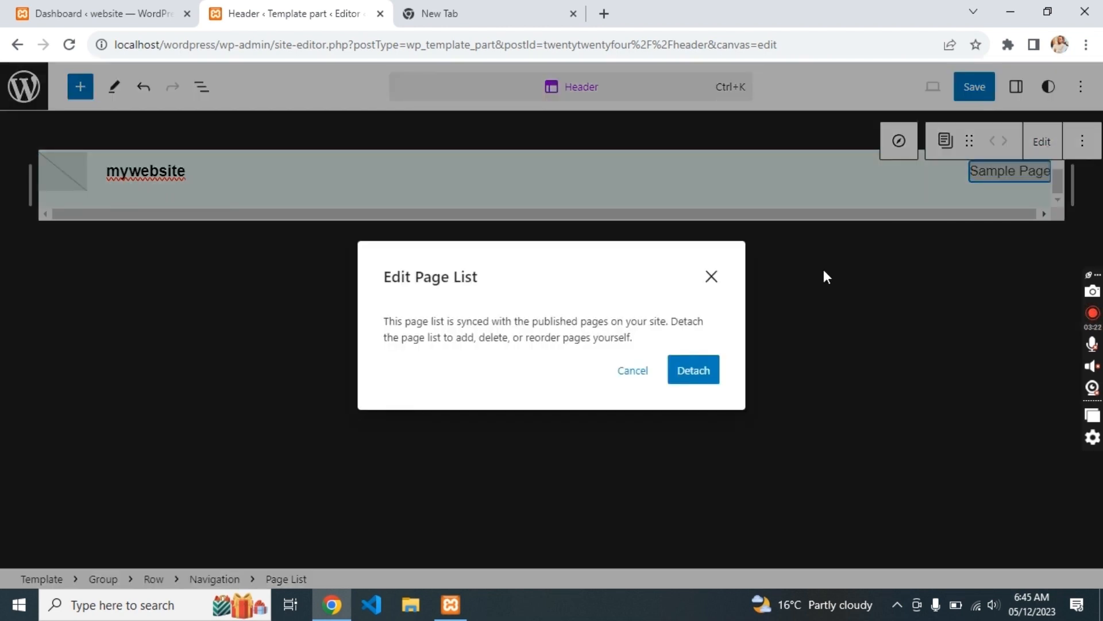
{"action": "left_click", "coordinate": [693, 371]}
- Rename the header menu link to 'my first website' and save the header
{"action": "double_click", "coordinate": [950, 175]}
{"action": "type", "text": "m"}
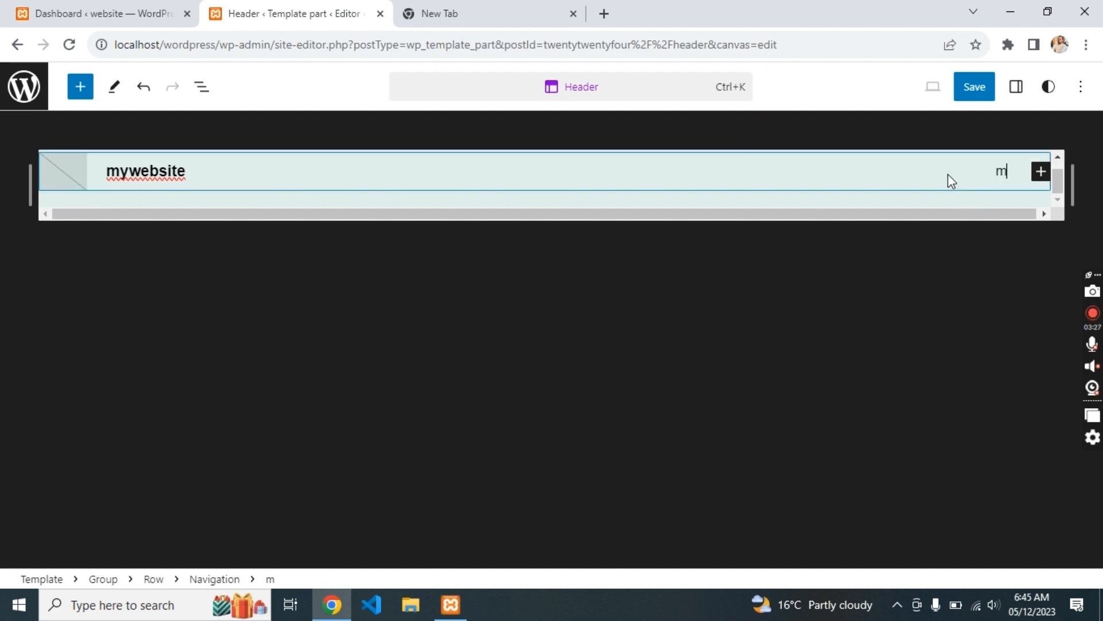
{"action": "type", "text": "y first website"}
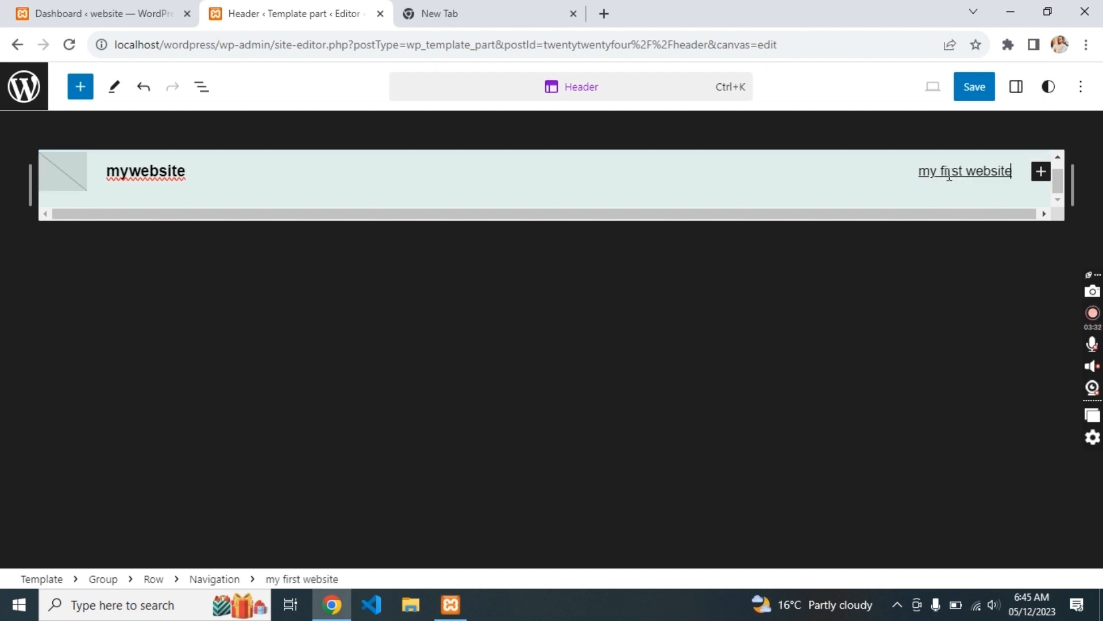
{"action": "left_click", "coordinate": [949, 261]}
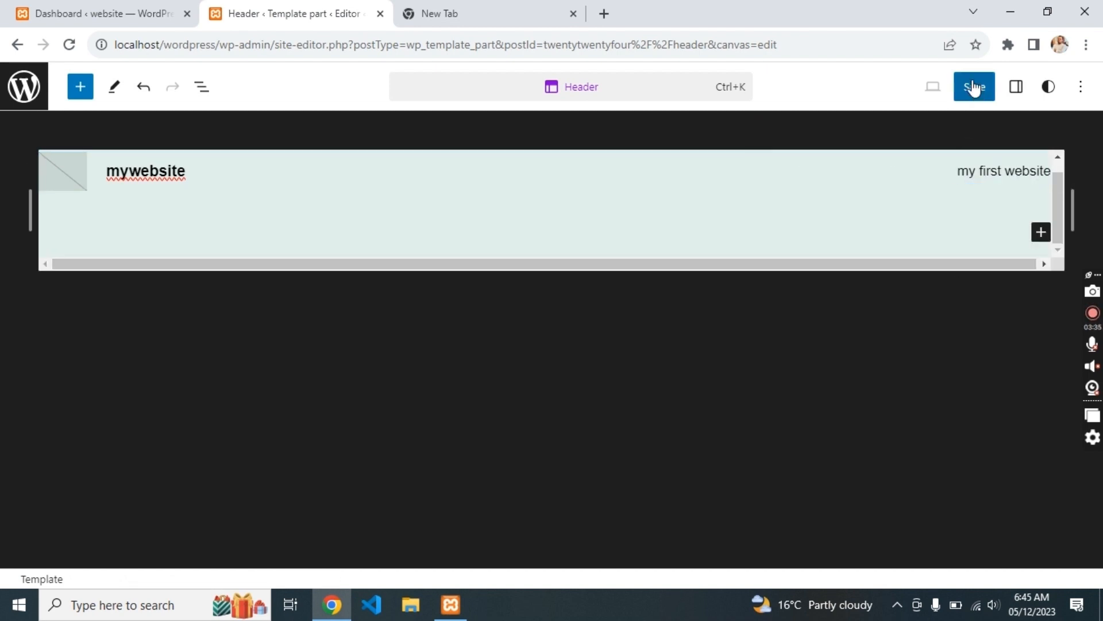
{"action": "left_click", "coordinate": [974, 87]}
{"action": "left_click", "coordinate": [974, 88]}
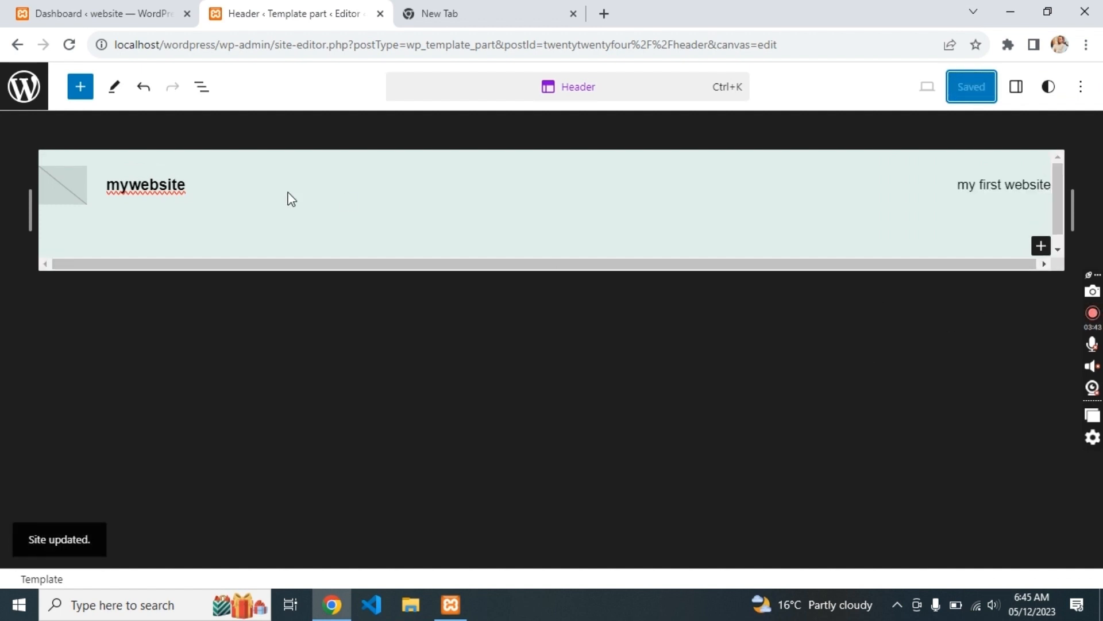
- Leave the Header and Blog Home editors and return to the Dashboard
{"action": "left_click", "coordinate": [18, 45]}
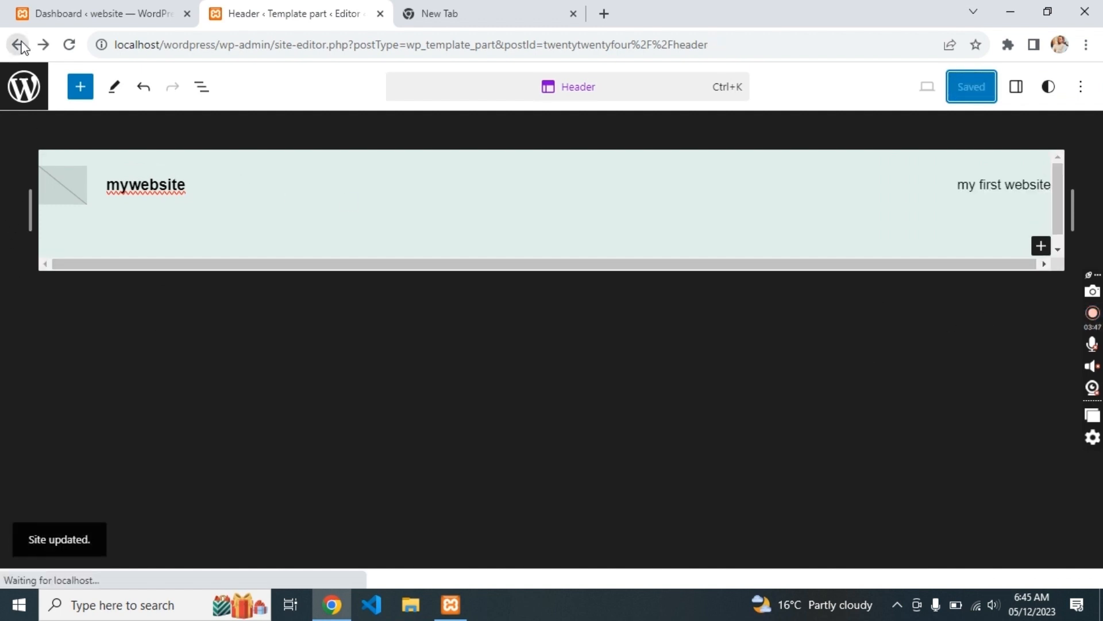
{"action": "left_click", "coordinate": [19, 45]}
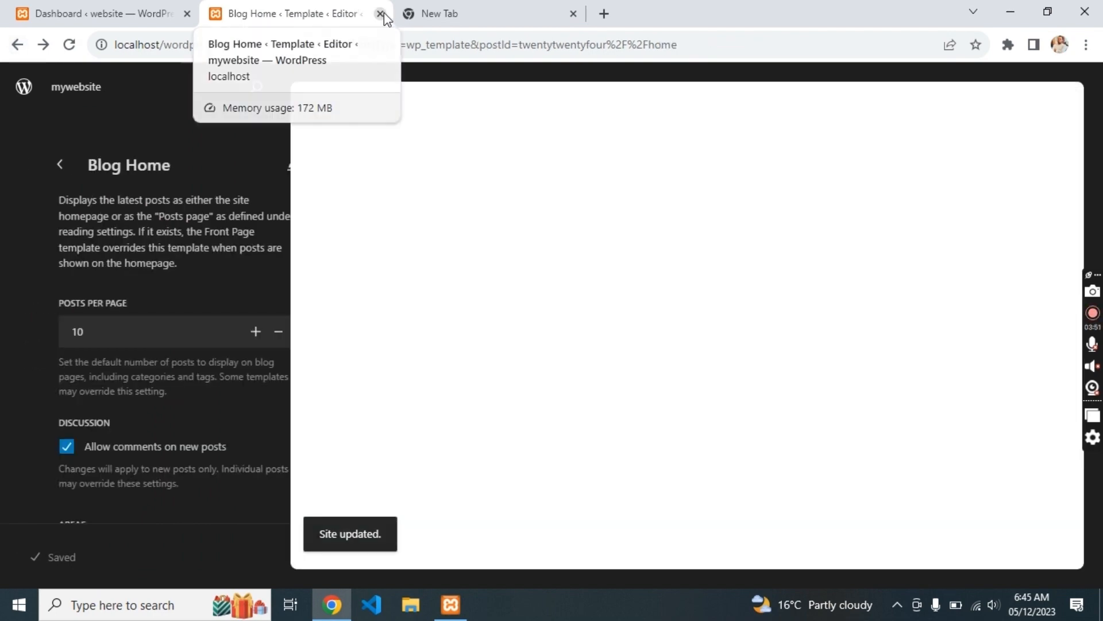
{"action": "left_click", "coordinate": [380, 13]}
{"action": "left_click", "coordinate": [143, 10]}
- Visit the live site's front page and scroll through the Études homepage to its footer
{"action": "left_click", "coordinate": [380, 14]}
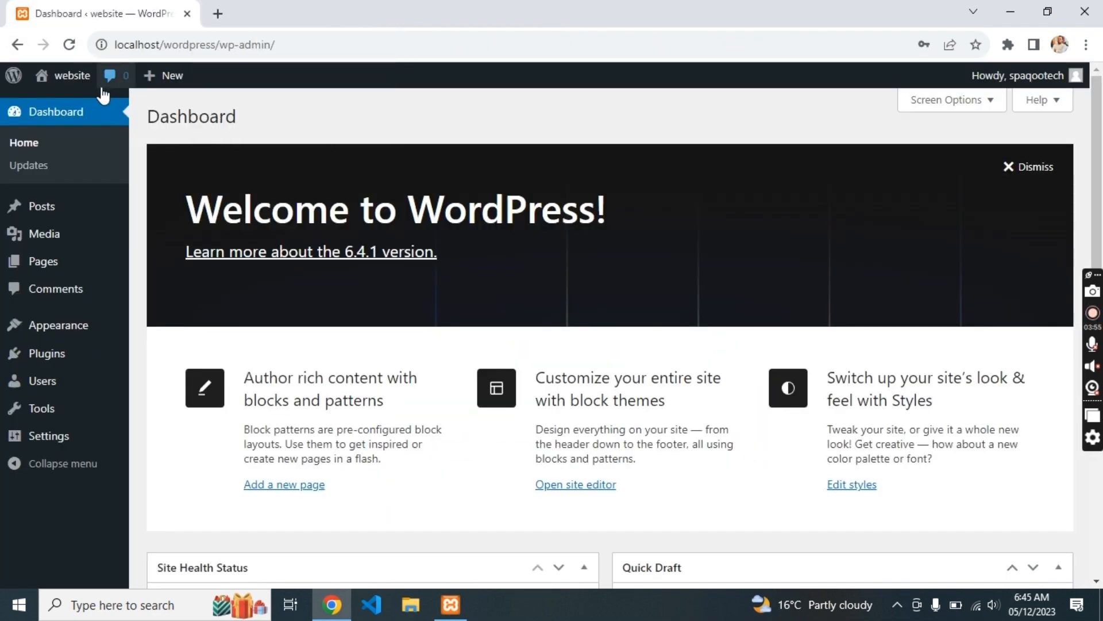
{"action": "mouse_move", "coordinate": [62, 93]}
{"action": "left_click", "coordinate": [269, 13]}
{"action": "scroll", "coordinate": [426, 245], "scroll_direction": "down", "scroll_amount": 15}
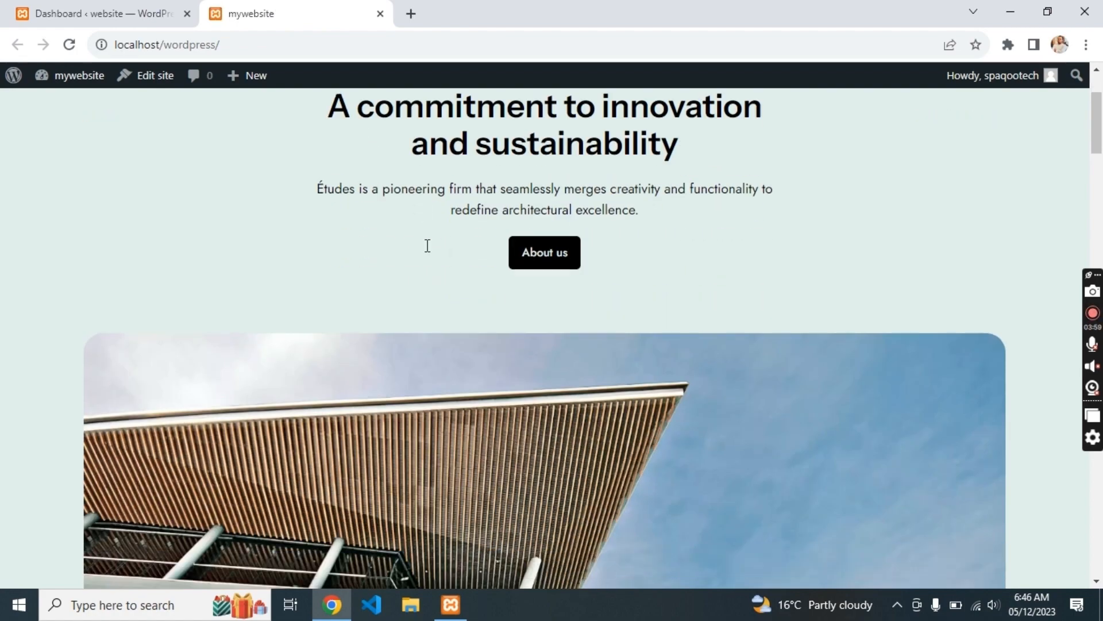
{"action": "scroll", "coordinate": [428, 245], "scroll_direction": "down", "scroll_amount": 15}
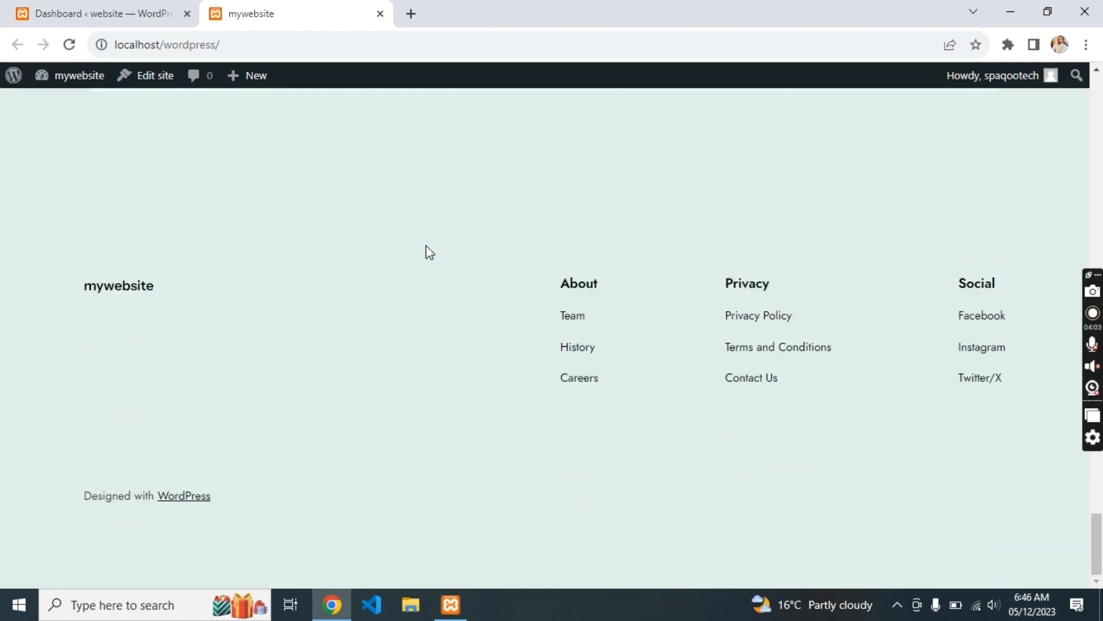
{"action": "scroll", "coordinate": [425, 244], "scroll_direction": "up", "scroll_amount": 12}
{"action": "scroll", "coordinate": [426, 242], "scroll_direction": "up", "scroll_amount": 20}
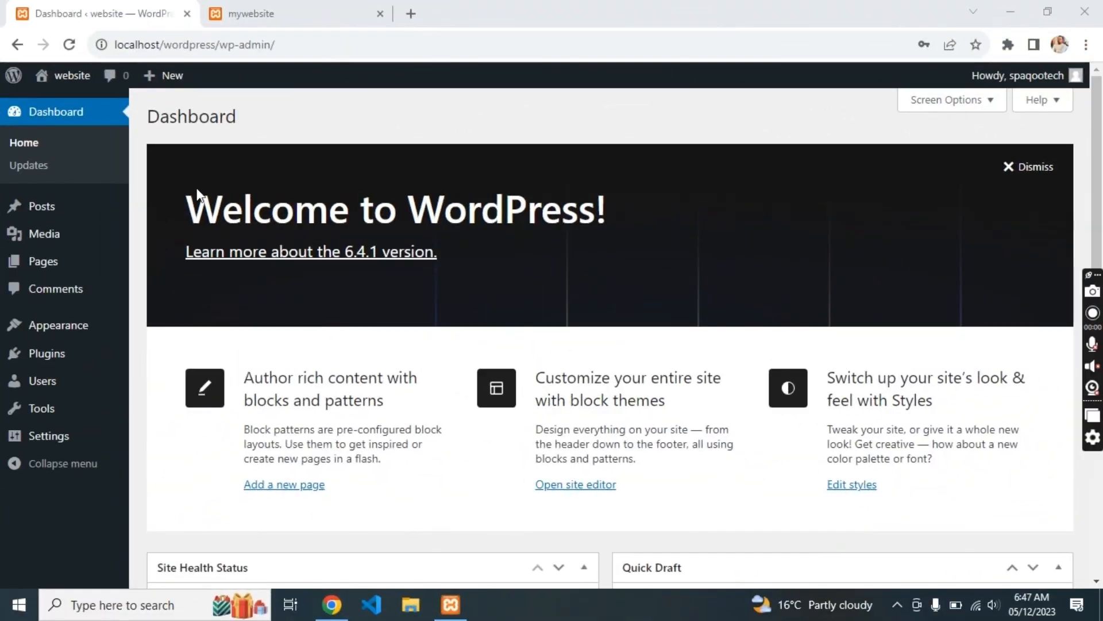
- Search the plugin directory for 'elementor', then install and activate Elementor Website Builder
{"action": "left_click", "coordinate": [282, 2]}
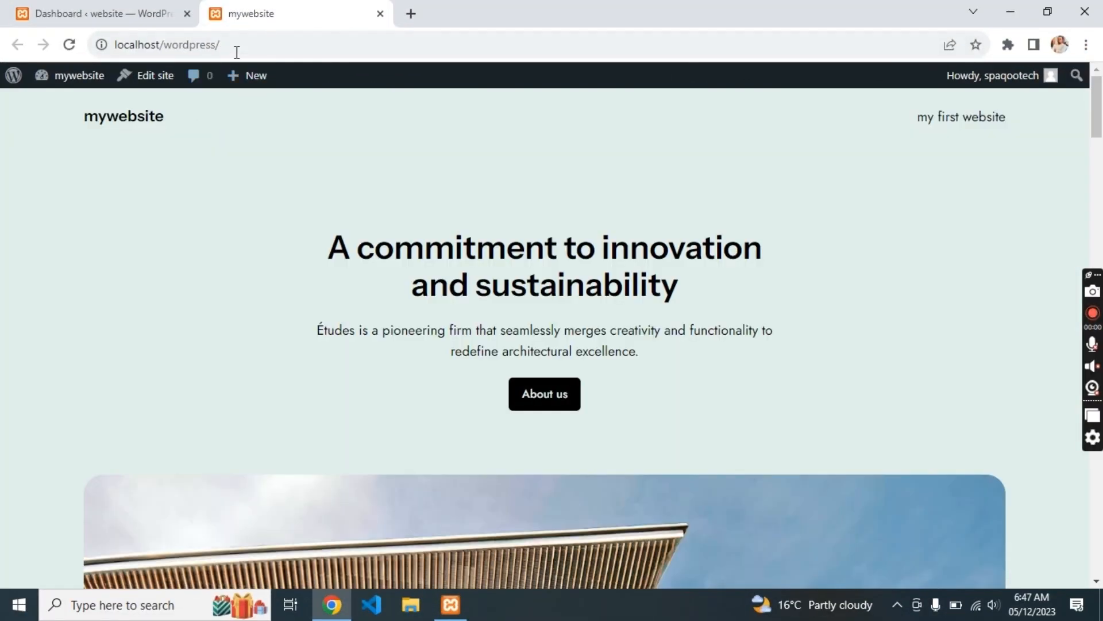
{"action": "left_click", "coordinate": [136, 2]}
{"action": "left_click", "coordinate": [48, 355]}
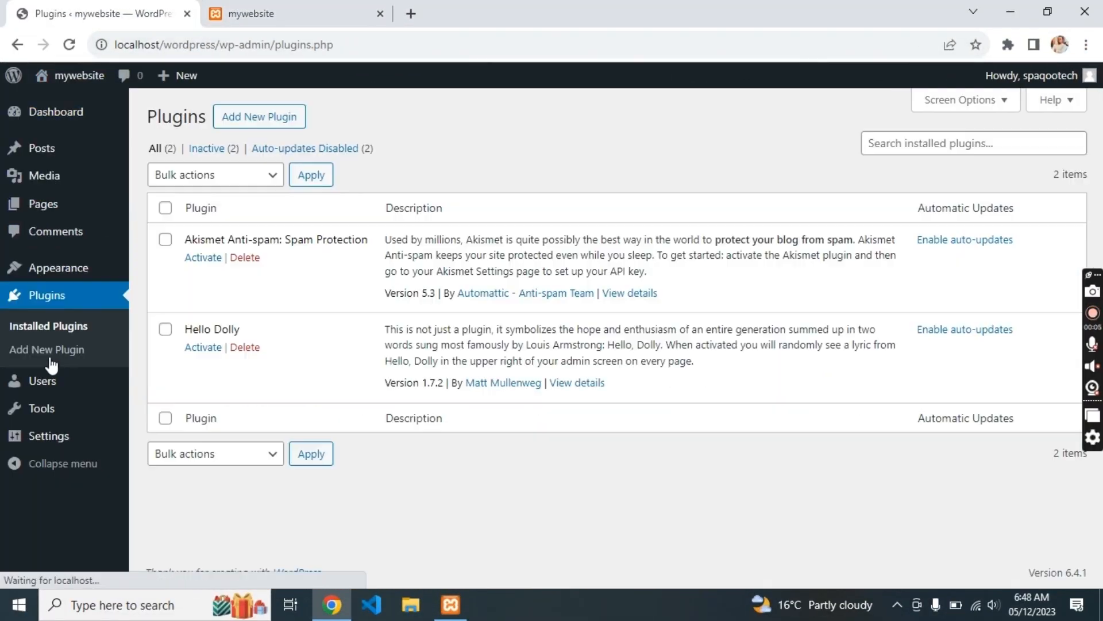
{"action": "left_click", "coordinate": [275, 119]}
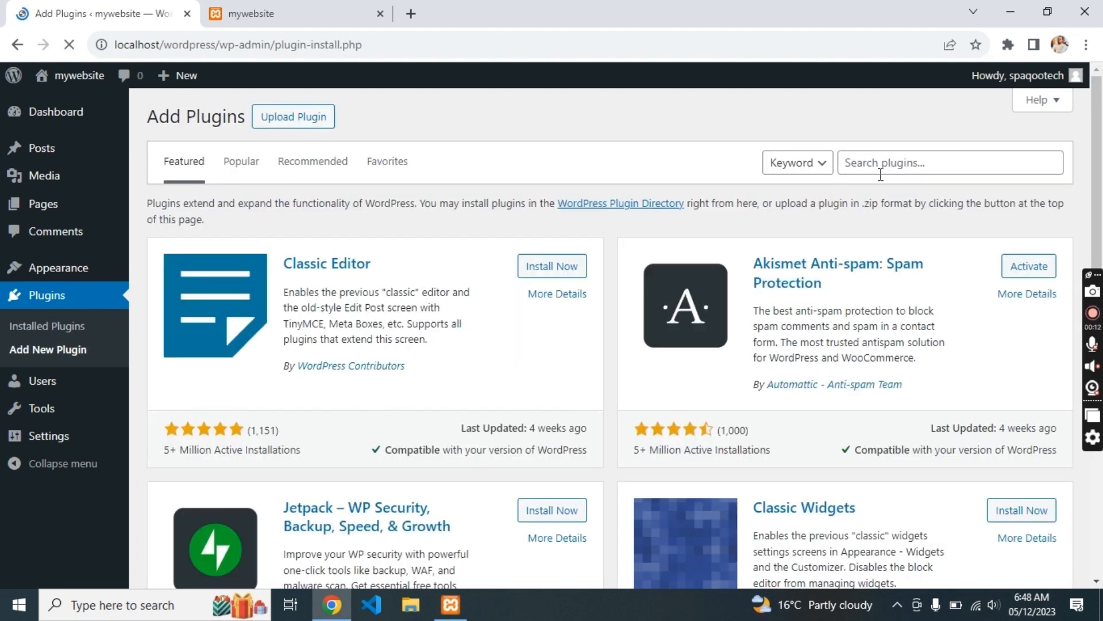
{"action": "left_click", "coordinate": [887, 173]}
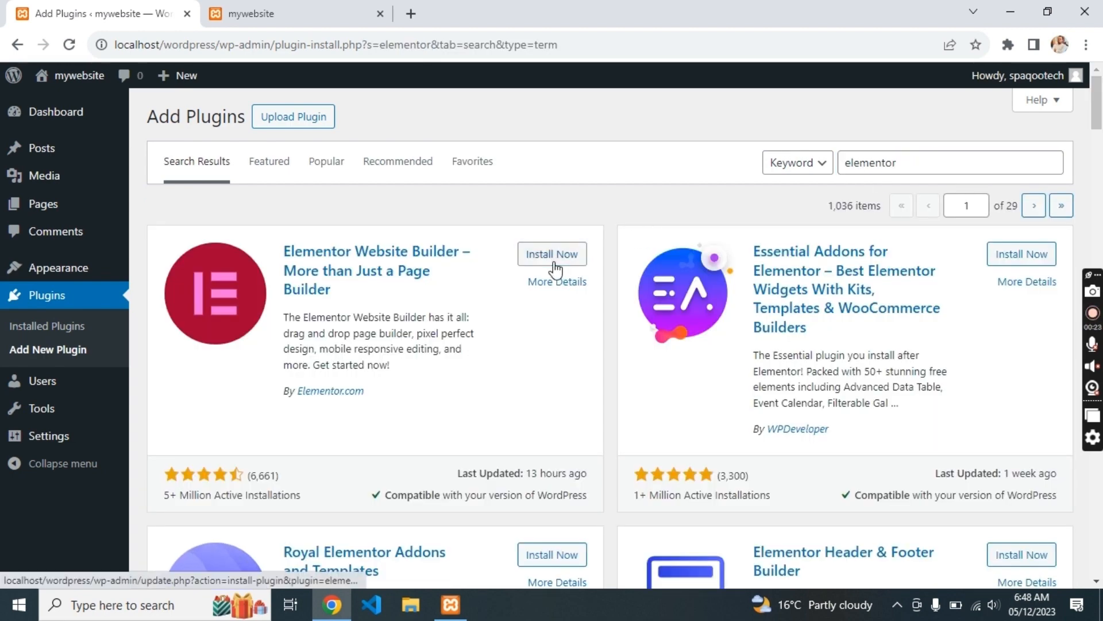
{"action": "left_click", "coordinate": [552, 259]}
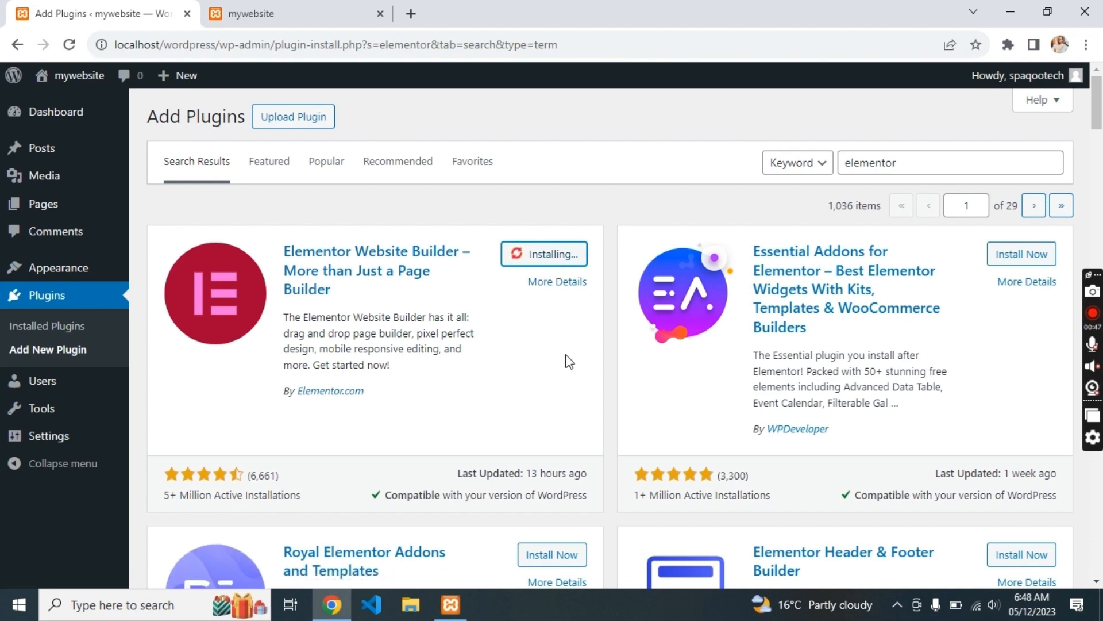
{"action": "left_click", "coordinate": [546, 265]}
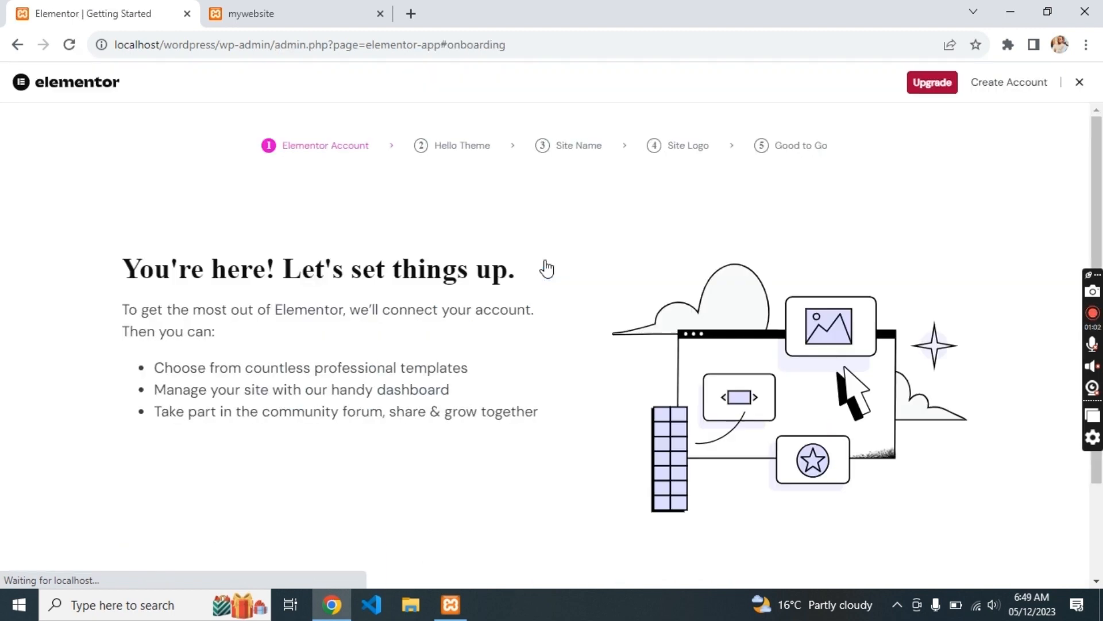
- Activate all Elementor experiments under Settings > Features, then open the Pages list
{"action": "left_click", "coordinate": [18, 51]}
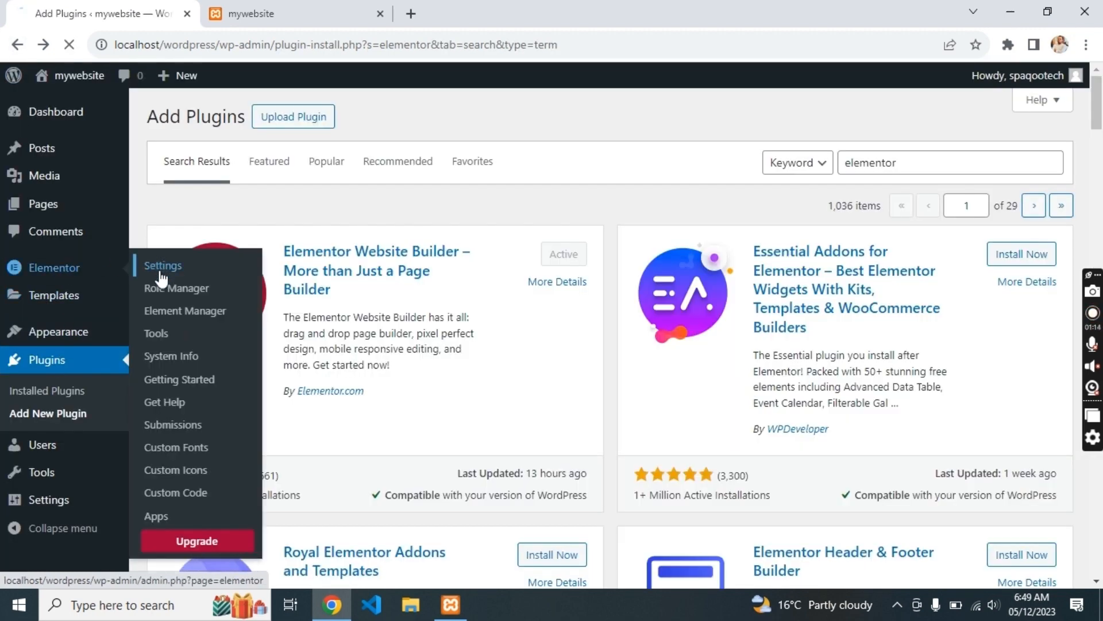
{"action": "left_click", "coordinate": [161, 278]}
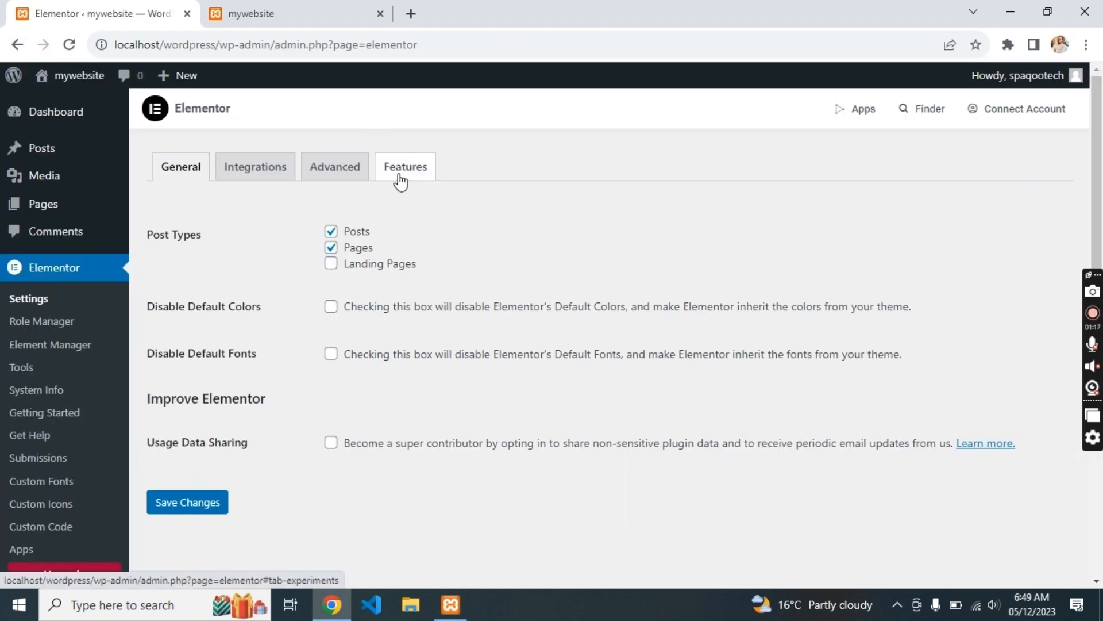
{"action": "left_click", "coordinate": [396, 166]}
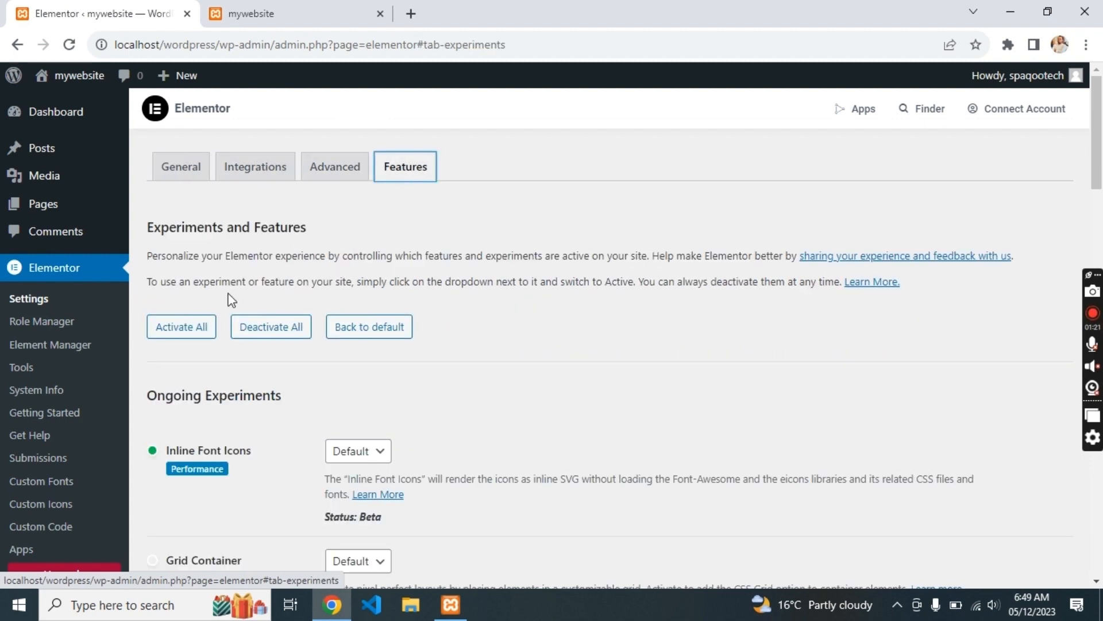
{"action": "left_click", "coordinate": [183, 326]}
{"action": "left_click", "coordinate": [381, 13]}
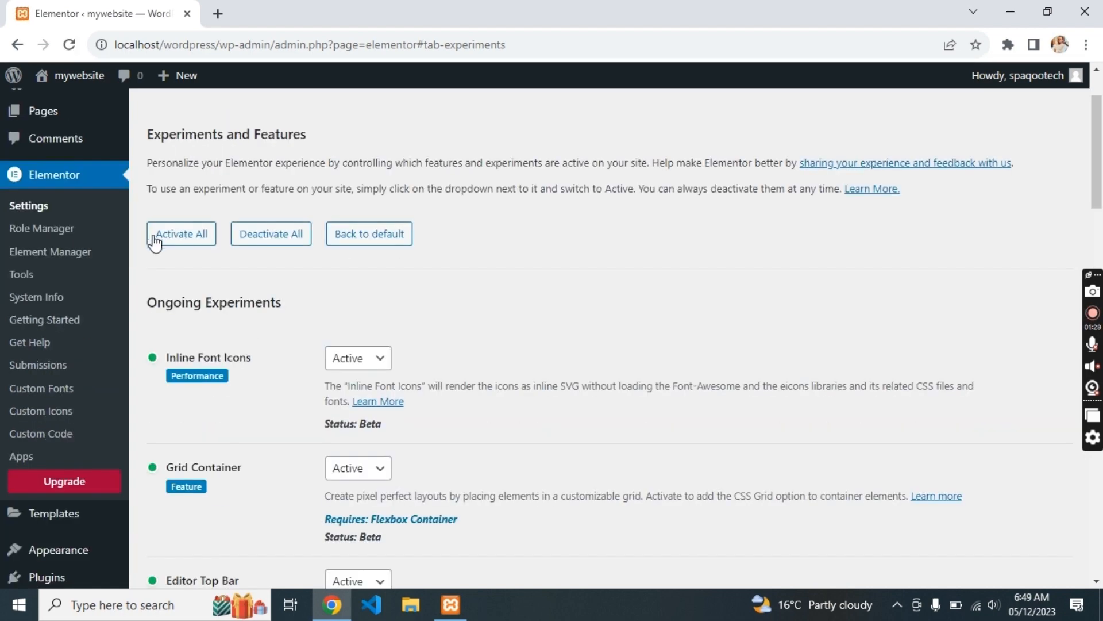
{"action": "left_click", "coordinate": [39, 206]}
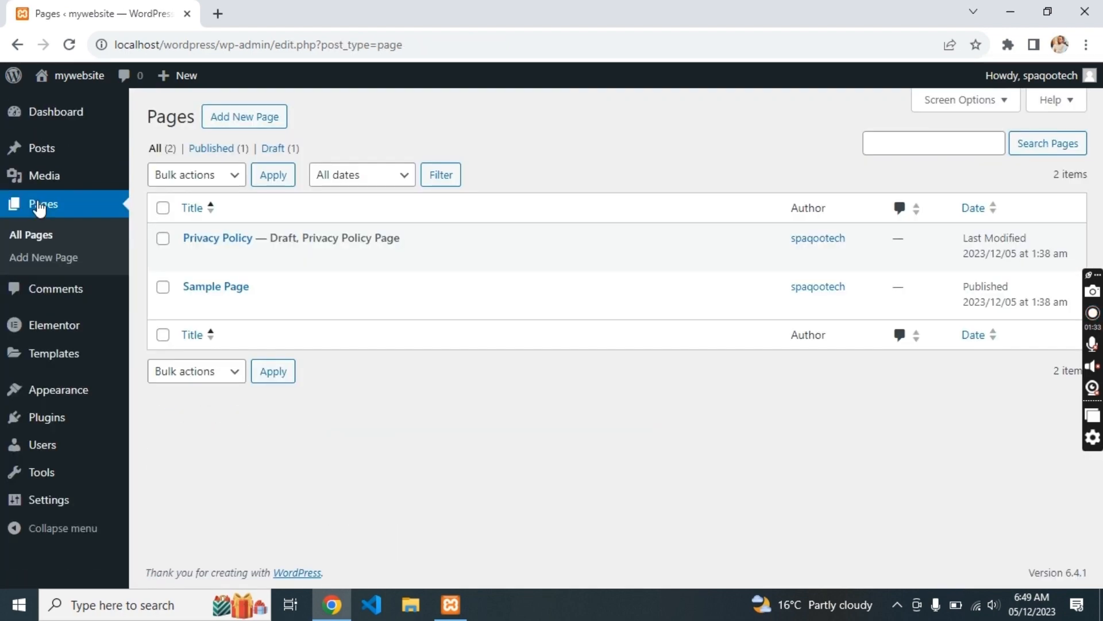
- Bulk-trash the Privacy Policy and Sample Page, then start a new page
{"action": "left_click", "coordinate": [216, 175]}
{"action": "left_click", "coordinate": [166, 230]}
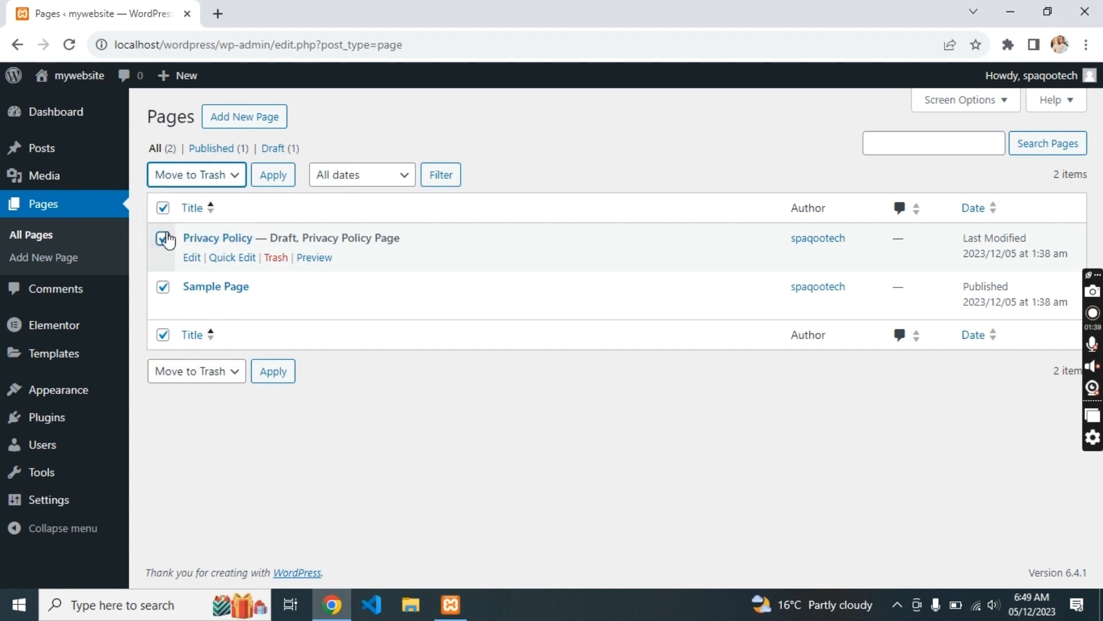
{"action": "left_click", "coordinate": [276, 381]}
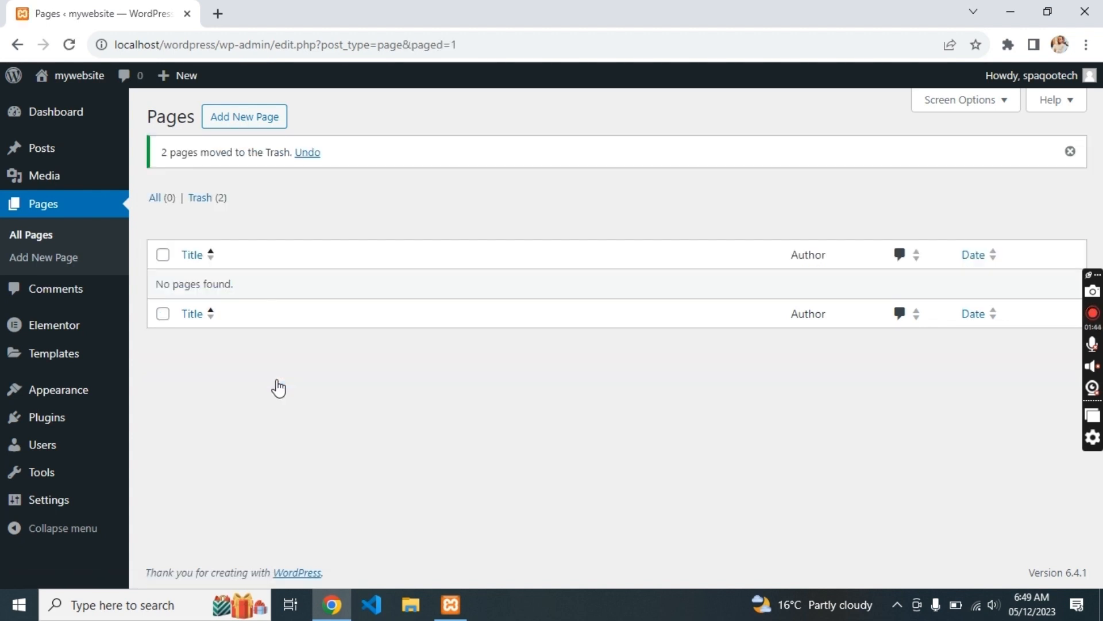
{"action": "left_click", "coordinate": [267, 115]}
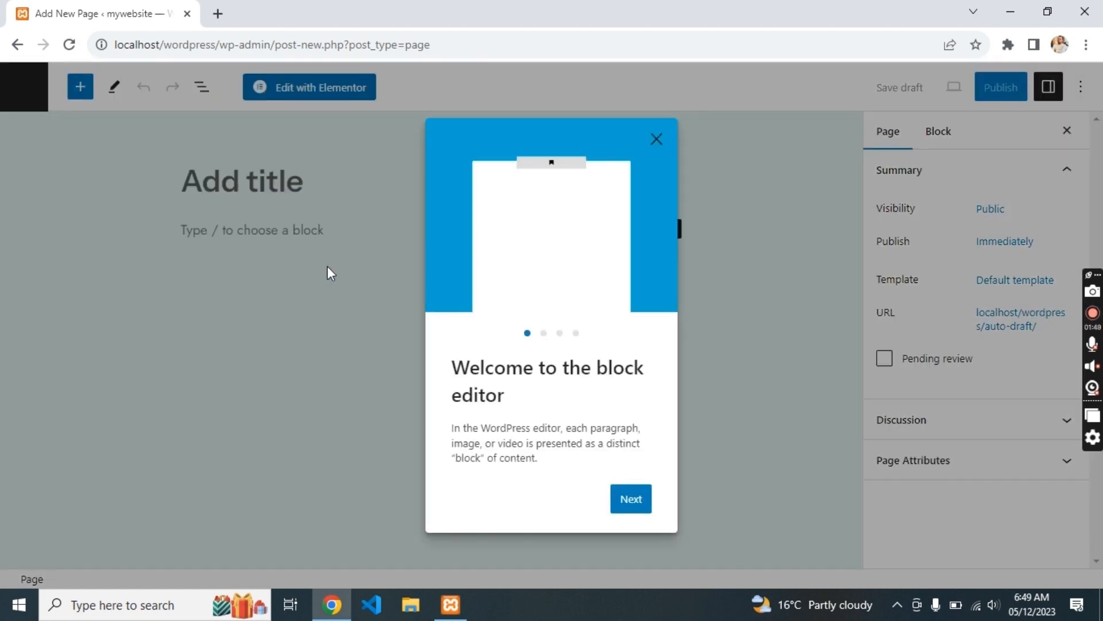
- Dismiss the editor prompts, title the page 'Portfolio', publish it and view it live
{"action": "left_click", "coordinate": [327, 269]}
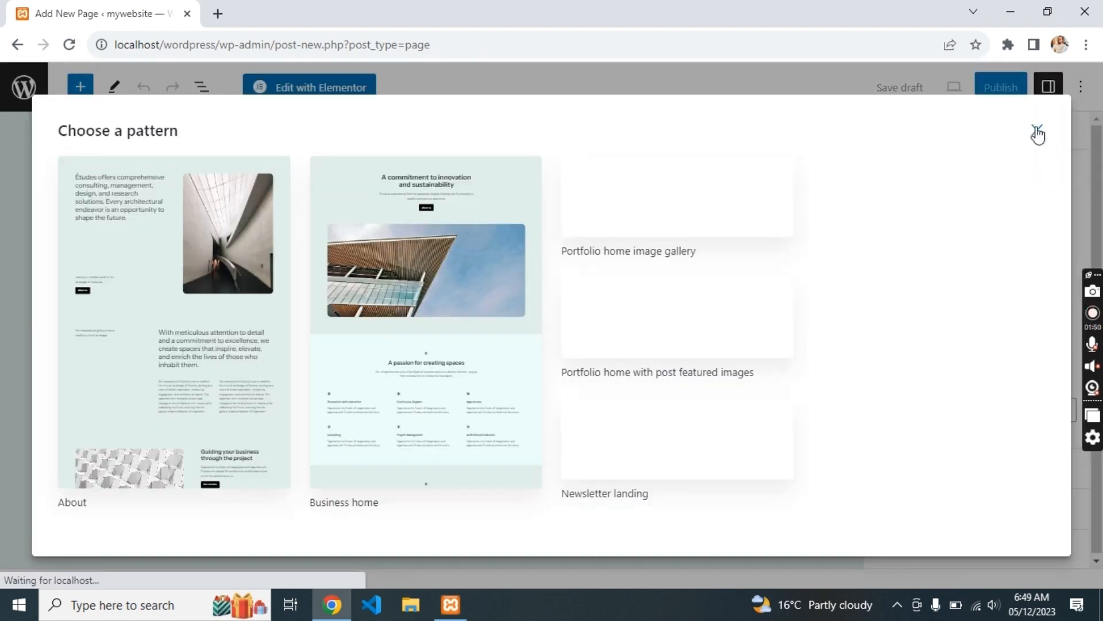
{"action": "left_click", "coordinate": [1038, 134]}
{"action": "left_click", "coordinate": [392, 187]}
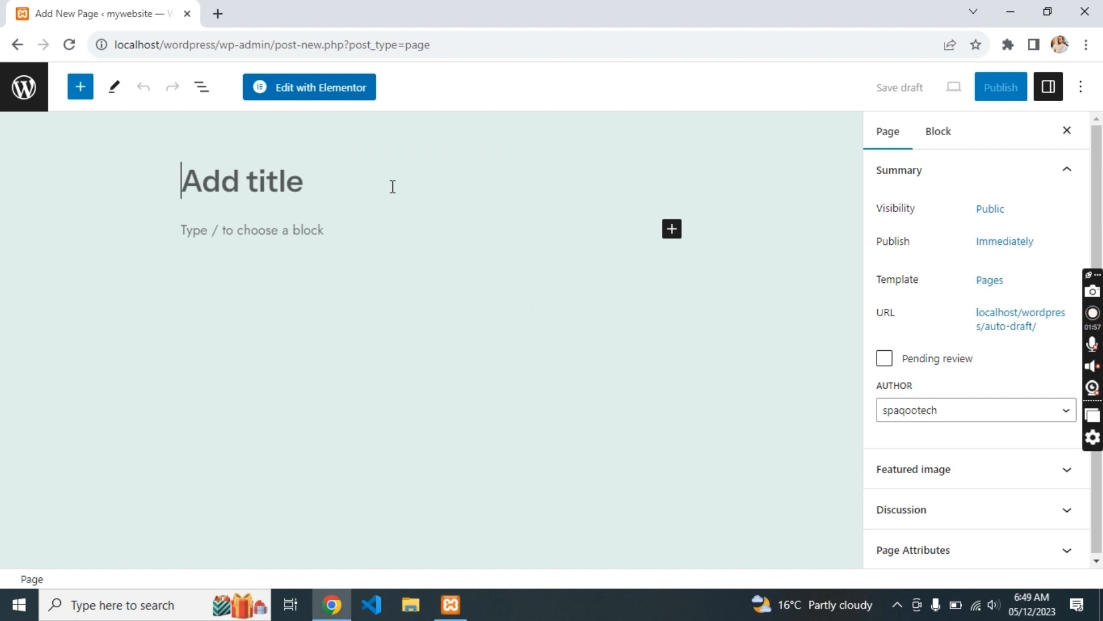
{"action": "type", "text": "Portfolio"}
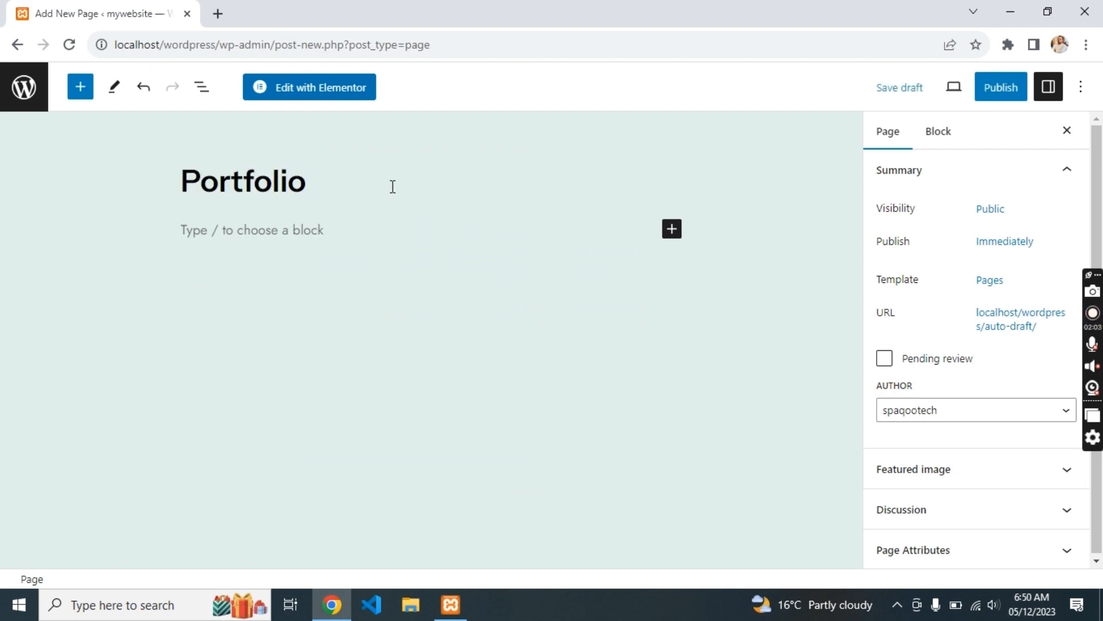
{"action": "left_click", "coordinate": [1003, 96]}
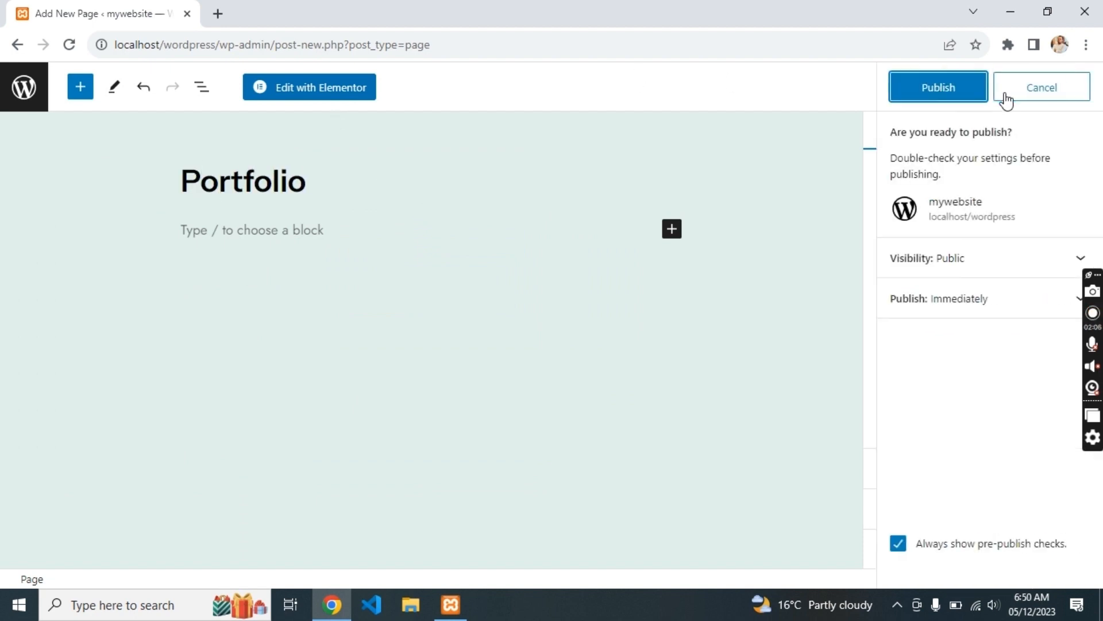
{"action": "left_click", "coordinate": [972, 97]}
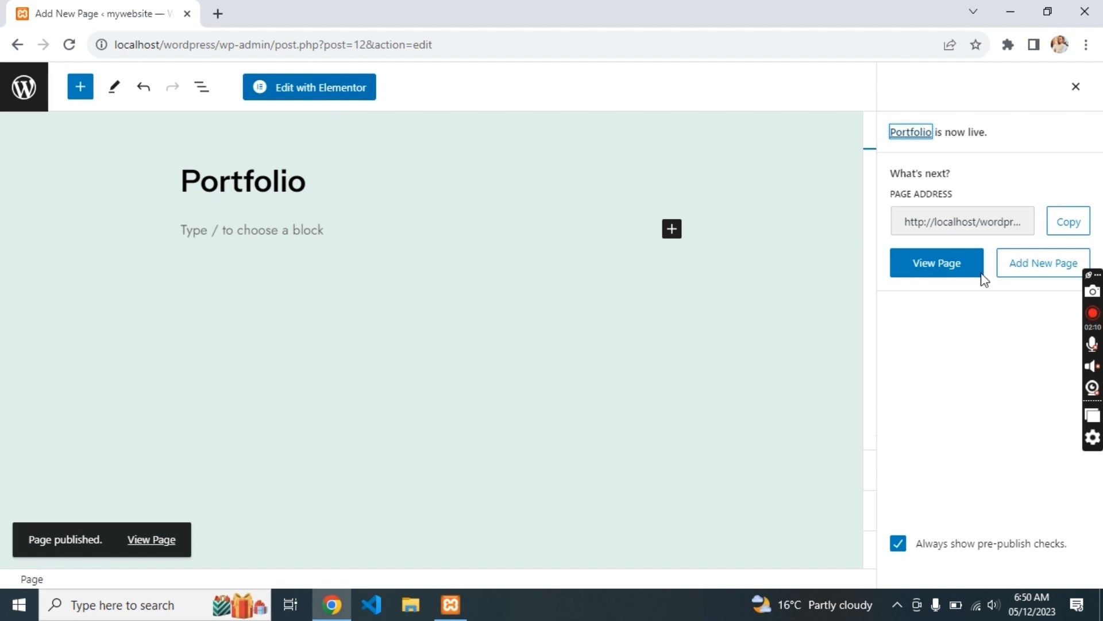
{"action": "left_click", "coordinate": [958, 273]}
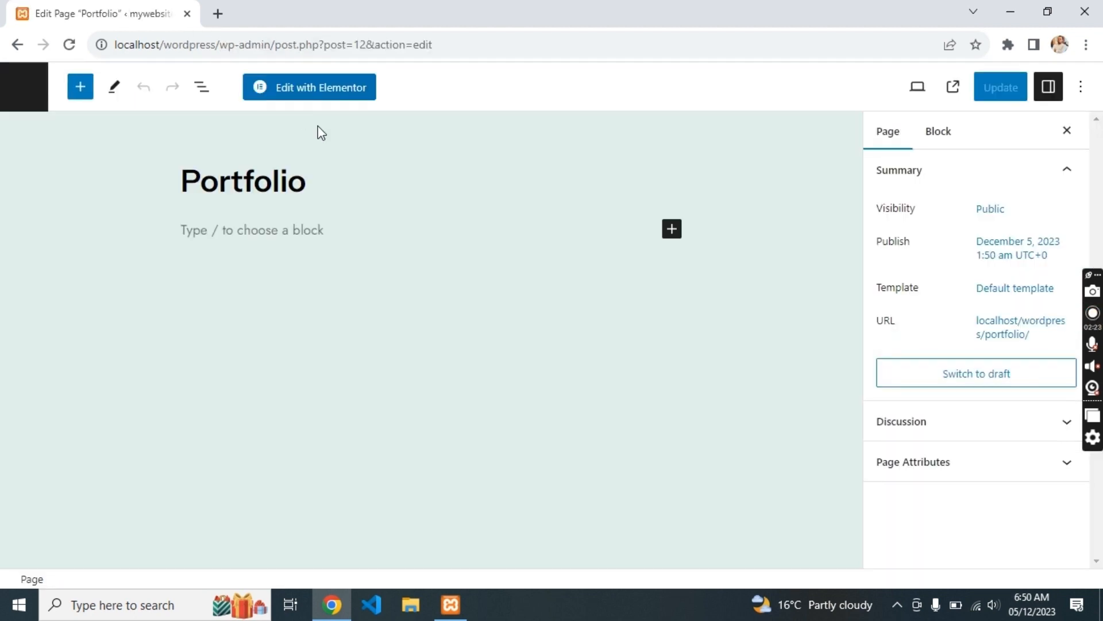
- Open the Portfolio page in Elementor, dismiss the AI introduction and keep browser zoom at 100%
{"action": "left_click", "coordinate": [311, 88]}
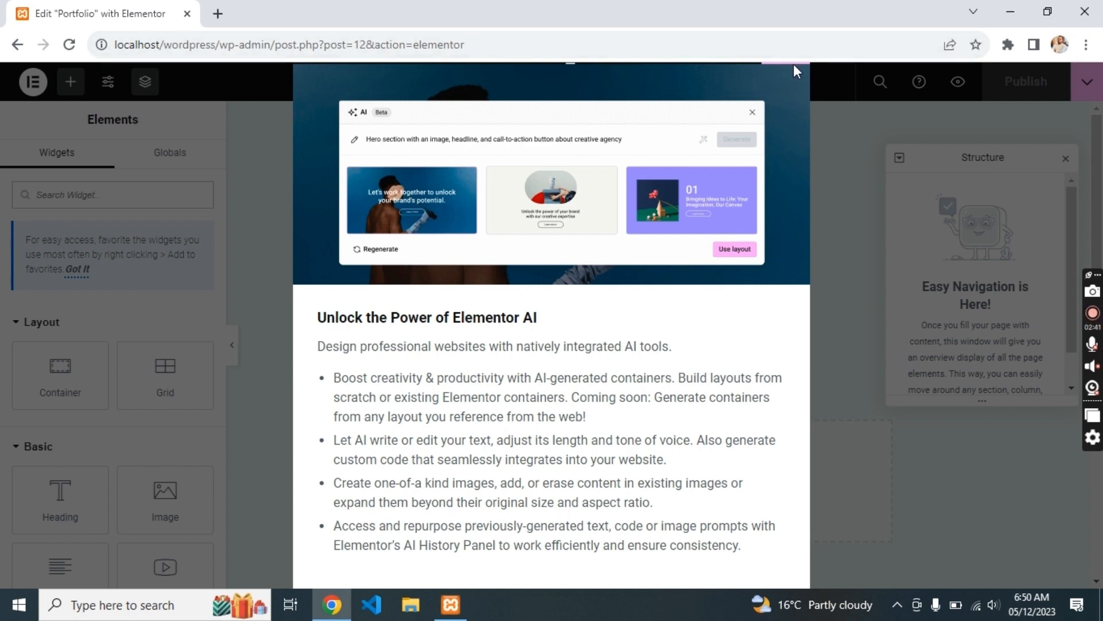
{"action": "key", "text": "ctrl+minus"}
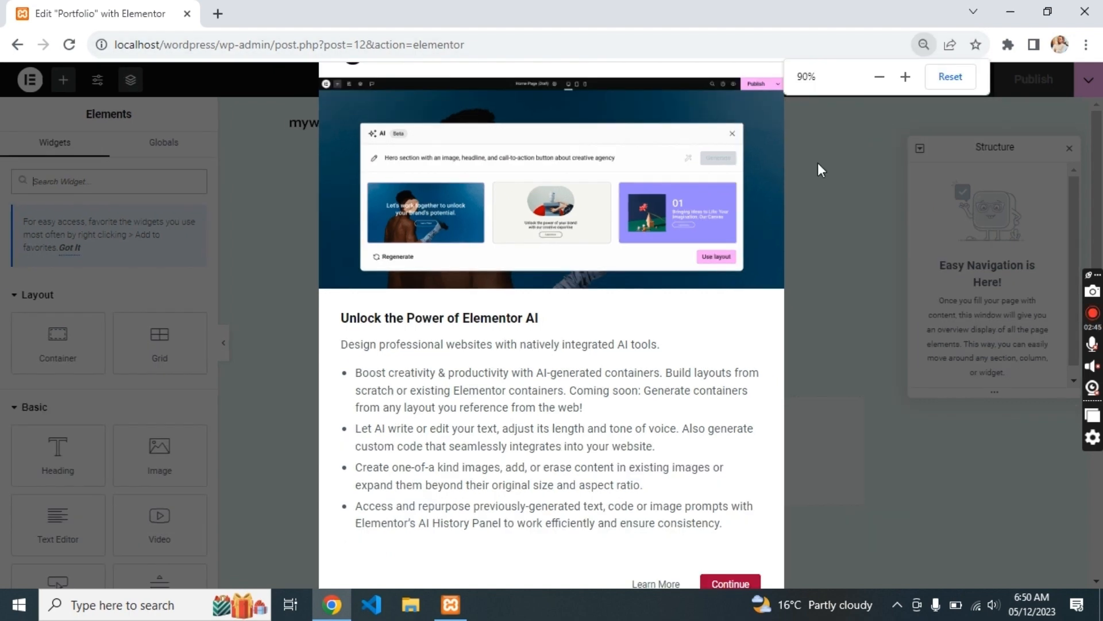
{"action": "left_click", "coordinate": [744, 583]}
{"action": "key", "text": "ctrl+minus"}
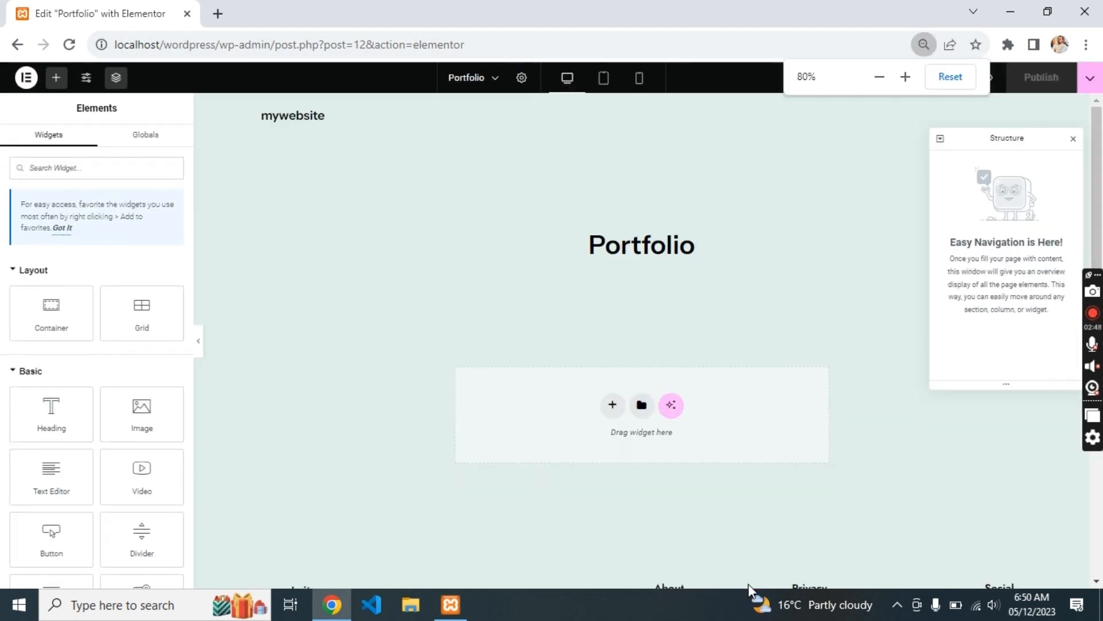
{"action": "key", "text": "ctrl+plus"}
{"action": "key", "text": "ctrl+plus"}
{"action": "left_click_drag", "start_coordinate": [639, 281], "coordinate": [597, 247]}
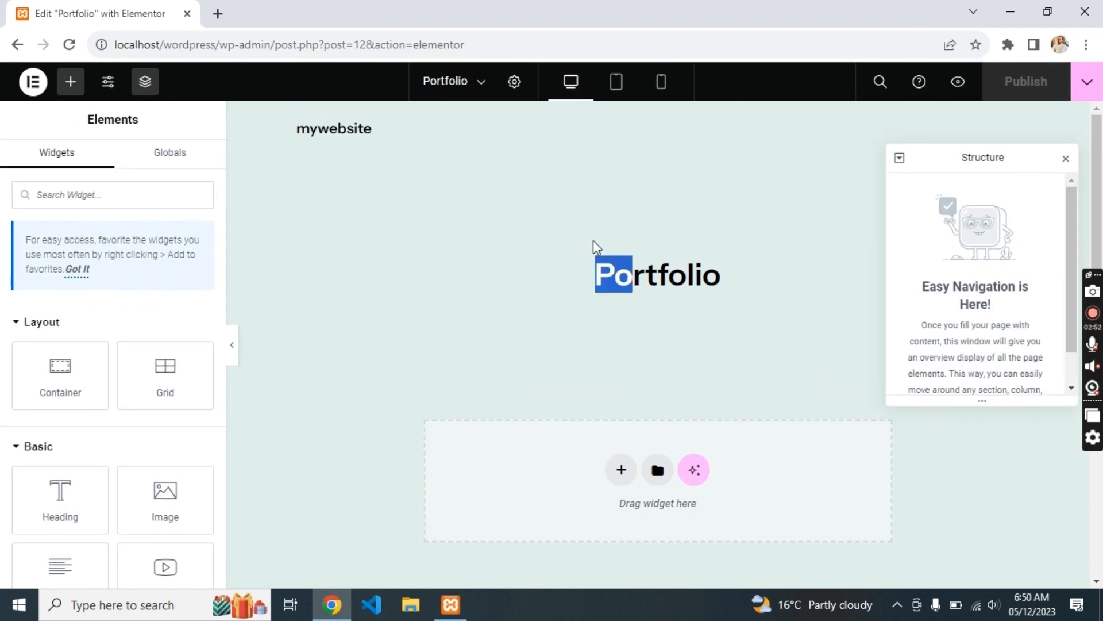
- Duplicate the Elementor editor's browser tab, then return the original tab to the block editor
{"action": "right_click", "coordinate": [156, 18]}
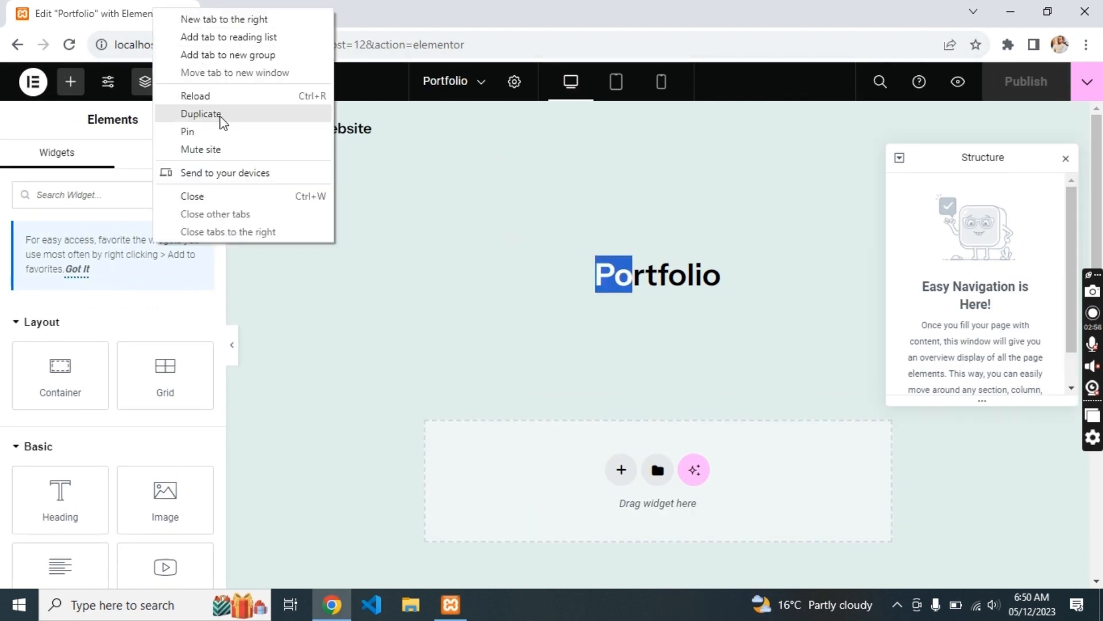
{"action": "left_click", "coordinate": [219, 115]}
{"action": "left_click", "coordinate": [21, 22]}
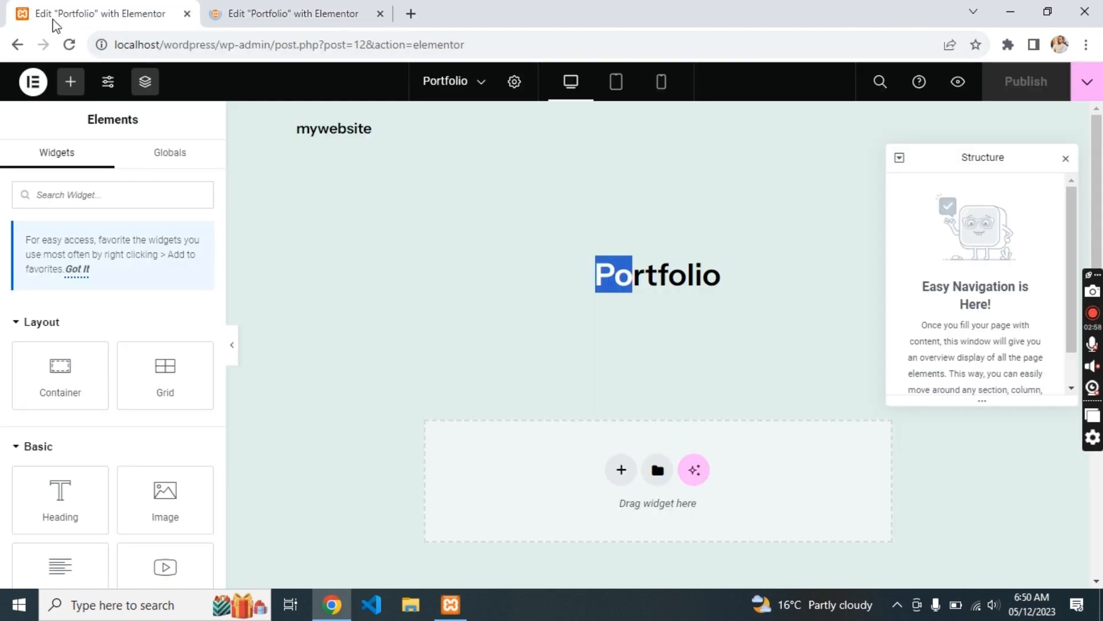
{"action": "left_click", "coordinate": [25, 48]}
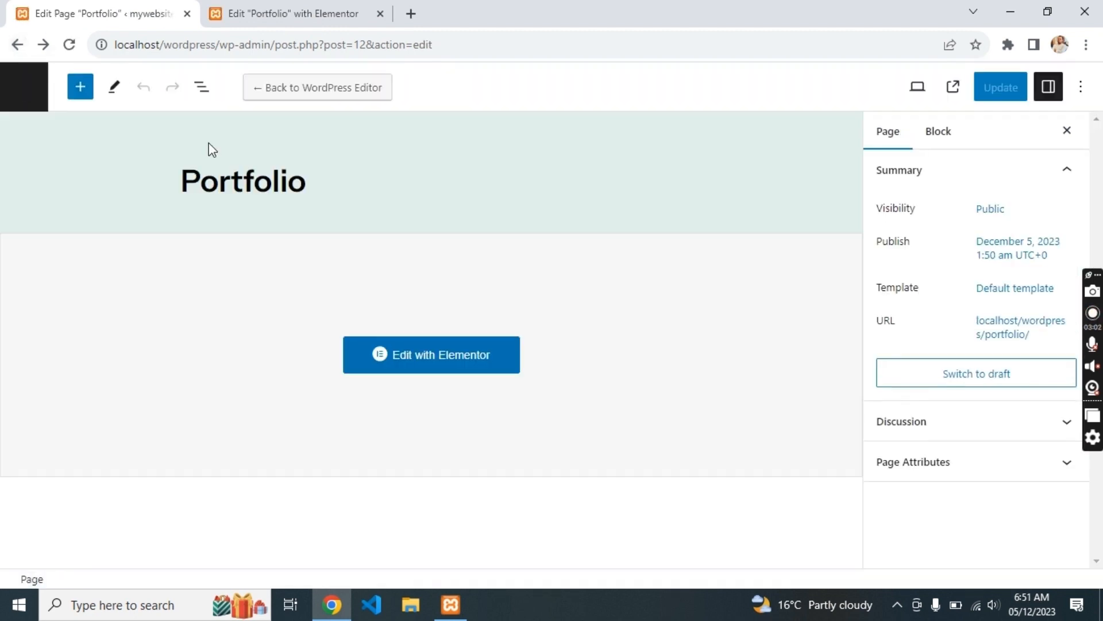
- From the Pages list, Quick Edit Portfolio to use the Elementor Canvas template and update it
{"action": "left_click", "coordinate": [17, 44]}
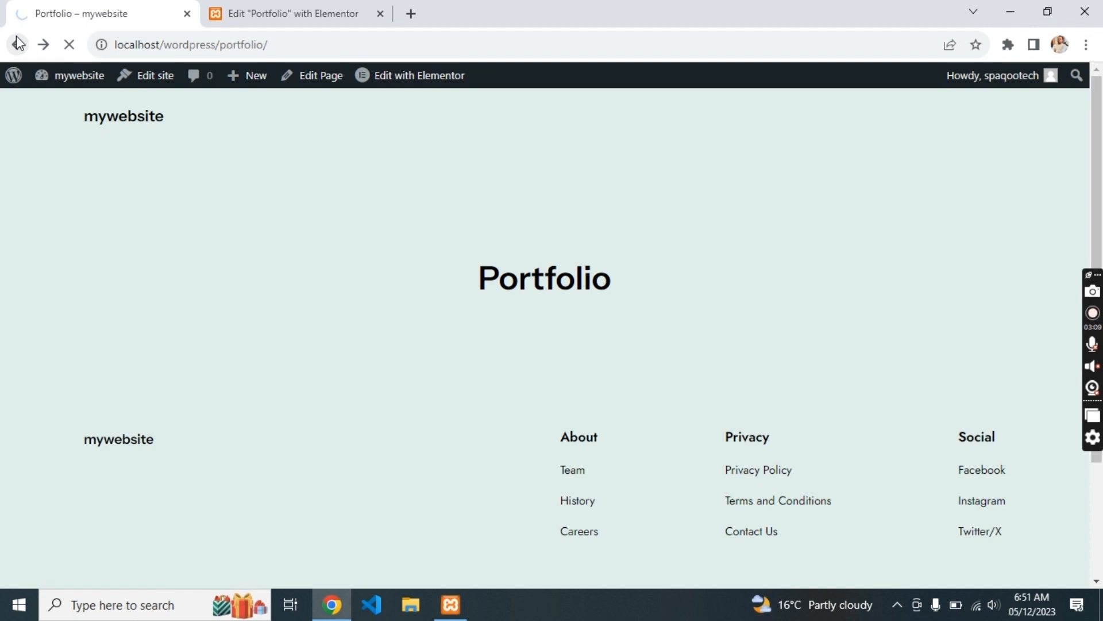
{"action": "left_click", "coordinate": [17, 45]}
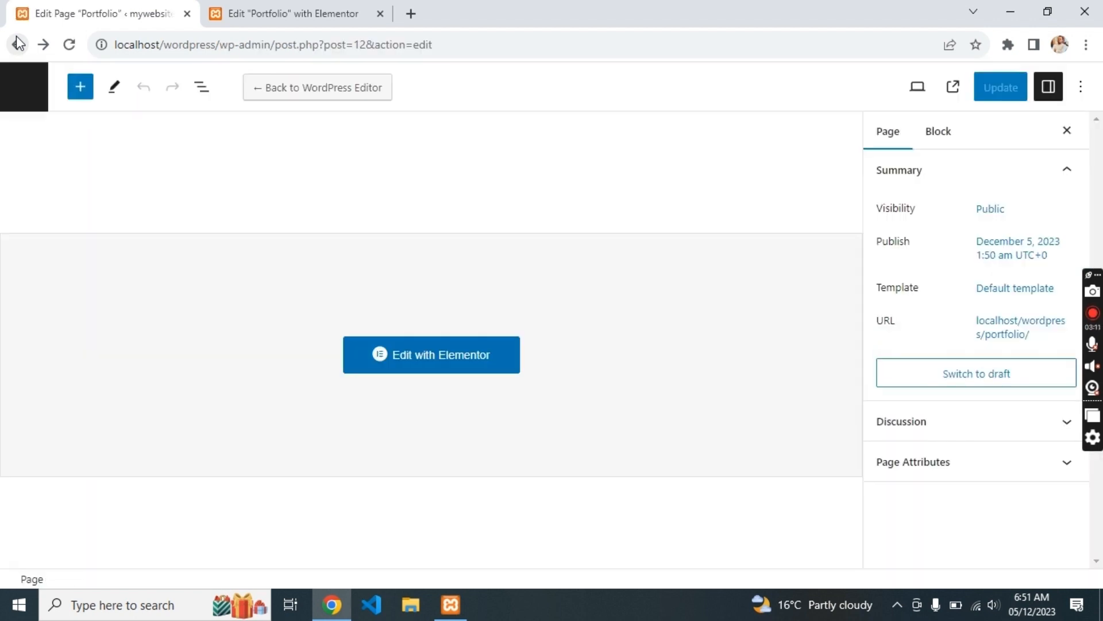
{"action": "left_click", "coordinate": [17, 45]}
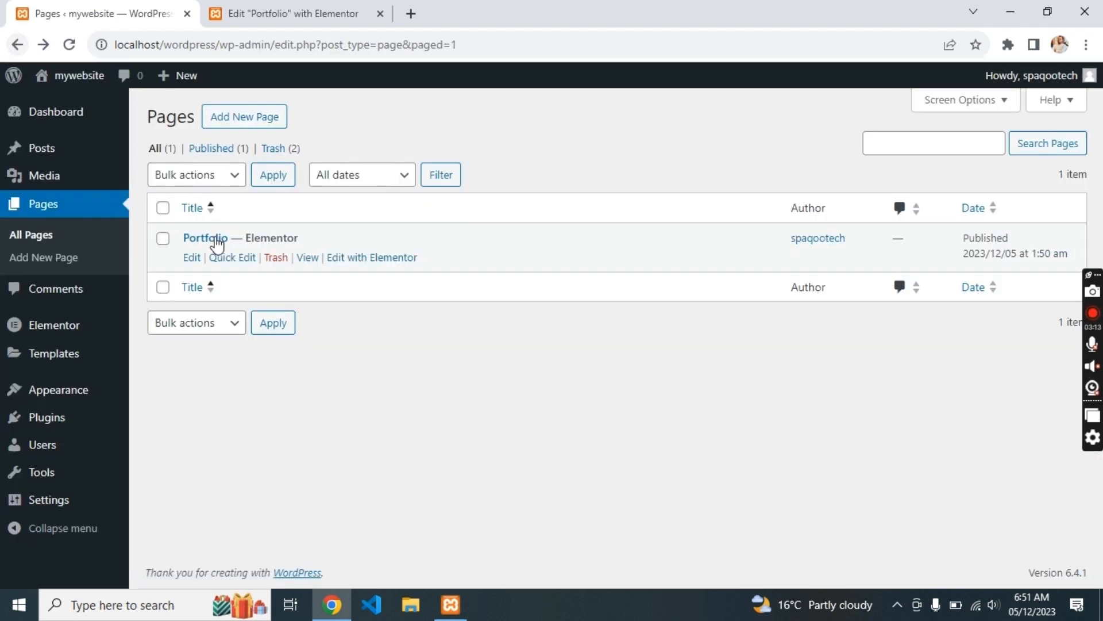
{"action": "left_click", "coordinate": [229, 256]}
{"action": "left_click", "coordinate": [782, 325]}
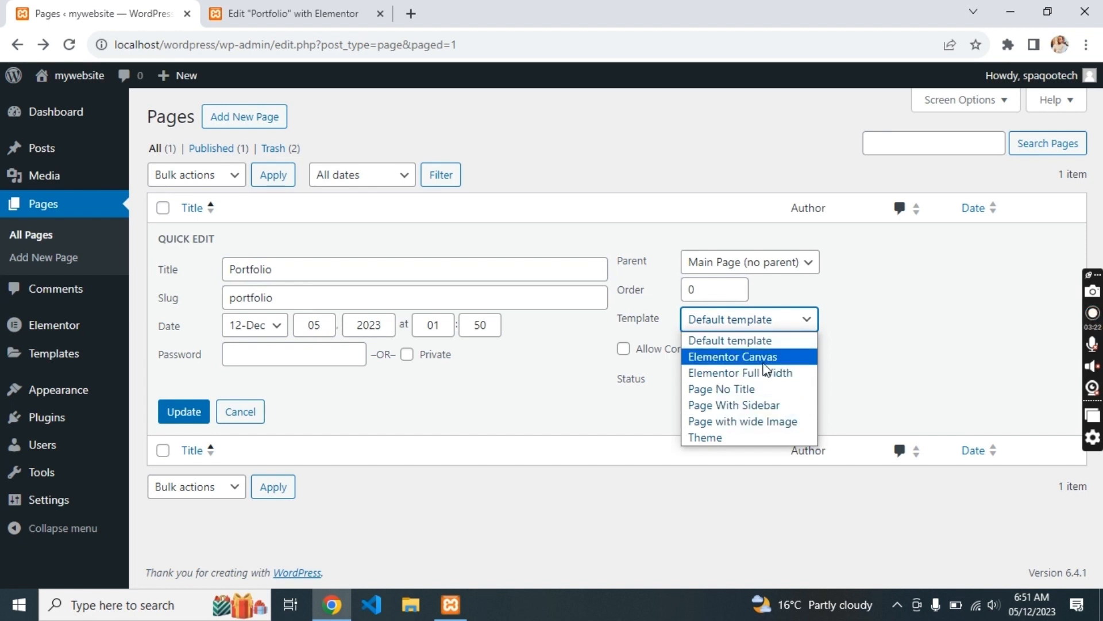
{"action": "left_click", "coordinate": [766, 359]}
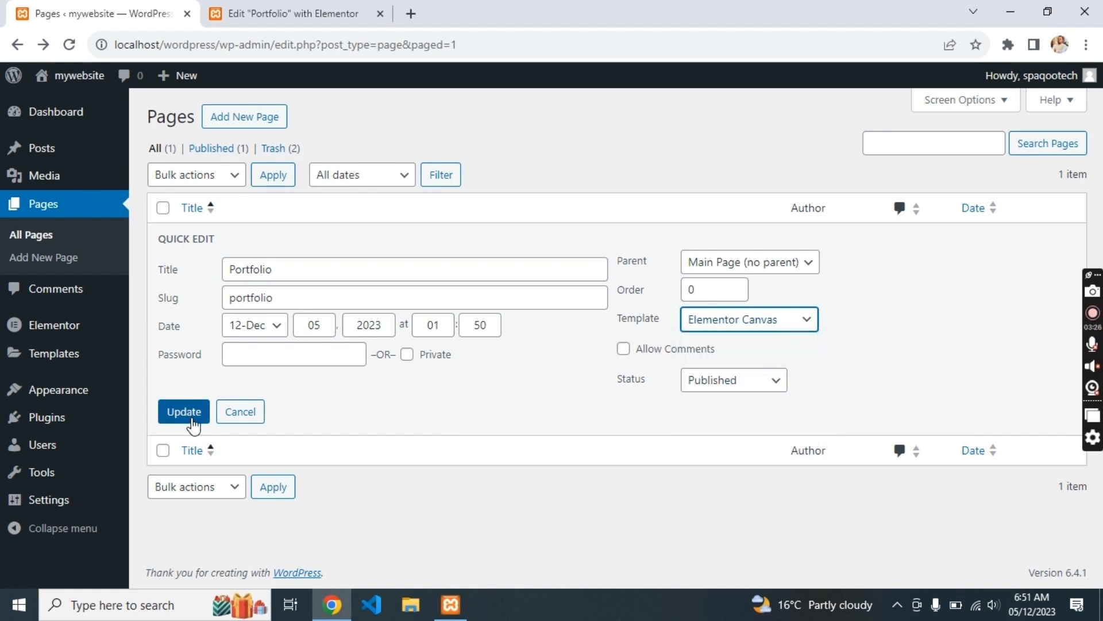
{"action": "left_click", "coordinate": [183, 412]}
{"action": "left_click", "coordinate": [302, 13]}
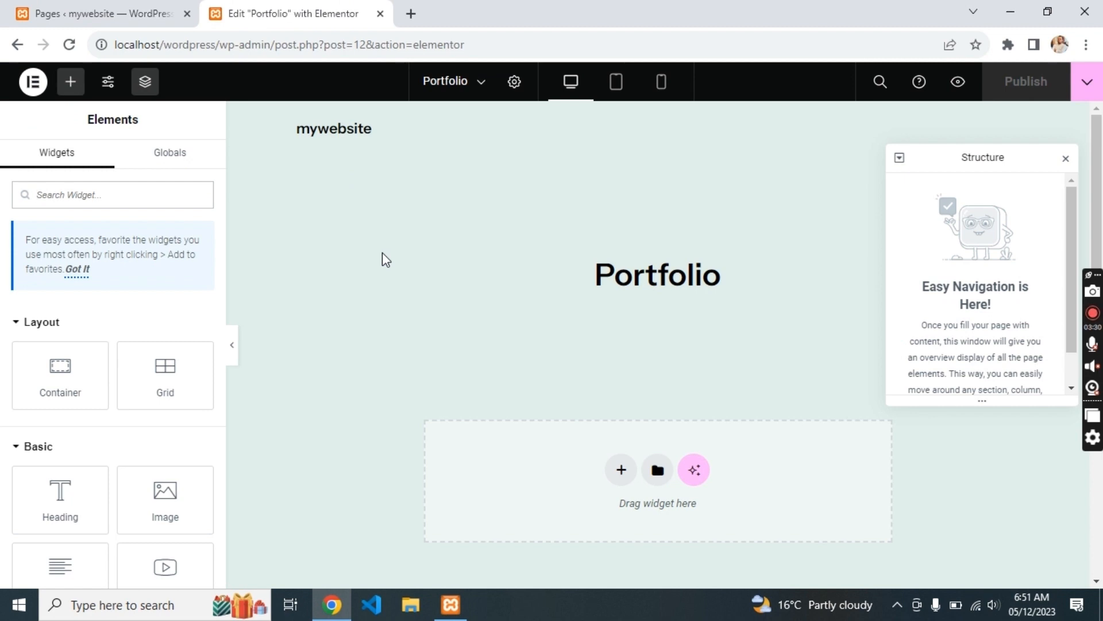
- Reload the editor, close the Structure panel and add a Flexbox single full-width column container
{"action": "key", "text": "F5"}
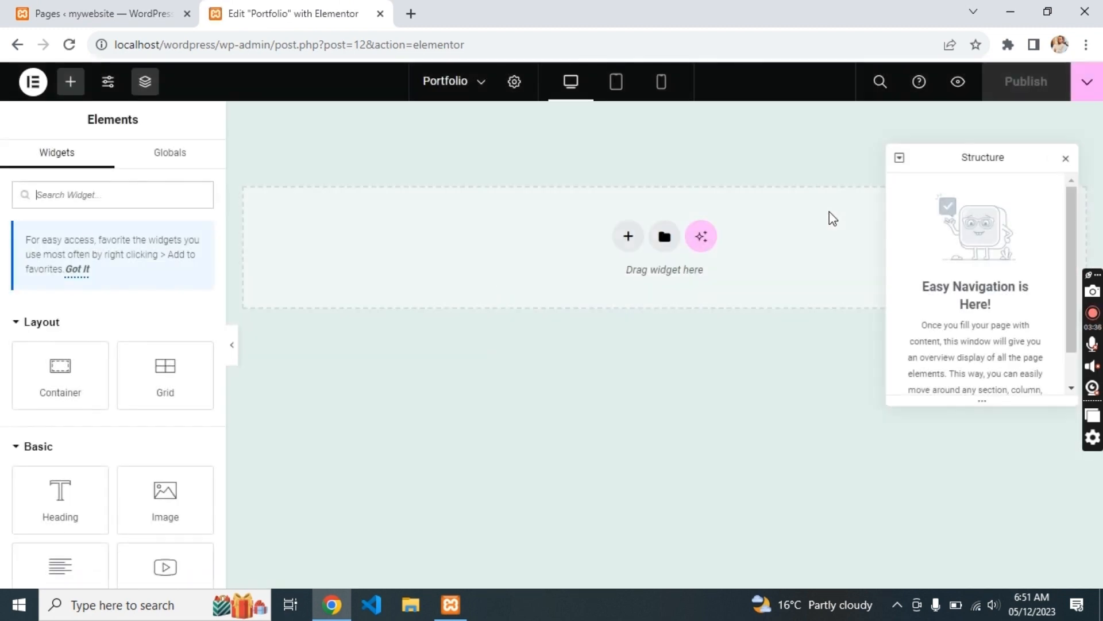
{"action": "left_click", "coordinate": [1066, 158]}
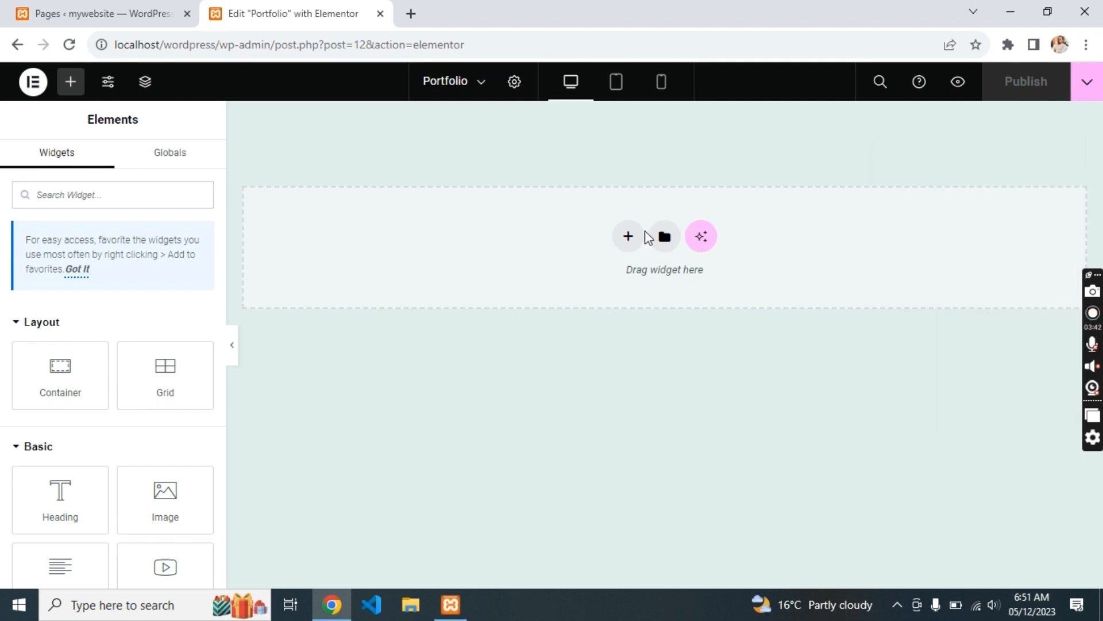
{"action": "left_click", "coordinate": [628, 236]}
{"action": "left_click", "coordinate": [595, 277]}
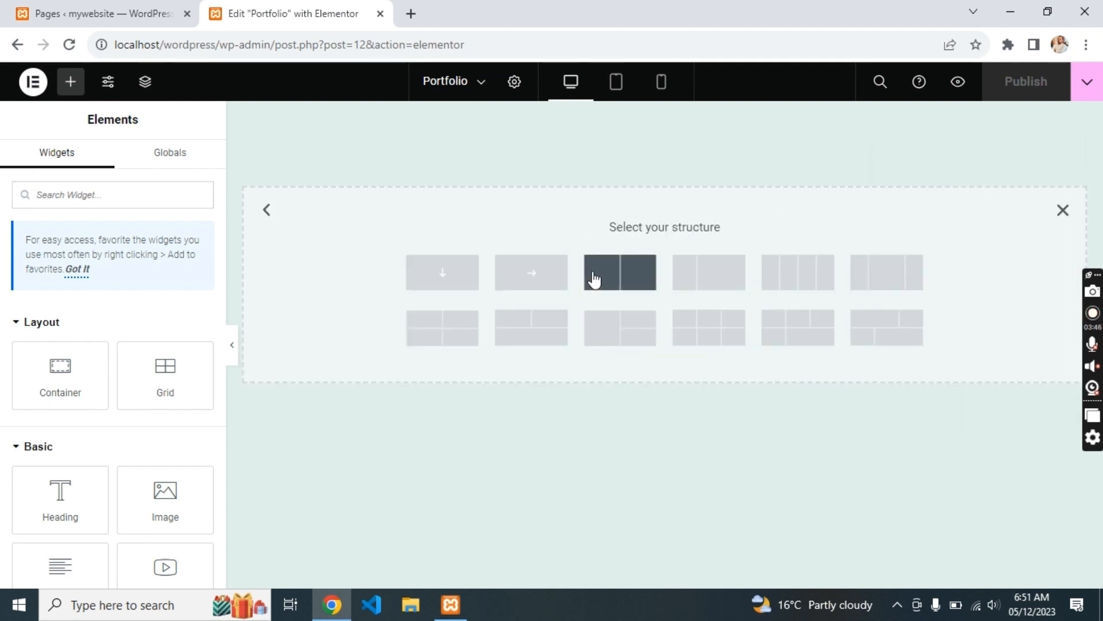
{"action": "left_click", "coordinate": [465, 270]}
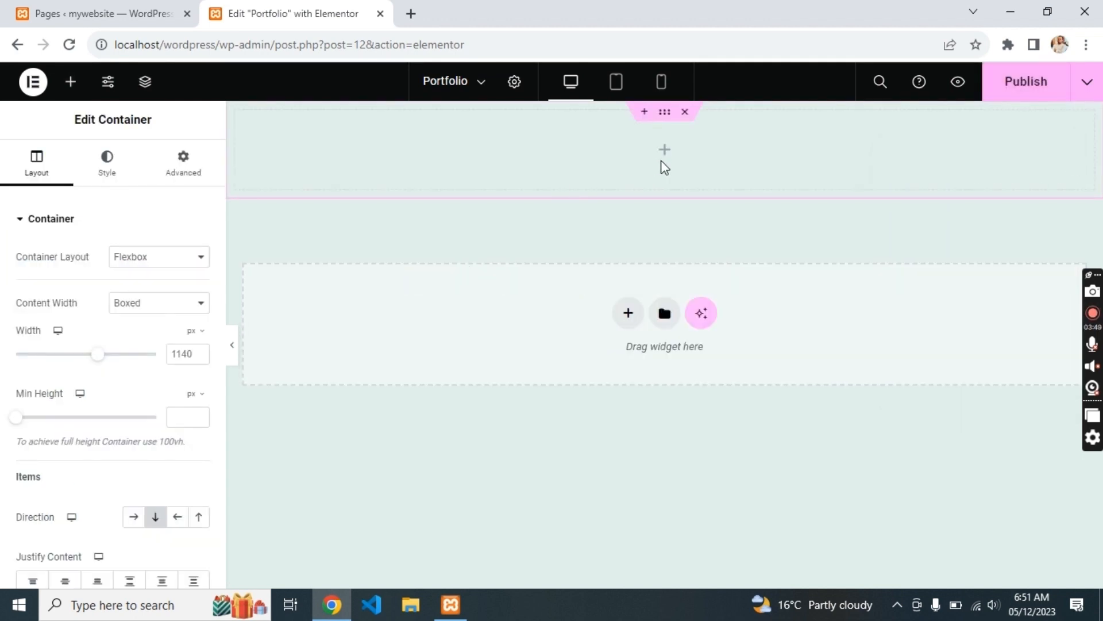
- Drag an Image widget into the new container and open a new browser tab
{"action": "left_click", "coordinate": [542, 188]}
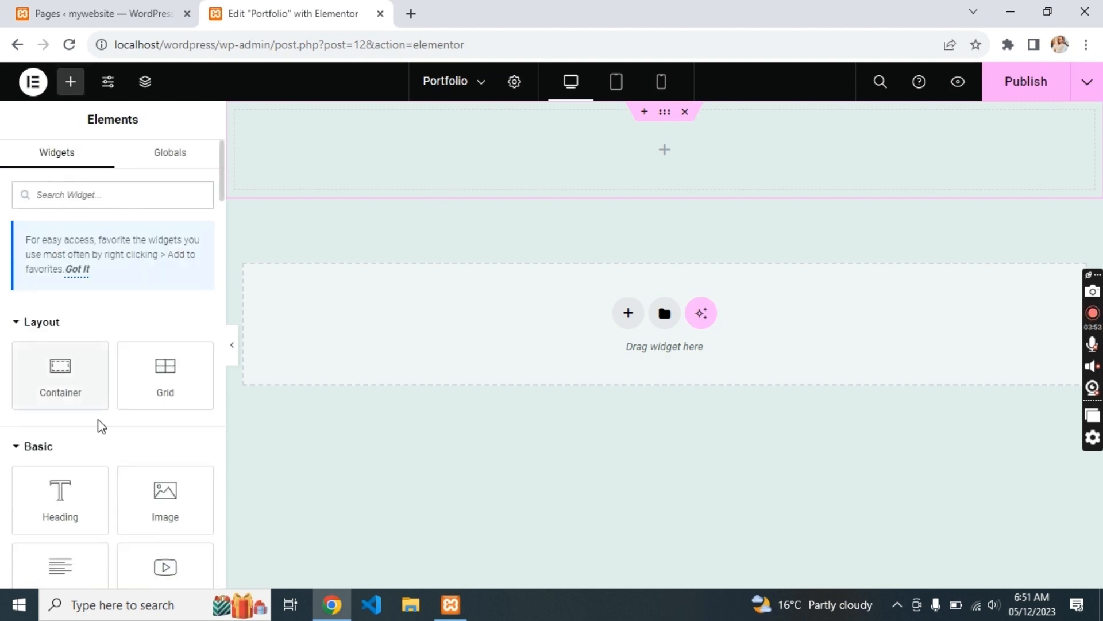
{"action": "left_click_drag", "start_coordinate": [170, 503], "coordinate": [462, 154]}
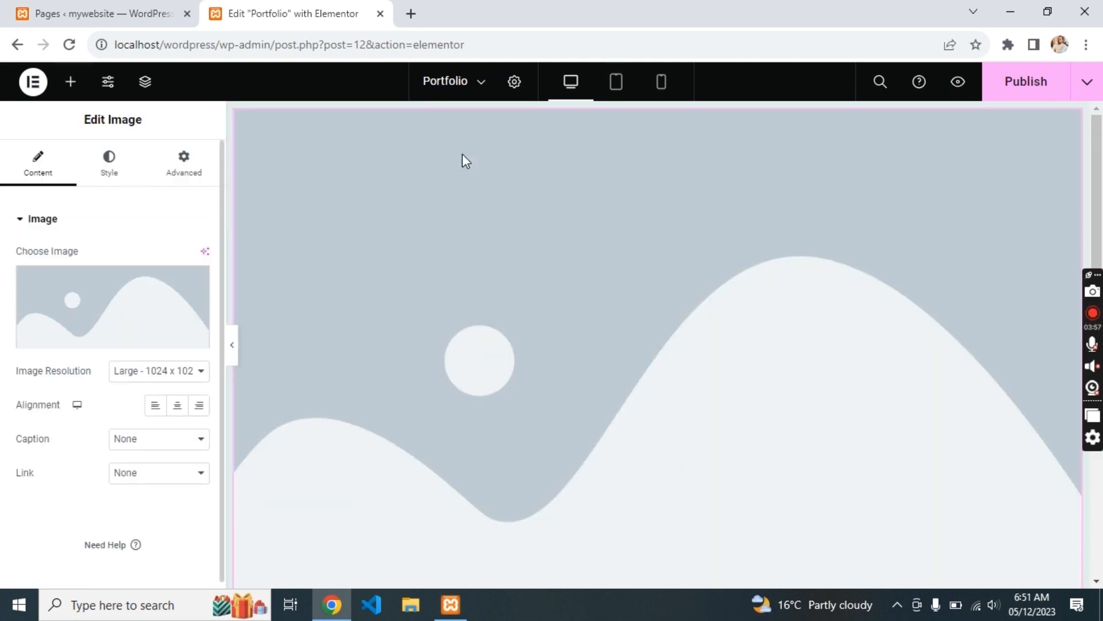
{"action": "left_click", "coordinate": [412, 14]}
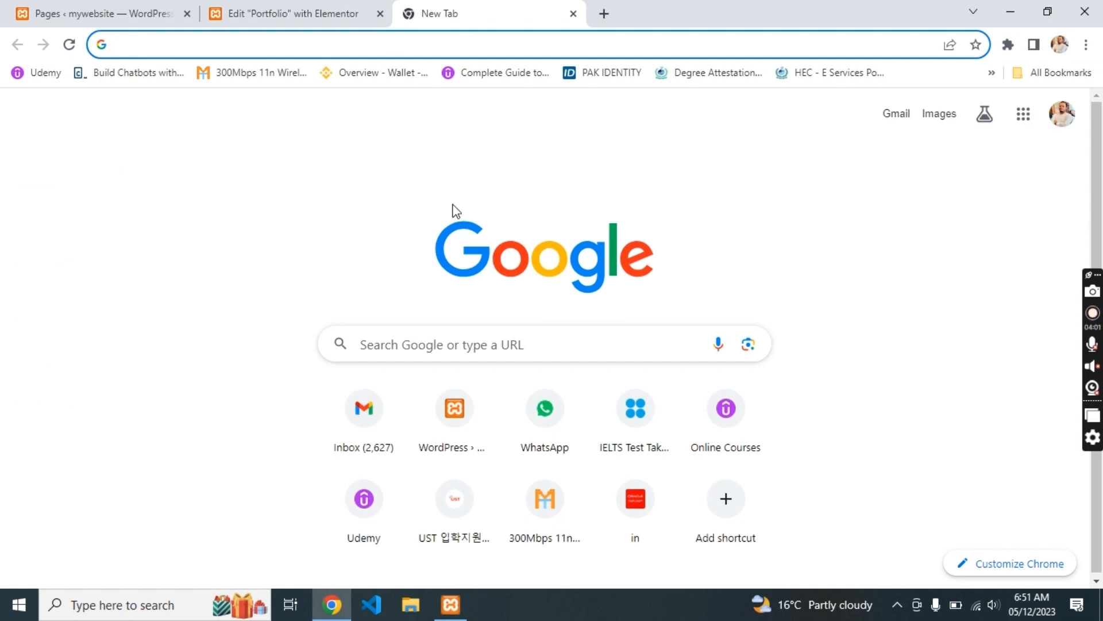
- Search Google for 'spaqoo' and open the Spaqoo tech YouTube channel
{"action": "right_click", "coordinate": [464, 253]}
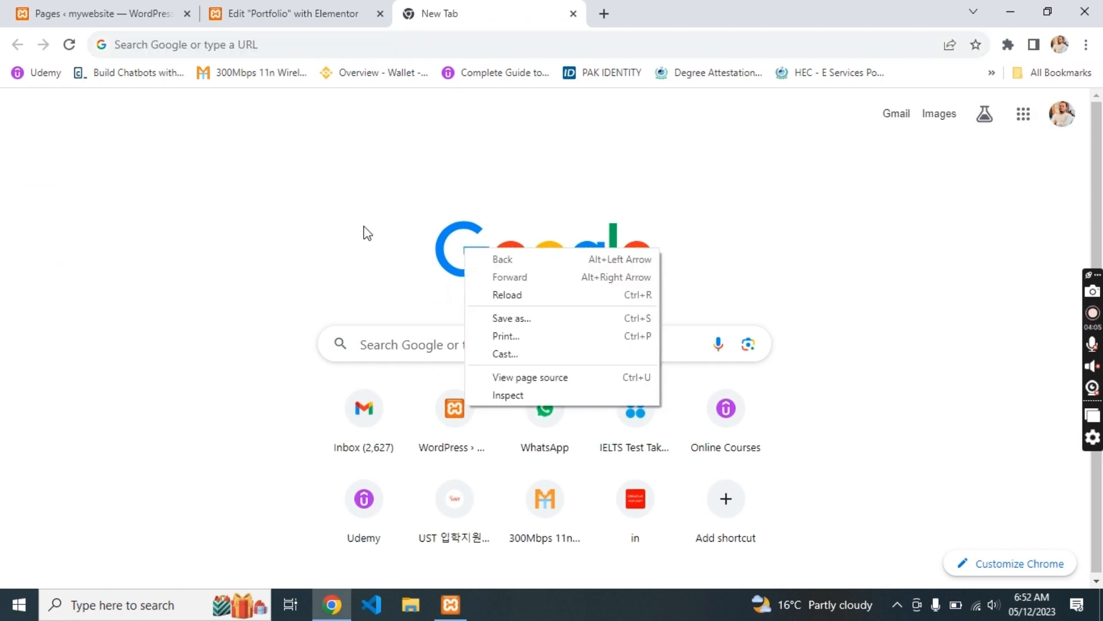
{"action": "left_click", "coordinate": [363, 233]}
{"action": "left_click", "coordinate": [384, 38]}
{"action": "type", "text": "spaqoo"}
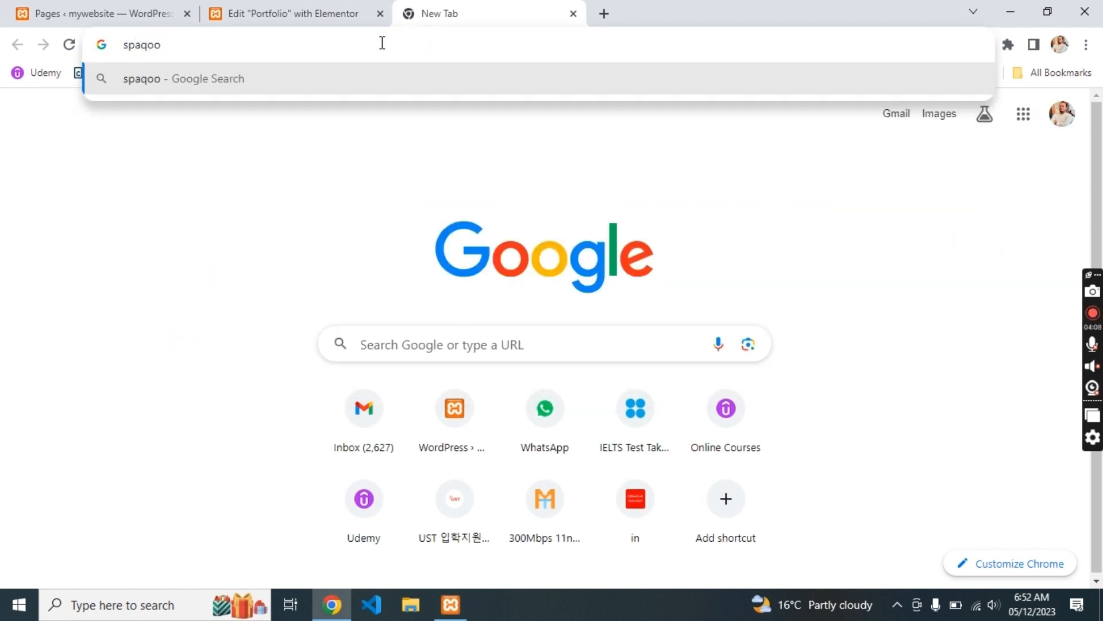
{"action": "key", "text": "Return"}
{"action": "left_click", "coordinate": [192, 313]}
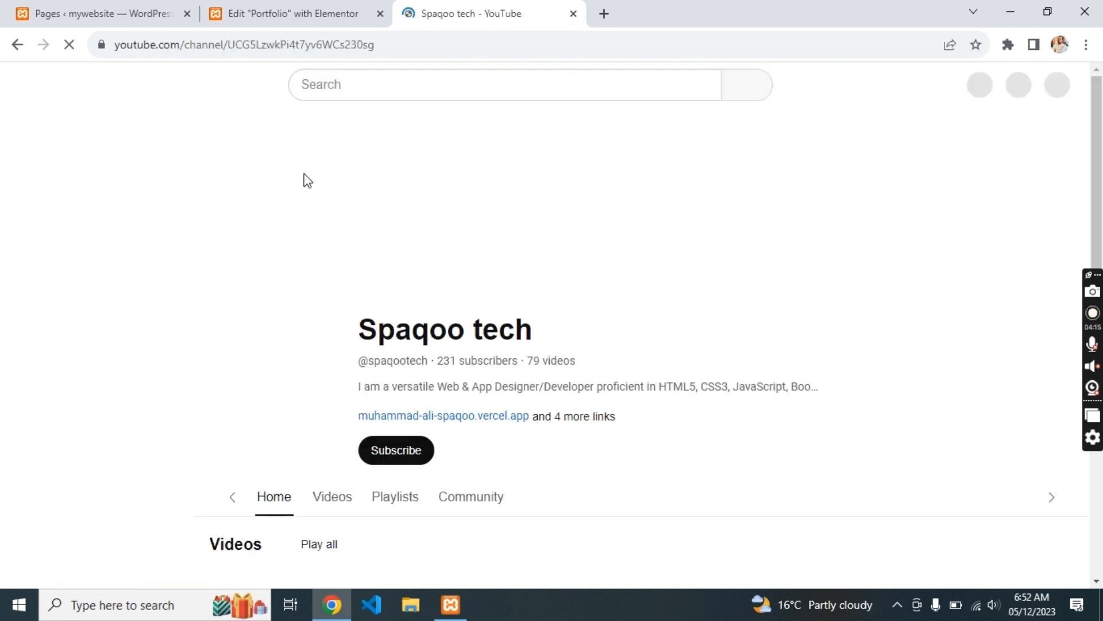
- Select the Spaqoo tech channel name, close the YouTube tab and delete the placeholder image widget
{"action": "scroll", "coordinate": [368, 247], "scroll_direction": "down", "scroll_amount": 1}
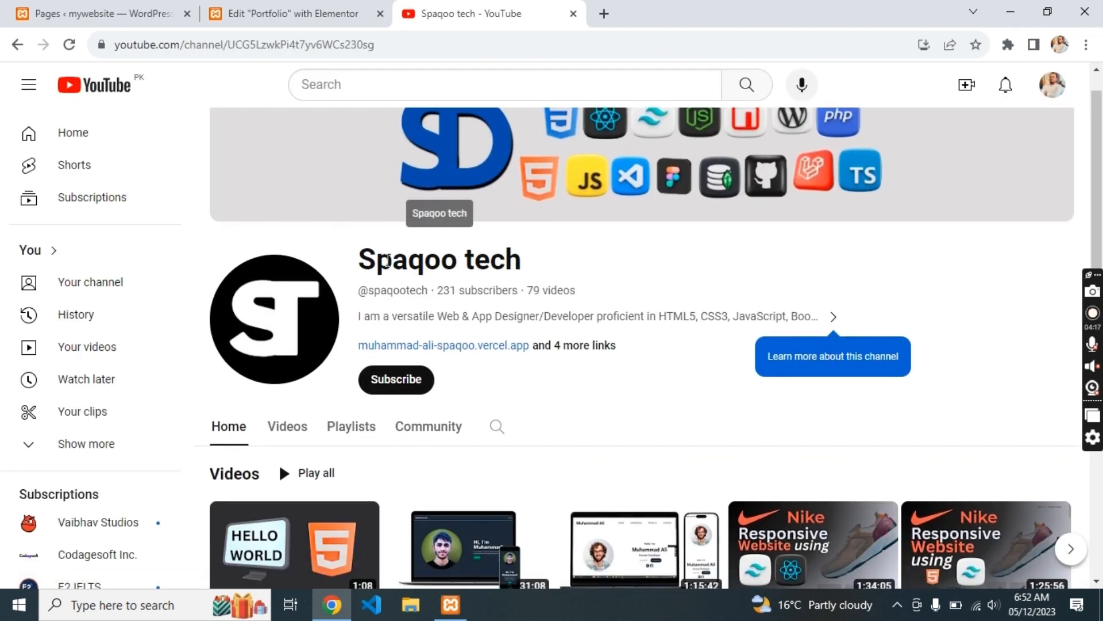
{"action": "triple_click", "coordinate": [388, 260]}
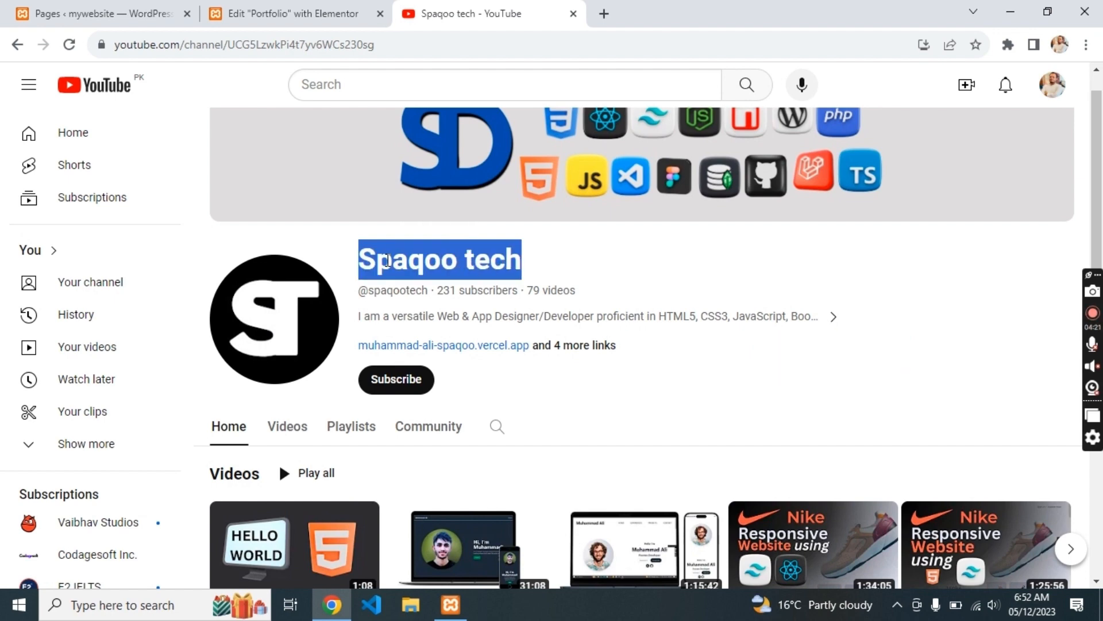
{"action": "left_click", "coordinate": [574, 14]}
{"action": "key", "text": "Delete"}
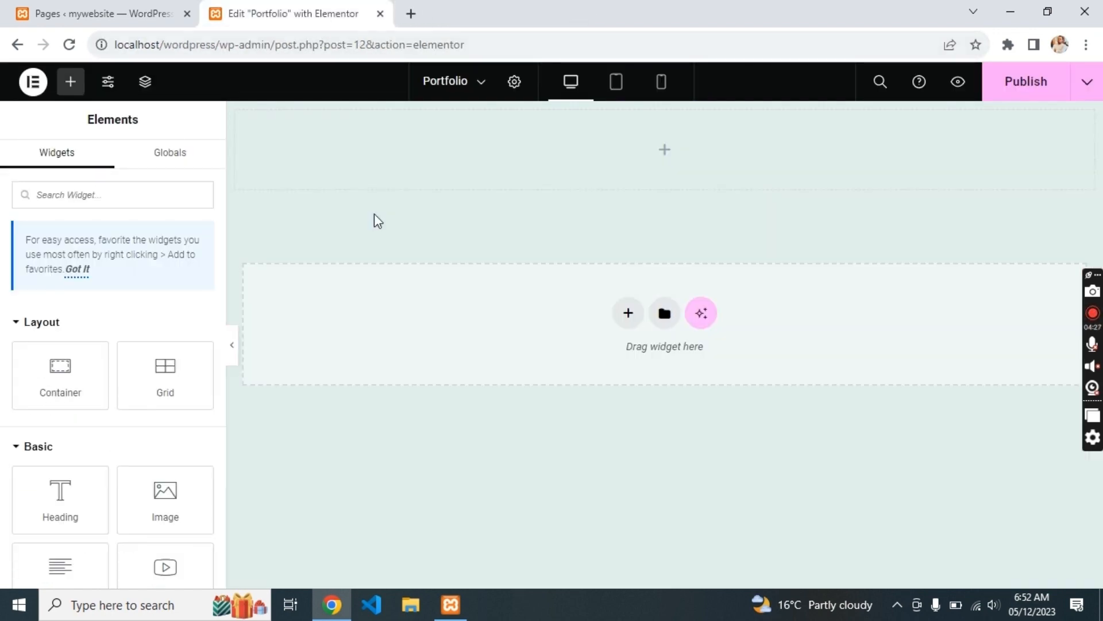
- Add a Heading widget to the top container with the title 'Spaqoo tech'
{"action": "left_click_drag", "start_coordinate": [59, 492], "coordinate": [540, 165]}
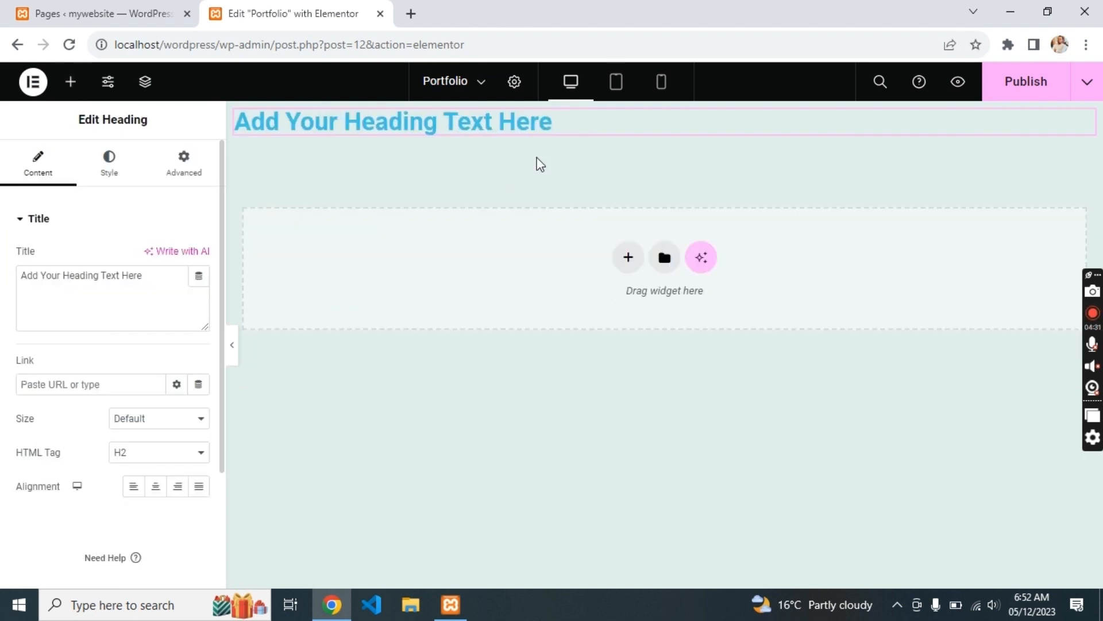
{"action": "left_click", "coordinate": [113, 311]}
{"action": "key", "text": "ctrl+a"}
{"action": "type", "text": "Spaqoo tech"}
{"action": "key", "text": "Return"}
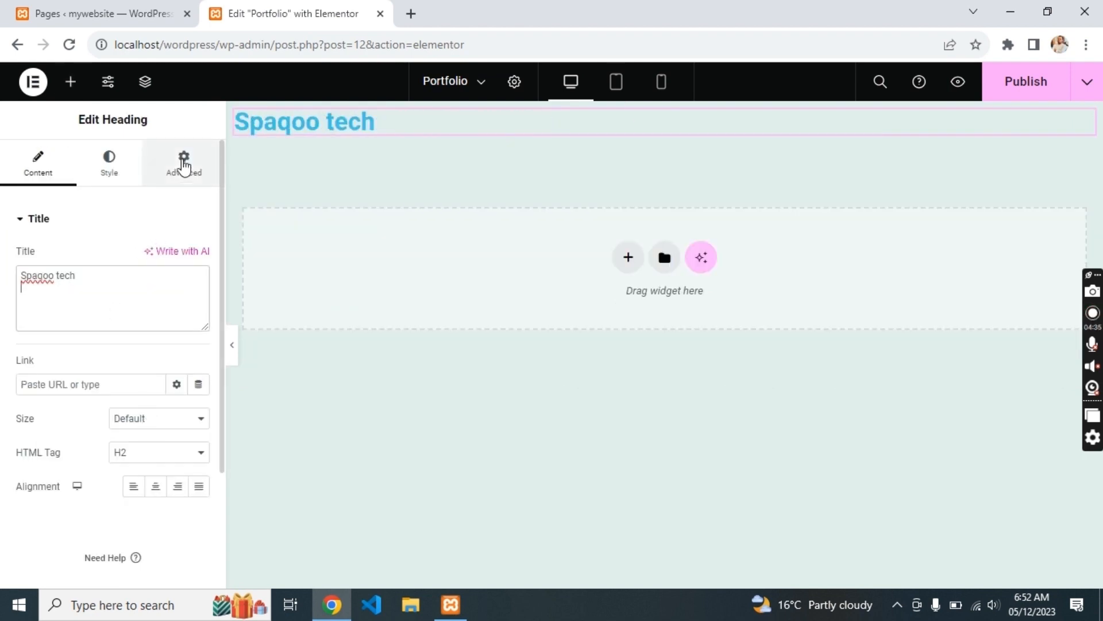
- Set the heading text colour to black and add a new container below it
{"action": "left_click", "coordinate": [109, 167]}
{"action": "left_click", "coordinate": [200, 258]}
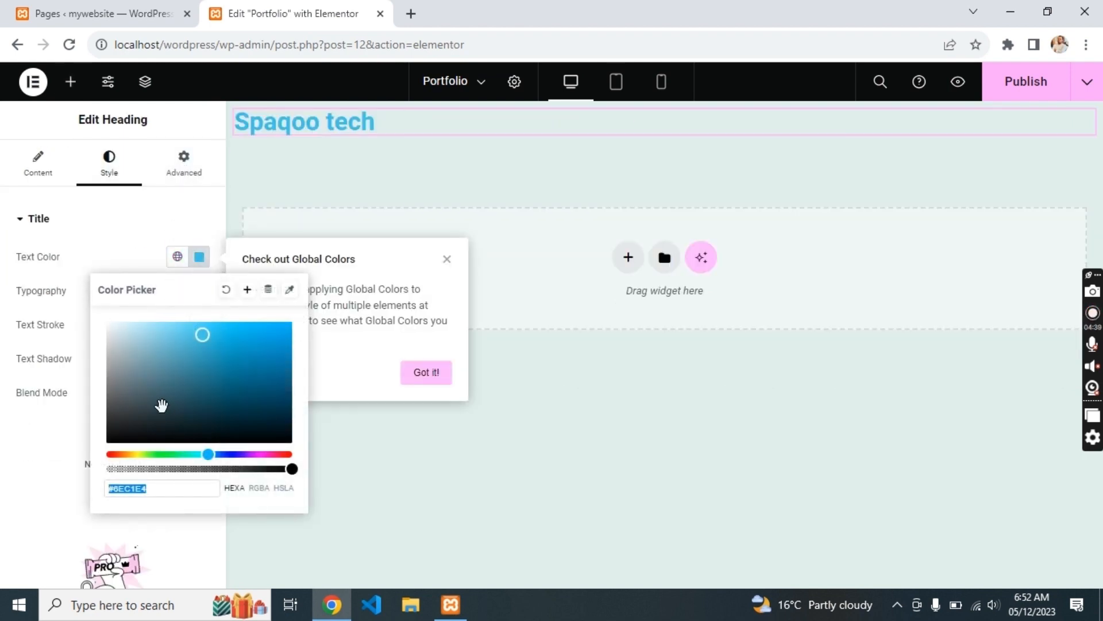
{"action": "left_click_drag", "start_coordinate": [161, 405], "coordinate": [73, 453]}
{"action": "left_click", "coordinate": [397, 385]}
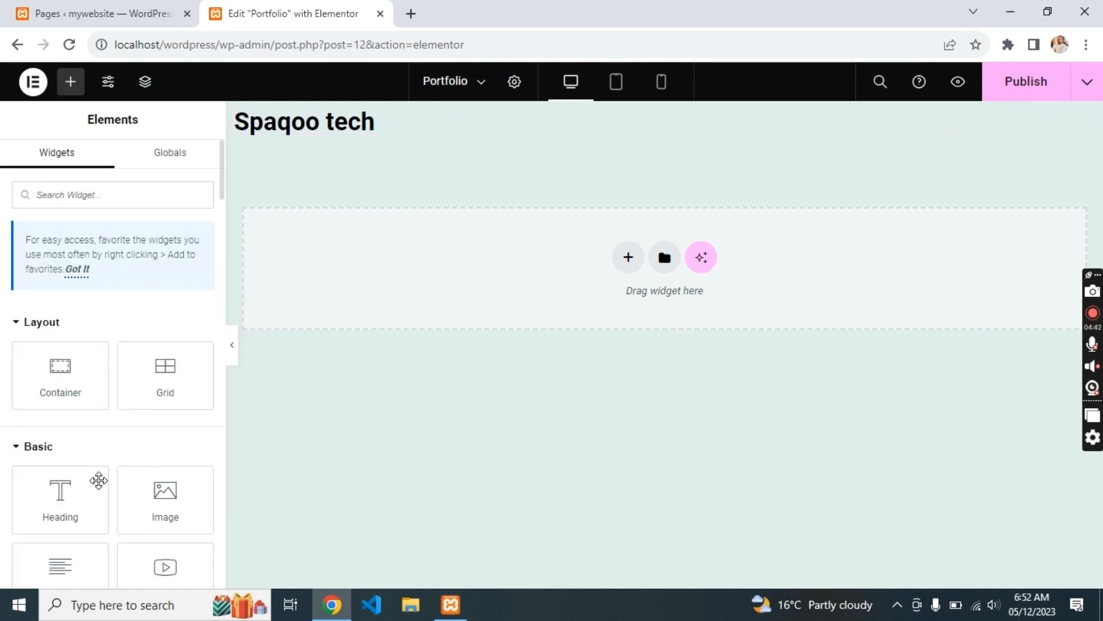
{"action": "left_click_drag", "start_coordinate": [61, 374], "coordinate": [323, 134]}
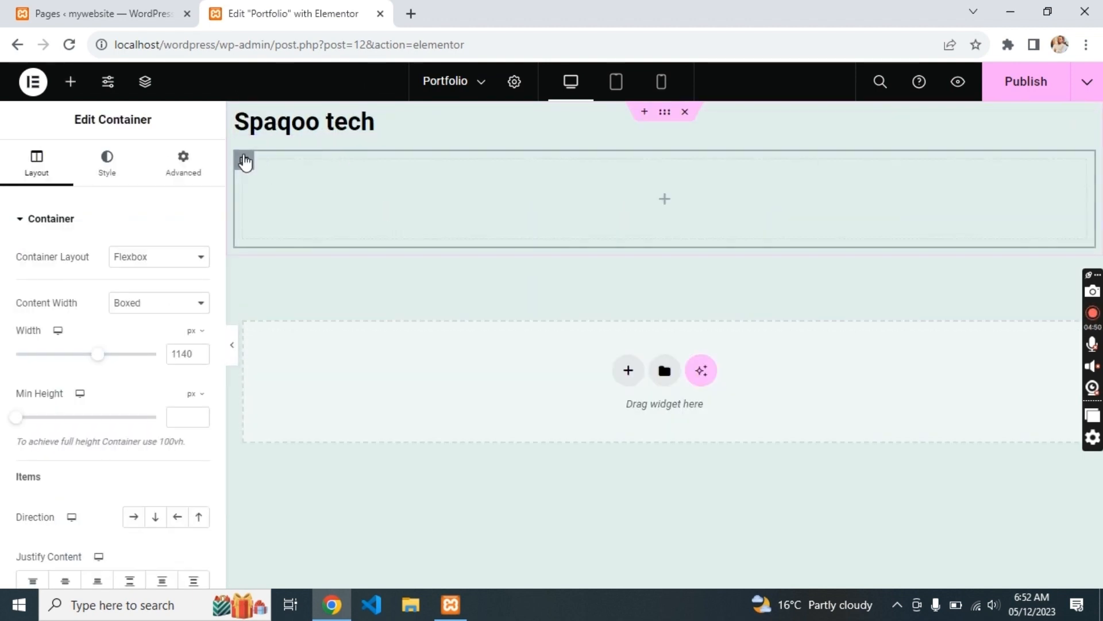
- Add a Text Editor widget reading 'Home' to the empty container and duplicate it twice
{"action": "left_click", "coordinate": [316, 270]}
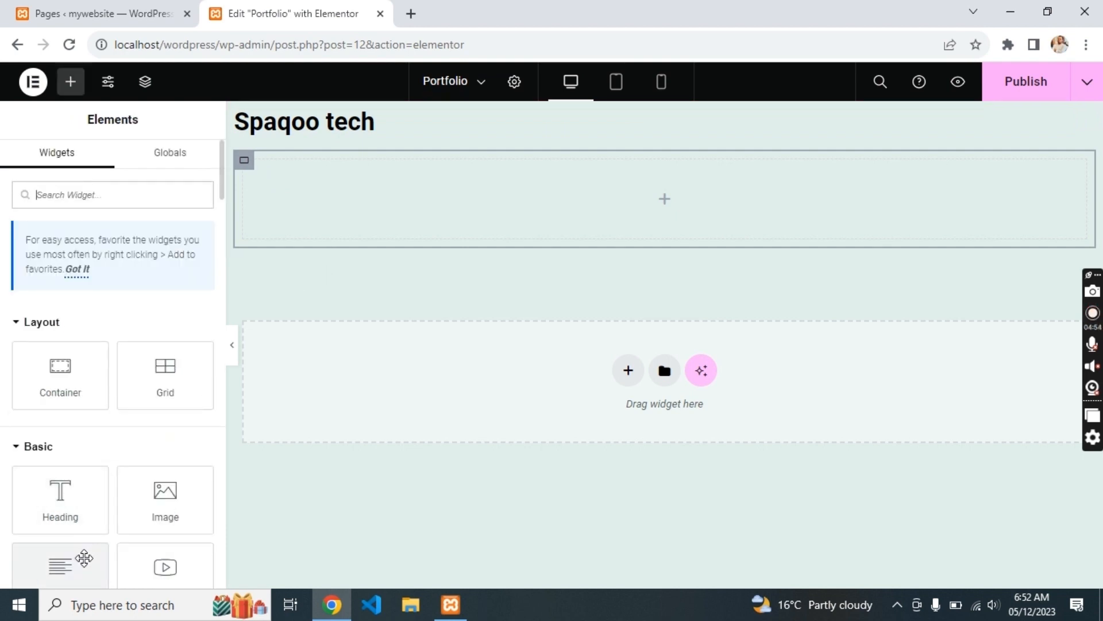
{"action": "left_click_drag", "start_coordinate": [84, 558], "coordinate": [399, 198]}
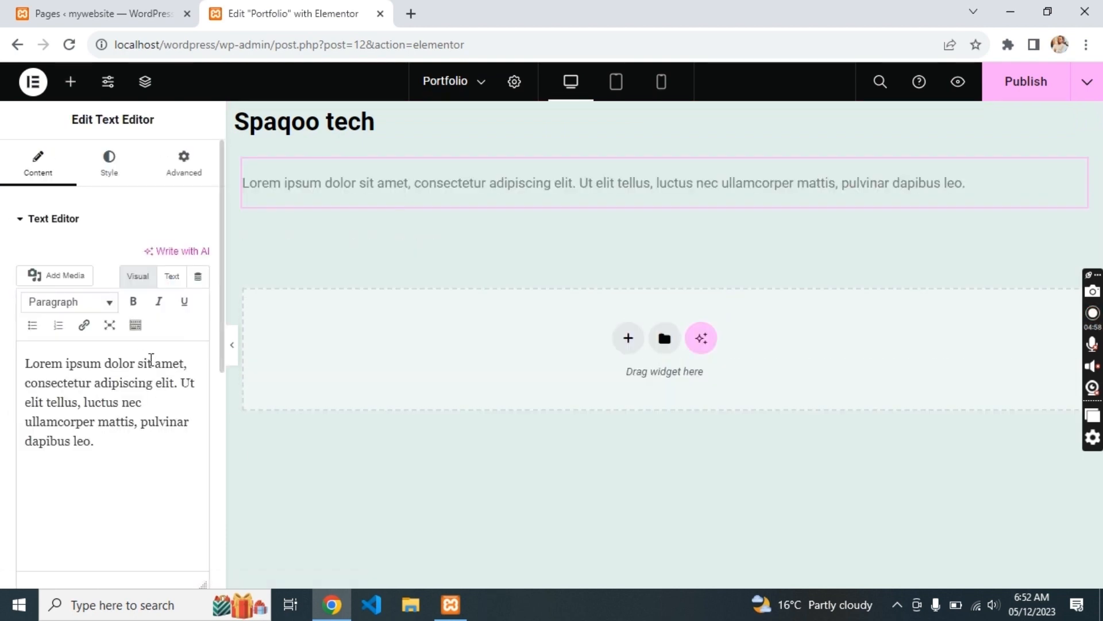
{"action": "triple_click", "coordinate": [152, 359]}
{"action": "type", "text": "Home"}
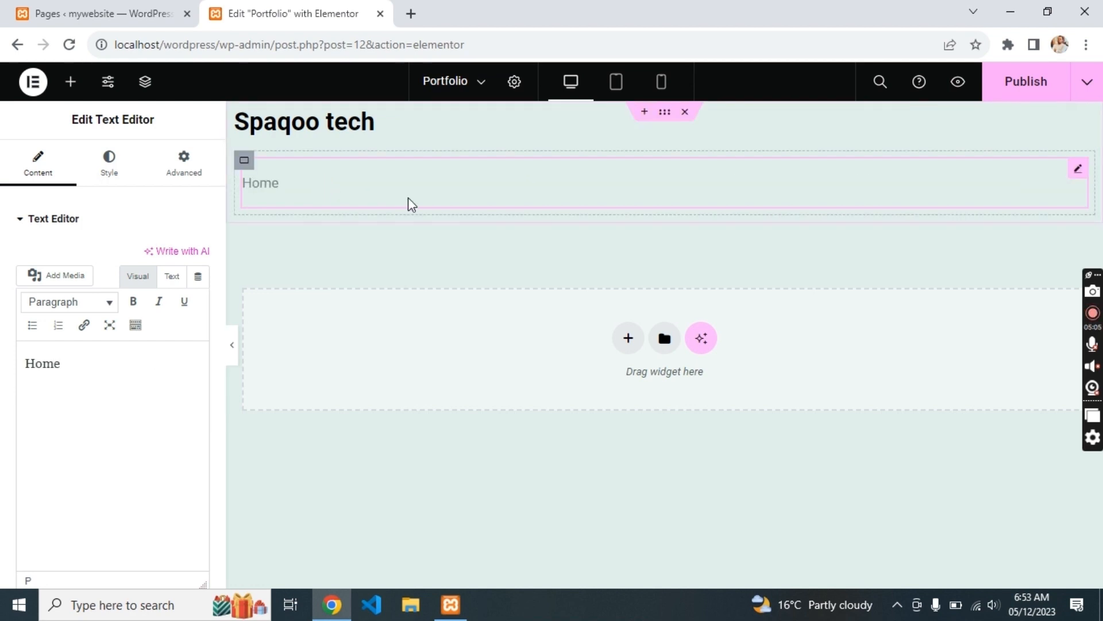
{"action": "key", "text": "ctrl+d"}
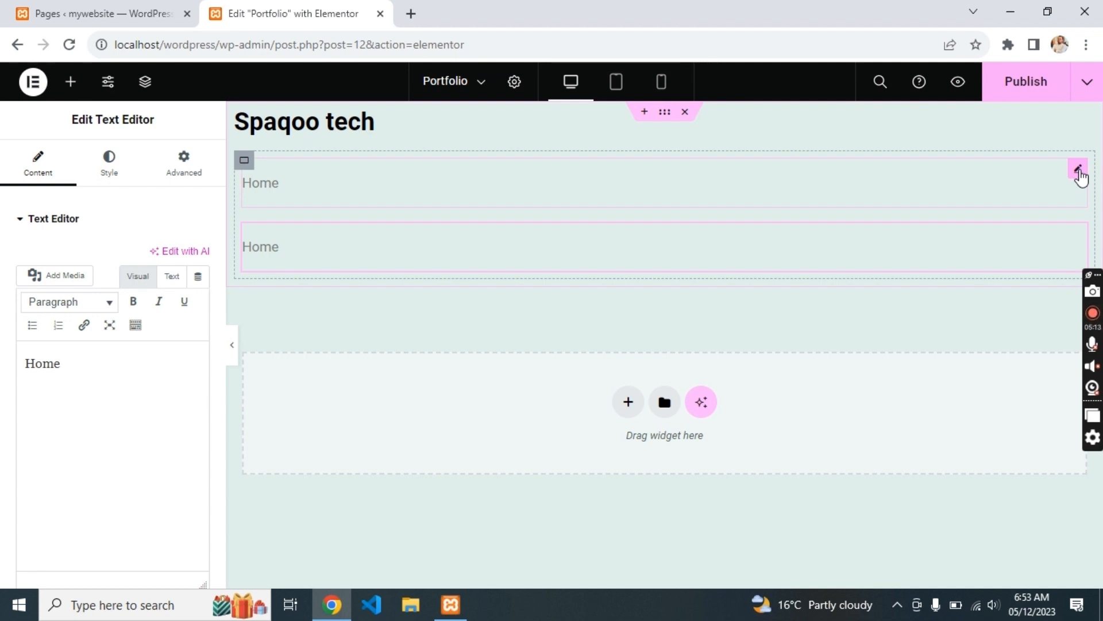
{"action": "key", "text": "ctrl+d"}
- Retype the two copies as 'Projects' and 'About Me', then select their container
{"action": "left_click", "coordinate": [308, 246]}
{"action": "triple_click", "coordinate": [98, 364]}
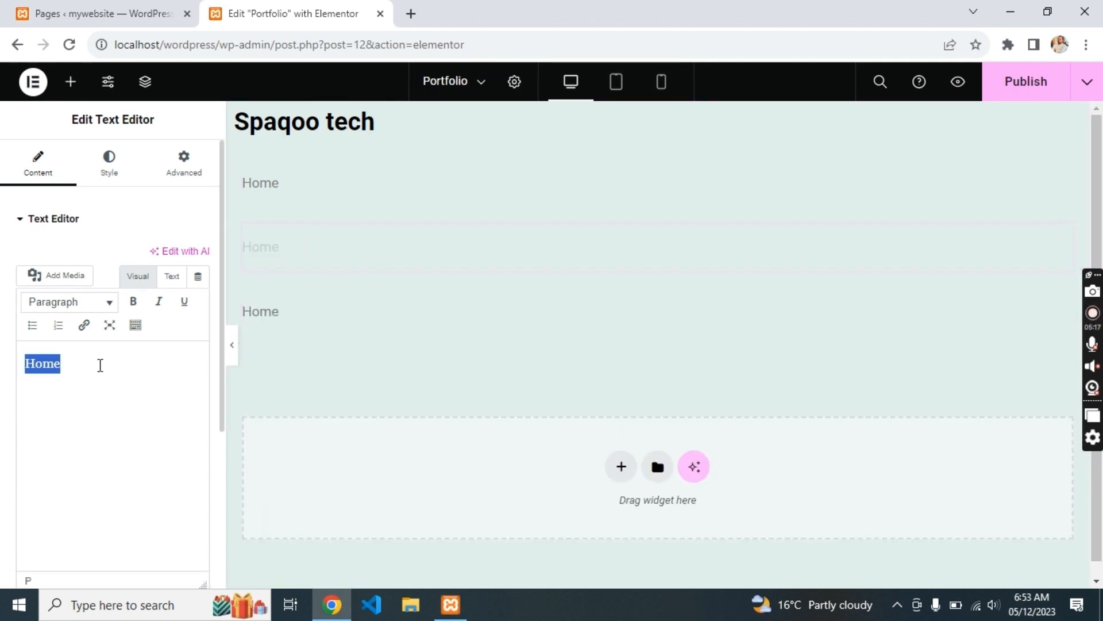
{"action": "type", "text": "Projects"}
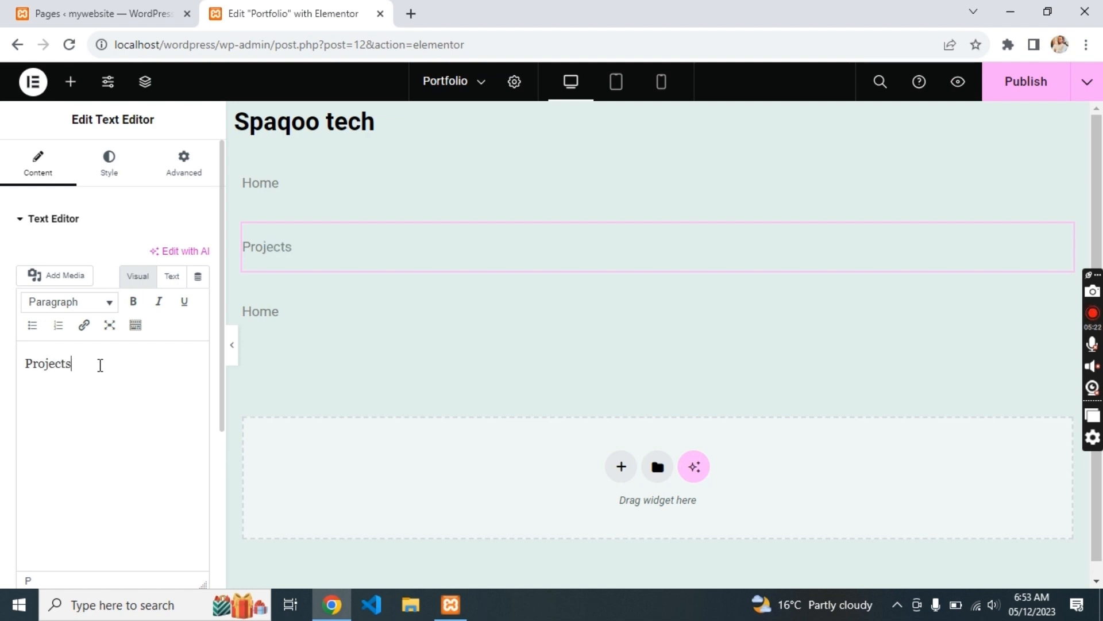
{"action": "left_click", "coordinate": [259, 314]}
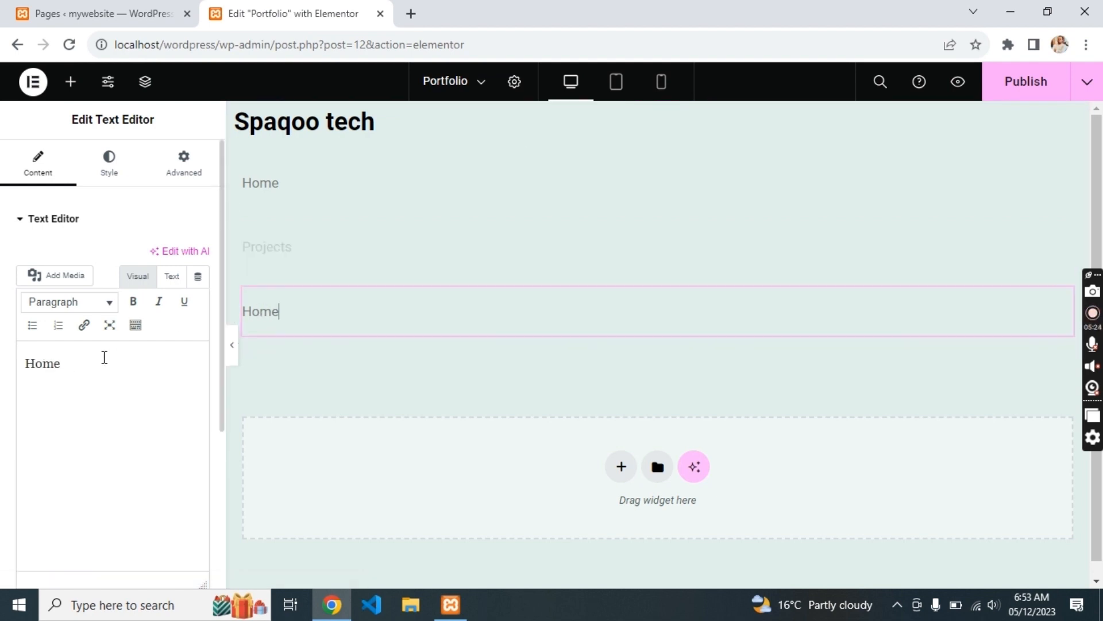
{"action": "triple_click", "coordinate": [103, 357]}
{"action": "type", "text": "About M"}
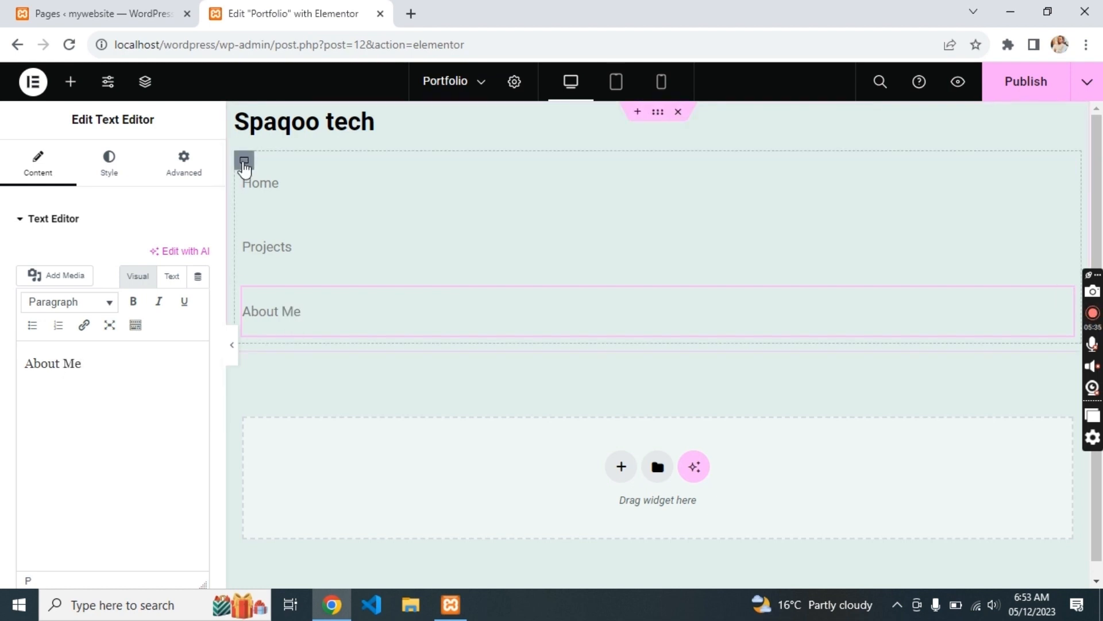
{"action": "left_click", "coordinate": [243, 160]}
- Set menu container to Row/Justify End, header to Row/Space Between, and widen the heading
{"action": "left_click", "coordinate": [134, 517]}
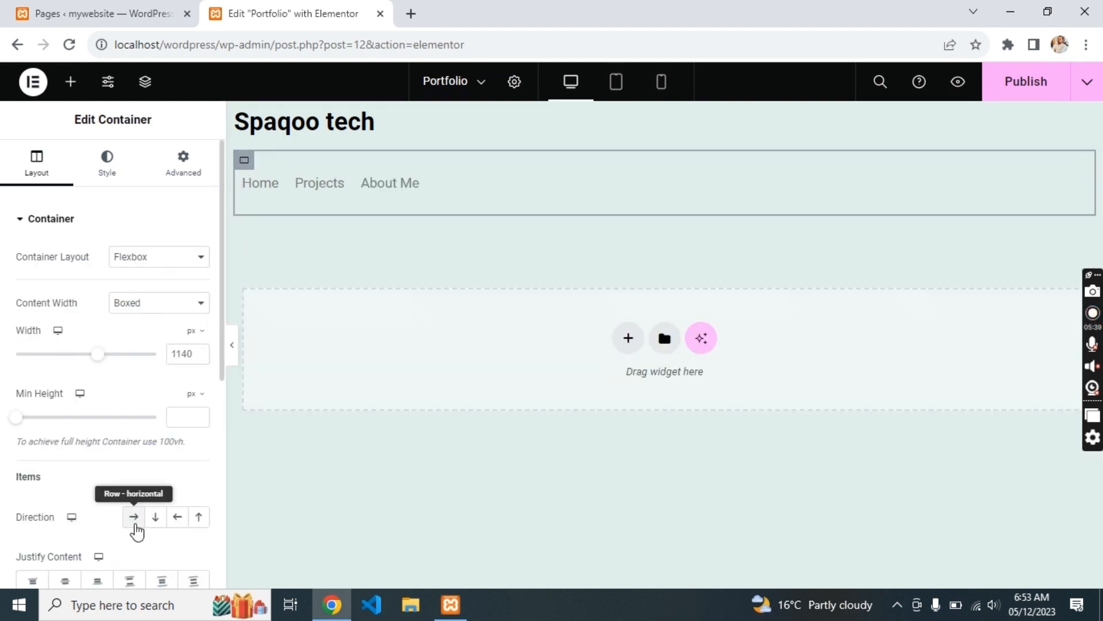
{"action": "left_click", "coordinate": [97, 581]}
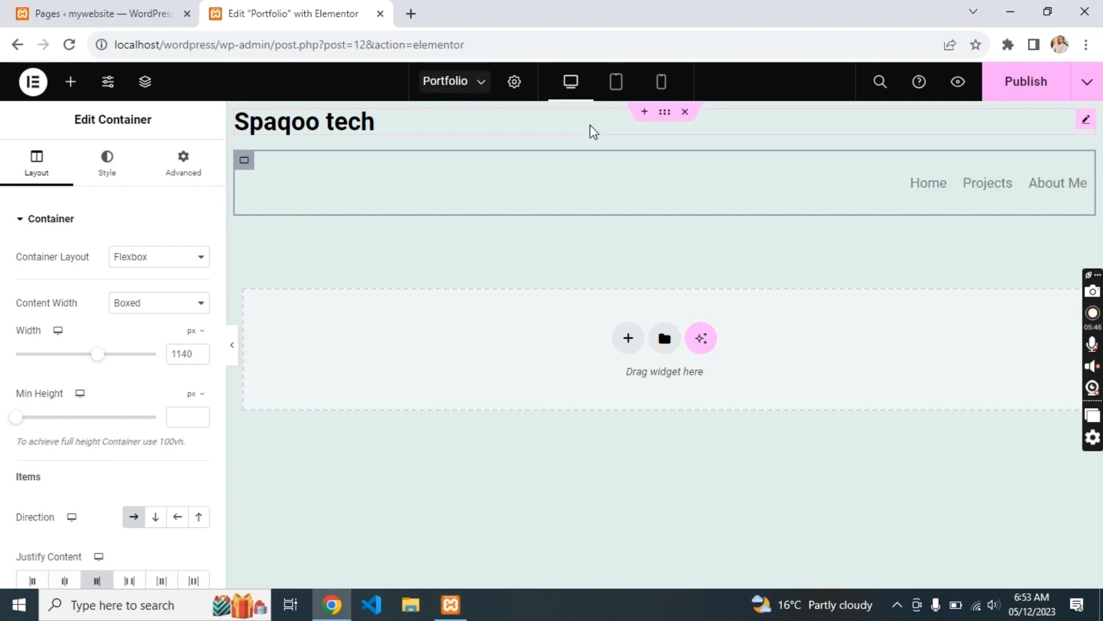
{"action": "left_click", "coordinate": [665, 112]}
{"action": "left_click", "coordinate": [133, 520]}
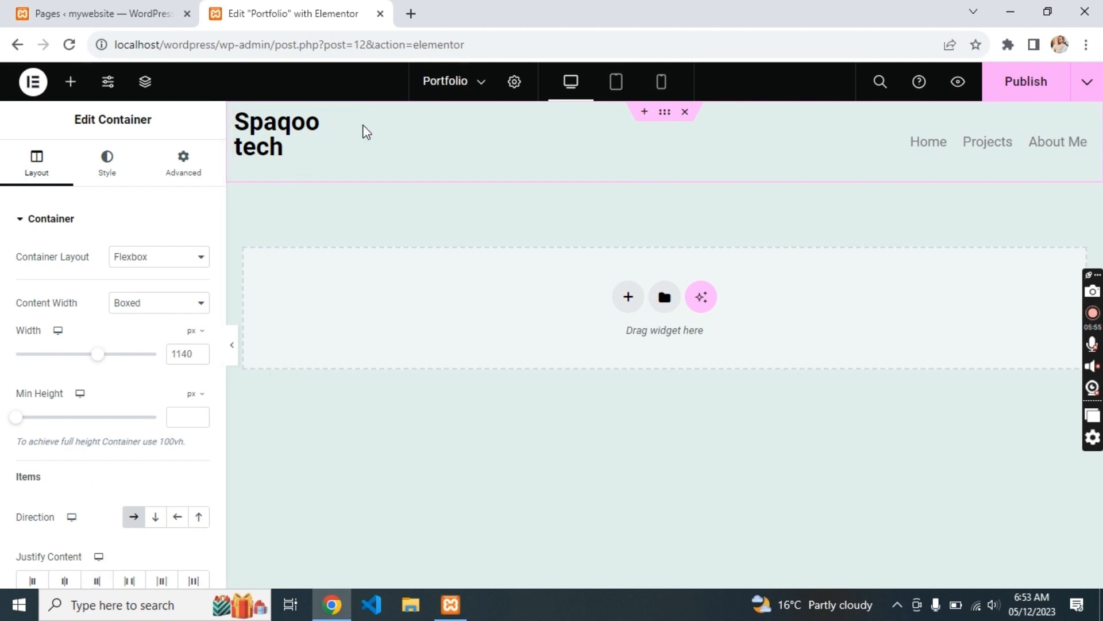
{"action": "scroll", "coordinate": [114, 425], "scroll_direction": "down", "scroll_amount": 1}
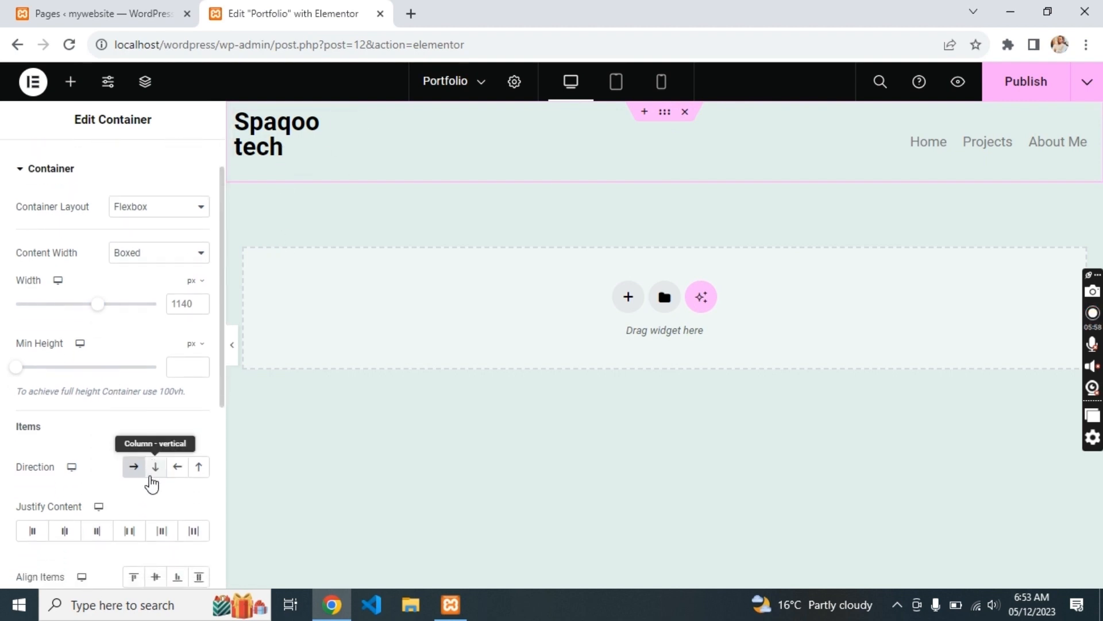
{"action": "left_click", "coordinate": [128, 531]}
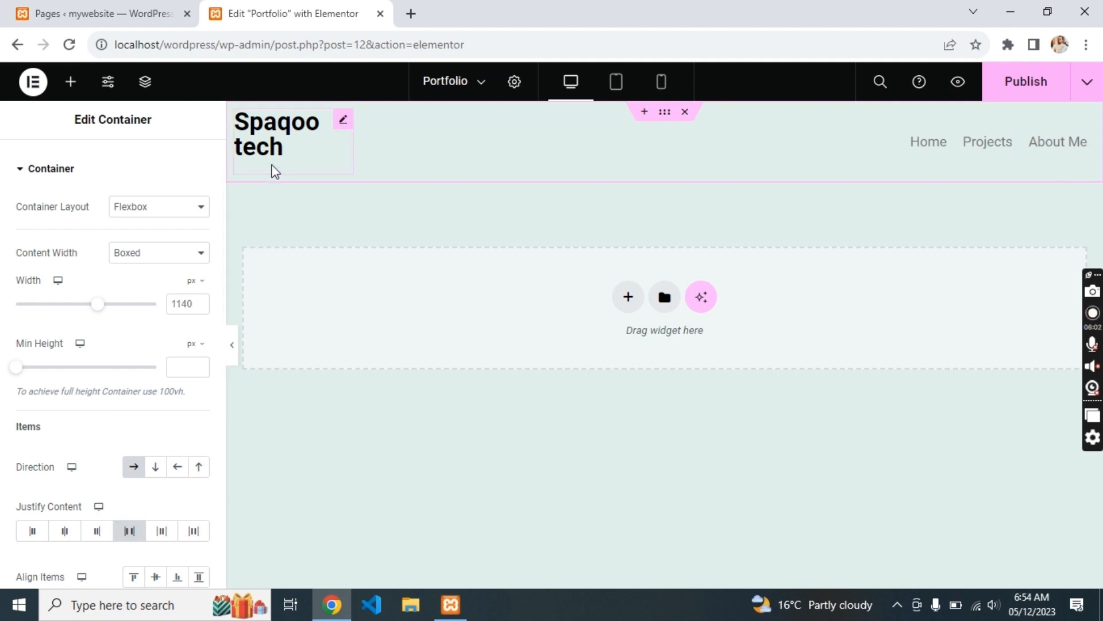
{"action": "left_click", "coordinate": [344, 121]}
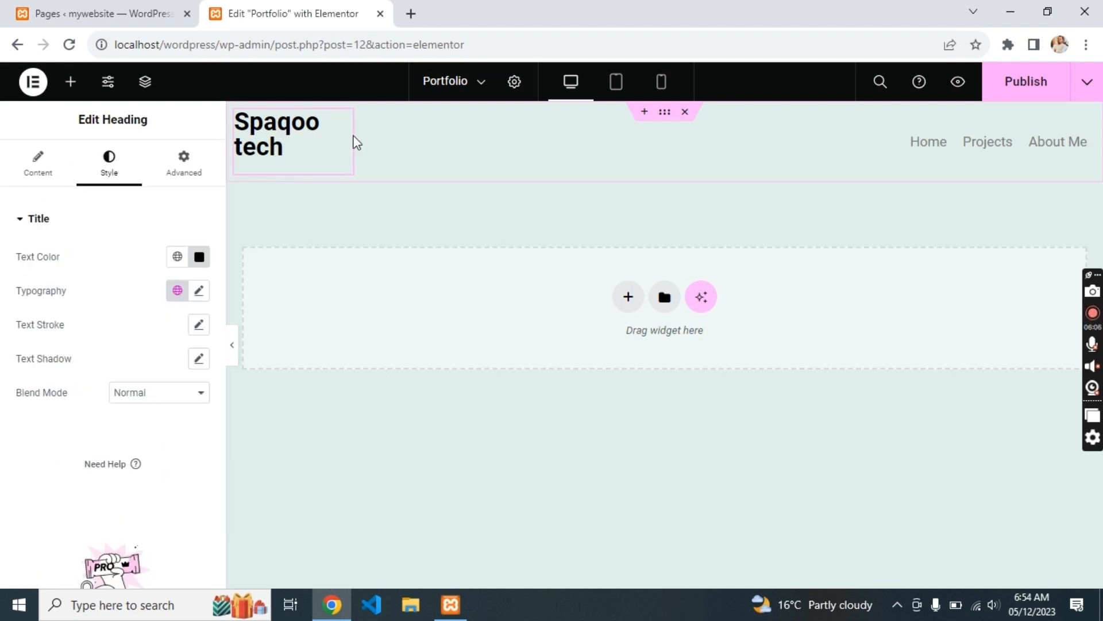
{"action": "left_click_drag", "start_coordinate": [348, 137], "coordinate": [450, 115]}
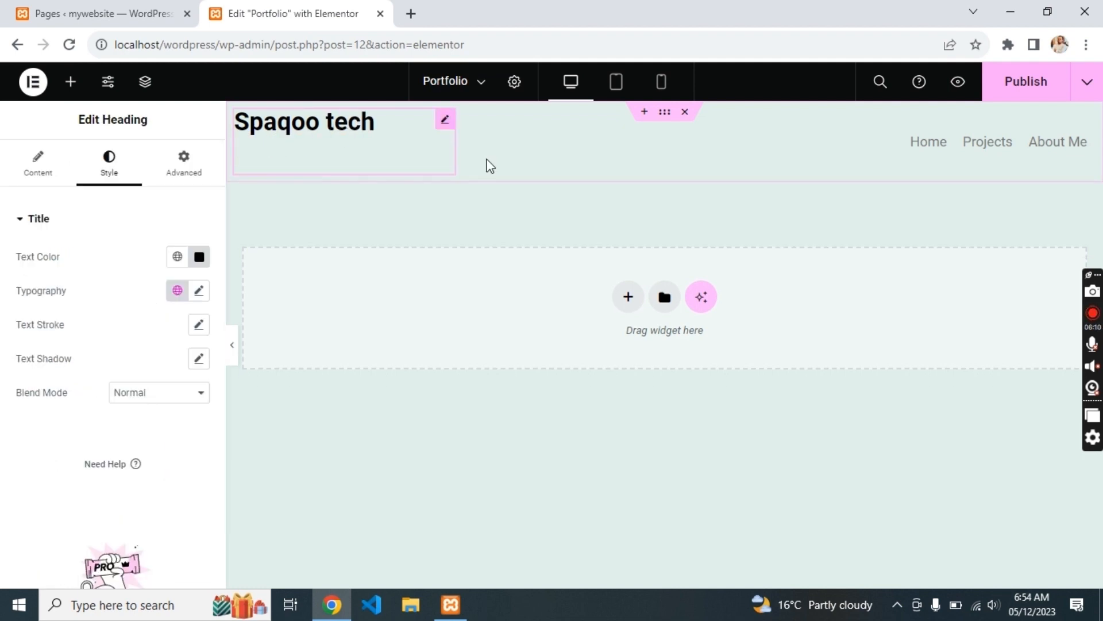
- Set the header container's Align Items to Center
{"action": "left_click", "coordinate": [665, 112]}
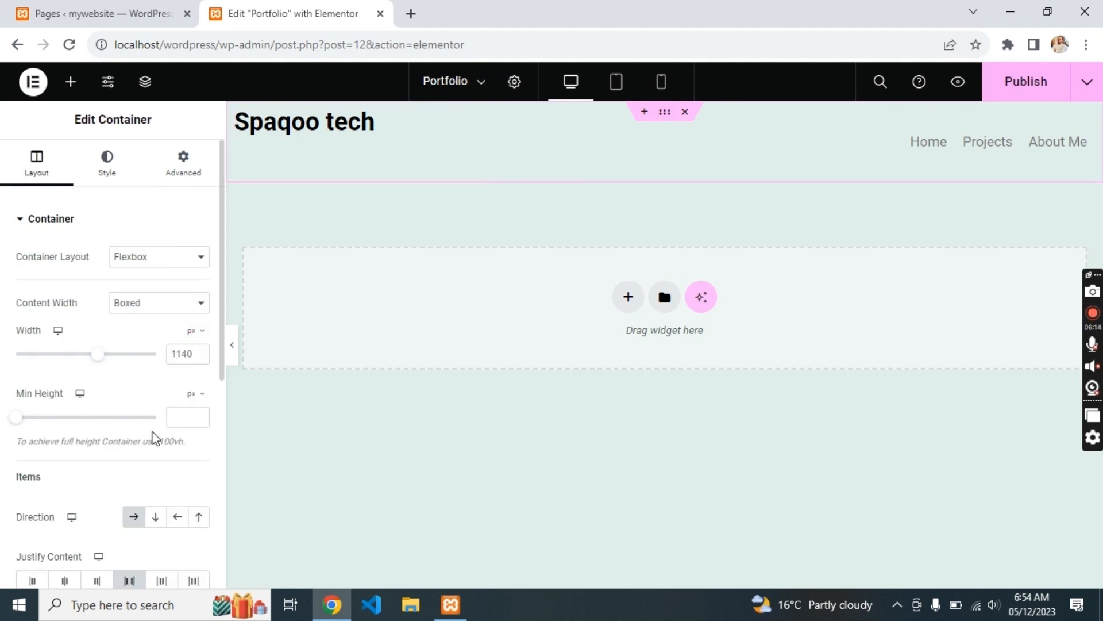
{"action": "scroll", "coordinate": [152, 454], "scroll_direction": "down", "scroll_amount": 3}
{"action": "left_click", "coordinate": [159, 488]}
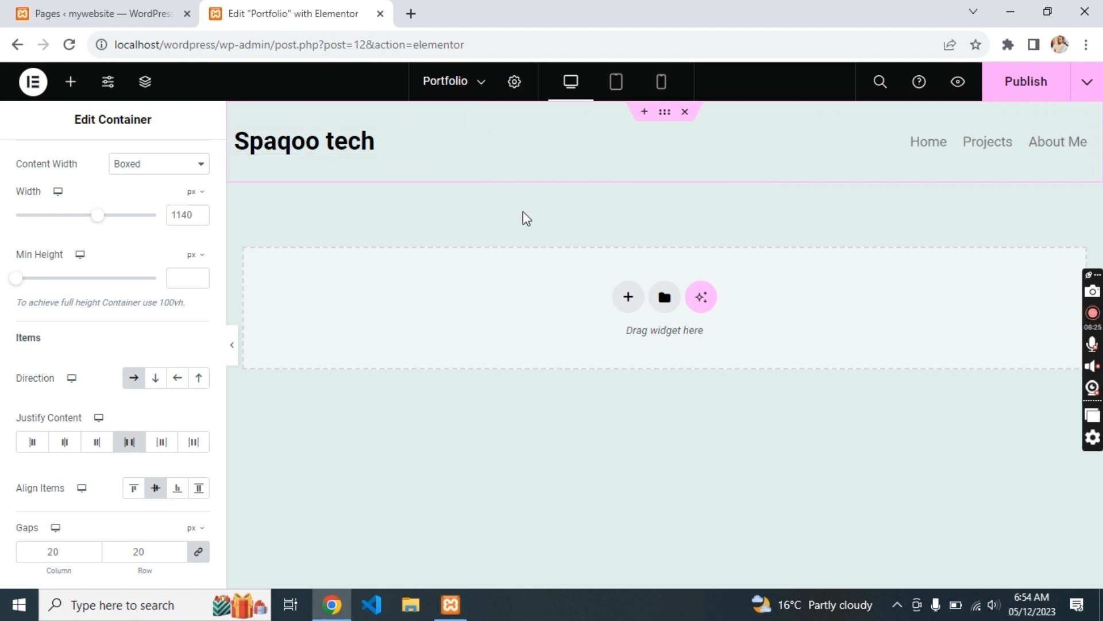
- In mobile view, widen the heading to one line and set the menu row to Space Between
{"action": "left_click", "coordinate": [615, 85]}
{"action": "left_click", "coordinate": [673, 89]}
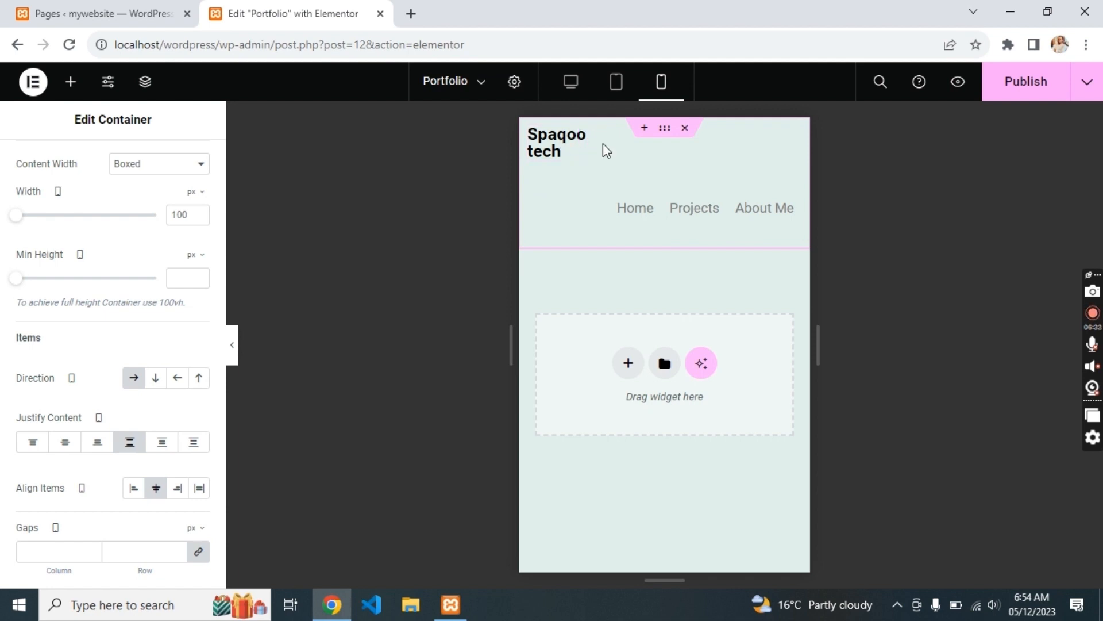
{"action": "left_click_drag", "start_coordinate": [596, 150], "coordinate": [635, 138]}
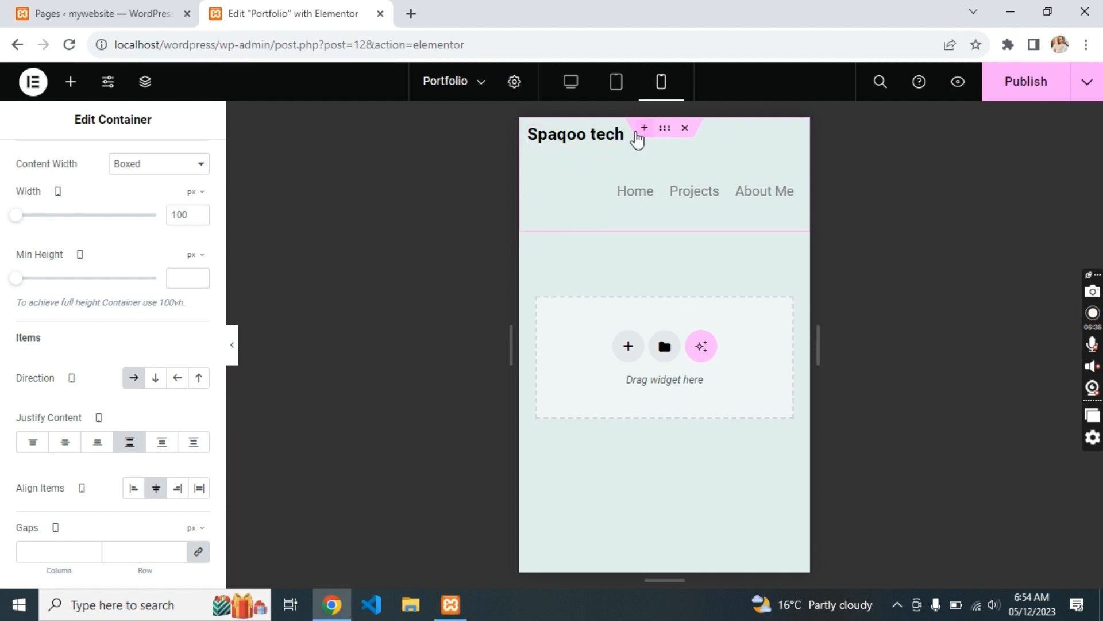
{"action": "left_click", "coordinate": [634, 203]}
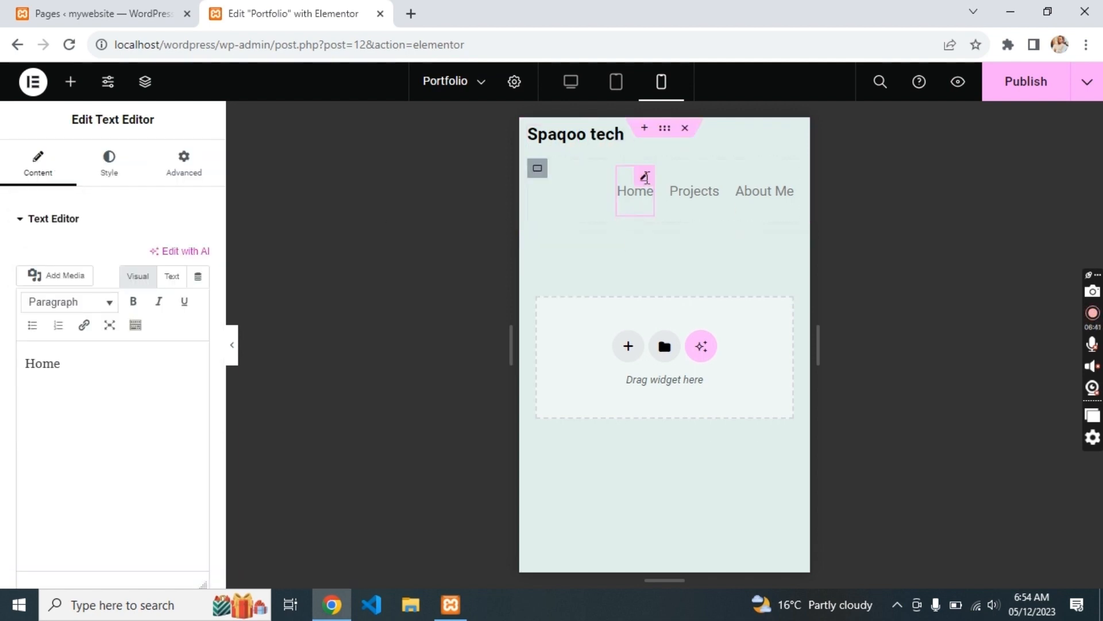
{"action": "scroll", "coordinate": [79, 263], "scroll_direction": "down", "scroll_amount": 2}
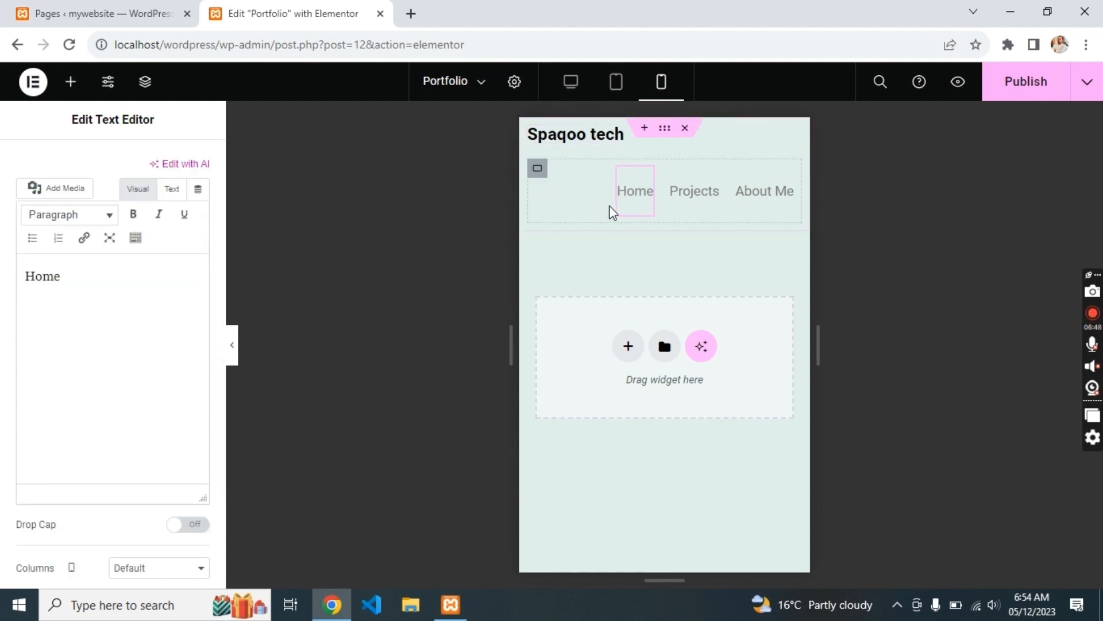
{"action": "left_click", "coordinate": [537, 170]}
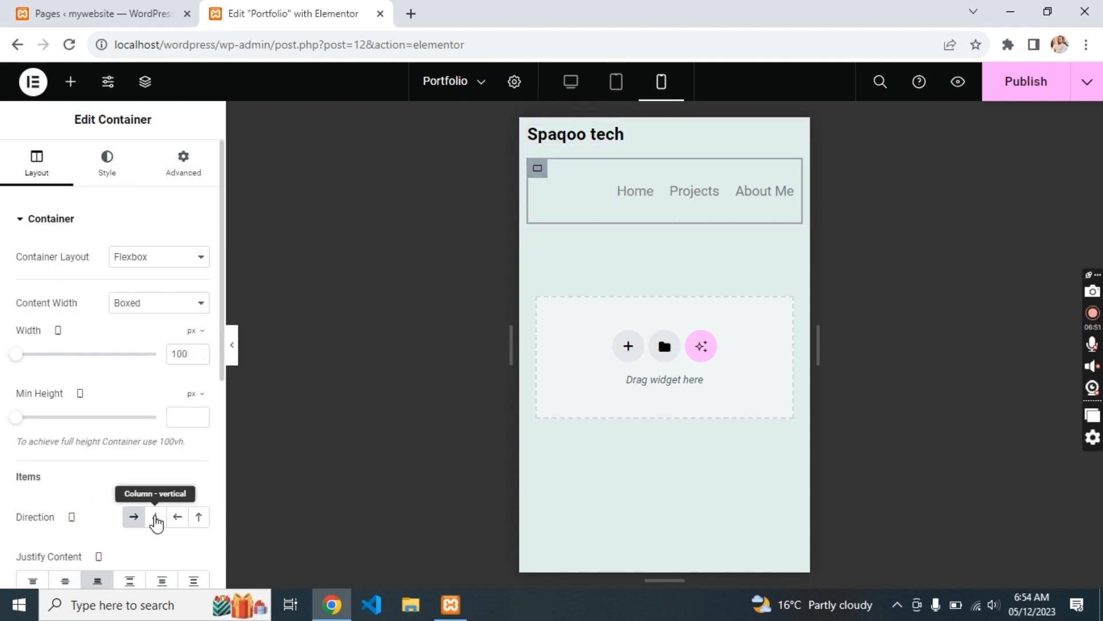
{"action": "left_click", "coordinate": [156, 517]}
{"action": "left_click", "coordinate": [134, 516]}
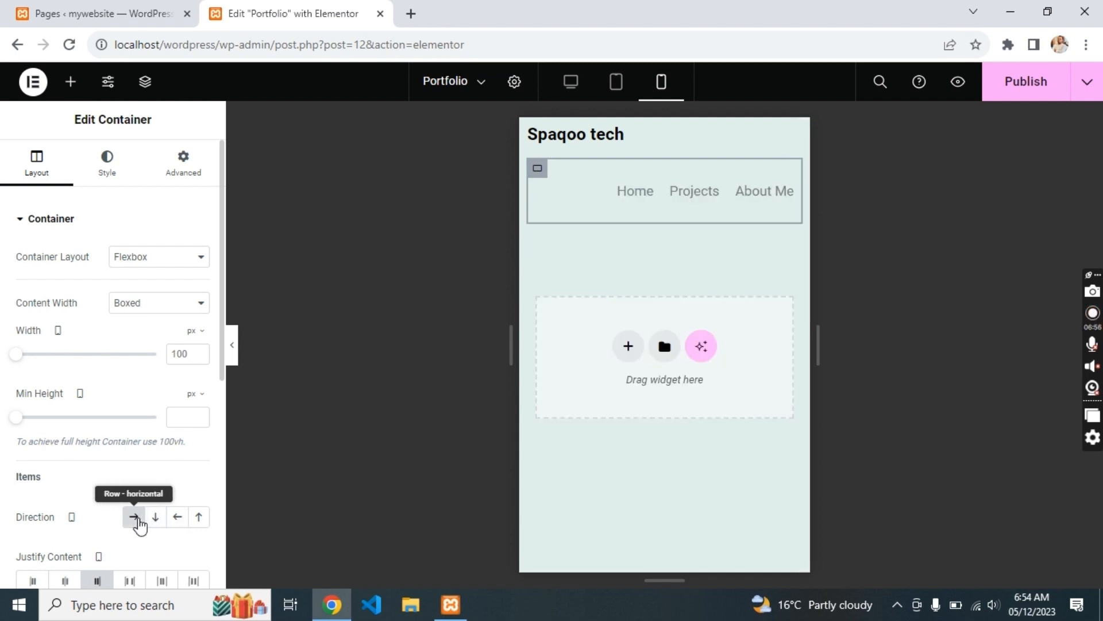
{"action": "left_click", "coordinate": [131, 581]}
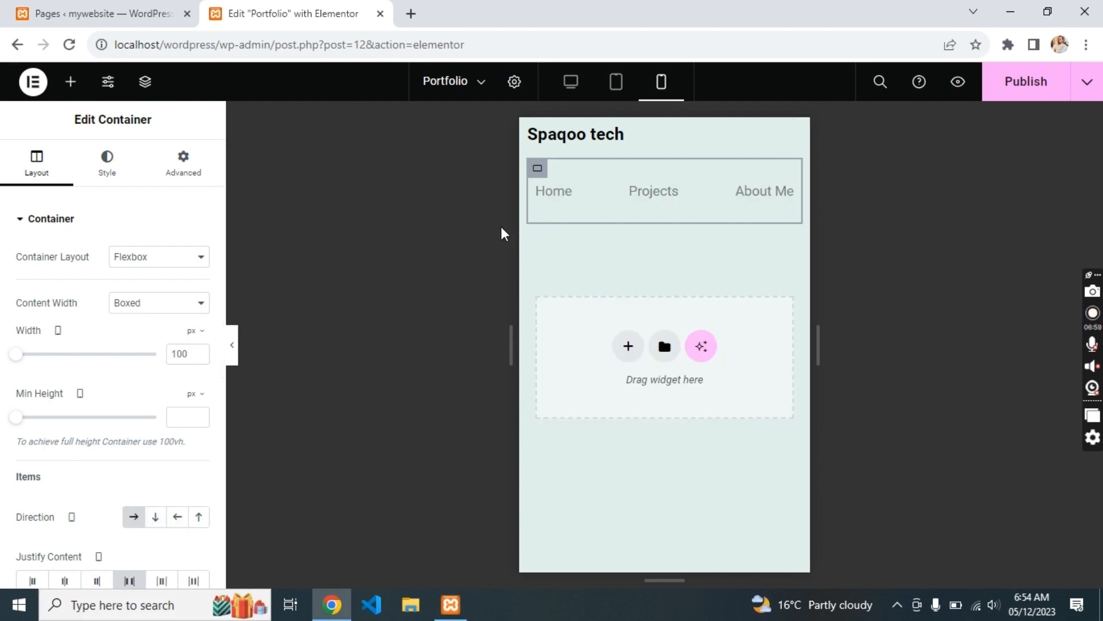
- Restore the accidentally deleted header, centre it on mobile, then return to desktop view
{"action": "left_click", "coordinate": [678, 128]}
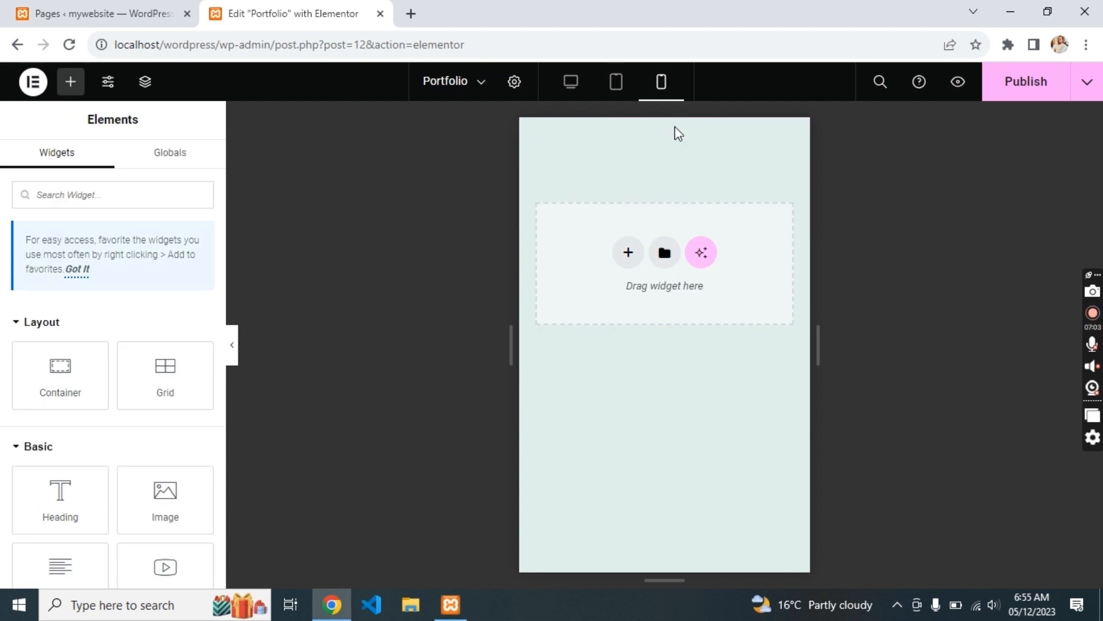
{"action": "key", "text": "ctrl+z"}
{"action": "left_click", "coordinate": [665, 131]}
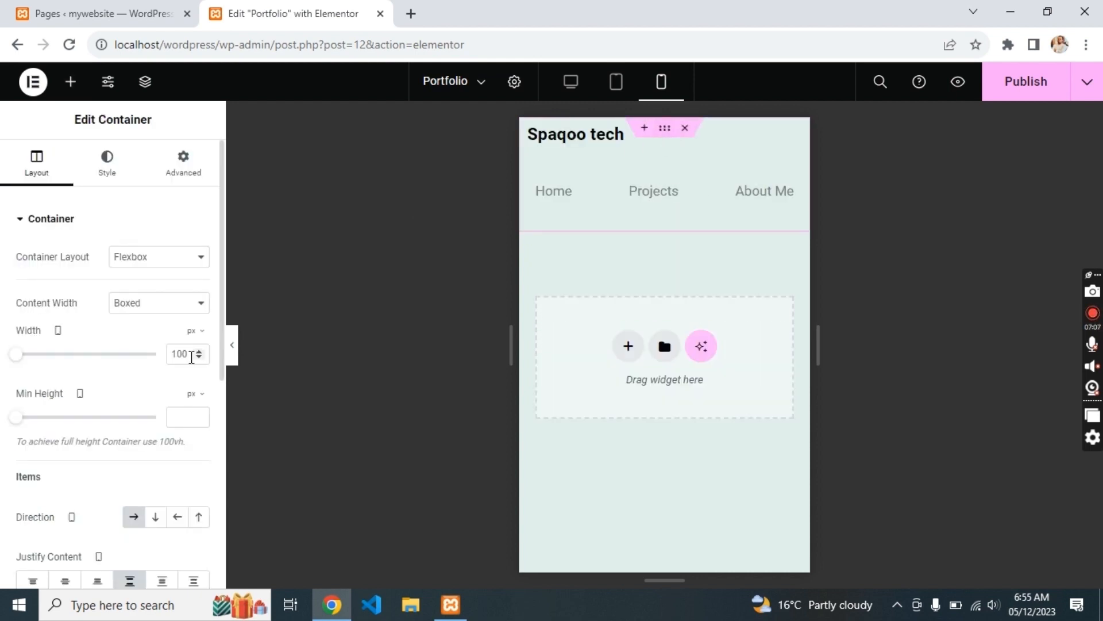
{"action": "left_click", "coordinate": [68, 581]}
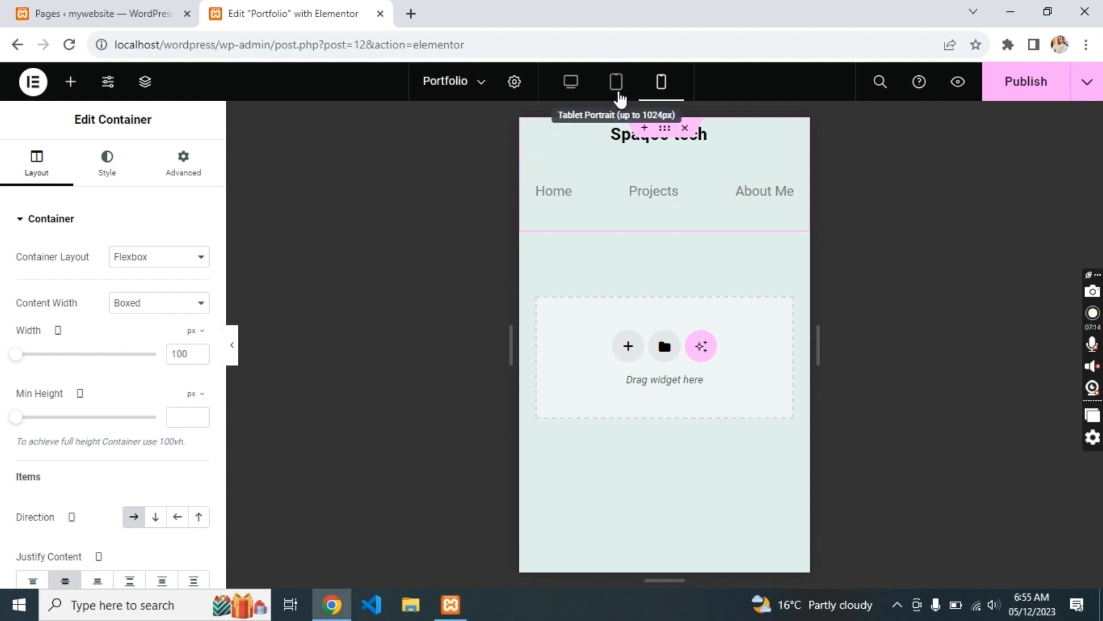
{"action": "left_click", "coordinate": [615, 84]}
{"action": "left_click", "coordinate": [571, 83]}
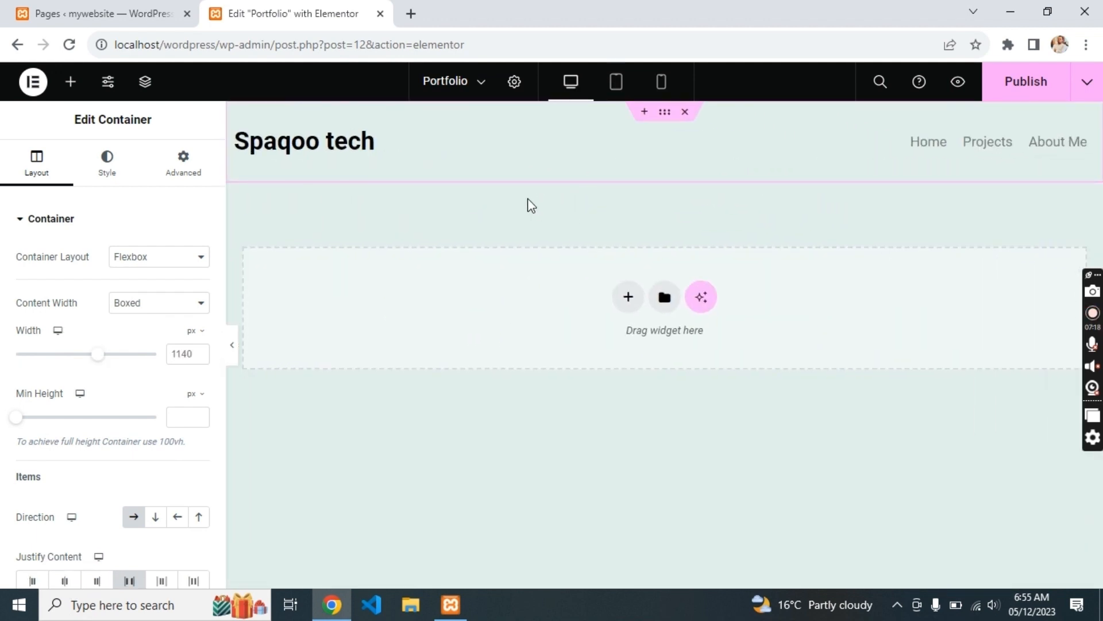
- Add a Flexbox single-column section below the header with a nested container duplicated once
{"action": "left_click", "coordinate": [628, 298]}
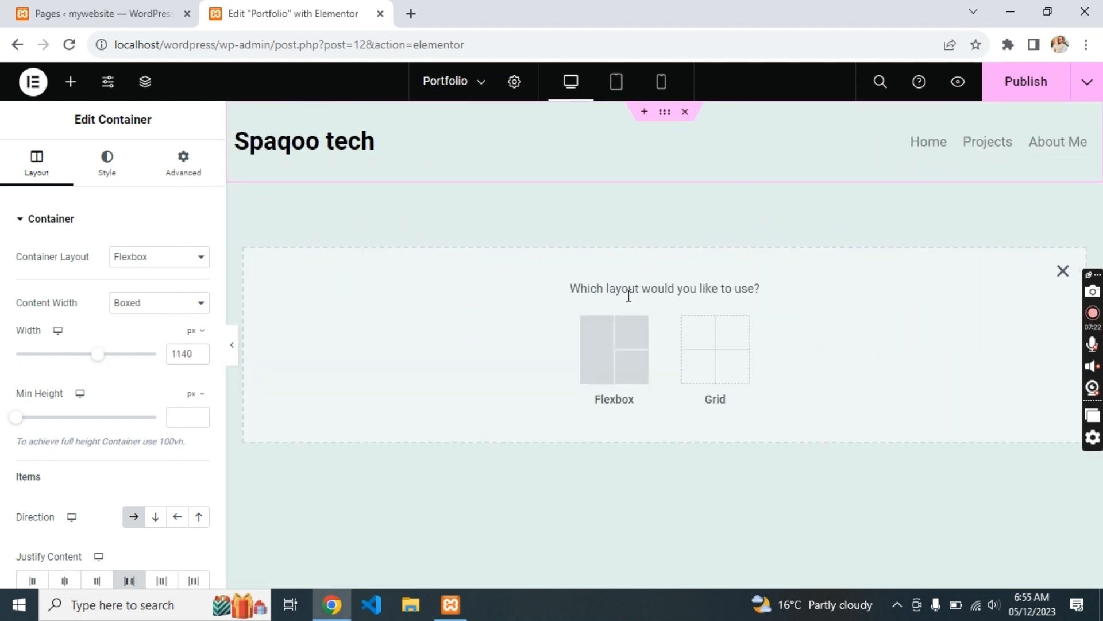
{"action": "left_click", "coordinate": [598, 339]}
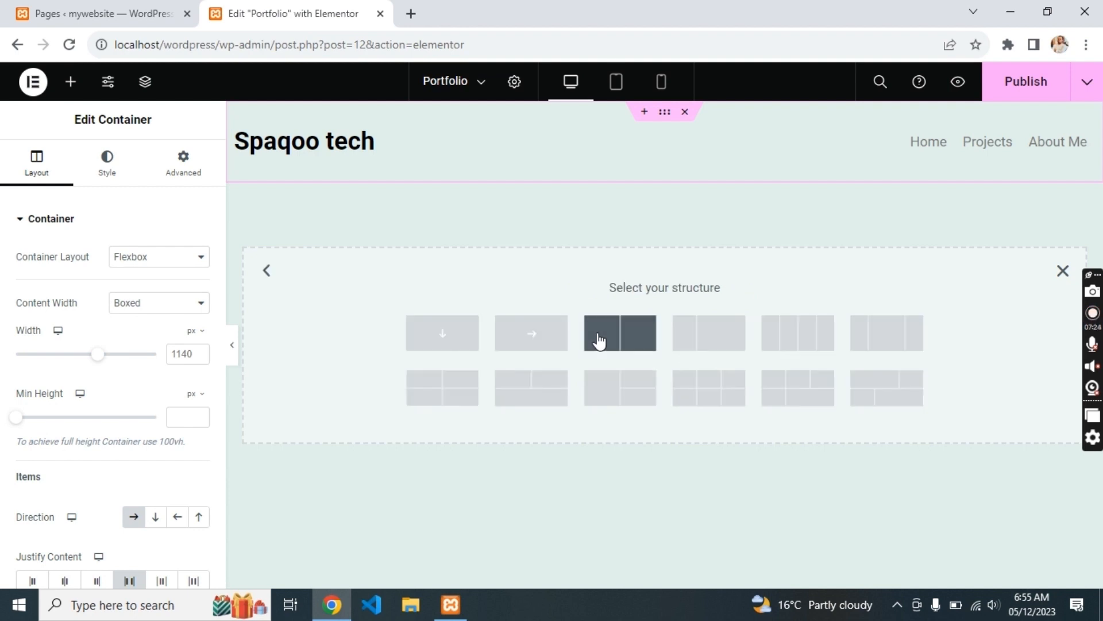
{"action": "left_click", "coordinate": [444, 332]}
{"action": "left_click", "coordinate": [521, 247]}
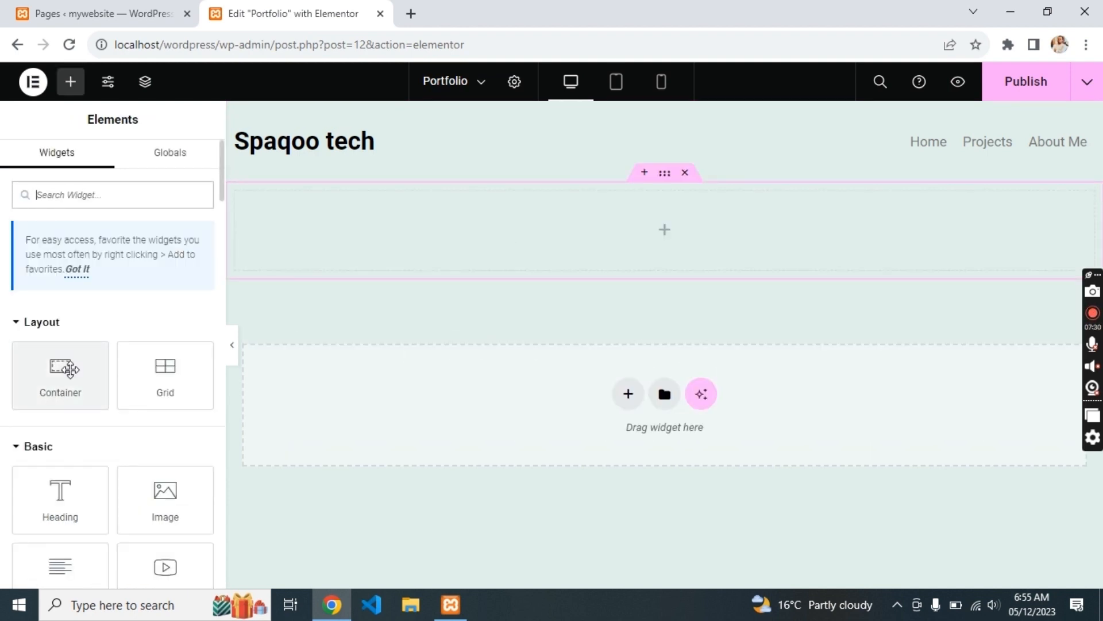
{"action": "left_click_drag", "start_coordinate": [178, 300], "coordinate": [513, 230]}
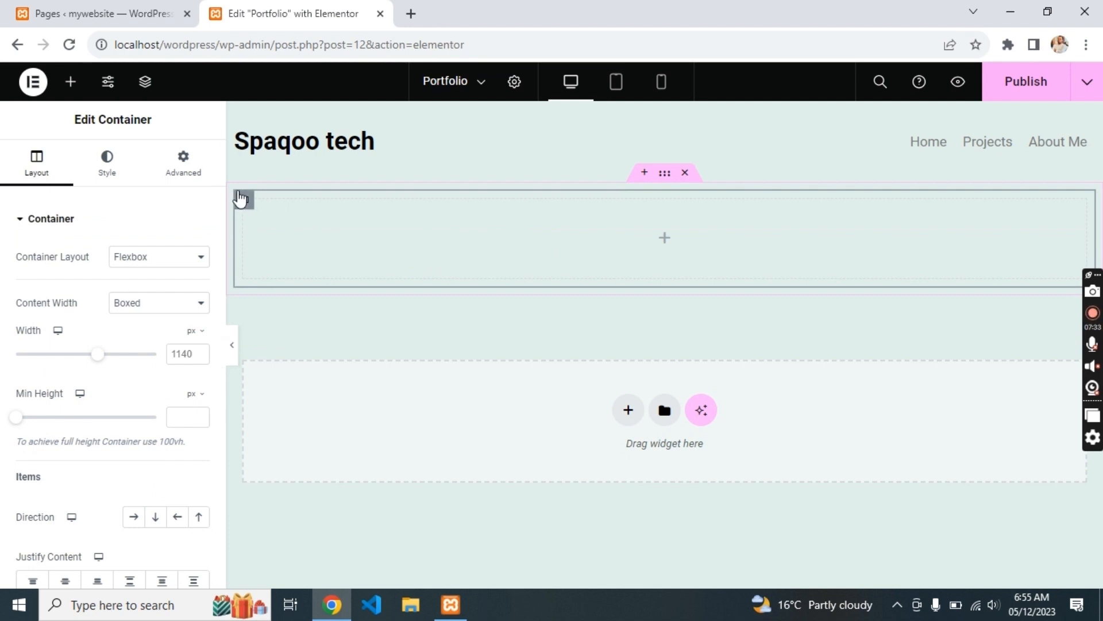
{"action": "key", "text": "ctrl+d"}
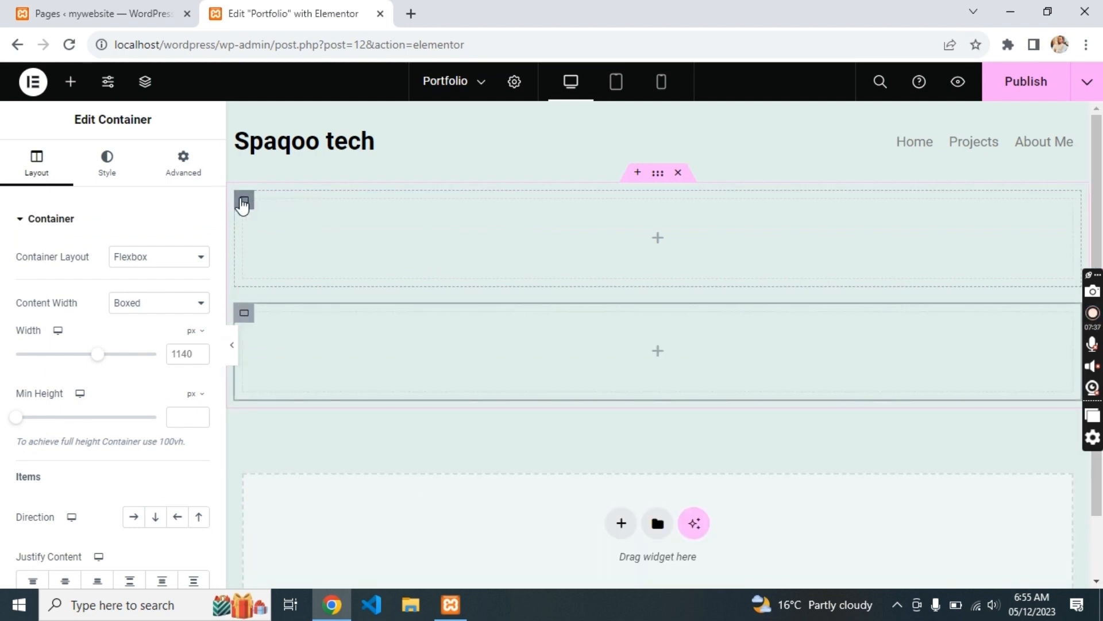
- Set the outer section's Direction to Row and drag an Image widget into the left column
{"action": "left_click", "coordinate": [658, 174]}
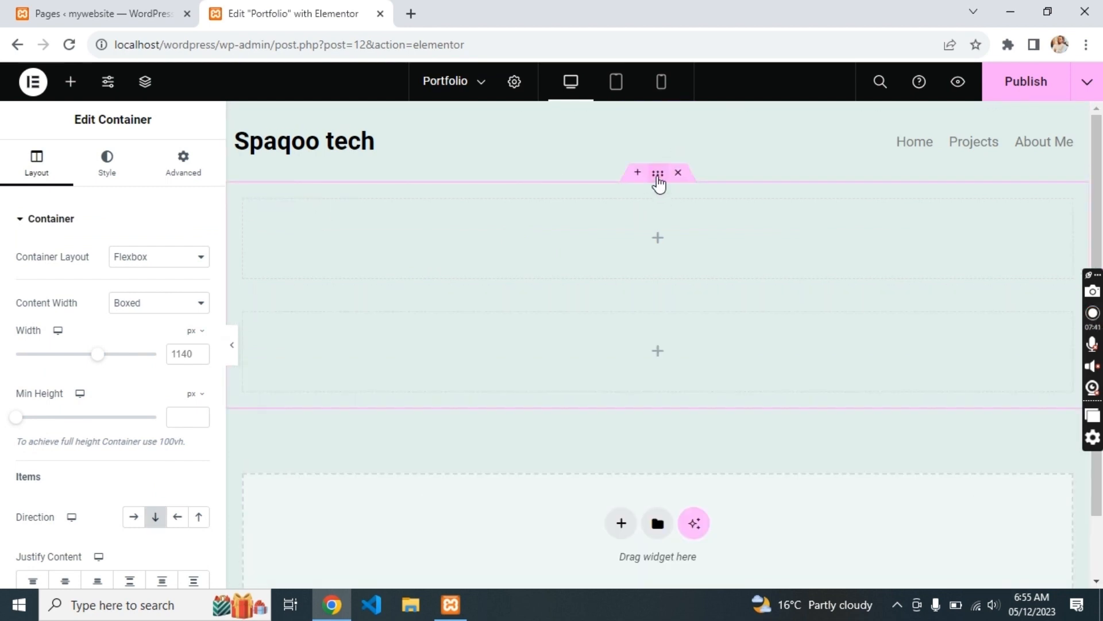
{"action": "left_click", "coordinate": [134, 517]}
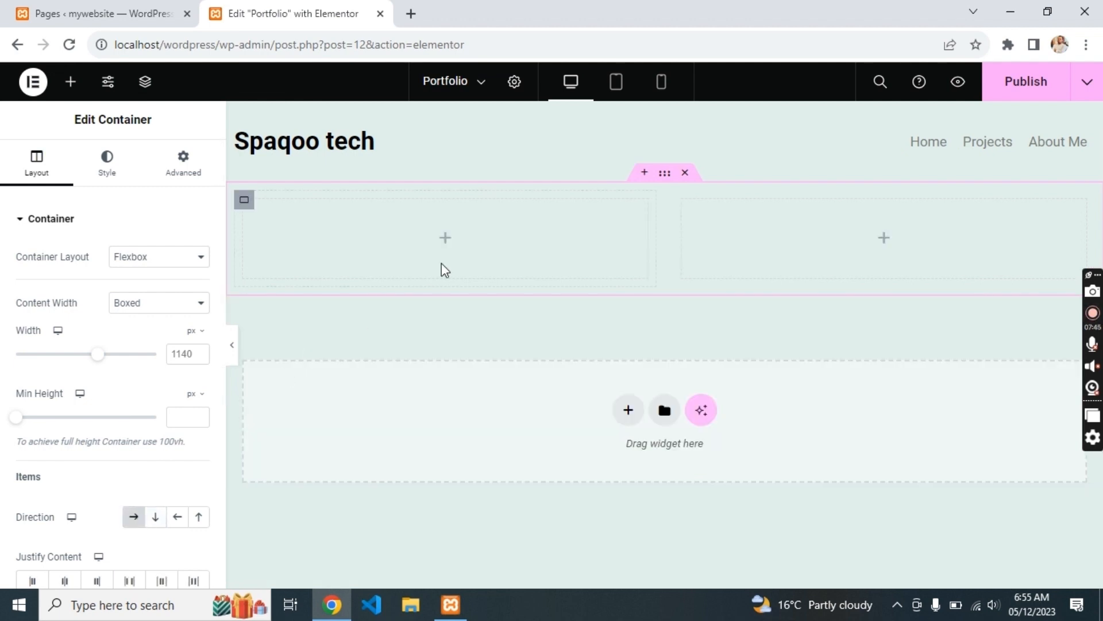
{"action": "left_click", "coordinate": [445, 237]}
{"action": "left_click_drag", "start_coordinate": [153, 485], "coordinate": [414, 224]}
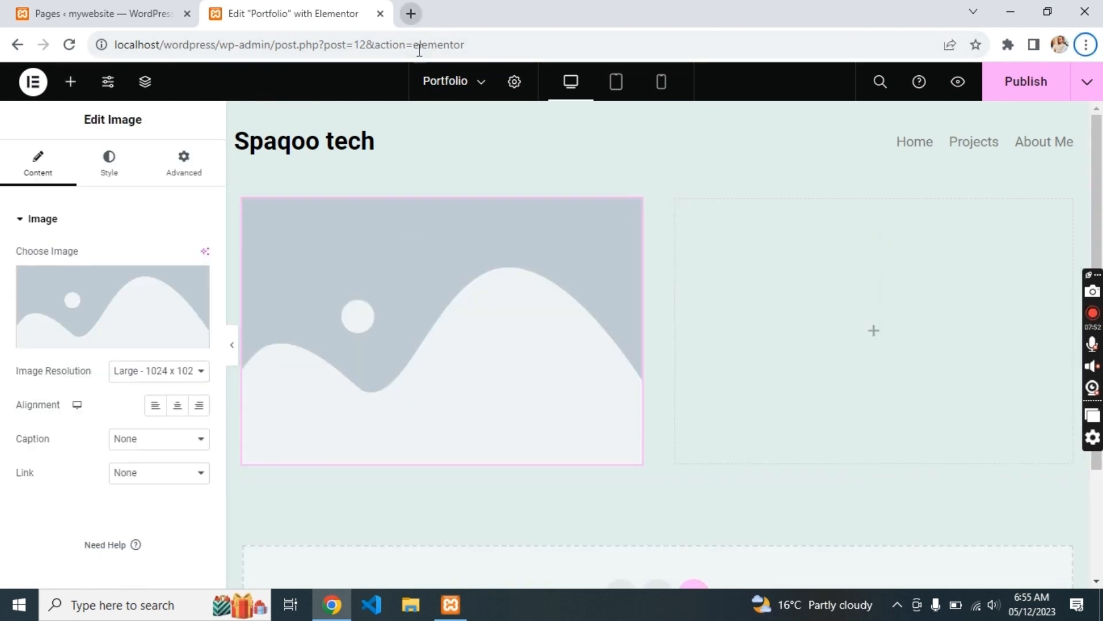
{"action": "scroll", "coordinate": [546, 126], "scroll_direction": "down", "scroll_amount": 1}
- Open an incognito window and load the live portfolio site on vercel.app
{"action": "key", "text": "ctrl+shift+n"}
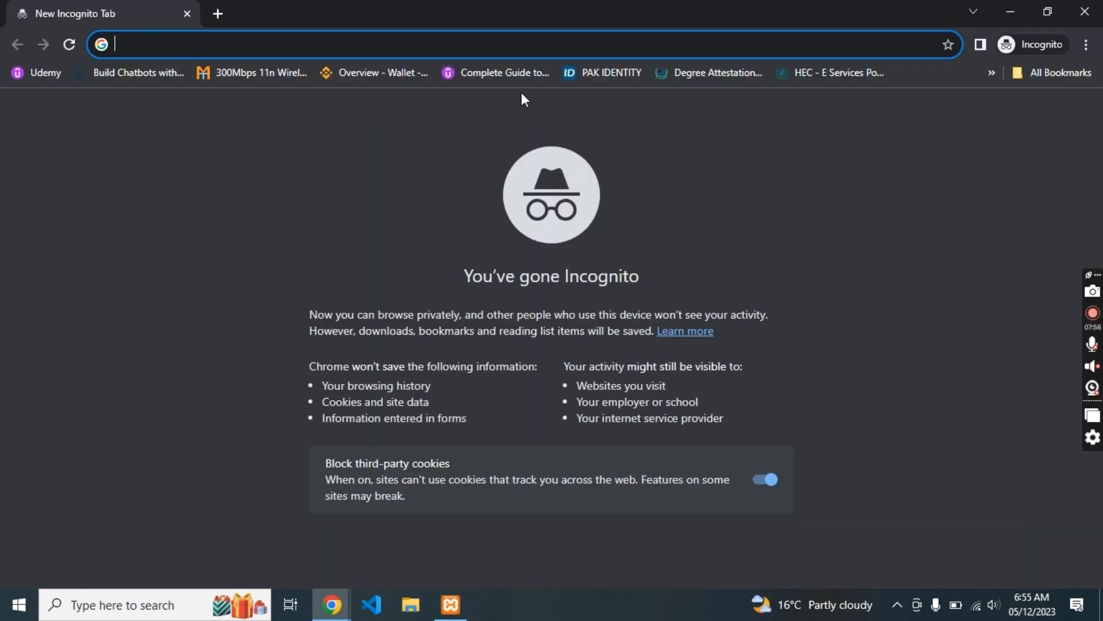
{"action": "type", "text": "muq"}
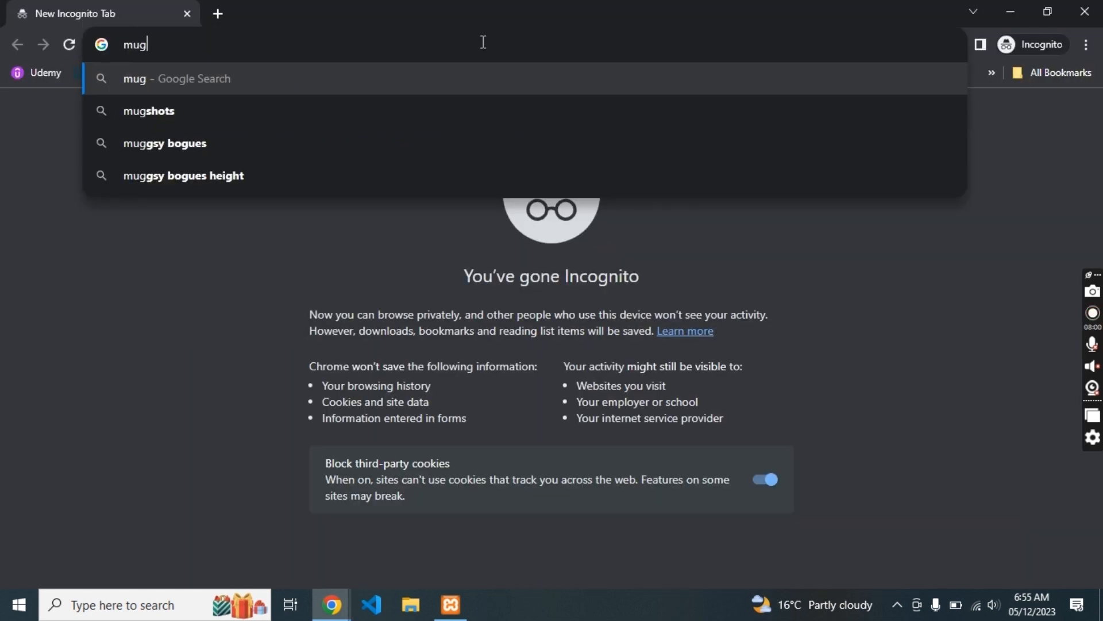
{"action": "key", "text": "BackSpace"}
{"action": "type", "text": "hammad-ali-spaqoo.verce"}
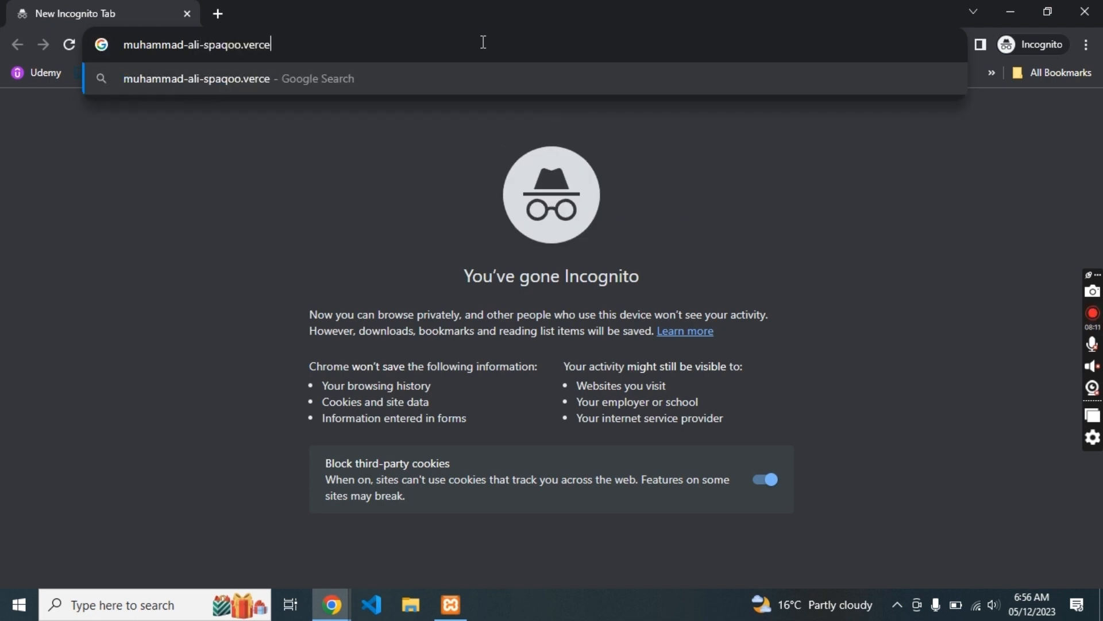
{"action": "type", "text": "l.app"}
{"action": "key", "text": "Return"}
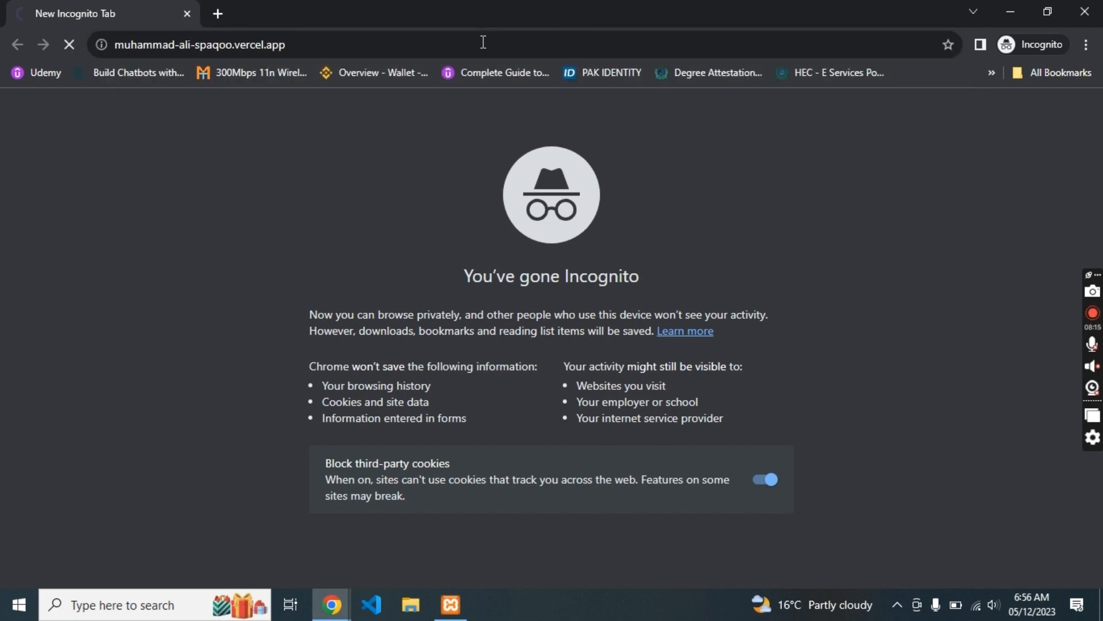
- Copy the profile photo's image address and switch back to the Elementor editor
{"action": "right_click", "coordinate": [245, 325]}
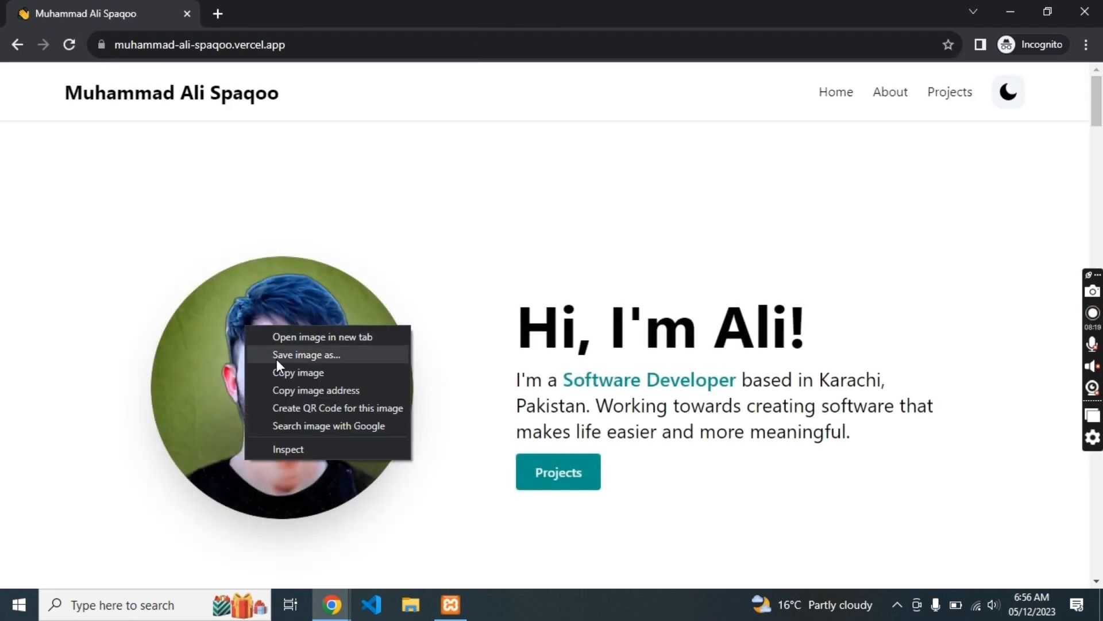
{"action": "left_click", "coordinate": [295, 391]}
{"action": "key", "text": "alt+Tab"}
- Insert the round profile photo into the left column from its web address
{"action": "left_click", "coordinate": [153, 322]}
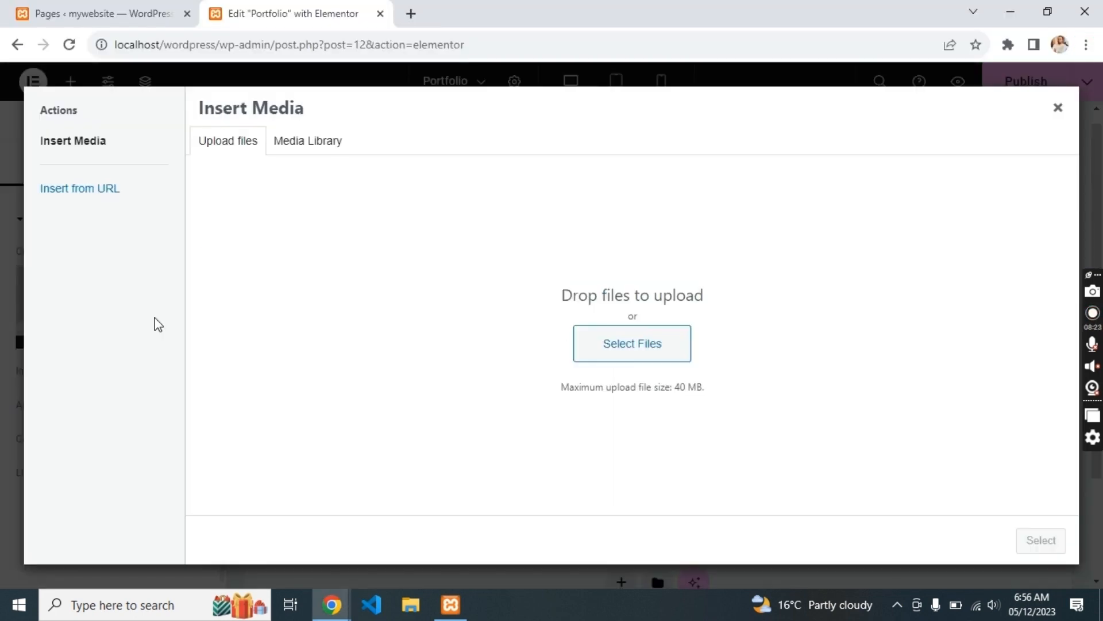
{"action": "left_click", "coordinate": [118, 192]}
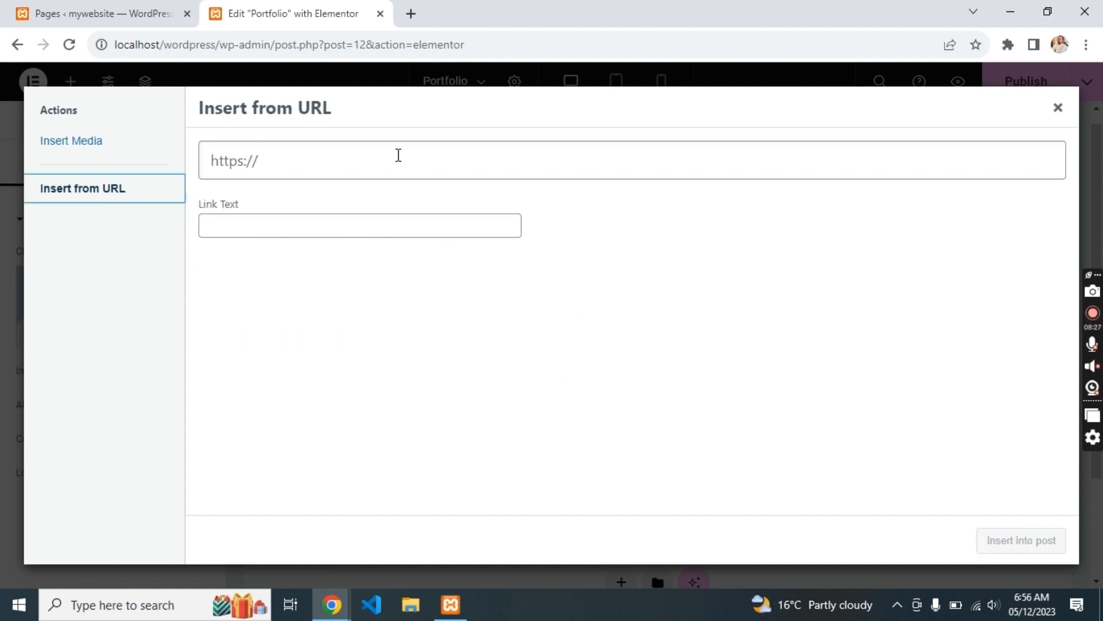
{"action": "left_click", "coordinate": [397, 155]}
{"action": "type", "text": "https://muhammad-ali-spaqoo.vercel.app/_next/image?url=%2Fheadshot.png&w=384&q=75"}
{"action": "left_click", "coordinate": [1011, 543]}
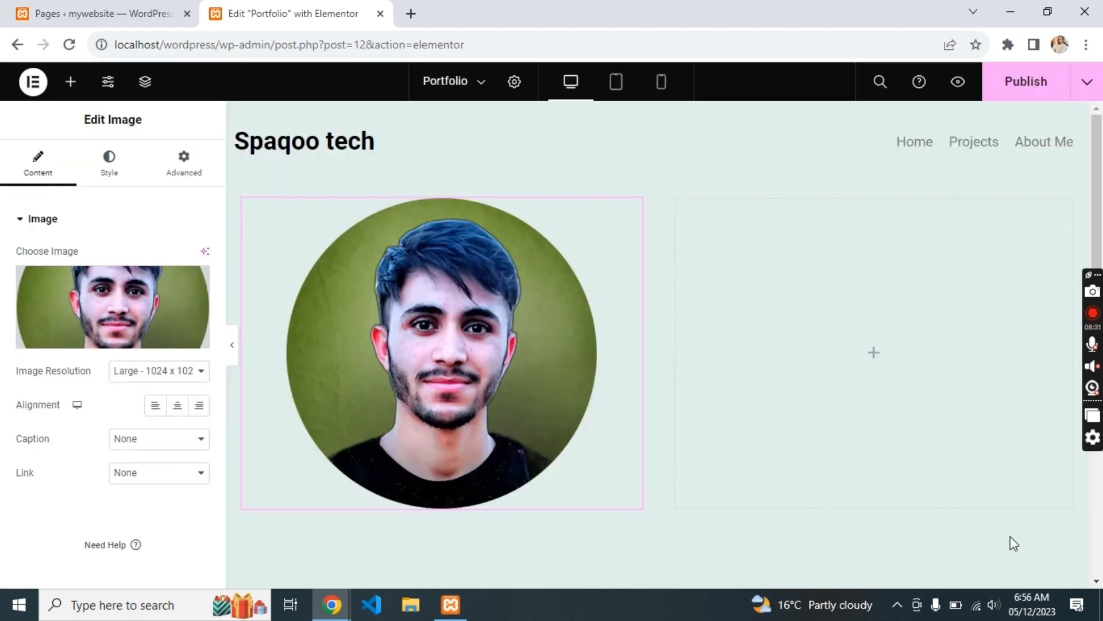
- Add the 'Hi, I'm Ali!' heading from the live site to the right column as an XXL H1
{"action": "key", "text": "alt+Tab"}
{"action": "triple_click", "coordinate": [755, 315]}
{"action": "key", "text": "ctrl+c"}
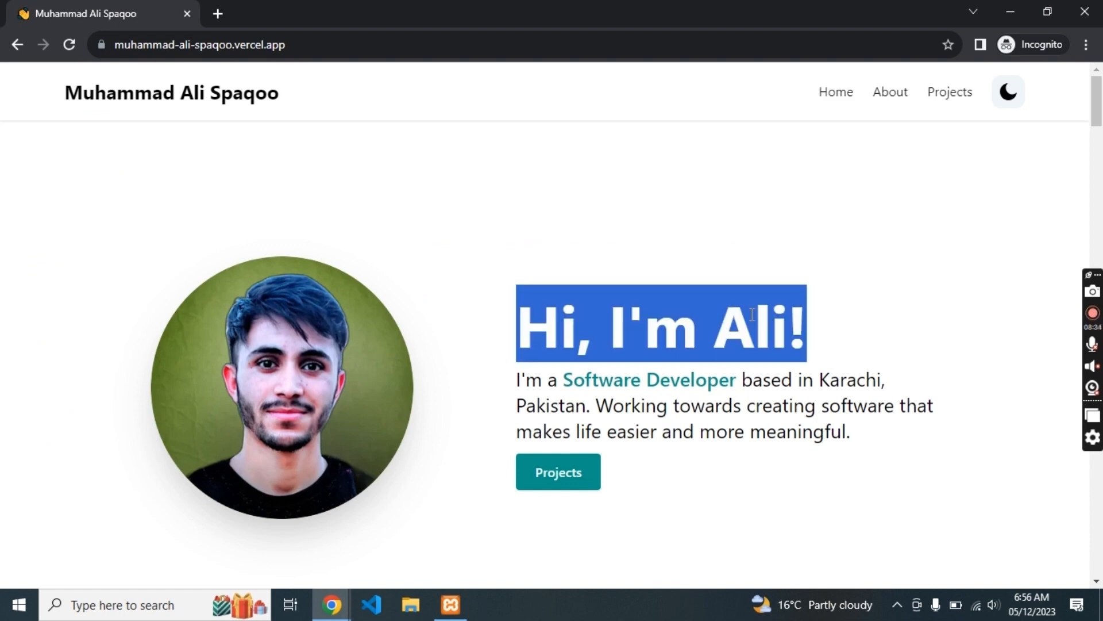
{"action": "key", "text": "alt+Tab"}
{"action": "left_click_drag", "start_coordinate": [68, 508], "coordinate": [754, 364]}
{"action": "triple_click", "coordinate": [153, 313]}
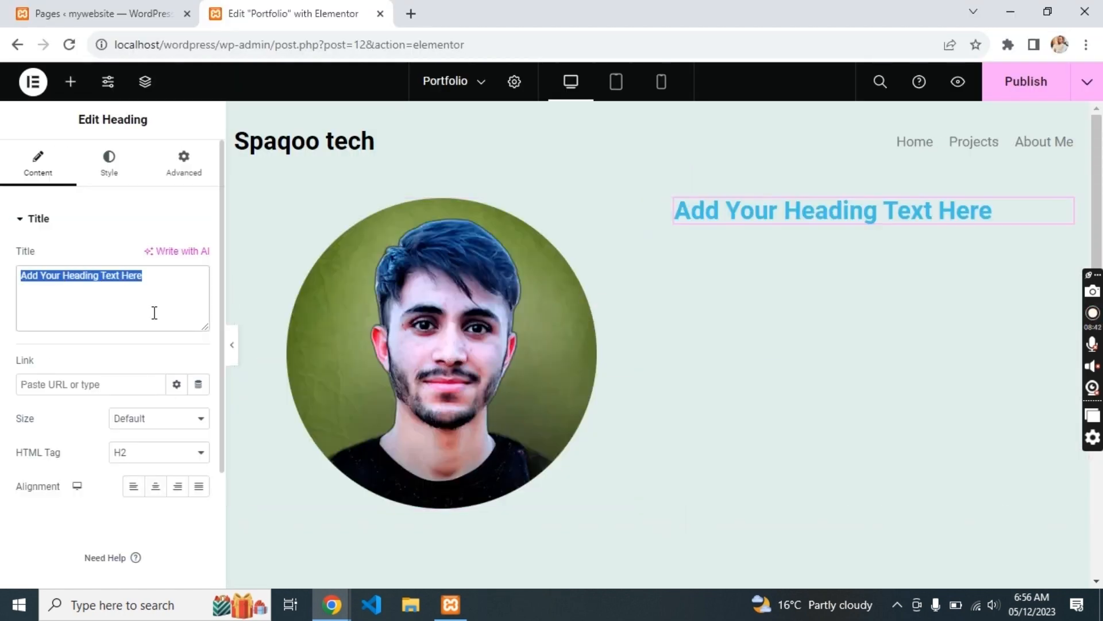
{"action": "key", "text": "ctrl+v"}
{"action": "left_click", "coordinate": [157, 466]}
{"action": "left_click", "coordinate": [160, 470]}
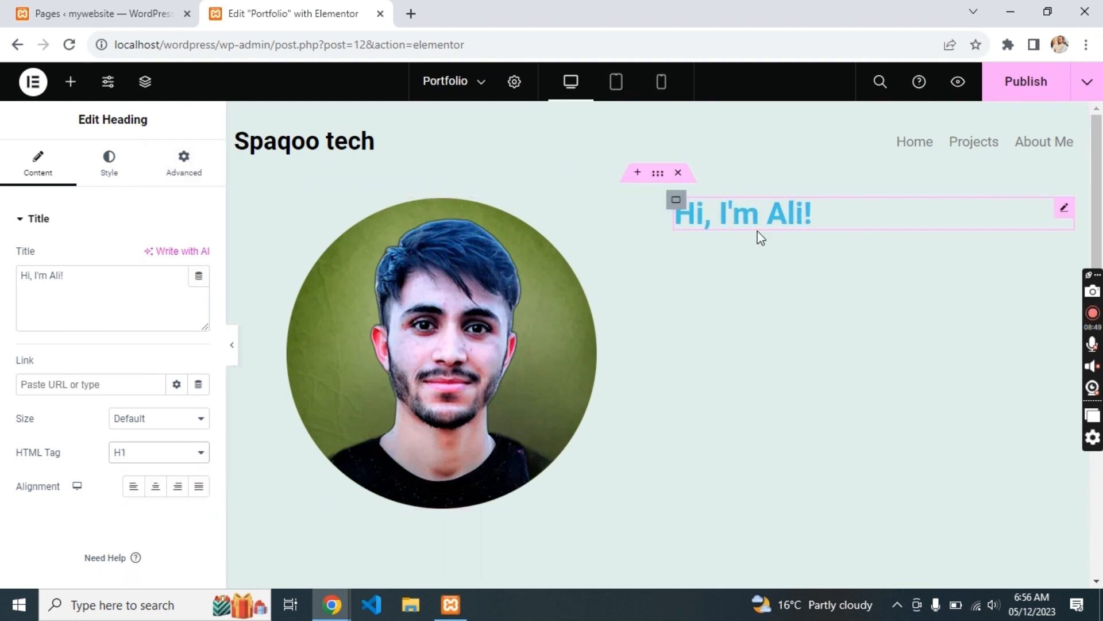
{"action": "left_click", "coordinate": [163, 415]}
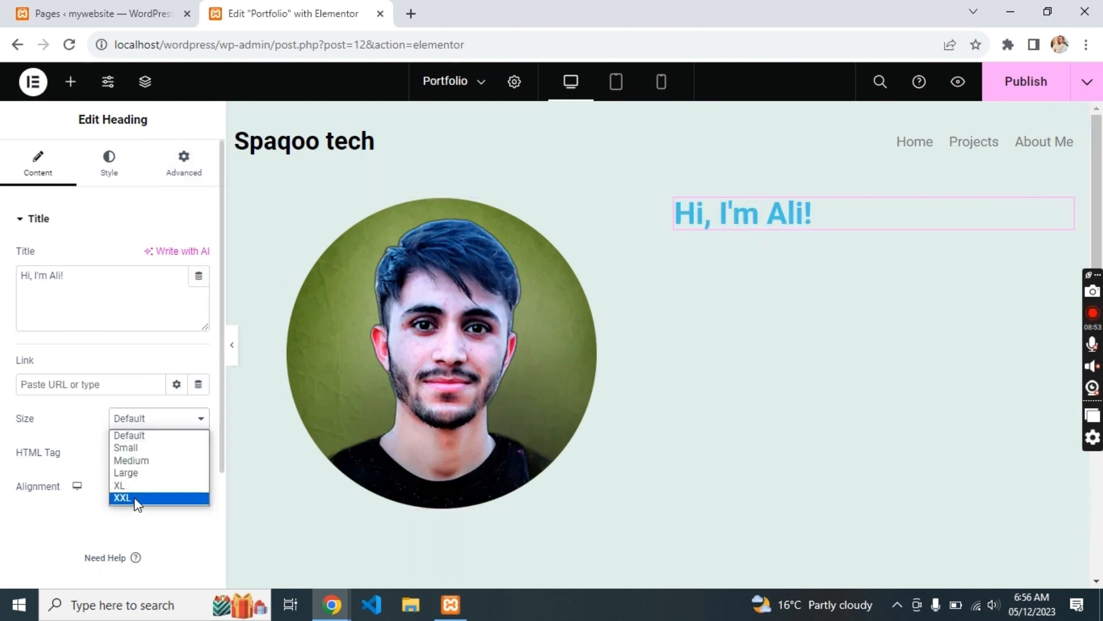
{"action": "left_click", "coordinate": [138, 501]}
- Copy the heading and intro paragraph text from the live portfolio site, then reselect the heading
{"action": "key", "text": "alt+Tab"}
{"action": "left_click", "coordinate": [784, 434]}
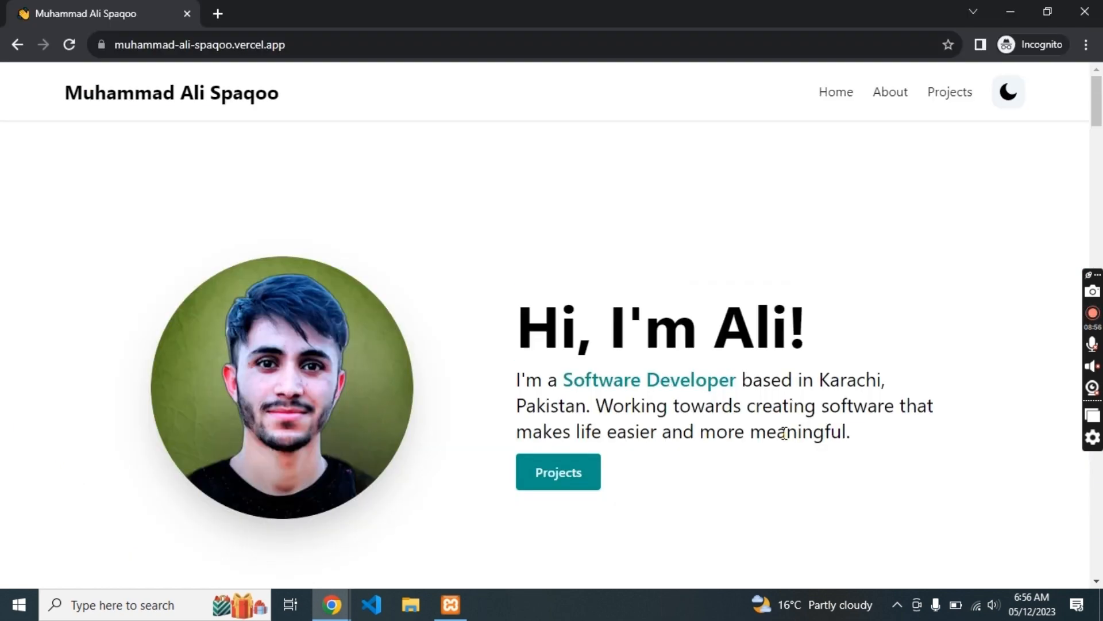
{"action": "left_click_drag", "start_coordinate": [851, 434], "coordinate": [518, 380]}
{"action": "key", "text": "ctrl+c"}
{"action": "key", "text": "alt+Tab"}
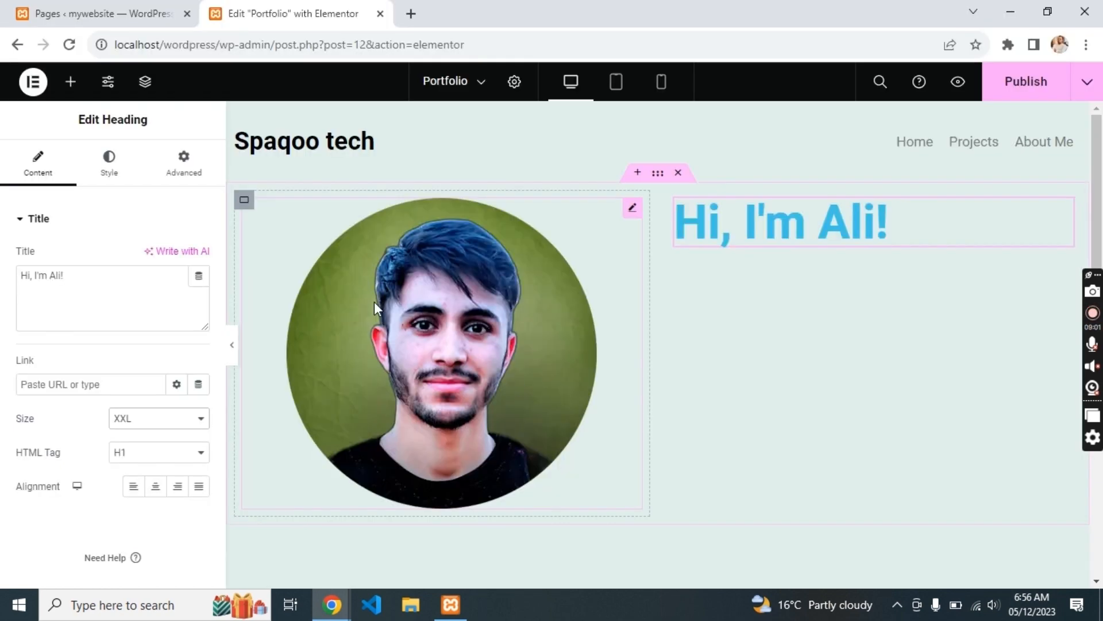
{"action": "left_click", "coordinate": [778, 243]}
- Duplicate the heading, paste the intro sentence into the copy, and make it a p tag
{"action": "key", "text": "ctrl+d"}
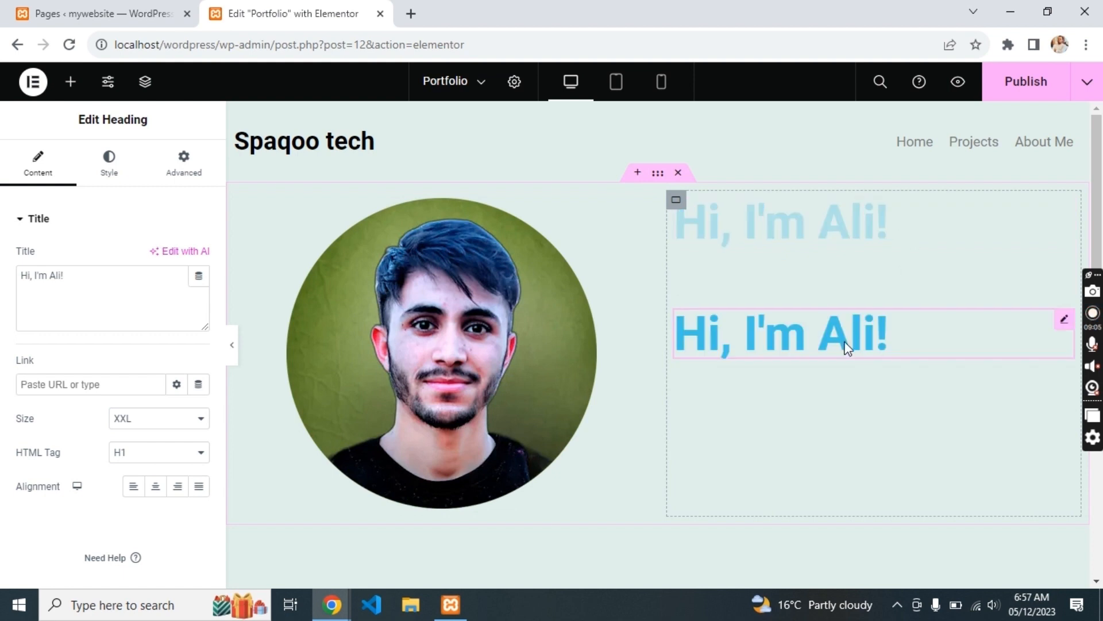
{"action": "triple_click", "coordinate": [146, 291]}
{"action": "key", "text": "ctrl+v"}
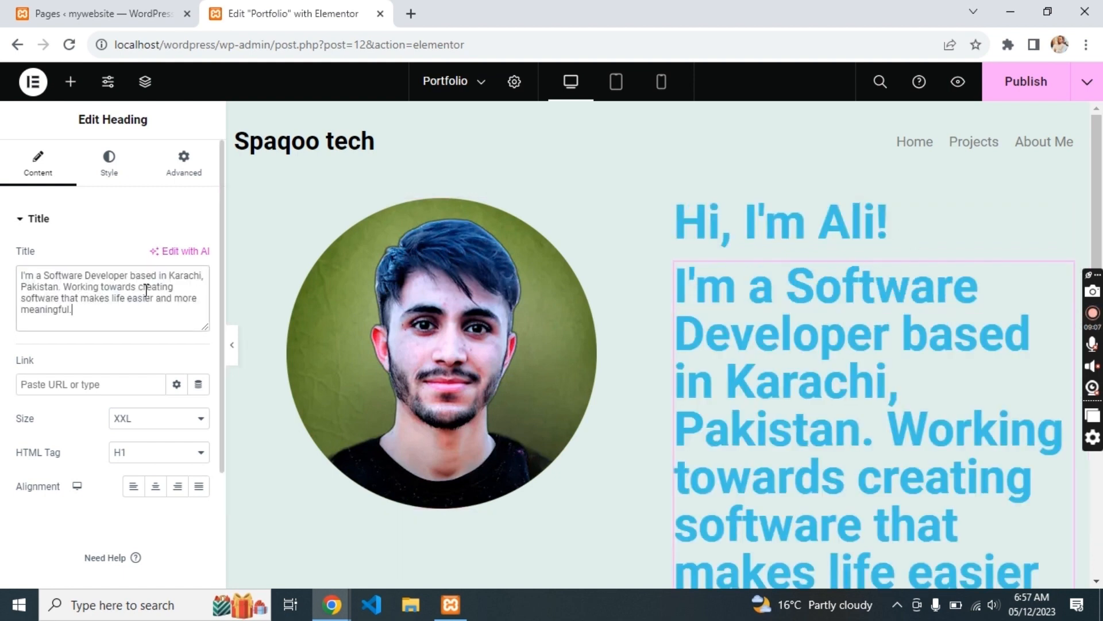
{"action": "left_click", "coordinate": [146, 424]}
{"action": "left_click", "coordinate": [141, 448]}
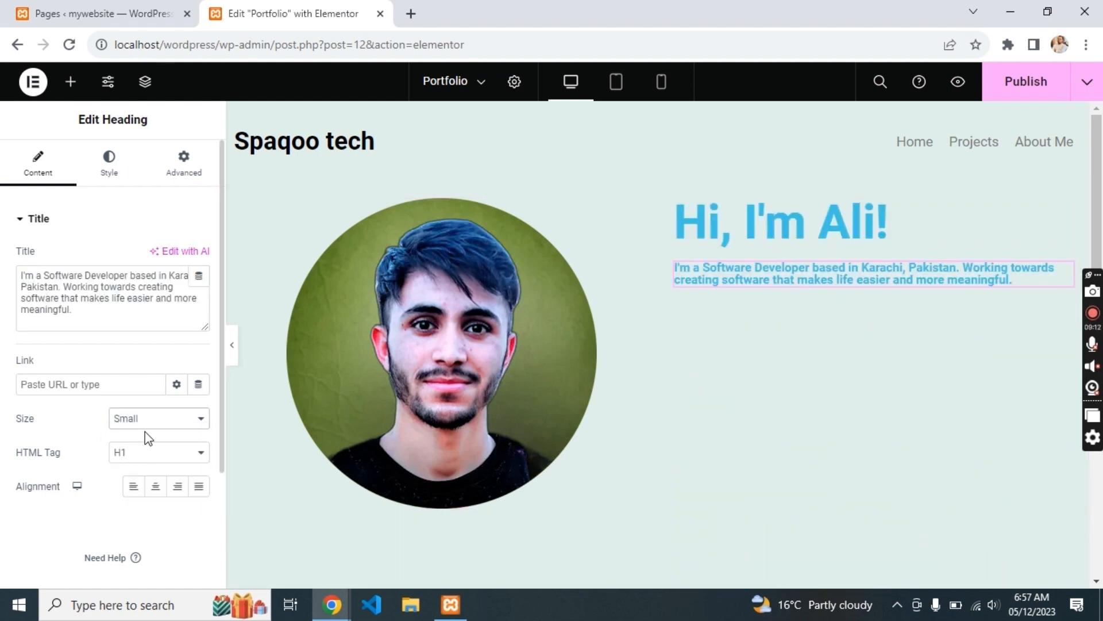
{"action": "left_click", "coordinate": [148, 452]}
{"action": "left_click", "coordinate": [138, 569]}
{"action": "left_click", "coordinate": [129, 424]}
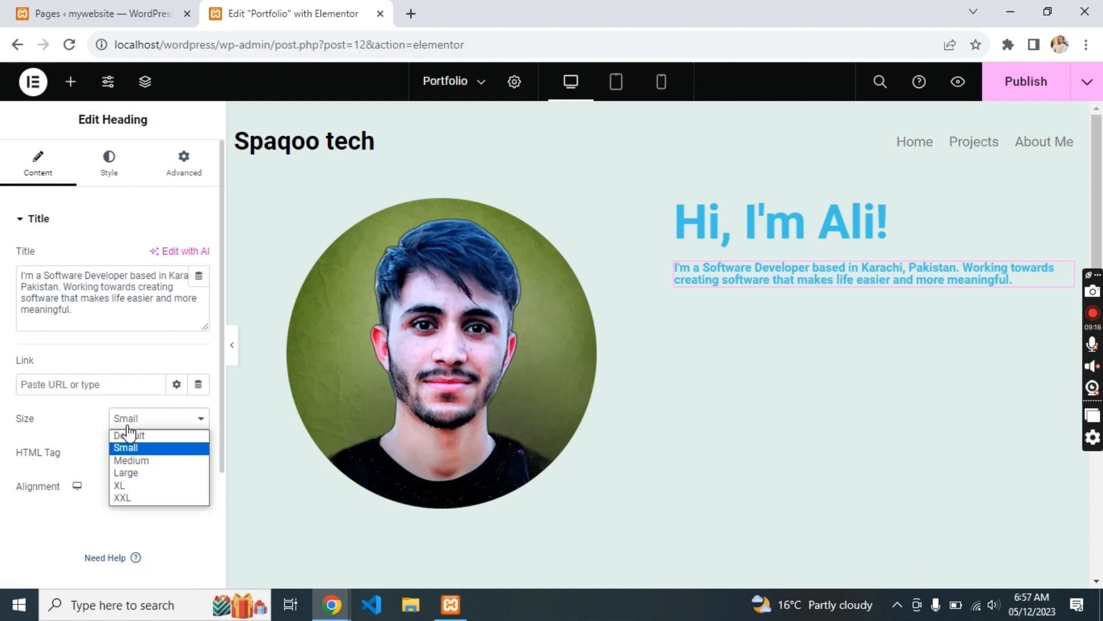
{"action": "left_click", "coordinate": [135, 439]}
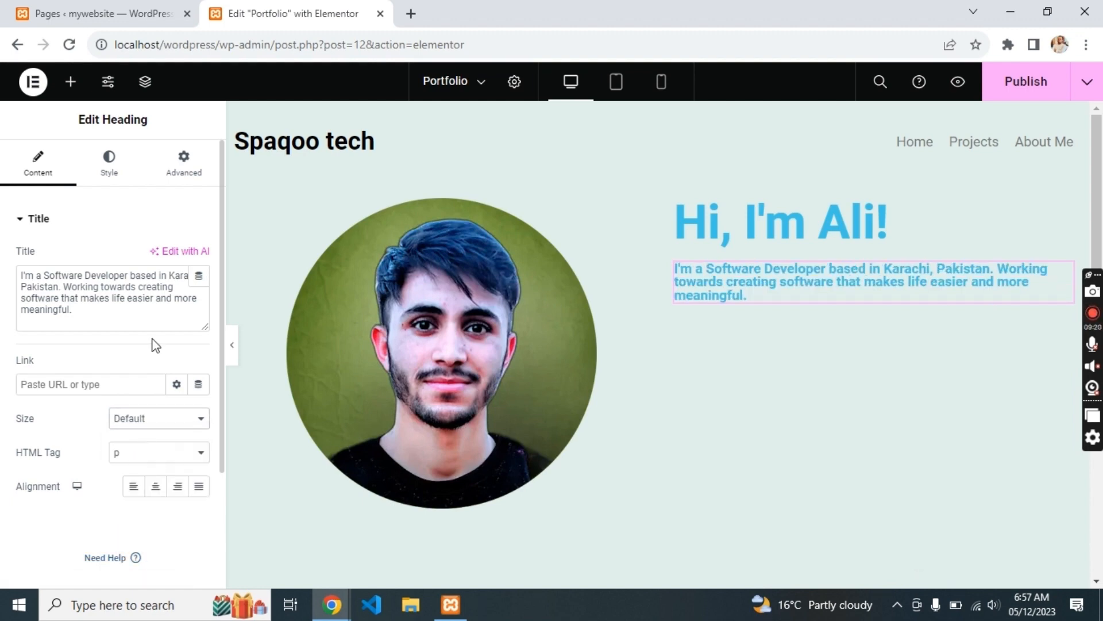
- Remove the bold from the intro paragraph and set its size to Large
{"action": "triple_click", "coordinate": [151, 311]}
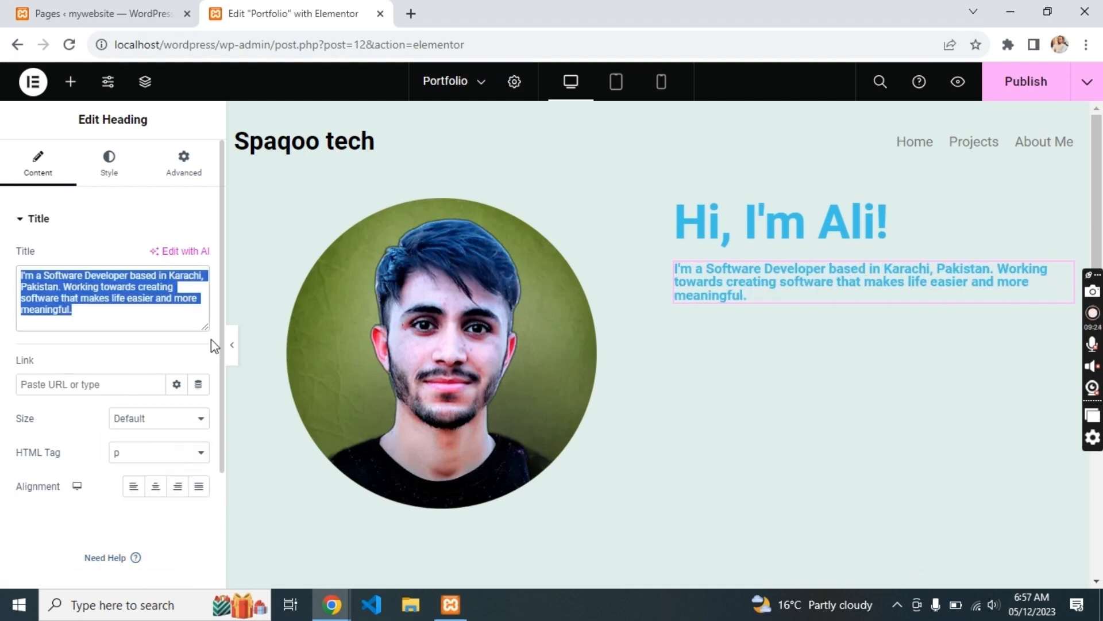
{"action": "triple_click", "coordinate": [704, 276]}
{"action": "key", "text": "ctrl+b"}
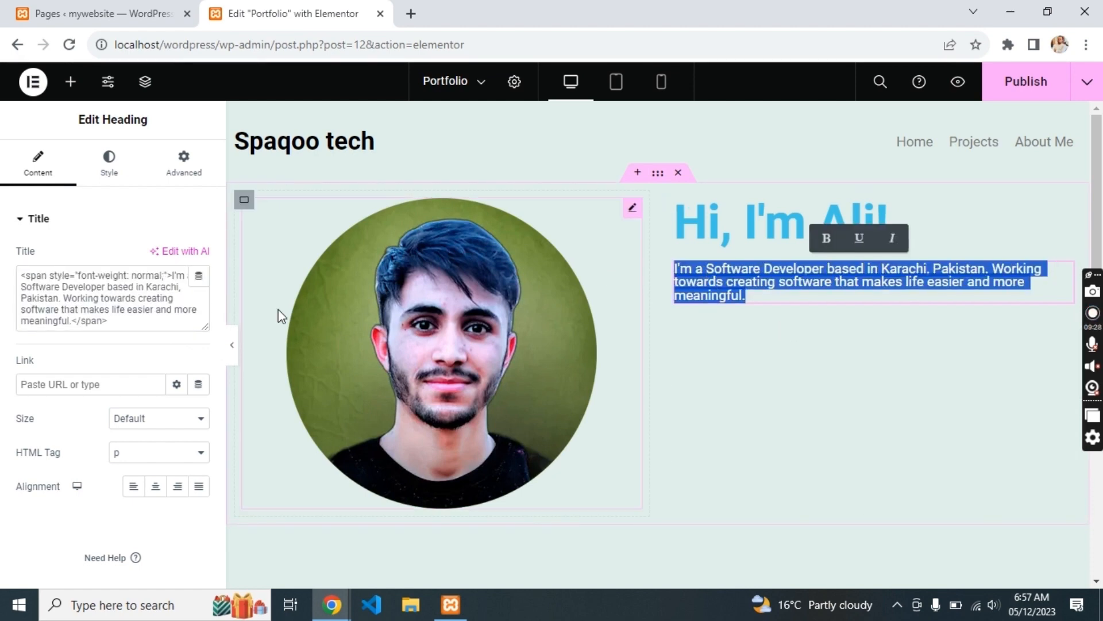
{"action": "left_click", "coordinate": [180, 419]}
{"action": "left_click", "coordinate": [159, 486]}
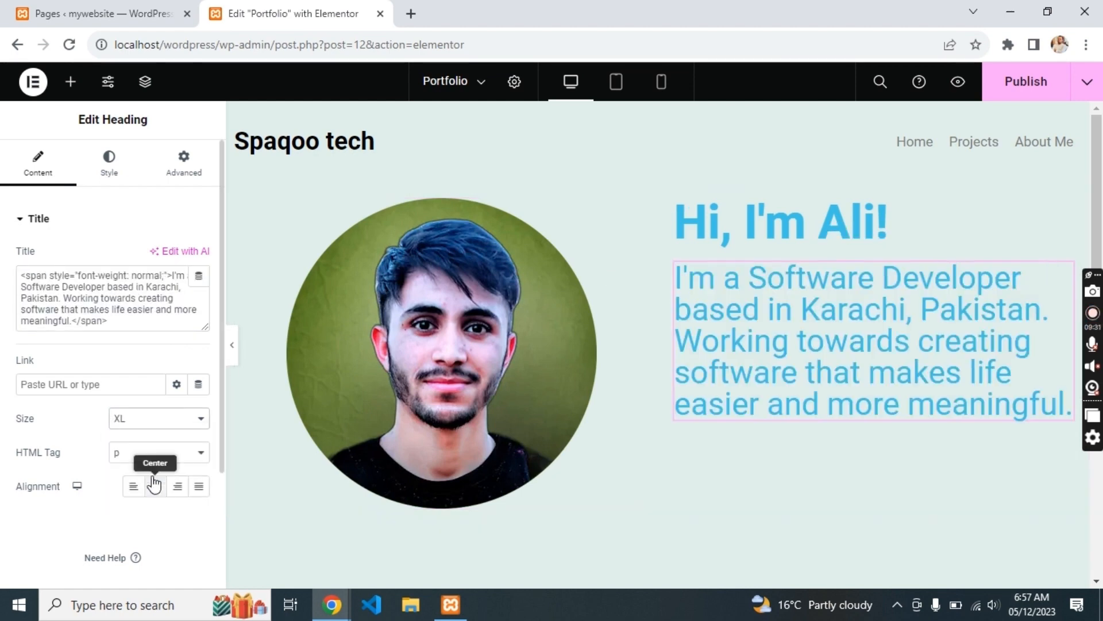
{"action": "left_click", "coordinate": [136, 420]}
{"action": "left_click", "coordinate": [141, 470]}
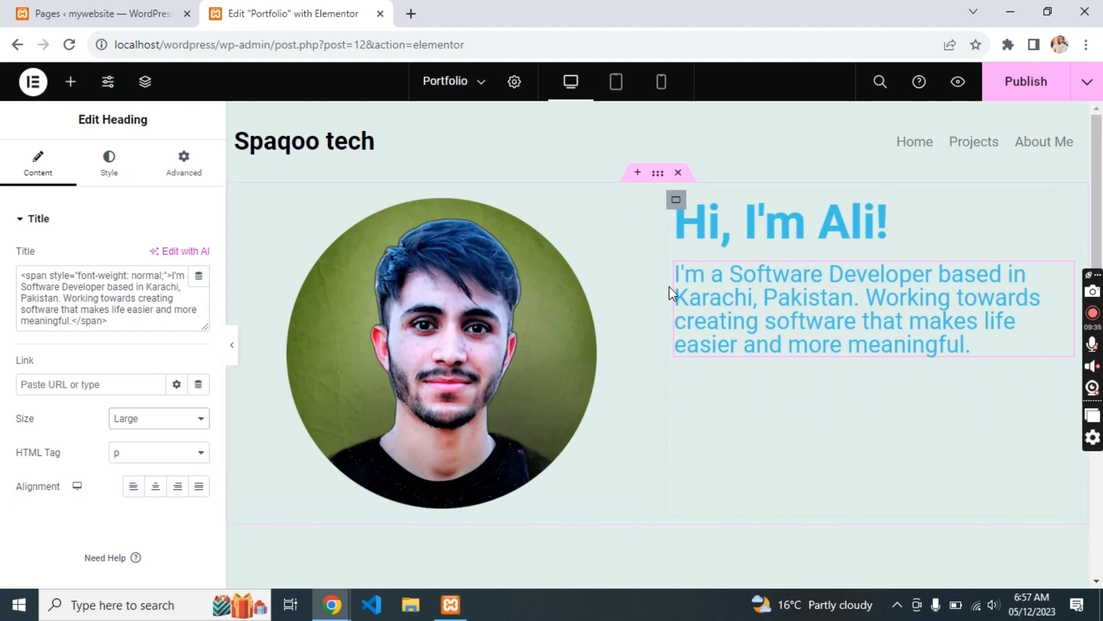
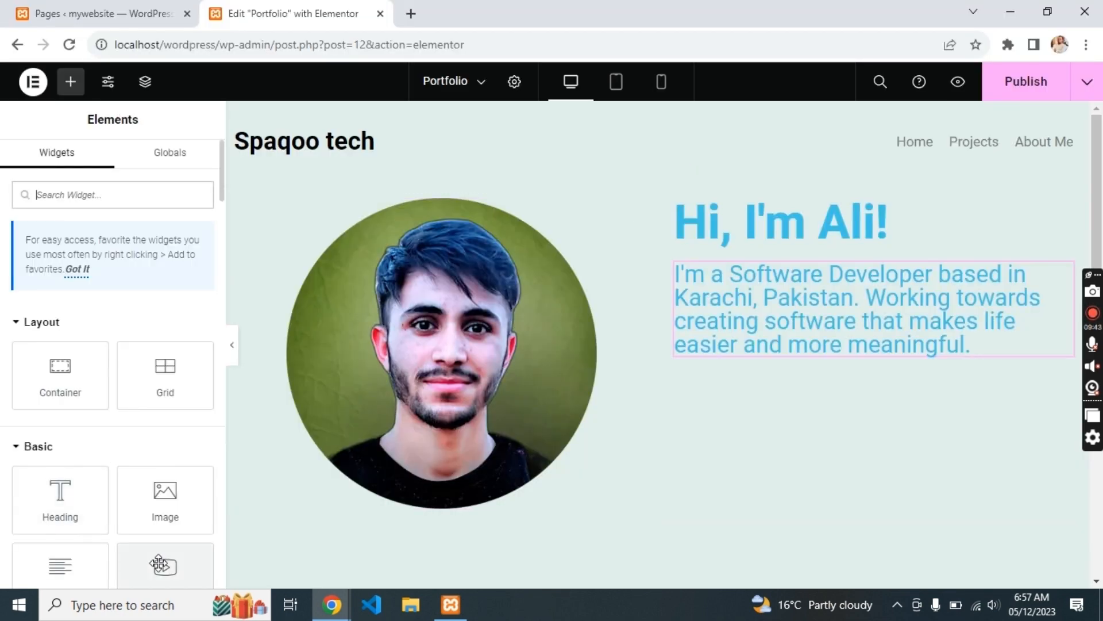
- Add a button labelled 'Projects' under the intro paragraph
{"action": "scroll", "coordinate": [115, 550], "scroll_direction": "down", "scroll_amount": 1}
{"action": "left_click_drag", "start_coordinate": [81, 544], "coordinate": [756, 339]}
{"action": "key", "text": "alt+Tab"}
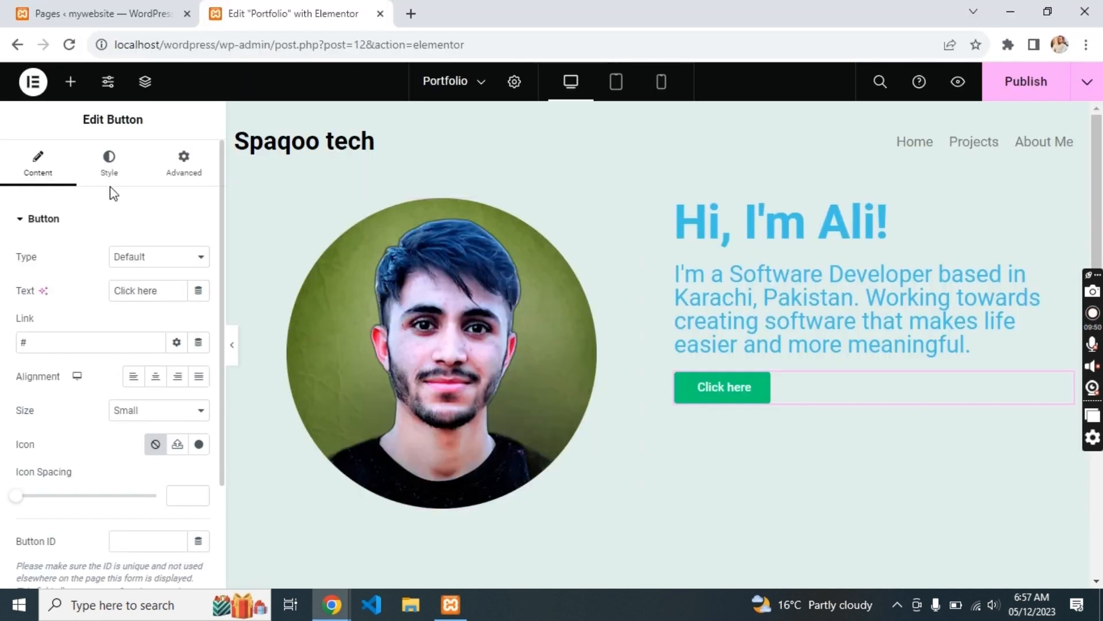
{"action": "type", "text": "Proj"}
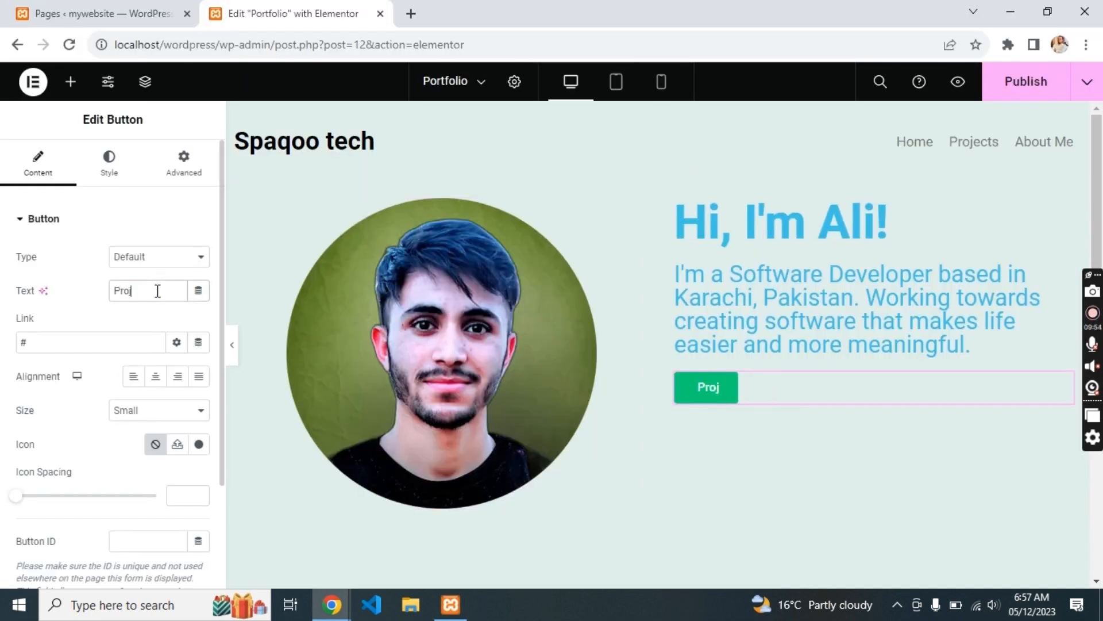
{"action": "type", "text": "ects"}
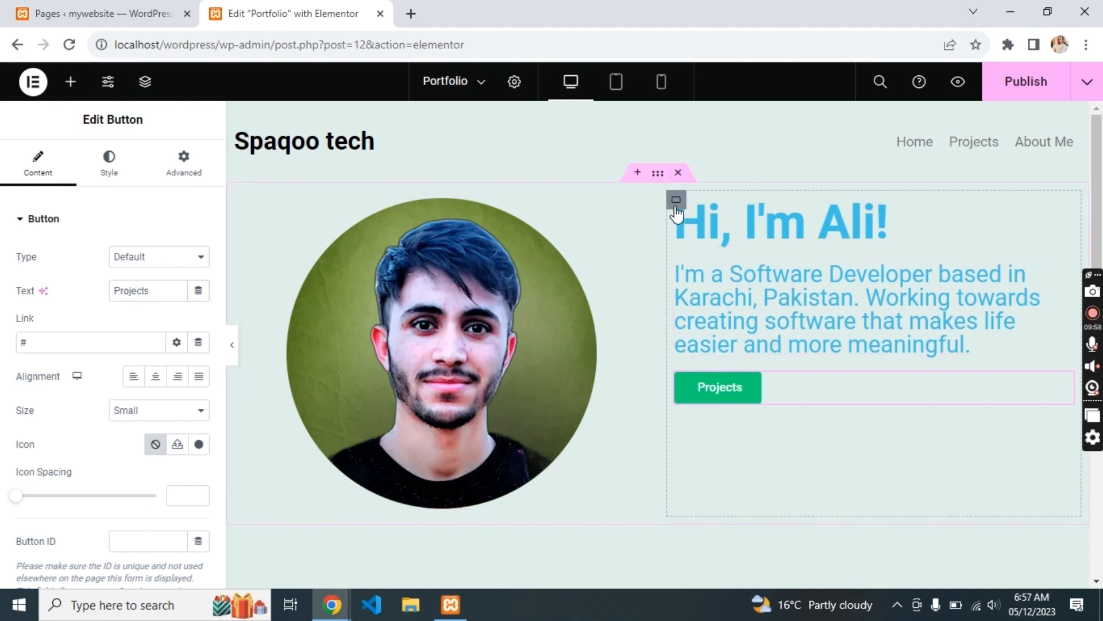
- Set the column's container Direction to Column and Justify Content to Center
{"action": "left_click", "coordinate": [676, 207]}
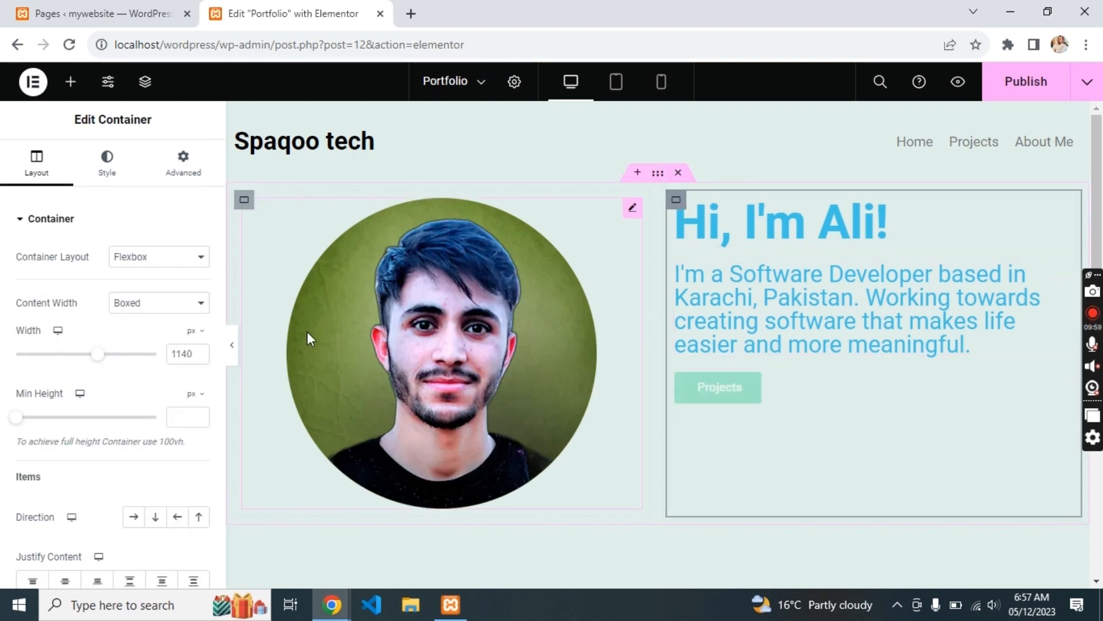
{"action": "left_click", "coordinate": [155, 516]}
{"action": "left_click", "coordinate": [65, 581]}
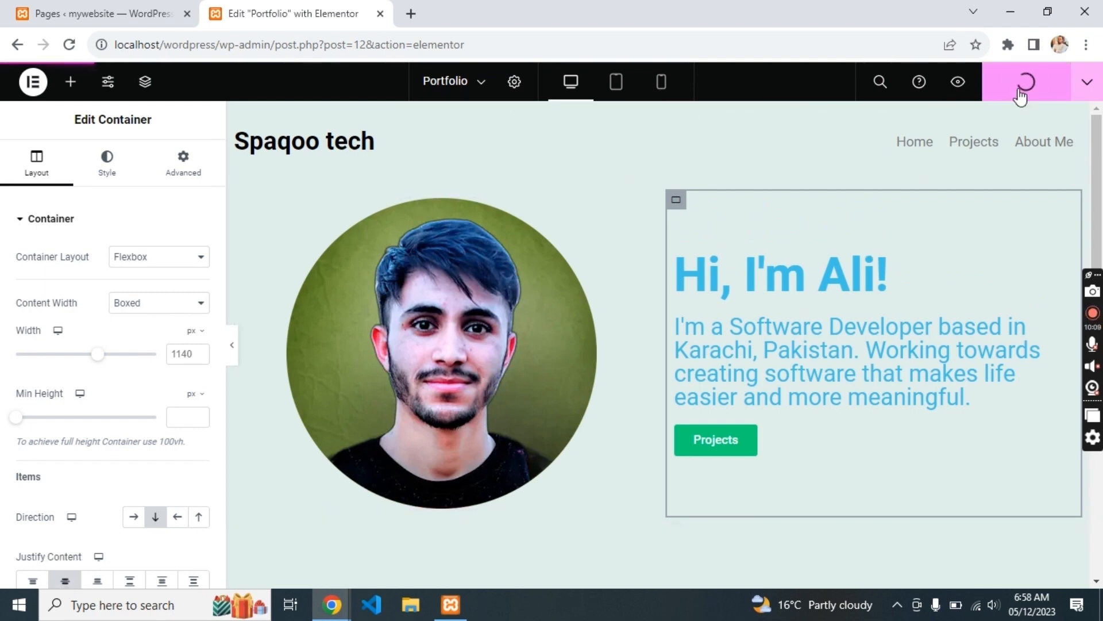
- Open the site homepage in a new tab and enter the Site Editor
{"action": "left_click", "coordinate": [198, 8]}
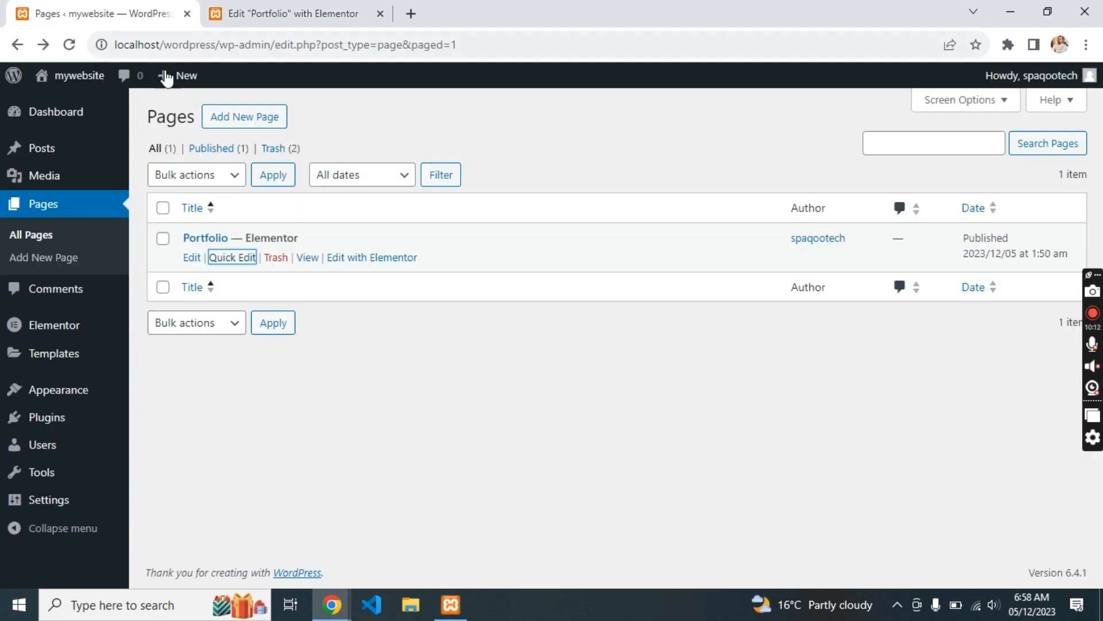
{"action": "middle_click", "coordinate": [52, 75]}
{"action": "left_click", "coordinate": [296, 7]}
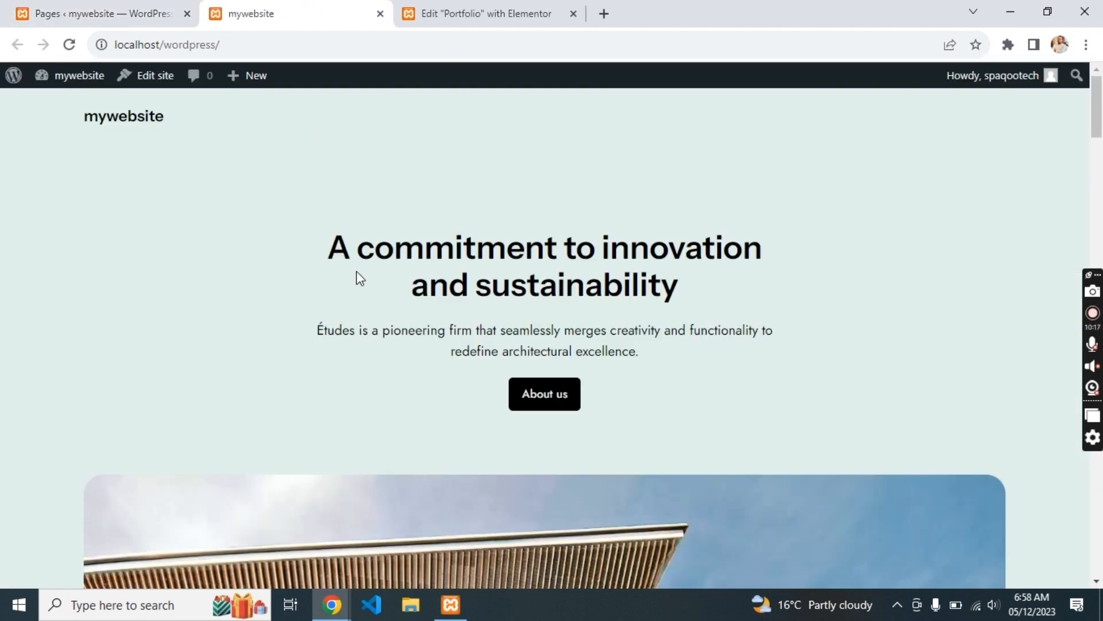
{"action": "left_click", "coordinate": [219, 50]}
{"action": "type", "text": "po"}
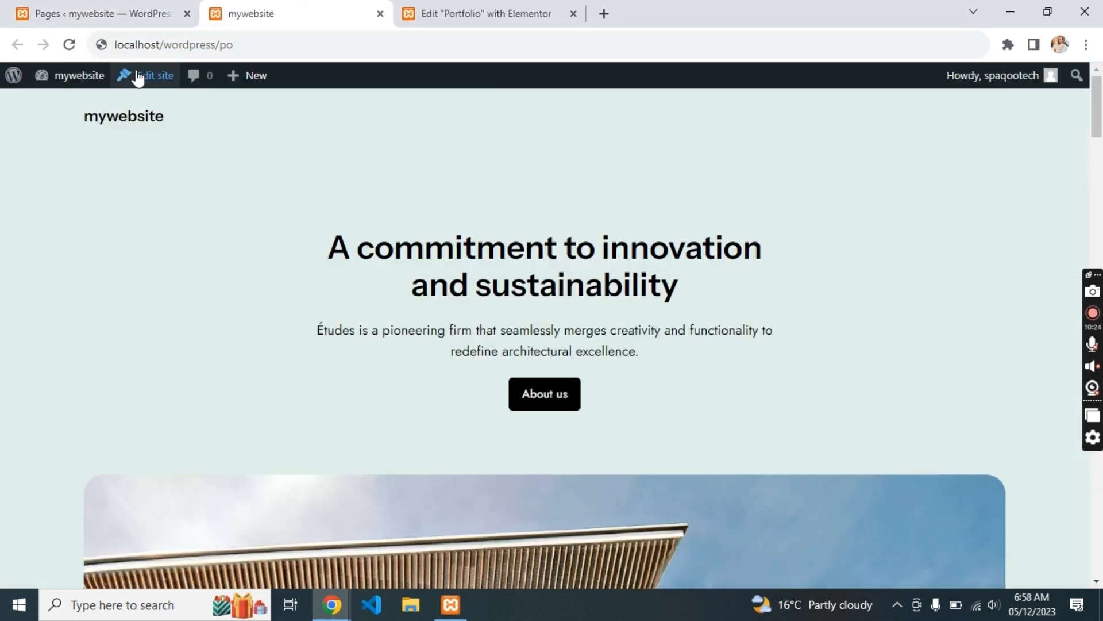
{"action": "left_click", "coordinate": [136, 76]}
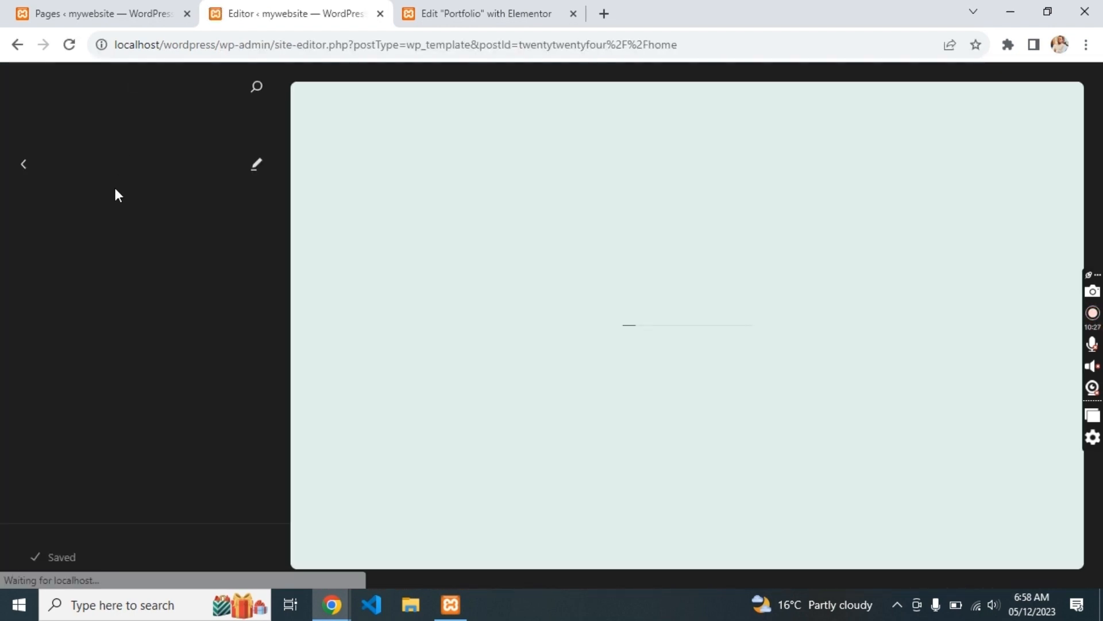
- Browse the Site Editor templates, opening the Blog Home template and its details
{"action": "scroll", "coordinate": [180, 339], "scroll_direction": "down", "scroll_amount": 1}
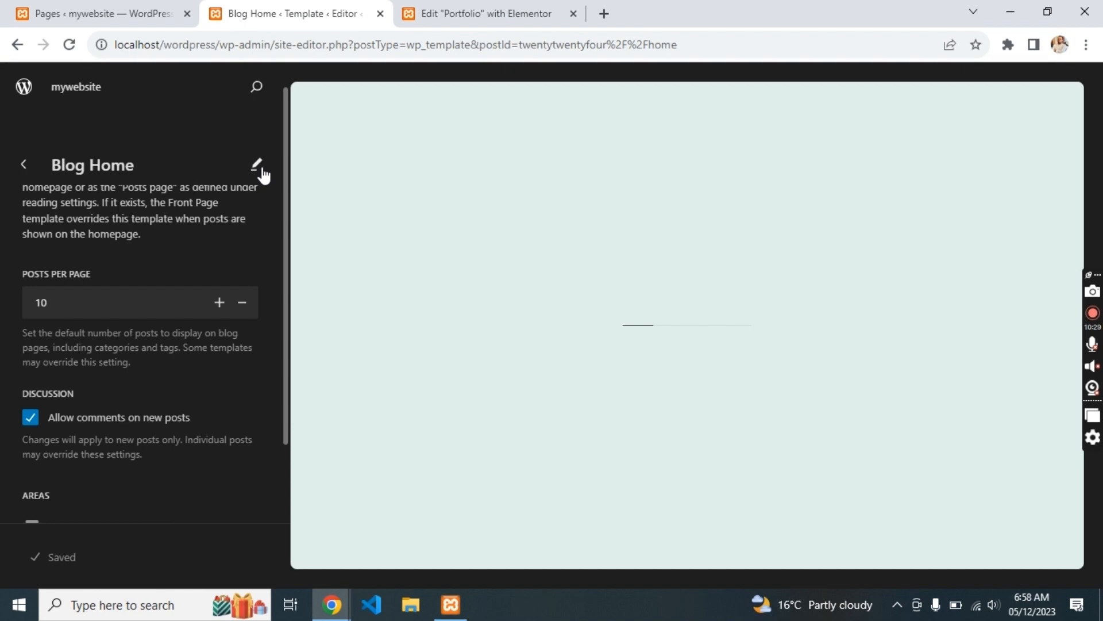
{"action": "left_click", "coordinate": [260, 169]}
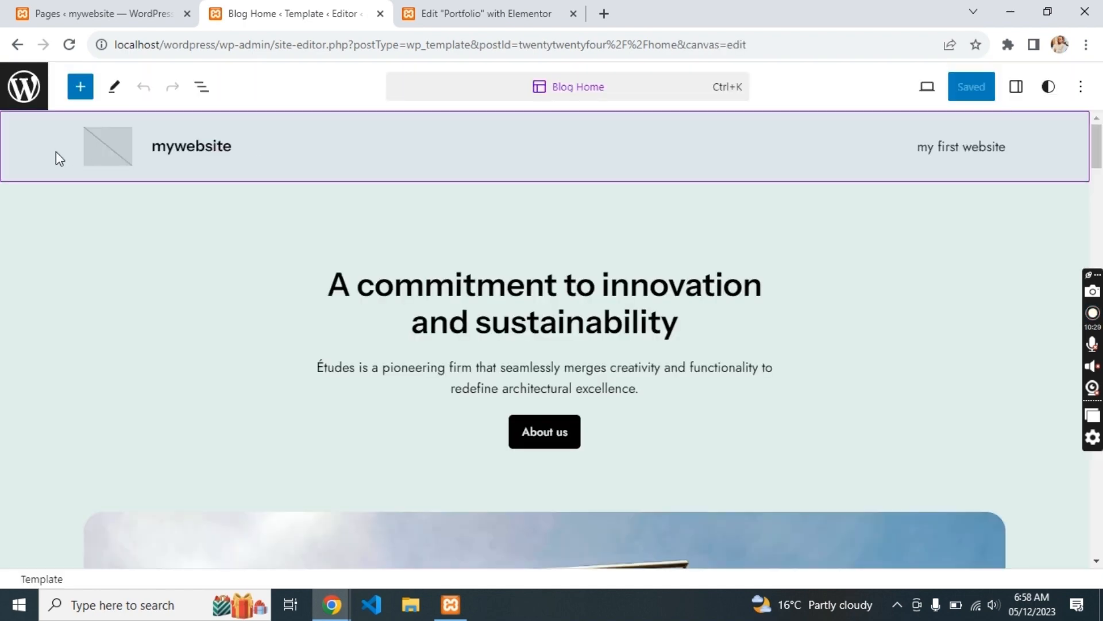
{"action": "left_click", "coordinate": [12, 48]}
{"action": "left_click", "coordinate": [24, 173]}
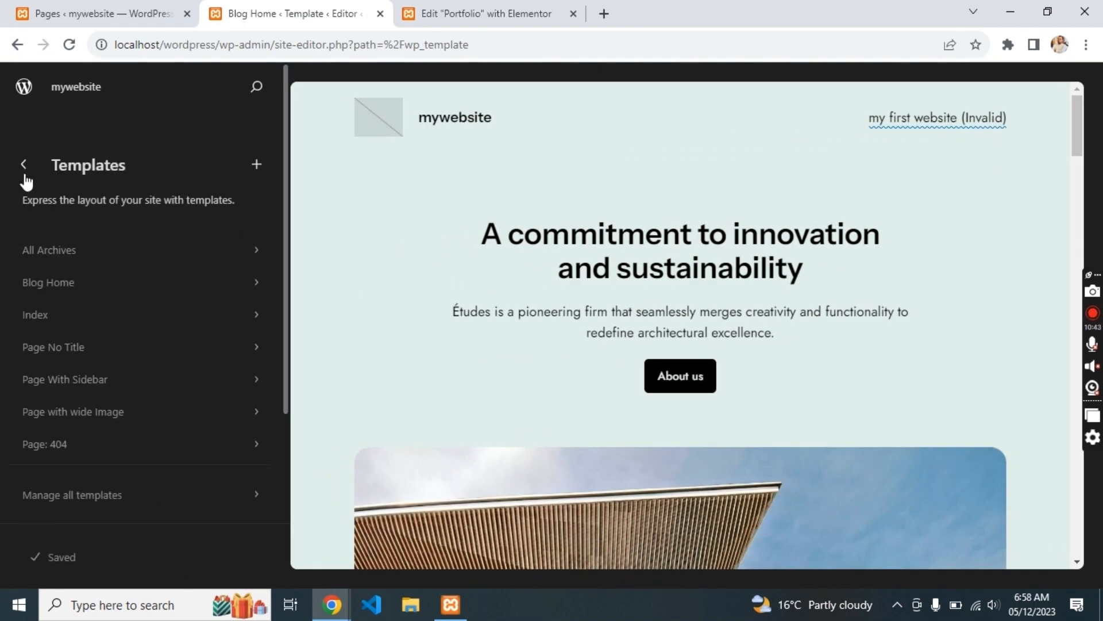
{"action": "scroll", "coordinate": [99, 288], "scroll_direction": "down", "scroll_amount": 5}
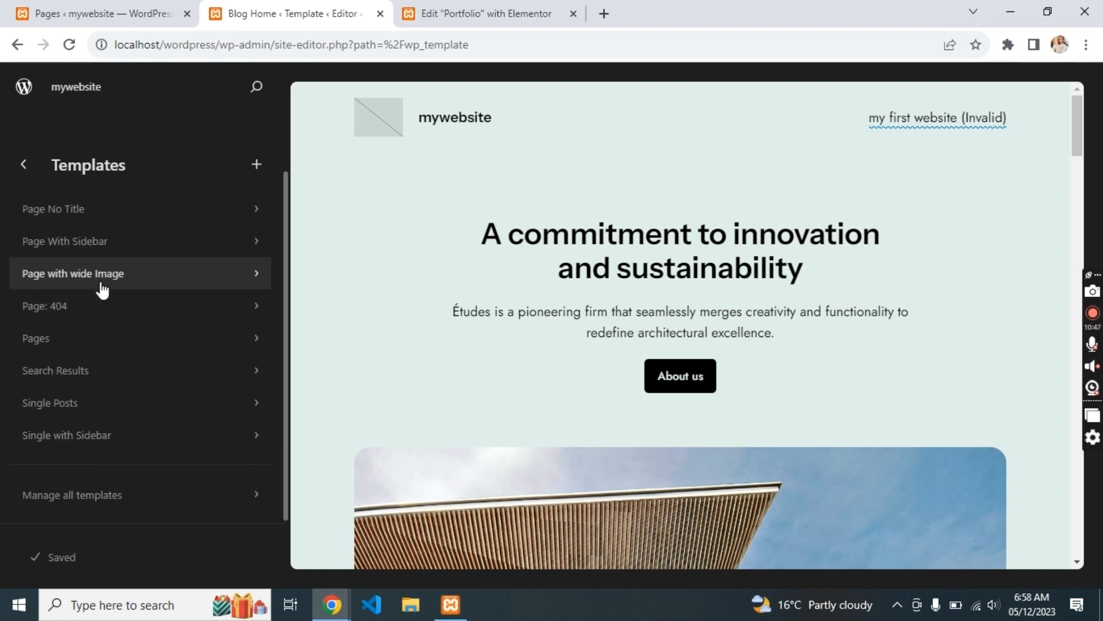
{"action": "scroll", "coordinate": [101, 281], "scroll_direction": "up", "scroll_amount": 5}
{"action": "left_click", "coordinate": [101, 279]}
{"action": "scroll", "coordinate": [102, 271], "scroll_direction": "down", "scroll_amount": 2}
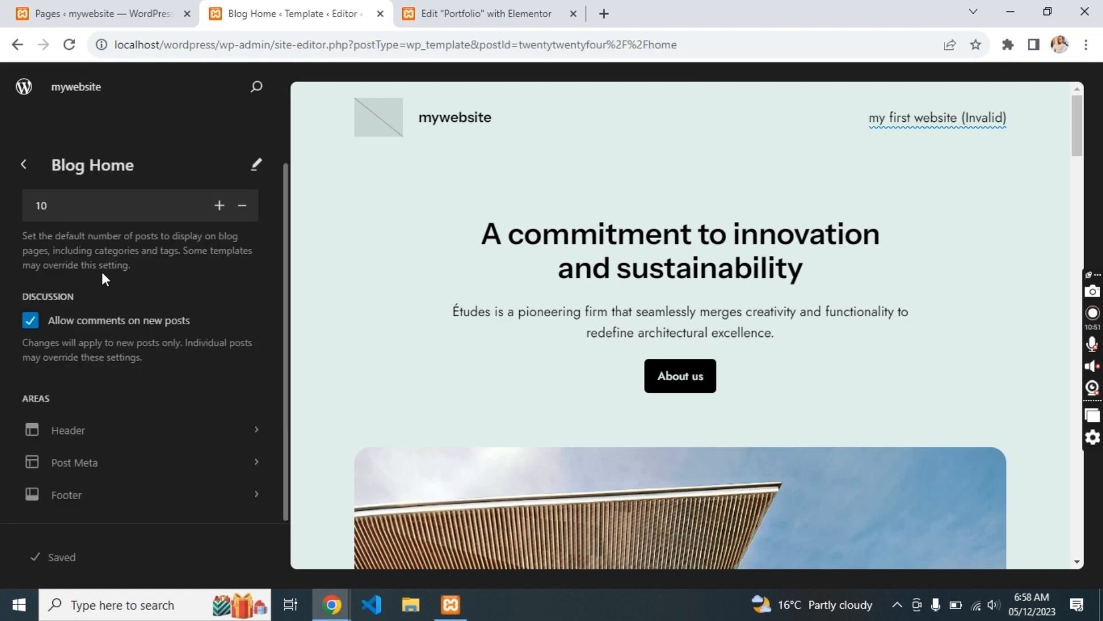
{"action": "left_click", "coordinate": [23, 165]}
{"action": "left_click", "coordinate": [12, 51]}
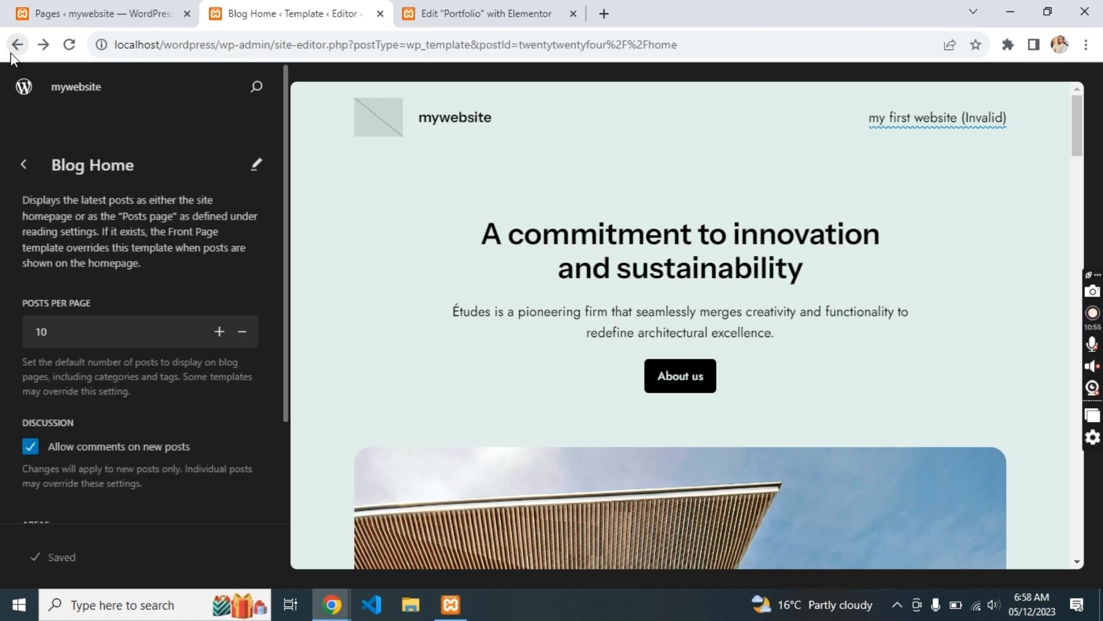
{"action": "left_click", "coordinate": [19, 43]}
{"action": "left_click", "coordinate": [24, 46]}
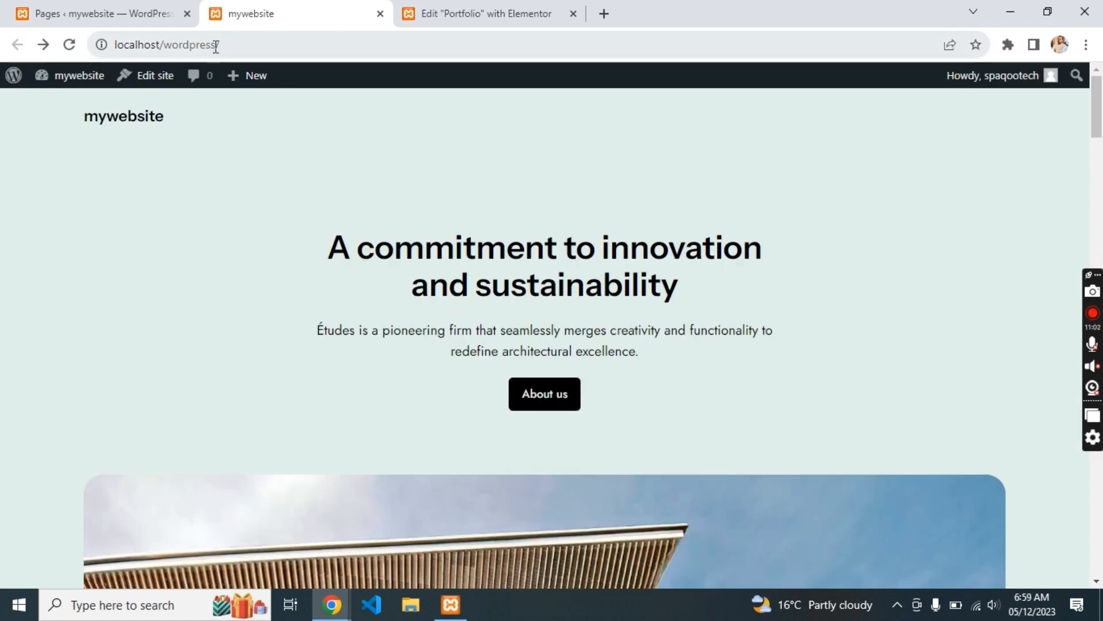
- Visit localhost/wordpress/portfolio, then return to the admin Pages list
{"action": "left_click", "coordinate": [251, 46]}
{"action": "type", "text": "portfolio"}
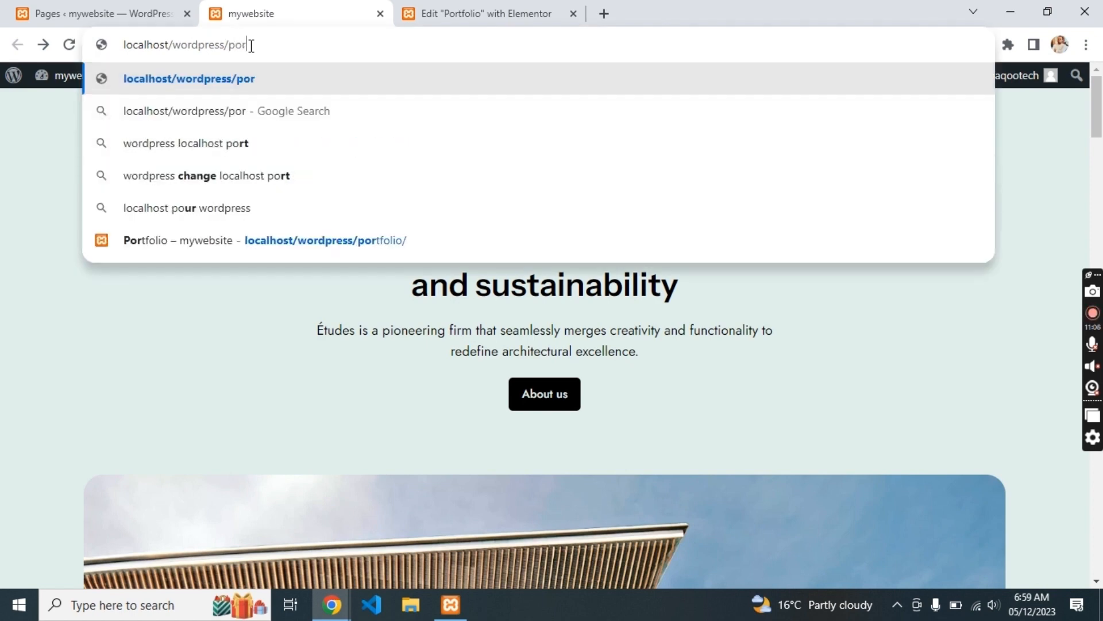
{"action": "key", "text": "Return"}
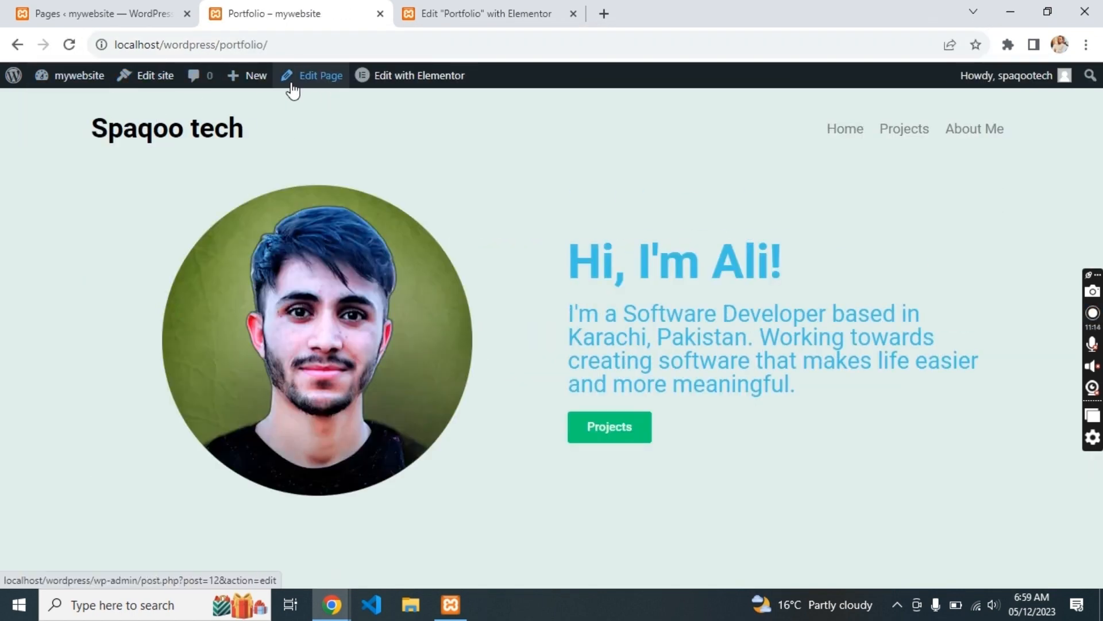
{"action": "left_click", "coordinate": [148, 13]}
{"action": "mouse_move", "coordinate": [86, 398]}
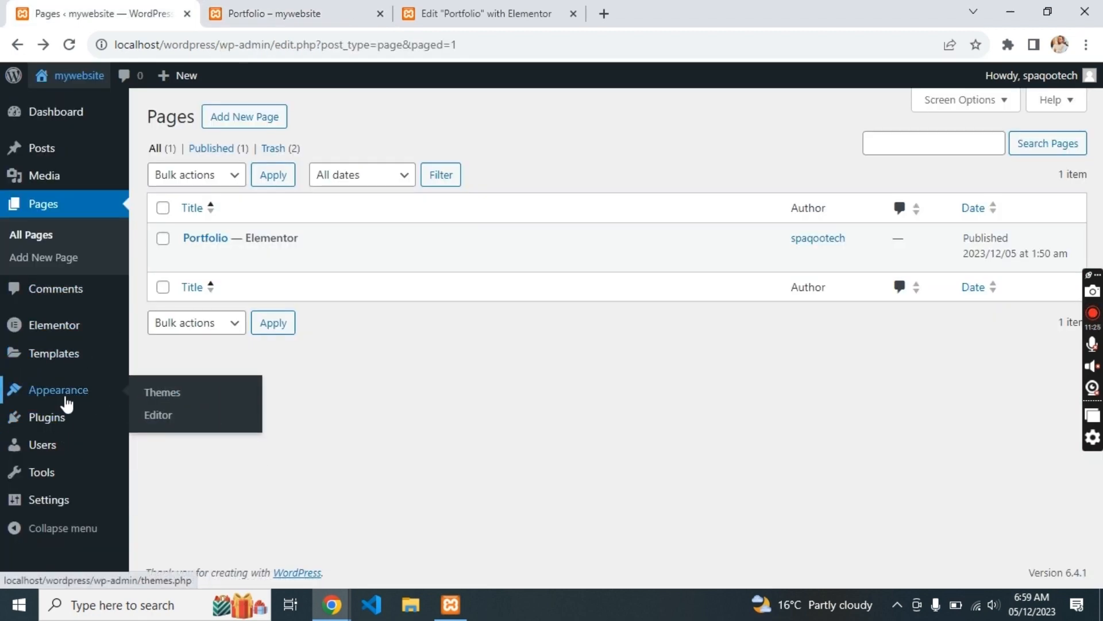
- Set the Hi, I'm Ali! heading text colour to the Secondary global colour
{"action": "left_click", "coordinate": [268, 12]}
{"action": "left_click", "coordinate": [477, 13]}
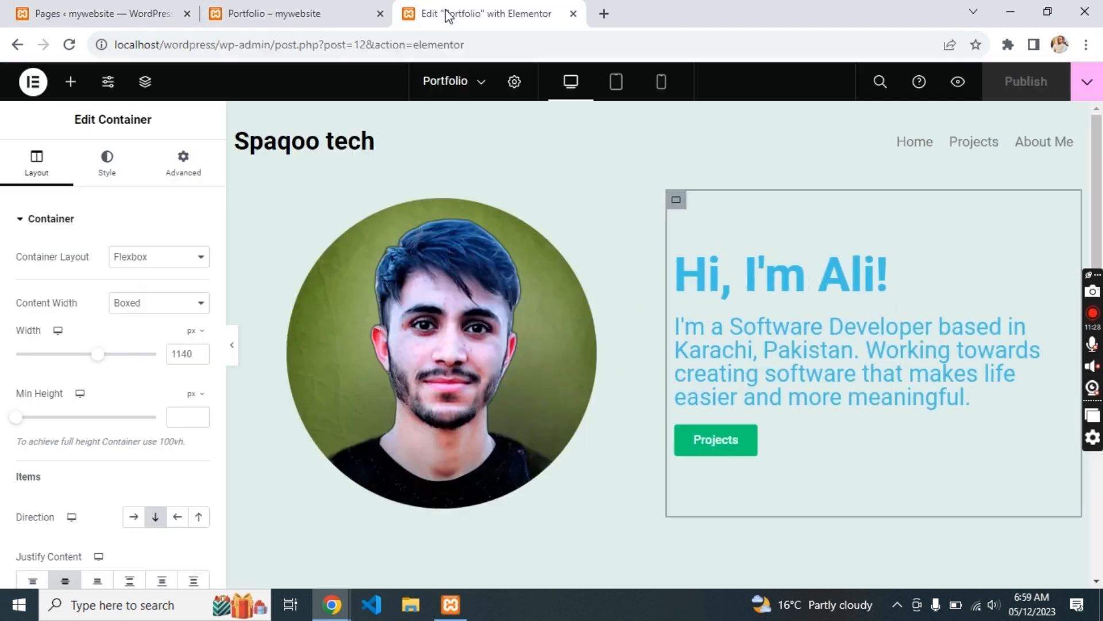
{"action": "left_click", "coordinate": [757, 290]}
{"action": "left_click", "coordinate": [111, 167]}
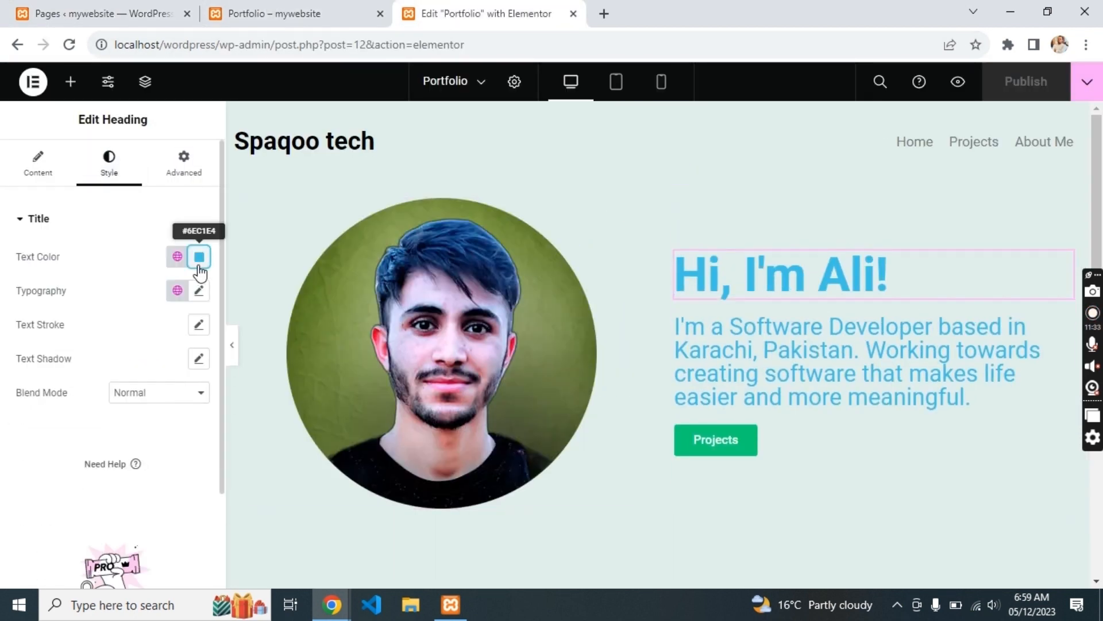
{"action": "left_click", "coordinate": [198, 265]}
{"action": "left_click", "coordinate": [178, 254]}
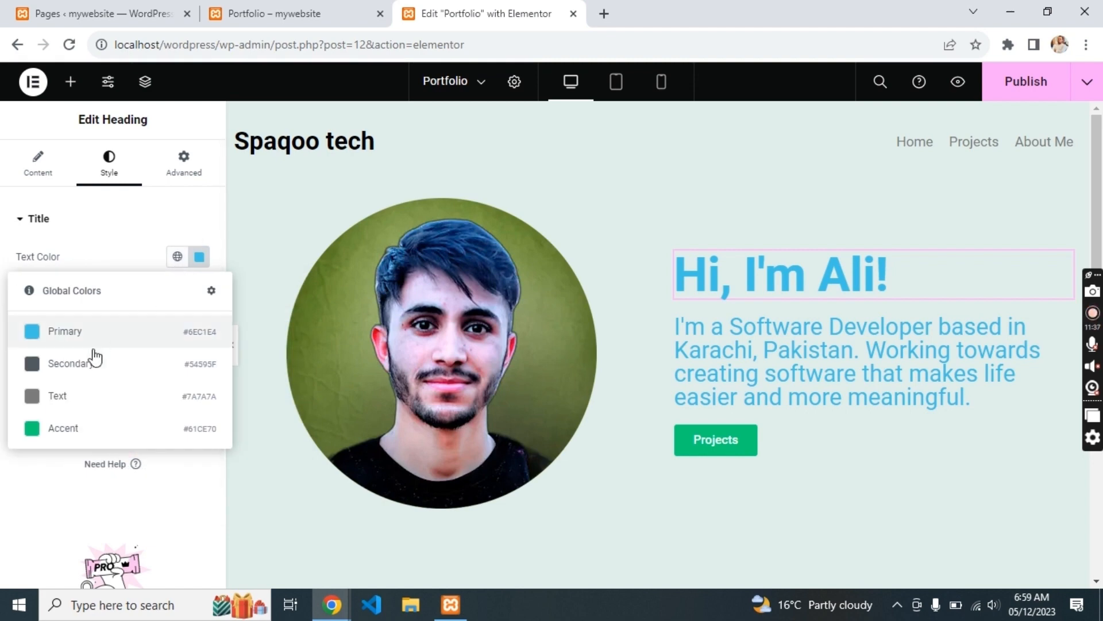
{"action": "left_click", "coordinate": [95, 362]}
- Make the intro paragraph's text colour black
{"action": "left_click", "coordinate": [712, 371]}
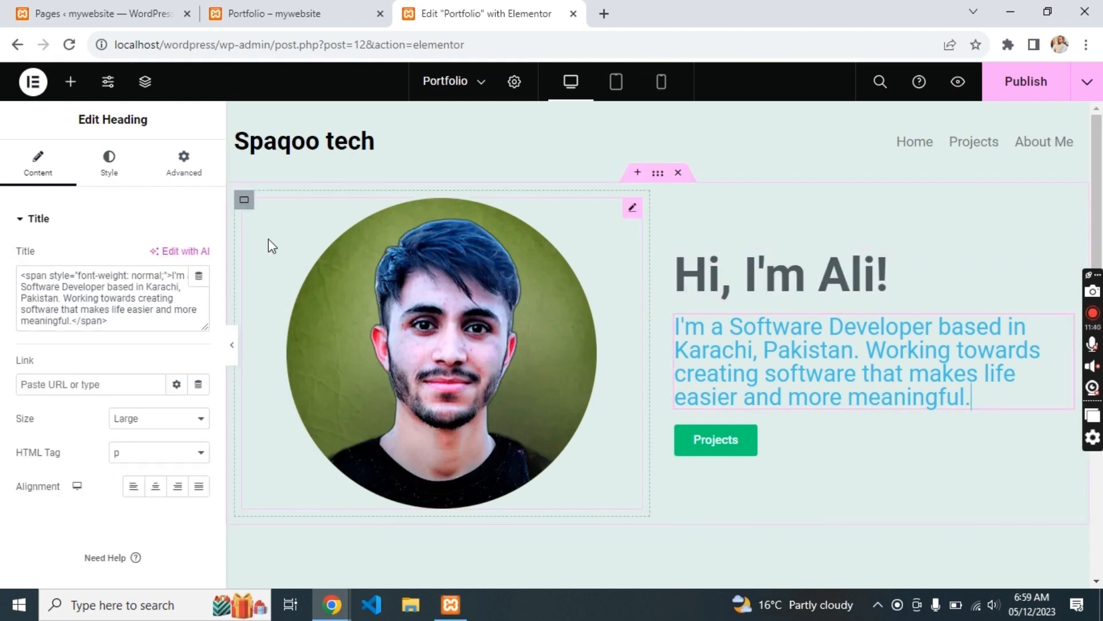
{"action": "left_click", "coordinate": [109, 166]}
{"action": "left_click", "coordinate": [199, 257]}
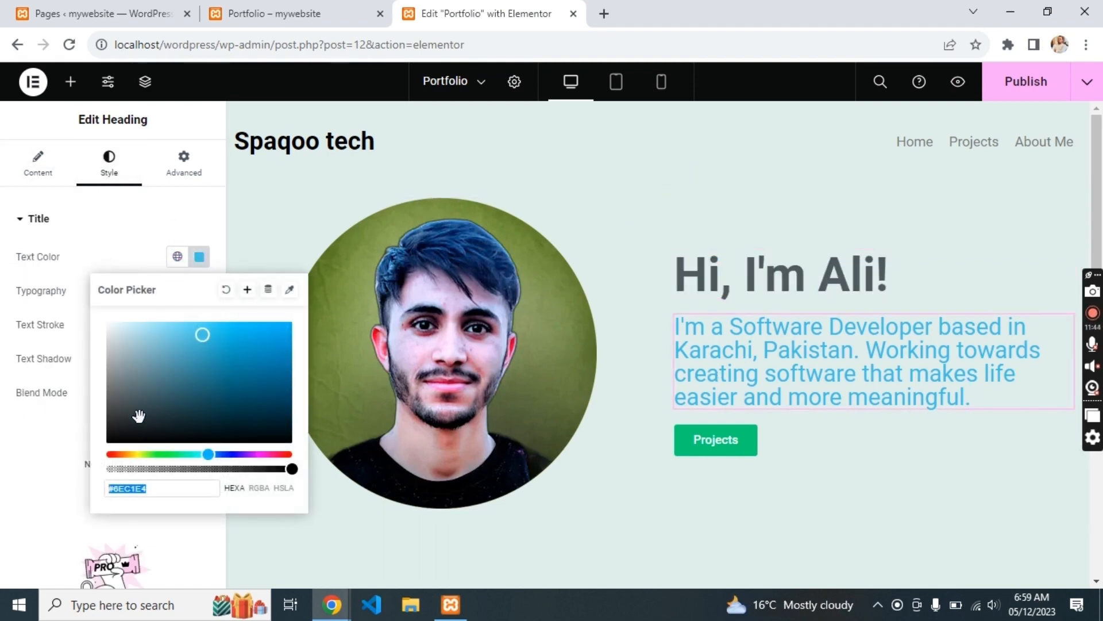
{"action": "left_click_drag", "start_coordinate": [139, 415], "coordinate": [57, 478]}
{"action": "left_click", "coordinate": [220, 247]}
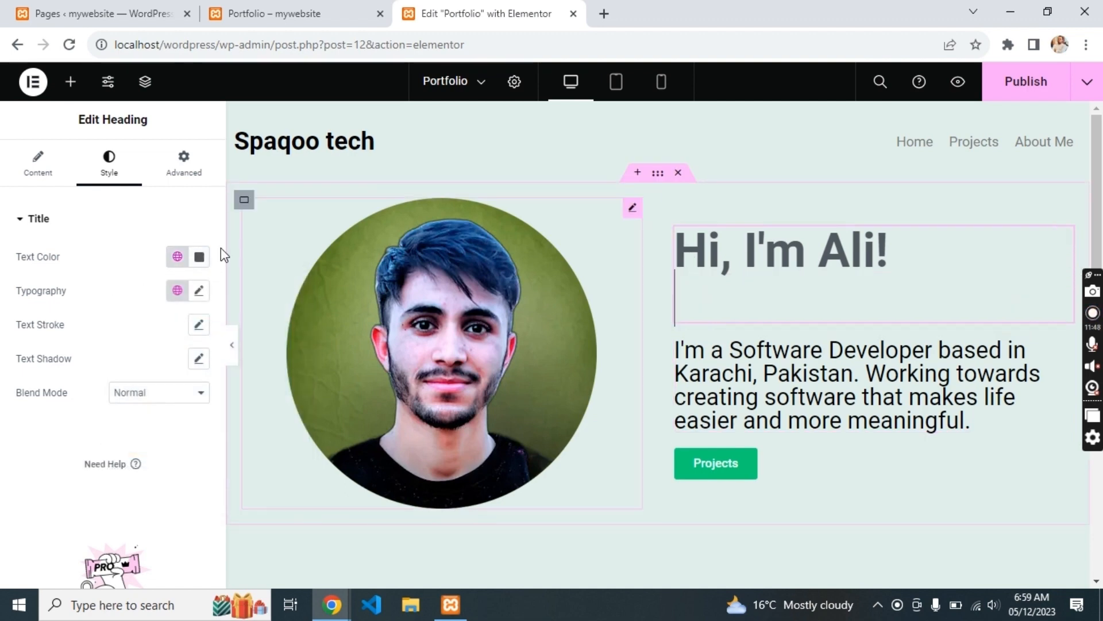
{"action": "left_click", "coordinate": [198, 290]}
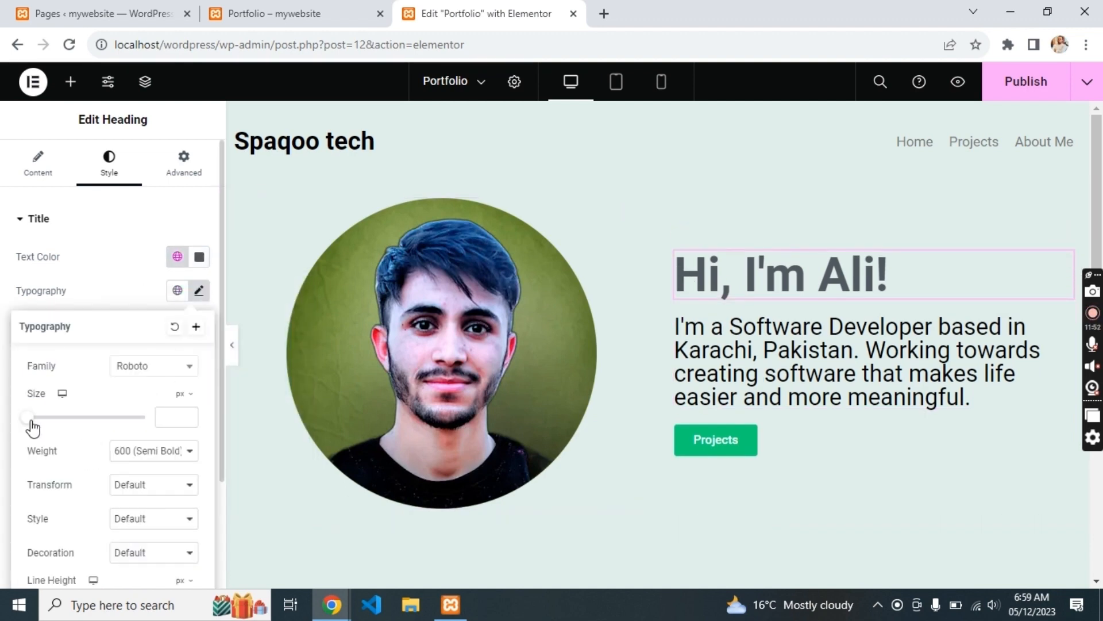
{"action": "scroll", "coordinate": [453, 173], "scroll_direction": "down", "scroll_amount": 1}
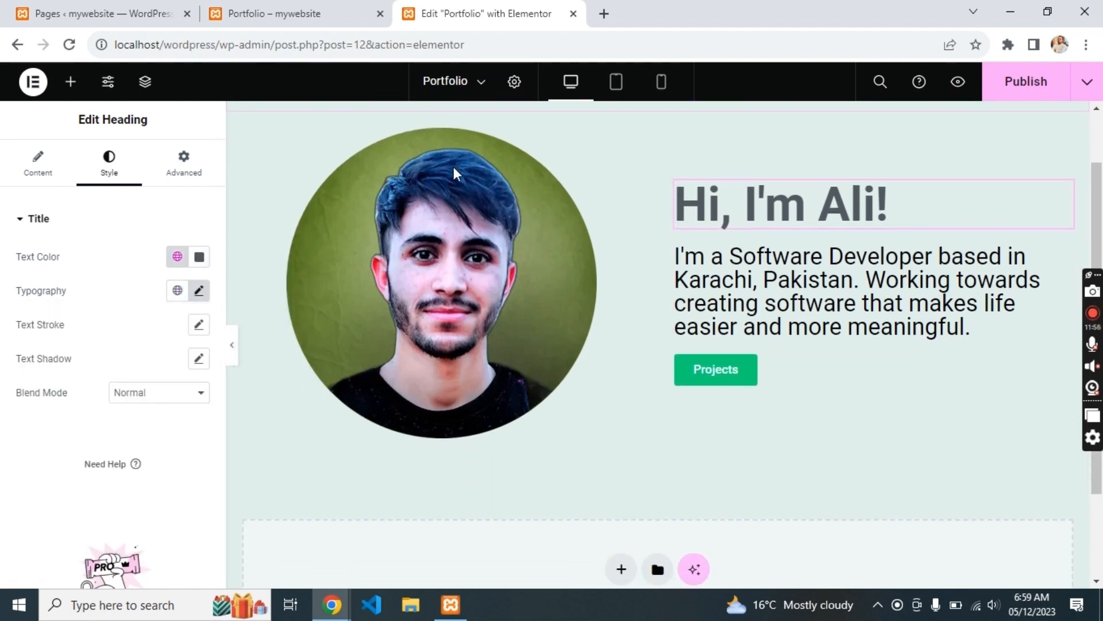
{"action": "key", "text": "alt+Tab"}
- Add a new single-column flexbox container below the hero section
{"action": "scroll", "coordinate": [539, 279], "scroll_direction": "down", "scroll_amount": 5}
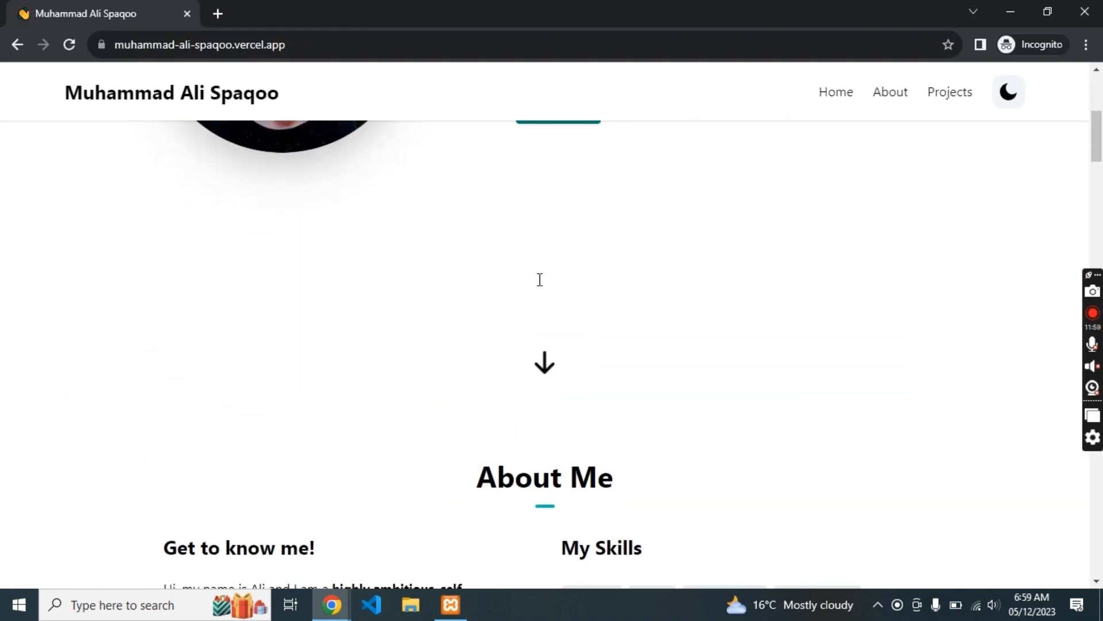
{"action": "key", "text": "alt+Tab"}
{"action": "key", "text": "alt+Tab"}
{"action": "key", "text": "alt+Tab"}
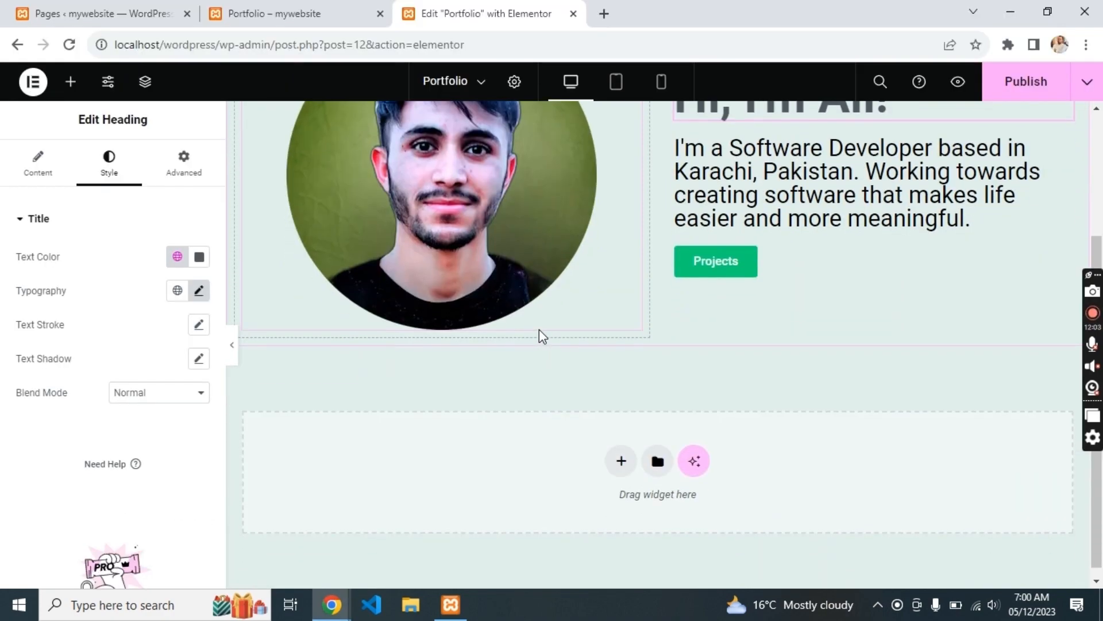
{"action": "key", "text": "alt+Tab"}
{"action": "key", "text": "alt+Tab"}
{"action": "left_click", "coordinate": [623, 461]}
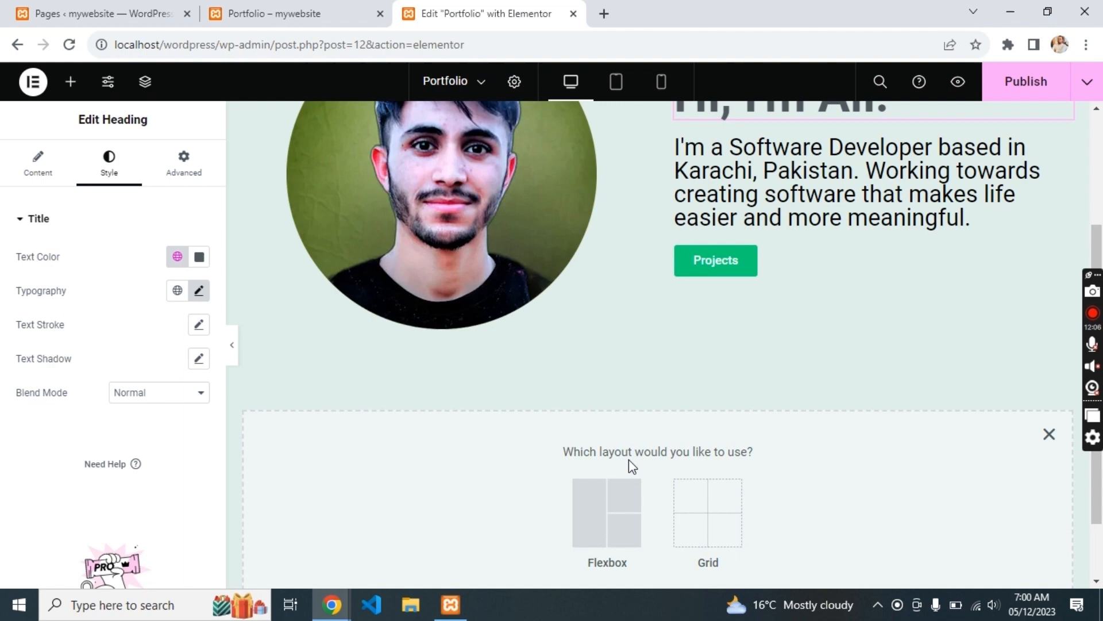
{"action": "left_click", "coordinate": [592, 494]}
{"action": "left_click", "coordinate": [438, 496]}
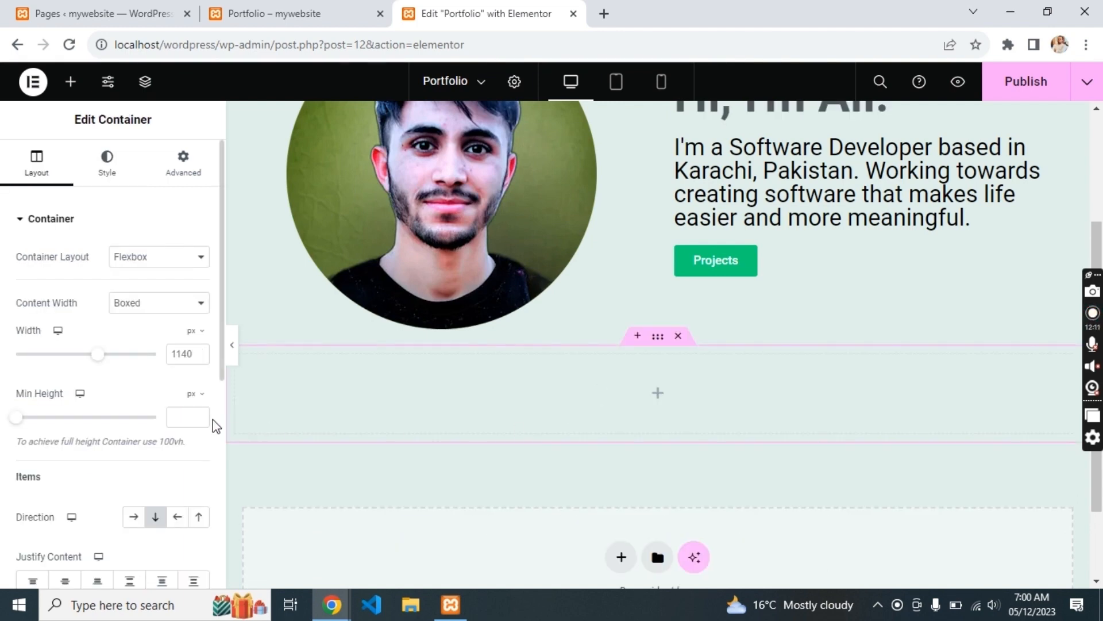
- Insert an Icon widget showing the down arrow from the Icon Library
{"action": "left_click", "coordinate": [80, 196]}
{"action": "type", "text": "icon"}
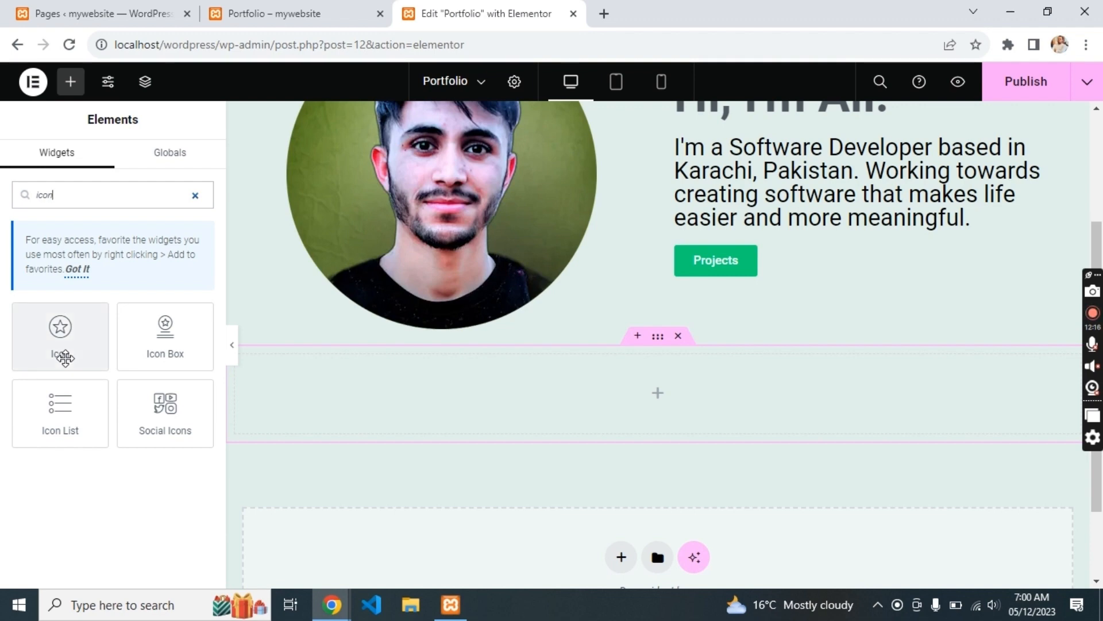
{"action": "left_click_drag", "start_coordinate": [59, 345], "coordinate": [540, 399]}
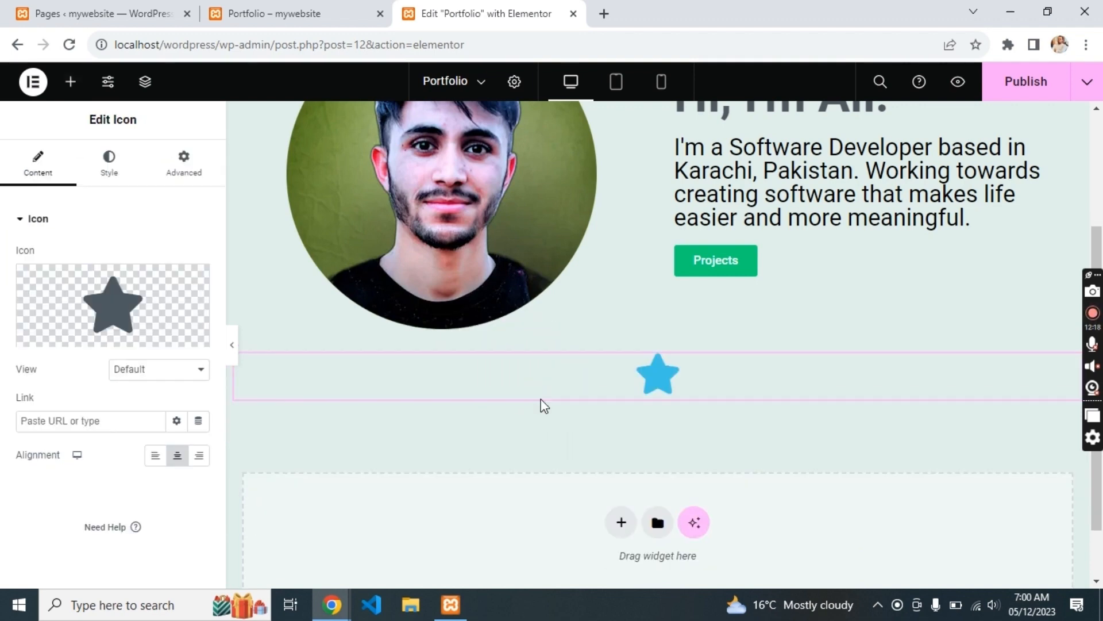
{"action": "left_click", "coordinate": [167, 315]}
{"action": "left_click", "coordinate": [452, 139]}
{"action": "type", "text": "down"}
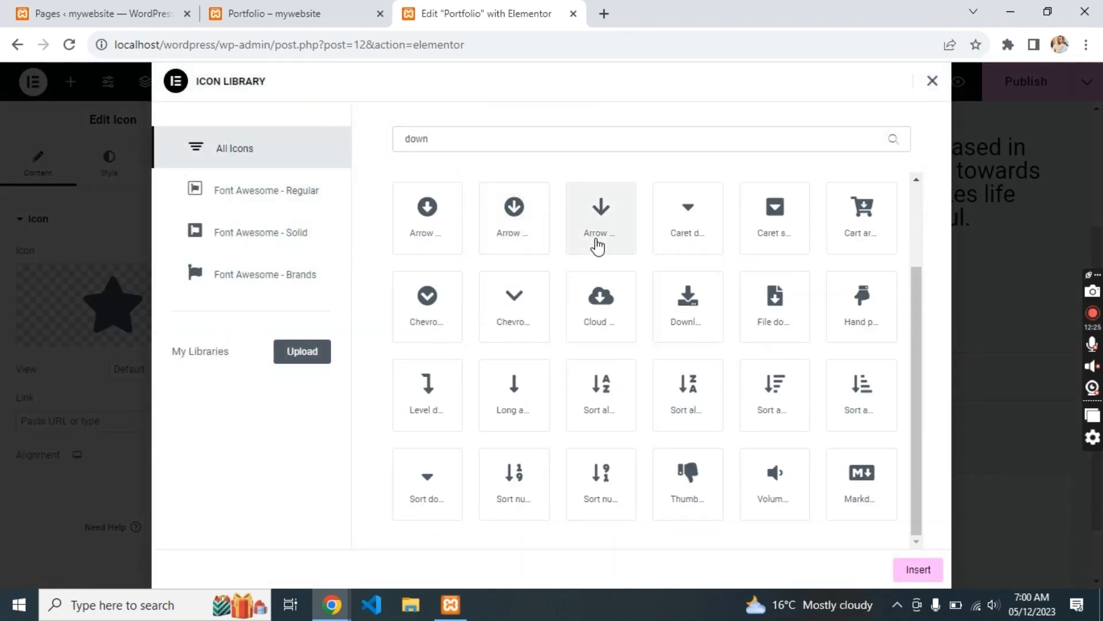
{"action": "left_click", "coordinate": [597, 246]}
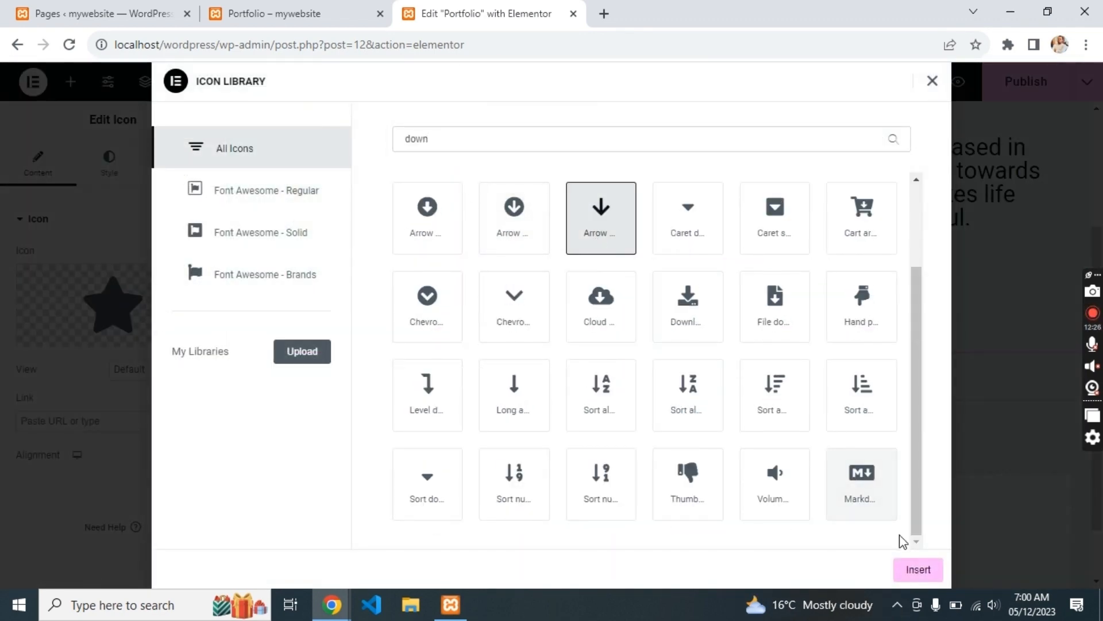
{"action": "left_click", "coordinate": [918, 569]}
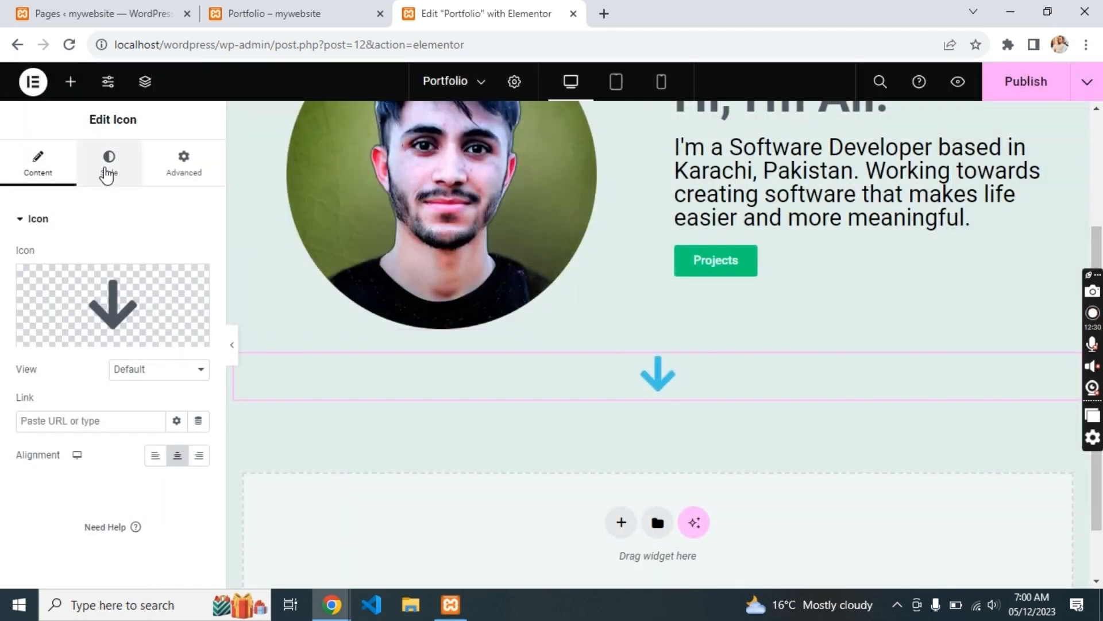
- Colour the arrow icon dark grey and set its size to 25
{"action": "left_click", "coordinate": [109, 163]}
{"action": "left_click", "coordinate": [199, 291]}
{"action": "left_click", "coordinate": [107, 424]}
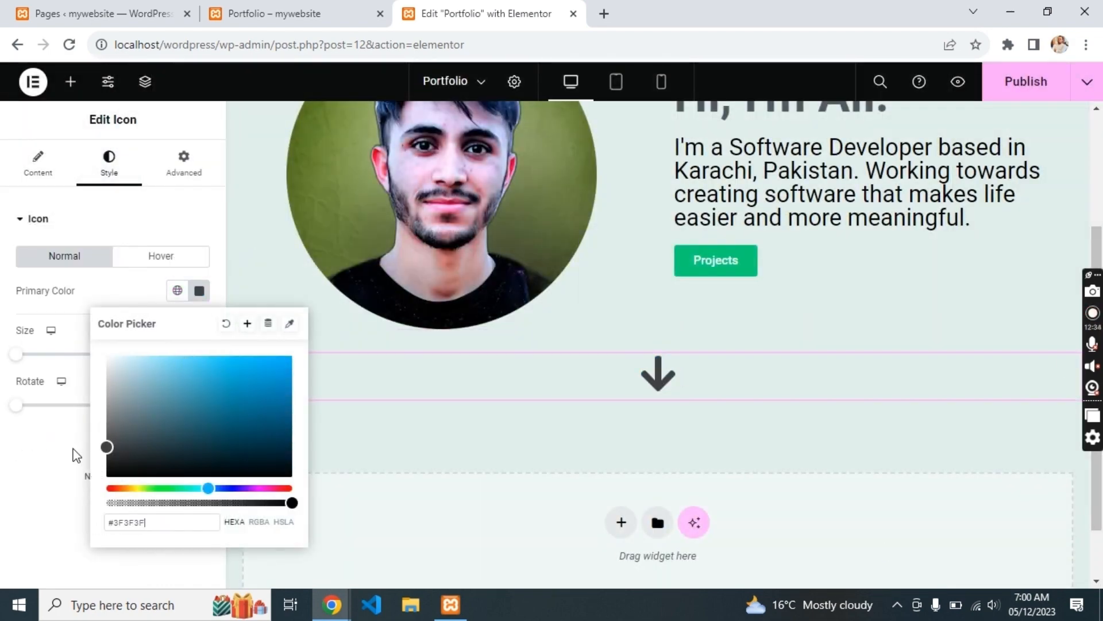
{"action": "mouse_move", "coordinate": [18, 361]}
{"action": "left_mouse_down"}
{"action": "mouse_move", "coordinate": [34, 359]}
{"action": "mouse_move", "coordinate": [25, 352]}
{"action": "left_mouse_up"}
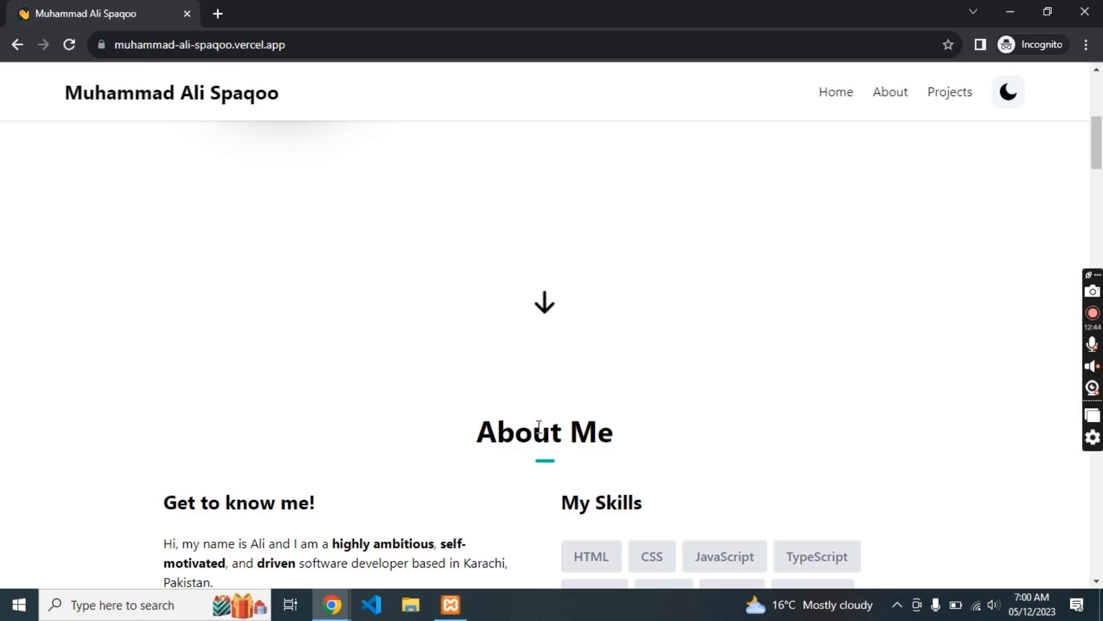
{"action": "scroll", "coordinate": [540, 433], "scroll_direction": "down", "scroll_amount": 5}
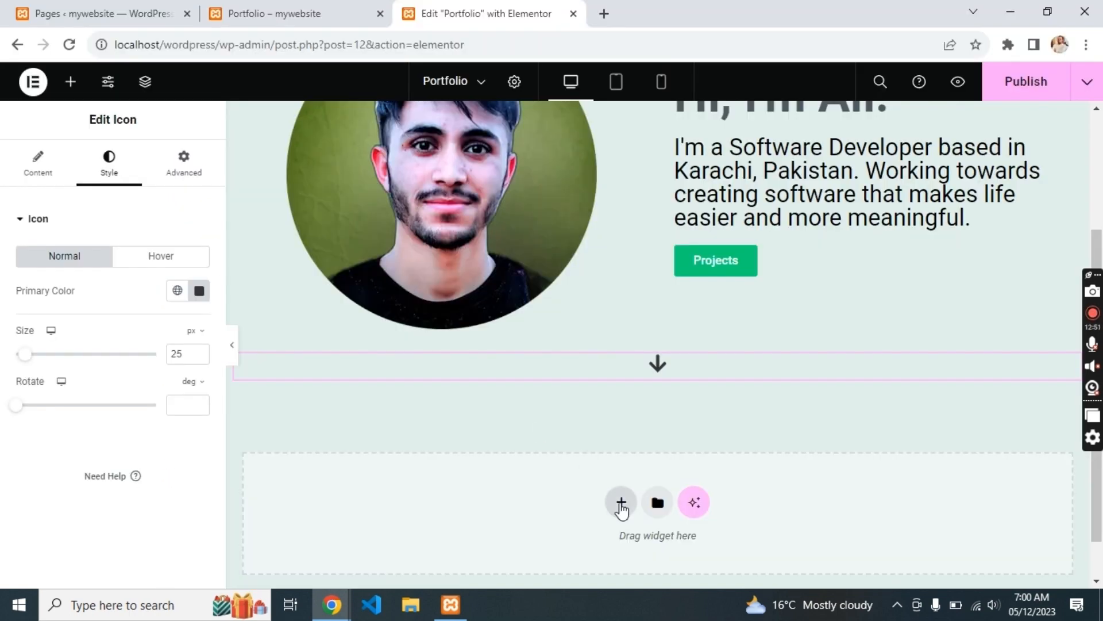
- Add a new single-column flexbox container below the down arrow
{"action": "left_click", "coordinate": [621, 503]}
{"action": "left_click", "coordinate": [598, 539]}
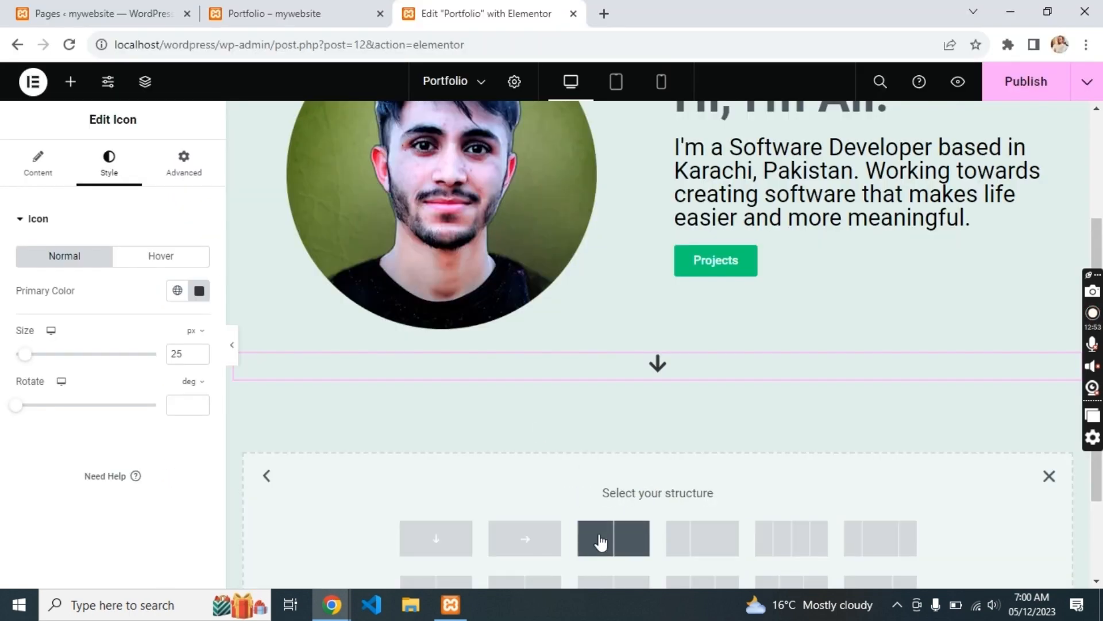
{"action": "left_click", "coordinate": [454, 536]}
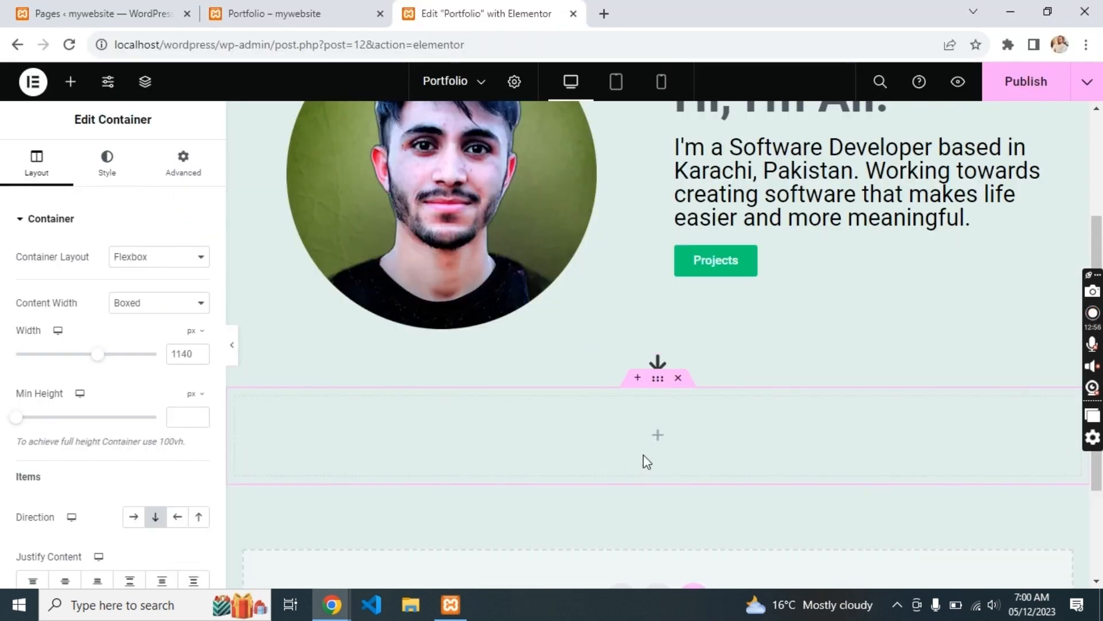
{"action": "key", "text": "alt+Tab"}
{"action": "left_click", "coordinate": [70, 81]}
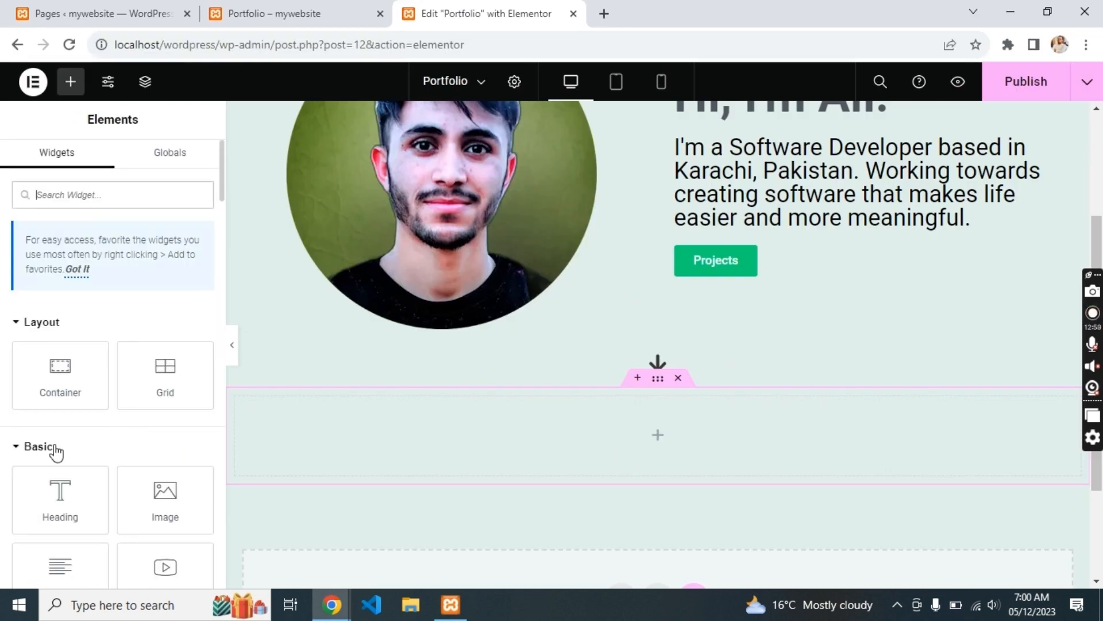
{"action": "left_click_drag", "start_coordinate": [60, 375], "coordinate": [86, 387]}
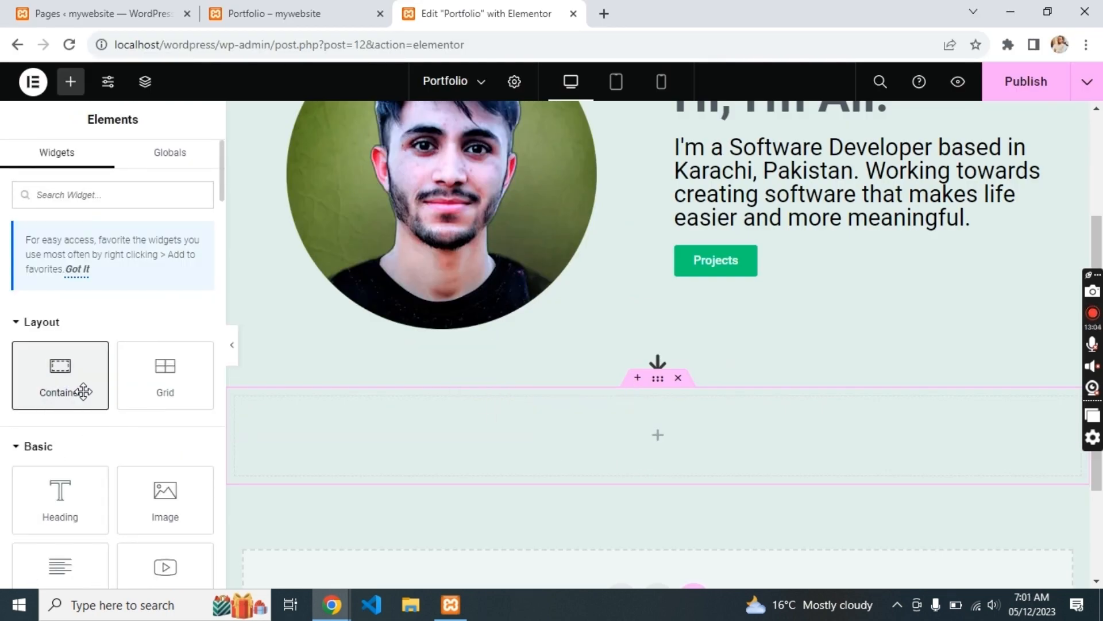
- Place a Heading titled 'About Me' in the container and centre it
{"action": "left_click_drag", "start_coordinate": [61, 485], "coordinate": [619, 454]}
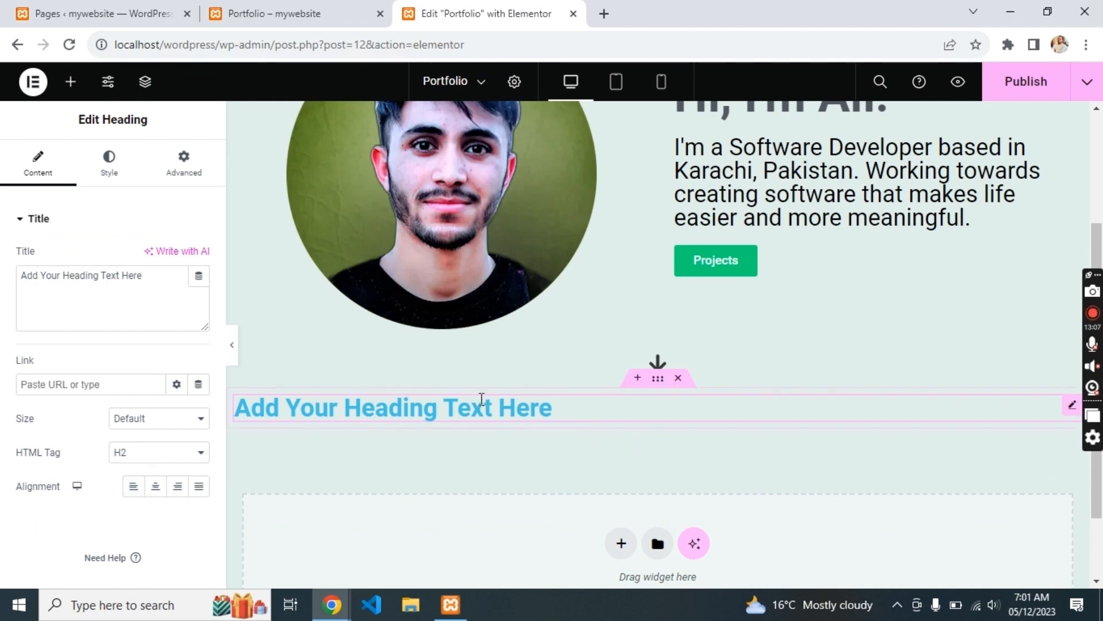
{"action": "triple_click", "coordinate": [482, 398]}
{"action": "type", "text": "About"}
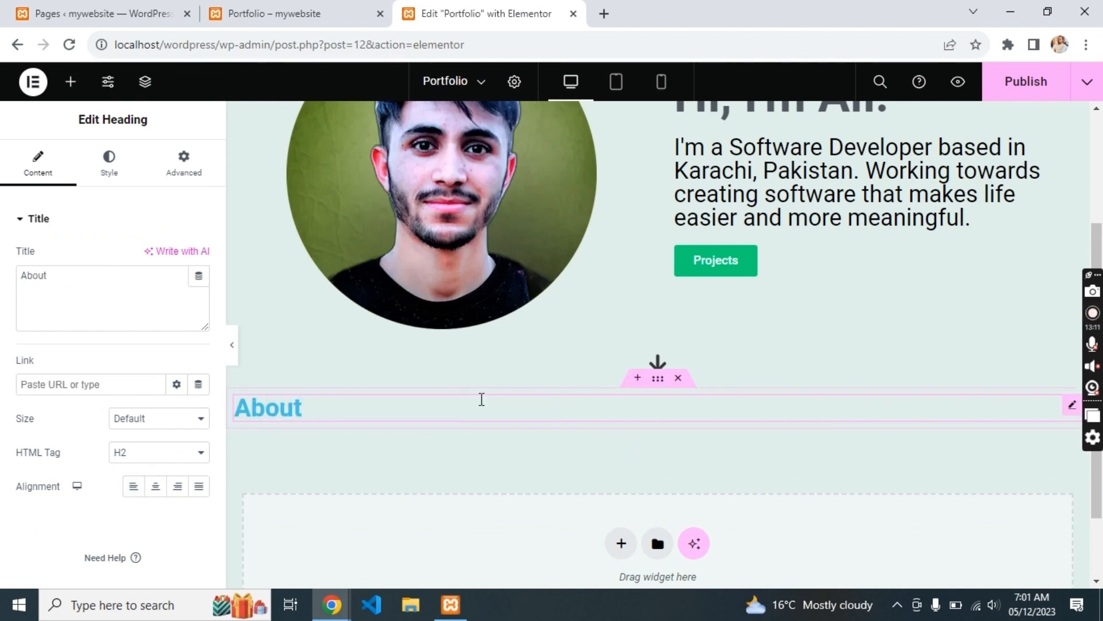
{"action": "type", "text": " M"}
{"action": "type", "text": "e"}
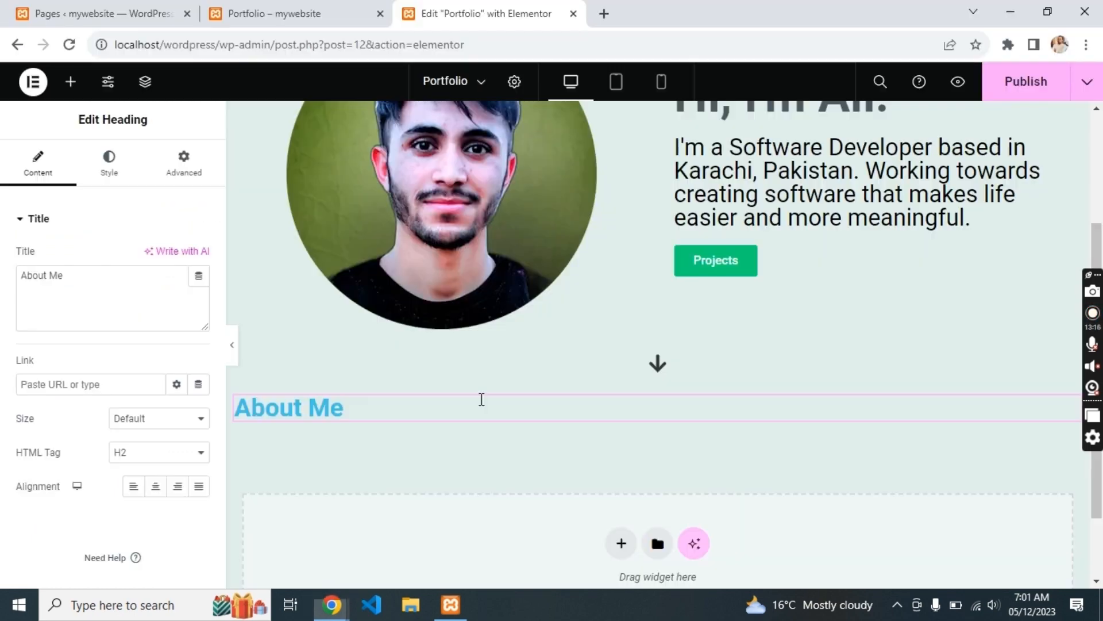
{"action": "left_click", "coordinate": [147, 489]}
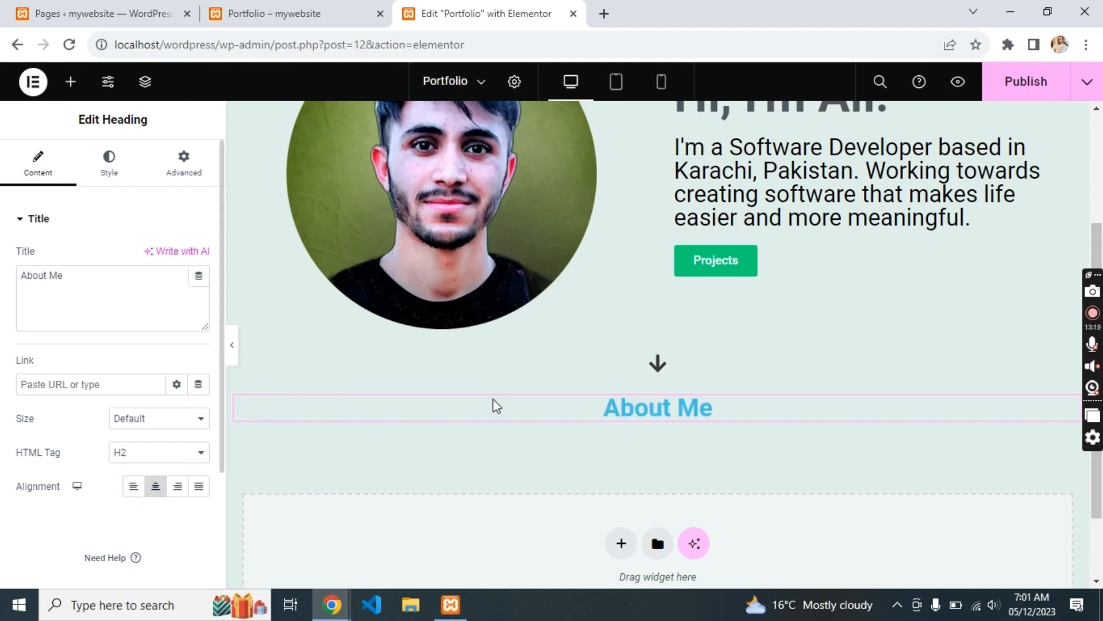
{"action": "left_click", "coordinate": [108, 164]}
- Make the About Me heading black and add a divider beneath it at 9% width
{"action": "left_click", "coordinate": [200, 257]}
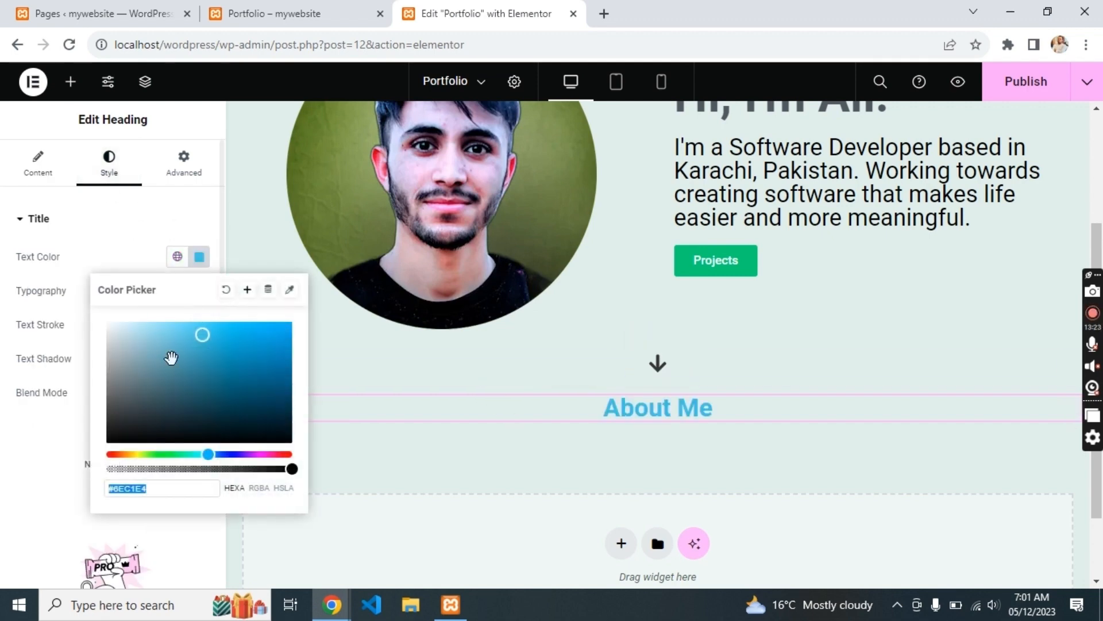
{"action": "left_click_drag", "start_coordinate": [170, 357], "coordinate": [59, 461]}
{"action": "left_click", "coordinate": [352, 460]}
{"action": "left_click", "coordinate": [71, 81]}
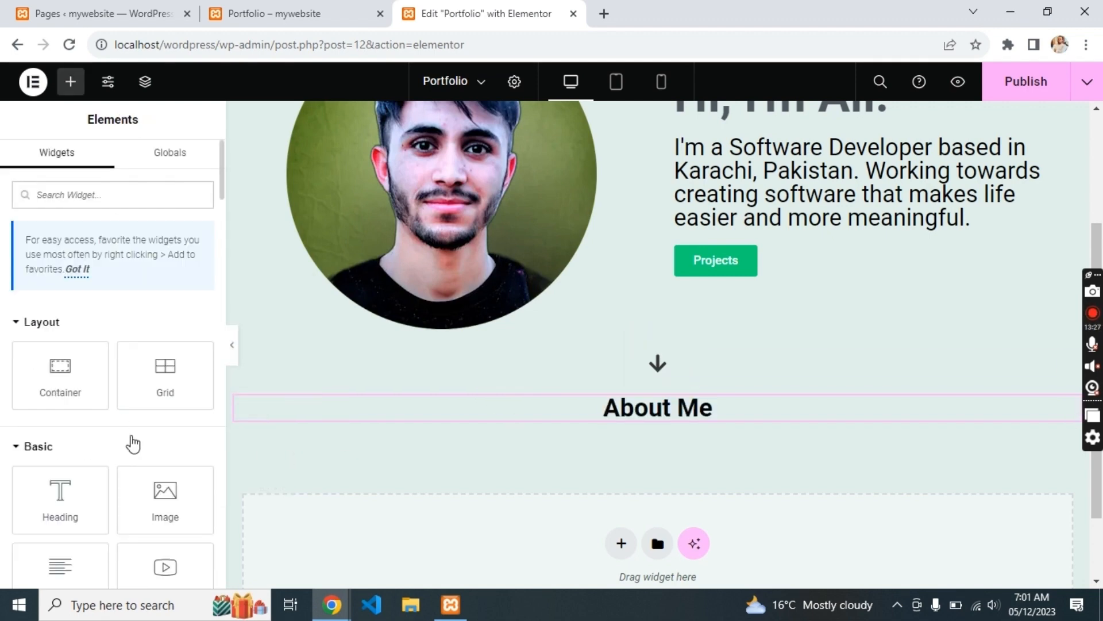
{"action": "left_click_drag", "start_coordinate": [154, 547], "coordinate": [587, 413]}
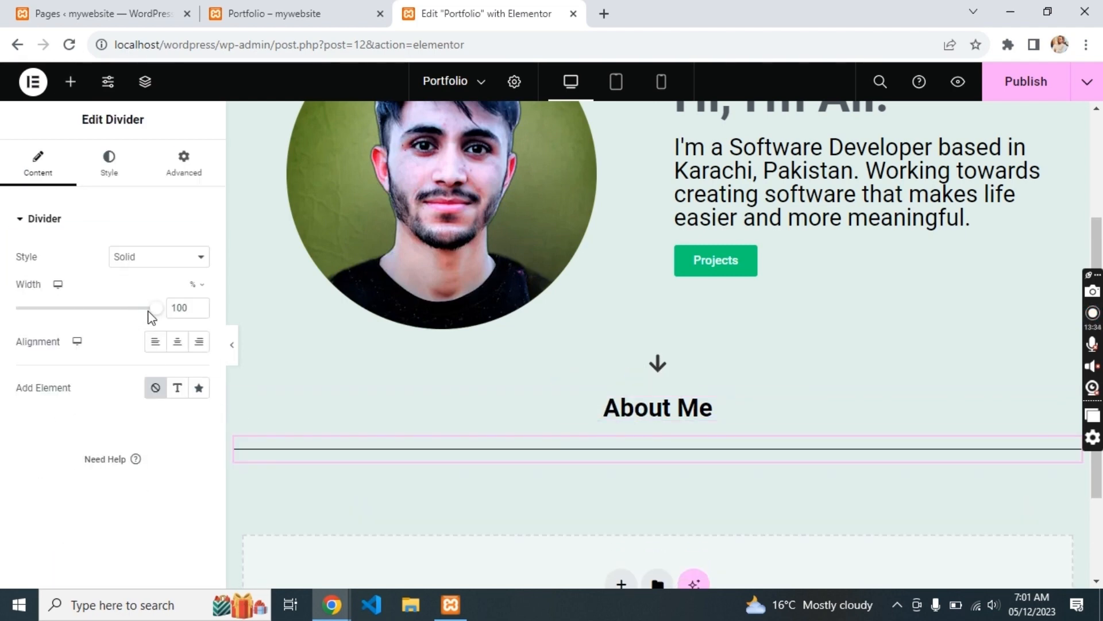
{"action": "left_click_drag", "start_coordinate": [156, 309], "coordinate": [54, 314]}
- Give the divider weight 5.1 and the teal colour #2AD38E
{"action": "left_click", "coordinate": [108, 164]}
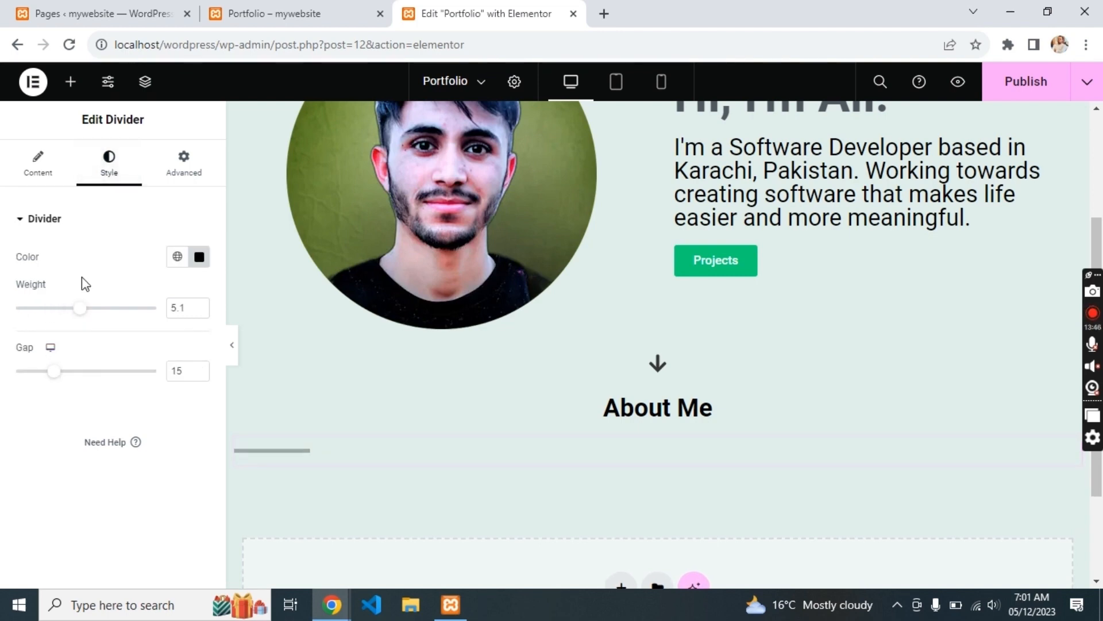
{"action": "left_click", "coordinate": [199, 258]}
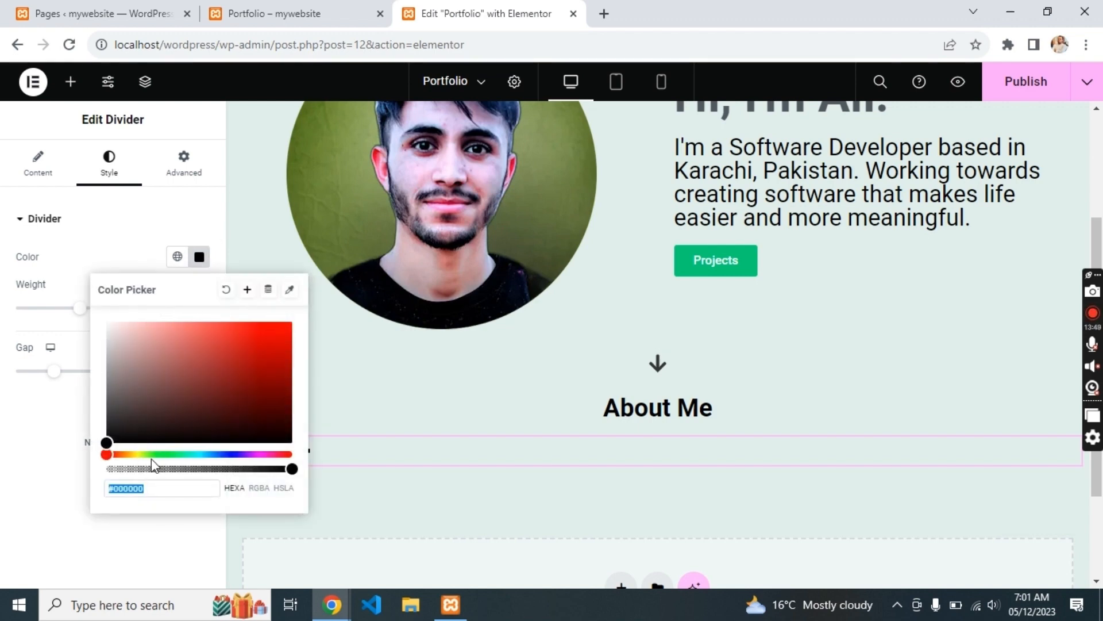
{"action": "left_click", "coordinate": [185, 454]}
{"action": "left_click", "coordinate": [21, 410]}
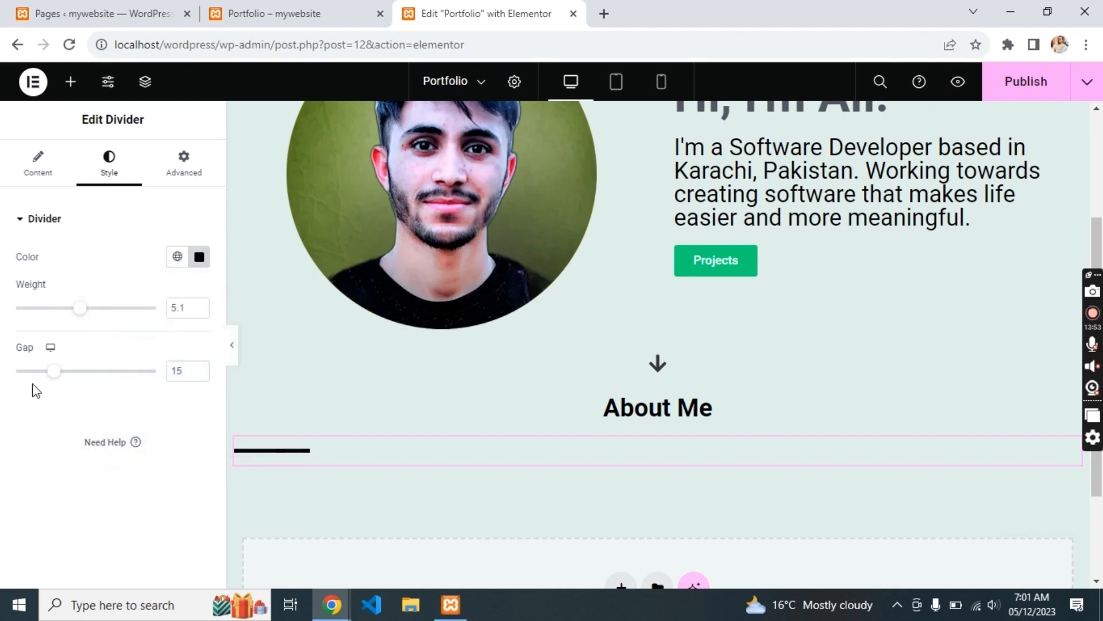
{"action": "left_click", "coordinate": [199, 256]}
{"action": "left_click", "coordinate": [254, 343]}
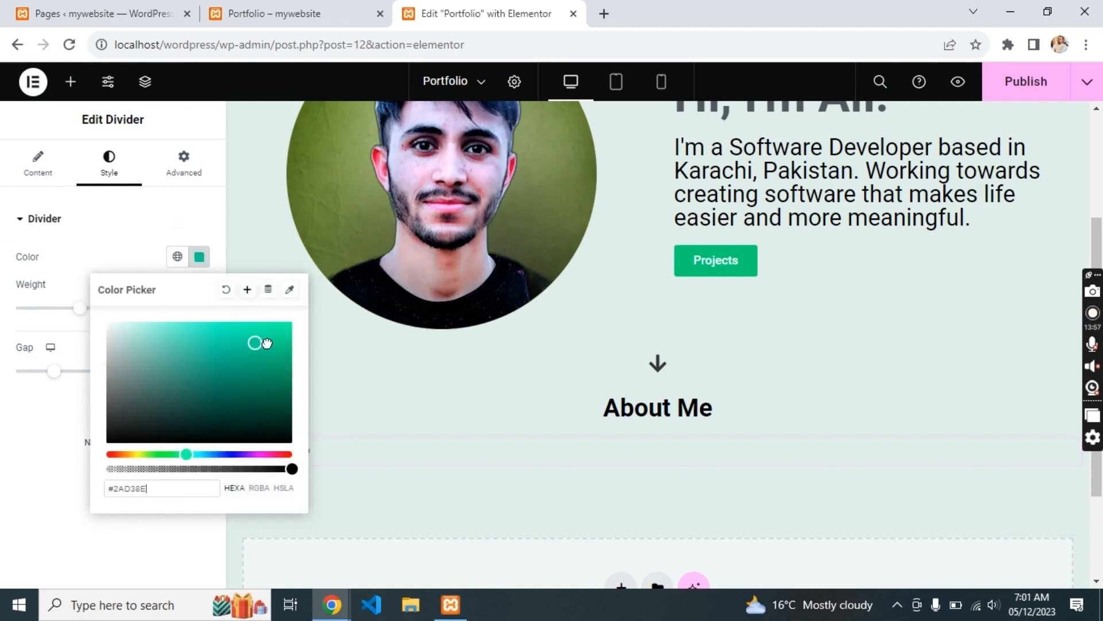
{"action": "left_click", "coordinate": [62, 410]}
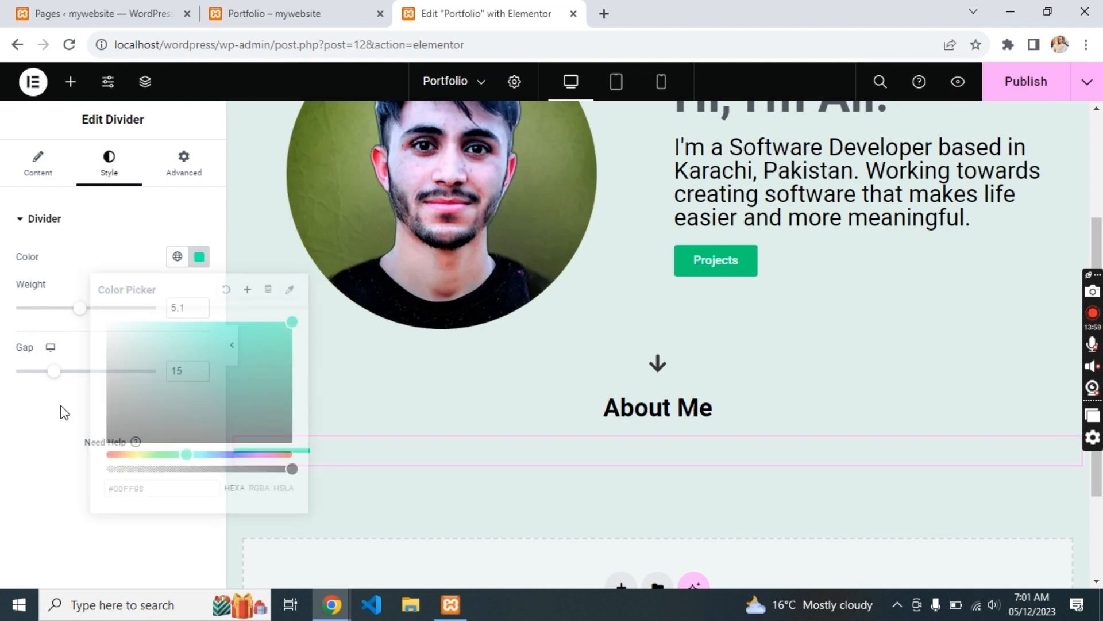
- Centre the divider under the heading and set its gap to 4
{"action": "left_click", "coordinate": [59, 170]}
{"action": "left_click", "coordinate": [177, 342]}
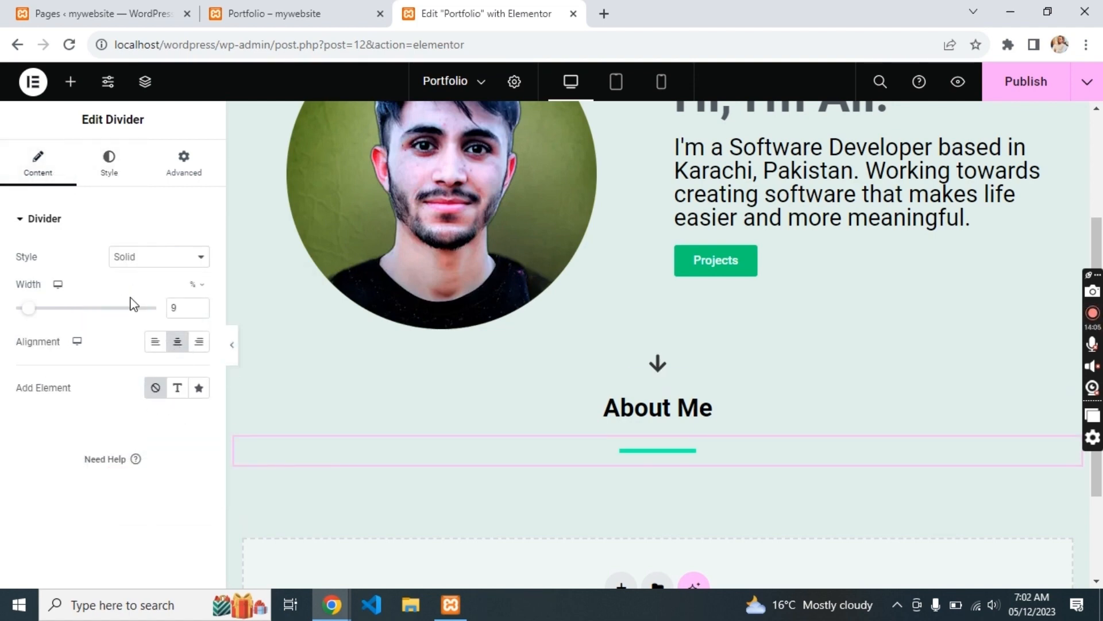
{"action": "left_click", "coordinate": [122, 167]}
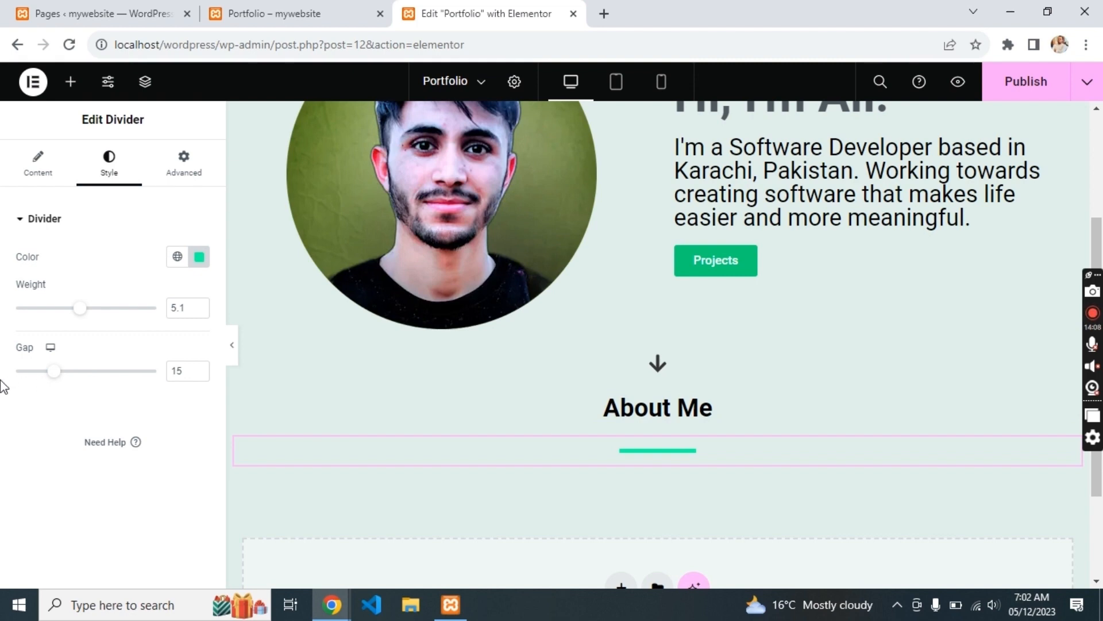
{"action": "left_click_drag", "start_coordinate": [60, 378], "coordinate": [21, 371]}
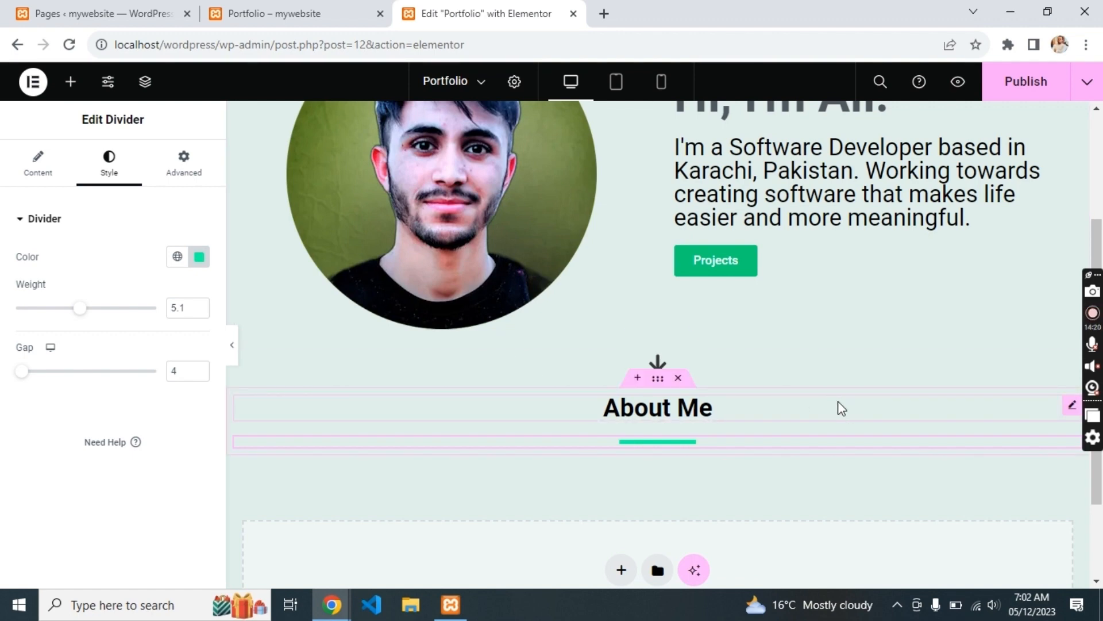
{"action": "scroll", "coordinate": [844, 405], "scroll_direction": "down", "scroll_amount": 1}
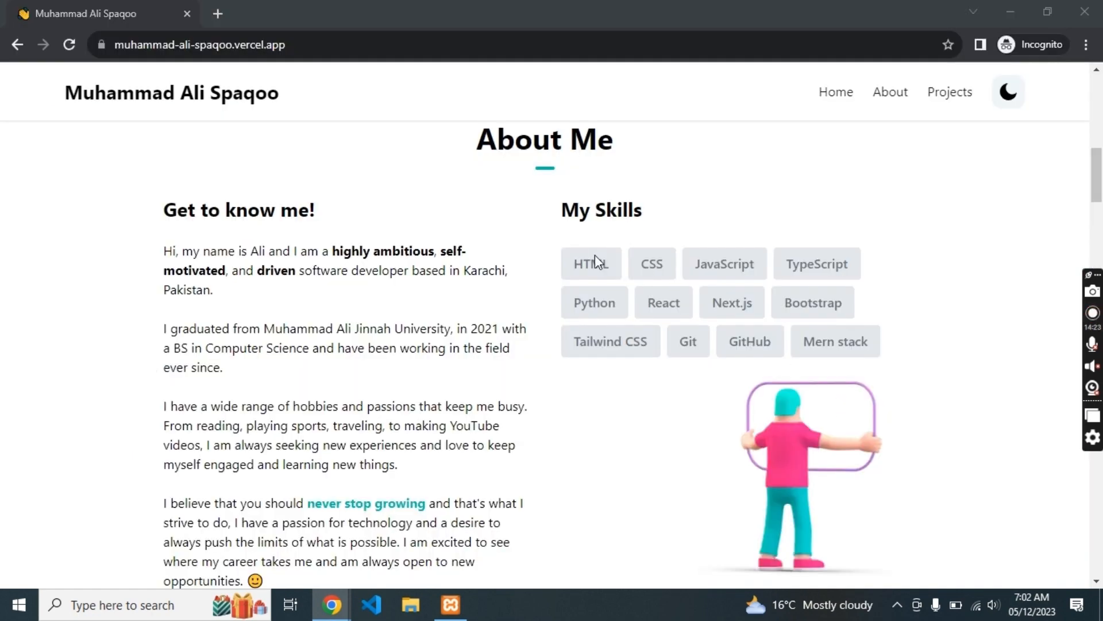
{"action": "key", "text": "alt+Tab"}
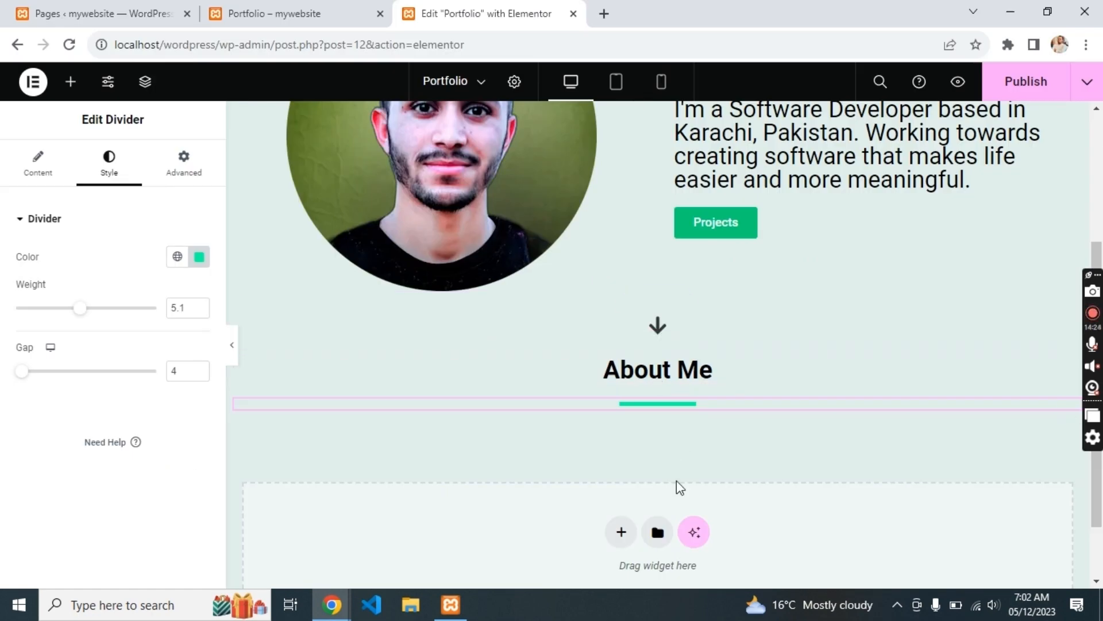
- Add a new single-column flexbox container below the divider with a nested container
{"action": "left_click", "coordinate": [621, 532]}
{"action": "left_click", "coordinate": [575, 565]}
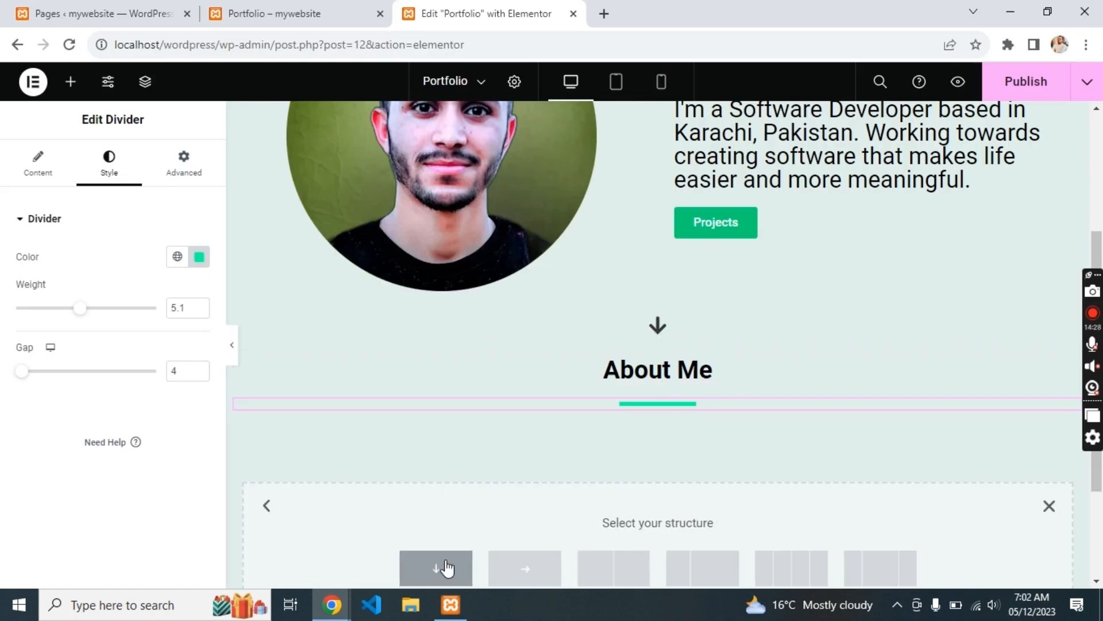
{"action": "left_click", "coordinate": [437, 568]}
{"action": "scroll", "coordinate": [487, 480], "scroll_direction": "down", "scroll_amount": 2}
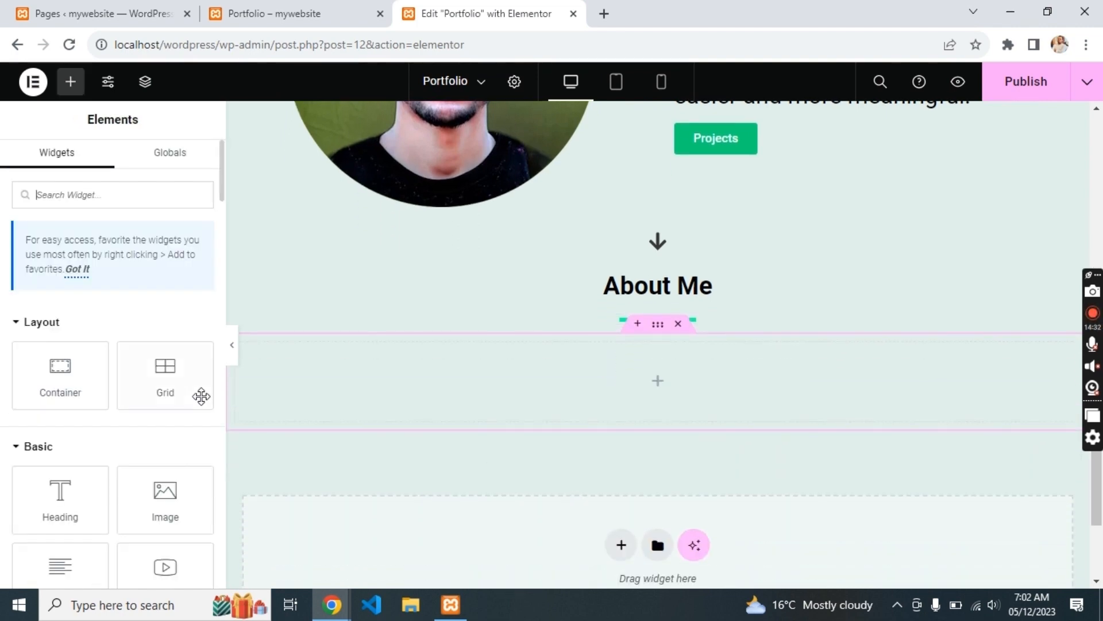
{"action": "left_click_drag", "start_coordinate": [95, 377], "coordinate": [549, 377]}
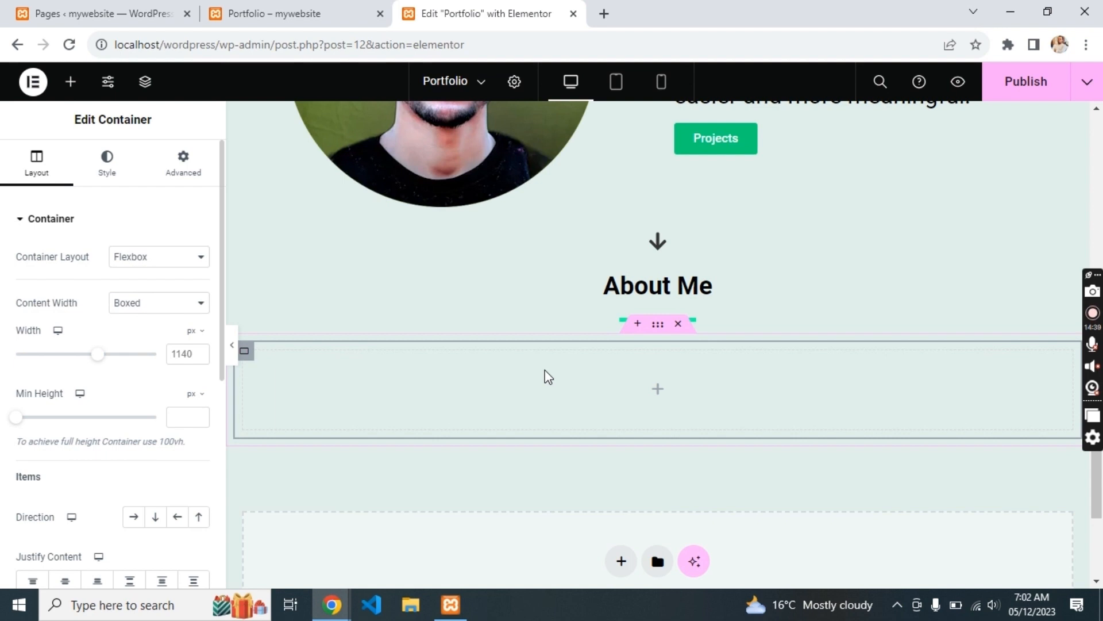
- Drop a one-row, two-column Grid into it and place containers in its cells
{"action": "left_click", "coordinate": [549, 378]}
{"action": "left_click", "coordinate": [247, 360]}
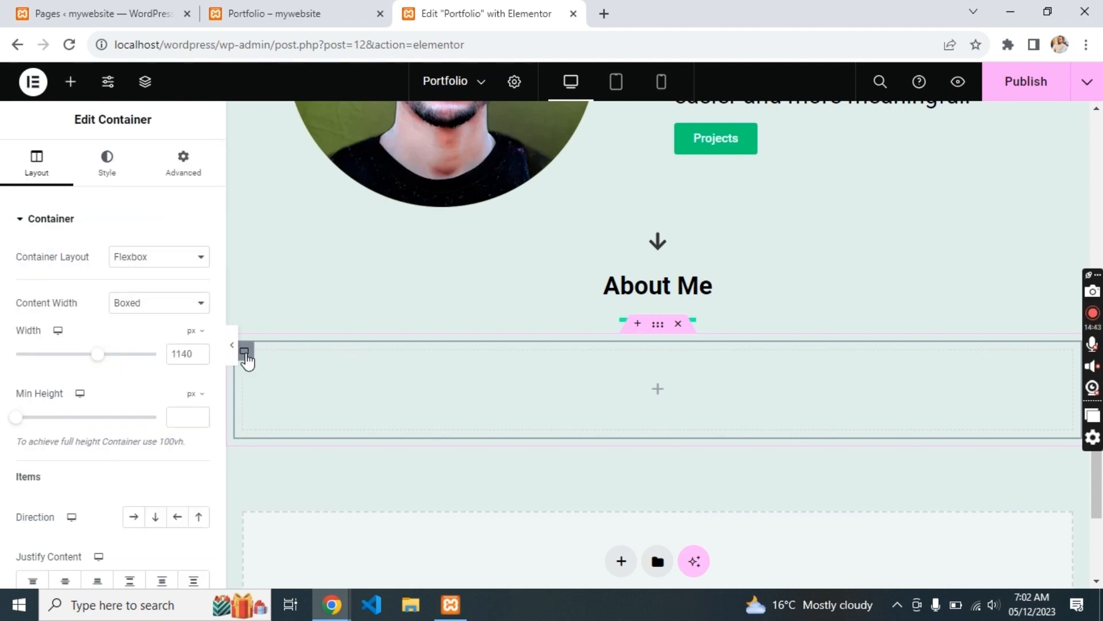
{"action": "left_click_drag", "start_coordinate": [205, 362], "coordinate": [574, 386]}
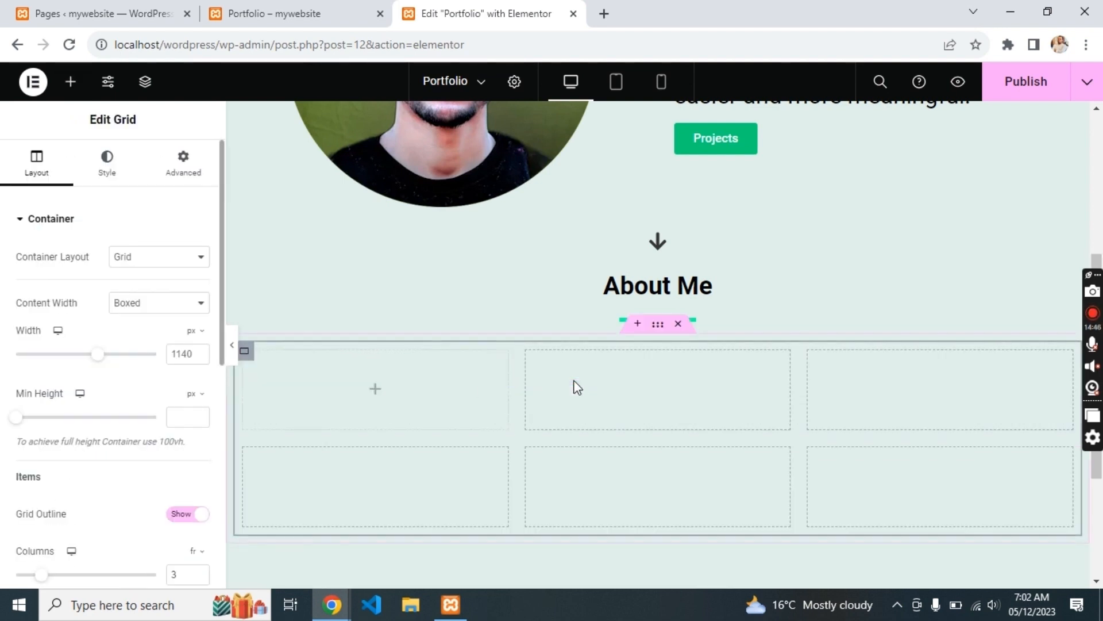
{"action": "scroll", "coordinate": [74, 544], "scroll_direction": "down", "scroll_amount": 7}
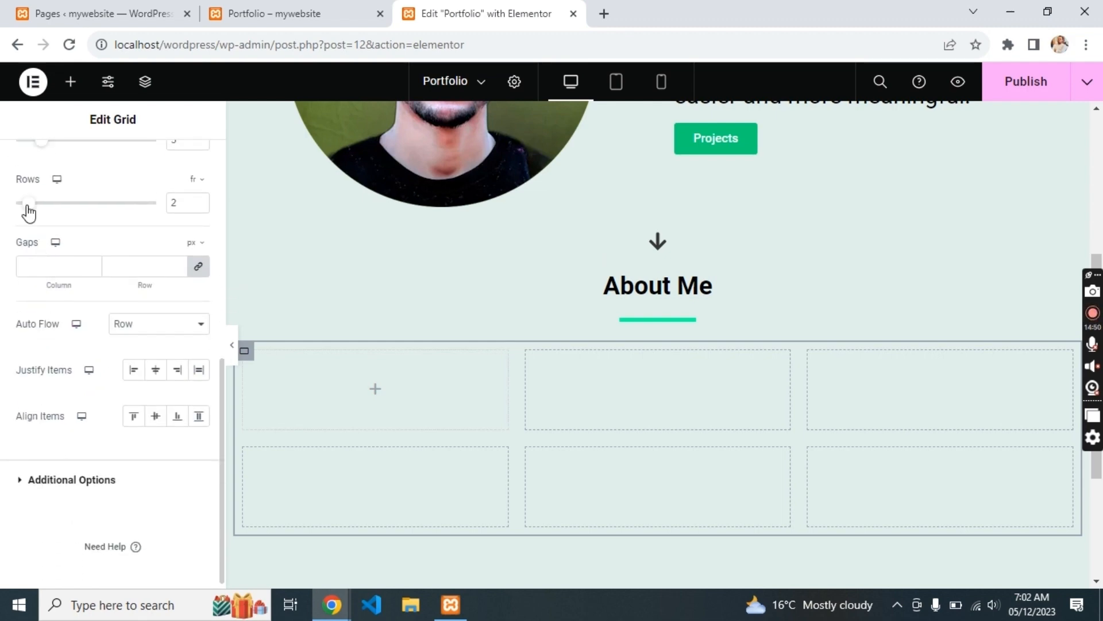
{"action": "mouse_move", "coordinate": [29, 213]}
{"action": "left_mouse_down"}
{"action": "mouse_move", "coordinate": [16, 216]}
{"action": "mouse_move", "coordinate": [21, 229]}
{"action": "left_mouse_up"}
{"action": "scroll", "coordinate": [74, 189], "scroll_direction": "up", "scroll_amount": 3}
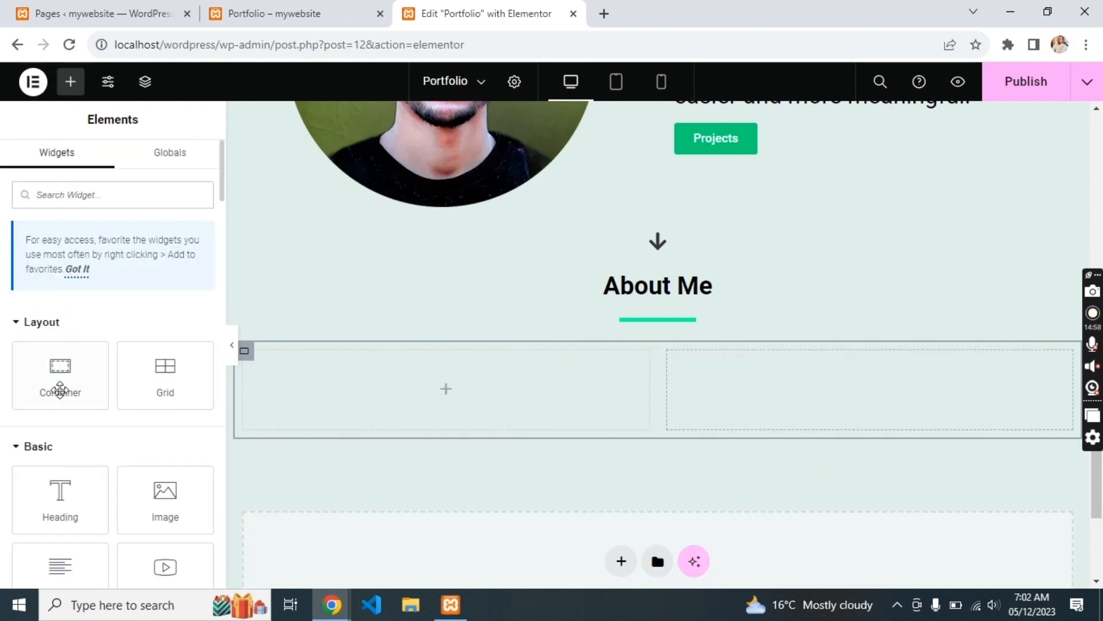
{"action": "left_click_drag", "start_coordinate": [60, 389], "coordinate": [389, 425]}
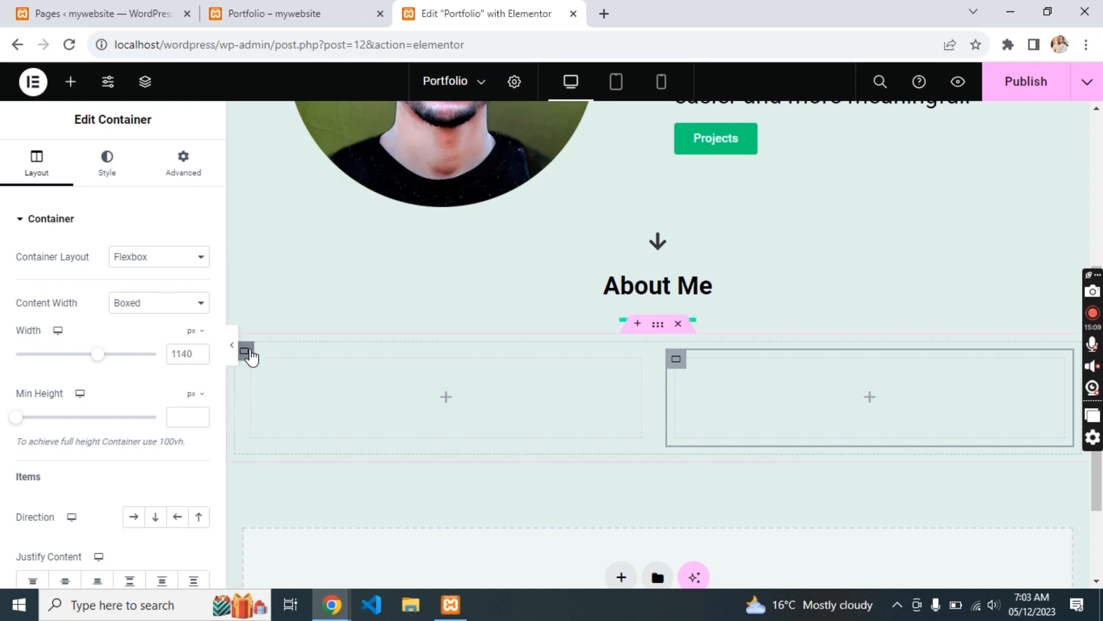
{"action": "scroll", "coordinate": [580, 406], "scroll_direction": "up", "scroll_amount": 1}
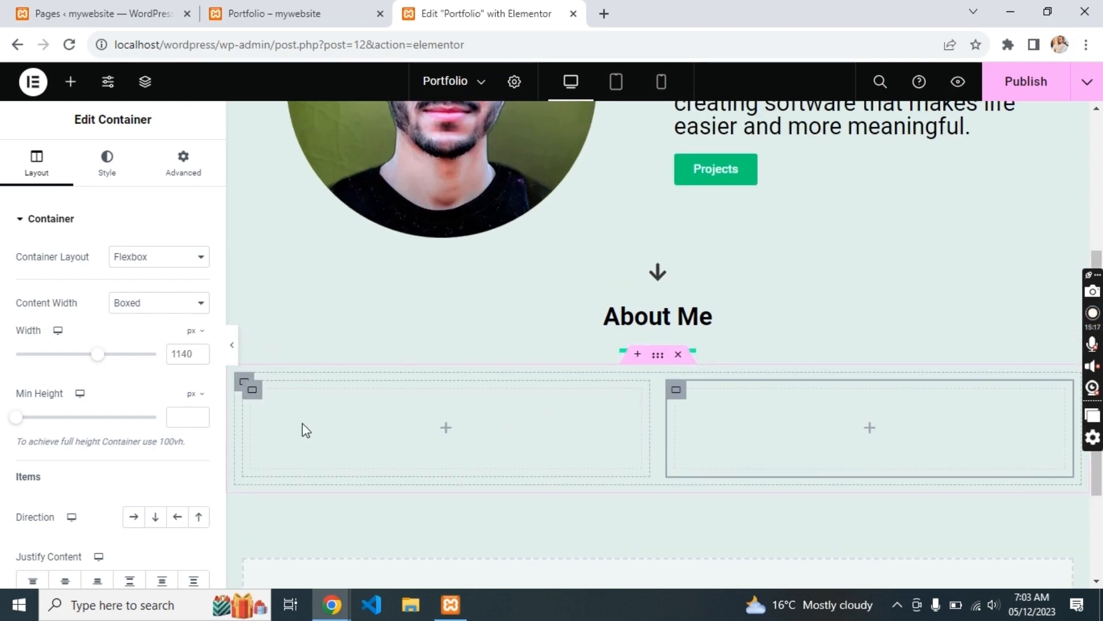
- Duplicate the About Me heading into both new columns
{"action": "key", "text": "alt+Tab"}
{"action": "triple_click", "coordinate": [241, 213]}
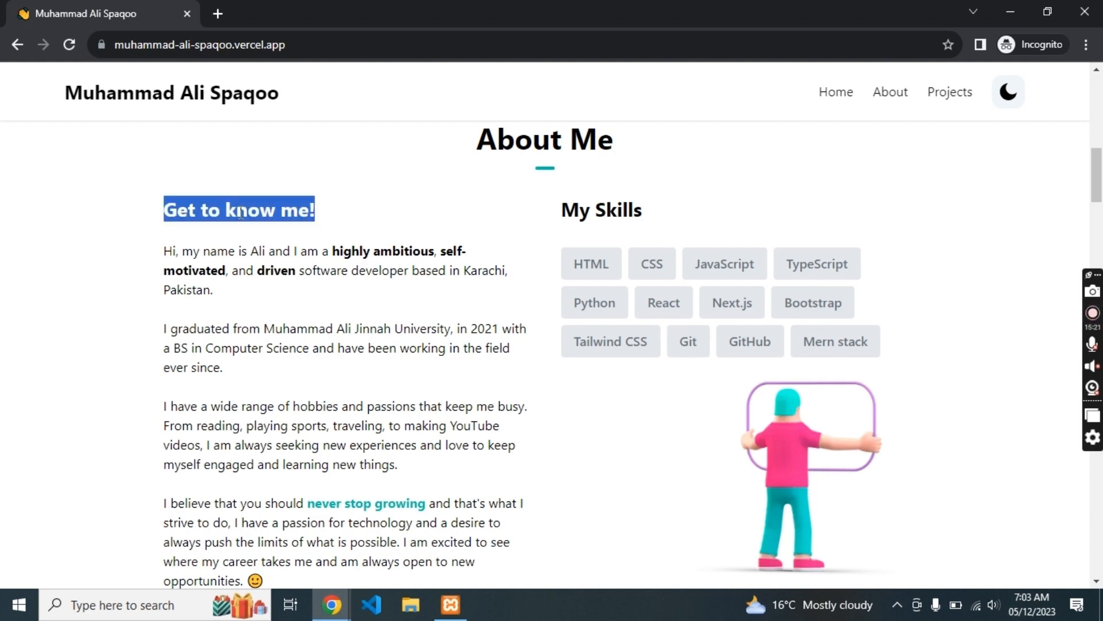
{"action": "key", "text": "alt+Tab"}
{"action": "left_click", "coordinate": [633, 321]}
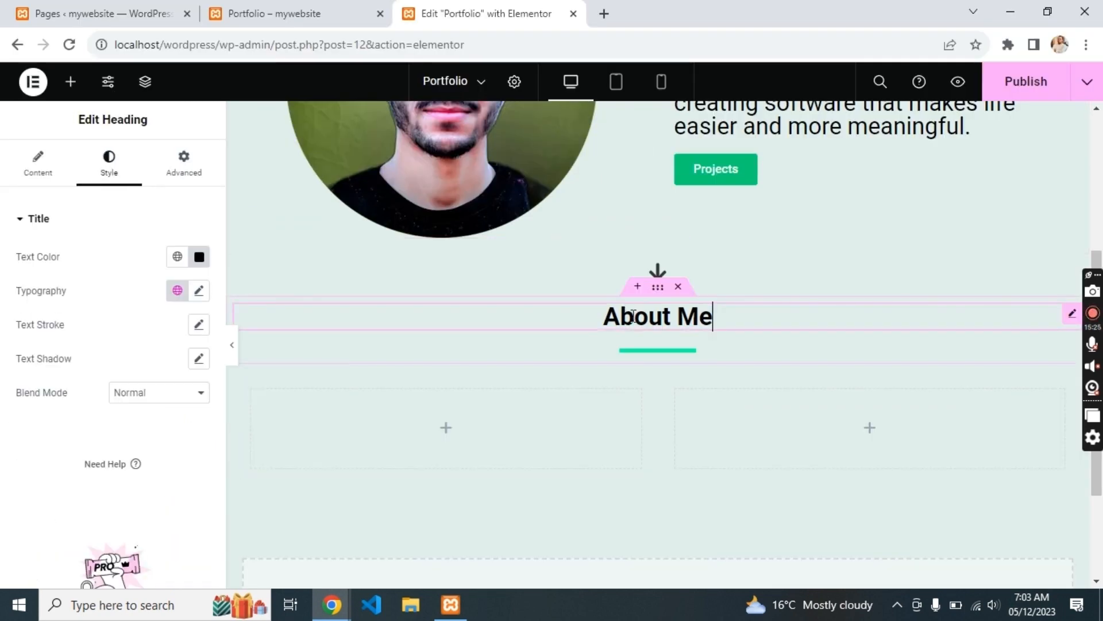
{"action": "key", "text": "ctrl+d"}
{"action": "left_click_drag", "start_coordinate": [639, 354], "coordinate": [870, 416]}
{"action": "key", "text": "ctrl+d"}
- Retitle the left heading 'Get to know me!' and left-align both column headings
{"action": "left_click", "coordinate": [549, 409]}
{"action": "triple_click", "coordinate": [162, 310]}
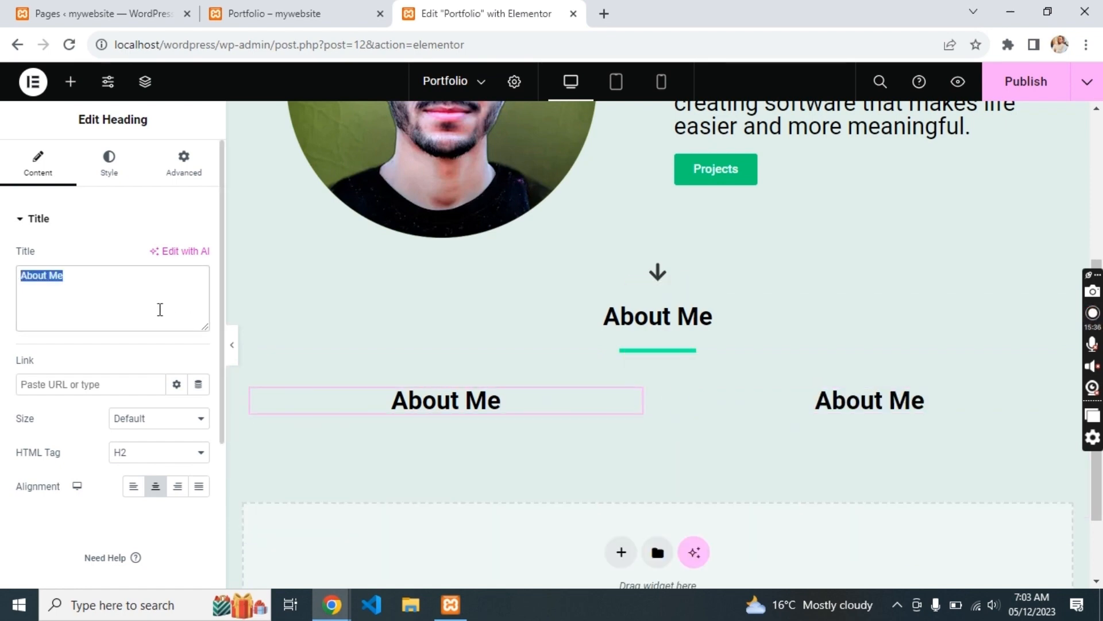
{"action": "type", "text": "Get to know me!"}
{"action": "key", "text": "Return"}
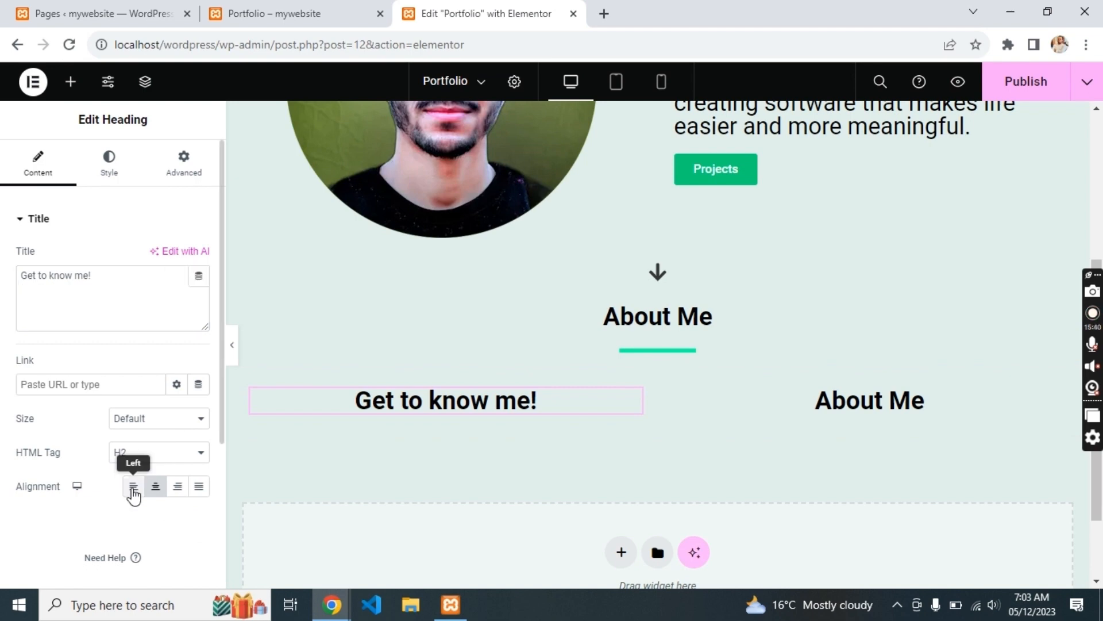
{"action": "left_click", "coordinate": [133, 486]}
{"action": "left_click", "coordinate": [815, 402]}
{"action": "left_click", "coordinate": [134, 486]}
- Retitle the right heading 'My Skills', copying the text from the reference portfolio site
{"action": "key", "text": "alt+Tab"}
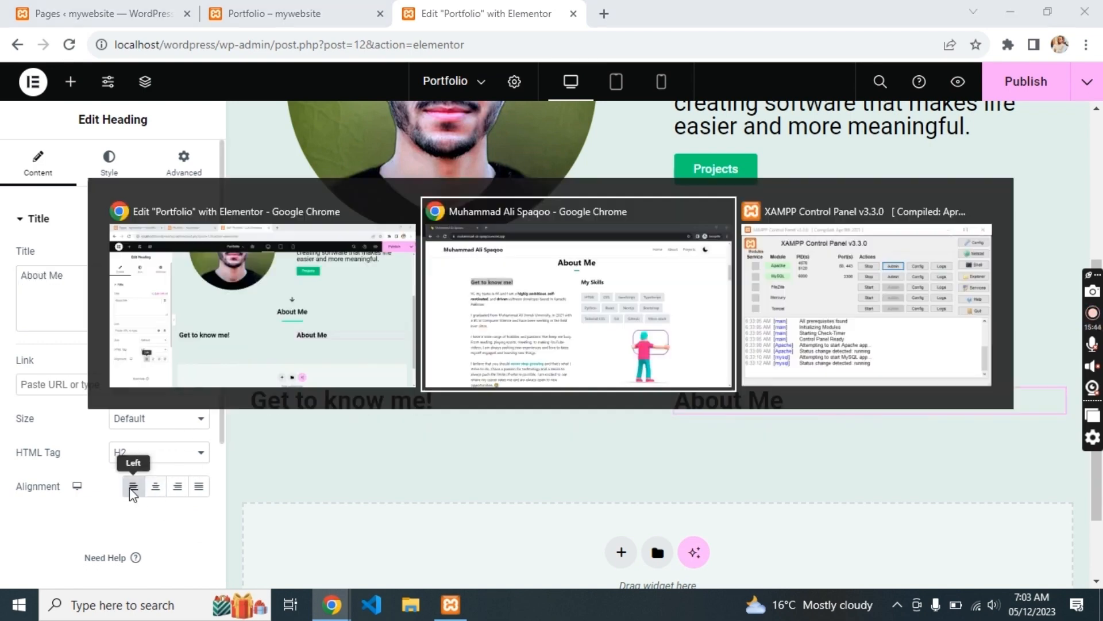
{"action": "triple_click", "coordinate": [620, 221]}
{"action": "key", "text": "ctrl+c"}
{"action": "key", "text": "alt+Tab"}
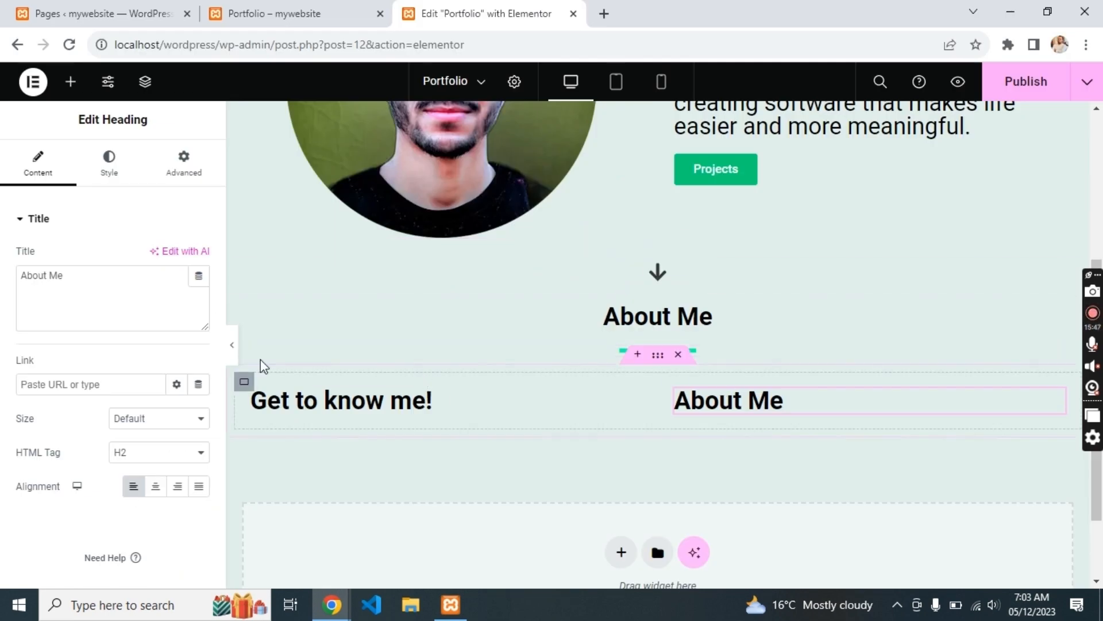
{"action": "left_click", "coordinate": [128, 305]}
{"action": "key", "text": "ctrl+v"}
{"action": "key", "text": "alt+Tab"}
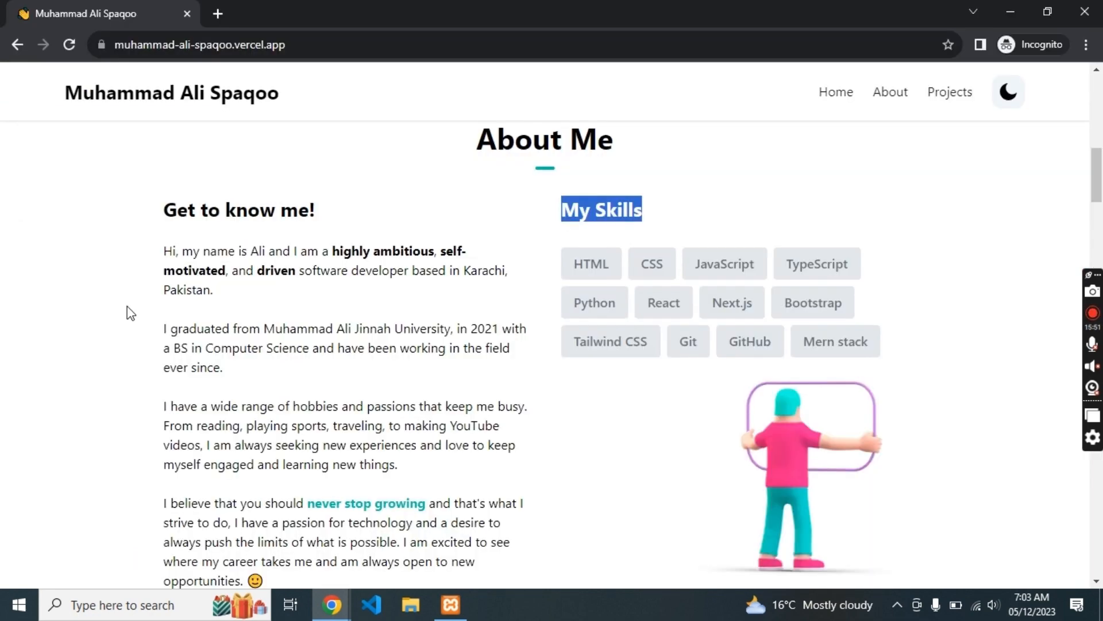
{"action": "scroll", "coordinate": [204, 307], "scroll_direction": "down", "scroll_amount": 1}
{"action": "left_click_drag", "start_coordinate": [153, 204], "coordinate": [307, 550]}
{"action": "key", "text": "alt+Tab"}
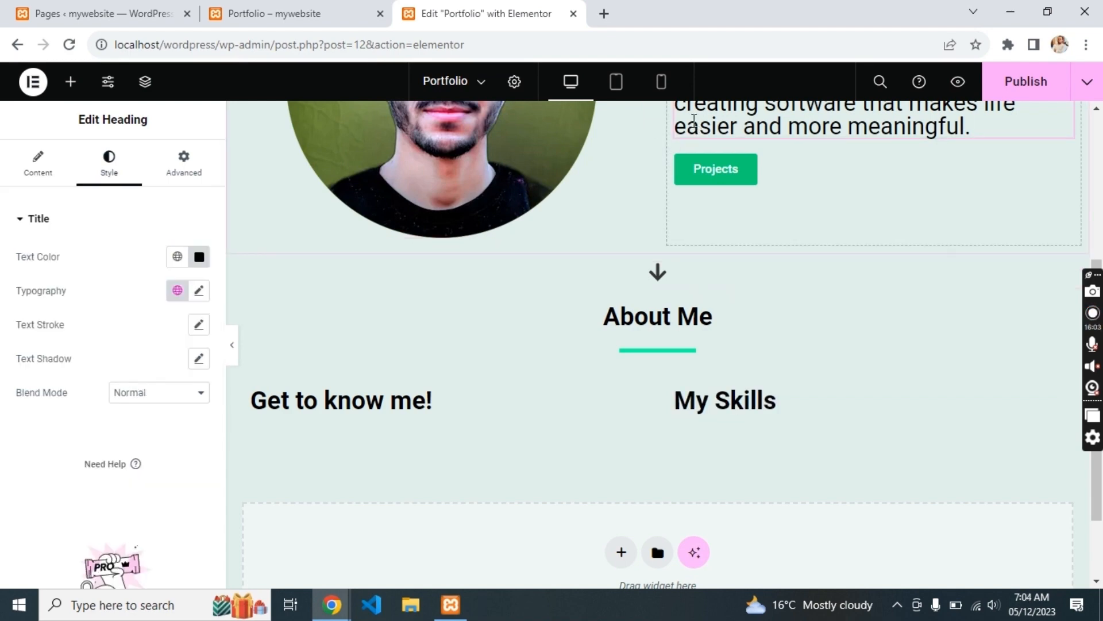
- Duplicate the intro heading under Get to know me! and paste the bio paragraphs into it
{"action": "right_click", "coordinate": [694, 119]}
{"action": "left_click", "coordinate": [736, 180]}
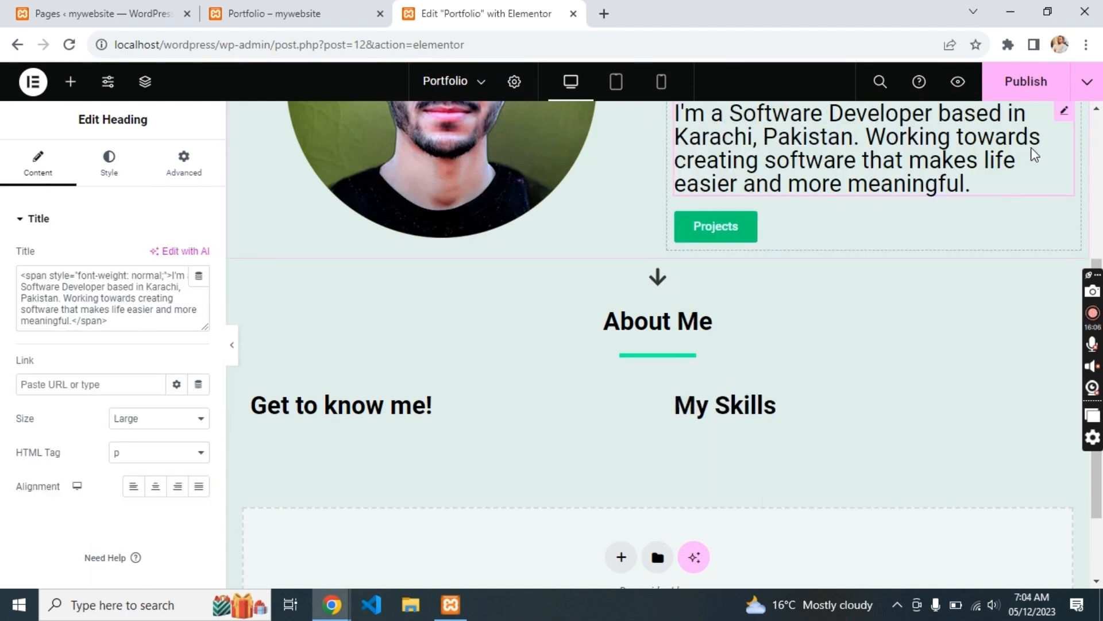
{"action": "left_click_drag", "start_coordinate": [1070, 120], "coordinate": [352, 455]}
{"action": "triple_click", "coordinate": [168, 327]}
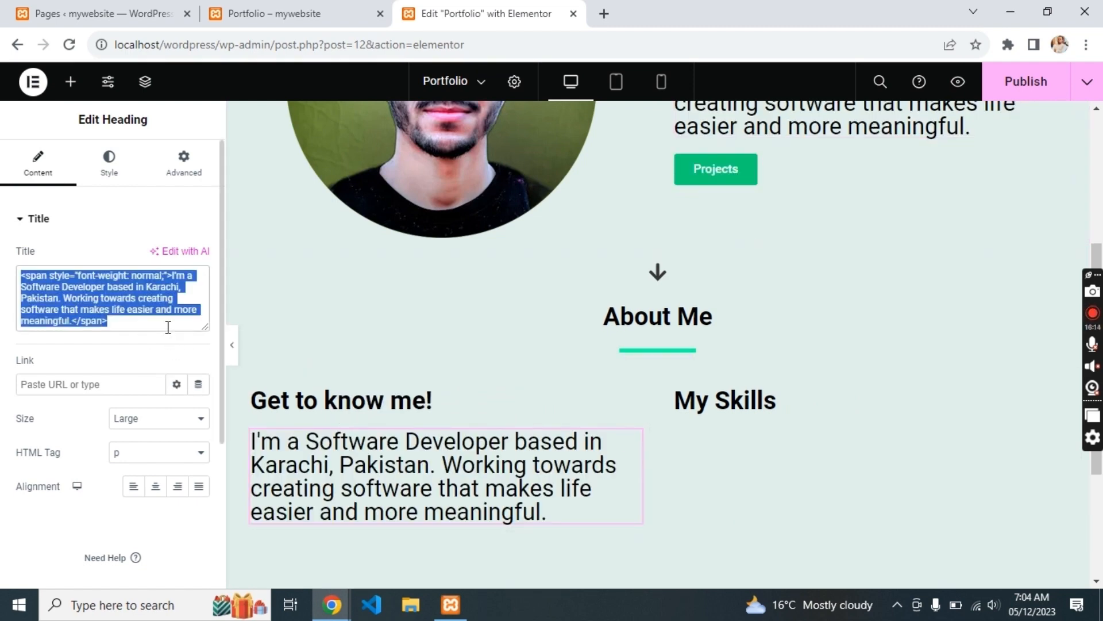
{"action": "key", "text": "ctrl+v"}
- Remove bold from the bio text and set its size to Medium
{"action": "triple_click", "coordinate": [370, 491]}
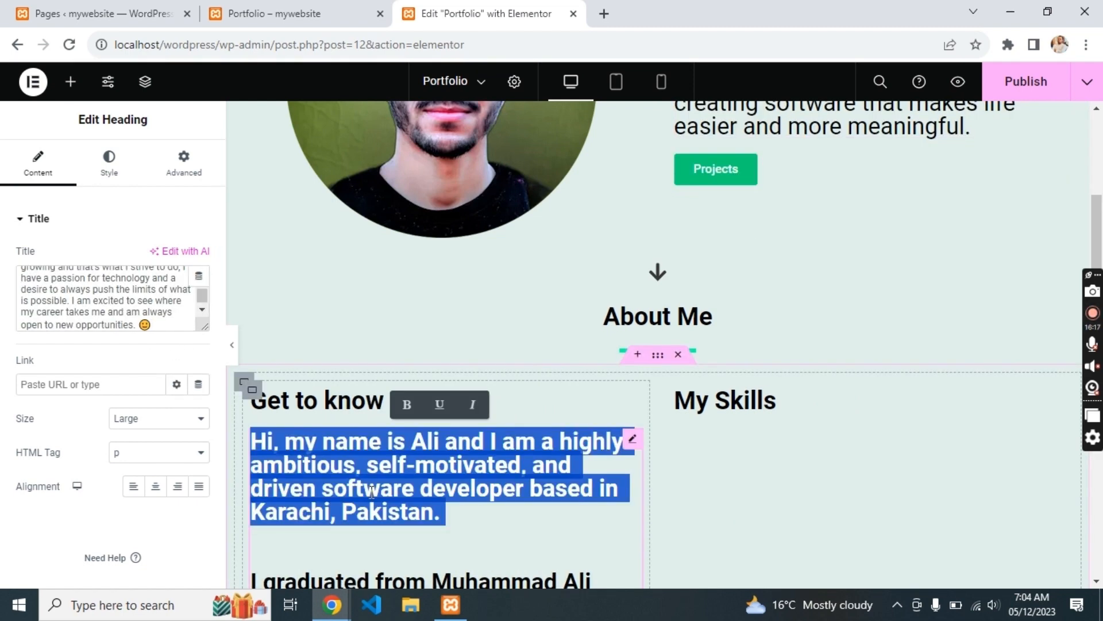
{"action": "key", "text": "ctrl+a"}
{"action": "key", "text": "ctrl+b"}
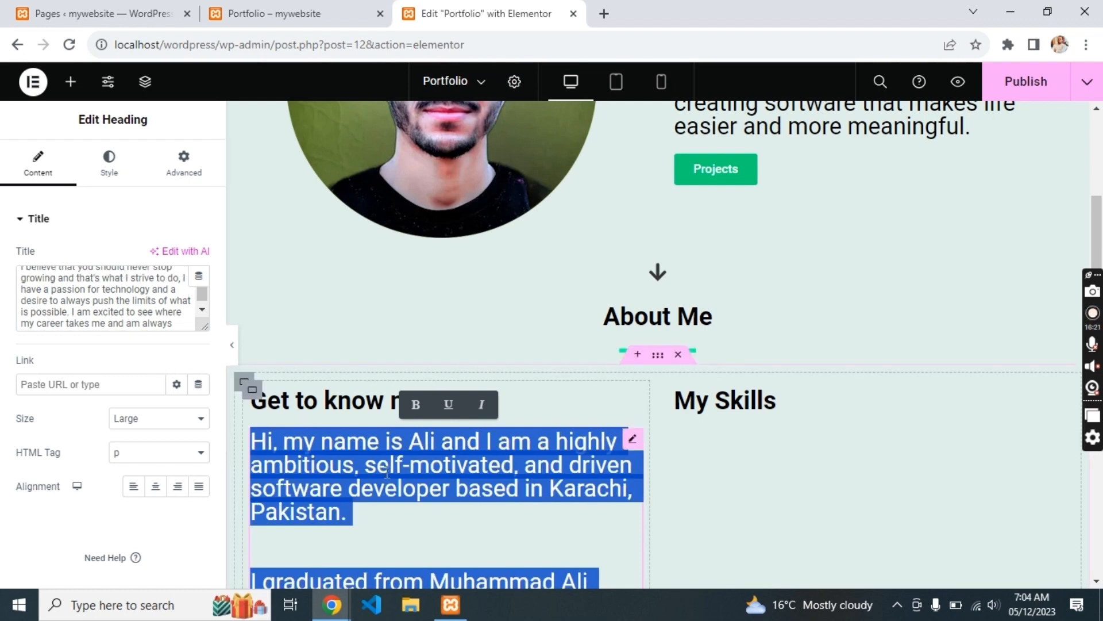
{"action": "scroll", "coordinate": [366, 390], "scroll_direction": "down", "scroll_amount": 2}
{"action": "left_click", "coordinate": [350, 413]}
{"action": "key", "text": "ctrl+a"}
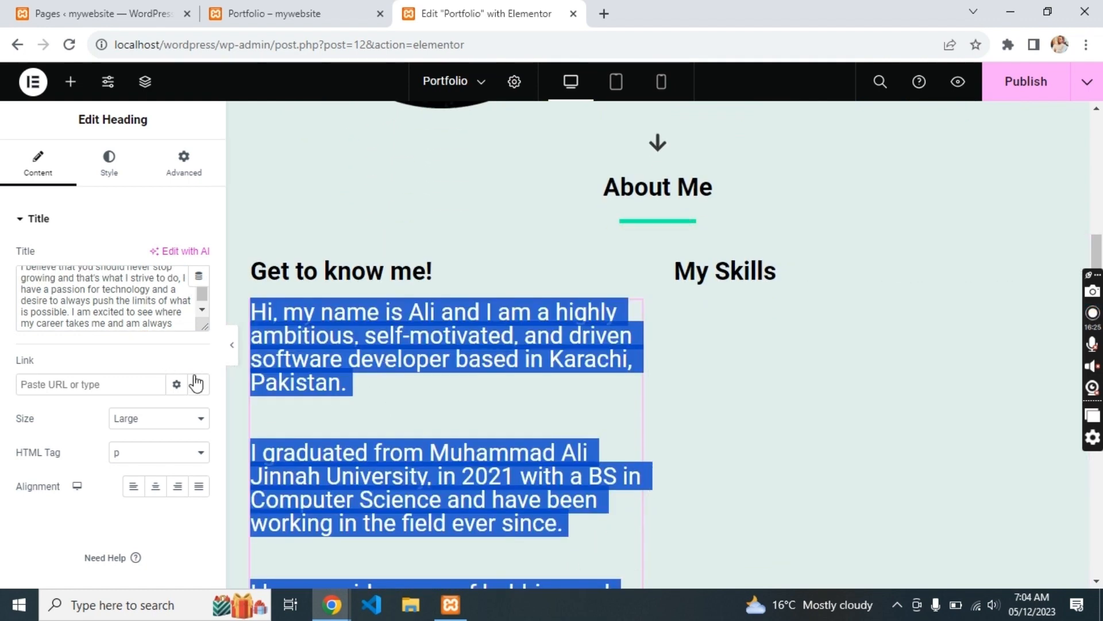
{"action": "left_click", "coordinate": [158, 417]}
{"action": "left_click", "coordinate": [145, 458]}
- Insert blank lines between the four bio paragraphs
{"action": "left_click", "coordinate": [419, 367]}
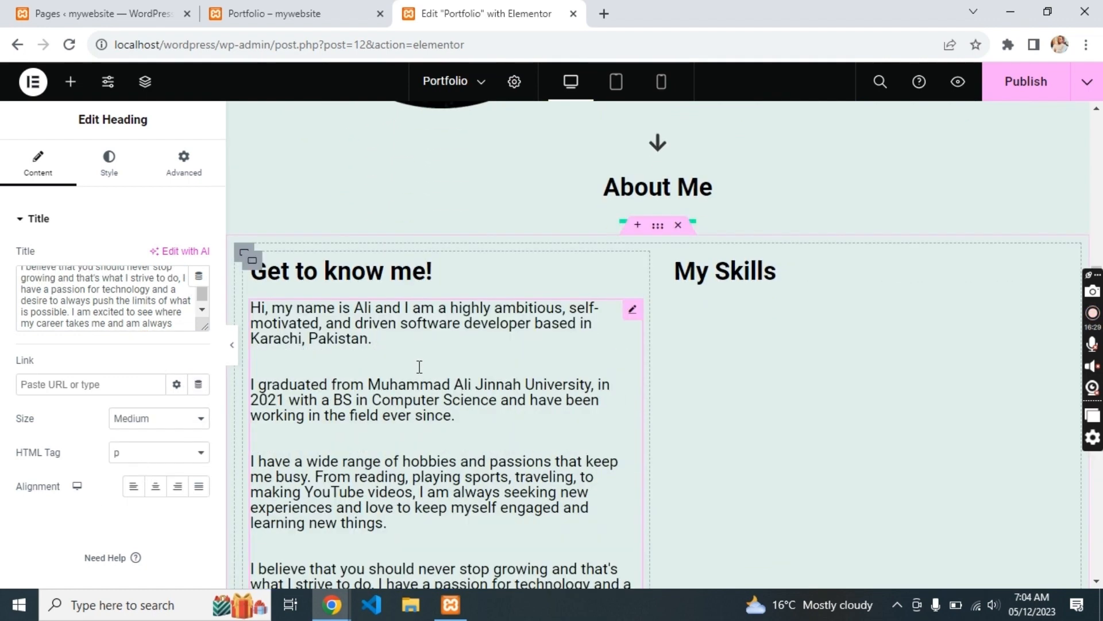
{"action": "key", "text": "Return"}
{"action": "key", "text": "Return"}
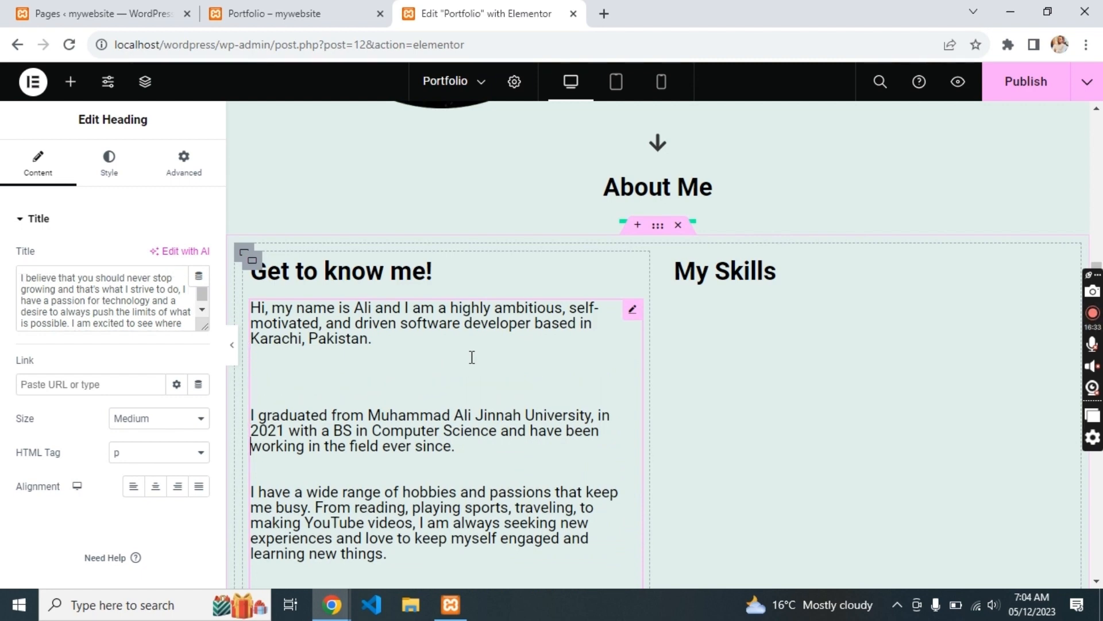
{"action": "key", "text": "Down"}
{"action": "key", "text": "Down"}
{"action": "key", "text": "Down"}
{"action": "key", "text": "Return"}
{"action": "key", "text": "Return"}
{"action": "key", "text": "Down"}
{"action": "key", "text": "Down"}
{"action": "key", "text": "Down"}
{"action": "key", "text": "Down"}
{"action": "key", "text": "Down"}
{"action": "key", "text": "Down"}
{"action": "key", "text": "Down"}
{"action": "key", "text": "Return"}
{"action": "key", "text": "Return"}
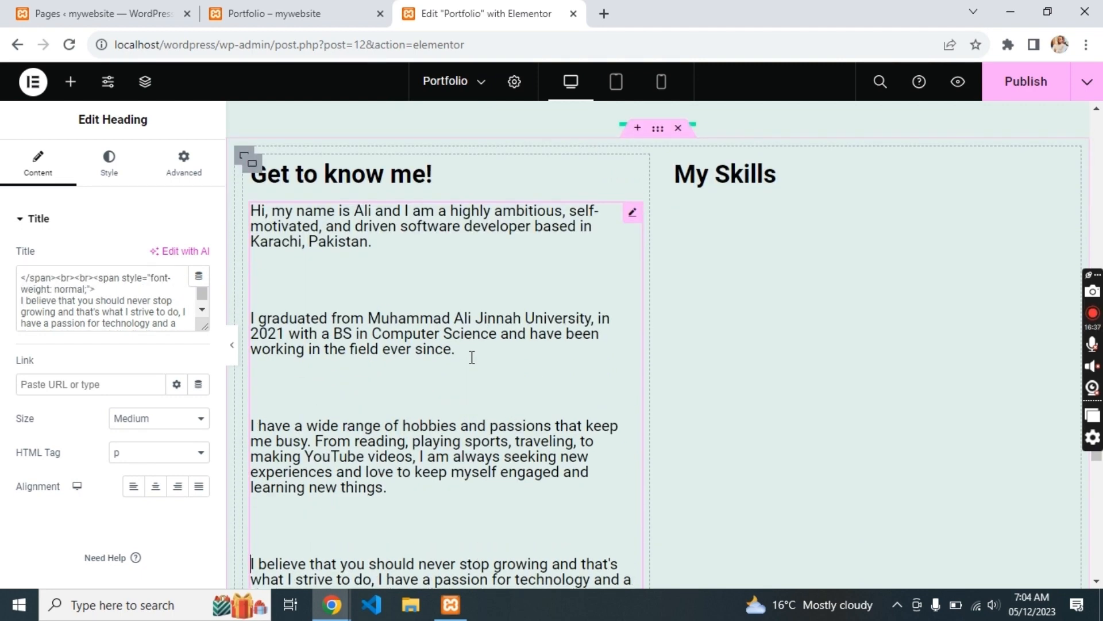
{"action": "left_click", "coordinate": [811, 242]}
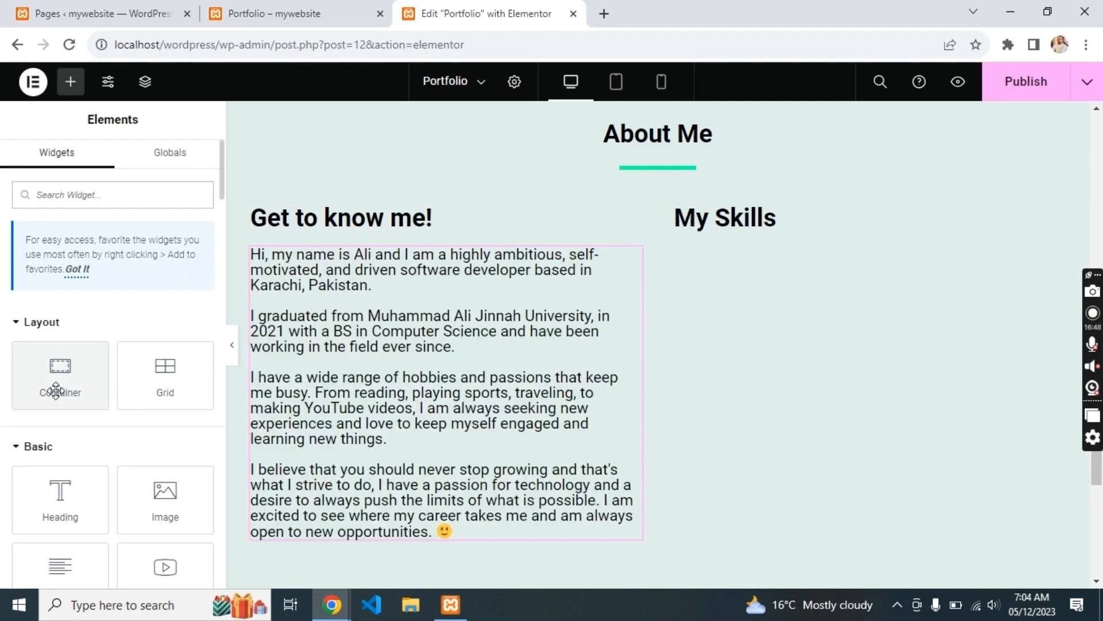
- Add a container to the My Skills column and copy the Projects button into it twice
{"action": "left_click_drag", "start_coordinate": [60, 377], "coordinate": [793, 223]}
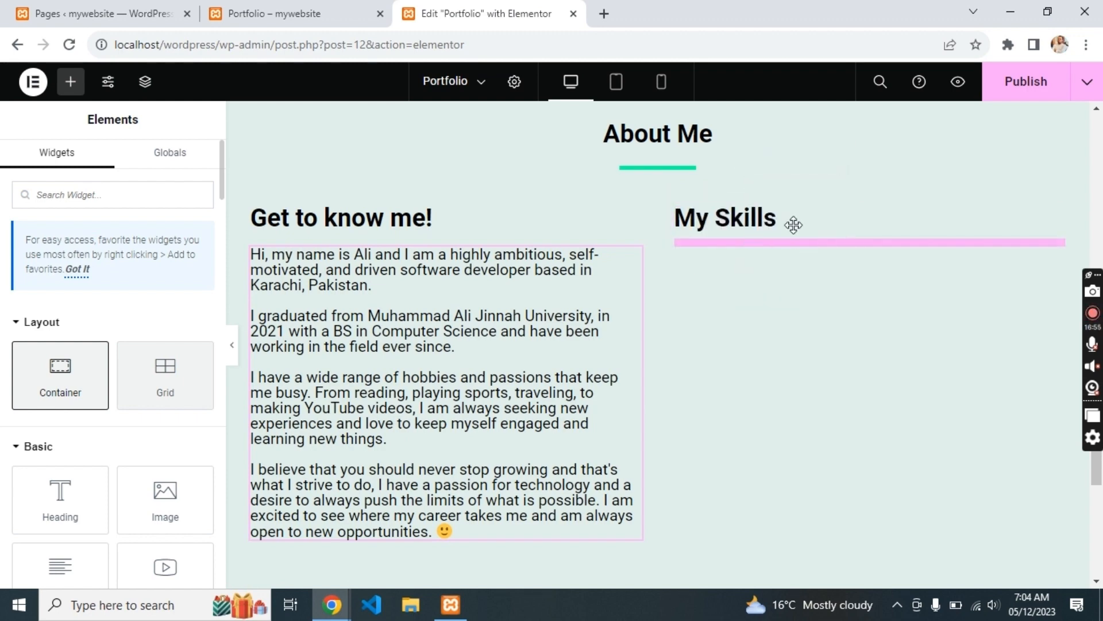
{"action": "scroll", "coordinate": [477, 295], "scroll_direction": "down", "scroll_amount": 1}
{"action": "scroll", "coordinate": [478, 295], "scroll_direction": "up", "scroll_amount": 4}
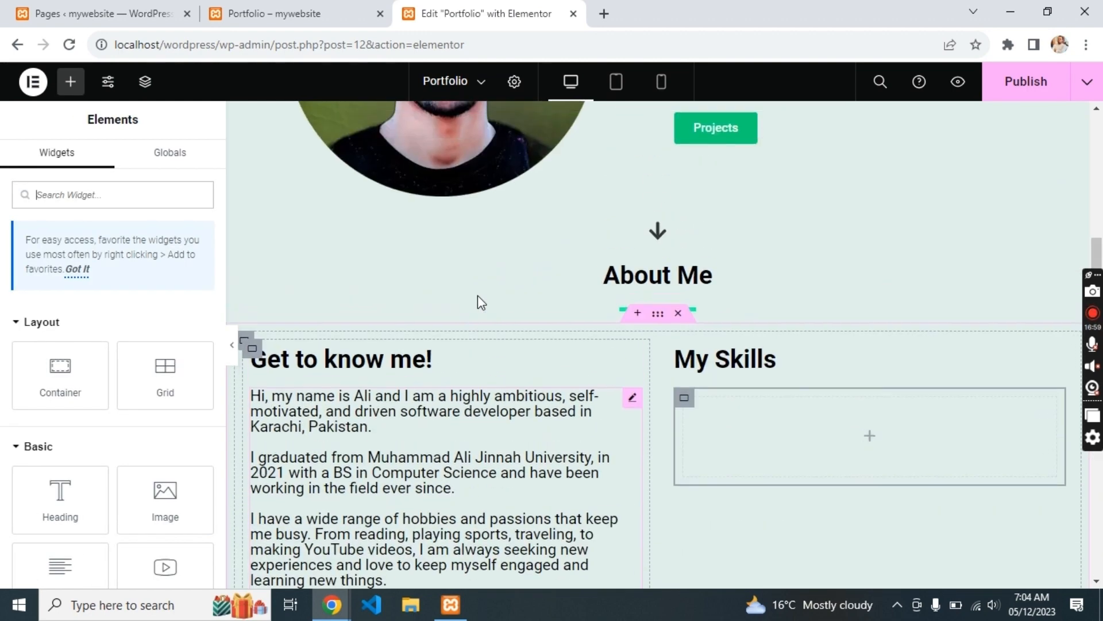
{"action": "left_click", "coordinate": [748, 141]}
{"action": "right_click", "coordinate": [750, 140]}
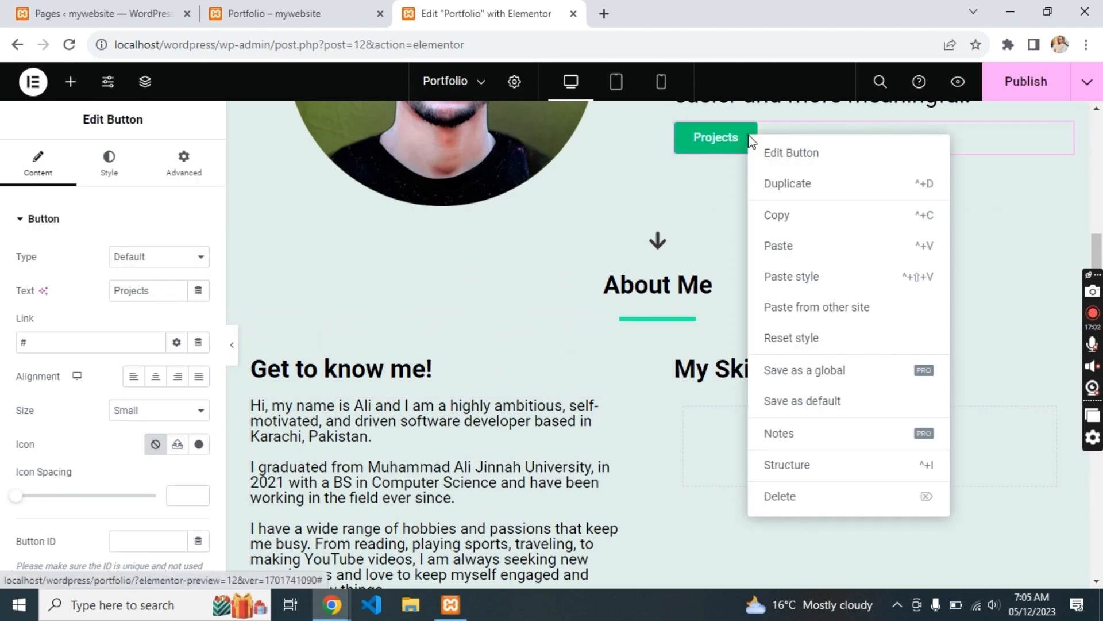
{"action": "left_click", "coordinate": [786, 182]}
{"action": "left_click_drag", "start_coordinate": [719, 162], "coordinate": [768, 446]}
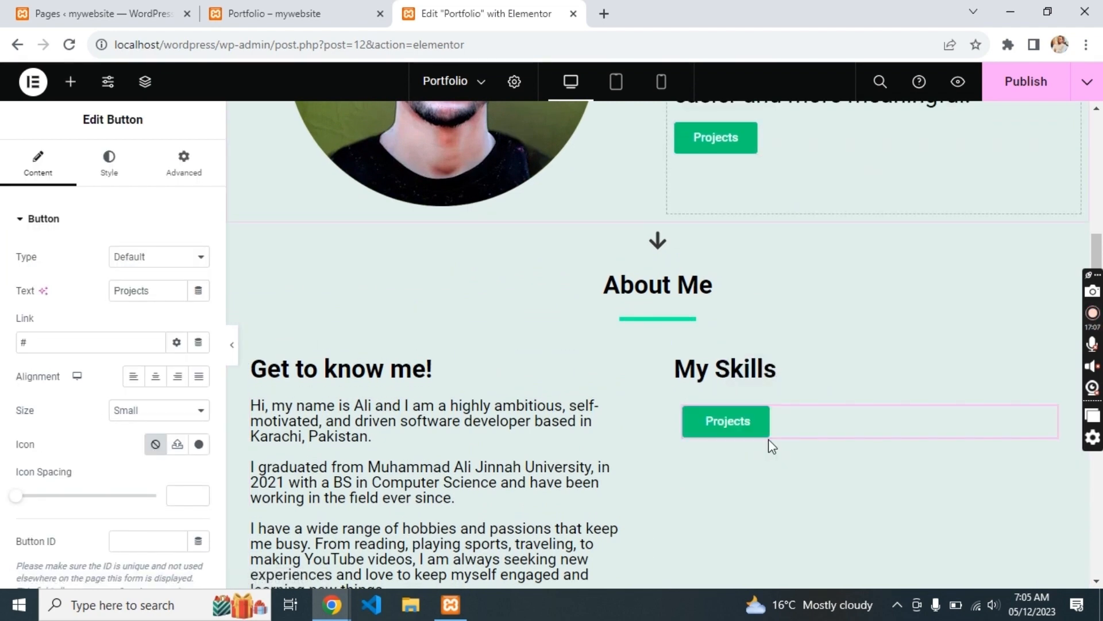
{"action": "key", "text": "ctrl+d"}
{"action": "key", "text": "ctrl+d"}
{"action": "key", "text": "ctrl+d"}
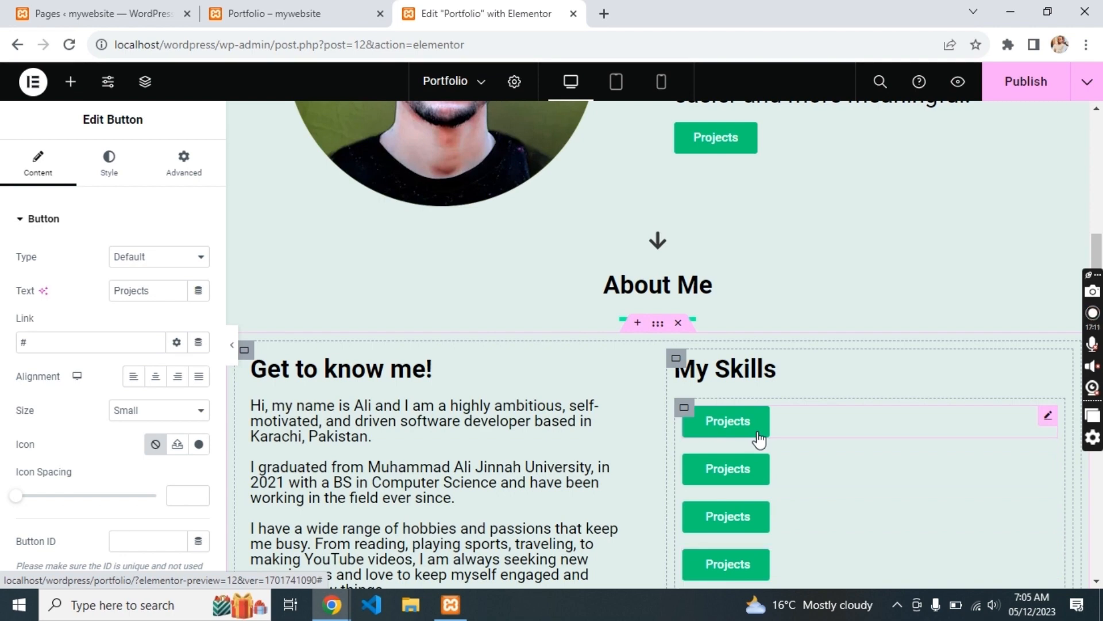
- Switch the skill-button container to a three-column Grid layout
{"action": "left_click", "coordinate": [683, 407]}
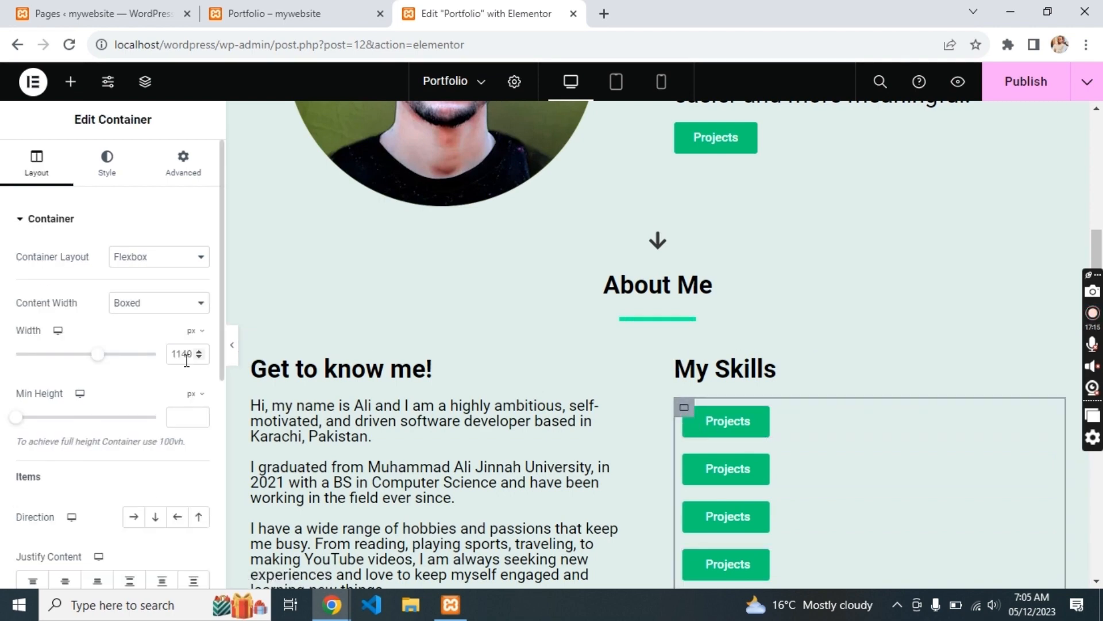
{"action": "left_click", "coordinate": [136, 517]}
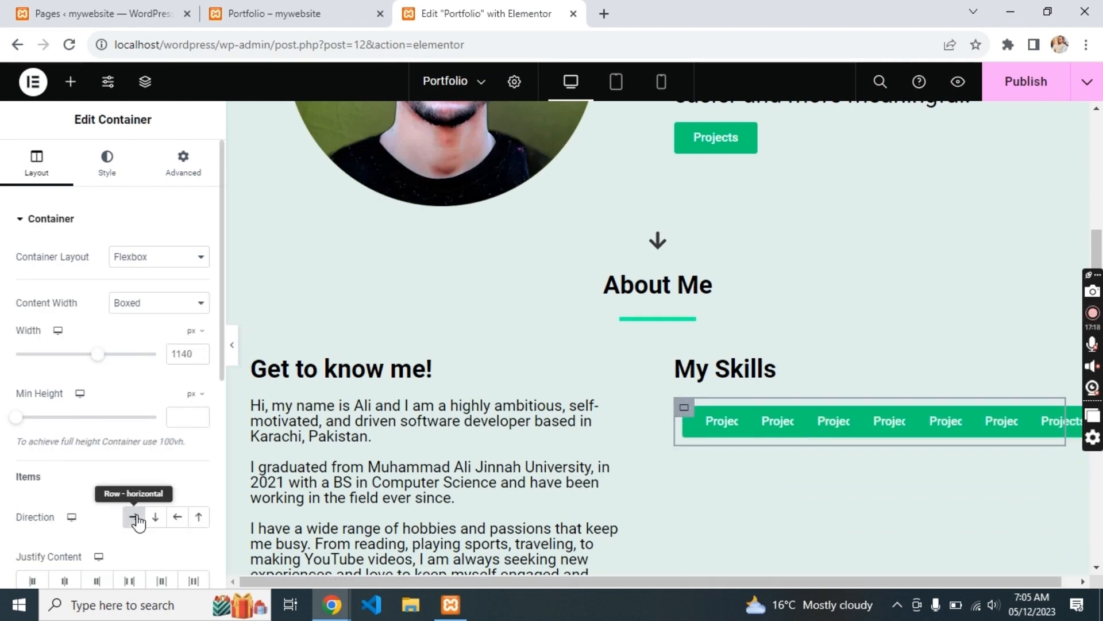
{"action": "left_click", "coordinate": [129, 258]}
{"action": "left_click", "coordinate": [129, 286]}
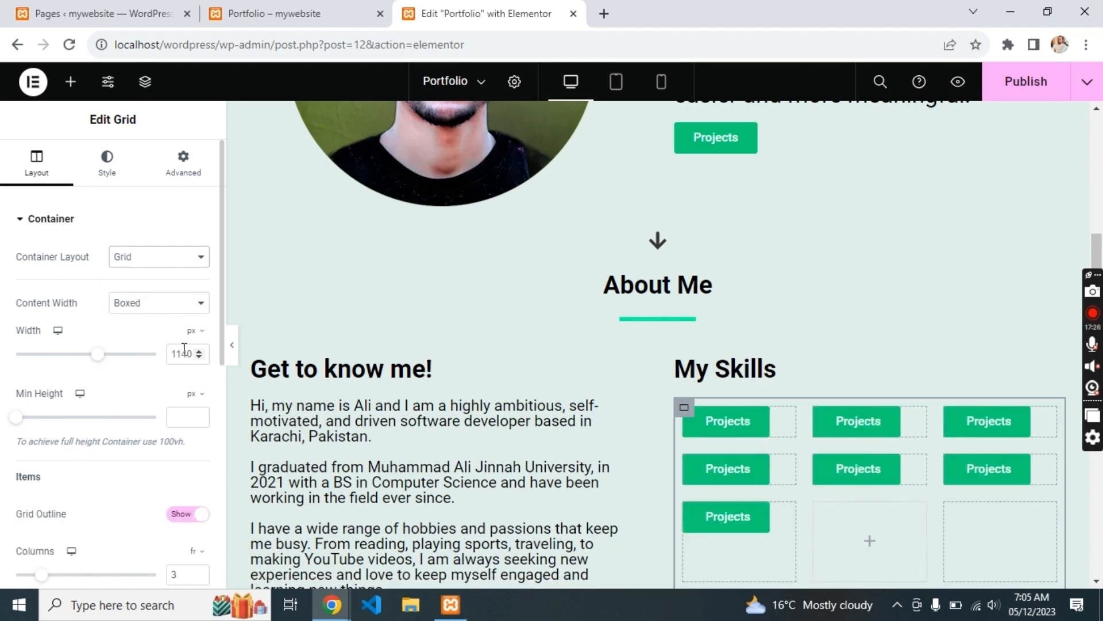
{"action": "scroll", "coordinate": [80, 522], "scroll_direction": "down", "scroll_amount": 2}
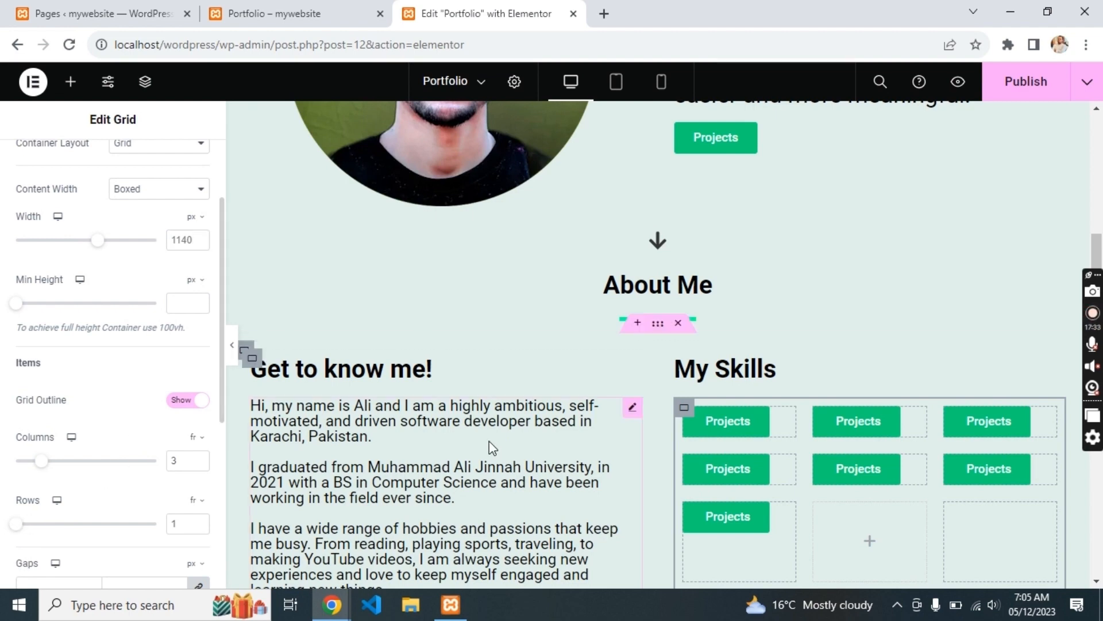
{"action": "left_click", "coordinate": [740, 519]}
- Make extra Projects button copies and relabel the top row Html, Css and JavaScript
{"action": "key", "text": "ctrl+d"}
{"action": "key", "text": "ctrl+d"}
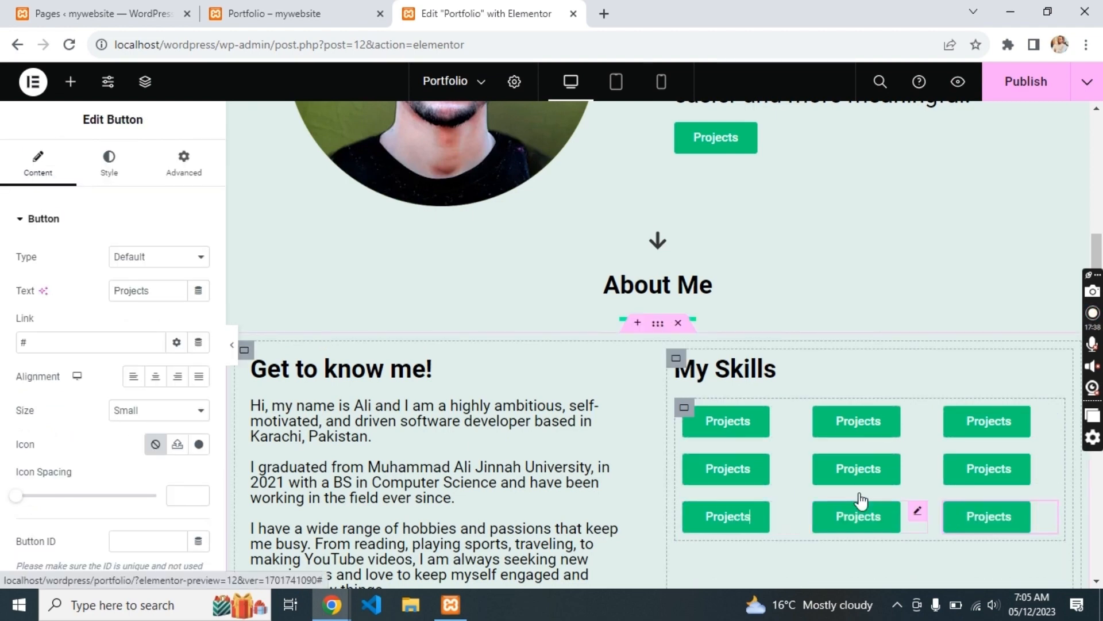
{"action": "scroll", "coordinate": [820, 468], "scroll_direction": "down", "scroll_amount": 4}
{"action": "scroll", "coordinate": [822, 466], "scroll_direction": "up", "scroll_amount": 2}
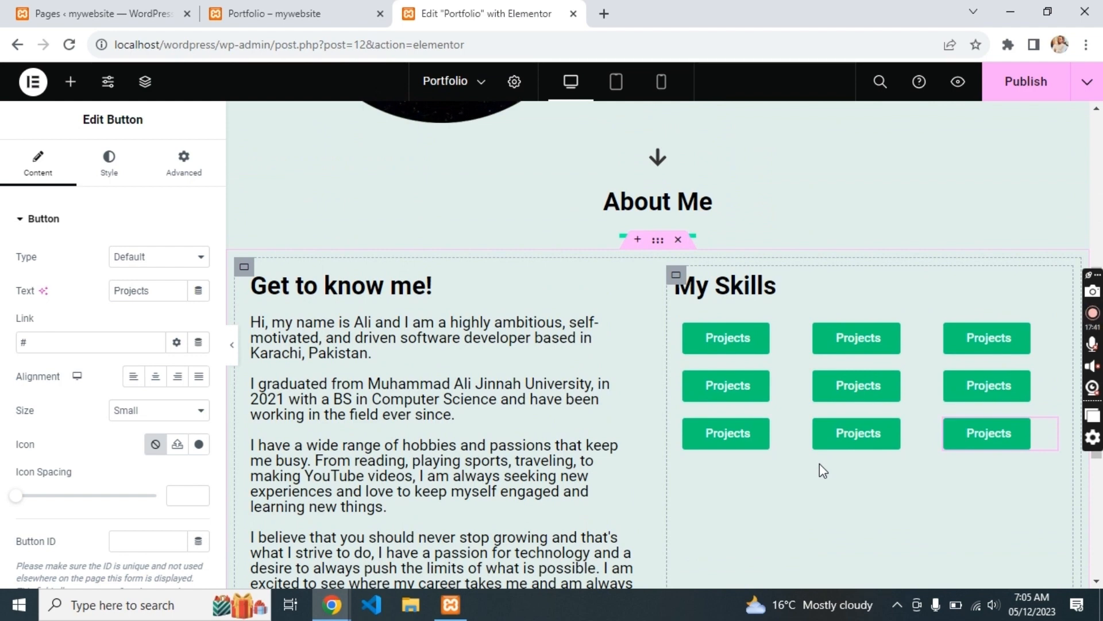
{"action": "left_click", "coordinate": [702, 341]}
{"action": "double_click", "coordinate": [126, 289]}
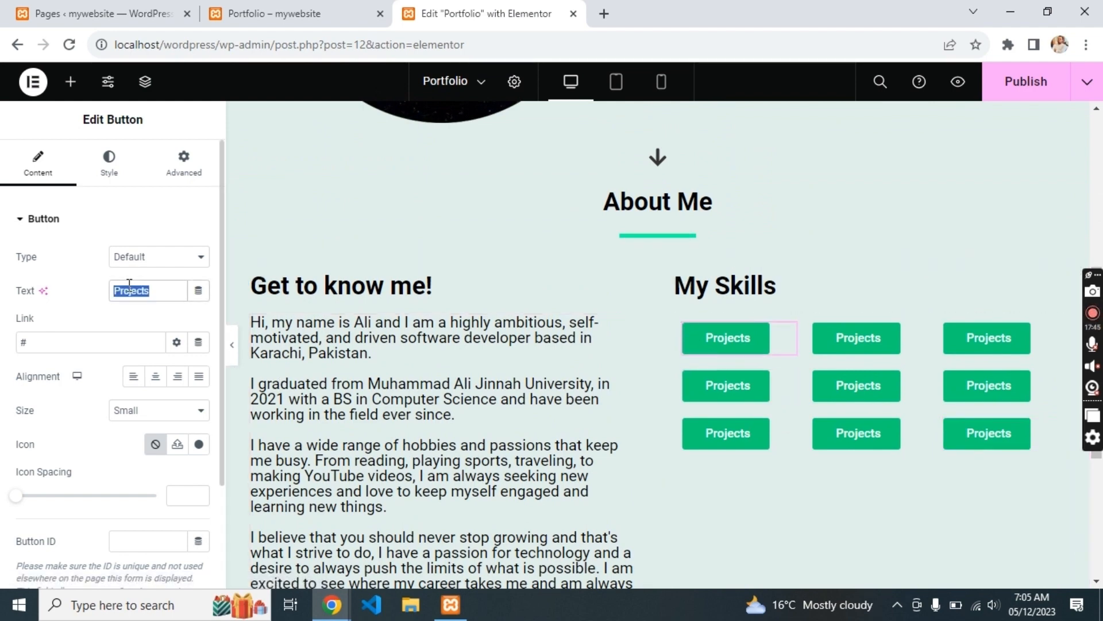
{"action": "type", "text": "Html"}
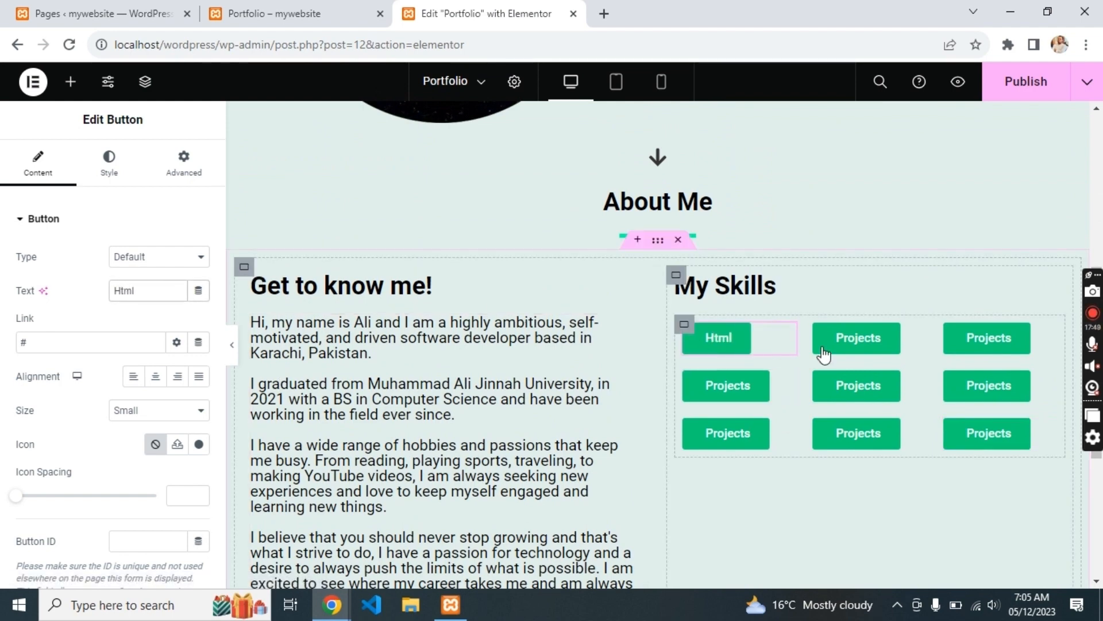
{"action": "left_click", "coordinate": [844, 348]}
{"action": "double_click", "coordinate": [161, 289]}
{"action": "type", "text": "Css"}
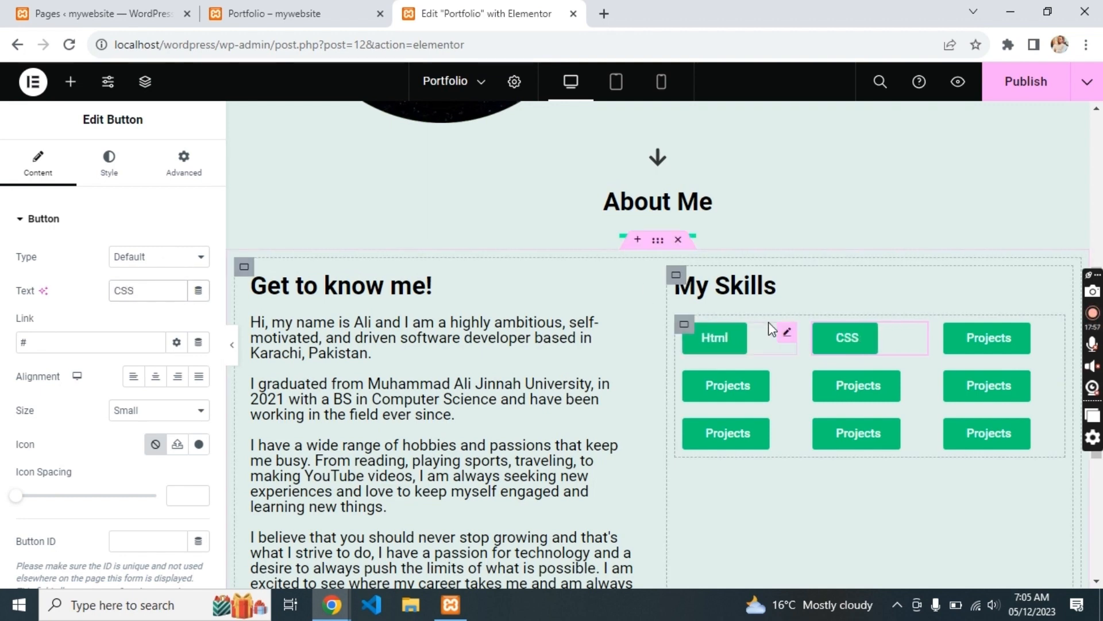
{"action": "left_click", "coordinate": [970, 344]}
{"action": "double_click", "coordinate": [166, 289]}
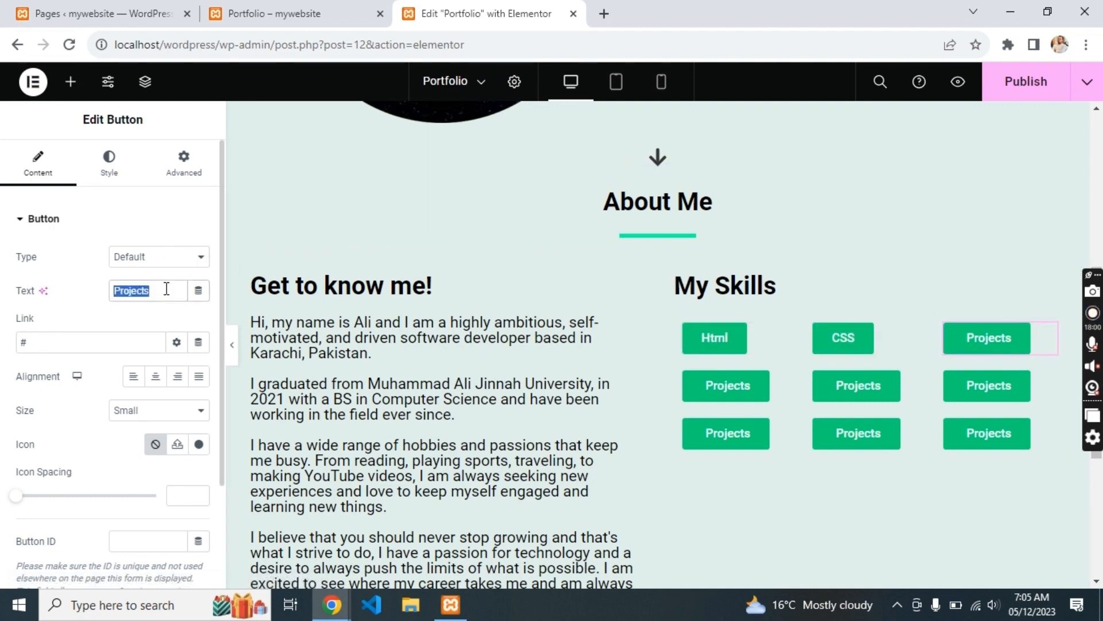
{"action": "type", "text": "JavaScript"}
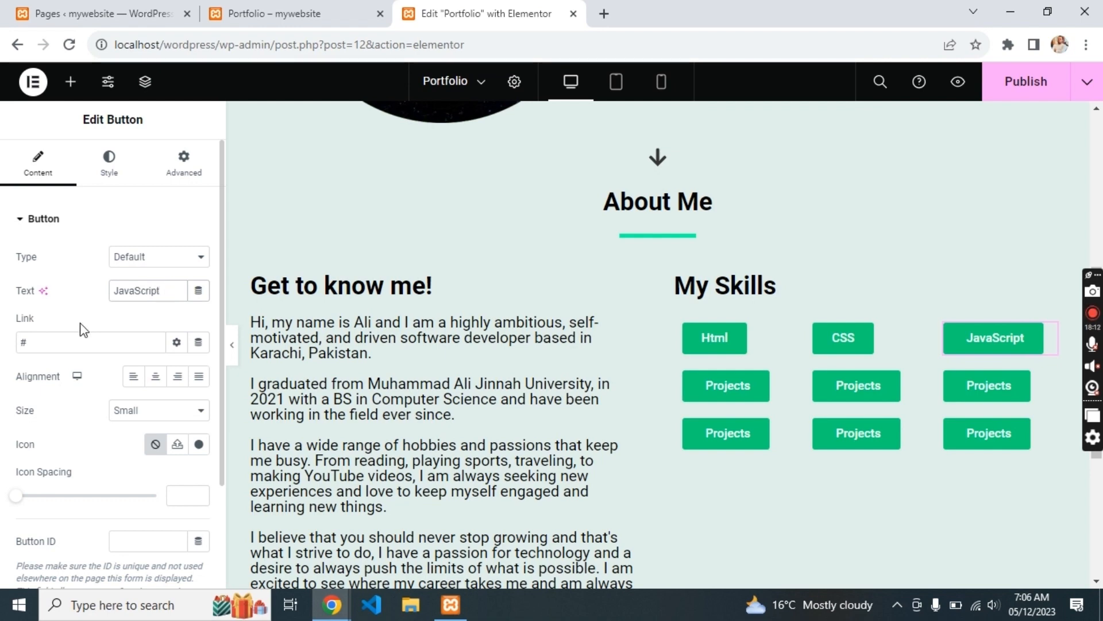
- Relabel the middle-row buttons React Js, Next Js and Tailwindcss
{"action": "left_click", "coordinate": [736, 386]}
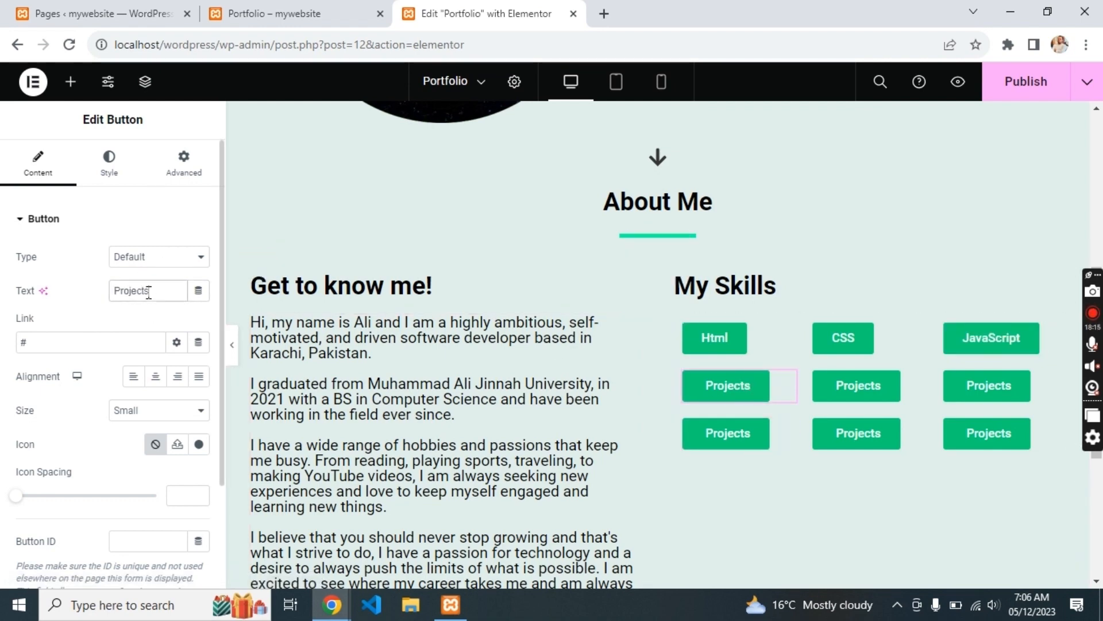
{"action": "double_click", "coordinate": [149, 291]}
{"action": "type", "text": "React J"}
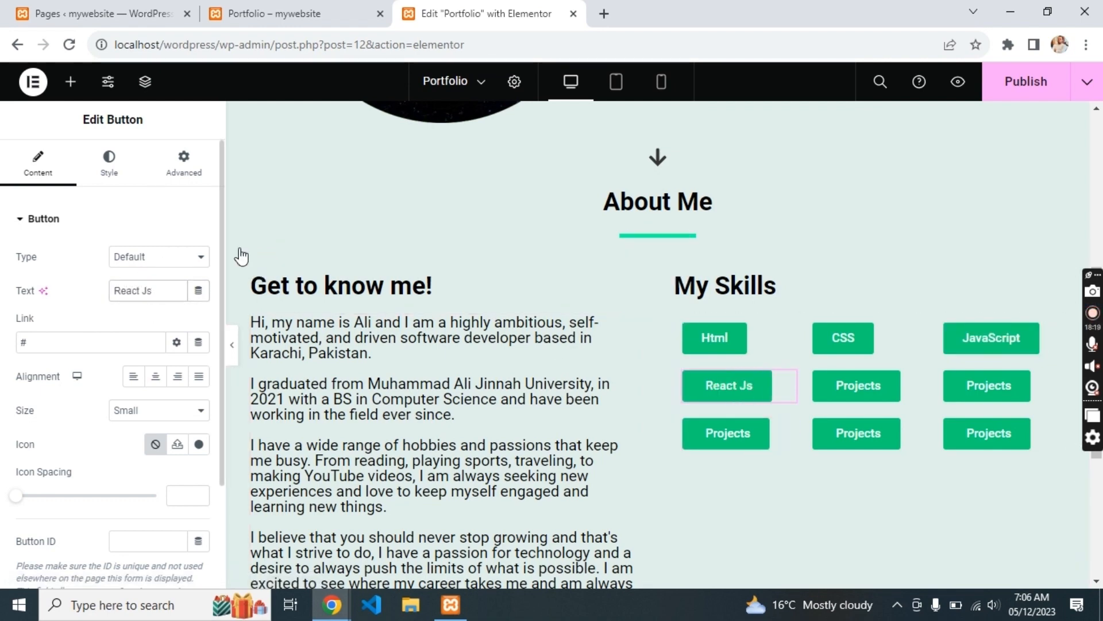
{"action": "left_click", "coordinate": [875, 377]}
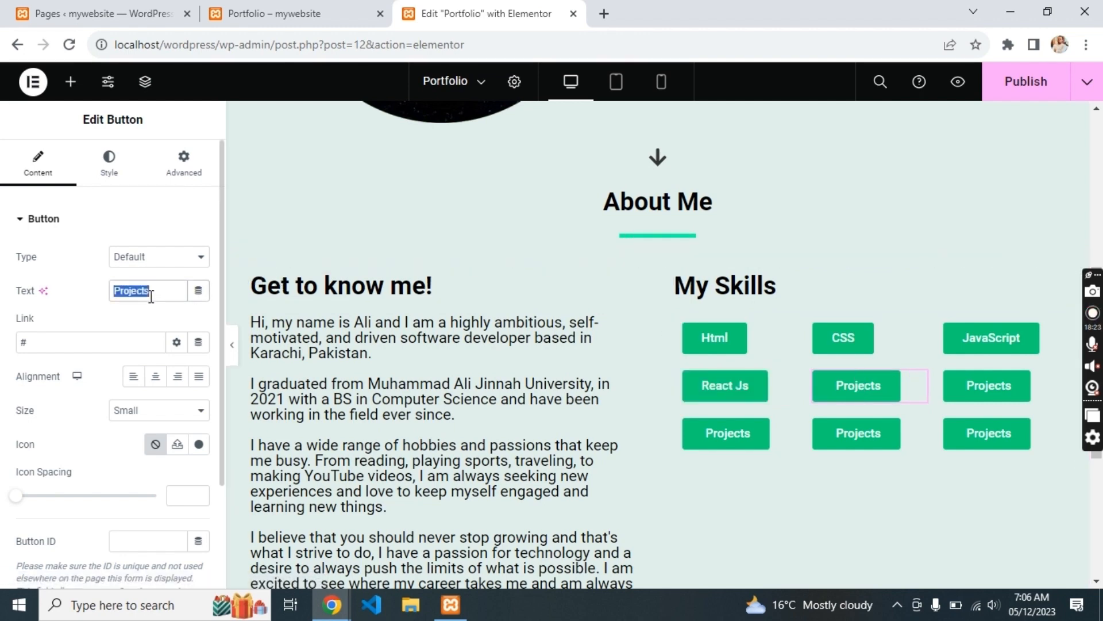
{"action": "type", "text": "Next Js"}
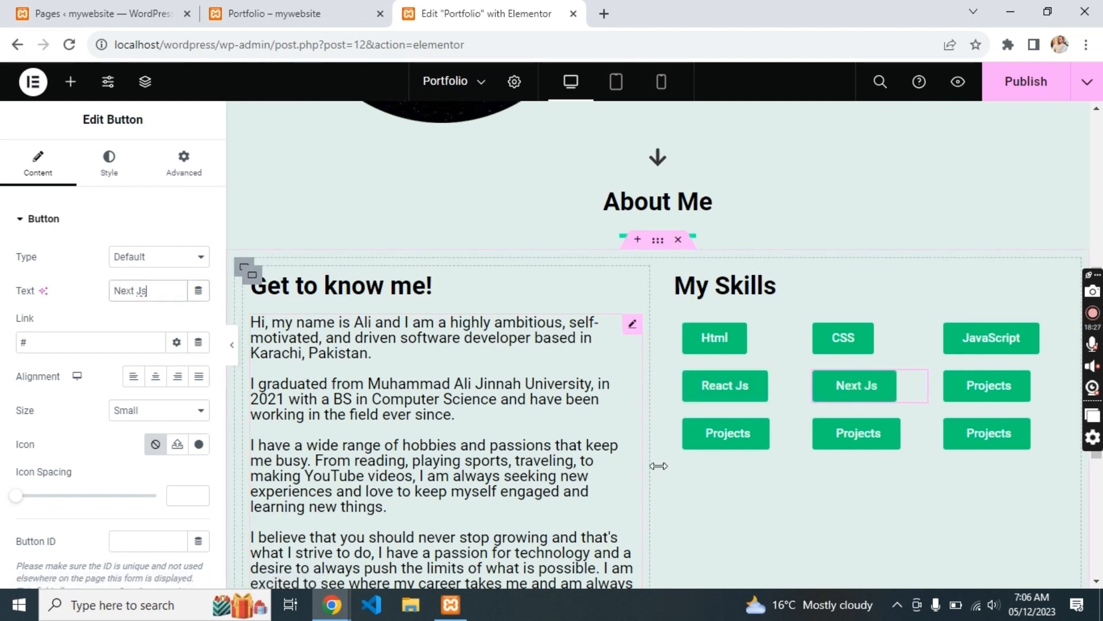
{"action": "left_click", "coordinate": [987, 385]}
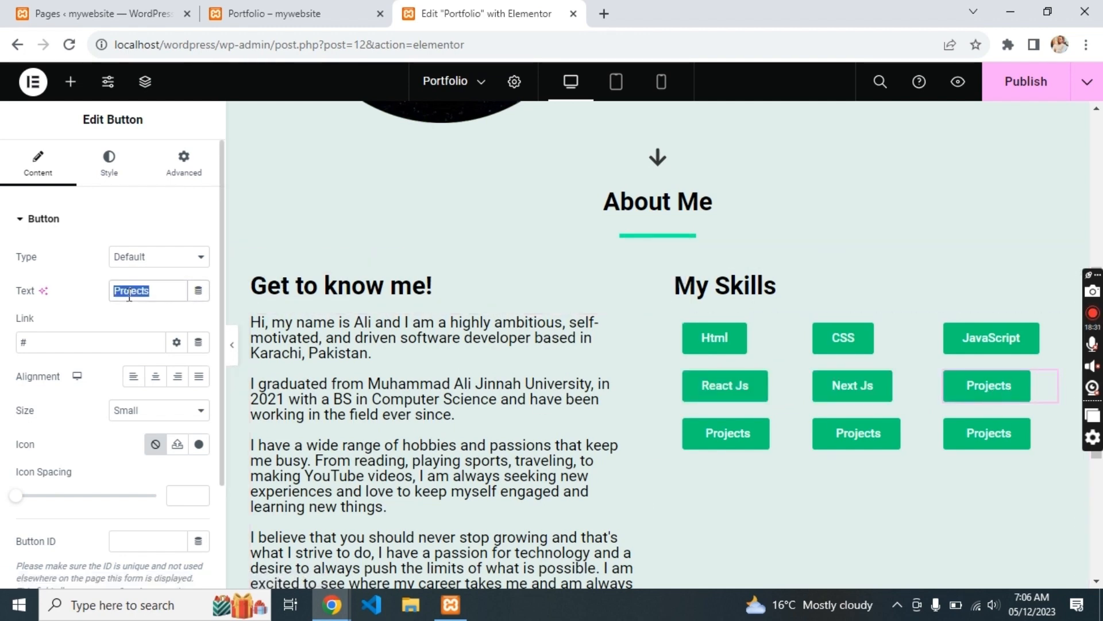
{"action": "type", "text": "Tai"}
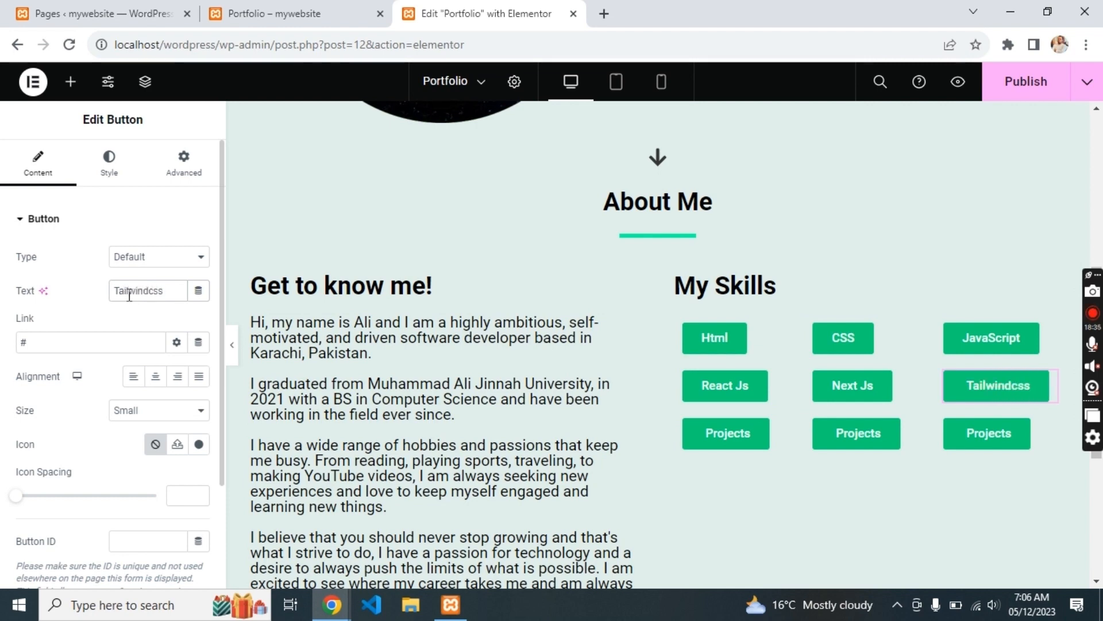
{"action": "type", "text": "lwindcss"}
- Relabel the bottom-row buttons Wordpress, MERN and PERN
{"action": "left_click", "coordinate": [727, 433]}
{"action": "double_click", "coordinate": [133, 297]}
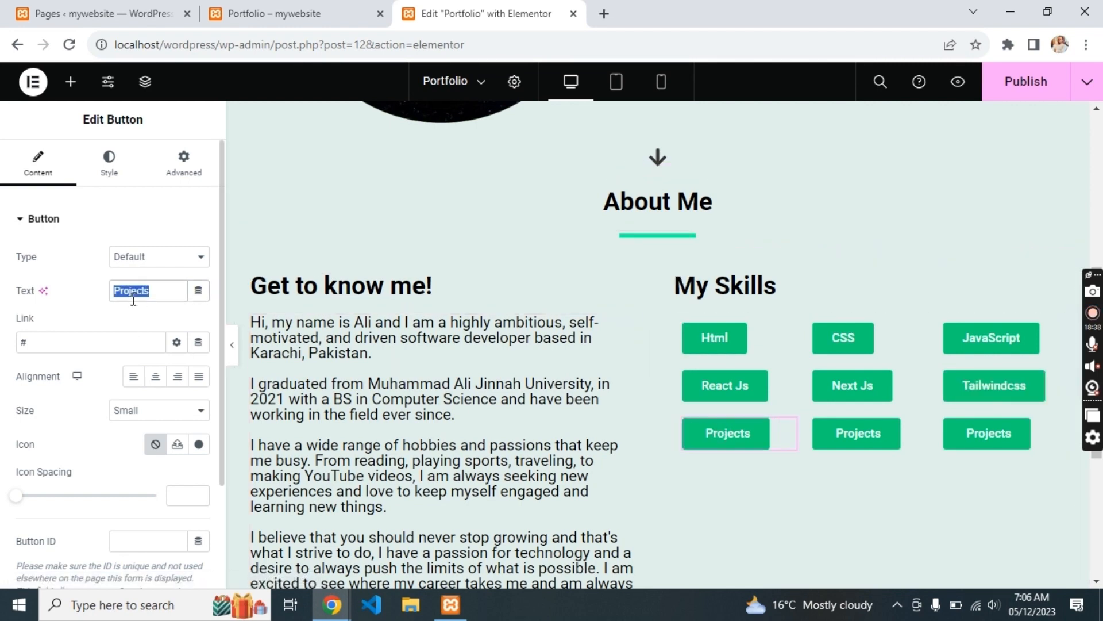
{"action": "type", "text": "Wordpress"}
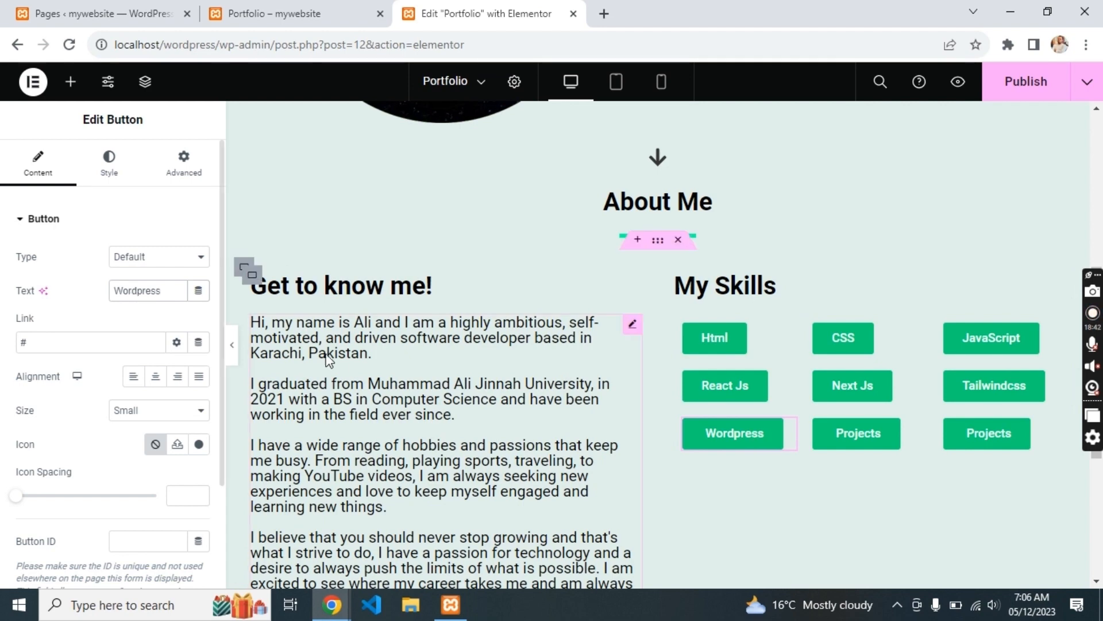
{"action": "left_click", "coordinate": [827, 442]}
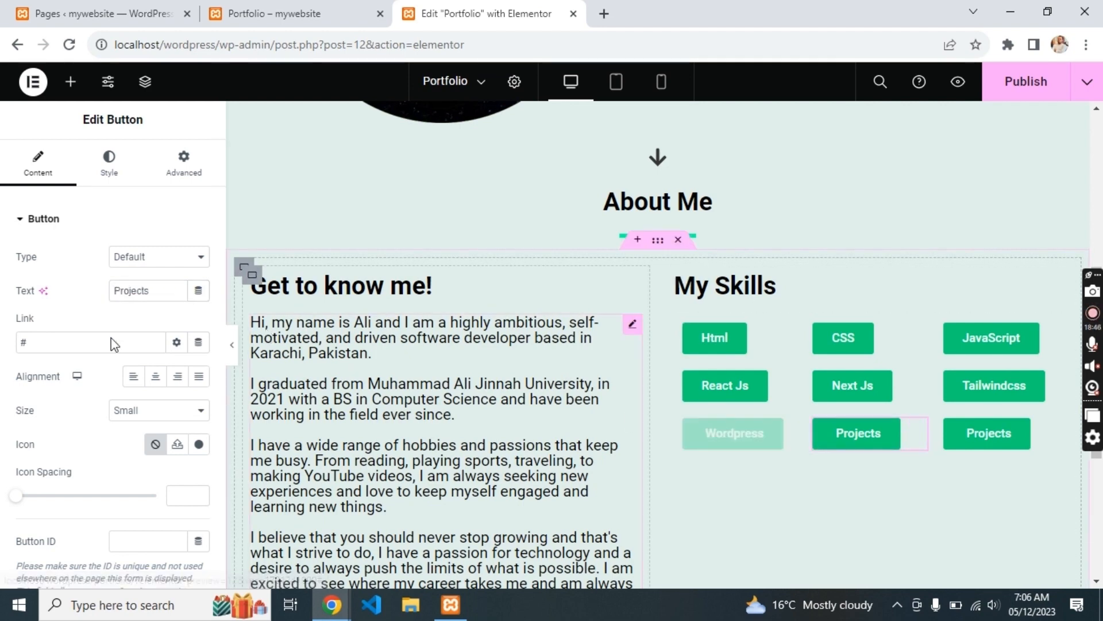
{"action": "double_click", "coordinate": [129, 290]}
{"action": "type", "text": "ME"}
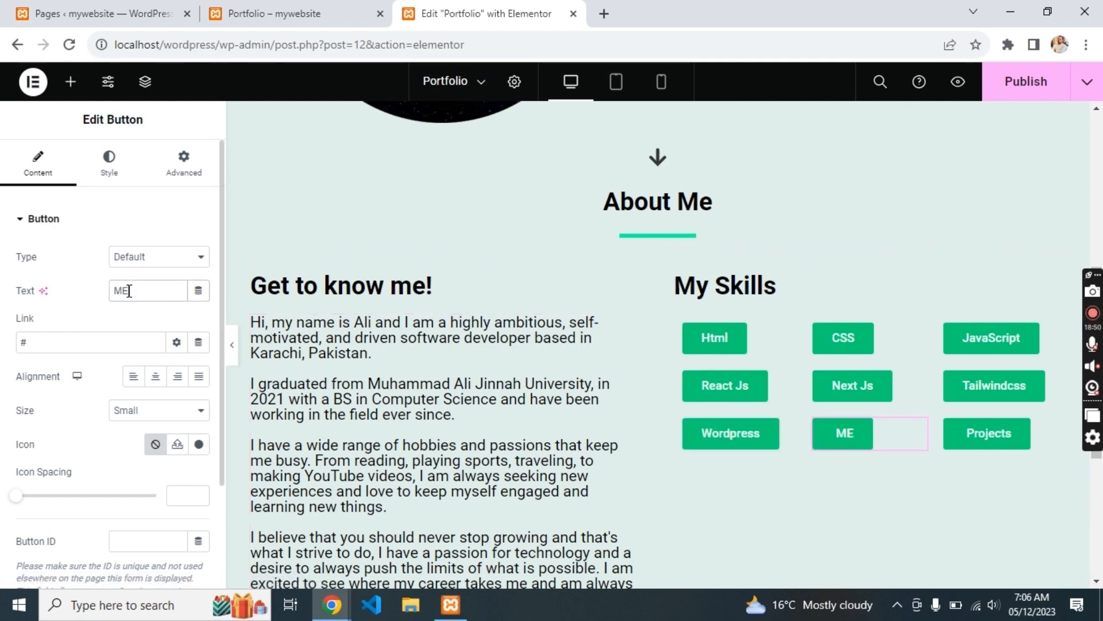
{"action": "type", "text": "RN"}
{"action": "left_click", "coordinate": [989, 439]}
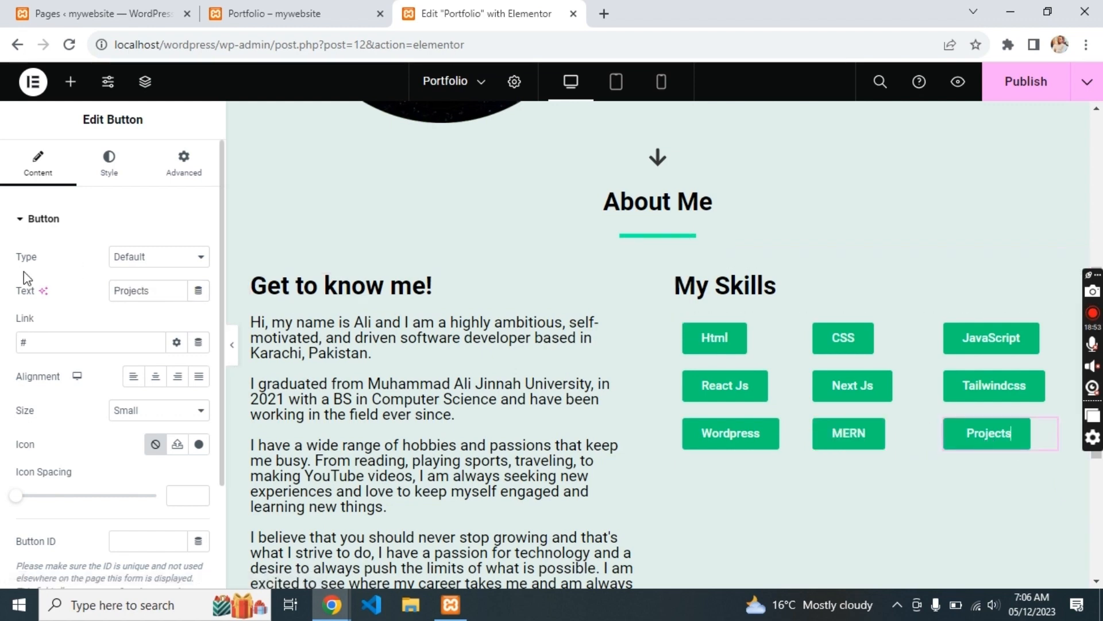
{"action": "type", "text": "PERN"}
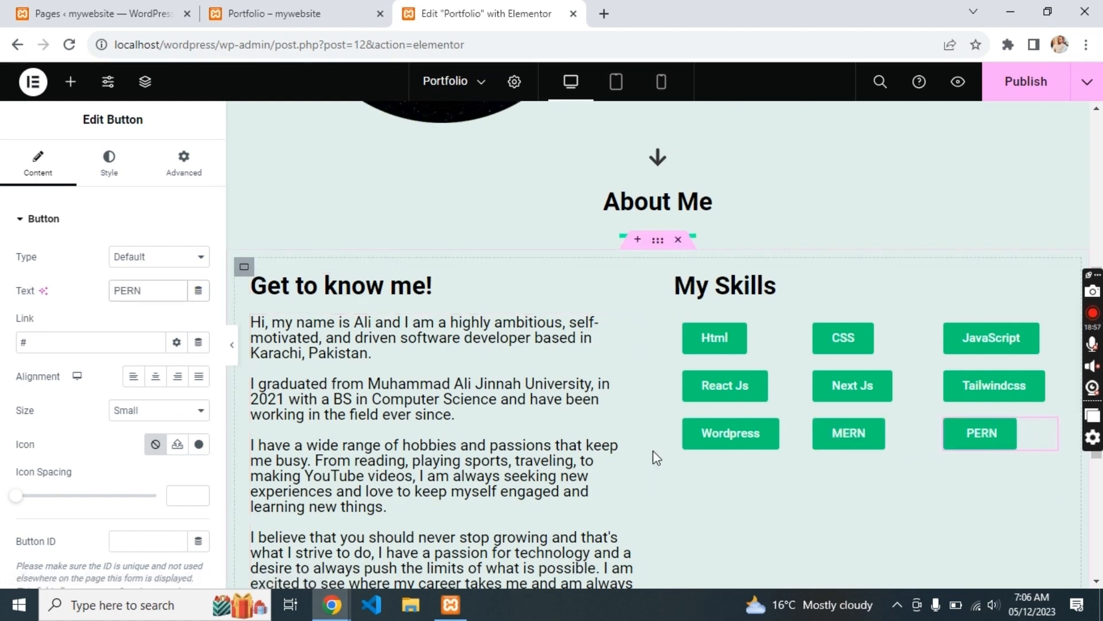
- Copy the illustration's image address from the live portfolio site
{"action": "scroll", "coordinate": [653, 454], "scroll_direction": "down", "scroll_amount": 2}
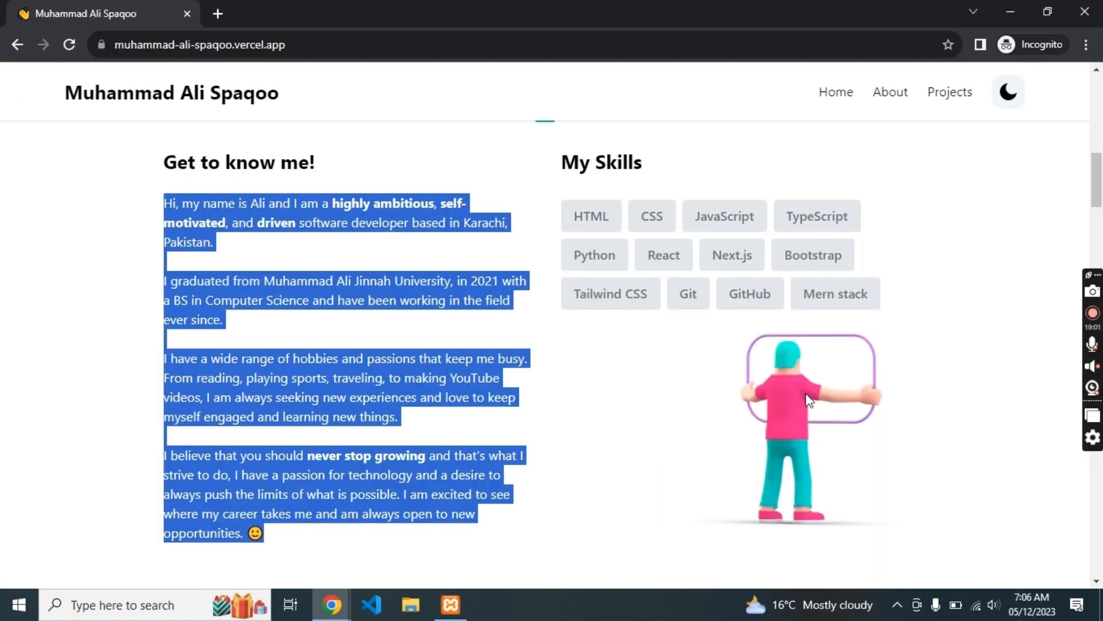
{"action": "right_click", "coordinate": [806, 406]}
{"action": "left_click", "coordinate": [840, 460]}
{"action": "left_click", "coordinate": [546, 387]}
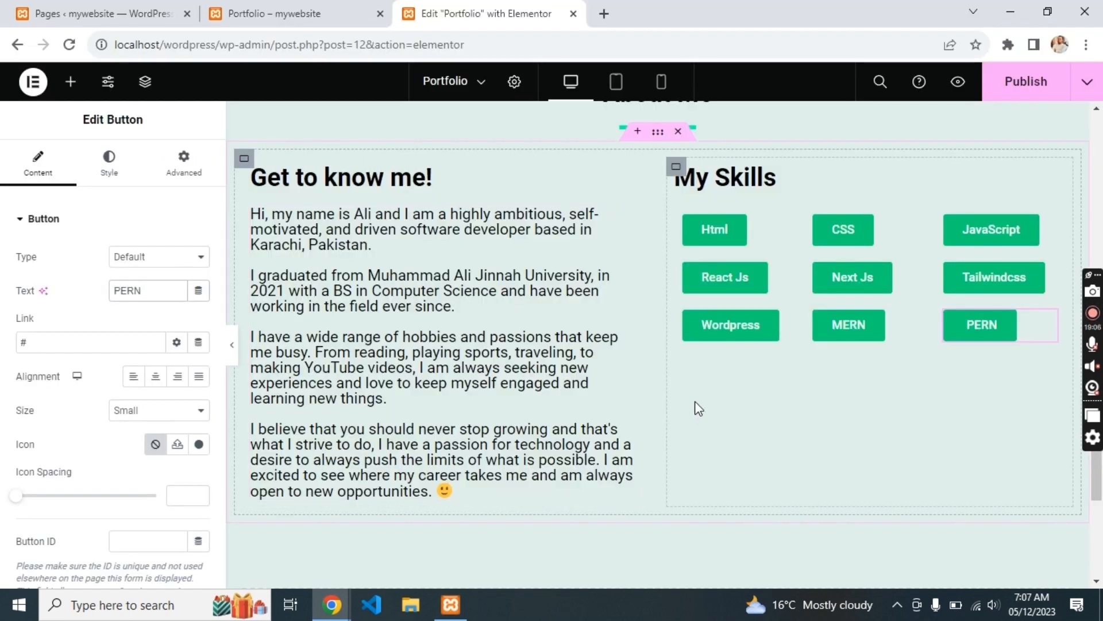
{"action": "left_click", "coordinate": [71, 82]}
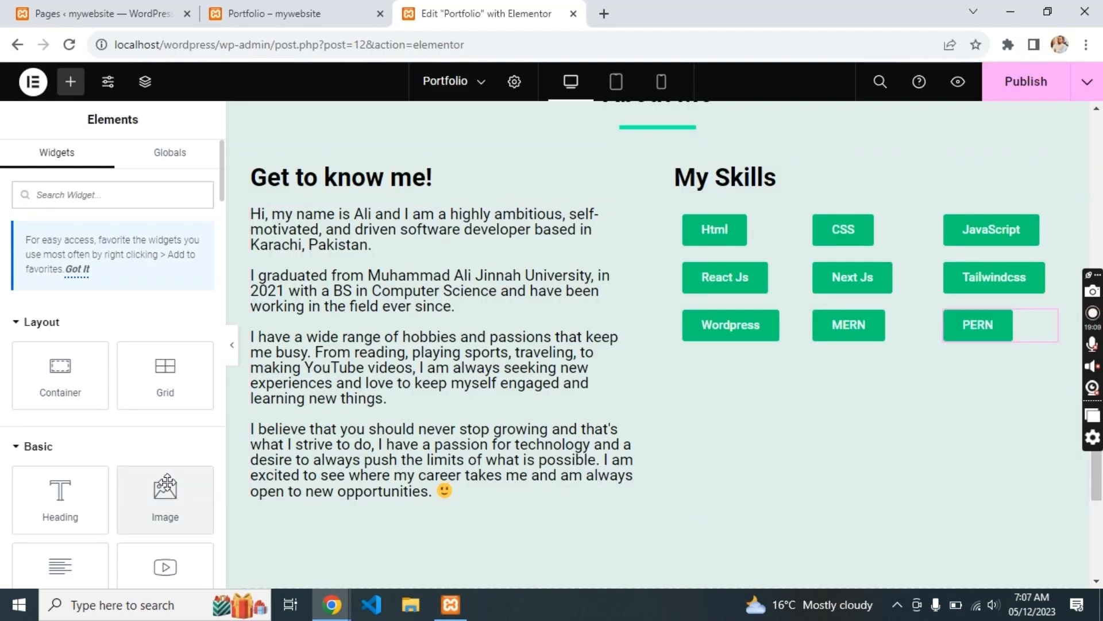
- Add an image widget under the skill buttons and insert the copied illustration by URL
{"action": "left_click_drag", "start_coordinate": [165, 493], "coordinate": [754, 175]}
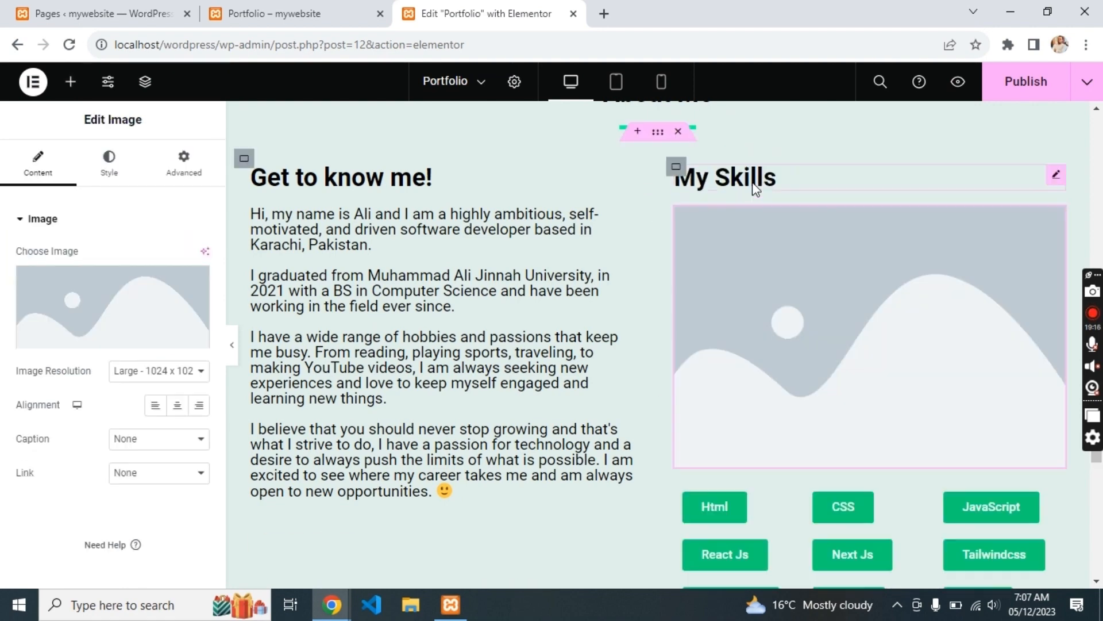
{"action": "scroll", "coordinate": [776, 322], "scroll_direction": "down", "scroll_amount": 3}
{"action": "left_click_drag", "start_coordinate": [773, 278], "coordinate": [748, 449]}
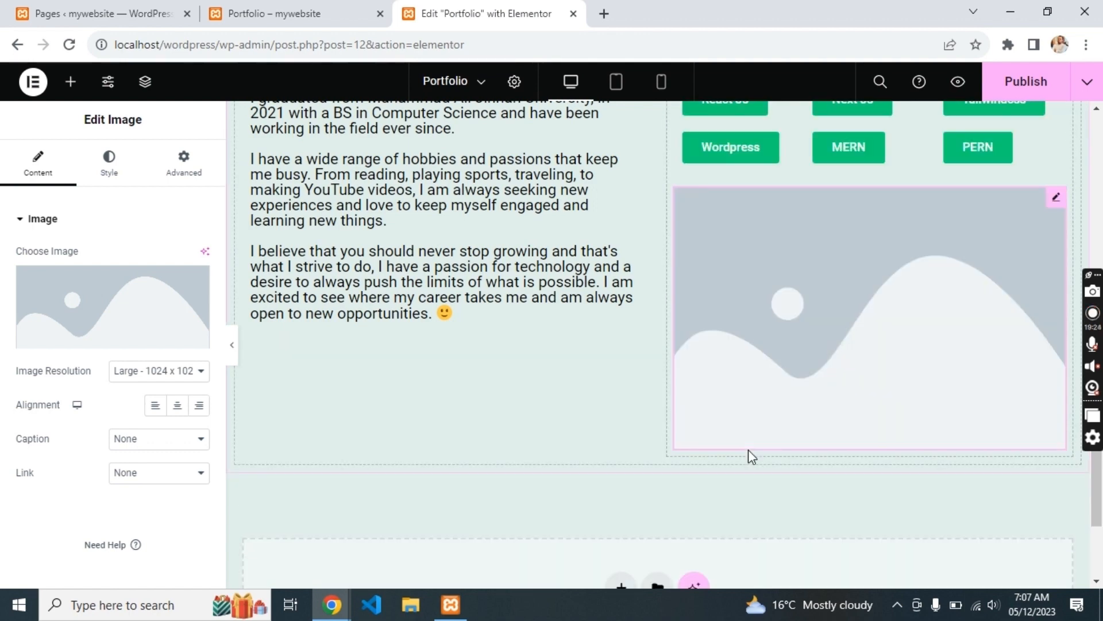
{"action": "left_click", "coordinate": [122, 195]}
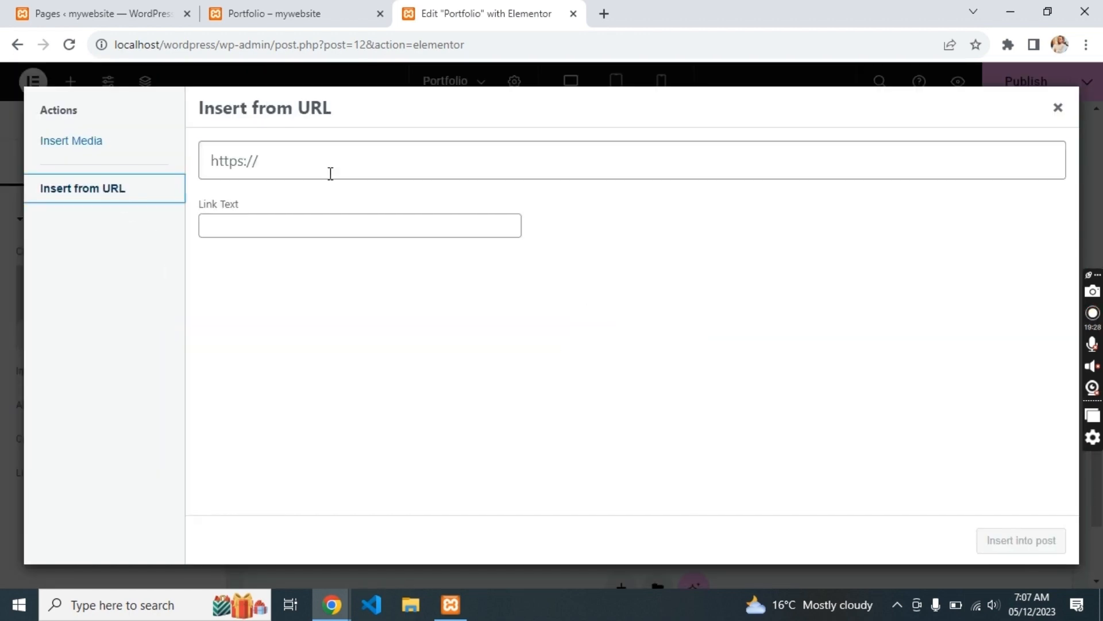
{"action": "left_click", "coordinate": [331, 164]}
{"action": "type", "text": "https://muhammad-ali-spaqoo.vercel.app/_next/image?url=%2Fdev.webp&w=384&q=75"}
{"action": "left_click", "coordinate": [987, 539]}
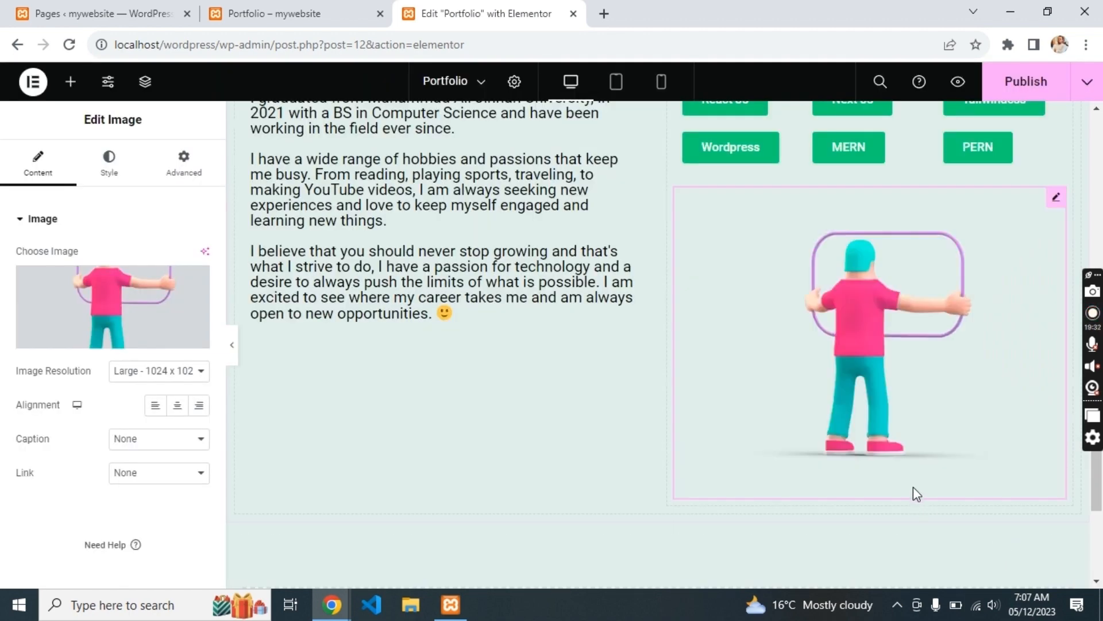
- Set the illustration to full-size resolution with a height of about 296 px
{"action": "scroll", "coordinate": [912, 484], "scroll_direction": "up", "scroll_amount": 3}
{"action": "scroll", "coordinate": [912, 483], "scroll_direction": "down", "scroll_amount": 1}
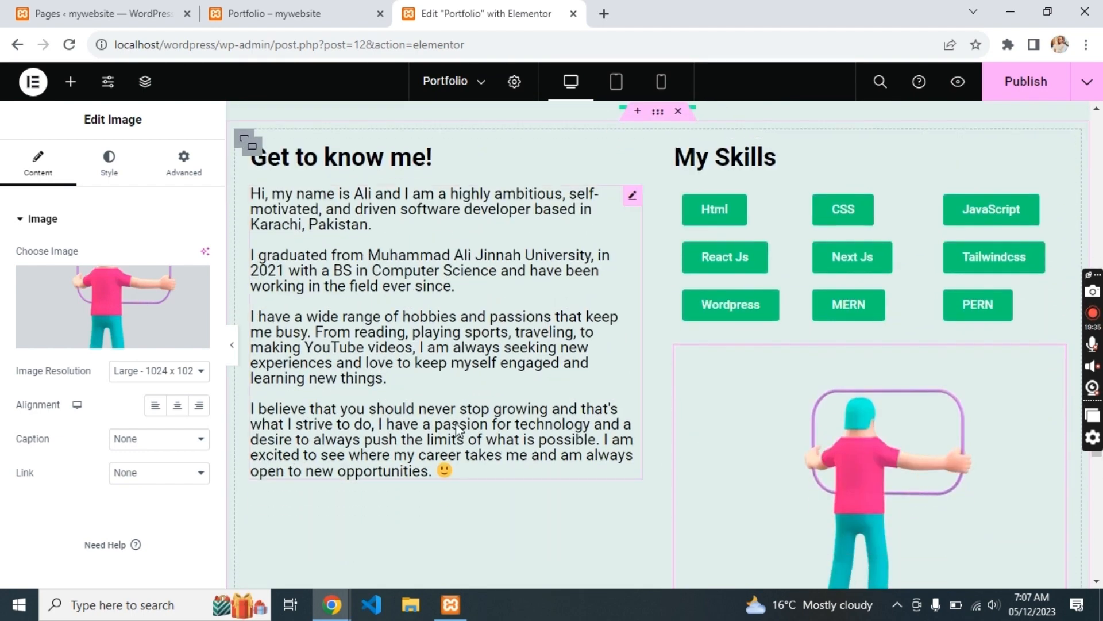
{"action": "left_click", "coordinate": [144, 371]}
{"action": "left_click", "coordinate": [140, 465]}
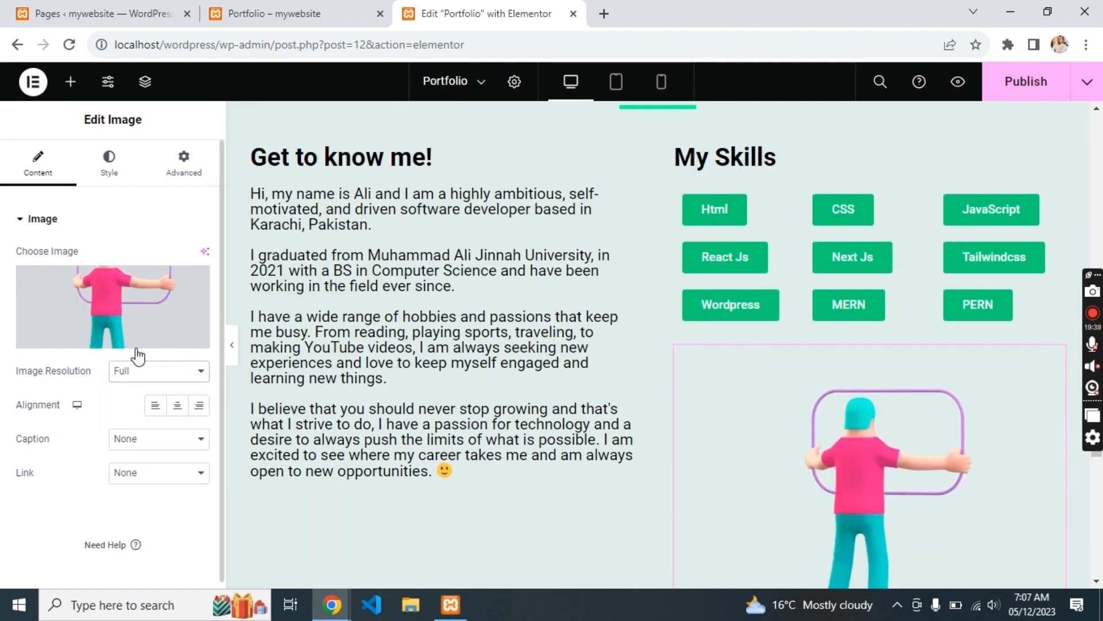
{"action": "left_click", "coordinate": [109, 173]}
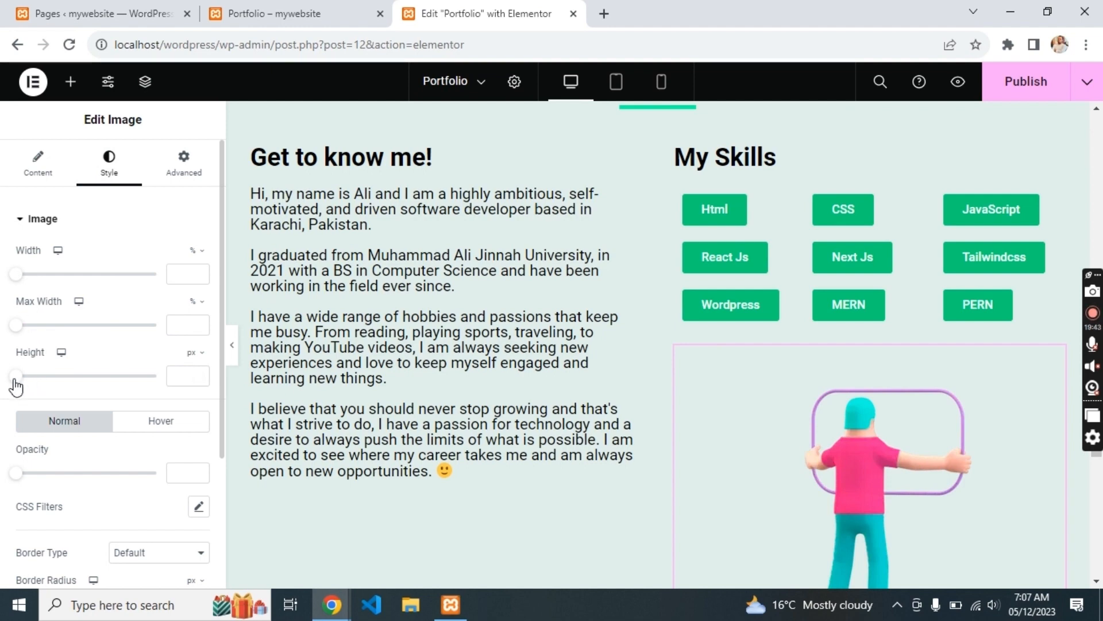
{"action": "left_click_drag", "start_coordinate": [15, 376], "coordinate": [99, 382]}
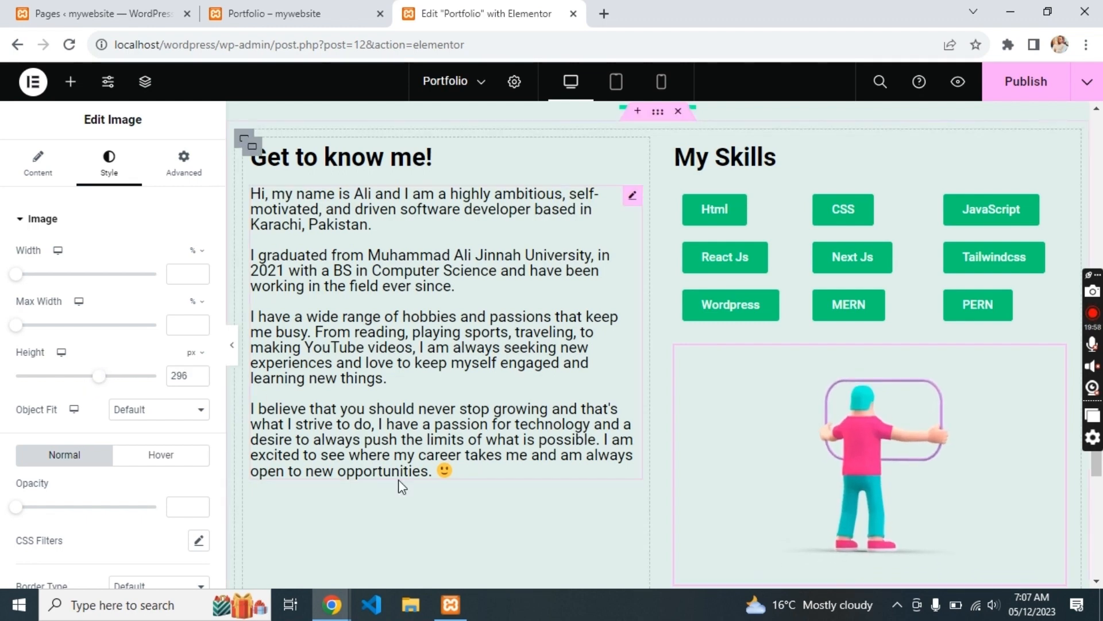
{"action": "scroll", "coordinate": [398, 480], "scroll_direction": "down", "scroll_amount": 5}
- Compare the layout with the live portfolio site, then return to About Me in the editor
{"action": "key", "text": "alt+Tab"}
{"action": "scroll", "coordinate": [399, 482], "scroll_direction": "down", "scroll_amount": 10}
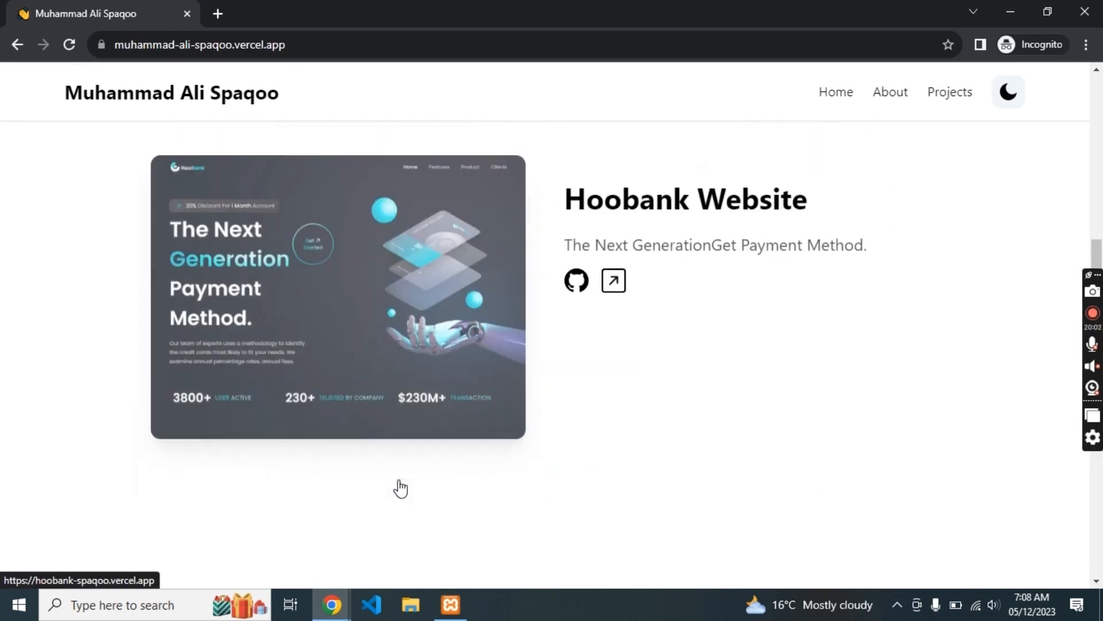
{"action": "scroll", "coordinate": [399, 485], "scroll_direction": "up", "scroll_amount": 7}
{"action": "scroll", "coordinate": [550, 532], "scroll_direction": "down", "scroll_amount": 2}
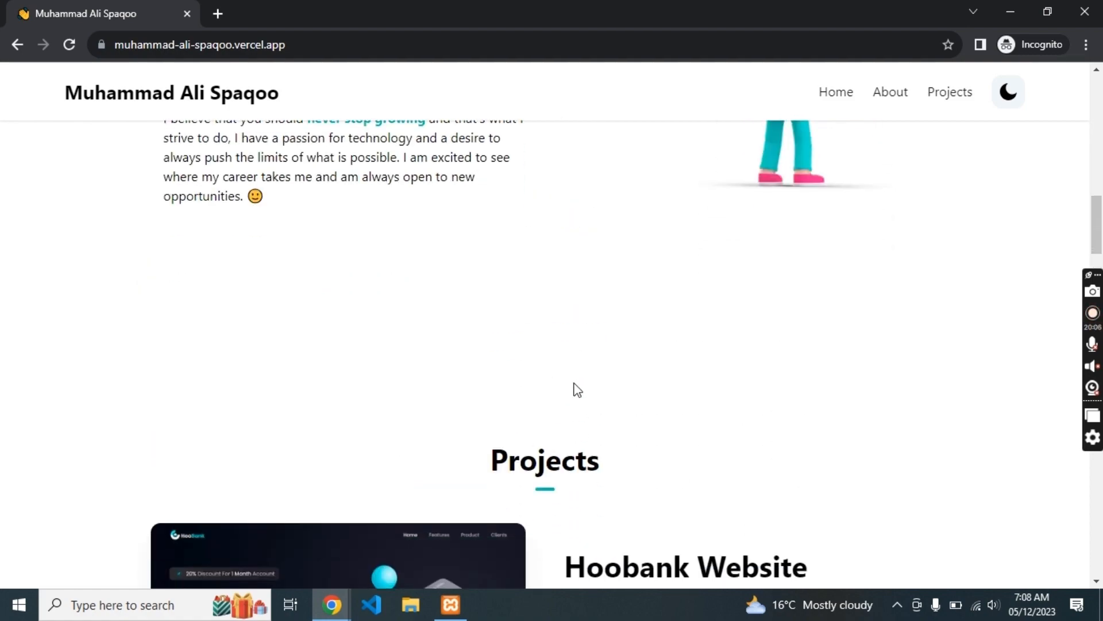
{"action": "scroll", "coordinate": [574, 383], "scroll_direction": "down", "scroll_amount": 2}
{"action": "key", "text": "alt+Tab"}
{"action": "scroll", "coordinate": [573, 380], "scroll_direction": "up", "scroll_amount": 5}
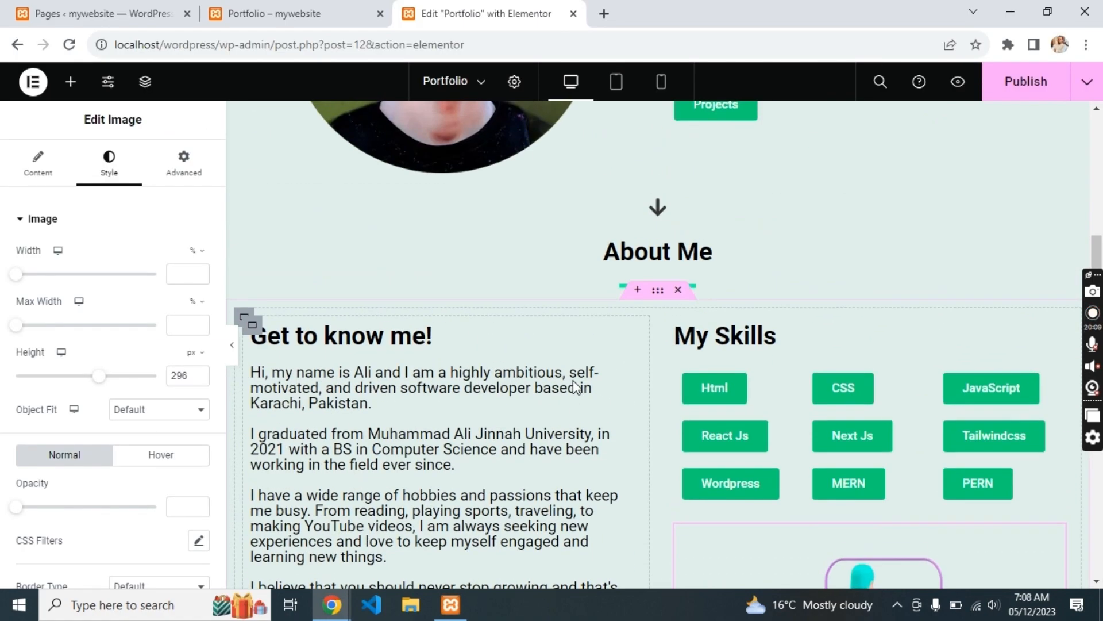
- Undo the stray empty flexbox container and extra Get to know me! heading
{"action": "left_click", "coordinate": [424, 376]}
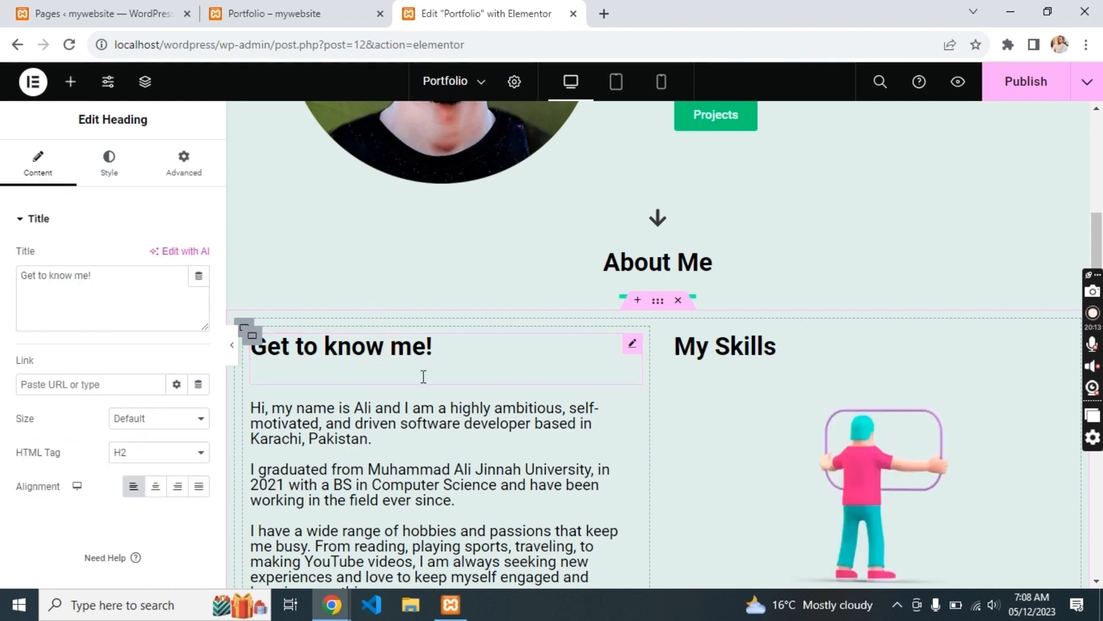
{"action": "scroll", "coordinate": [423, 376], "scroll_direction": "down", "scroll_amount": 10}
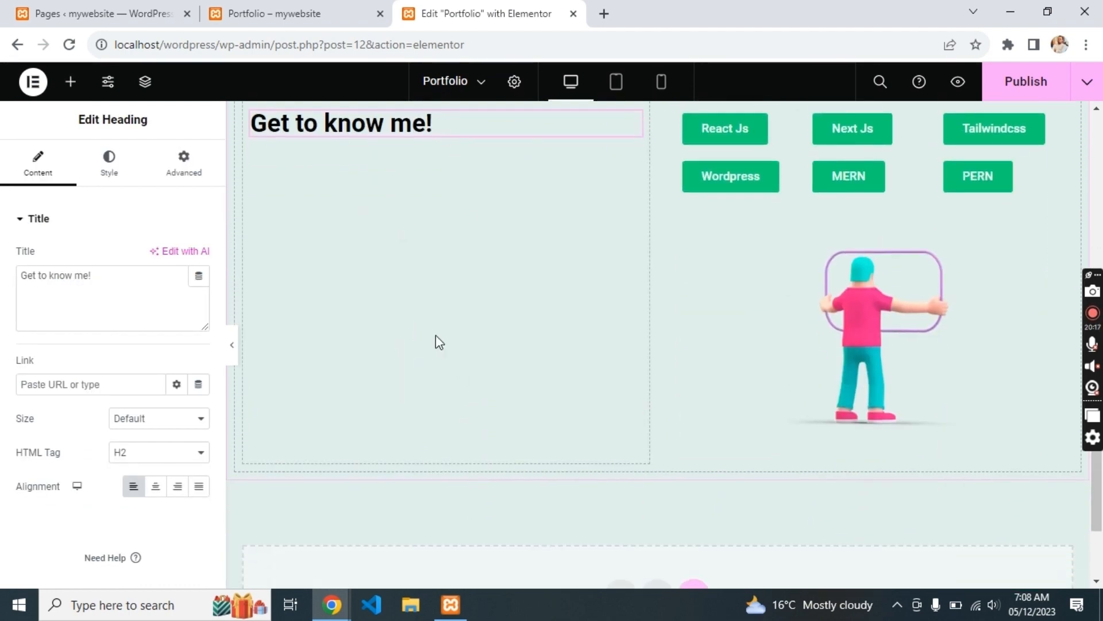
{"action": "scroll", "coordinate": [592, 377], "scroll_direction": "down", "scroll_amount": 1}
{"action": "left_click", "coordinate": [622, 533]}
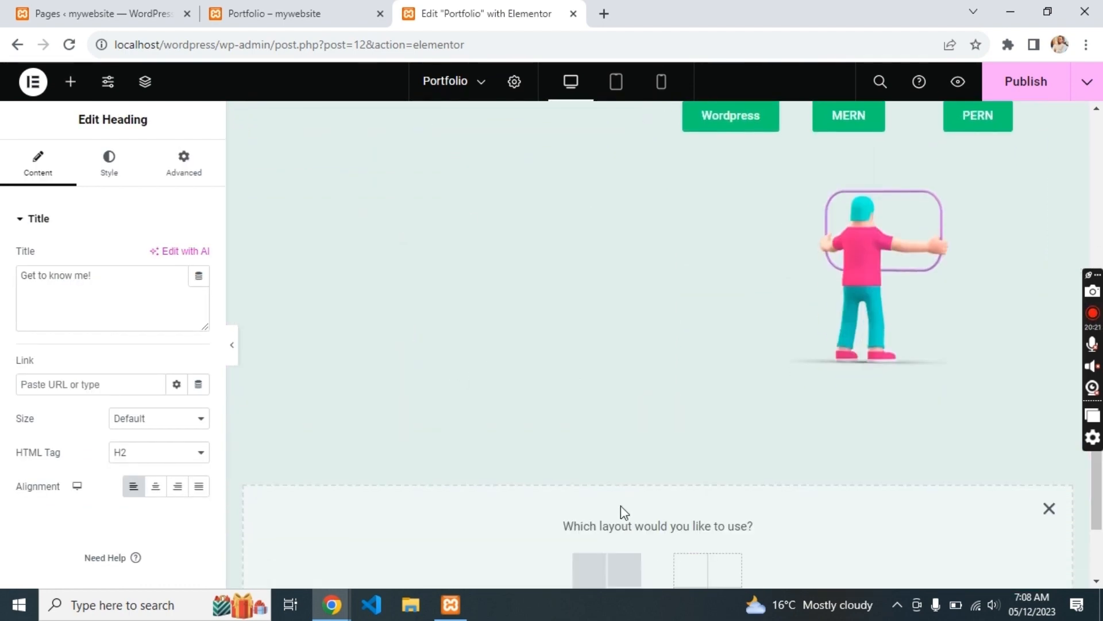
{"action": "left_click", "coordinate": [592, 572]}
{"action": "left_click", "coordinate": [436, 571]}
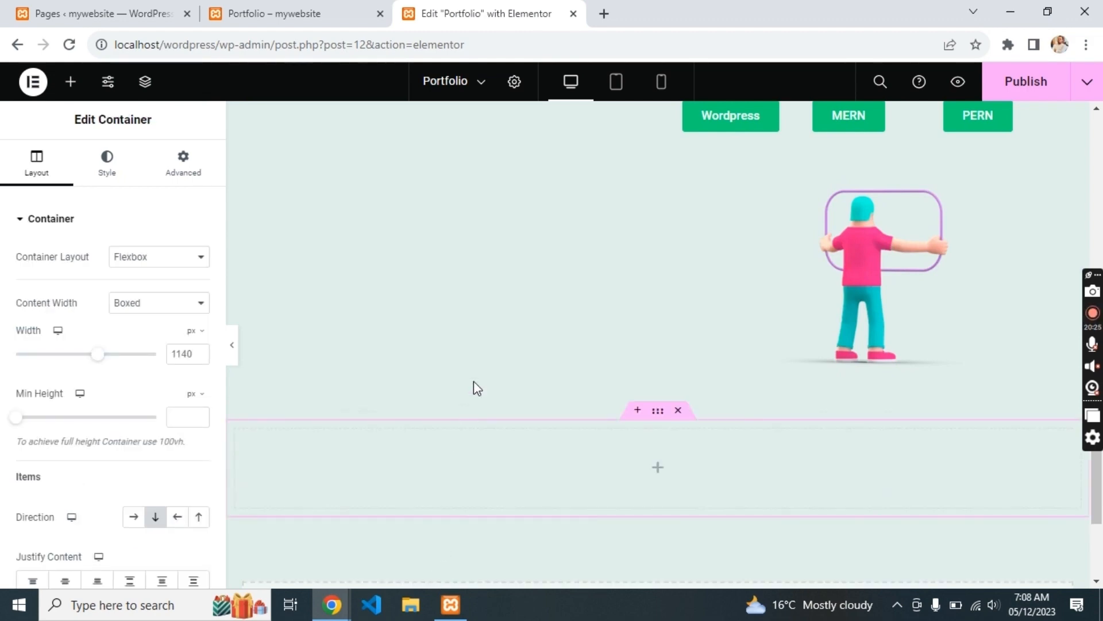
{"action": "scroll", "coordinate": [473, 381], "scroll_direction": "up", "scroll_amount": 2}
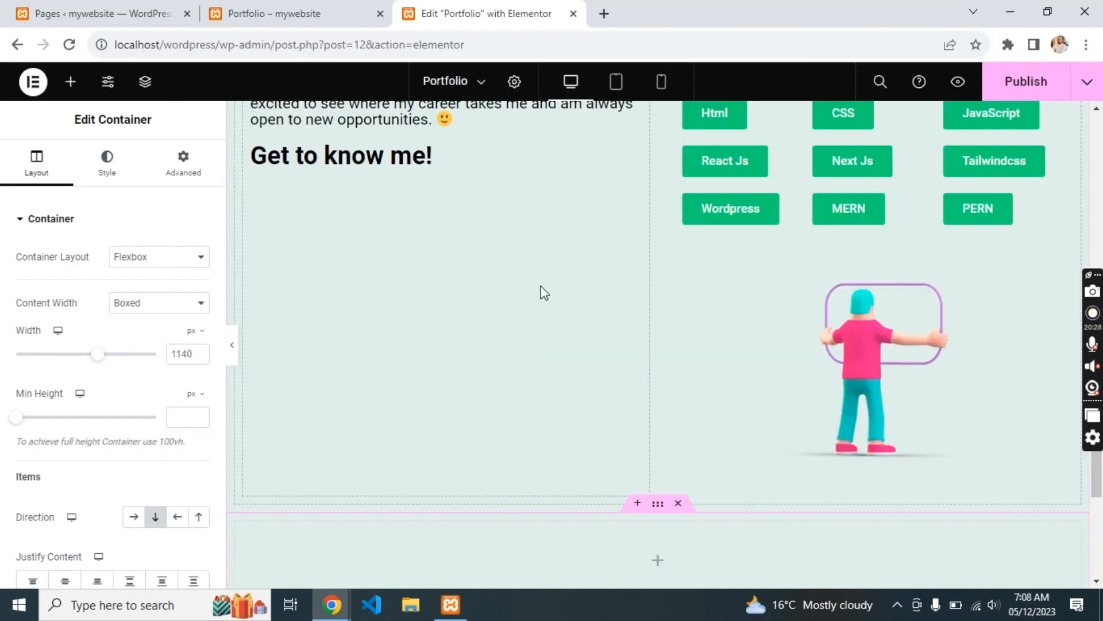
{"action": "key", "text": "ctrl+z"}
{"action": "key", "text": "ctrl+z"}
- Select the About Me container and drag it lower on the page
{"action": "scroll", "coordinate": [541, 286], "scroll_direction": "up", "scroll_amount": 5}
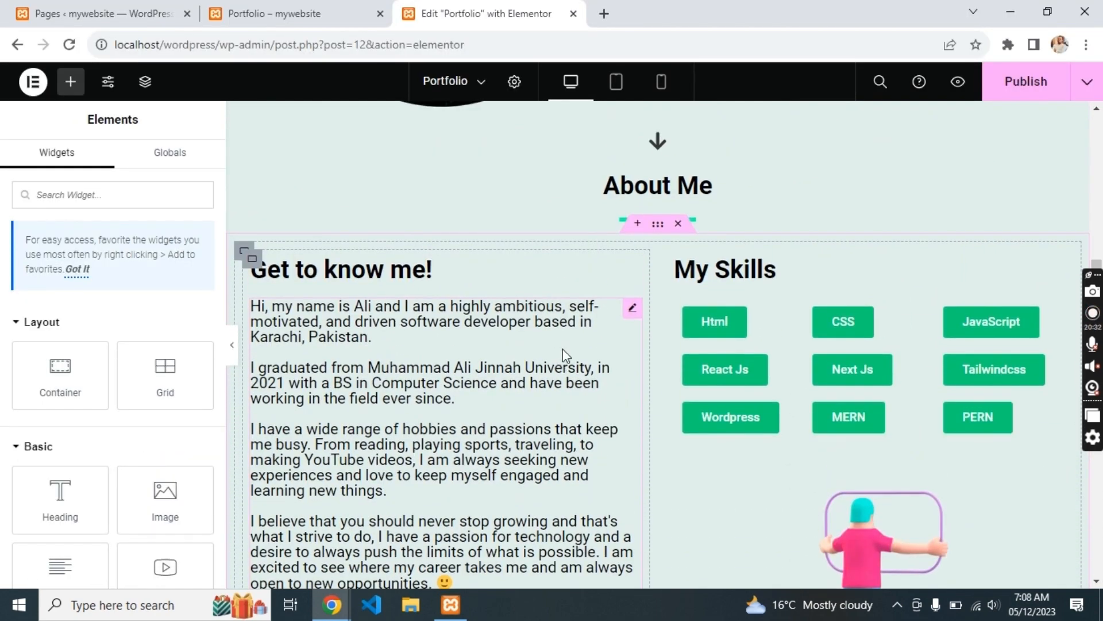
{"action": "left_click", "coordinate": [658, 156]}
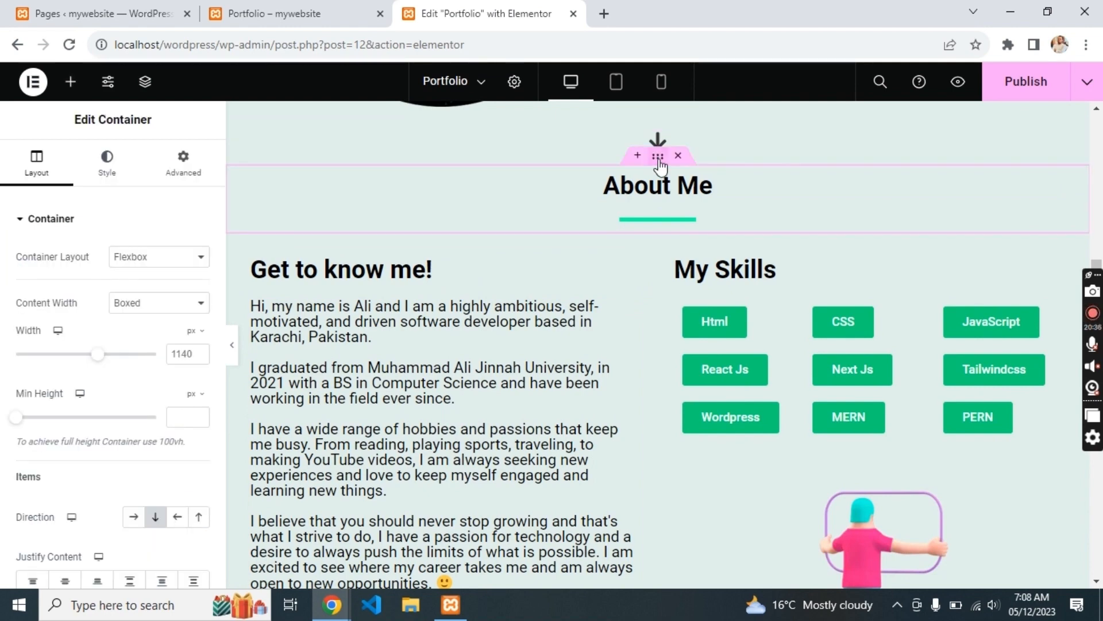
{"action": "left_click_drag", "start_coordinate": [659, 165], "coordinate": [635, 500]}
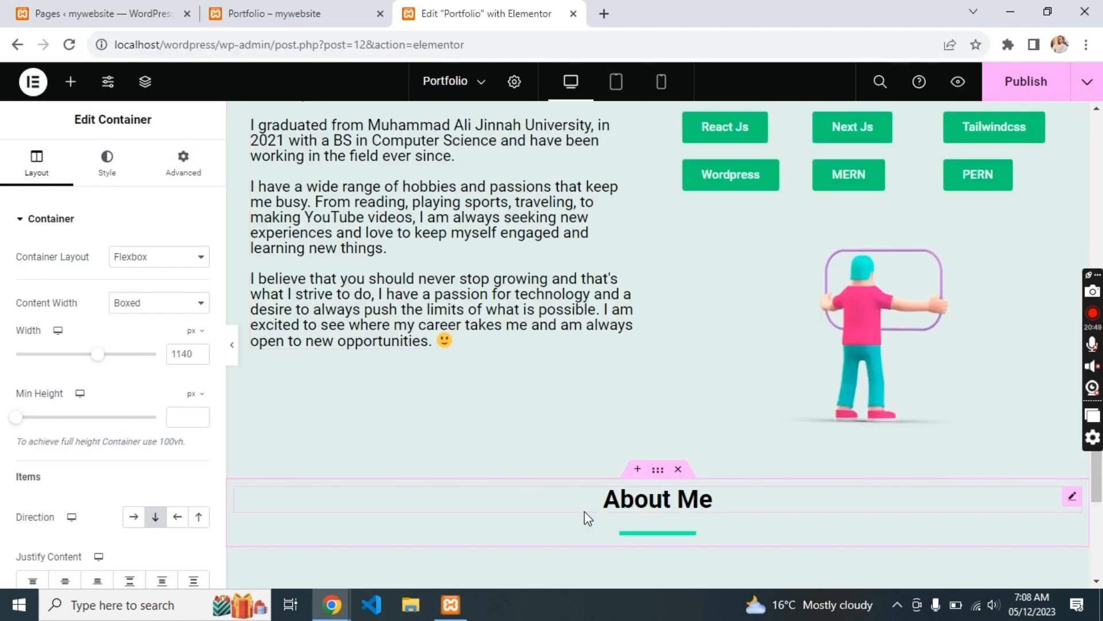
- Select the About Me heading, then scroll through the reference site's Projects section
{"action": "left_click", "coordinate": [598, 499]}
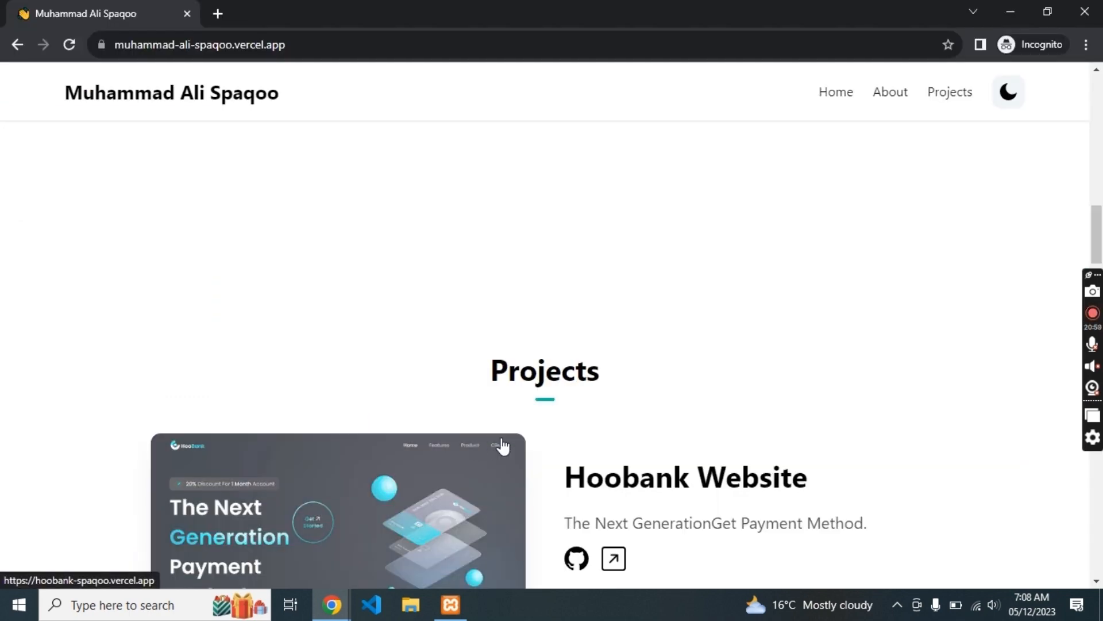
{"action": "scroll", "coordinate": [503, 446], "scroll_direction": "down", "scroll_amount": 3}
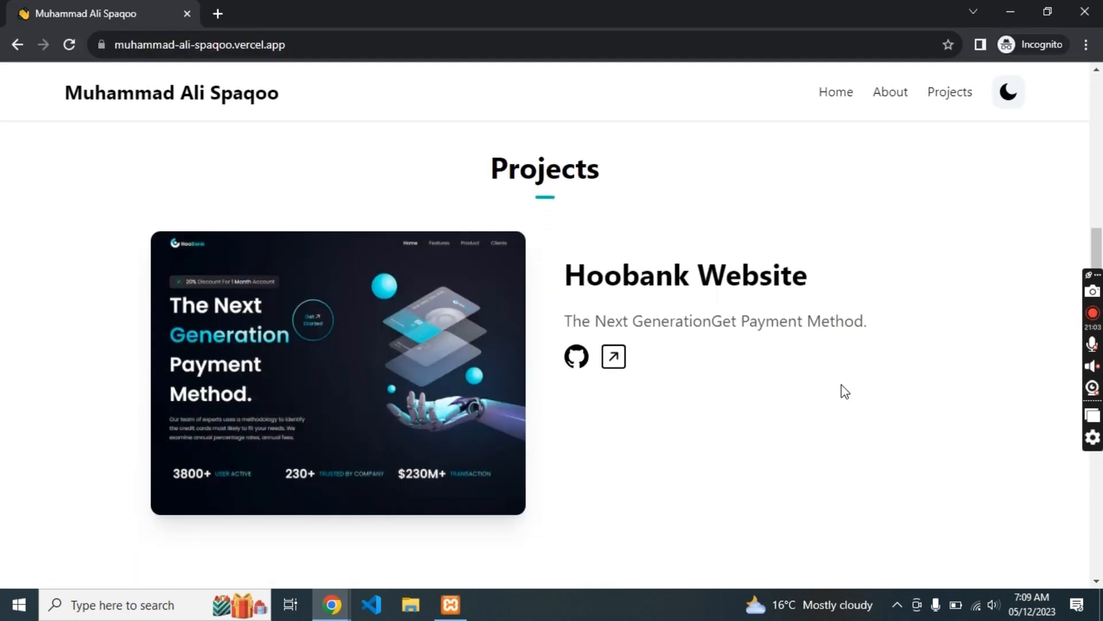
{"action": "key", "text": "alt+Tab"}
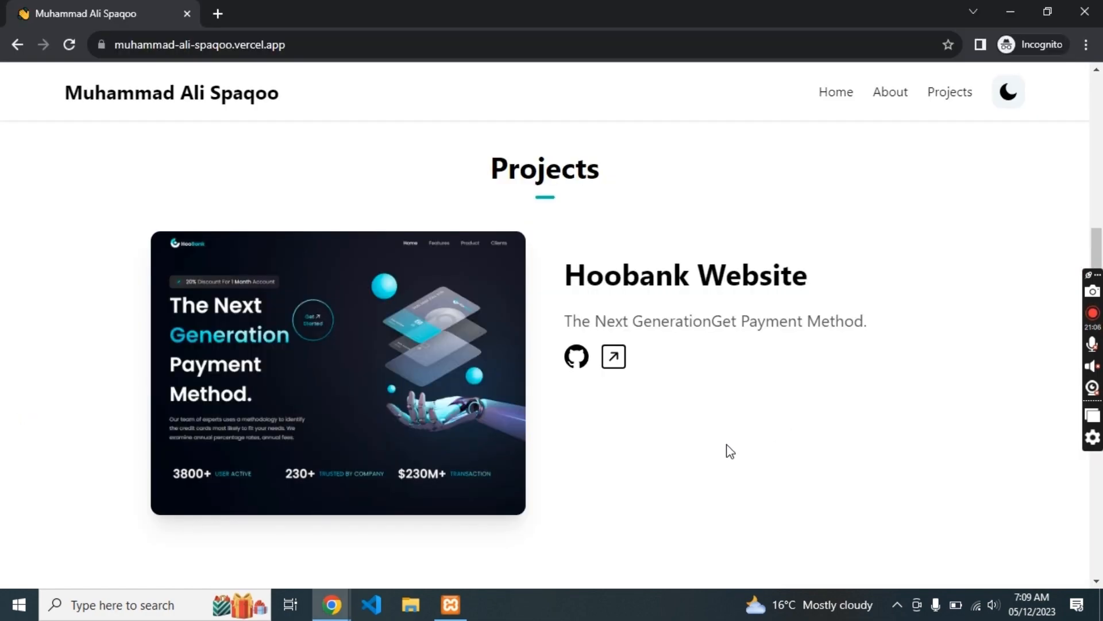
{"action": "scroll", "coordinate": [728, 448], "scroll_direction": "down", "scroll_amount": 10}
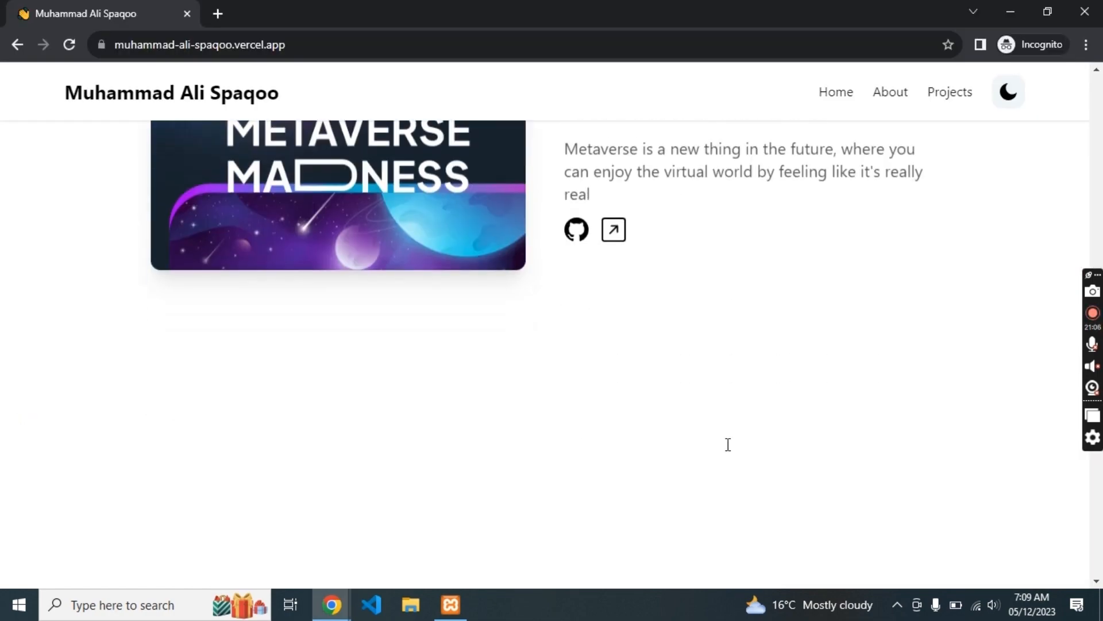
{"action": "scroll", "coordinate": [729, 450], "scroll_direction": "up", "scroll_amount": 8}
{"action": "scroll", "coordinate": [728, 451], "scroll_direction": "up", "scroll_amount": 4}
{"action": "scroll", "coordinate": [727, 451], "scroll_direction": "down", "scroll_amount": 1}
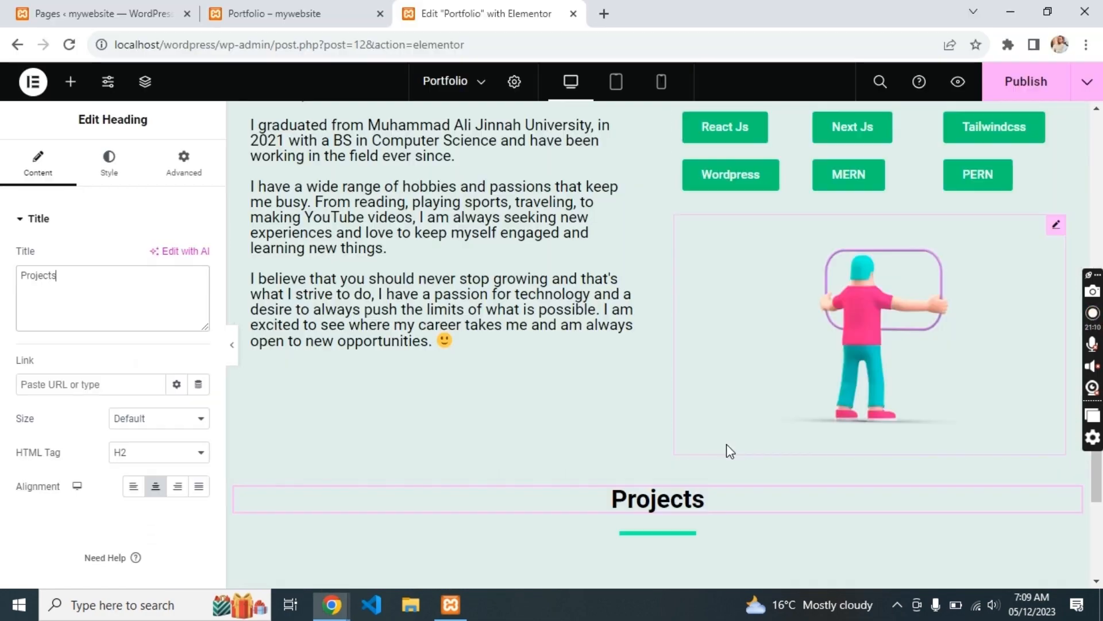
- Add a flexbox section with two inner containers in a row, and an image widget on the left
{"action": "scroll", "coordinate": [718, 471], "scroll_direction": "down", "scroll_amount": 4}
{"action": "left_click", "coordinate": [620, 453]}
{"action": "left_click", "coordinate": [586, 500]}
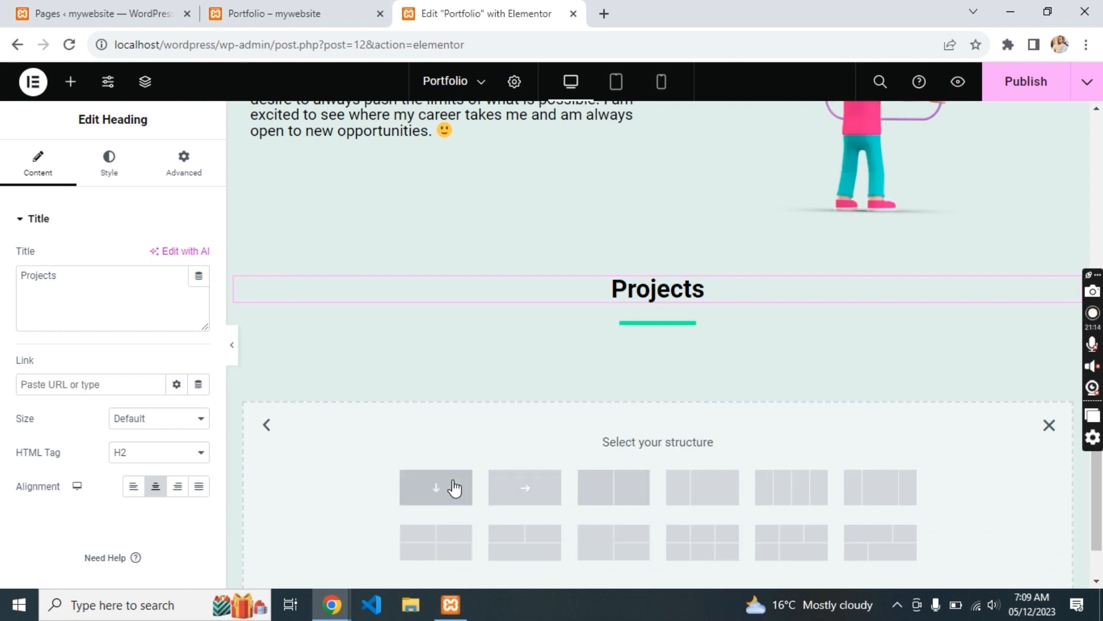
{"action": "left_click", "coordinate": [454, 487]}
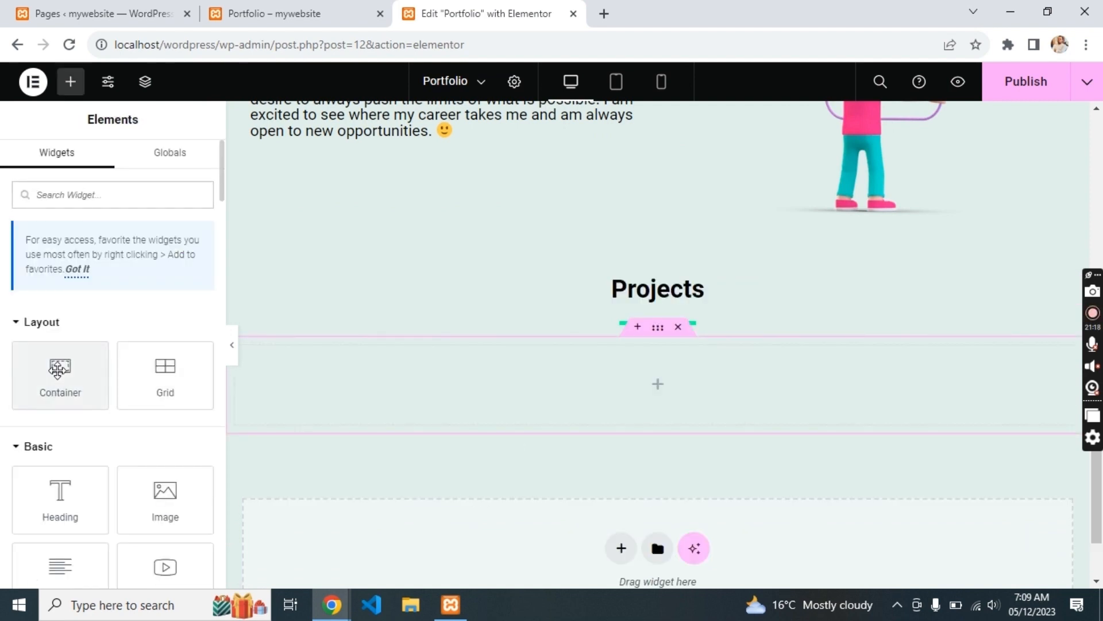
{"action": "left_click_drag", "start_coordinate": [61, 374], "coordinate": [508, 402]}
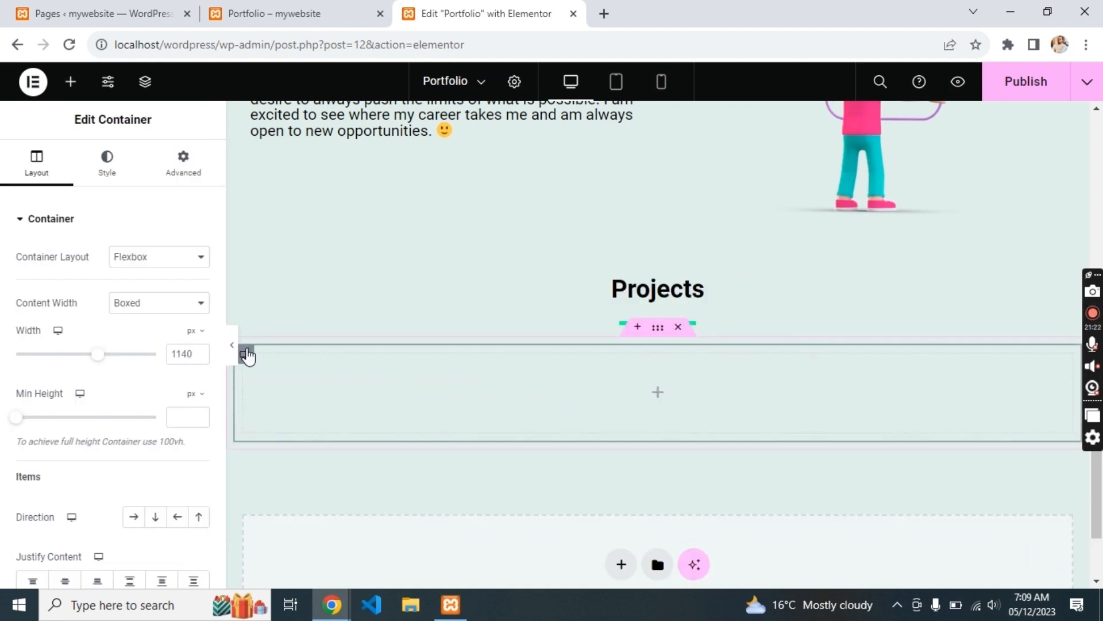
{"action": "key", "text": "ctrl+d"}
{"action": "left_click", "coordinate": [659, 329]}
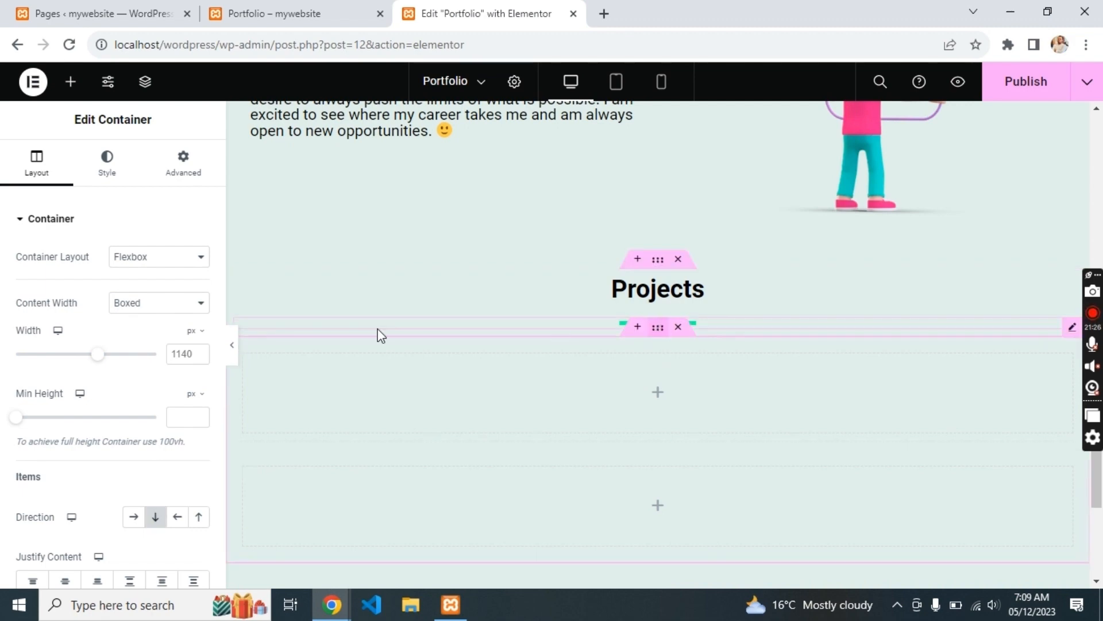
{"action": "left_click", "coordinate": [133, 518]}
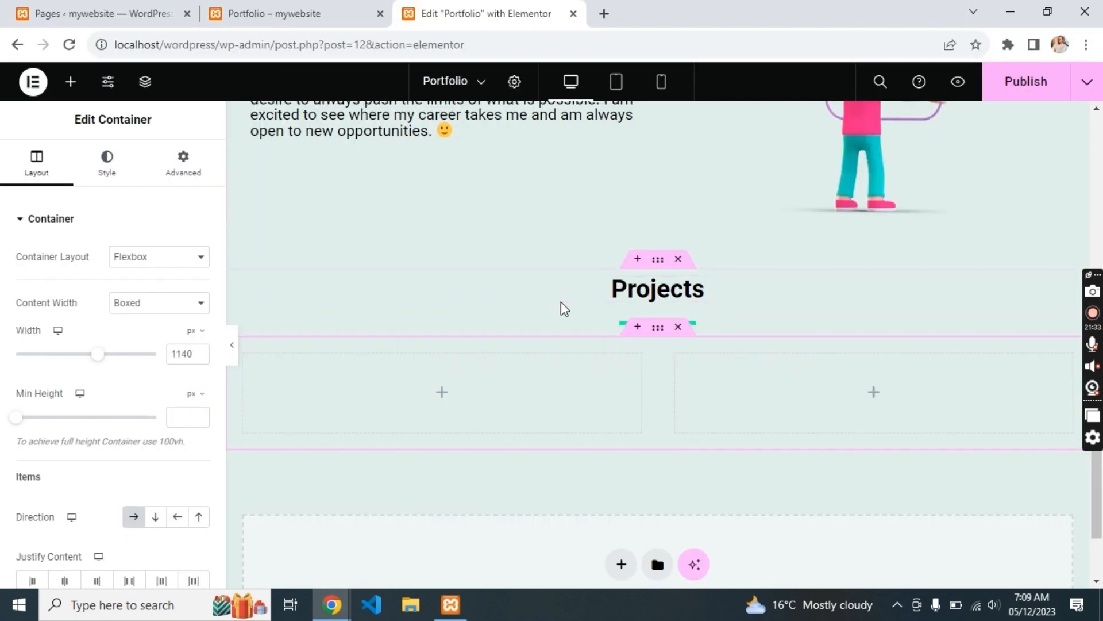
{"action": "left_click", "coordinate": [441, 390]}
{"action": "left_click_drag", "start_coordinate": [158, 489], "coordinate": [451, 379]}
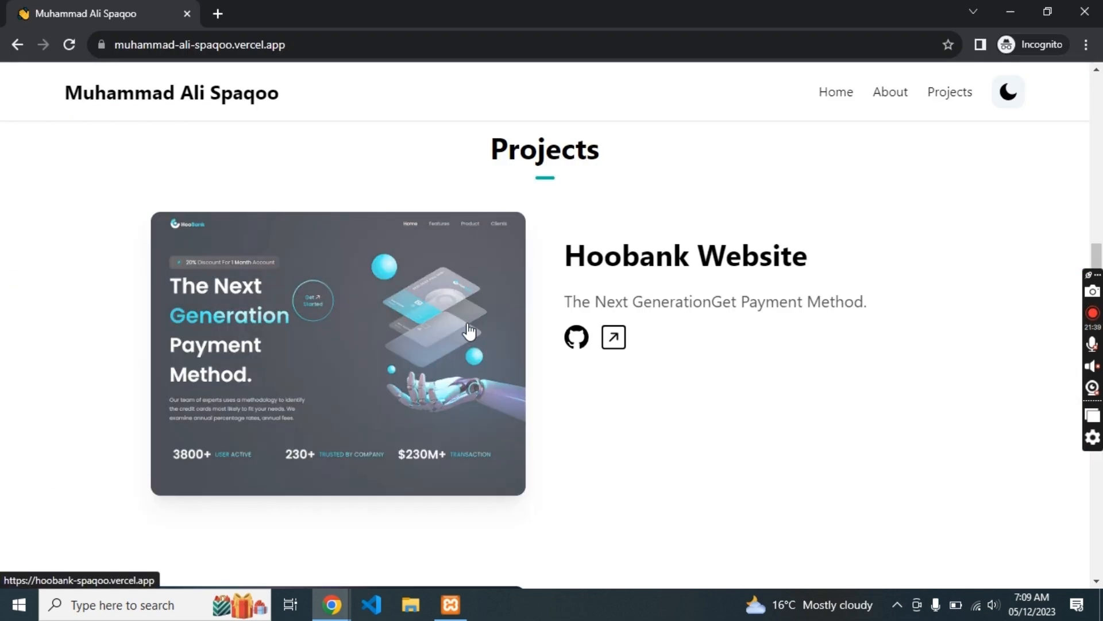
- Insert the Hoobank project screenshot into the left image widget from its copied URL
{"action": "right_click", "coordinate": [470, 326]}
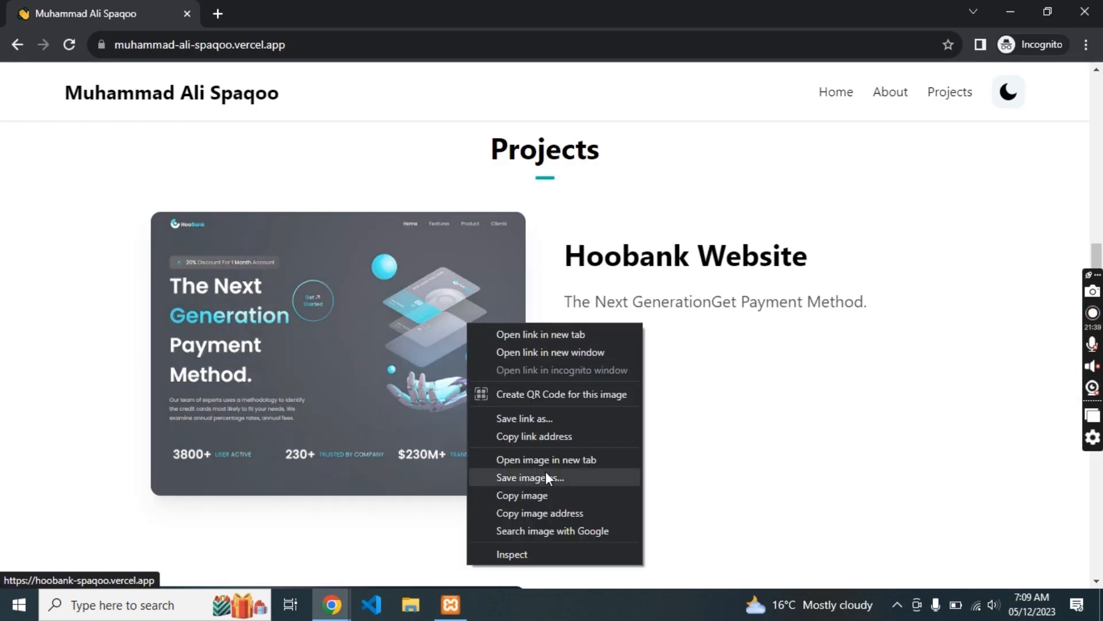
{"action": "left_click", "coordinate": [547, 512]}
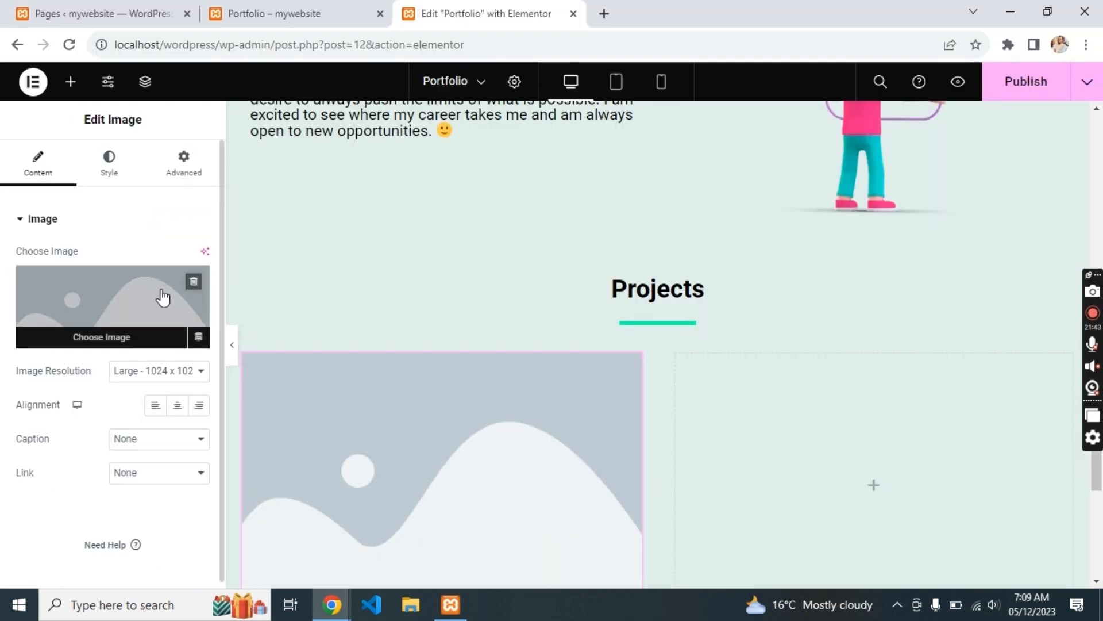
{"action": "left_click", "coordinate": [163, 298]}
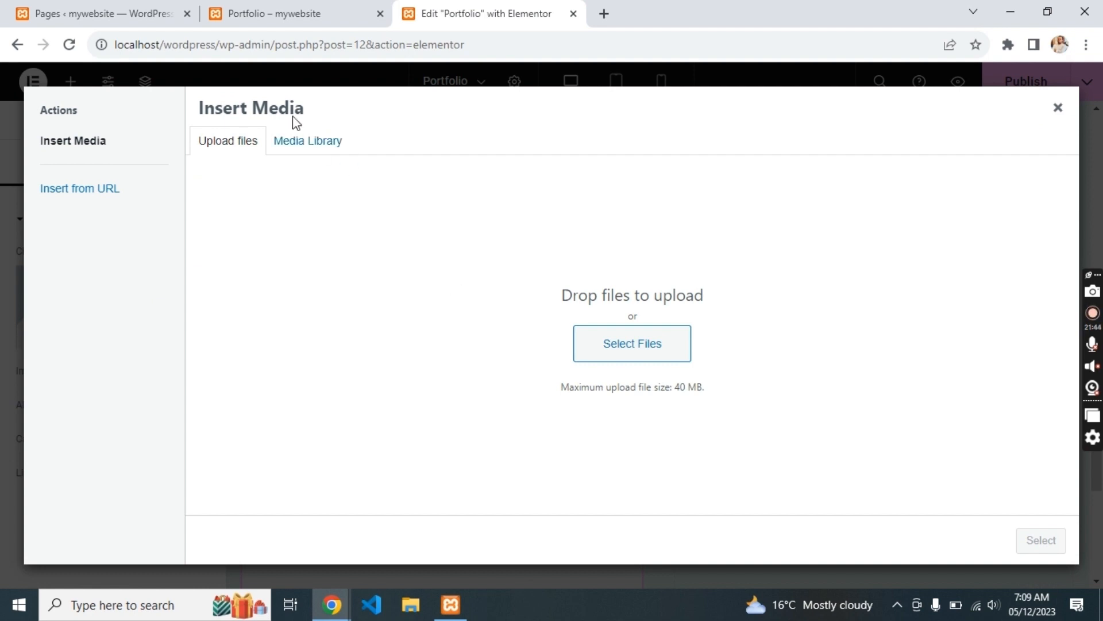
{"action": "left_click", "coordinate": [297, 151]}
{"action": "left_click", "coordinate": [239, 144]}
{"action": "left_click", "coordinate": [123, 190]}
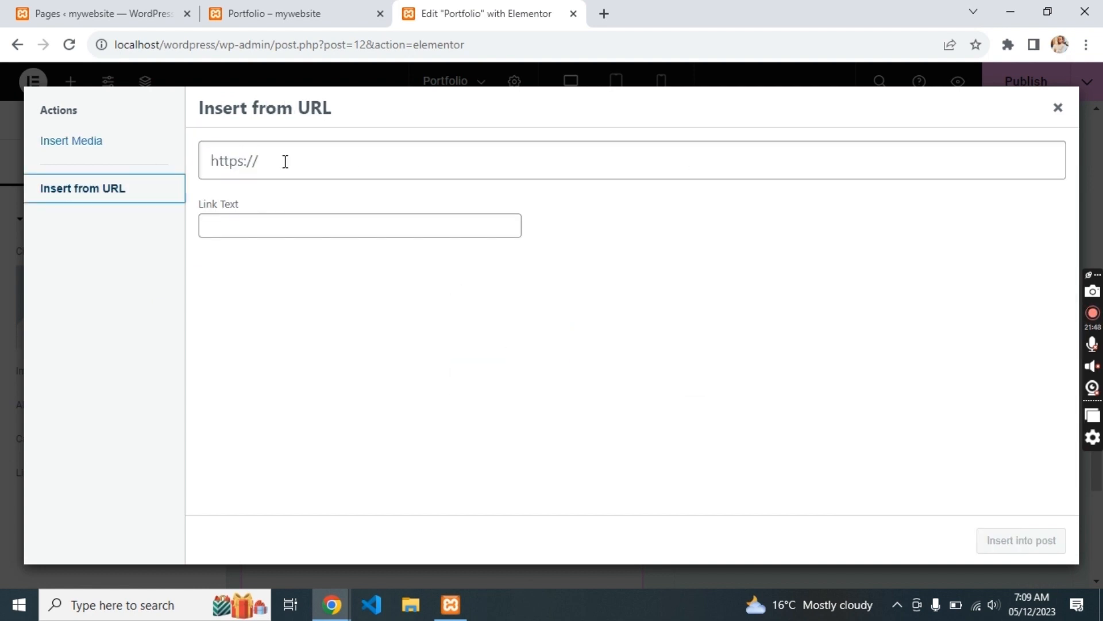
{"action": "left_click", "coordinate": [289, 161]}
{"action": "type", "text": "https://muhammad-ali-spaqoo.vercel.app/_next/image?url=%2Fhoobank.png&w=1080&q=75"}
{"action": "left_click", "coordinate": [1005, 541]}
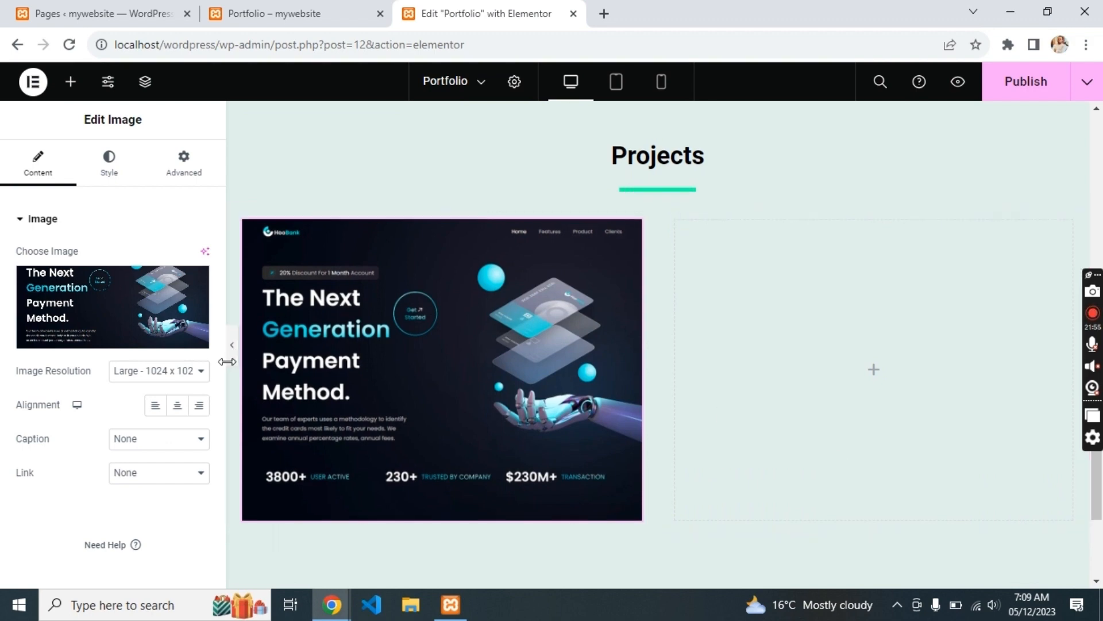
- Give the screenshot 33 px rounded corners in its style settings, checking the reference site
{"action": "left_click", "coordinate": [108, 161]}
{"action": "scroll", "coordinate": [135, 403], "scroll_direction": "down", "scroll_amount": 3}
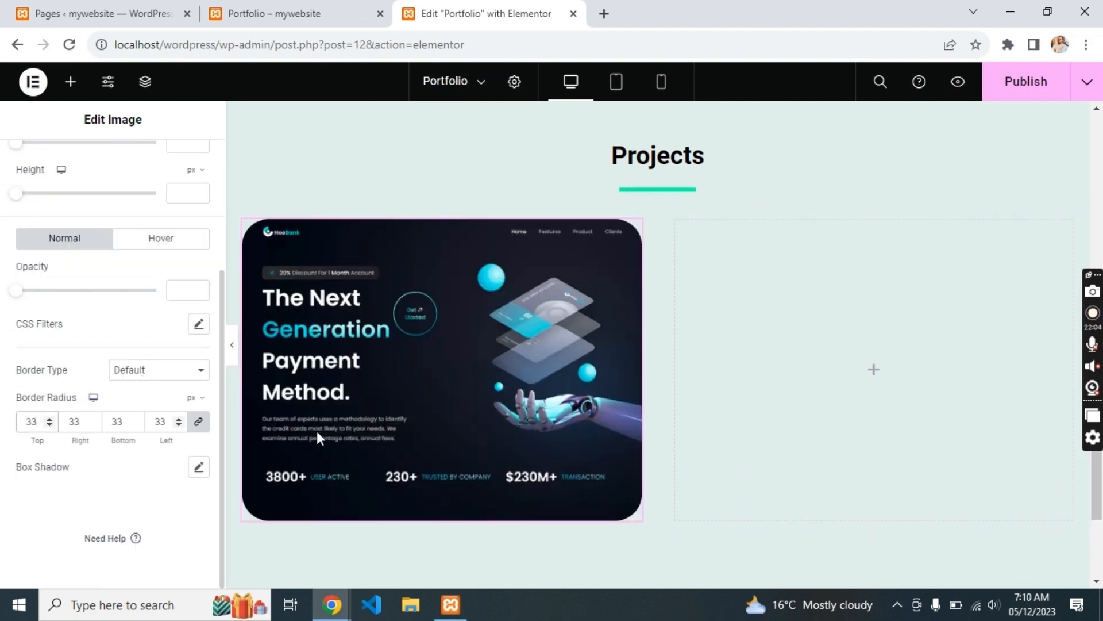
{"action": "key", "text": "alt+Tab"}
{"action": "key", "text": "alt+Tab"}
{"action": "left_click", "coordinate": [874, 370]}
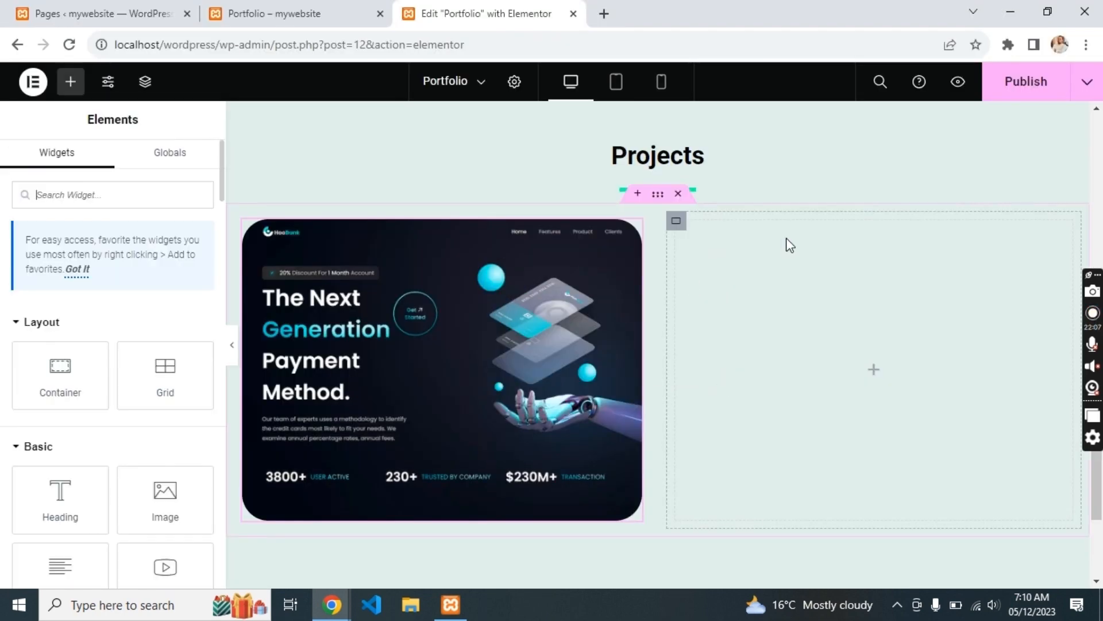
- Duplicate the Projects heading into the right column and left-align it
{"action": "left_click", "coordinate": [702, 167]}
{"action": "key", "text": "ctrl+d"}
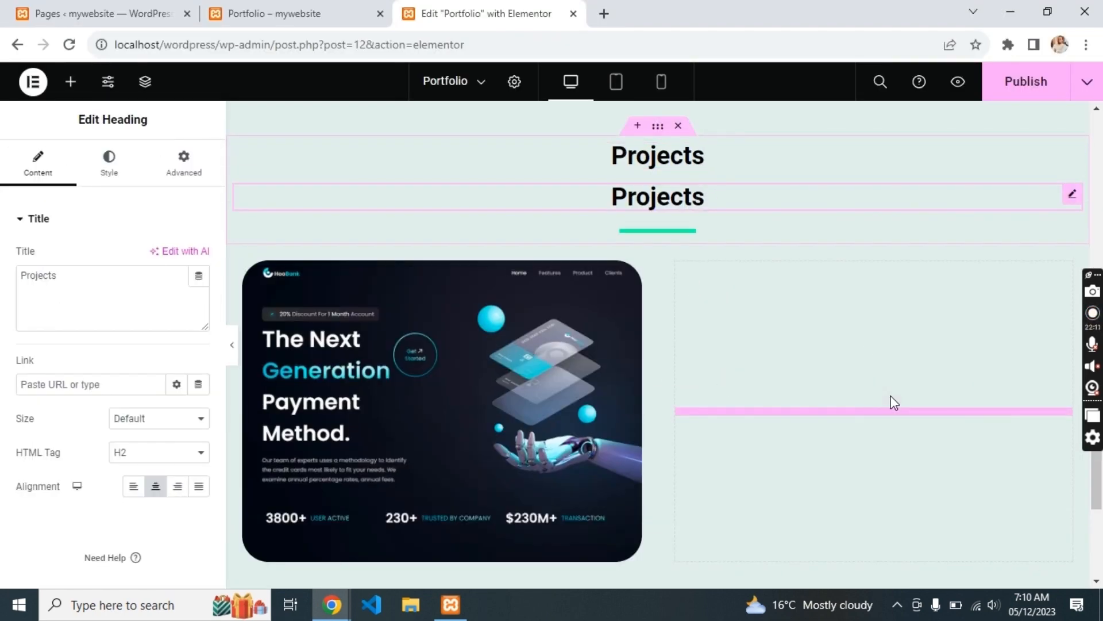
{"action": "left_click_drag", "start_coordinate": [894, 402], "coordinate": [892, 402]}
{"action": "key", "text": "alt+Tab"}
{"action": "key", "text": "alt+Tab"}
{"action": "left_click", "coordinate": [133, 488]}
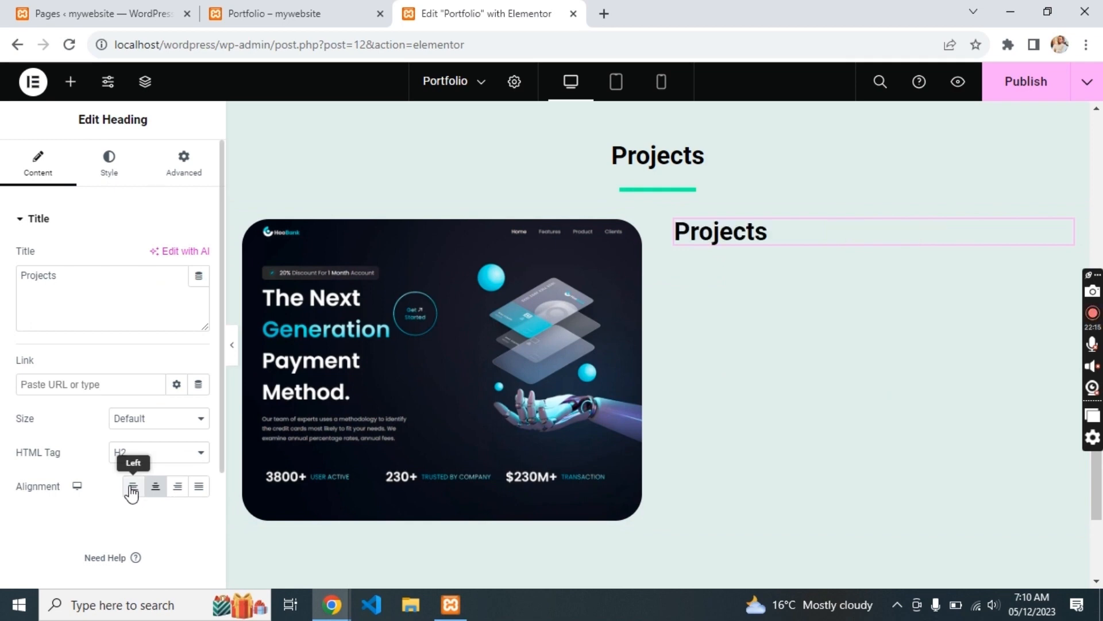
{"action": "key", "text": "alt+Tab"}
{"action": "key", "text": "alt+Tab"}
- Duplicate that heading again as a paragraph-tag line at Large size
{"action": "key", "text": "ctrl+d"}
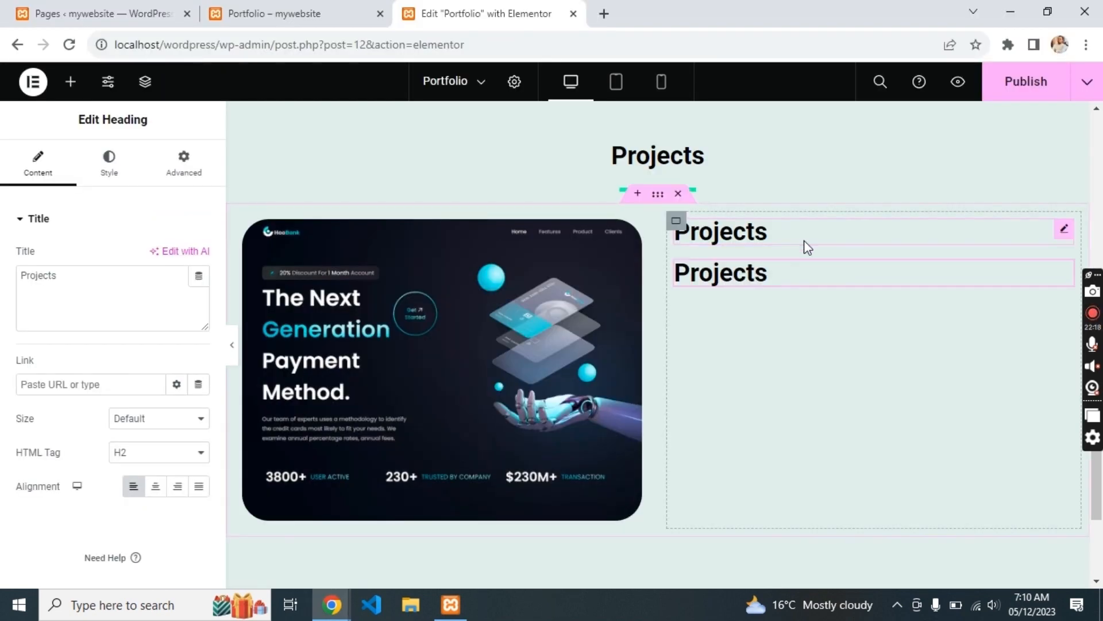
{"action": "left_click", "coordinate": [161, 452]}
{"action": "left_click", "coordinate": [136, 570]}
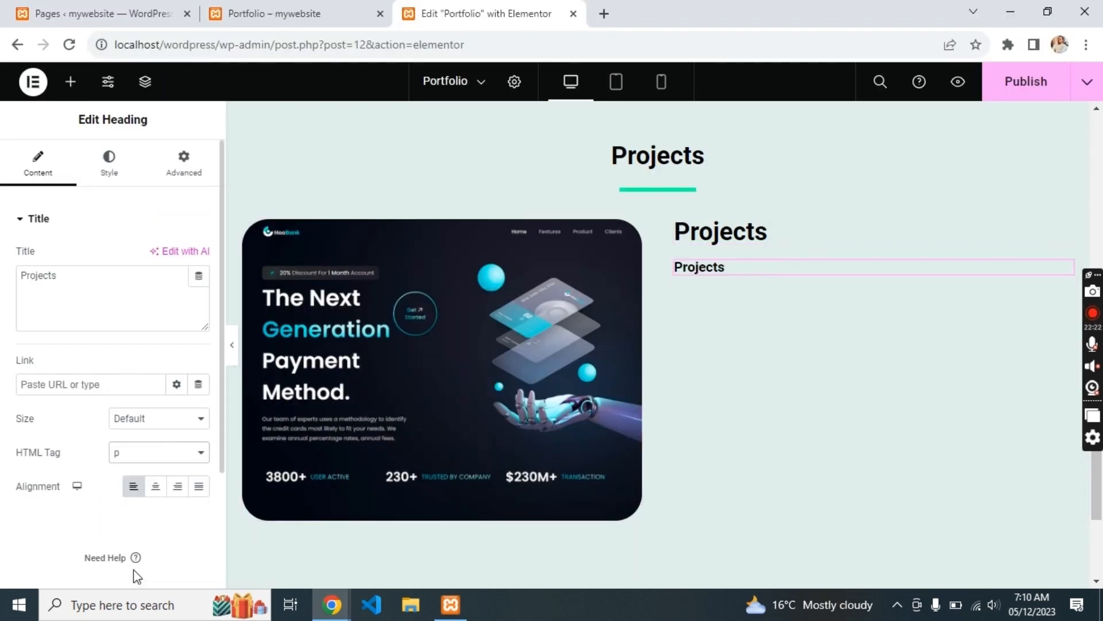
{"action": "left_click", "coordinate": [133, 423]}
{"action": "left_click", "coordinate": [132, 460]}
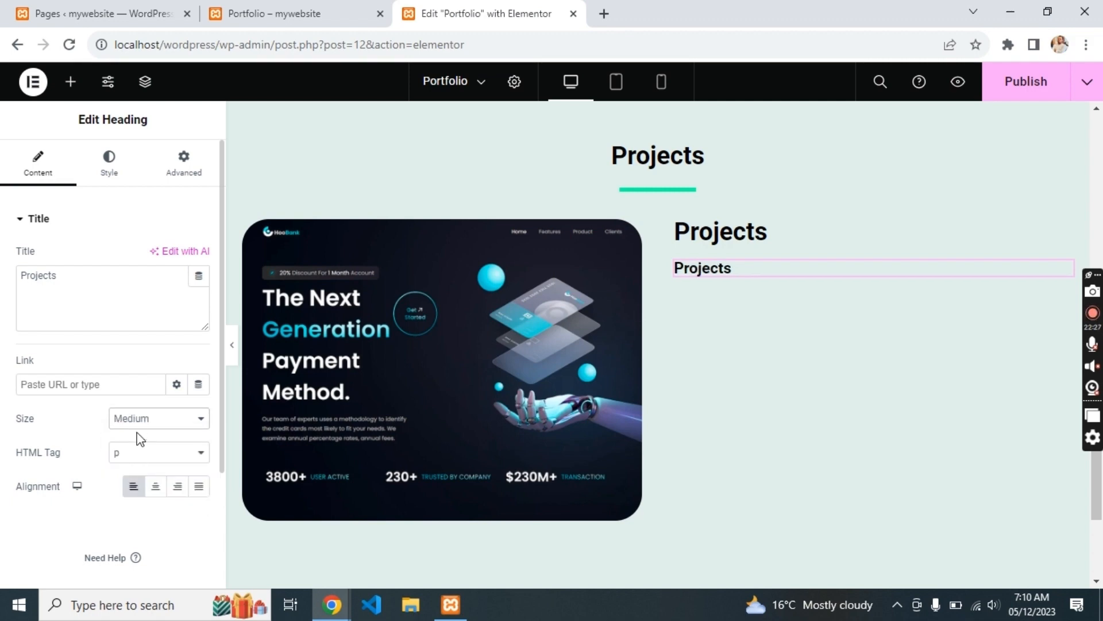
{"action": "left_click", "coordinate": [137, 419]}
{"action": "left_click", "coordinate": [134, 473]}
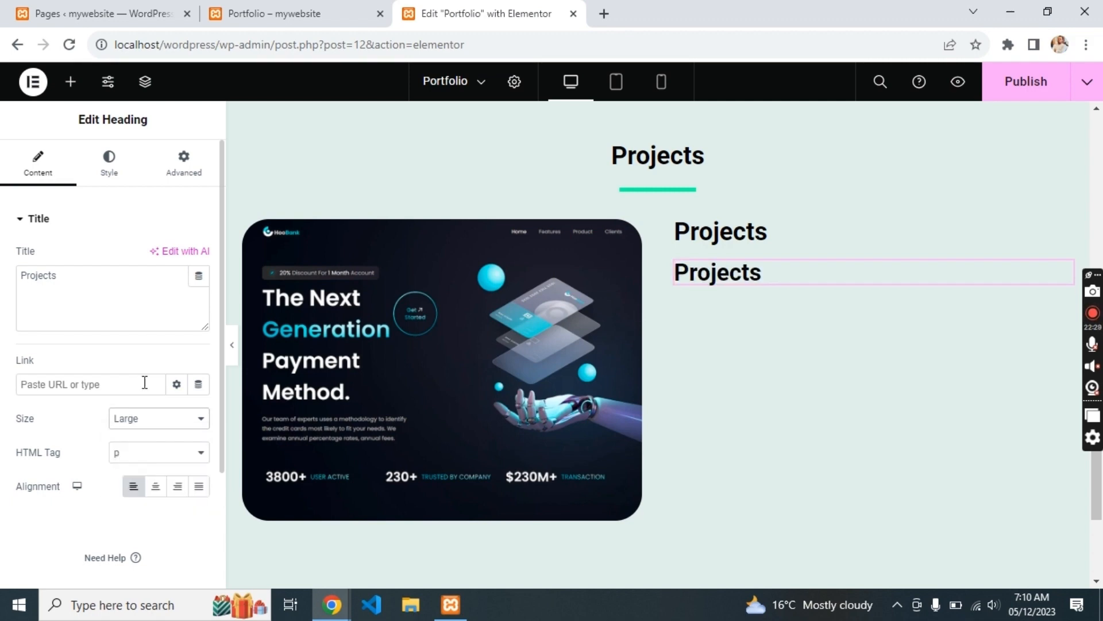
- Paste 'The Next GenerationGet Payment Method.' into the second line and set it to Medium size
{"action": "double_click", "coordinate": [695, 267]}
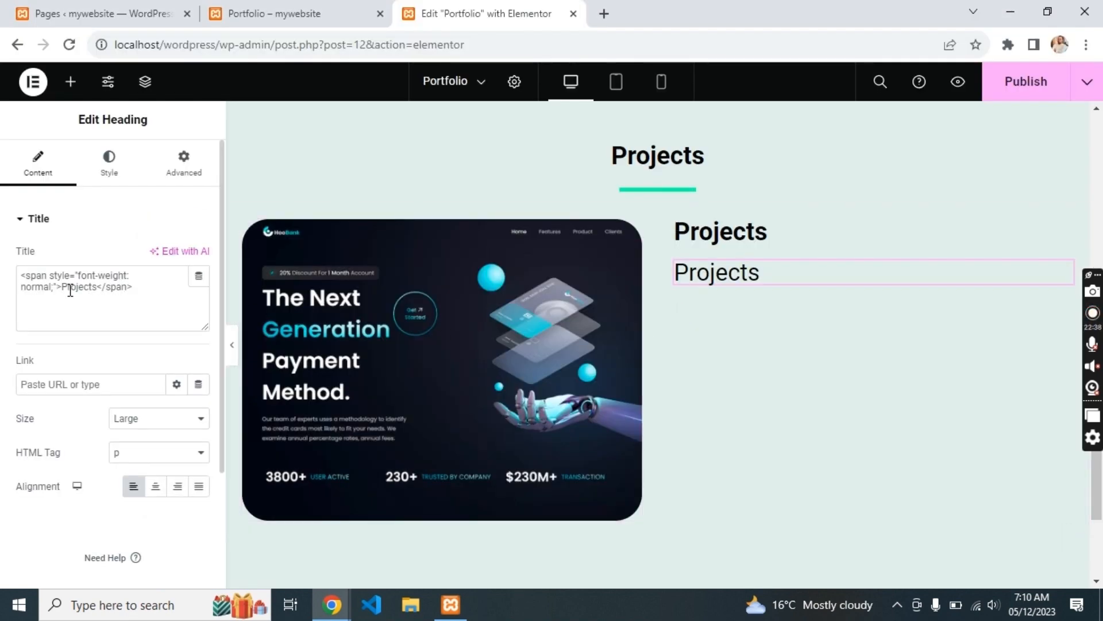
{"action": "type", "text": "The Next GenerationGet Payment Method."}
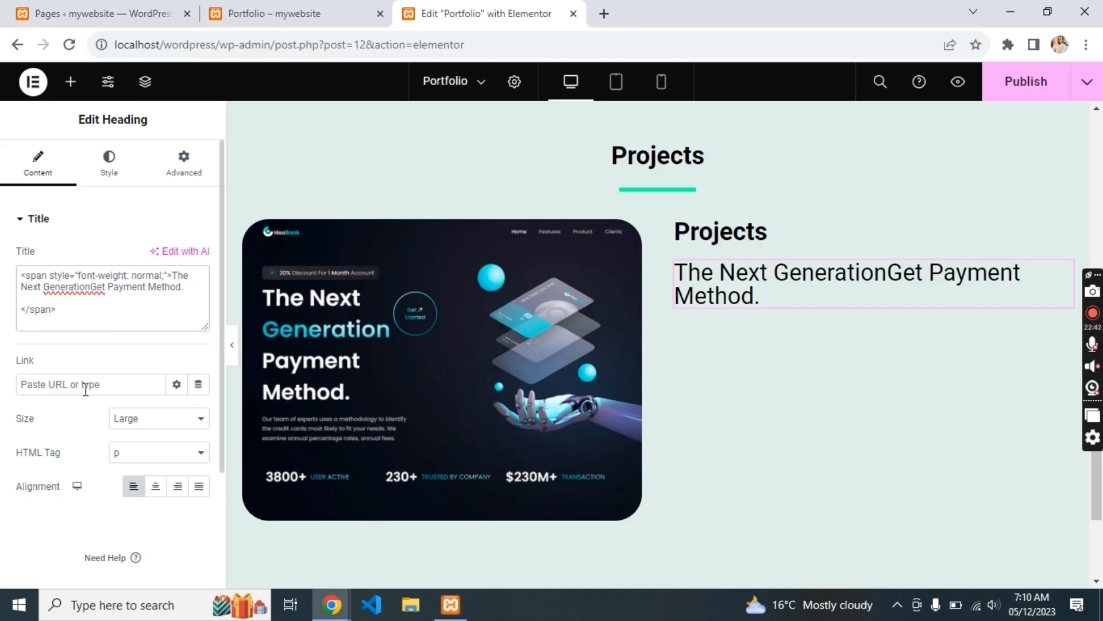
{"action": "left_click", "coordinate": [120, 423]}
{"action": "left_click", "coordinate": [131, 460]}
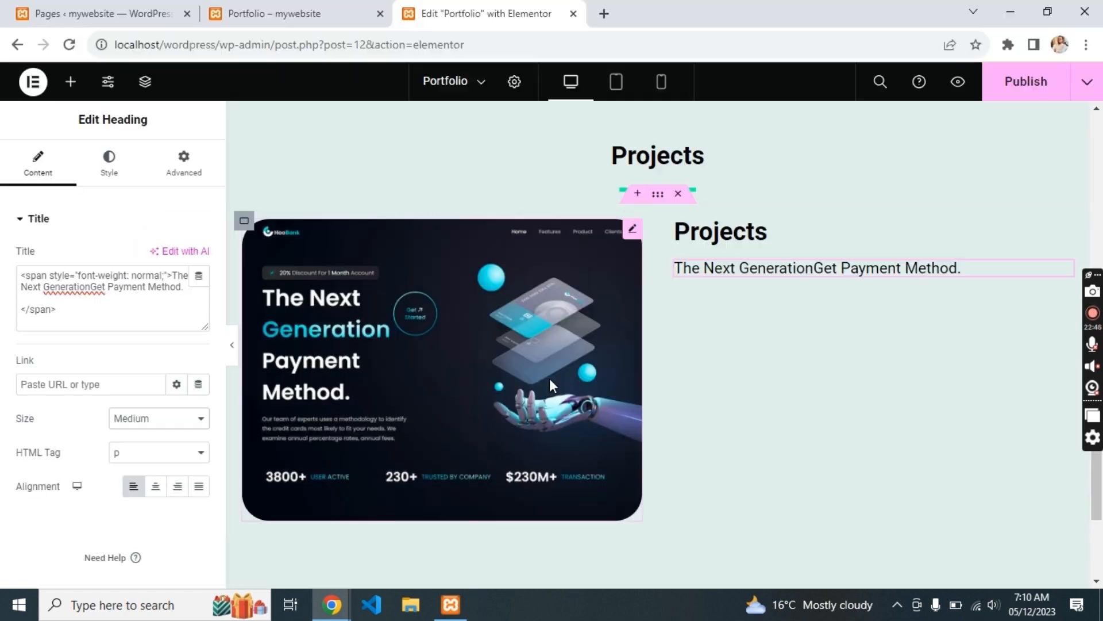
{"action": "left_click", "coordinate": [71, 81]}
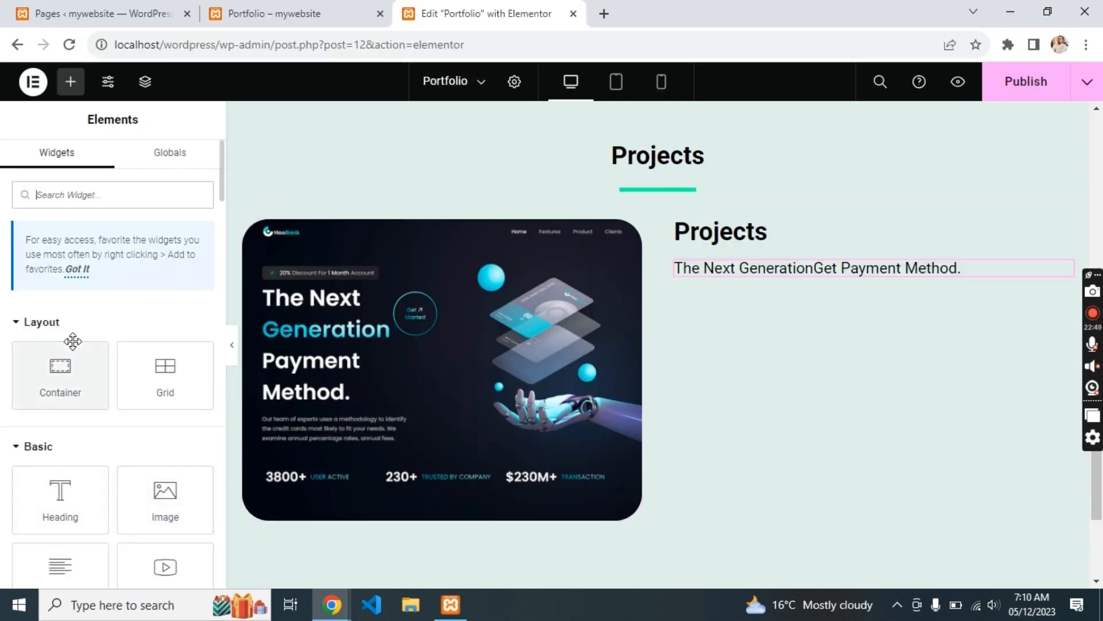
- Add a container below the description holding an Icon widget set to the Github icon
{"action": "left_click_drag", "start_coordinate": [72, 345], "coordinate": [747, 273]}
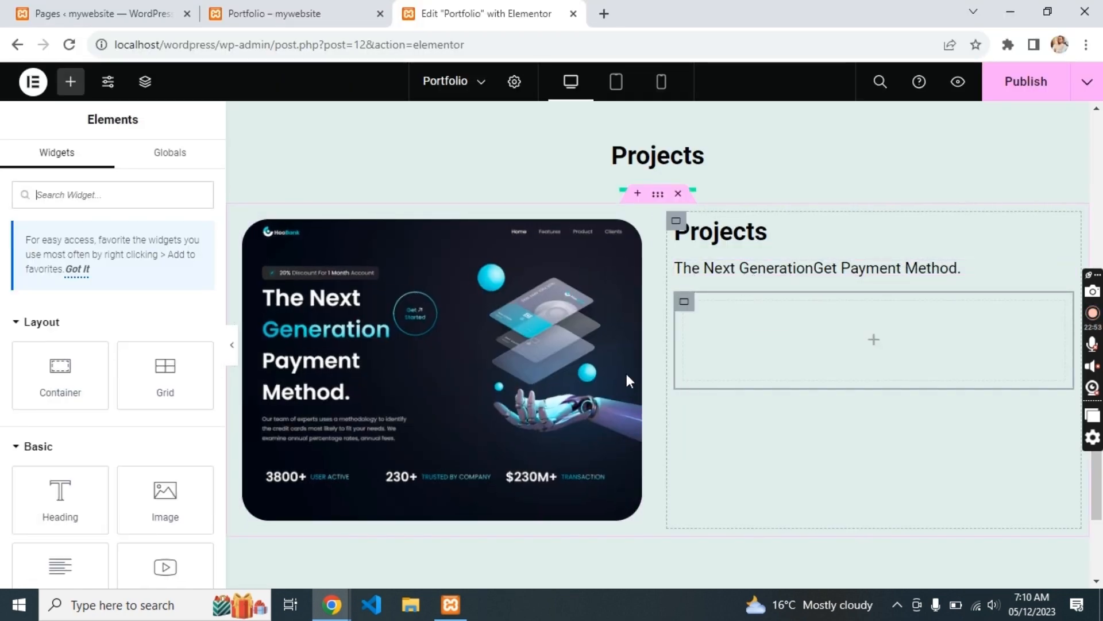
{"action": "left_click", "coordinate": [159, 194]}
{"action": "type", "text": "icon"}
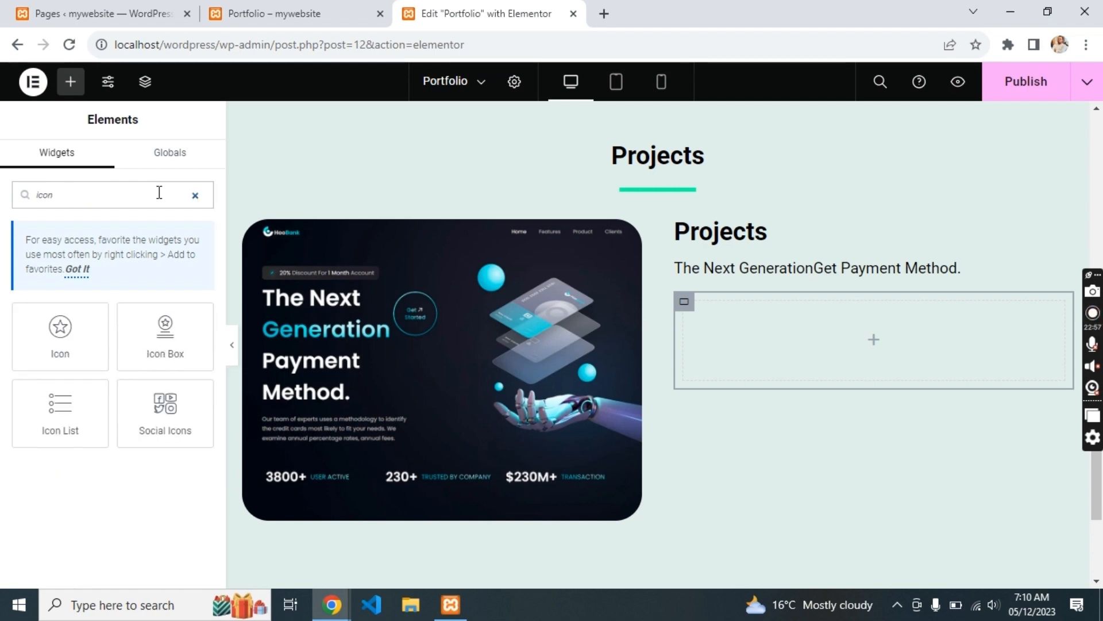
{"action": "left_click_drag", "start_coordinate": [743, 310], "coordinate": [747, 319]}
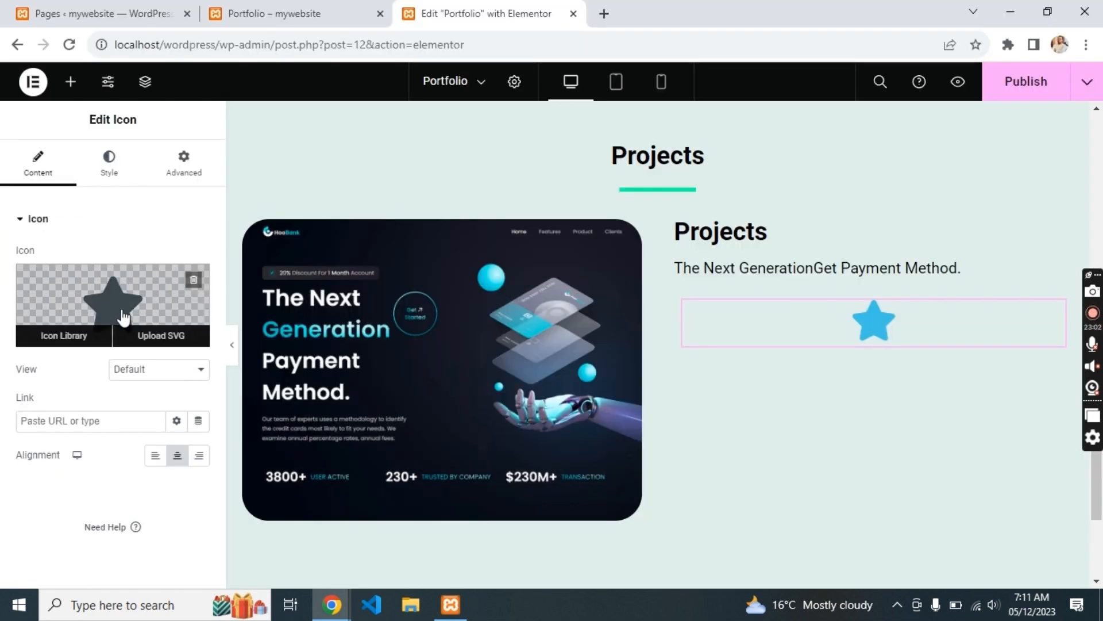
{"action": "left_click", "coordinate": [123, 316]}
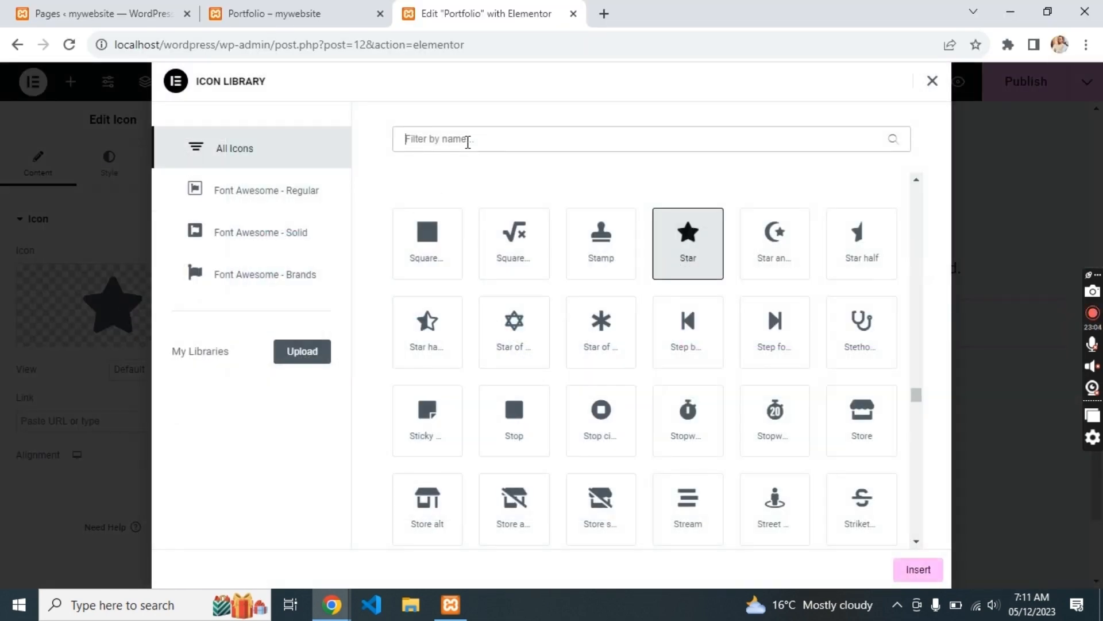
{"action": "type", "text": "git"}
{"action": "left_click", "coordinate": [429, 335]}
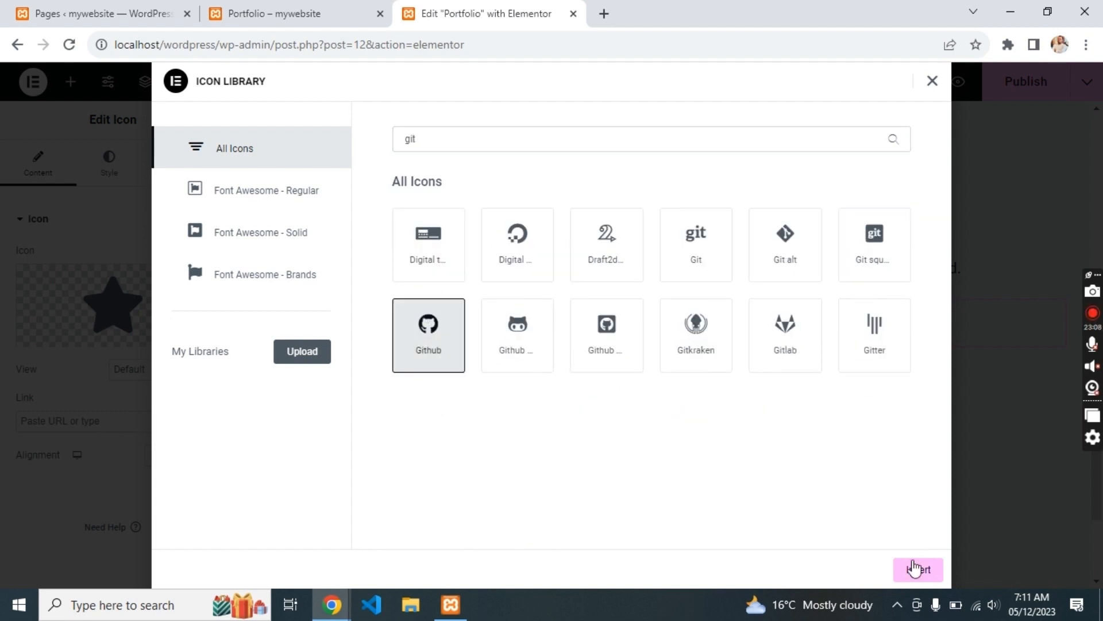
{"action": "left_click", "coordinate": [918, 569]}
- Colour the GitHub icon black and add a copy changed to the location-arrow icon
{"action": "left_click", "coordinate": [109, 163]}
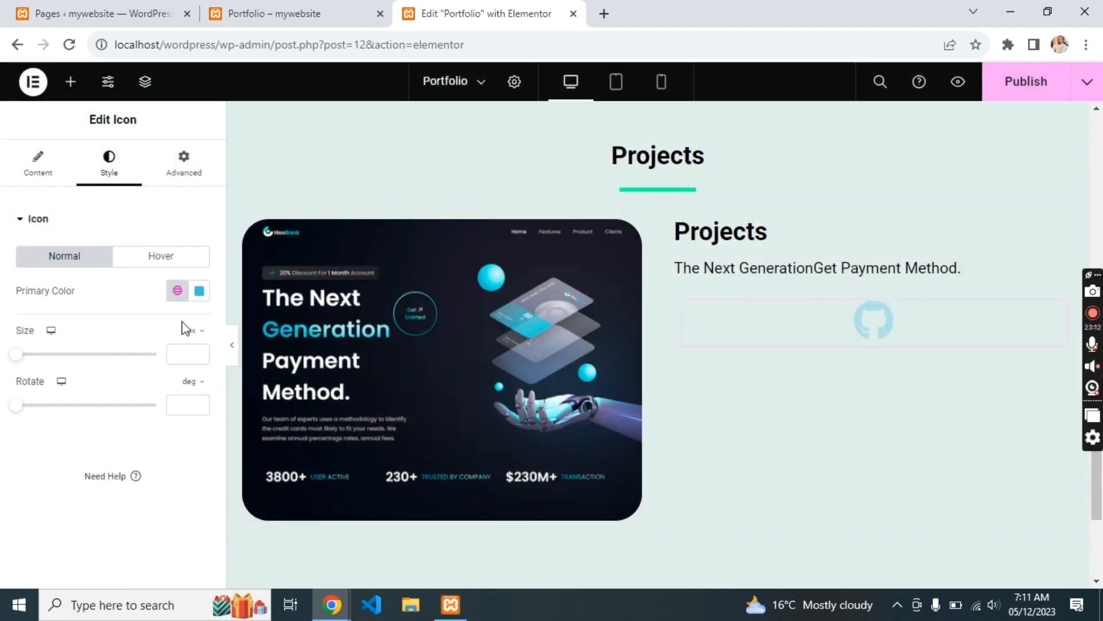
{"action": "left_click", "coordinate": [201, 293]}
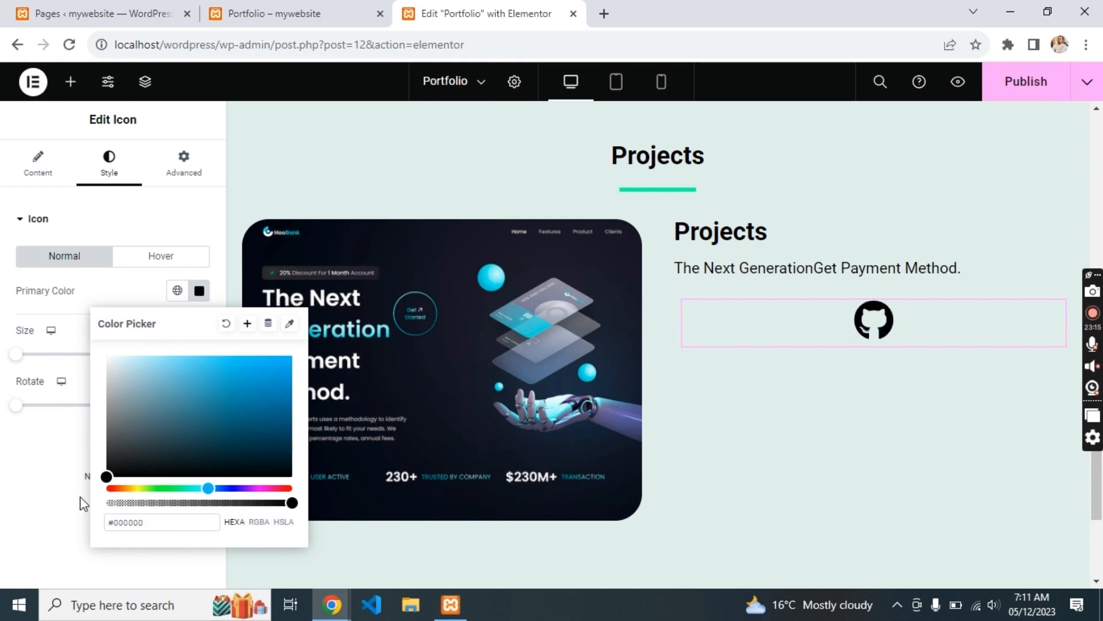
{"action": "left_click", "coordinate": [21, 494]}
{"action": "key", "text": "ctrl+d"}
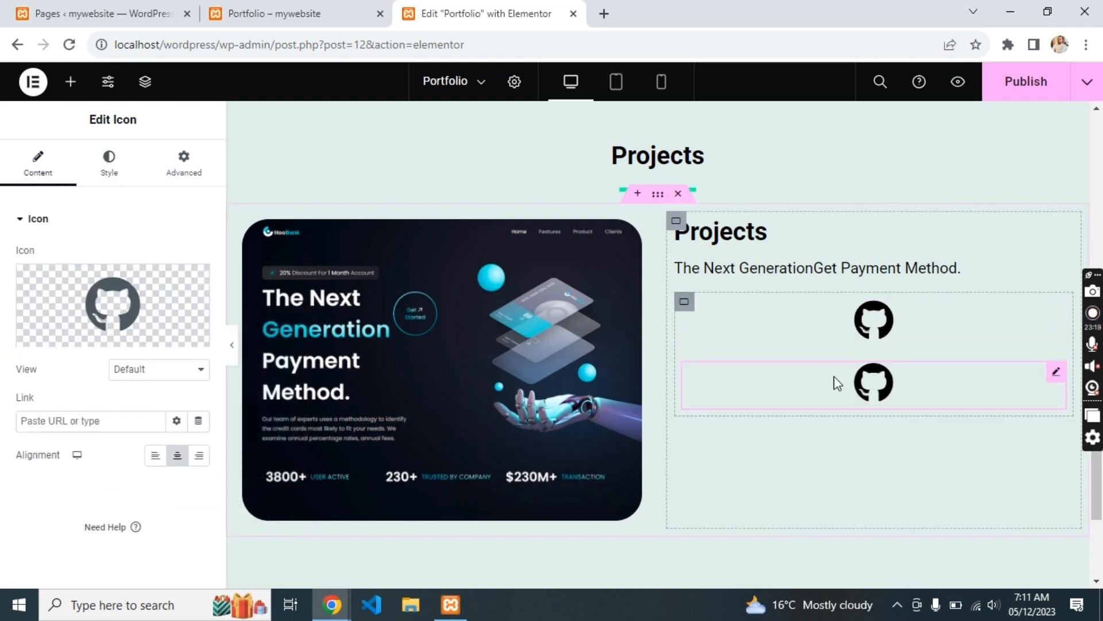
{"action": "left_click", "coordinate": [157, 300]}
{"action": "type", "text": "arr"}
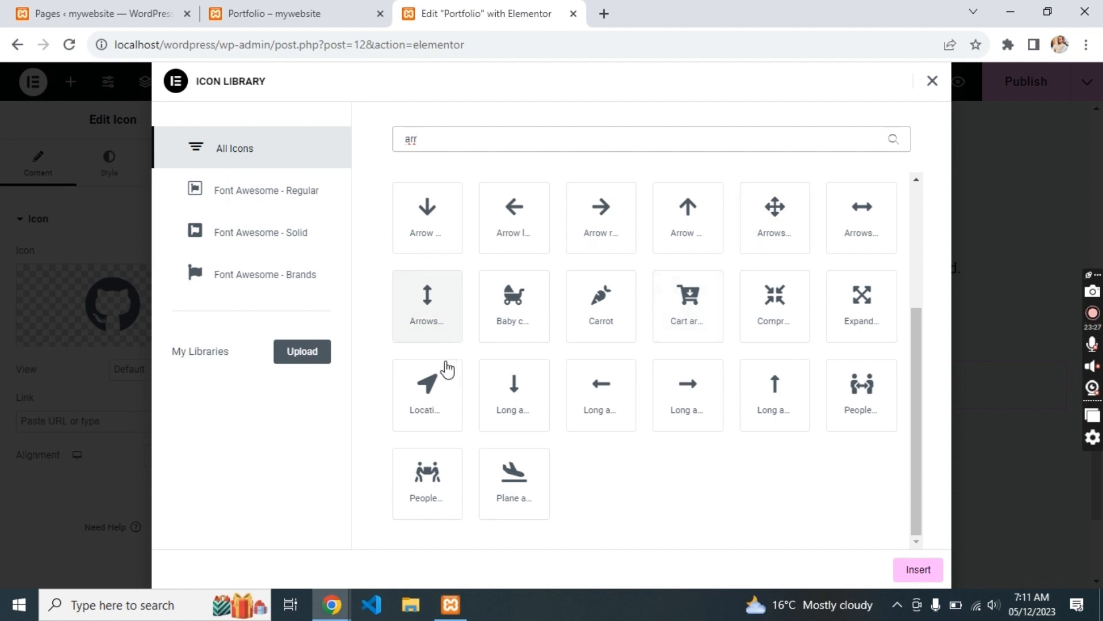
{"action": "left_click", "coordinate": [437, 389]}
{"action": "left_click", "coordinate": [917, 569]}
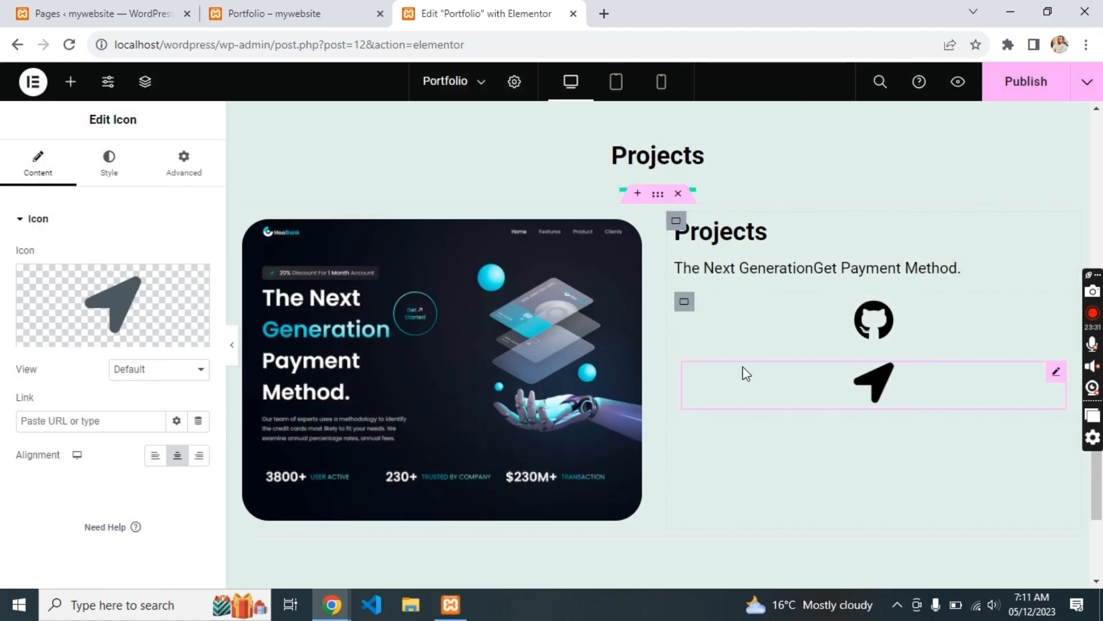
- Set the icon container's direction to Row so both icons sit side by side
{"action": "left_click", "coordinate": [683, 305]}
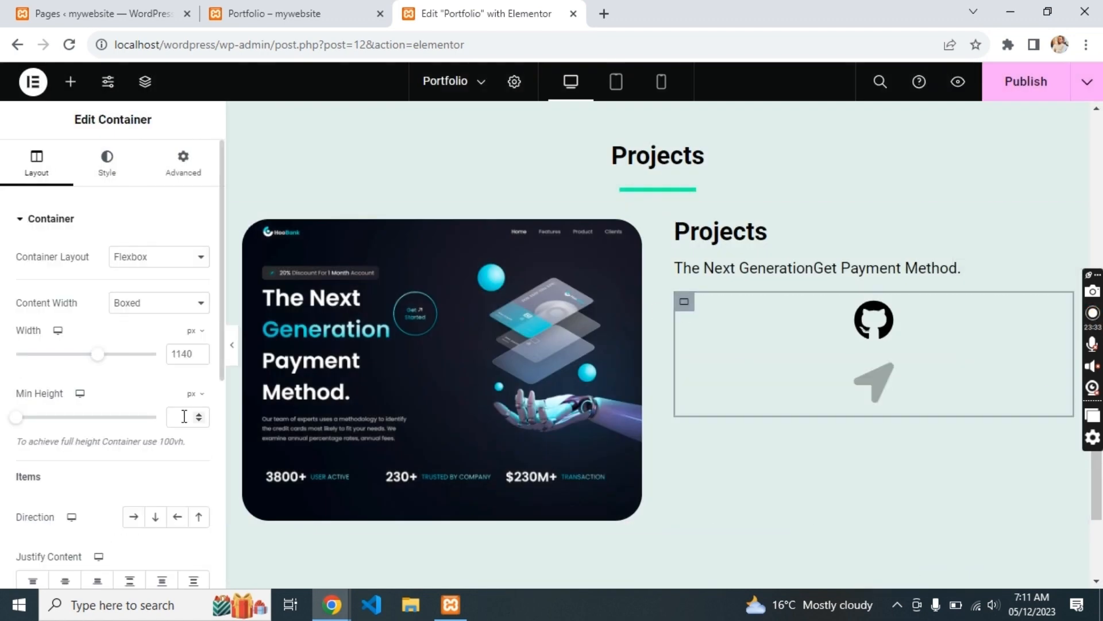
{"action": "left_click", "coordinate": [135, 519]}
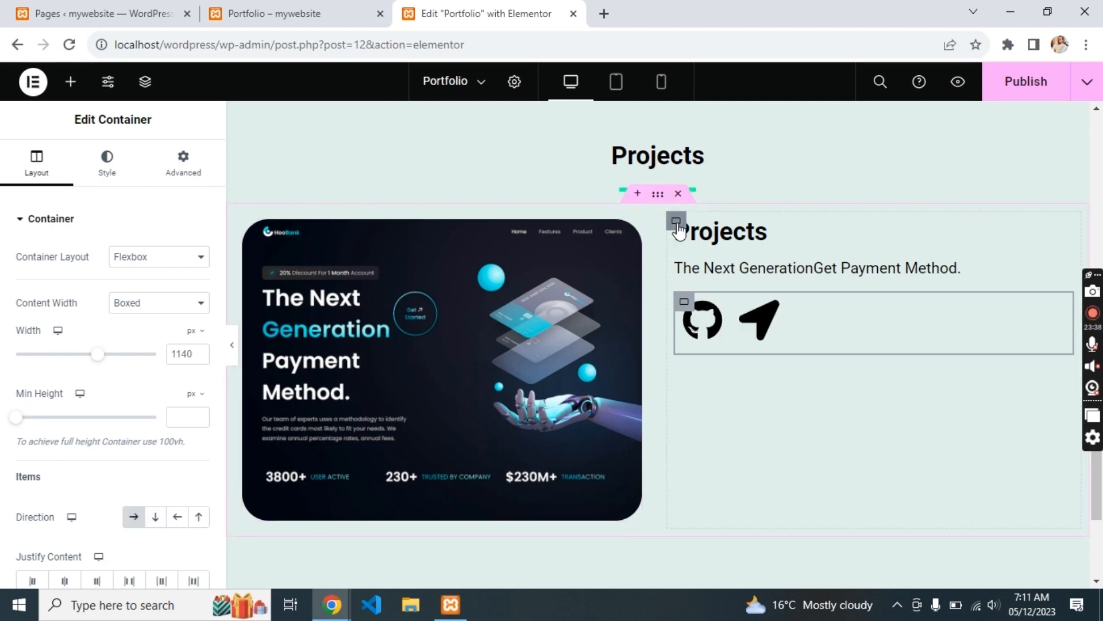
{"action": "left_click", "coordinate": [677, 221]}
{"action": "left_click", "coordinate": [745, 236]}
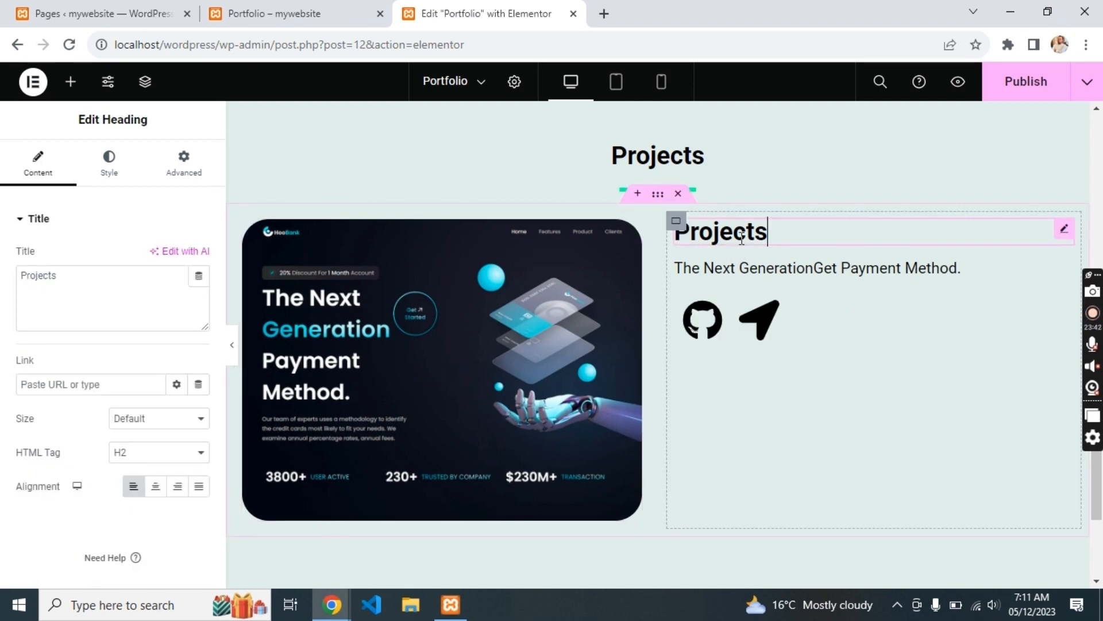
- Try the heading at Large, XL and XXL sizes
{"action": "left_click", "coordinate": [162, 419]}
{"action": "left_click", "coordinate": [138, 473]}
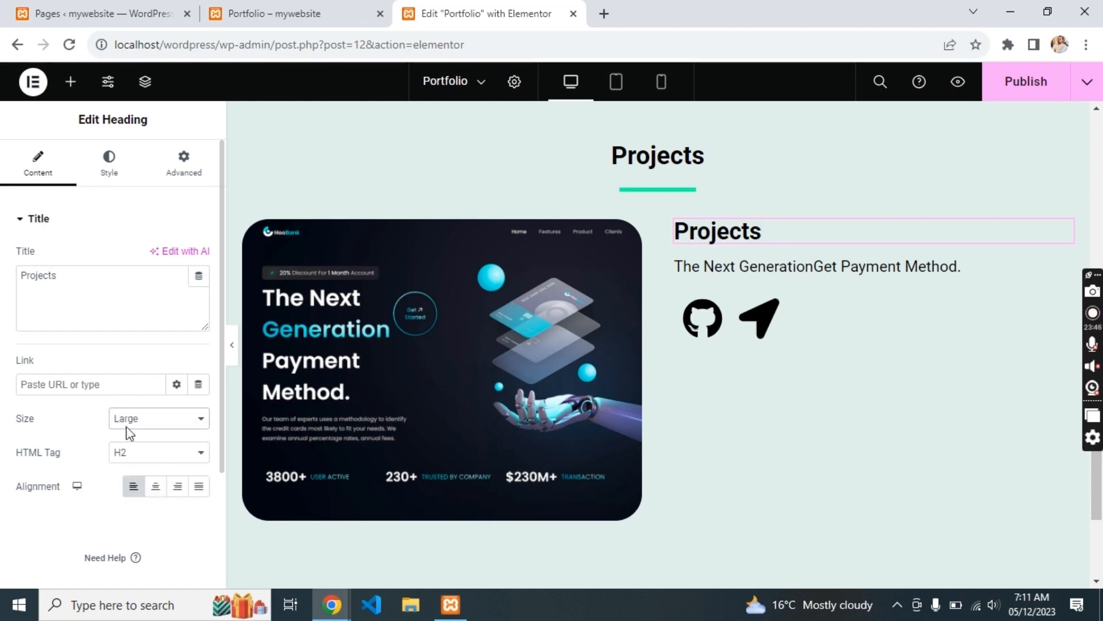
{"action": "left_click", "coordinate": [126, 426]}
{"action": "left_click", "coordinate": [121, 486]}
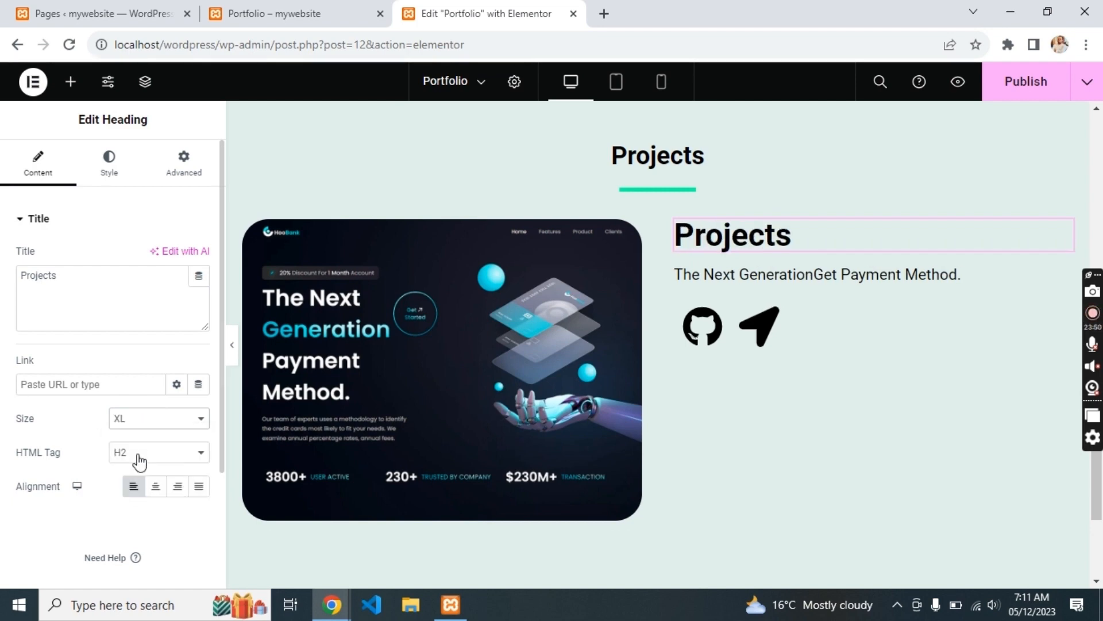
{"action": "left_click", "coordinate": [146, 420]}
{"action": "left_click", "coordinate": [137, 494]}
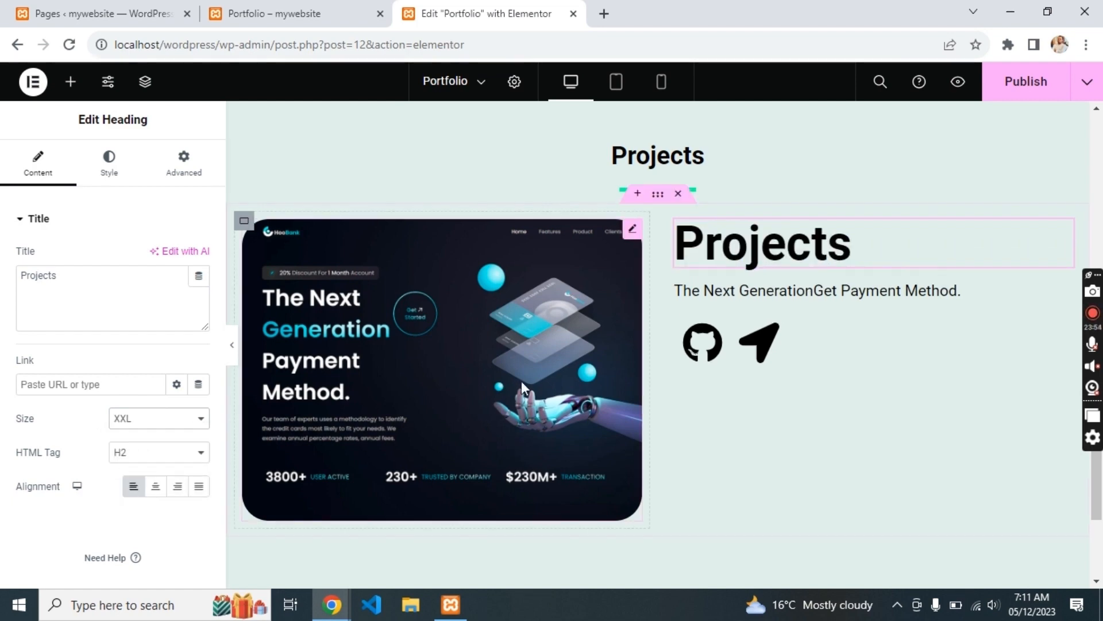
- Copy 'Hoobank Website' from the live site into the heading title and set its size to XL
{"action": "key", "text": "alt+Tab"}
{"action": "double_click", "coordinate": [726, 246]}
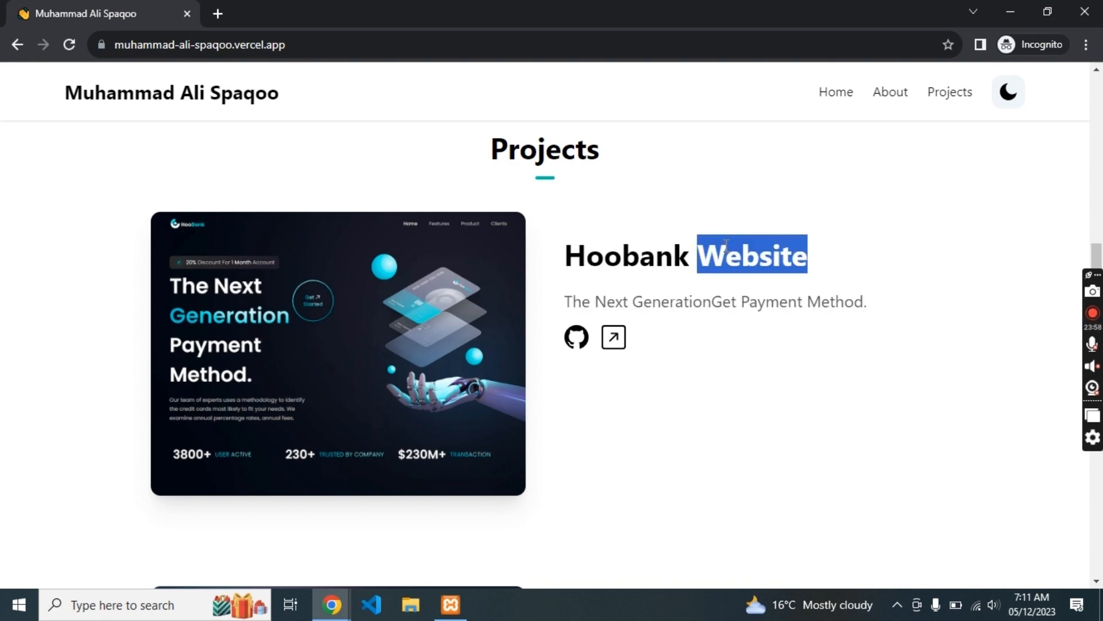
{"action": "triple_click", "coordinate": [726, 246]}
{"action": "key", "text": "ctrl+c"}
{"action": "key", "text": "alt+Tab"}
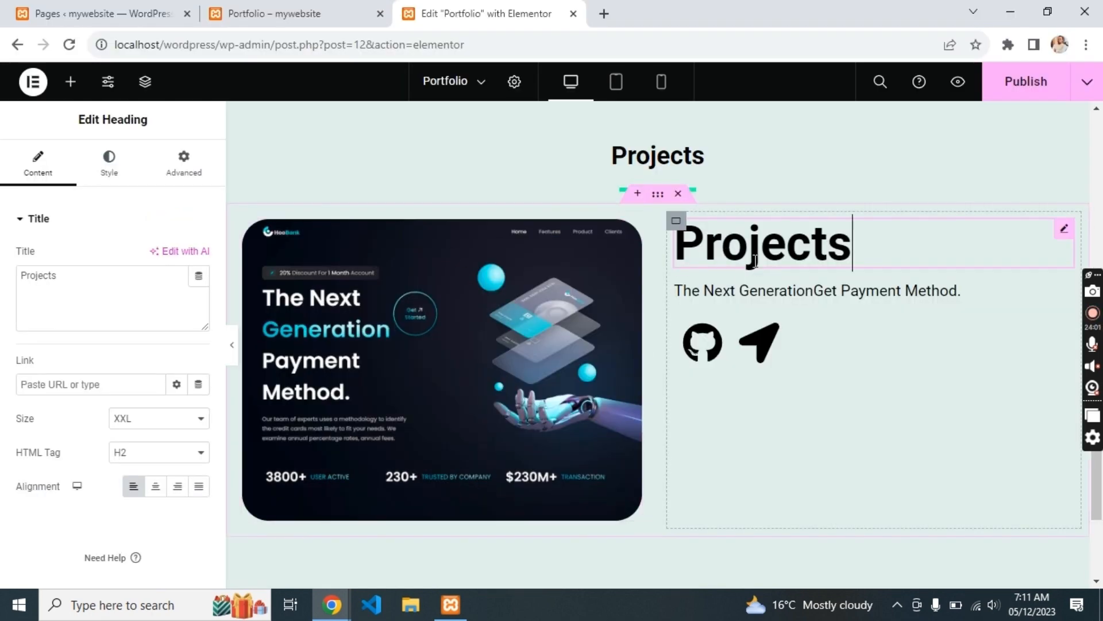
{"action": "triple_click", "coordinate": [129, 277]}
{"action": "key", "text": "ctrl+v"}
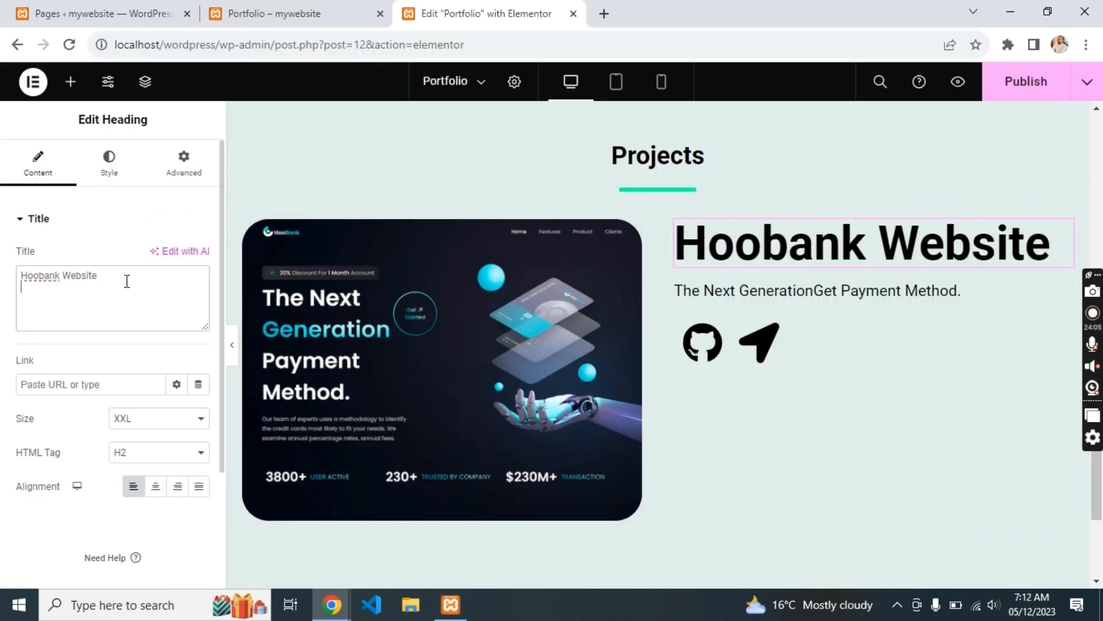
{"action": "left_click", "coordinate": [129, 437]}
{"action": "left_click", "coordinate": [138, 487]}
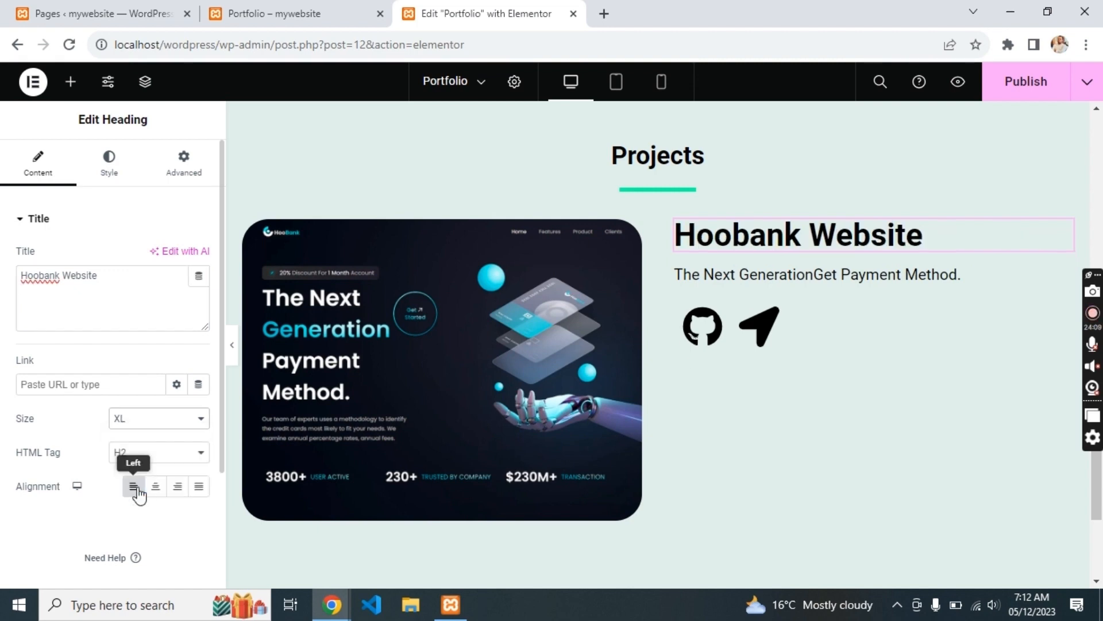
{"action": "left_click", "coordinate": [658, 195]}
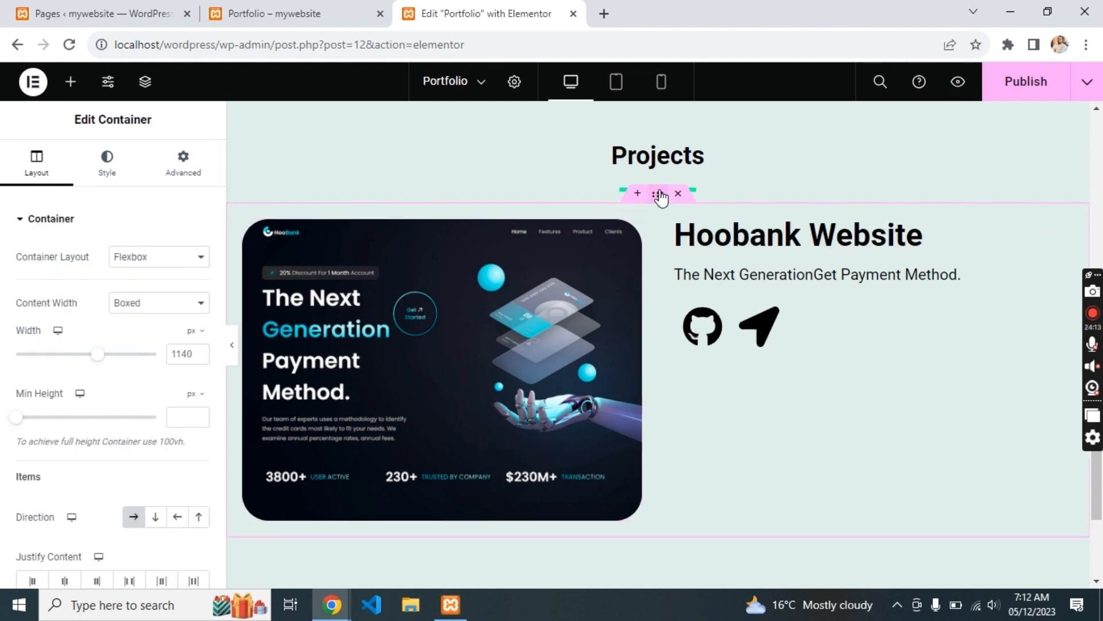
- Duplicate the project row and set the copy's image to the Nike screenshot URL from the live site
{"action": "key", "text": "ctrl+d"}
{"action": "scroll", "coordinate": [669, 353], "scroll_direction": "down", "scroll_amount": 5}
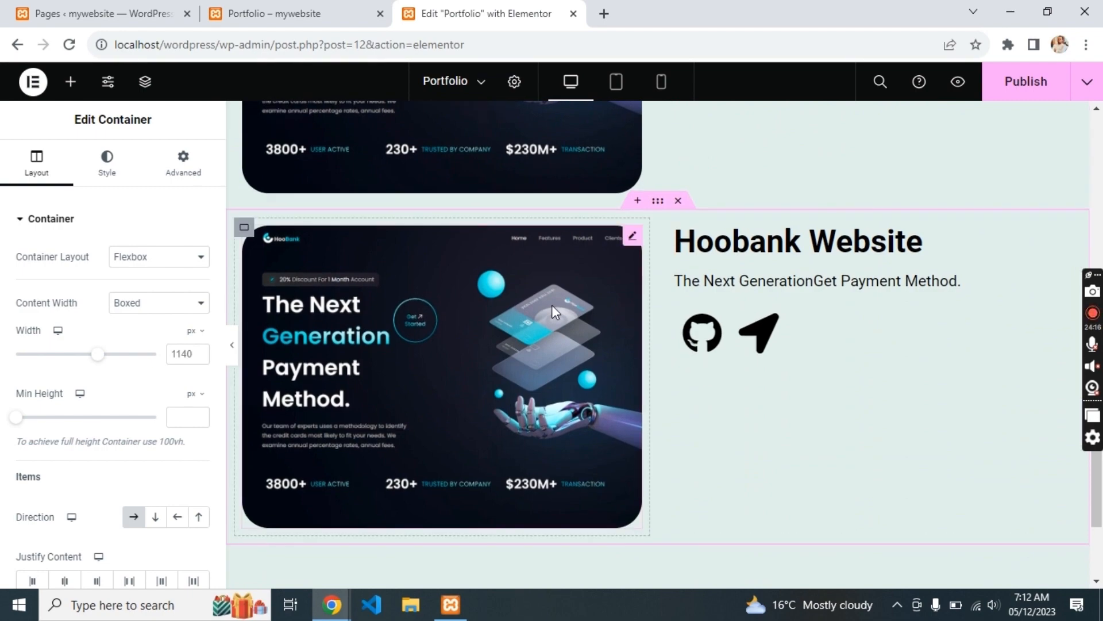
{"action": "key", "text": "alt+Tab"}
{"action": "scroll", "coordinate": [534, 381], "scroll_direction": "down", "scroll_amount": 8}
{"action": "scroll", "coordinate": [527, 379], "scroll_direction": "up", "scroll_amount": 2}
{"action": "right_click", "coordinate": [416, 443]}
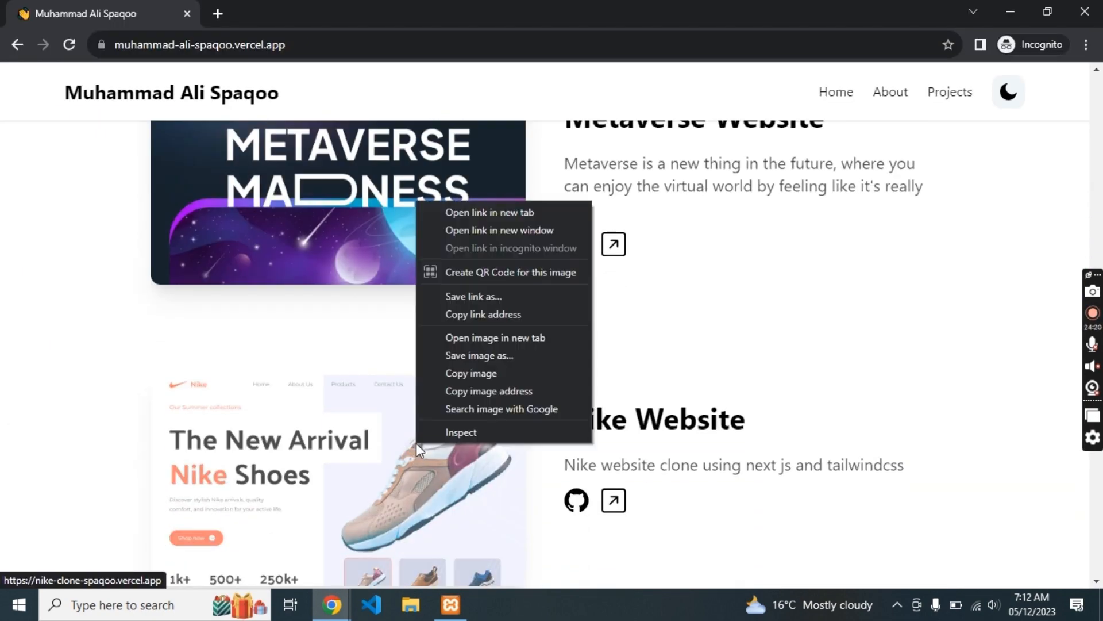
{"action": "left_click", "coordinate": [488, 395]}
{"action": "key", "text": "alt+Tab"}
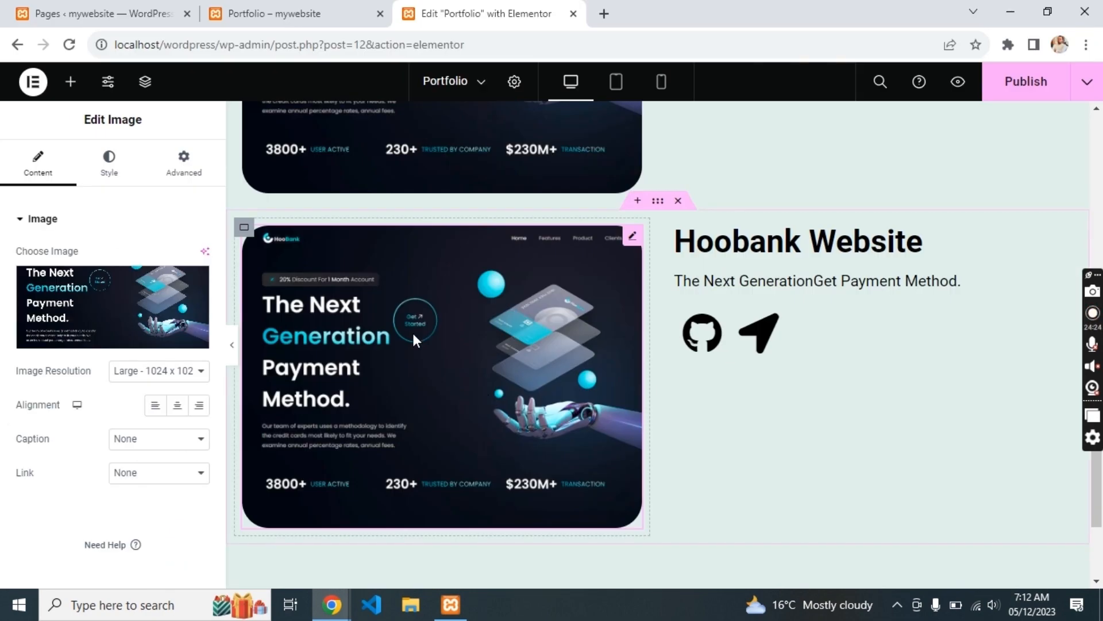
{"action": "left_click", "coordinate": [141, 331]}
{"action": "double_click", "coordinate": [310, 157]}
{"action": "key", "text": "ctrl+a"}
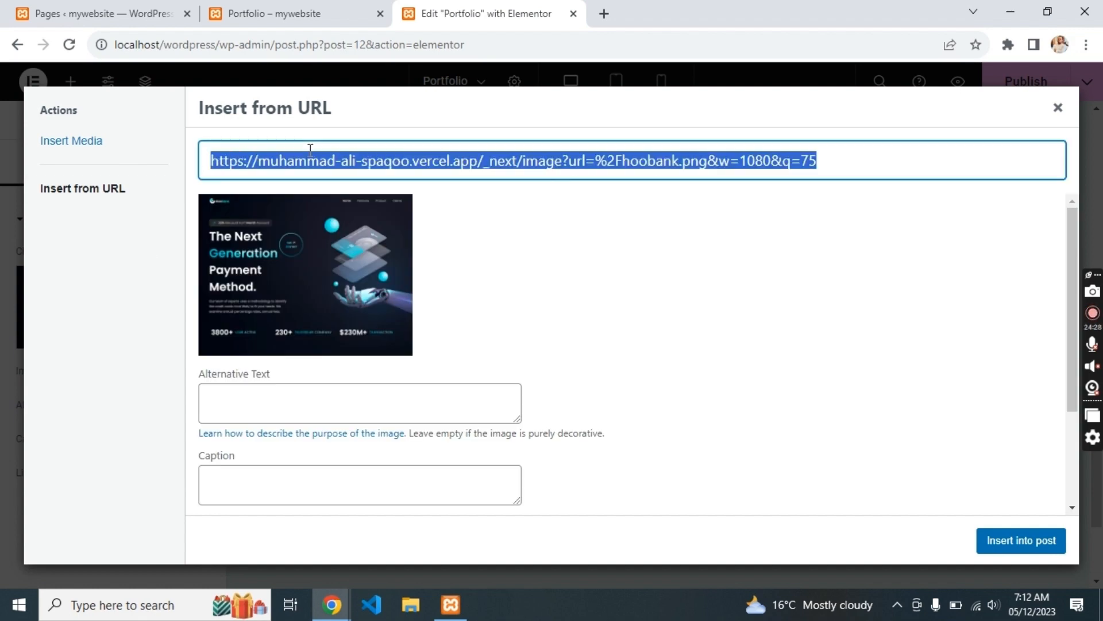
{"action": "key", "text": "ctrl+v"}
{"action": "left_click", "coordinate": [994, 554]}
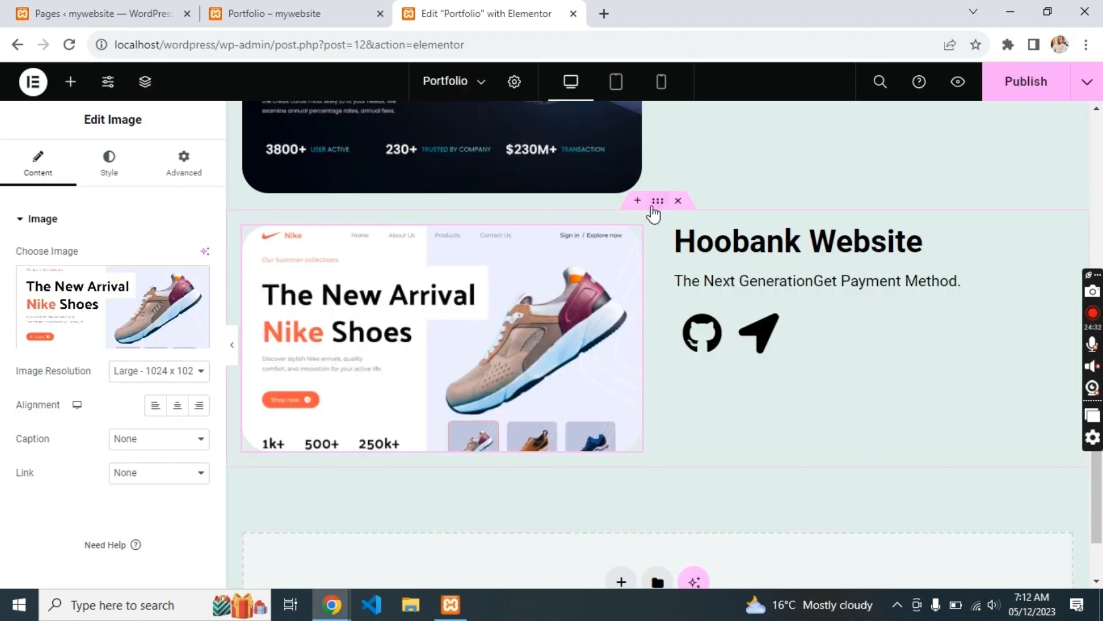
- Duplicate the Hoobank card and replace its image with the sushi screenshot address
{"action": "right_click", "coordinate": [659, 206]}
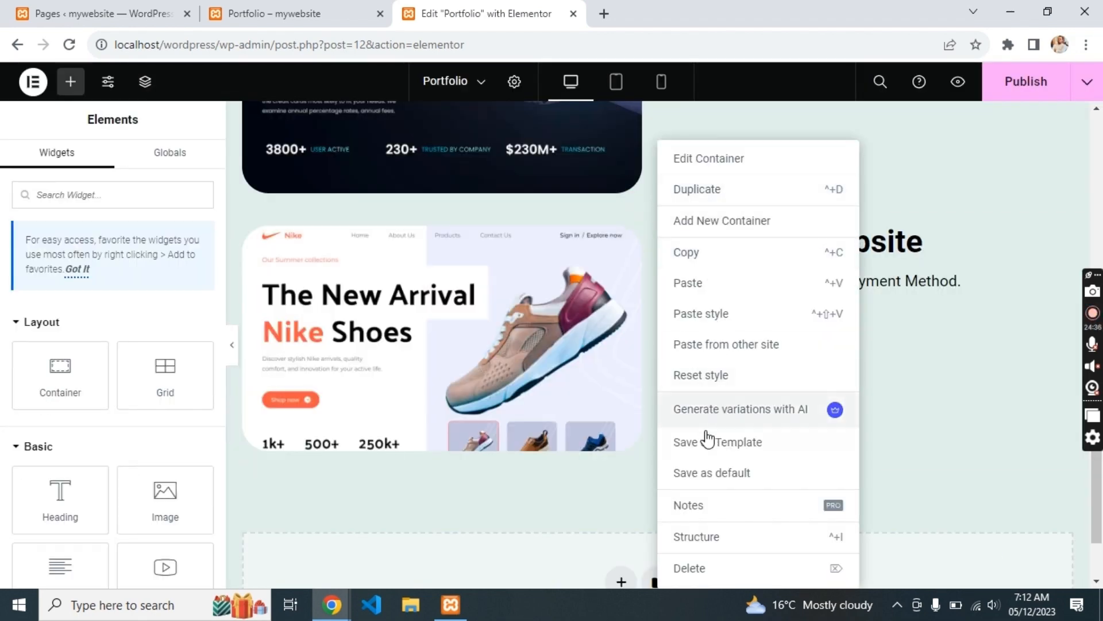
{"action": "left_click", "coordinate": [696, 190]}
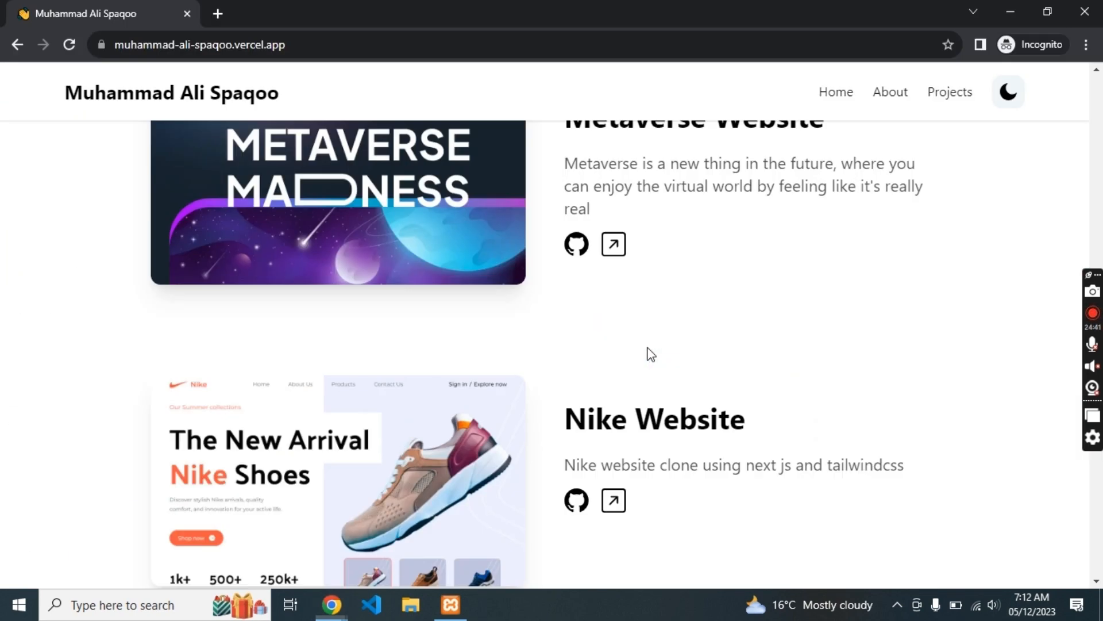
{"action": "scroll", "coordinate": [394, 467], "scroll_direction": "down", "scroll_amount": 10}
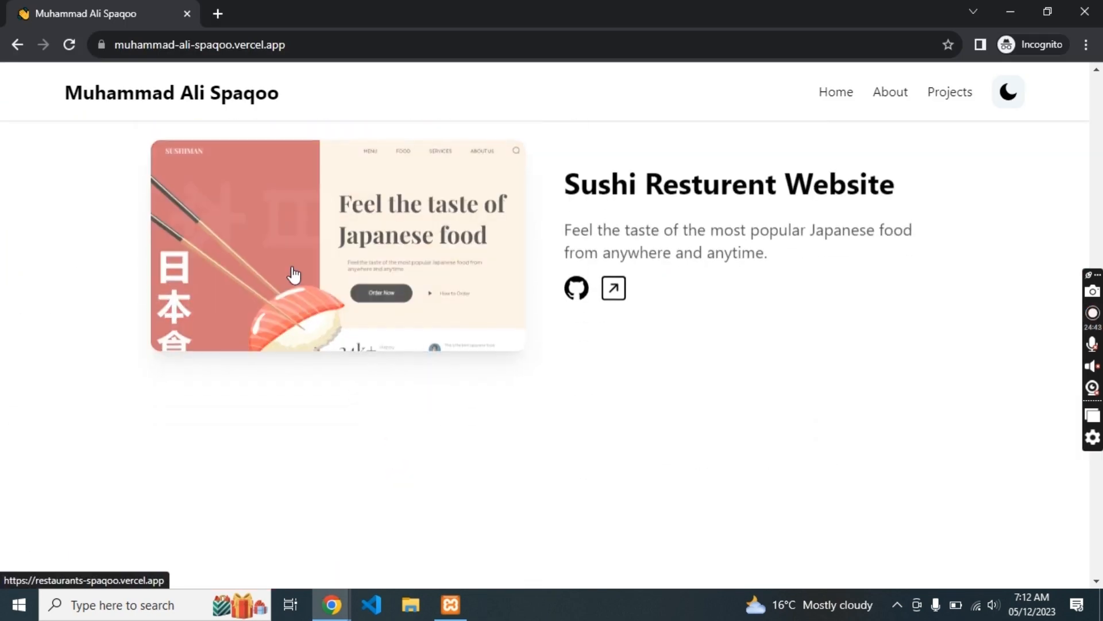
{"action": "right_click", "coordinate": [293, 267]}
{"action": "left_click", "coordinate": [374, 450]}
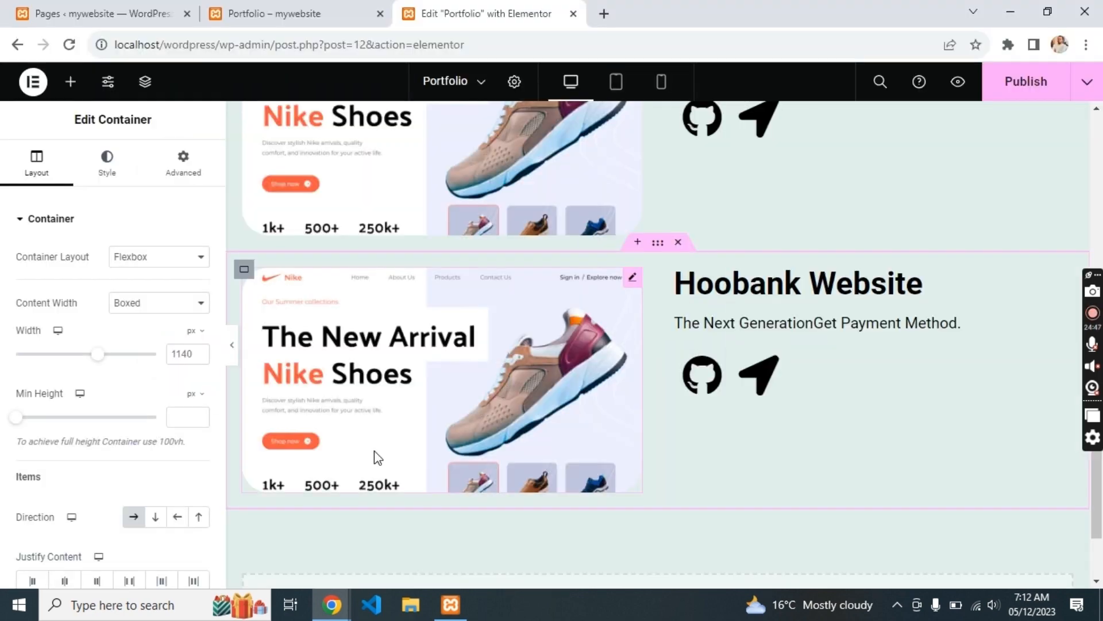
{"action": "left_click", "coordinate": [403, 387]}
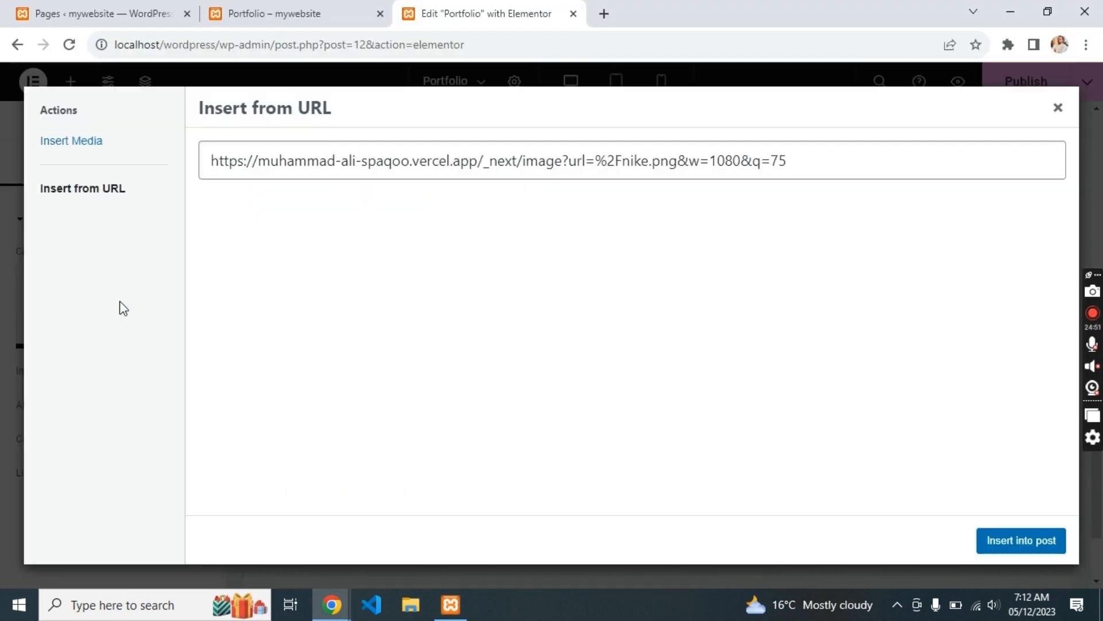
{"action": "triple_click", "coordinate": [340, 159]}
{"action": "key", "text": "ctrl+v"}
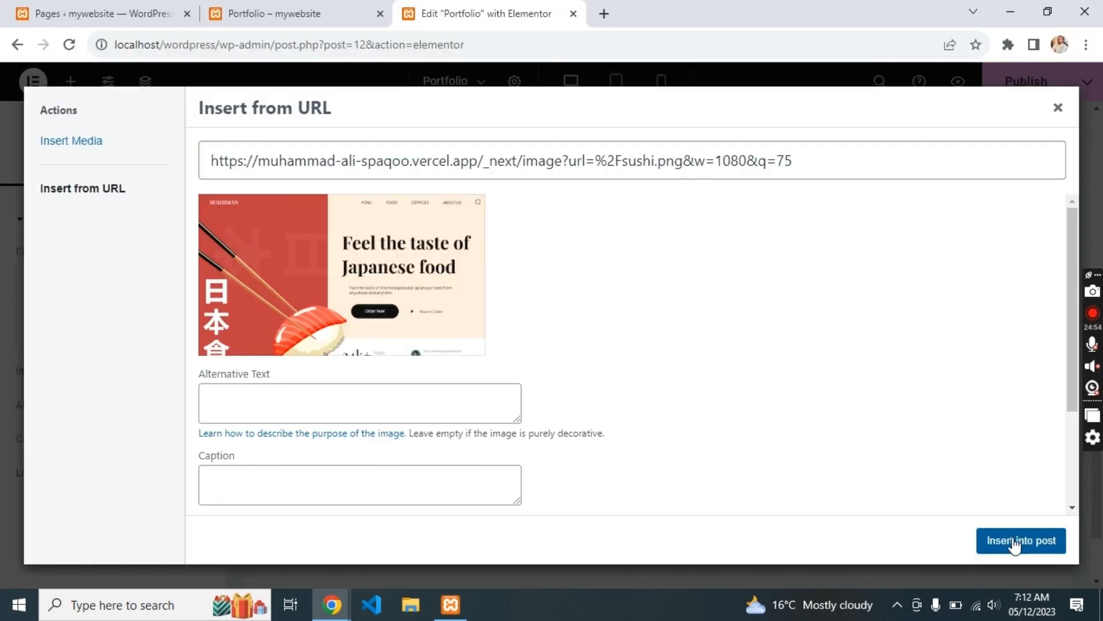
{"action": "left_click", "coordinate": [1014, 541]}
{"action": "scroll", "coordinate": [807, 436], "scroll_direction": "down", "scroll_amount": 2}
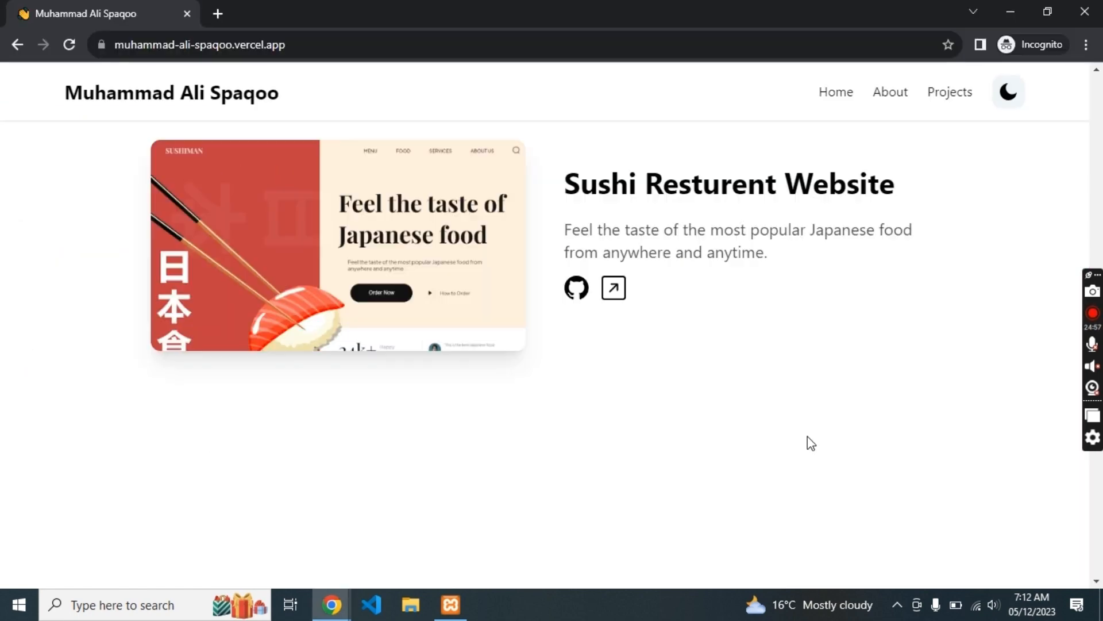
{"action": "scroll", "coordinate": [668, 434], "scroll_direction": "down", "scroll_amount": 10}
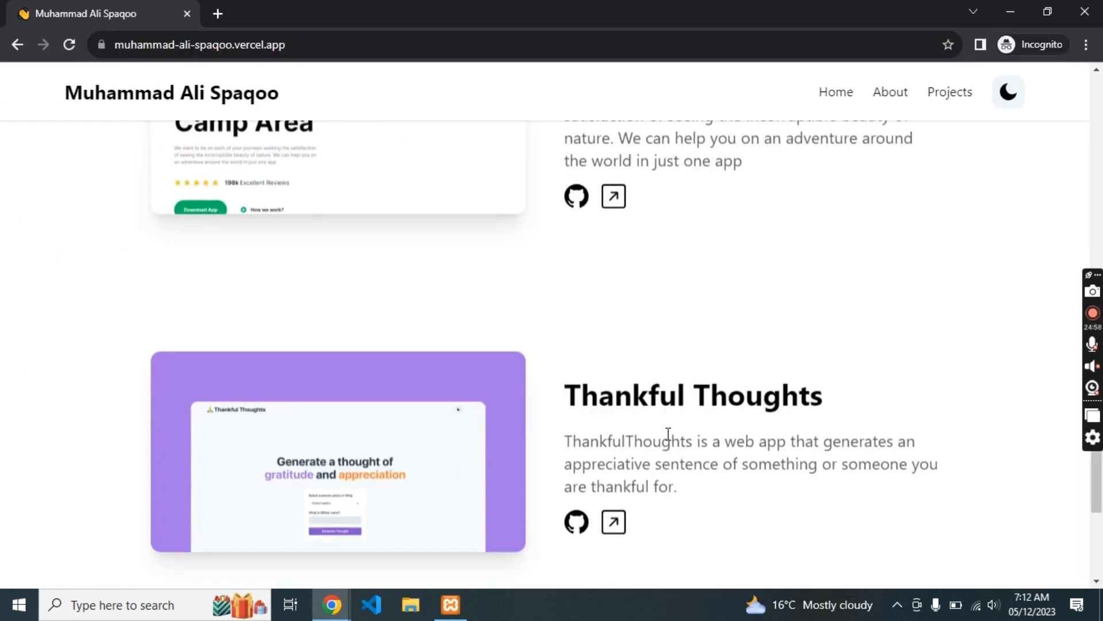
{"action": "scroll", "coordinate": [667, 434], "scroll_direction": "down", "scroll_amount": 5}
{"action": "key", "text": "alt+Tab"}
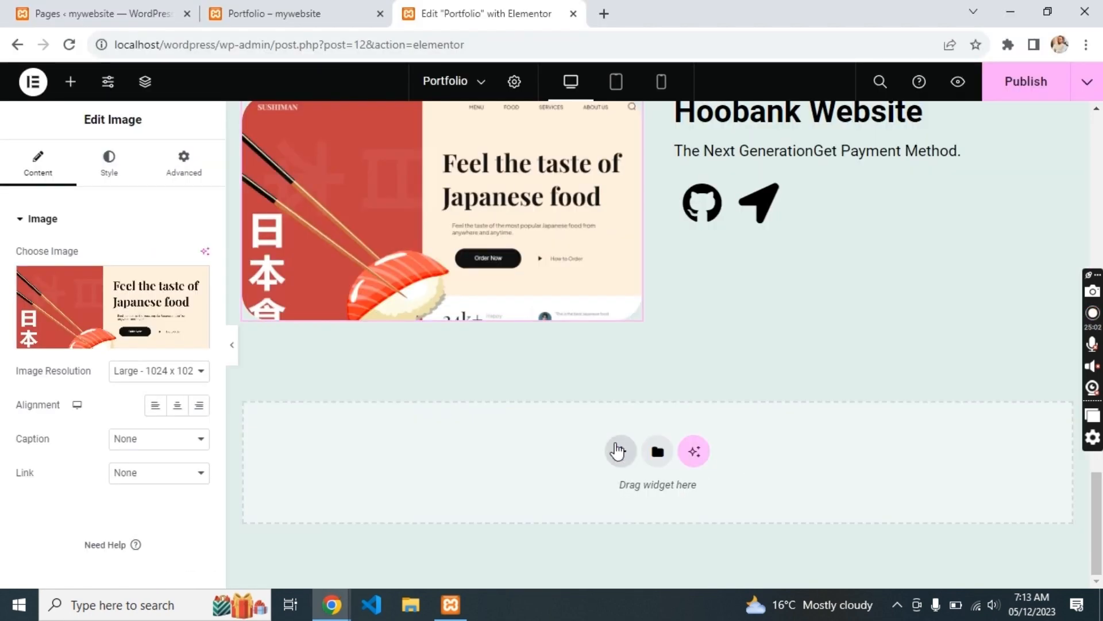
- Add a one-column flexbox section with a thicker, centred 96%-wide divider and an empty container beneath
{"action": "left_click", "coordinate": [618, 451]}
{"action": "left_click", "coordinate": [608, 504]}
{"action": "left_click", "coordinate": [455, 492]}
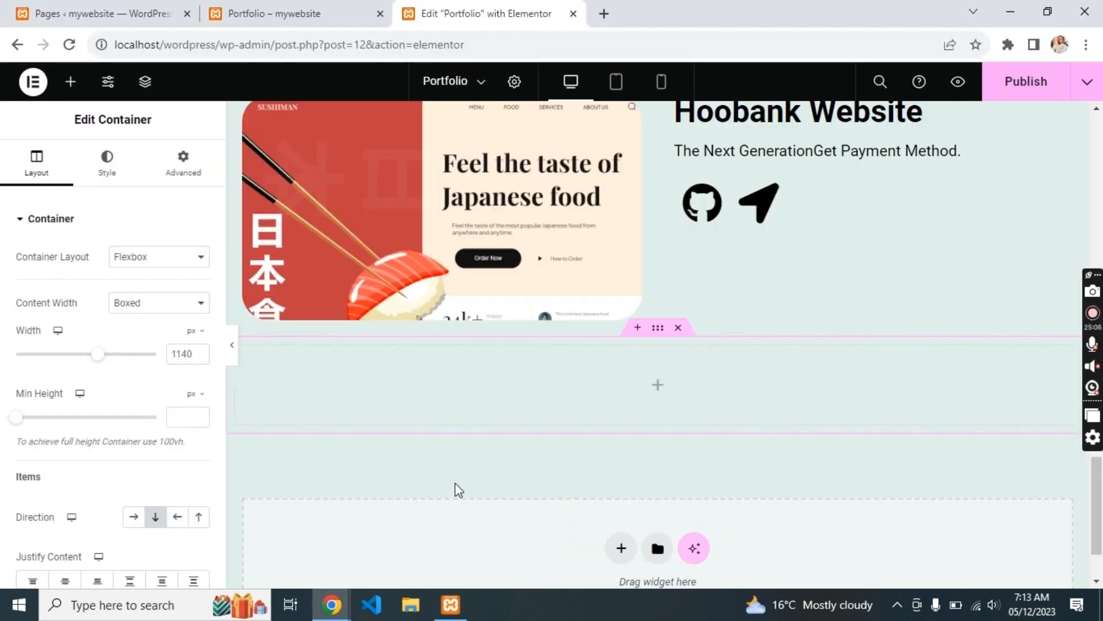
{"action": "left_click", "coordinate": [658, 385]}
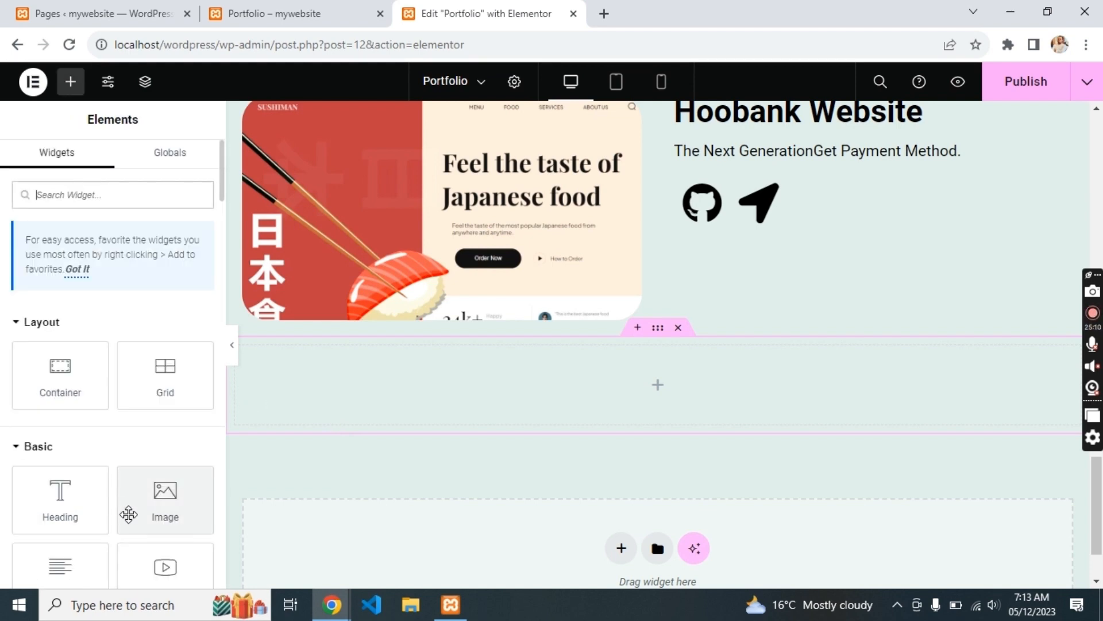
{"action": "scroll", "coordinate": [131, 467], "scroll_direction": "down", "scroll_amount": 2}
{"action": "left_click_drag", "start_coordinate": [163, 514], "coordinate": [626, 394]}
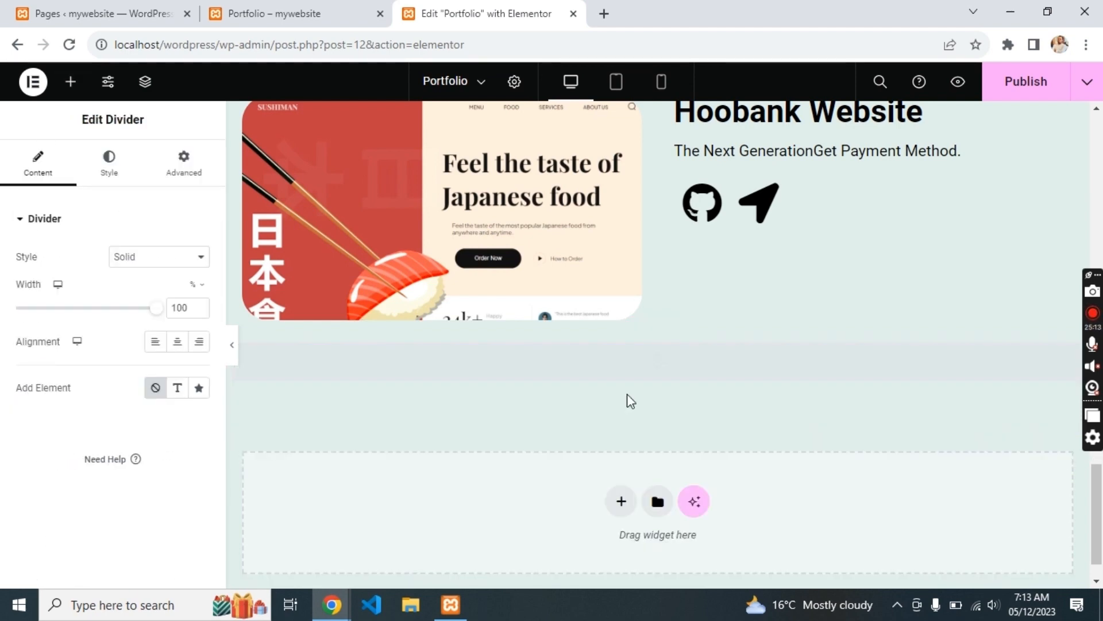
{"action": "left_click", "coordinate": [113, 168]}
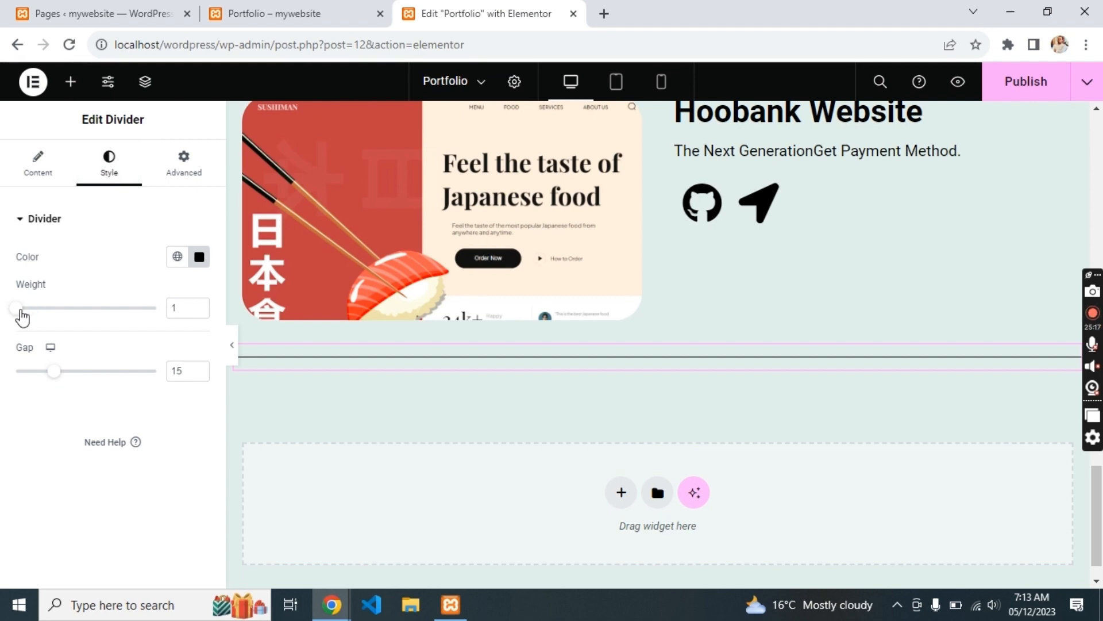
{"action": "left_click_drag", "start_coordinate": [22, 317], "coordinate": [37, 312]}
{"action": "left_click", "coordinate": [56, 165]}
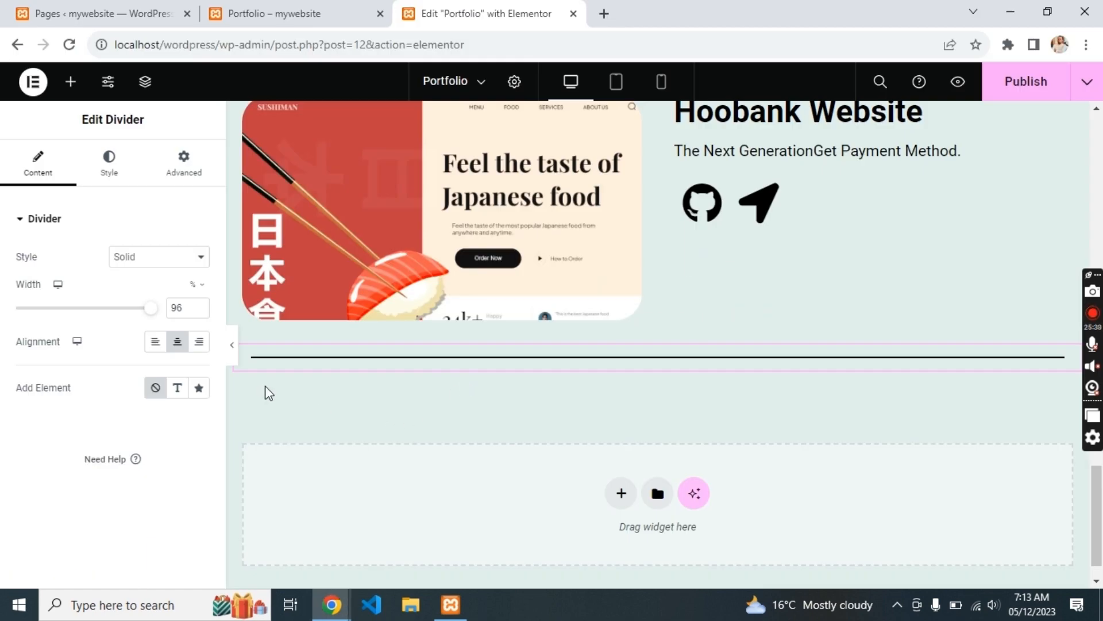
{"action": "left_click", "coordinate": [265, 386]}
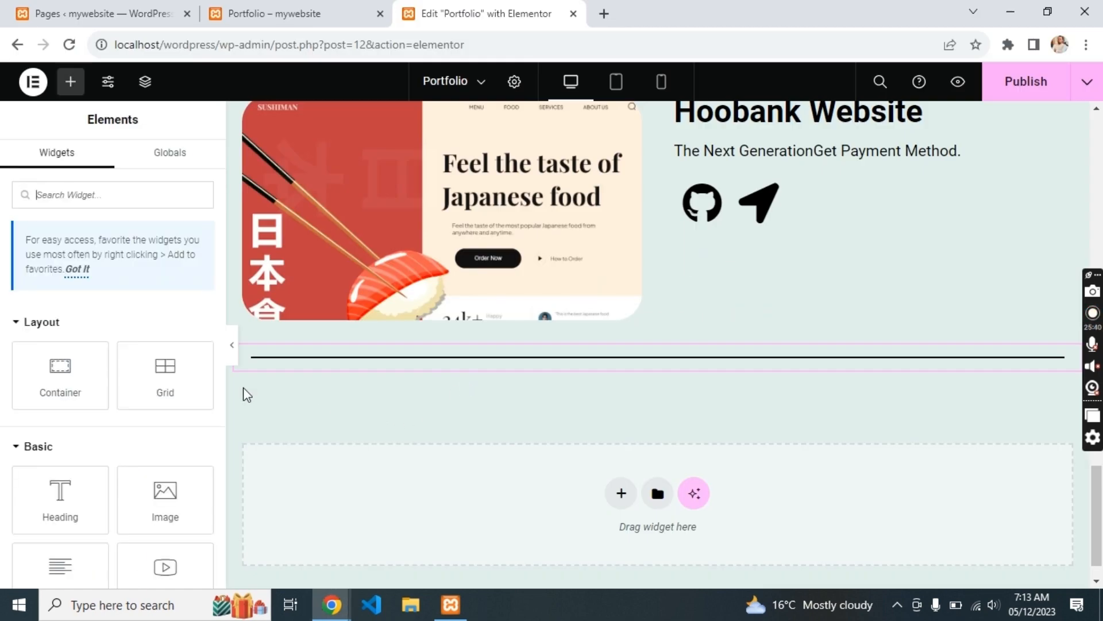
{"action": "left_click_drag", "start_coordinate": [80, 392], "coordinate": [521, 367]}
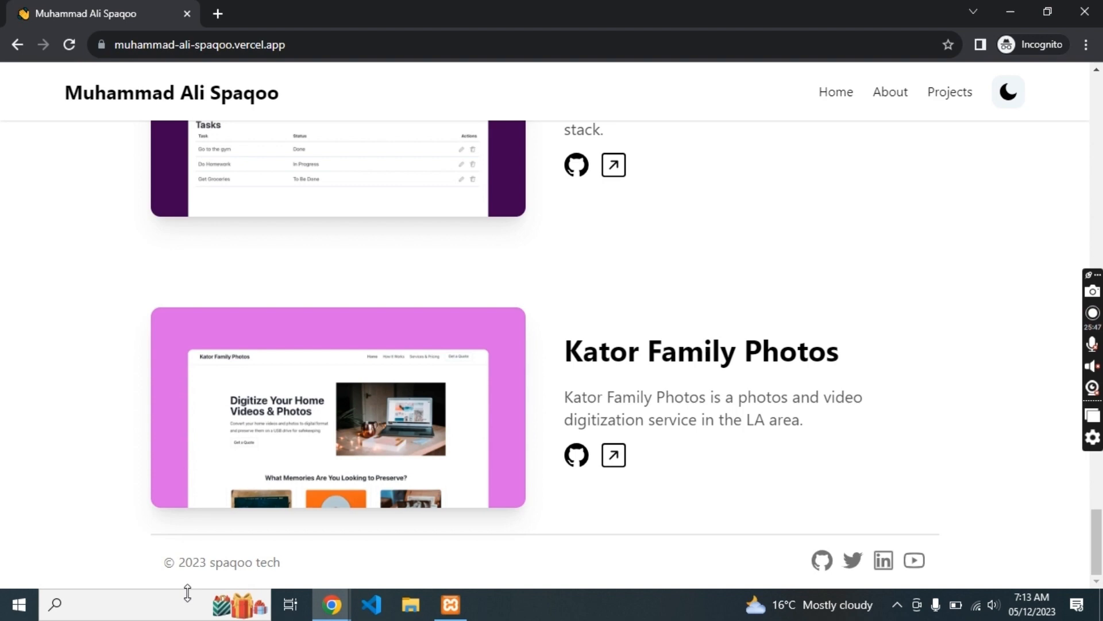
- Put the copied '© 2023 spaqoo tech' line into a Text Editor in the empty container
{"action": "triple_click", "coordinate": [234, 562]}
{"action": "key", "text": "ctrl+c"}
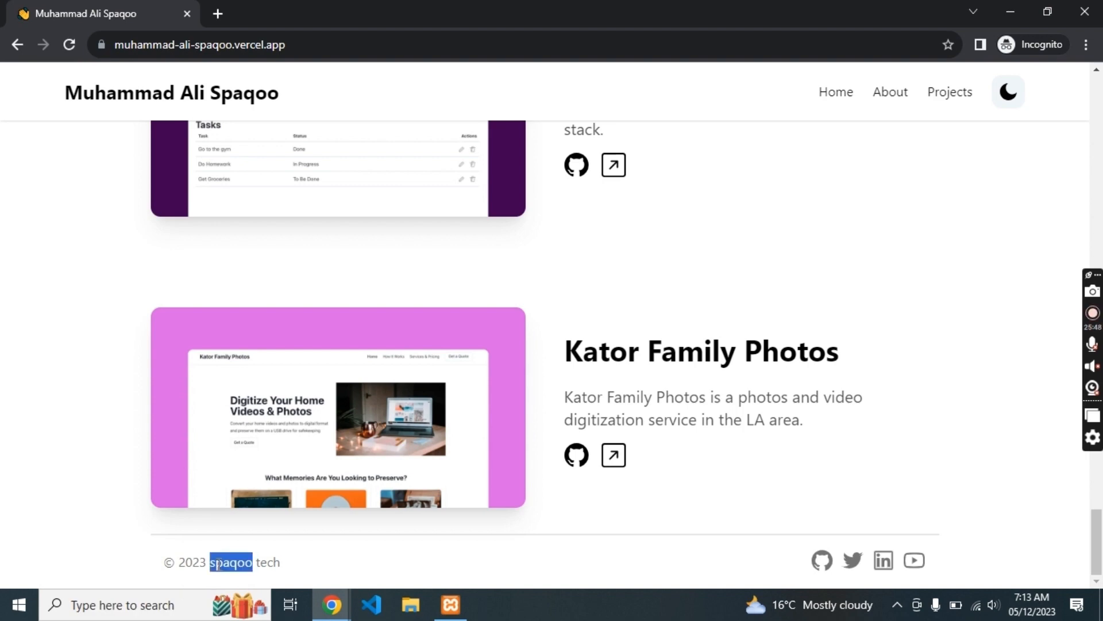
{"action": "key", "text": "alt+Tab"}
{"action": "left_click", "coordinate": [70, 82]}
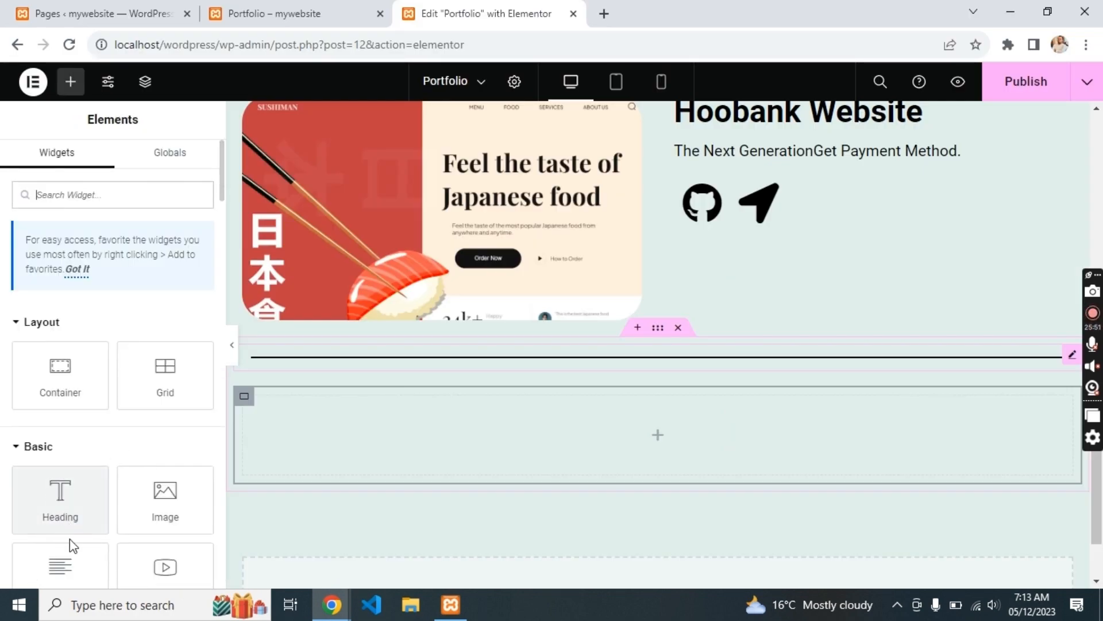
{"action": "left_click_drag", "start_coordinate": [60, 566], "coordinate": [414, 442]}
{"action": "key", "text": "ctrl+a"}
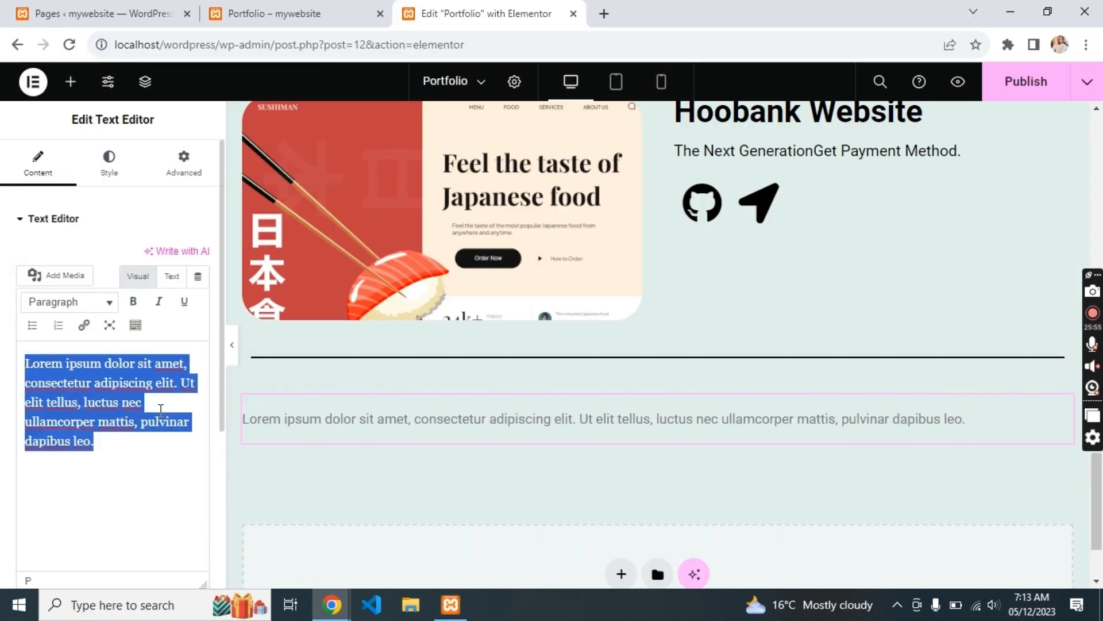
{"action": "key", "text": "ctrl+v"}
{"action": "key", "text": "alt+Tab"}
{"action": "key", "text": "alt+Tab"}
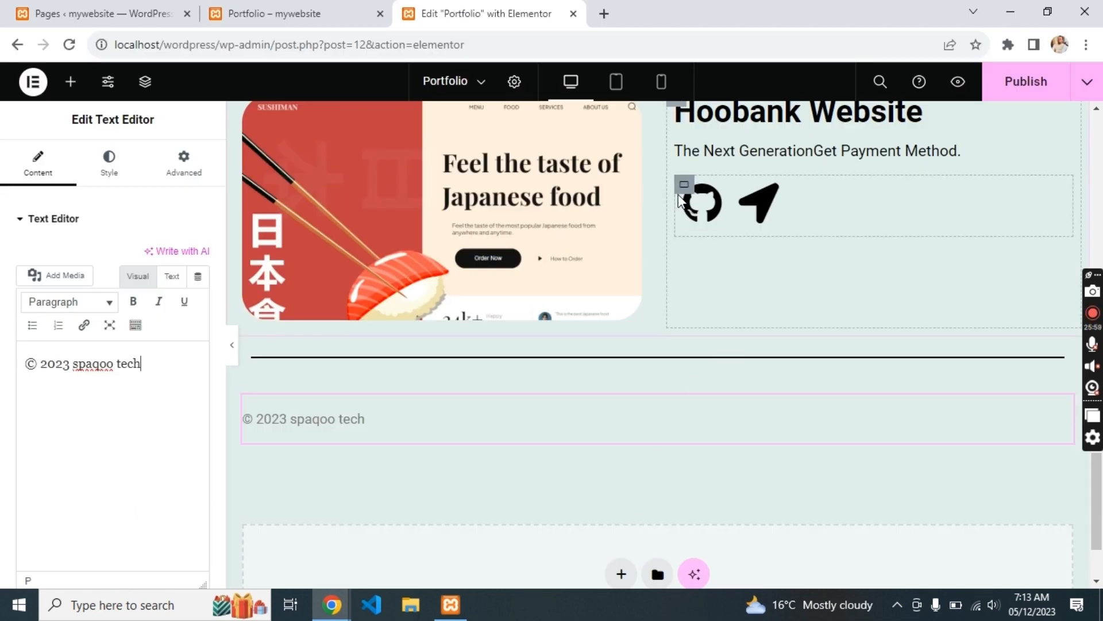
- Copy the GitHub and arrow icon group into the footer and set the footer direction to Row
{"action": "left_click", "coordinate": [682, 185]}
{"action": "key", "text": "ctrl+d"}
{"action": "left_click_drag", "start_coordinate": [684, 262], "coordinate": [500, 443]}
{"action": "left_click", "coordinate": [244, 396]}
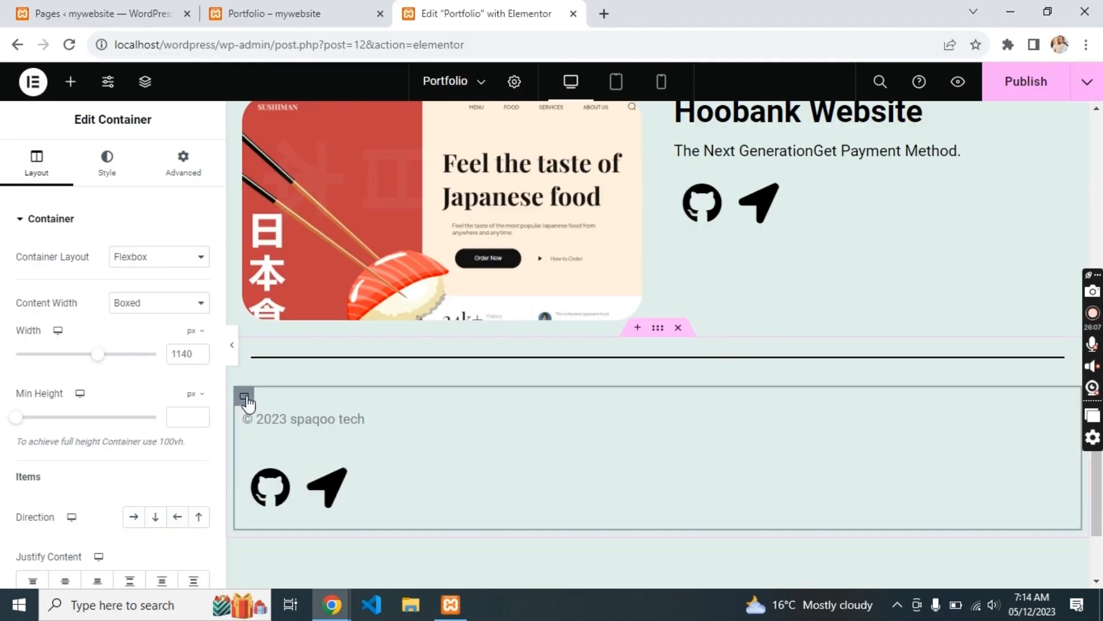
{"action": "left_click", "coordinate": [133, 516]}
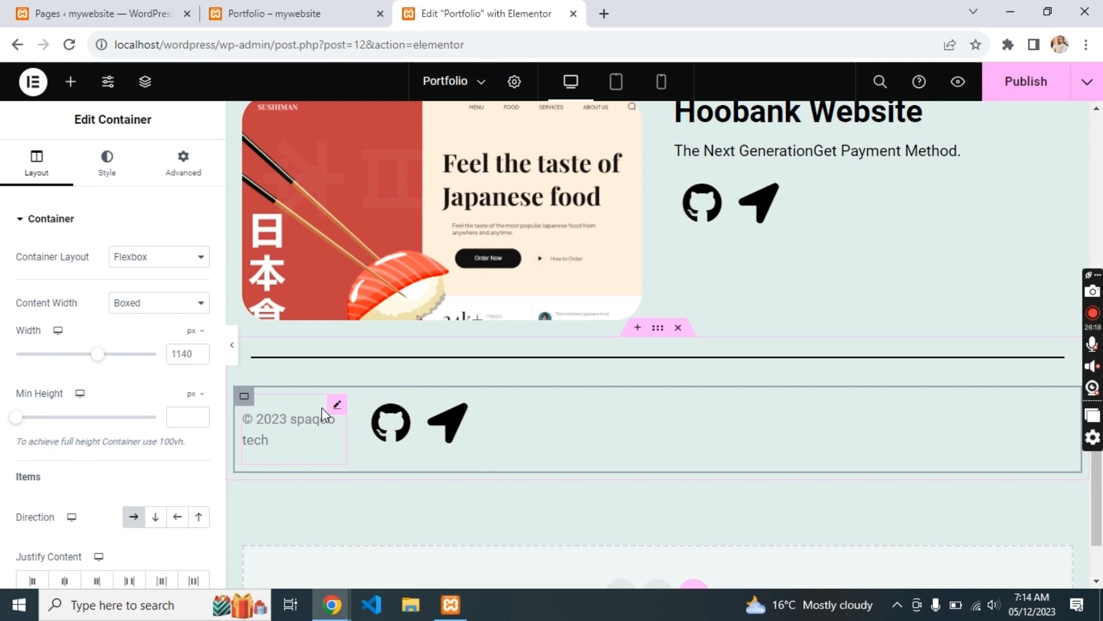
{"action": "left_click", "coordinate": [71, 81]}
{"action": "mouse_move", "coordinate": [60, 391]}
{"action": "left_mouse_down"}
{"action": "mouse_move", "coordinate": [388, 435]}
{"action": "mouse_move", "coordinate": [364, 424]}
{"action": "mouse_move", "coordinate": [292, 424]}
{"action": "mouse_move", "coordinate": [487, 453]}
{"action": "left_mouse_up"}
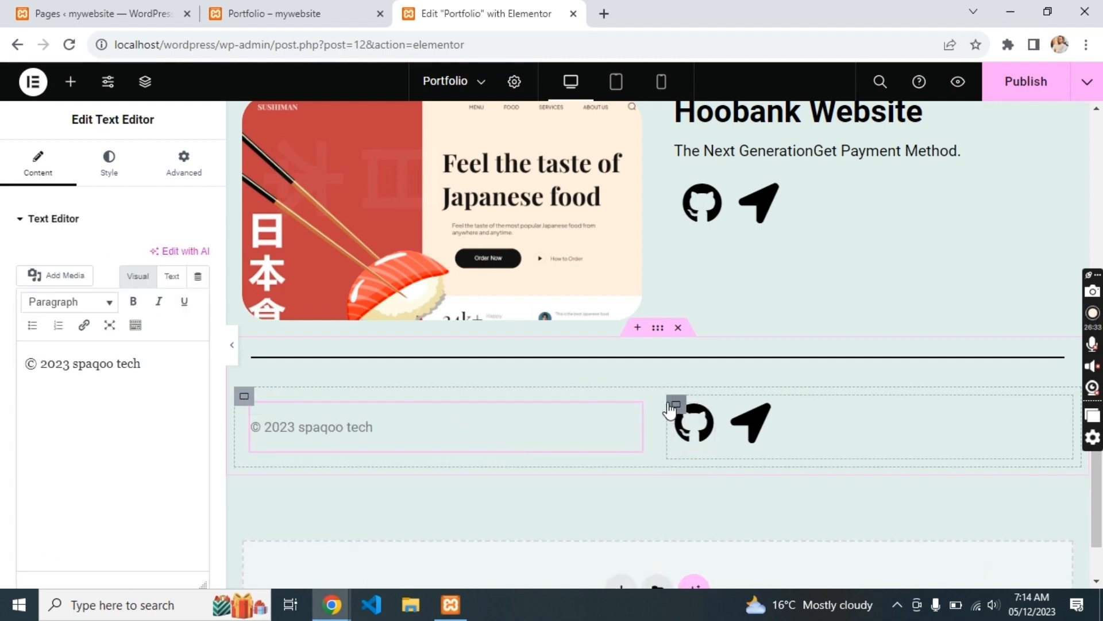
- Push the footer icons to the right edge and change a duplicated GitHub icon to LinkedIn
{"action": "left_click", "coordinate": [676, 403]}
{"action": "left_click", "coordinate": [95, 580]}
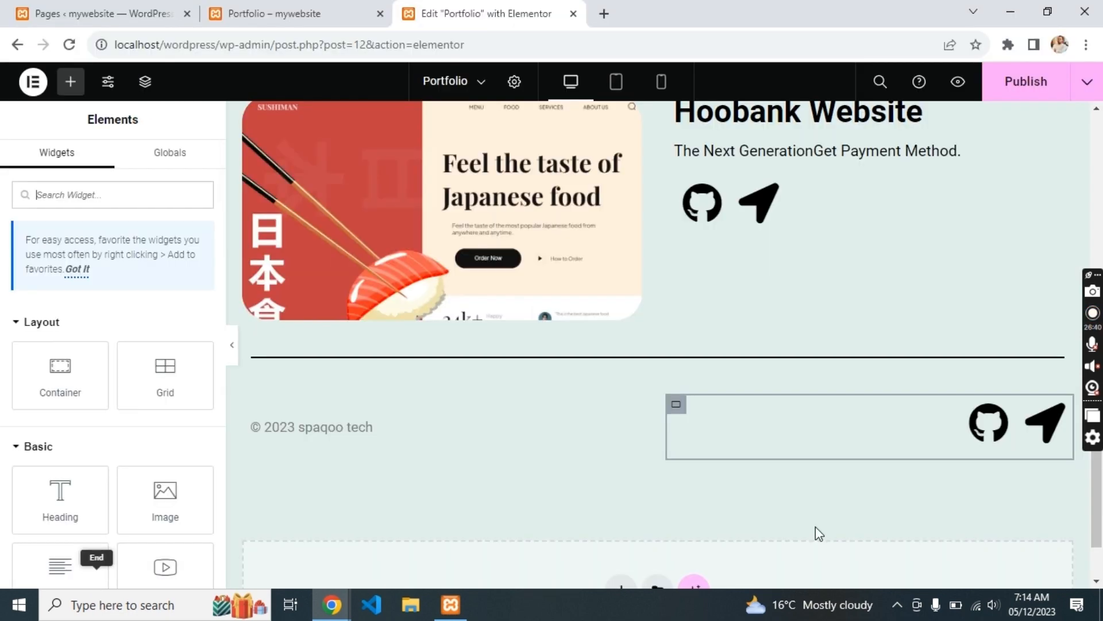
{"action": "left_click", "coordinate": [987, 425]}
{"action": "key", "text": "ctrl+d"}
{"action": "key", "text": "ctrl+d"}
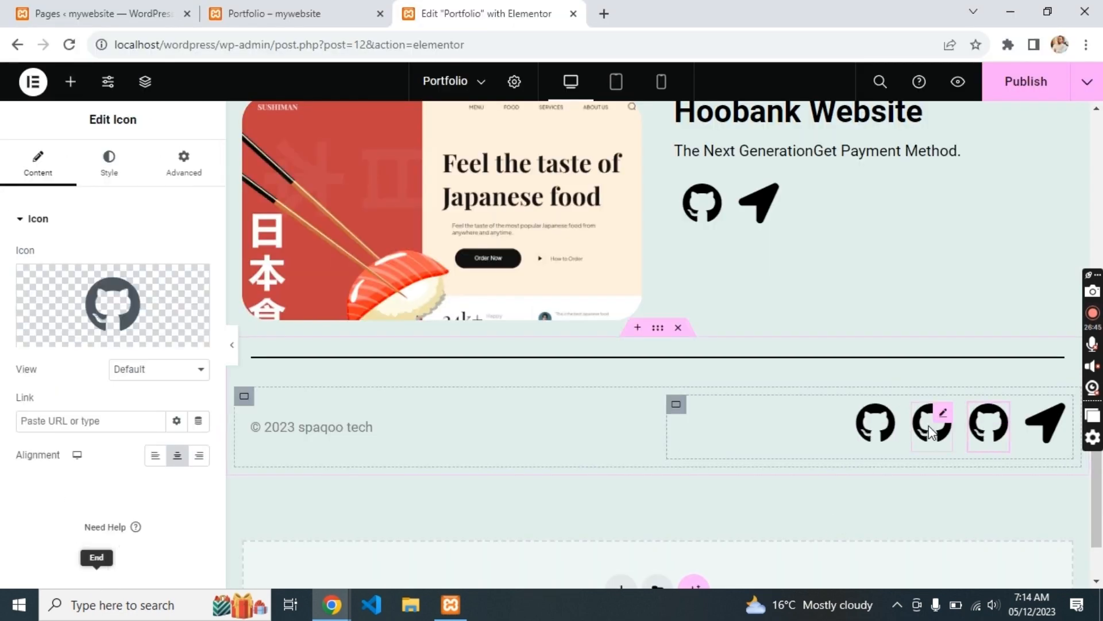
{"action": "left_click", "coordinate": [57, 333]}
{"action": "left_click", "coordinate": [466, 137]}
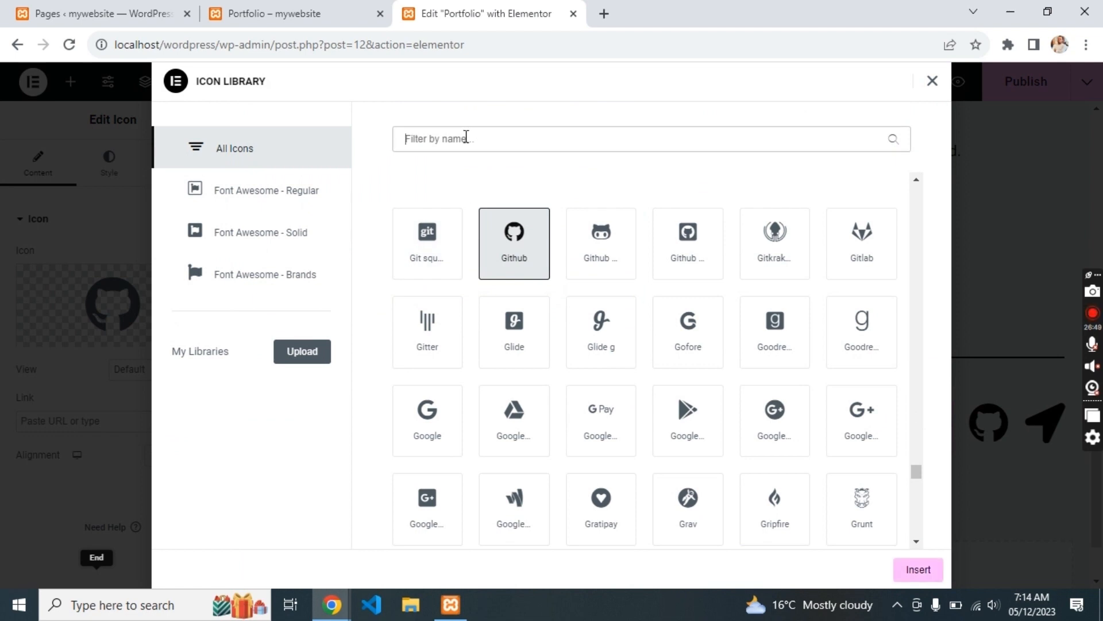
{"action": "type", "text": "linked"}
{"action": "left_click", "coordinate": [430, 234]}
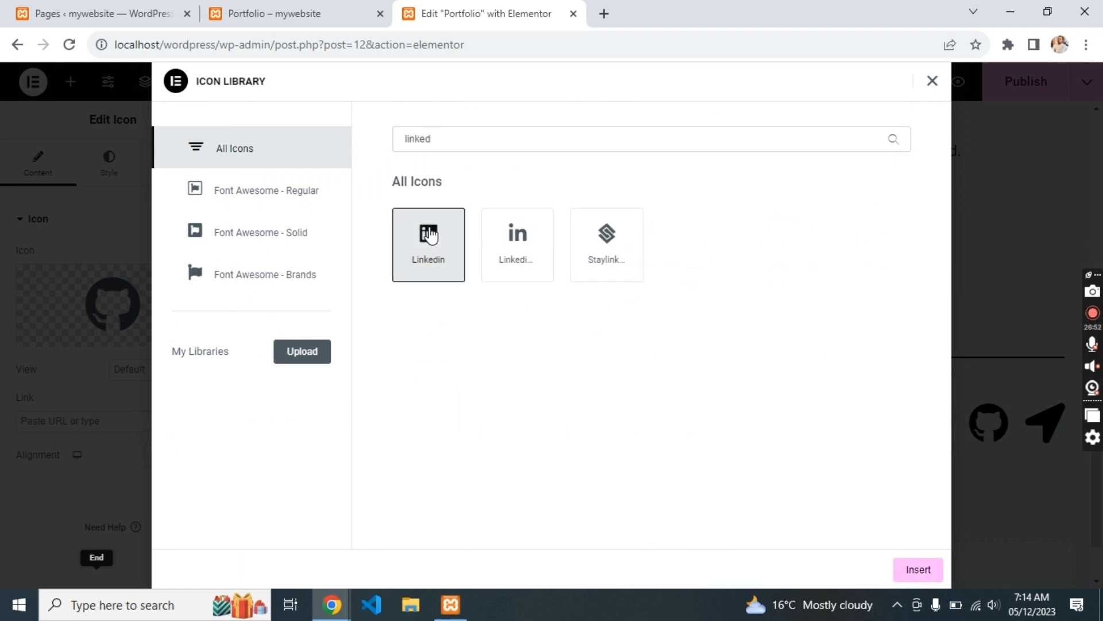
{"action": "left_click", "coordinate": [900, 578]}
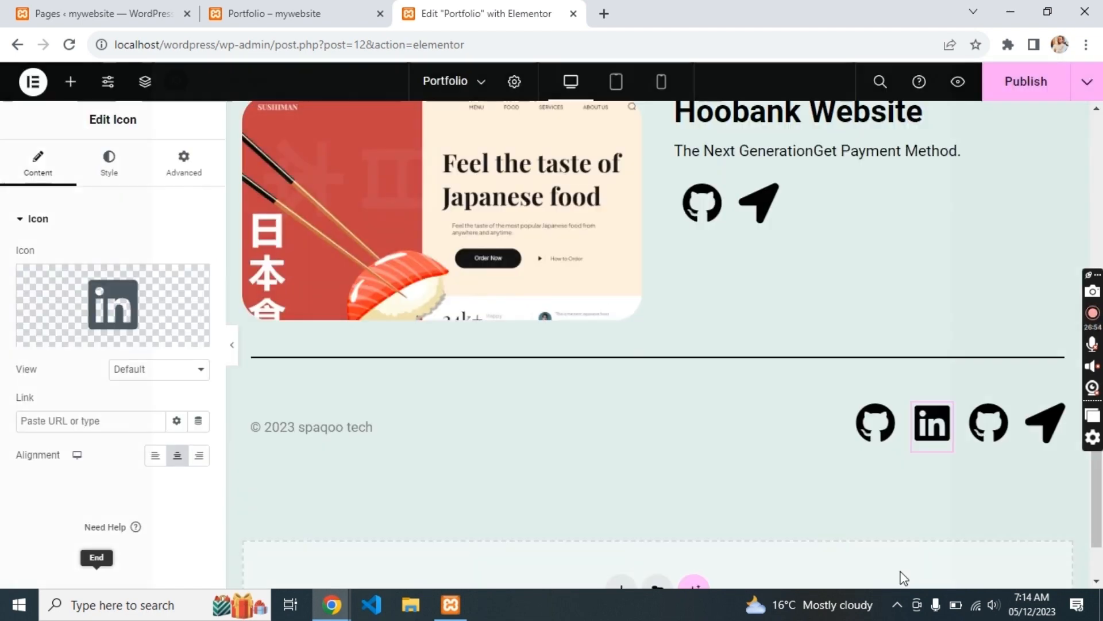
- Change the other GitHub copy in the footer to the Youtube icon
{"action": "left_click", "coordinate": [989, 425]}
{"action": "left_click", "coordinate": [64, 332]}
{"action": "left_click", "coordinate": [544, 138]}
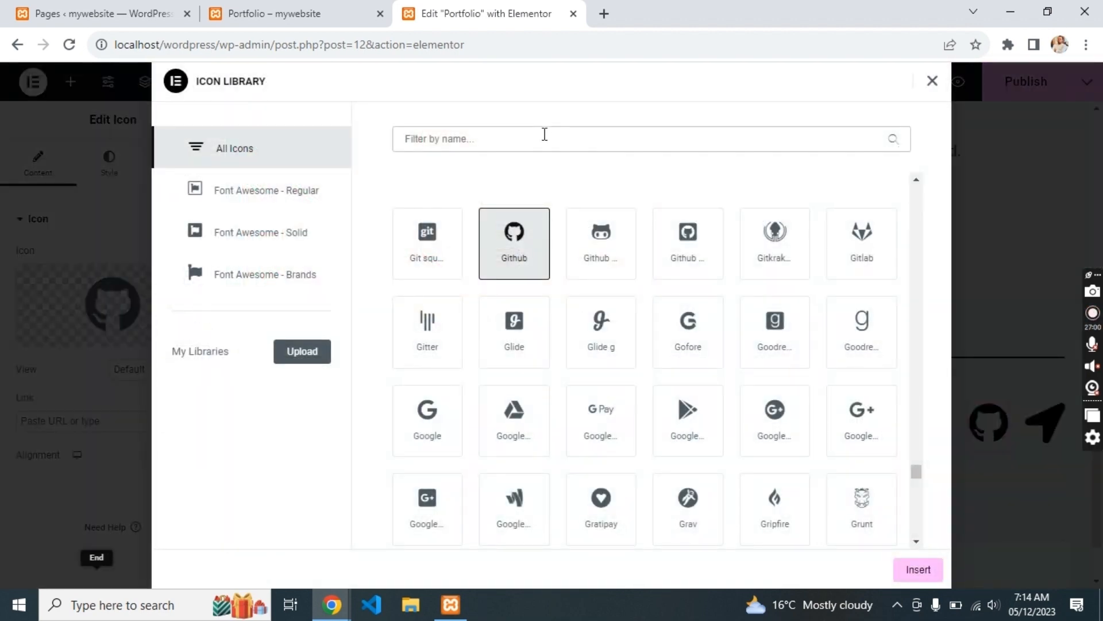
{"action": "type", "text": "yt"}
{"action": "key", "text": "BackSpace"}
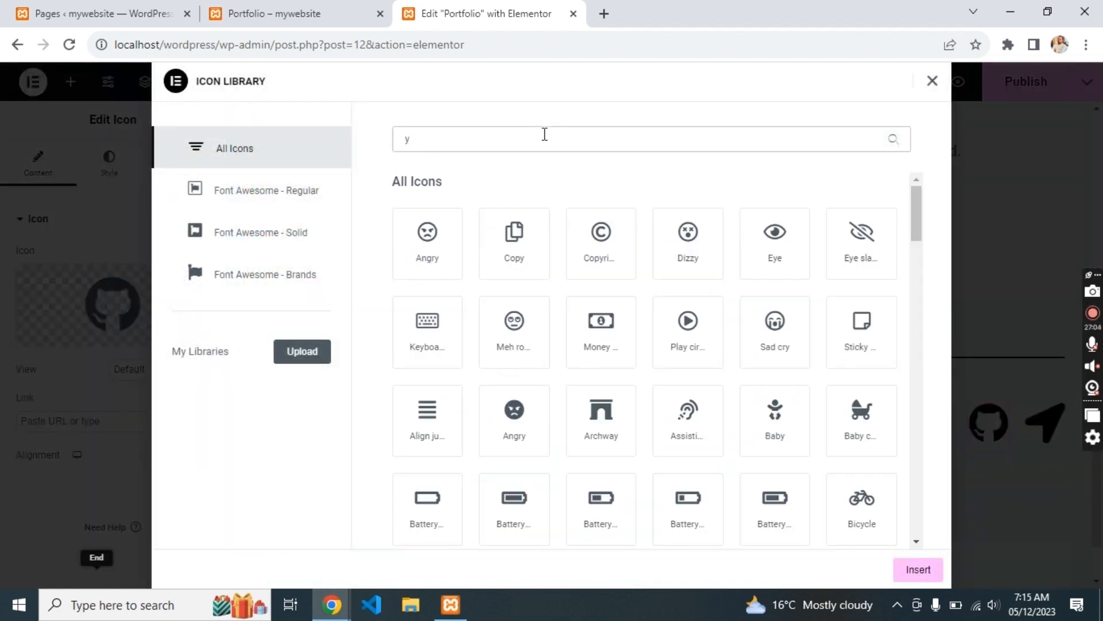
{"action": "type", "text": "o"}
{"action": "left_click", "coordinate": [609, 242]}
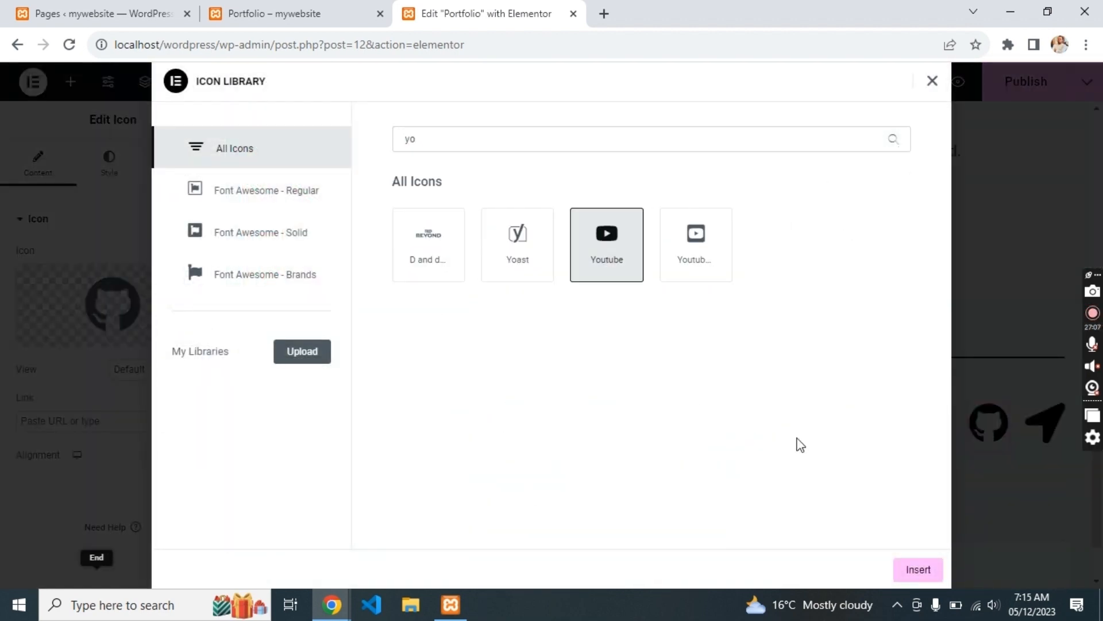
{"action": "left_click", "coordinate": [919, 572]}
- Link the footer GitHub icon to the hosted portfolio site's vercel address and publish the page
{"action": "left_click", "coordinate": [876, 430]}
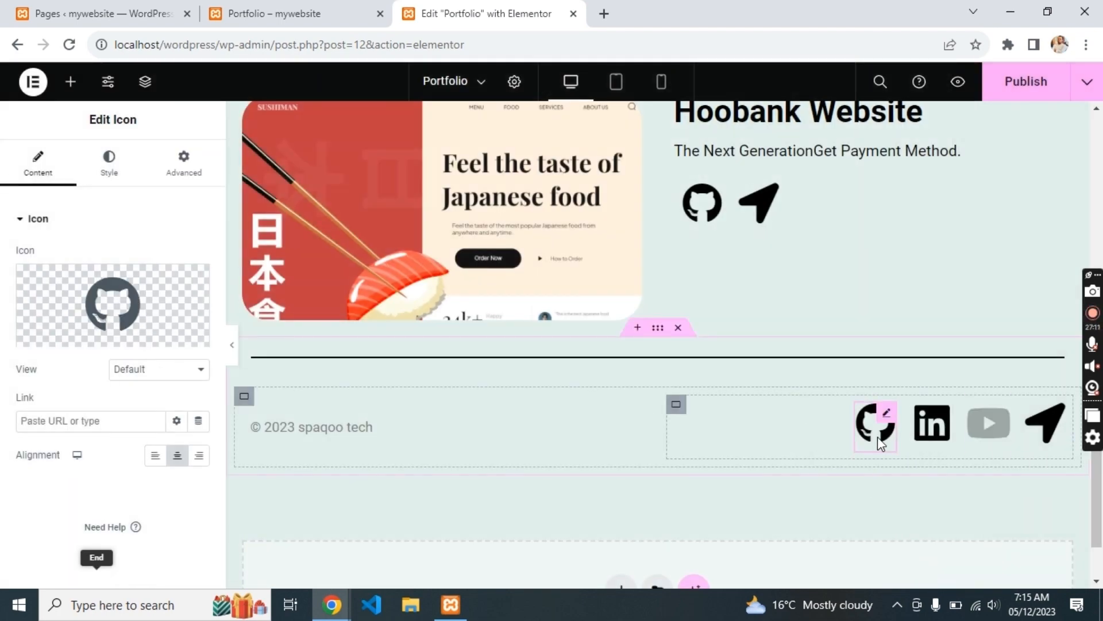
{"action": "key", "text": "alt+Tab"}
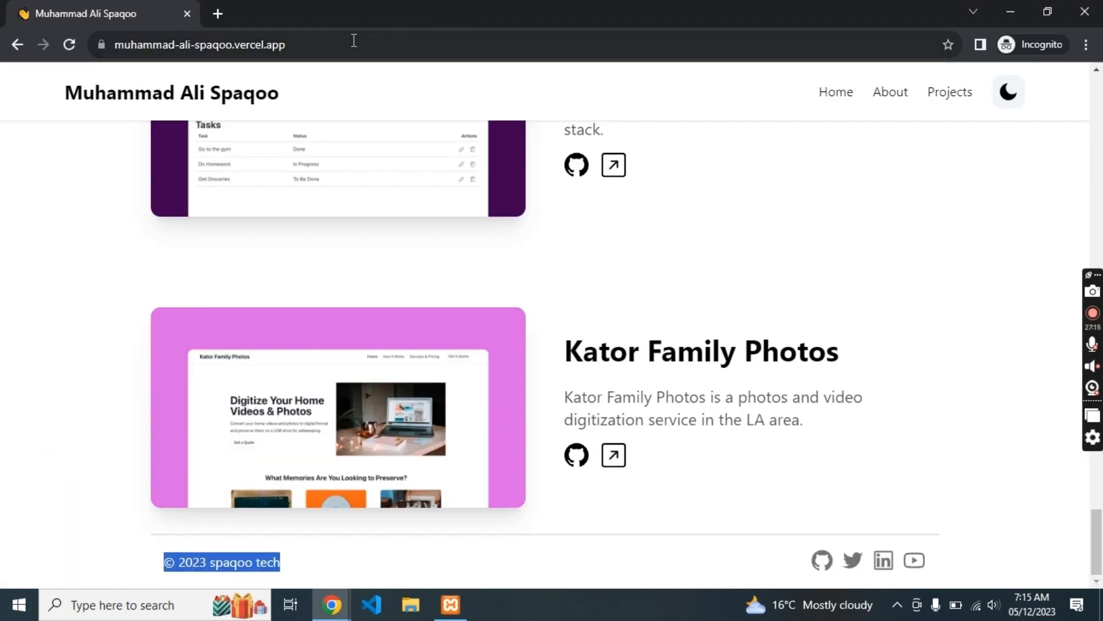
{"action": "left_click", "coordinate": [353, 40]}
{"action": "key", "text": "ctrl+c"}
{"action": "key", "text": "alt+Tab"}
{"action": "key", "text": "ctrl+v"}
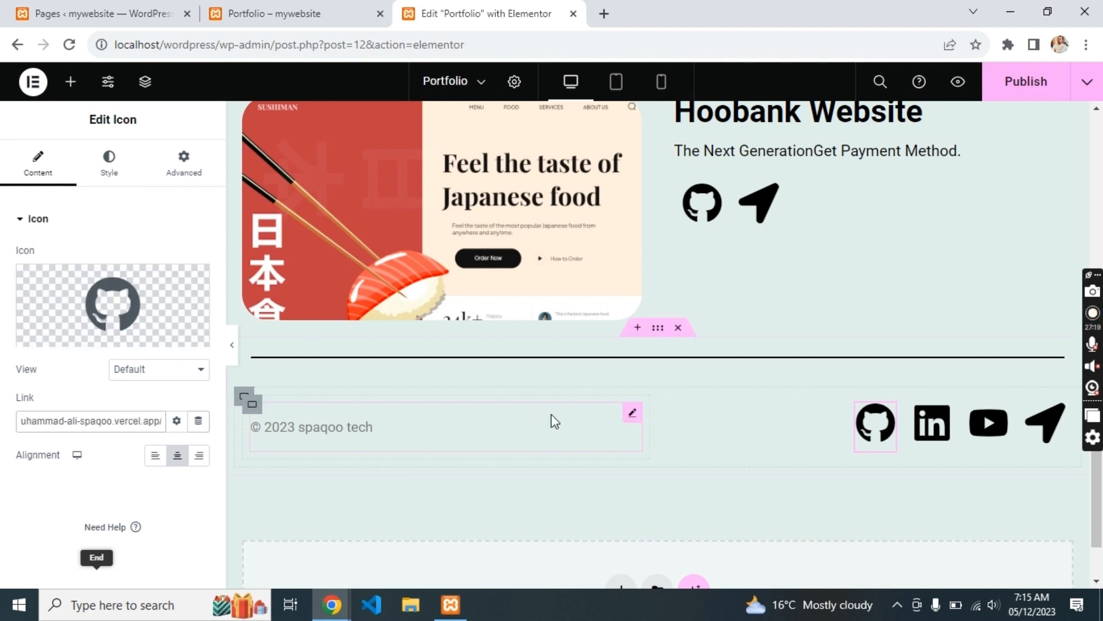
{"action": "left_click", "coordinate": [1015, 92]}
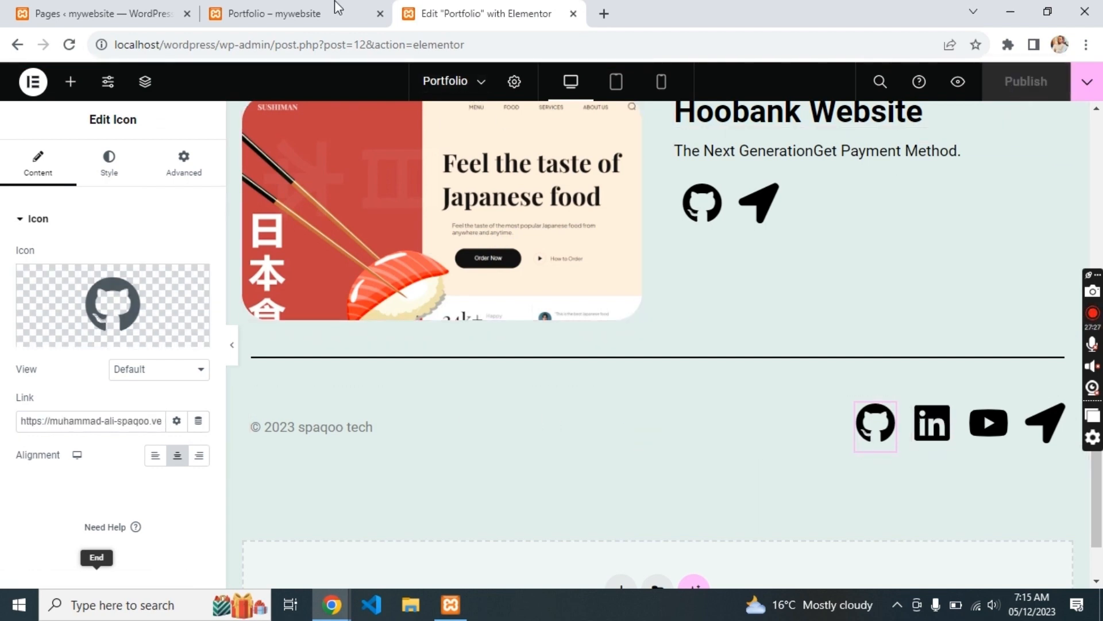
- Check that the live Portfolio page's footer GitHub icon opens the portfolio site, then return
{"action": "left_click", "coordinate": [332, 8]}
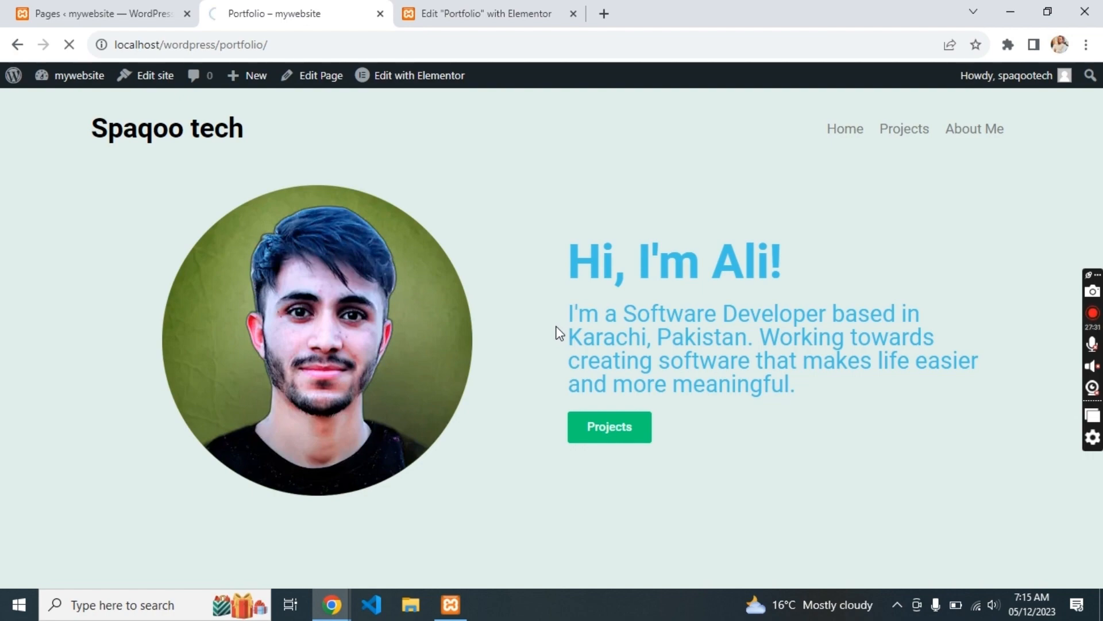
{"action": "scroll", "coordinate": [559, 333], "scroll_direction": "down", "scroll_amount": 10}
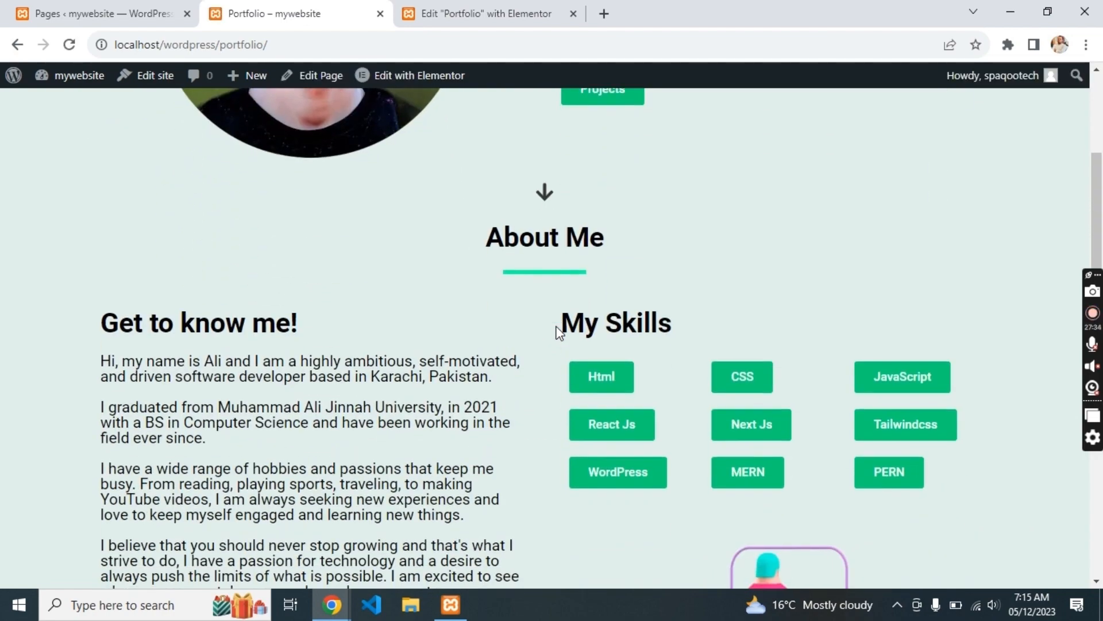
{"action": "scroll", "coordinate": [560, 333], "scroll_direction": "down", "scroll_amount": 15}
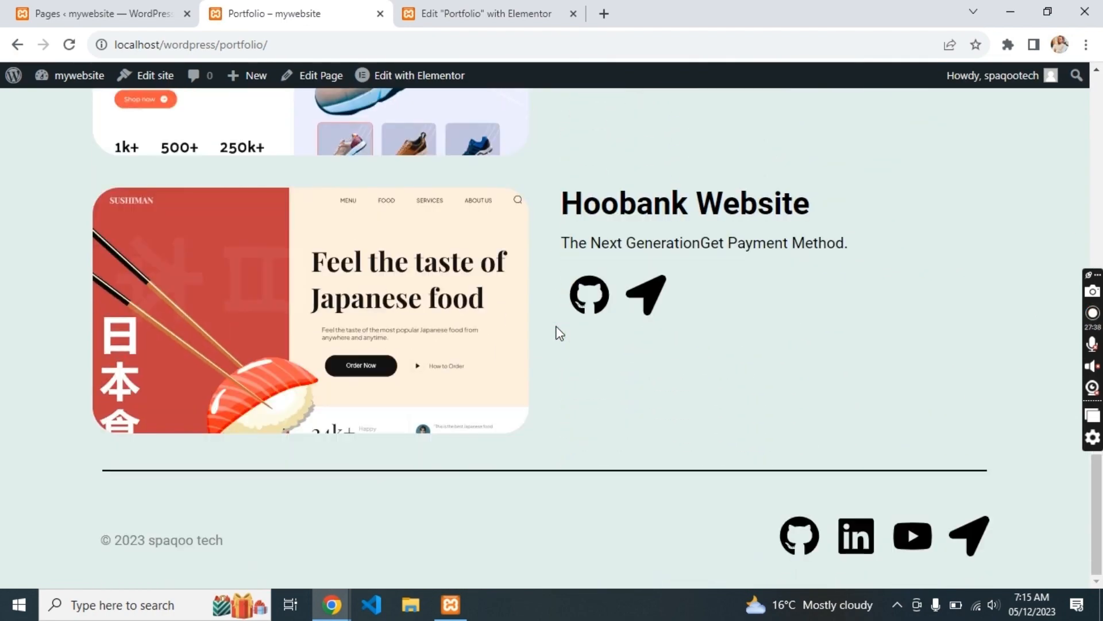
{"action": "left_click", "coordinate": [800, 535]}
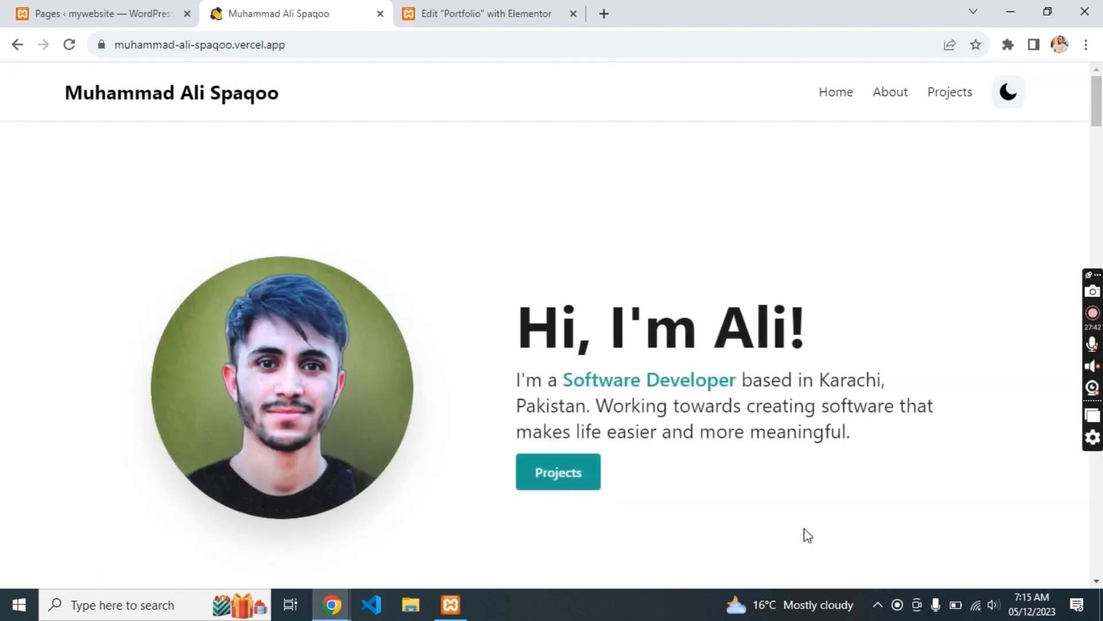
{"action": "scroll", "coordinate": [804, 533], "scroll_direction": "down", "scroll_amount": 5}
{"action": "scroll", "coordinate": [806, 531], "scroll_direction": "down", "scroll_amount": 10}
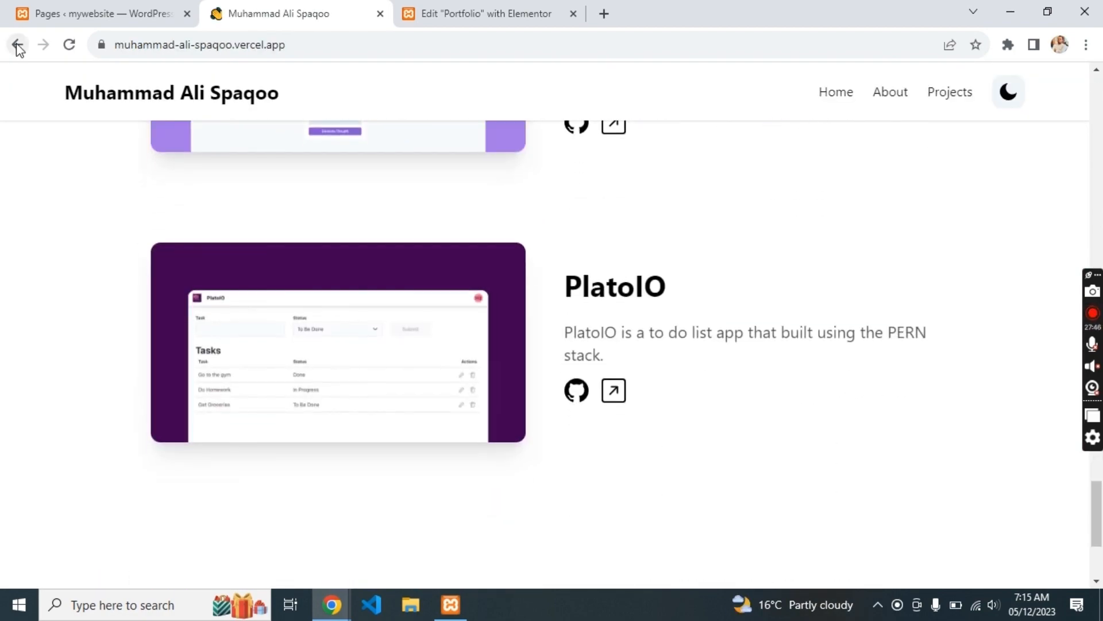
{"action": "left_click", "coordinate": [17, 44]}
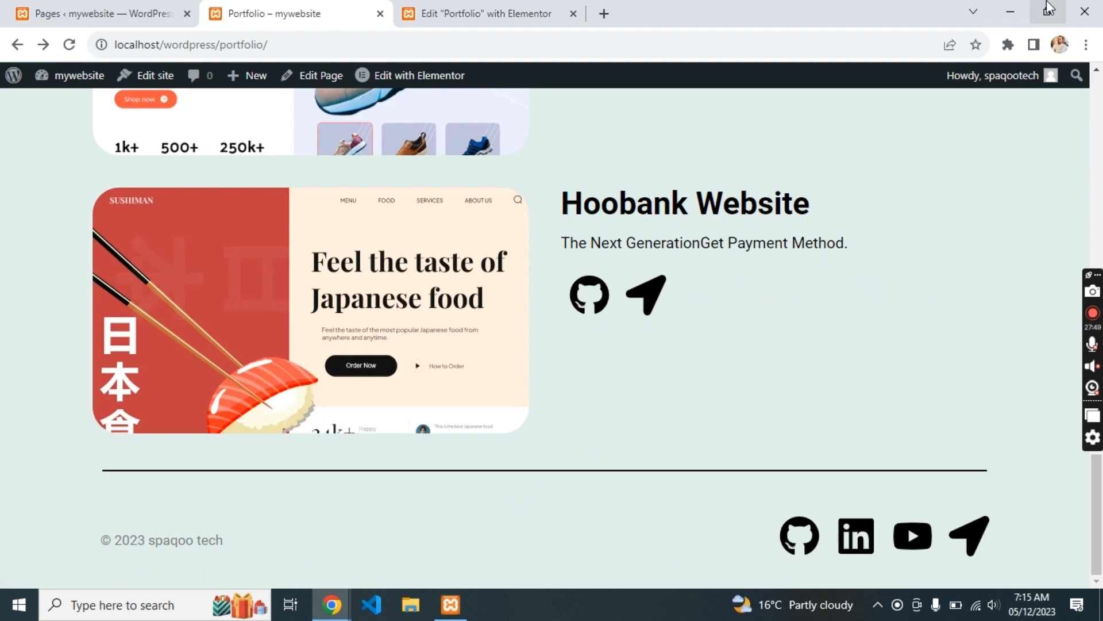
- Restore Chrome down and resize the window to check the page at narrower widths
{"action": "left_click", "coordinate": [1047, 11]}
{"action": "left_click_drag", "start_coordinate": [879, 12], "coordinate": [833, 20]}
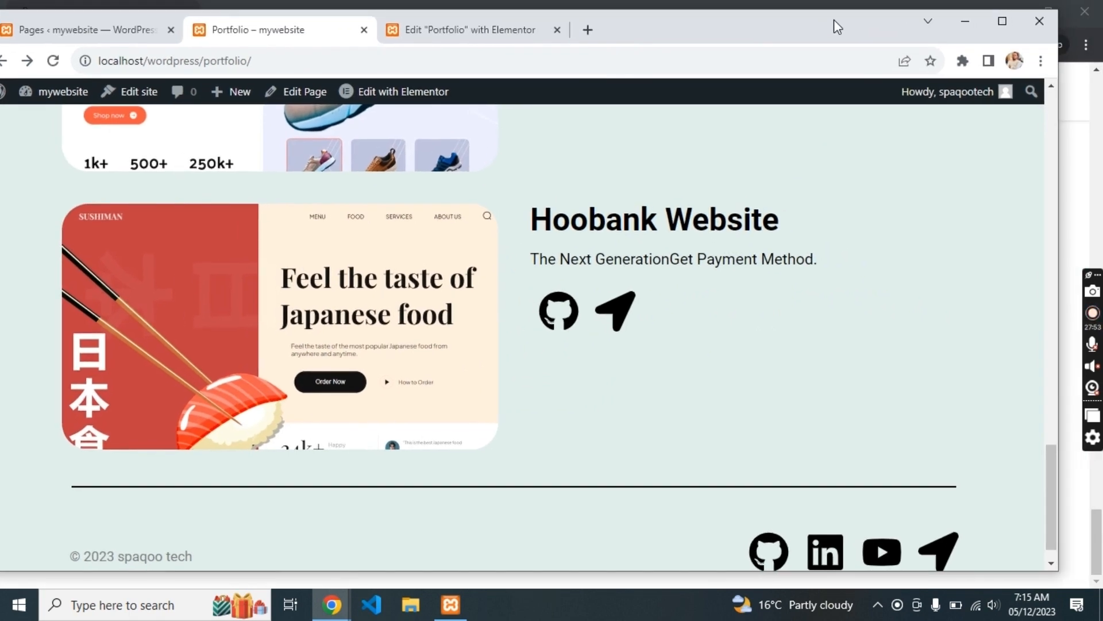
{"action": "left_click_drag", "start_coordinate": [1060, 159], "coordinate": [347, 187]}
{"action": "scroll", "coordinate": [286, 248], "scroll_direction": "down", "scroll_amount": 10}
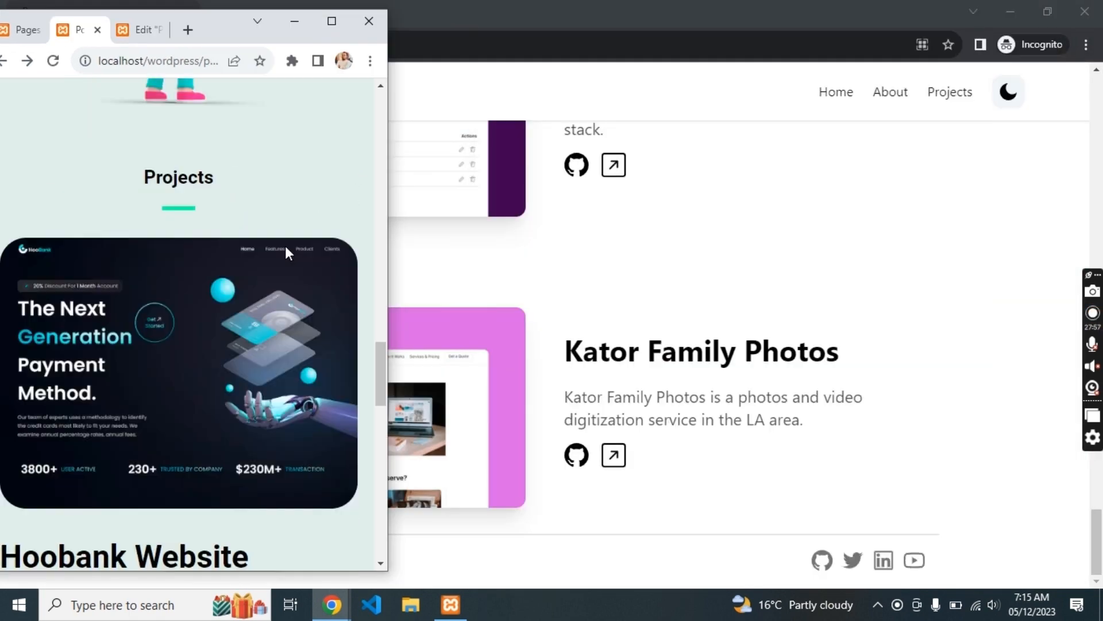
{"action": "scroll", "coordinate": [287, 251], "scroll_direction": "up", "scroll_amount": 2}
{"action": "left_click_drag", "start_coordinate": [218, 33], "coordinate": [341, 55]}
{"action": "scroll", "coordinate": [380, 181], "scroll_direction": "up", "scroll_amount": 5}
{"action": "scroll", "coordinate": [380, 183], "scroll_direction": "up", "scroll_amount": 10}
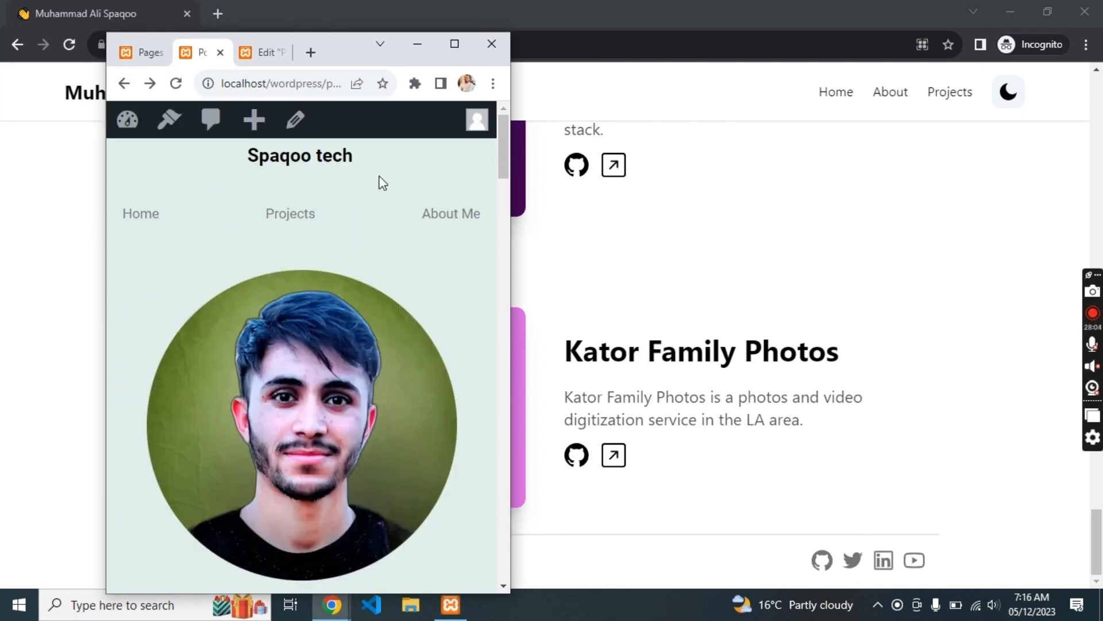
{"action": "left_click_drag", "start_coordinate": [511, 216], "coordinate": [859, 219]}
{"action": "scroll", "coordinate": [755, 291], "scroll_direction": "down", "scroll_amount": 5}
{"action": "scroll", "coordinate": [754, 291], "scroll_direction": "down", "scroll_amount": 10}
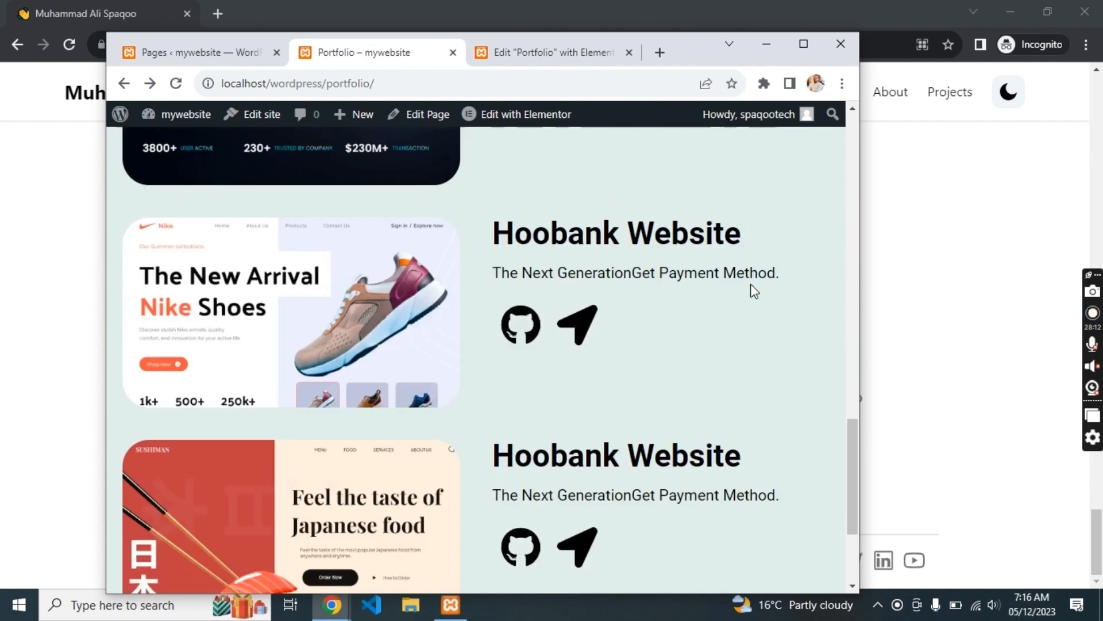
- Minimize the incognito window and XAMPP panel, then maximize and scroll the Portfolio page
{"action": "left_click", "coordinate": [1002, 12]}
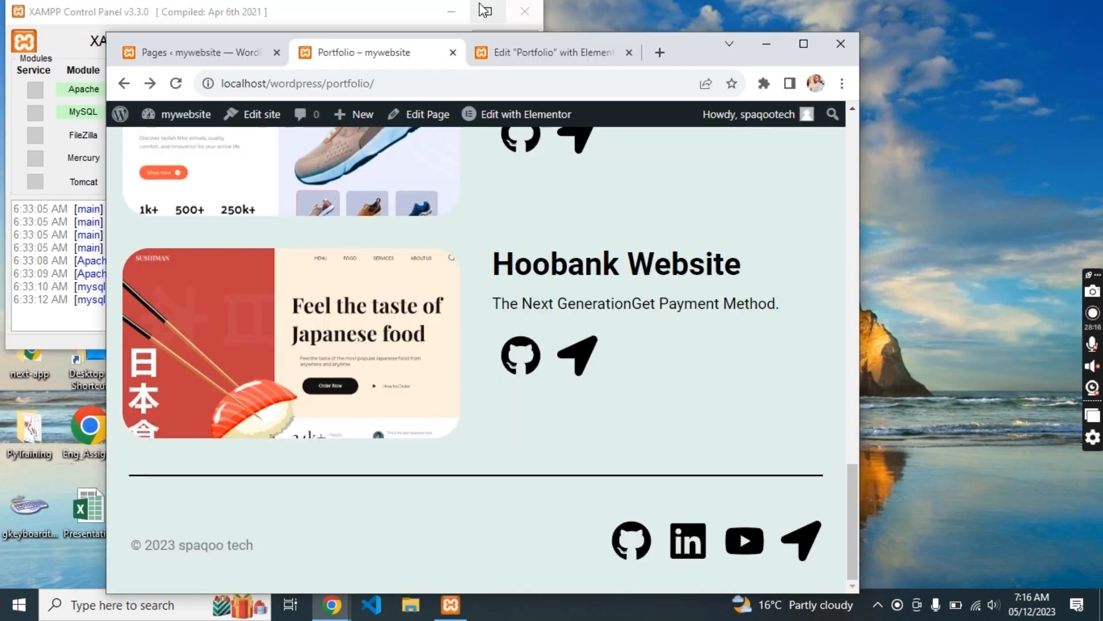
{"action": "left_click", "coordinate": [451, 12]}
{"action": "left_click", "coordinate": [804, 43]}
{"action": "scroll", "coordinate": [661, 186], "scroll_direction": "up", "scroll_amount": 15}
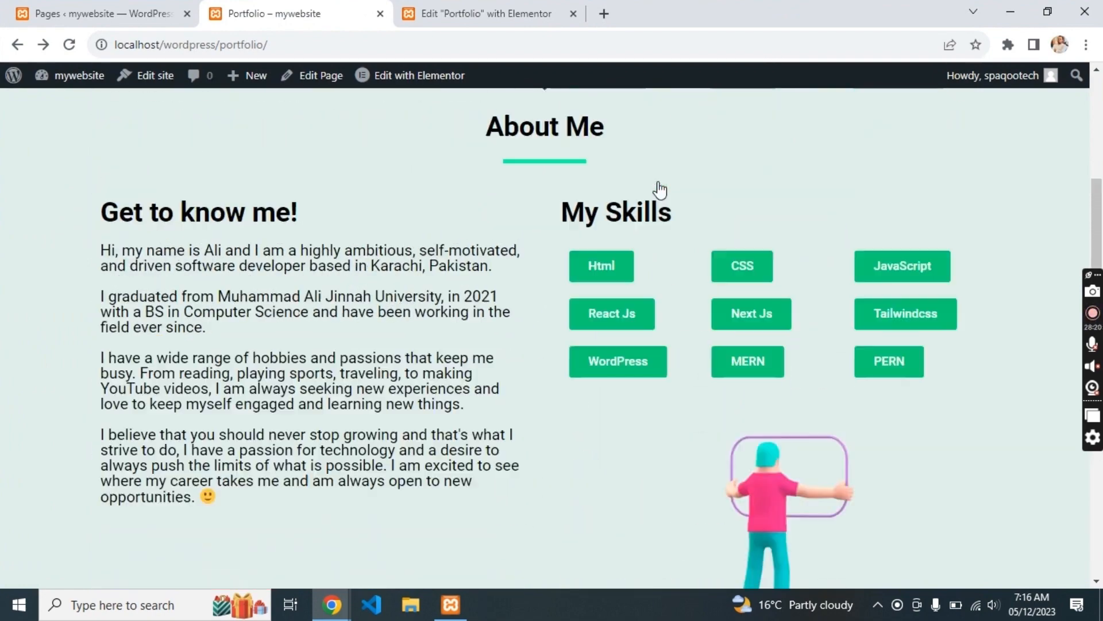
{"action": "scroll", "coordinate": [819, 229], "scroll_direction": "down", "scroll_amount": 10}
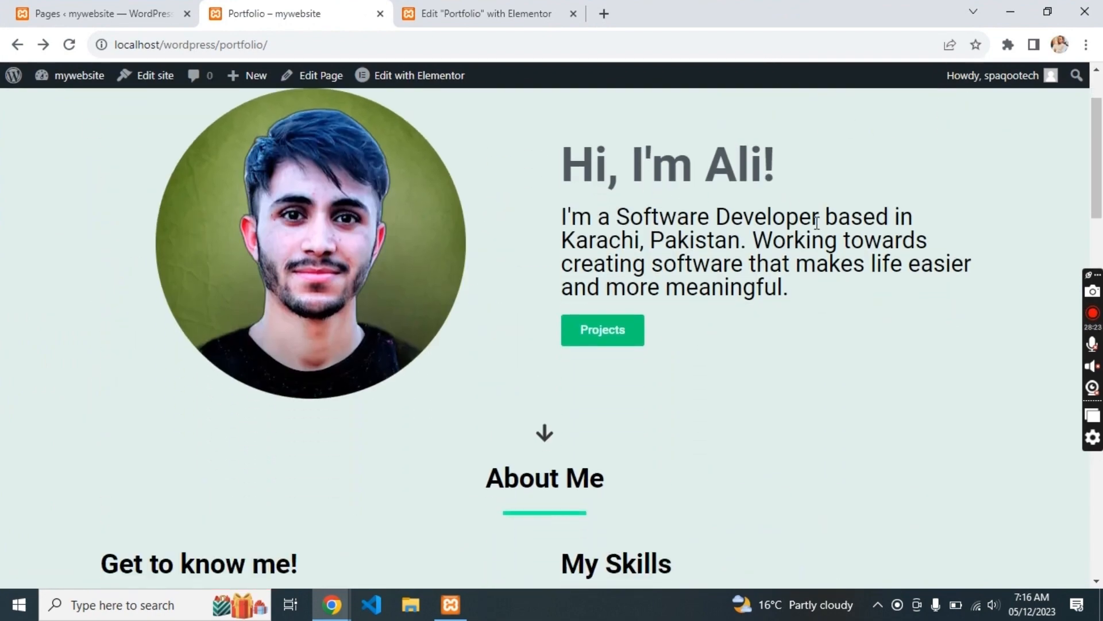
{"action": "scroll", "coordinate": [819, 230], "scroll_direction": "down", "scroll_amount": 15}
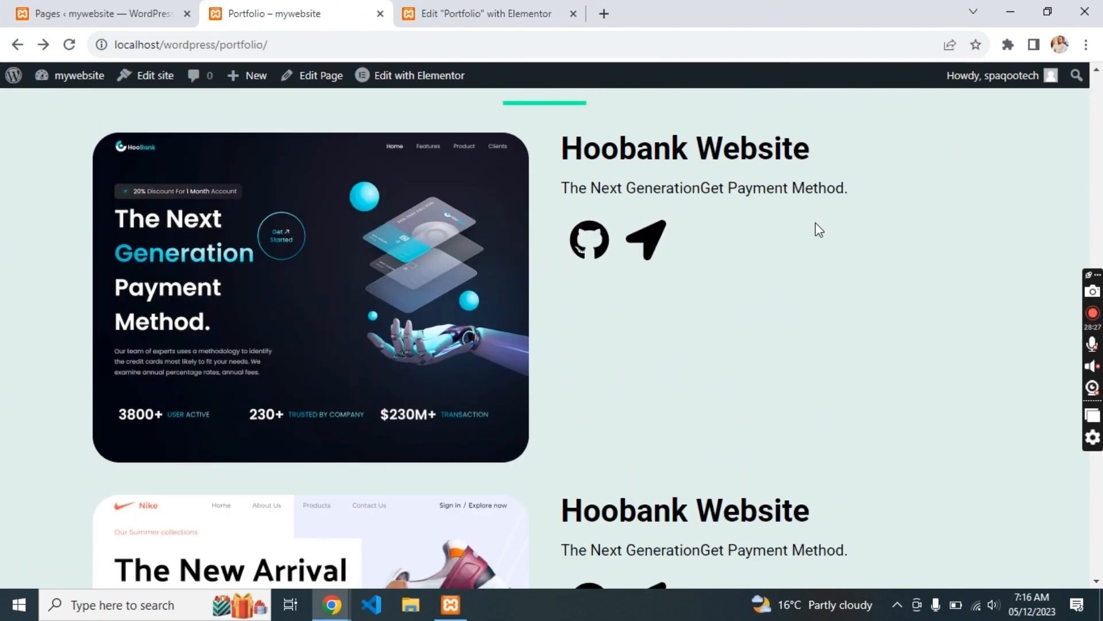
{"action": "scroll", "coordinate": [819, 229], "scroll_direction": "down", "scroll_amount": 2}
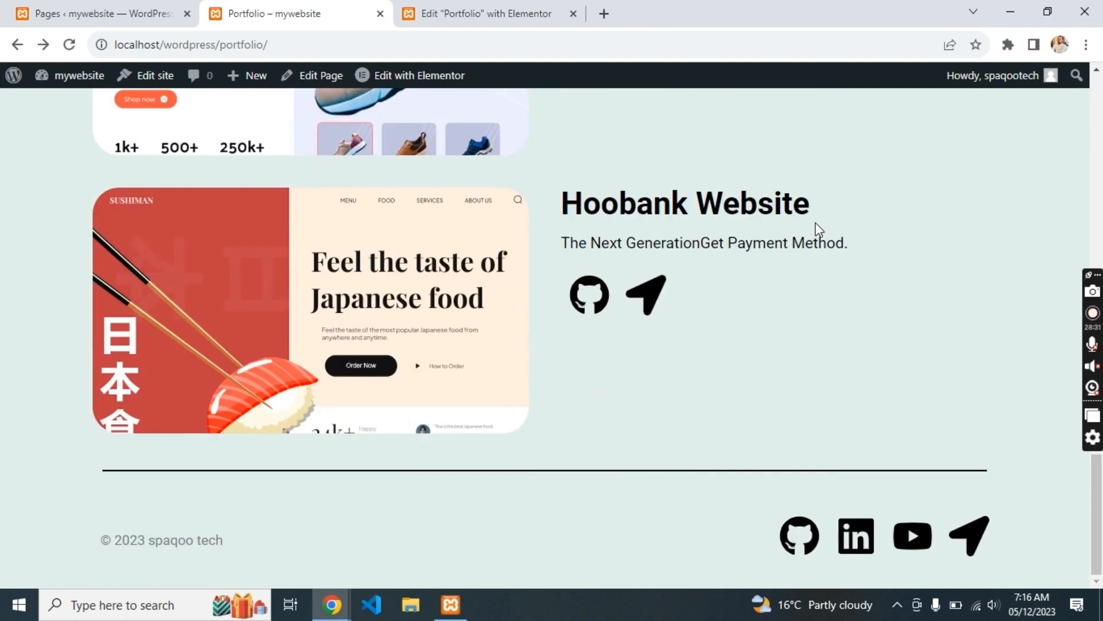
{"action": "scroll", "coordinate": [819, 230], "scroll_direction": "up", "scroll_amount": 5}
- Narrow the window again to preview the mobile layout, then maximize it
{"action": "left_click", "coordinate": [1047, 11]}
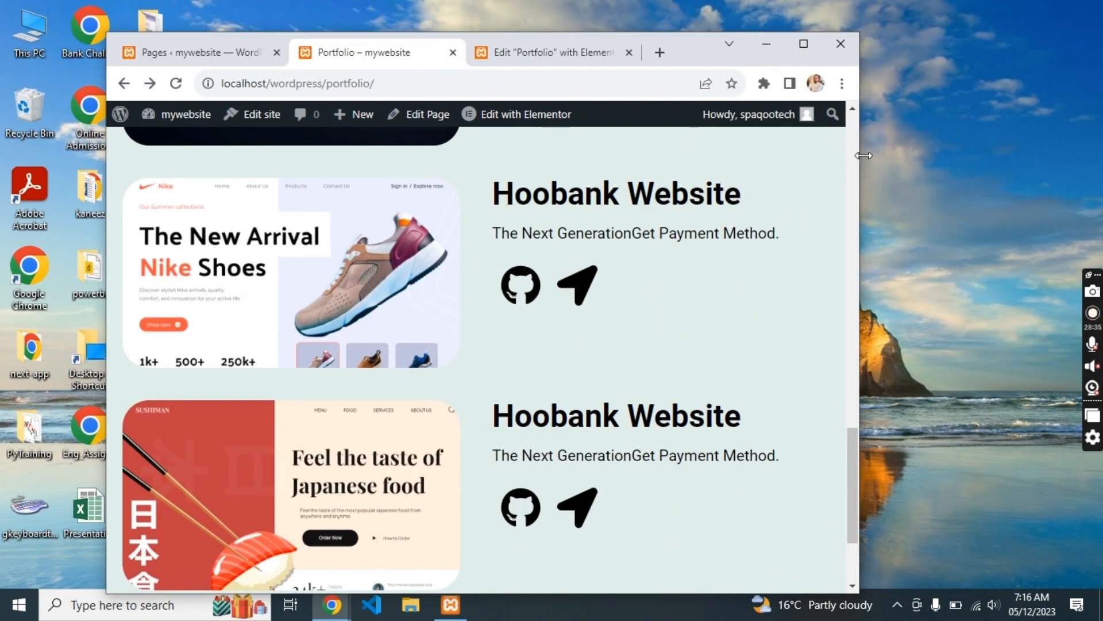
{"action": "left_click_drag", "start_coordinate": [864, 155], "coordinate": [372, 226]}
{"action": "left_click_drag", "start_coordinate": [510, 222], "coordinate": [800, 222]}
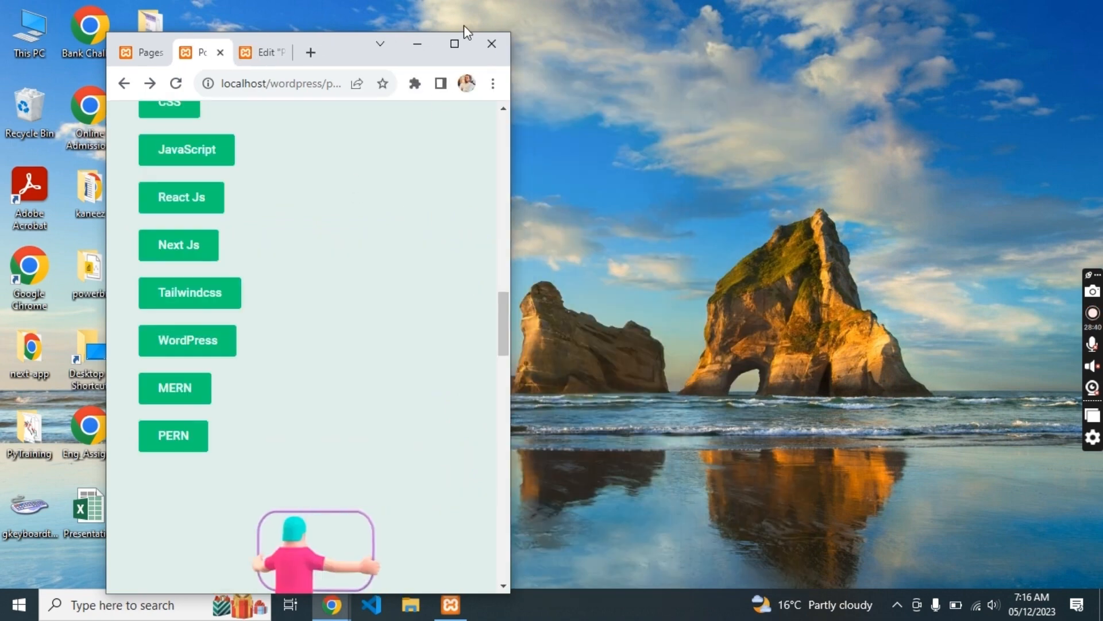
{"action": "left_click", "coordinate": [458, 43]}
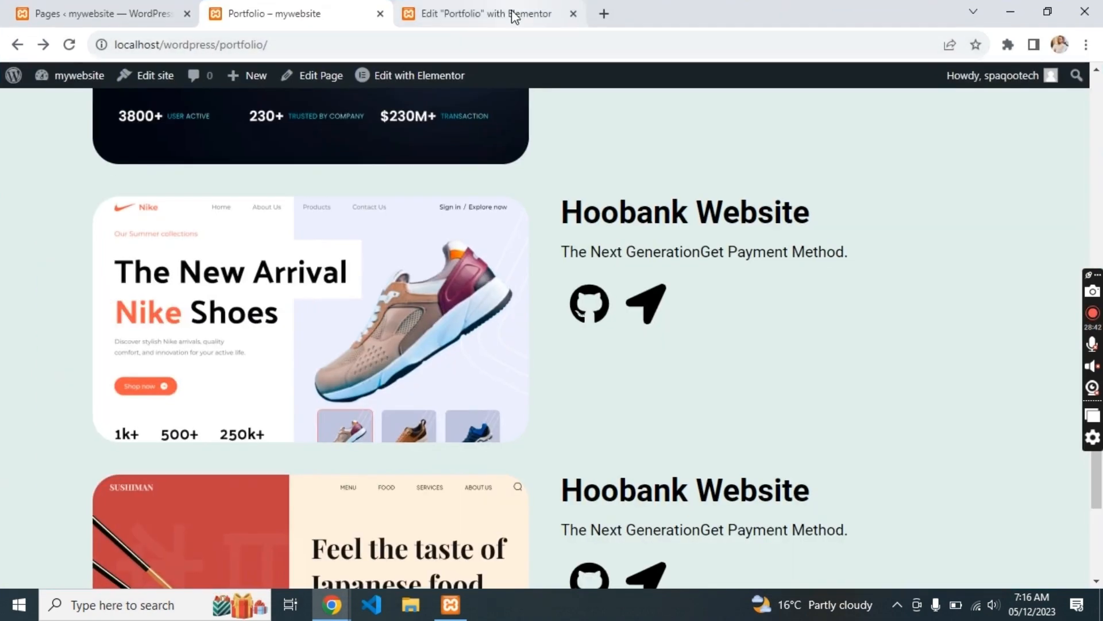
- In Elementor's Mobile Portrait view, set the My Skills grid to 2 columns, then return to Desktop
{"action": "left_click", "coordinate": [512, 15]}
{"action": "scroll", "coordinate": [721, 396], "scroll_direction": "up", "scroll_amount": 11}
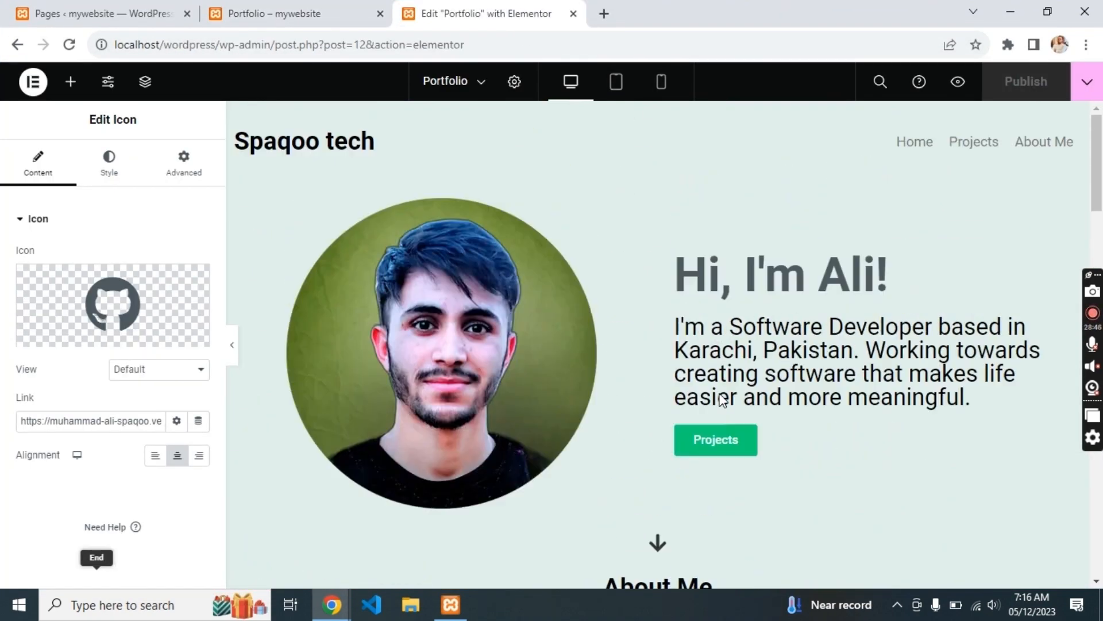
{"action": "scroll", "coordinate": [650, 145], "scroll_direction": "down", "scroll_amount": 5}
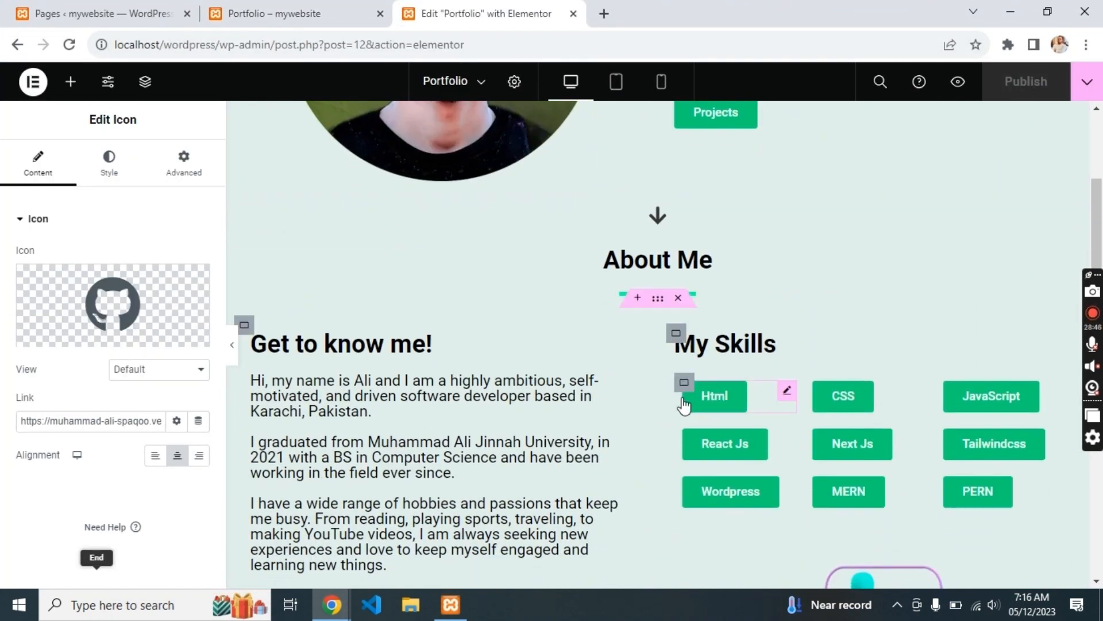
{"action": "left_click", "coordinate": [662, 81]}
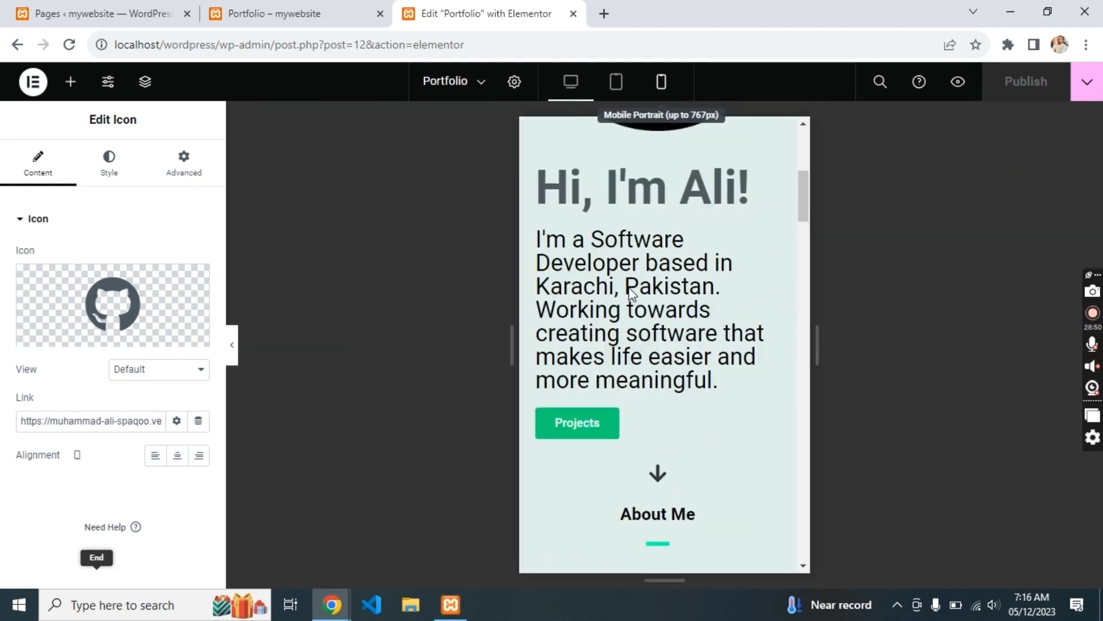
{"action": "scroll", "coordinate": [628, 288], "scroll_direction": "down", "scroll_amount": 15}
{"action": "scroll", "coordinate": [631, 293], "scroll_direction": "up", "scroll_amount": 12}
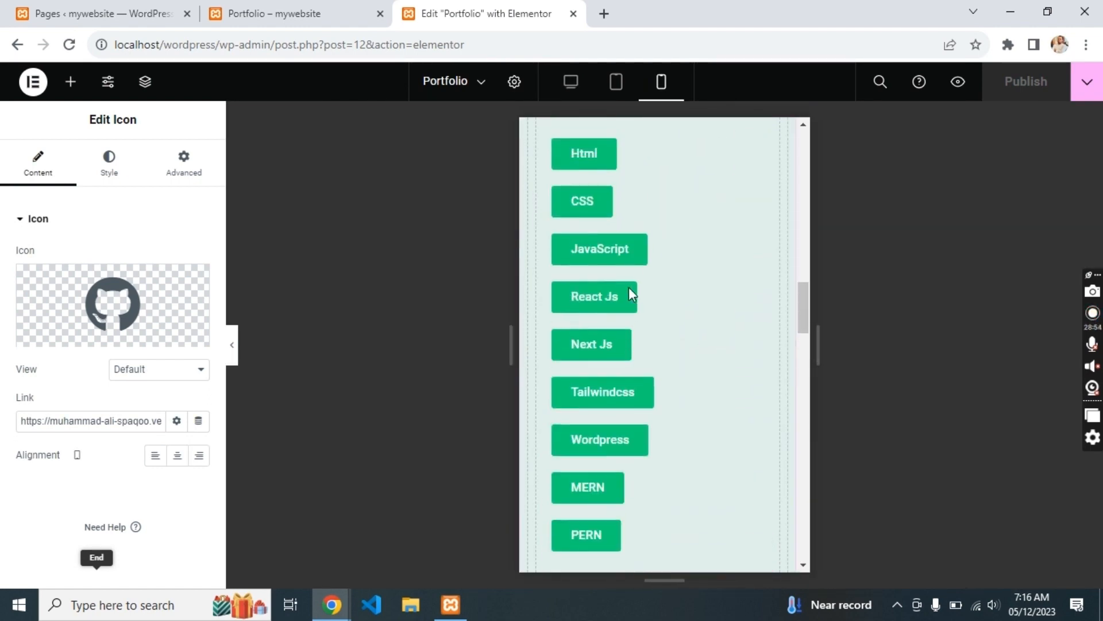
{"action": "left_click", "coordinate": [552, 254]}
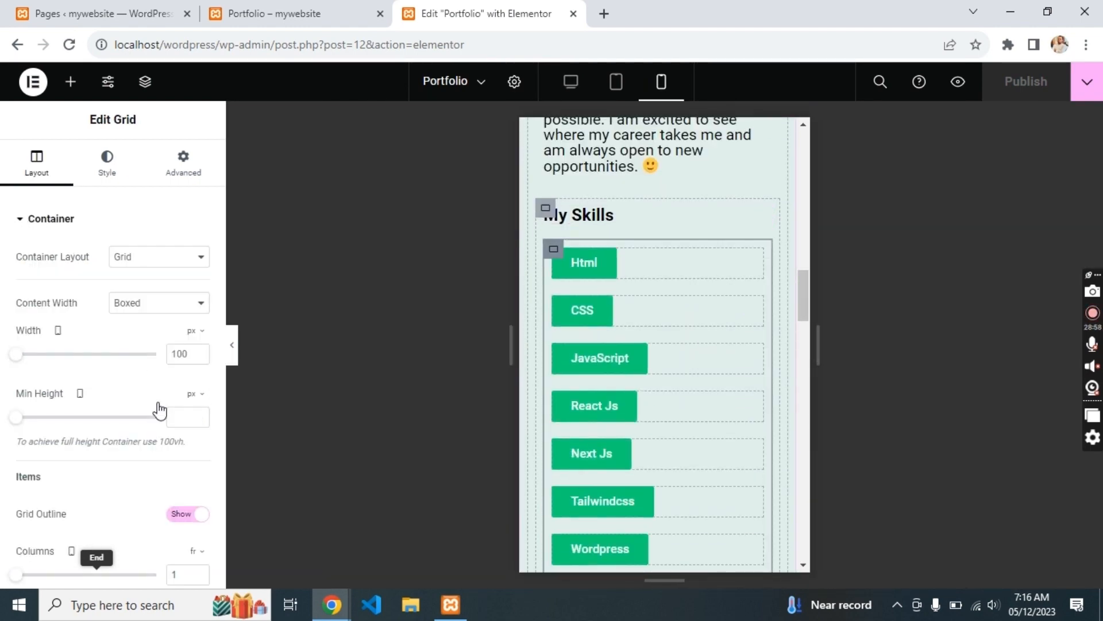
{"action": "left_click_drag", "start_coordinate": [26, 583], "coordinate": [38, 582]}
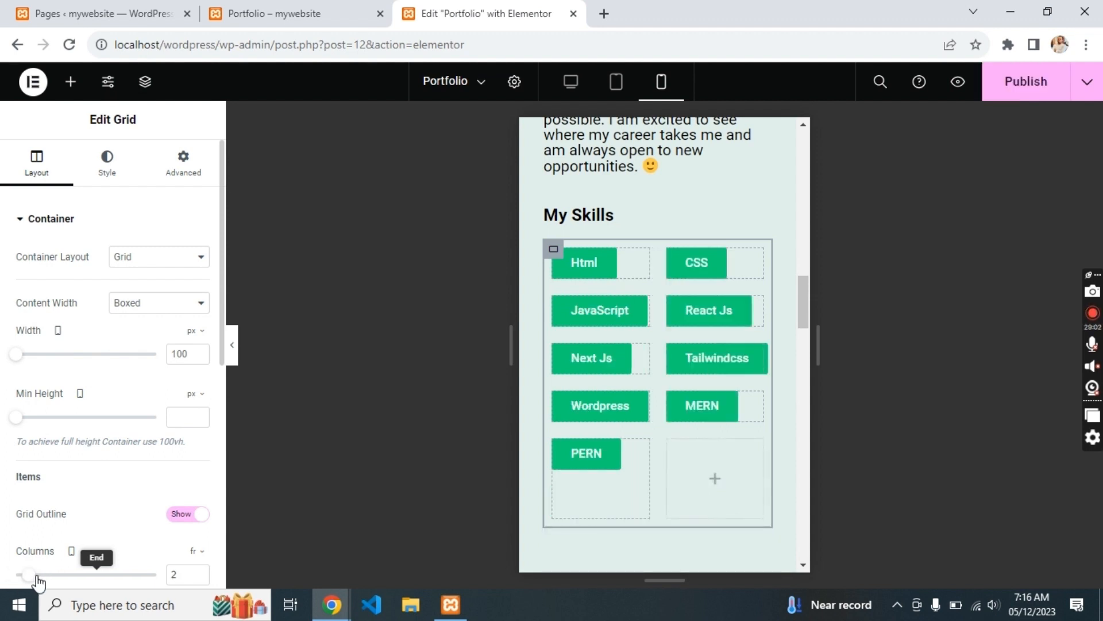
{"action": "scroll", "coordinate": [38, 582], "scroll_direction": "down", "scroll_amount": 3}
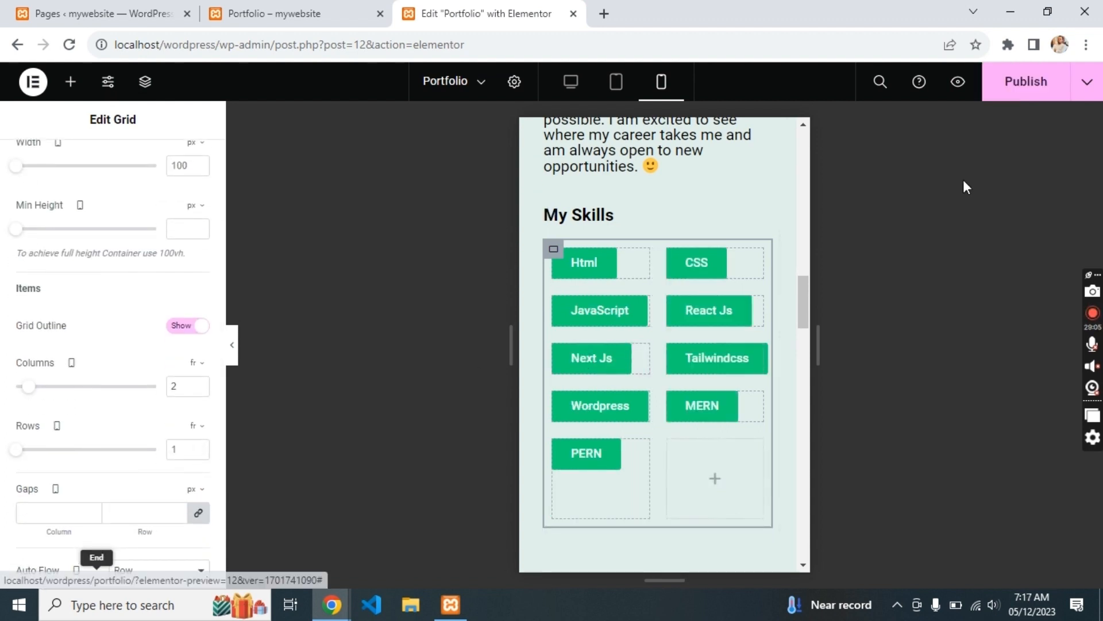
{"action": "left_click", "coordinate": [579, 81]}
- Scroll through the live Portfolio page at full width
{"action": "left_click", "coordinate": [343, 5]}
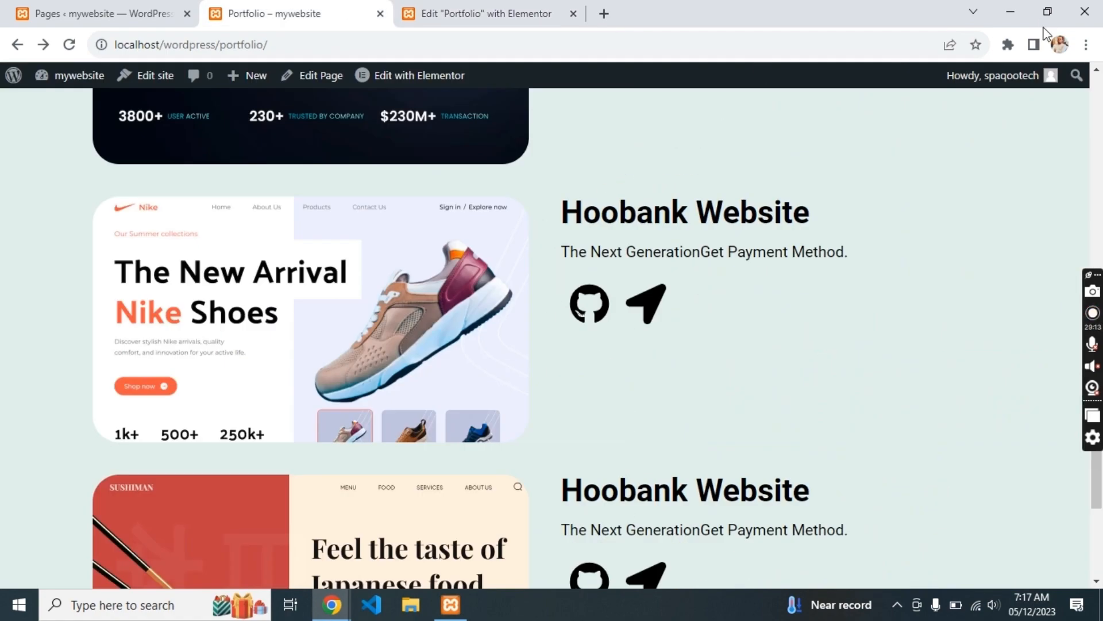
{"action": "scroll", "coordinate": [864, 313], "scroll_direction": "up", "scroll_amount": 15}
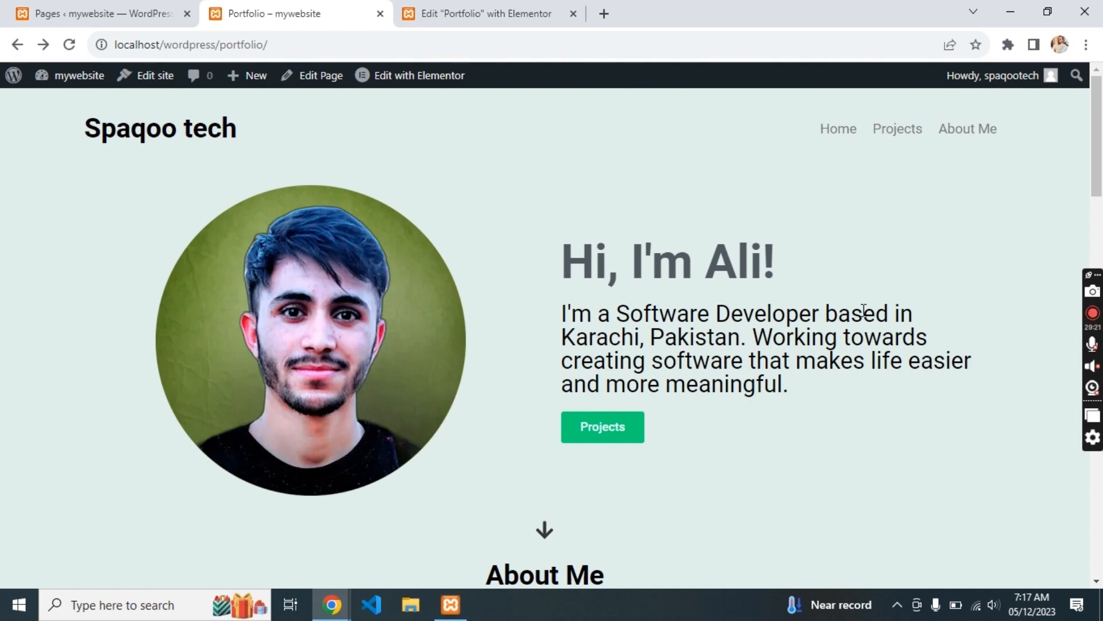
{"action": "scroll", "coordinate": [864, 310], "scroll_direction": "down", "scroll_amount": 6}
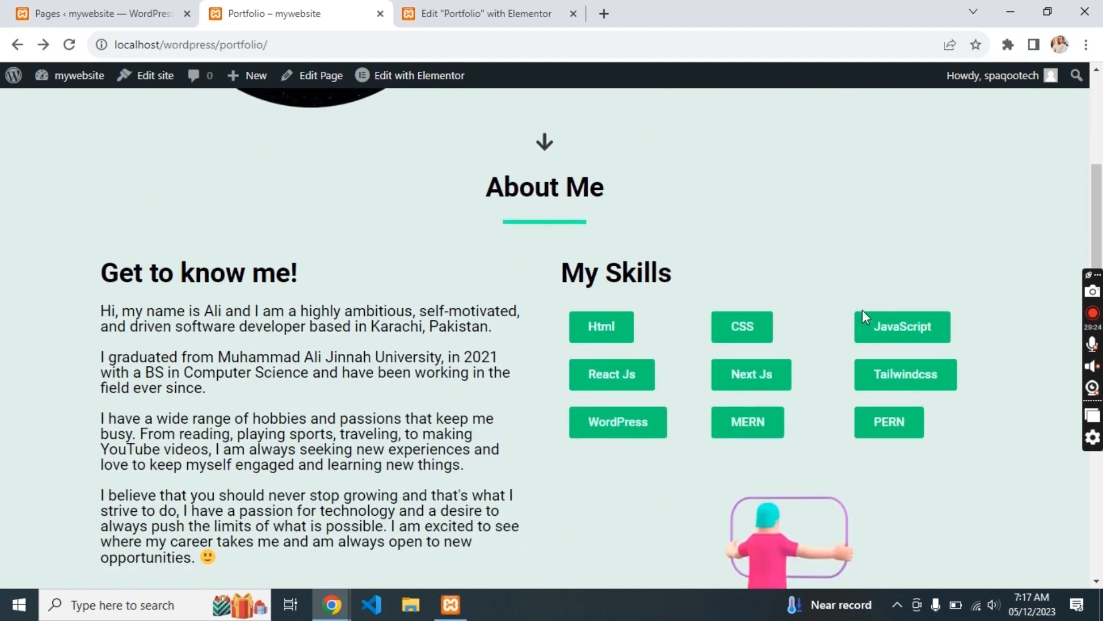
{"action": "scroll", "coordinate": [862, 311], "scroll_direction": "down", "scroll_amount": 8}
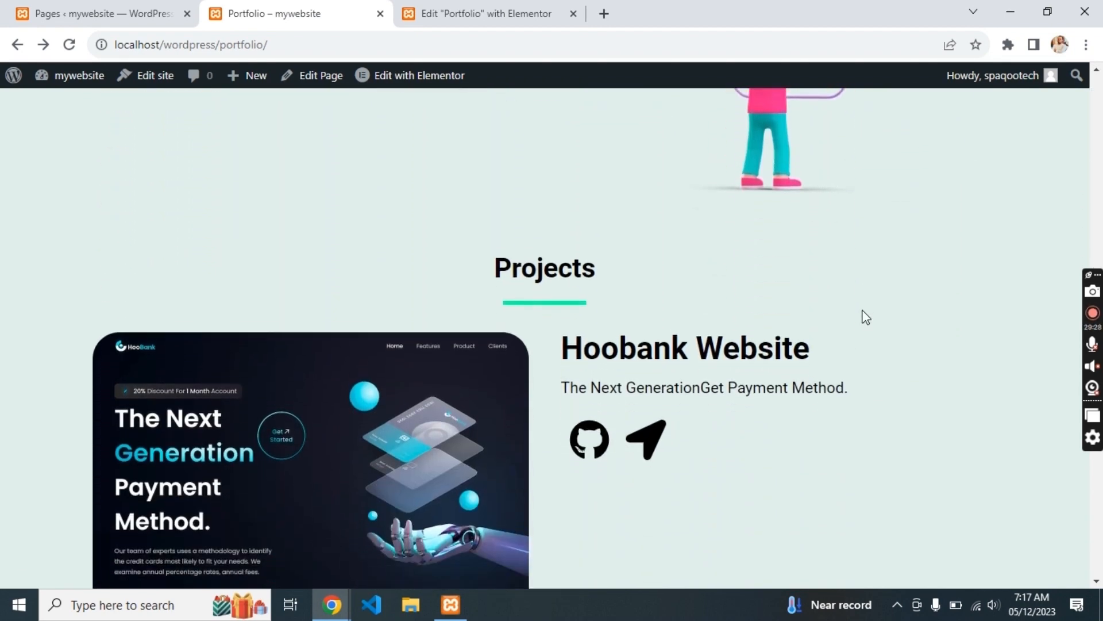
{"action": "scroll", "coordinate": [866, 318], "scroll_direction": "down", "scroll_amount": 8}
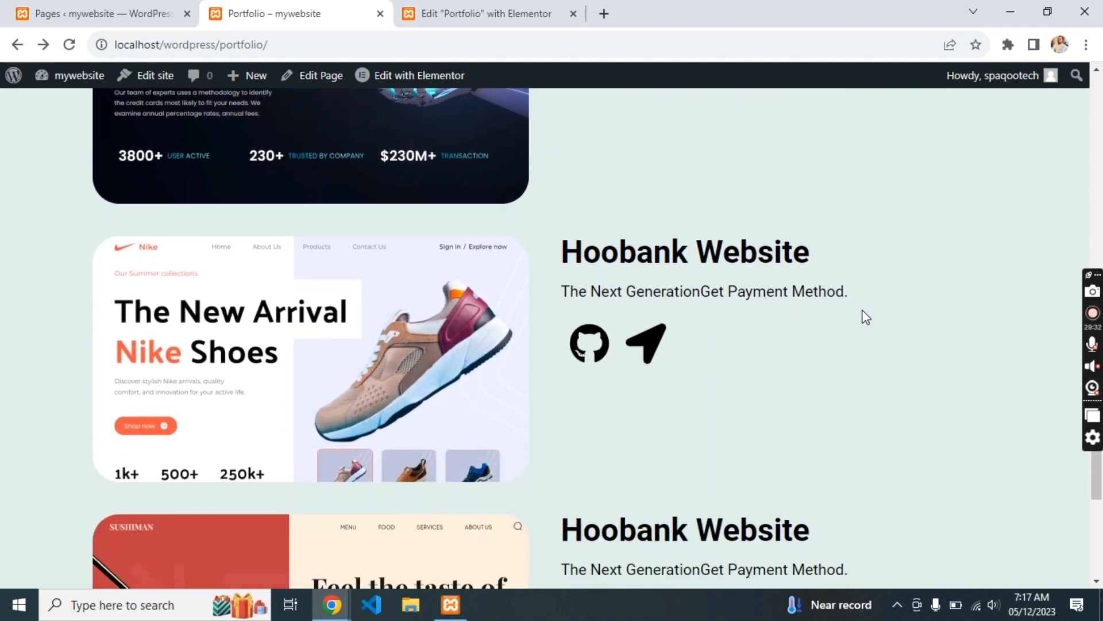
{"action": "scroll", "coordinate": [866, 317], "scroll_direction": "down", "scroll_amount": 6}
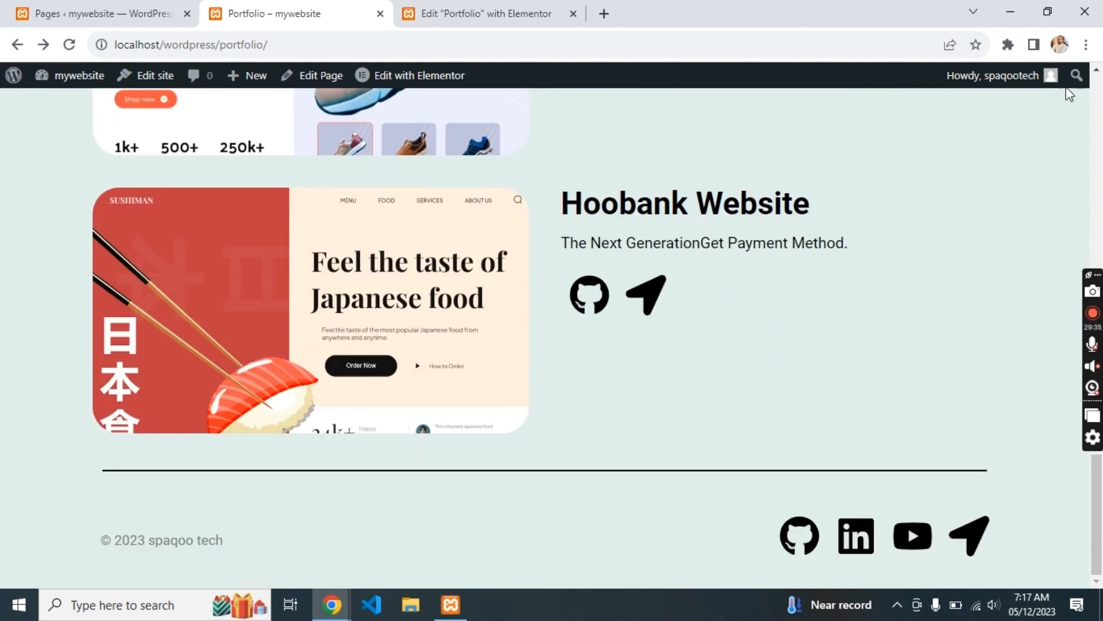
- Shrink the browser window and scroll to check the two-column My Skills layout
{"action": "left_click", "coordinate": [1048, 11]}
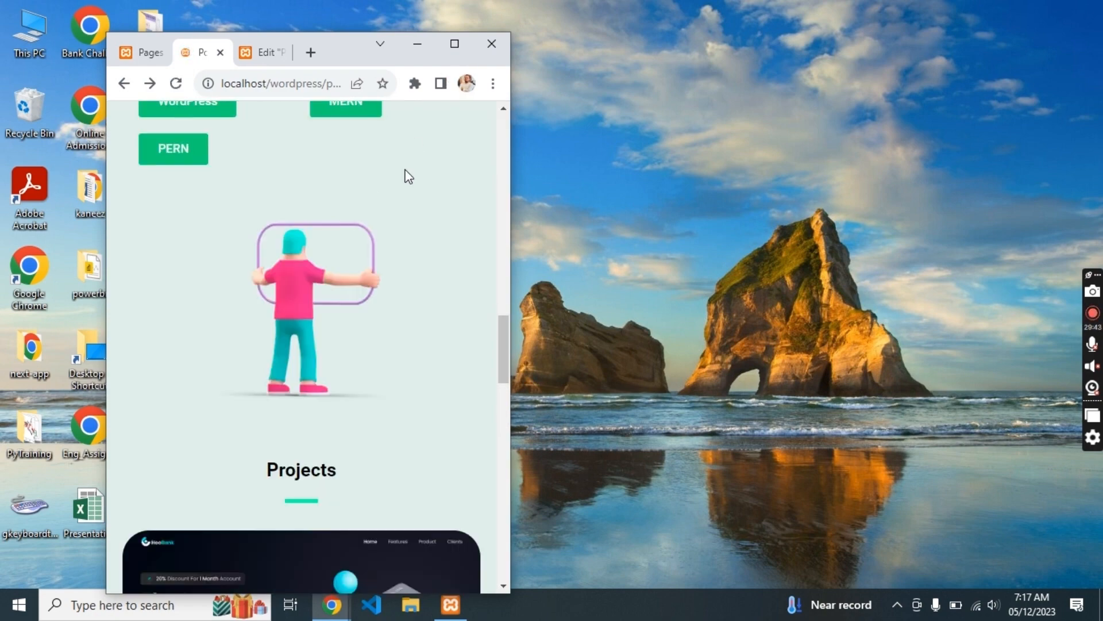
{"action": "scroll", "coordinate": [404, 175], "scroll_direction": "up", "scroll_amount": 15}
{"action": "scroll", "coordinate": [407, 176], "scroll_direction": "down", "scroll_amount": 5}
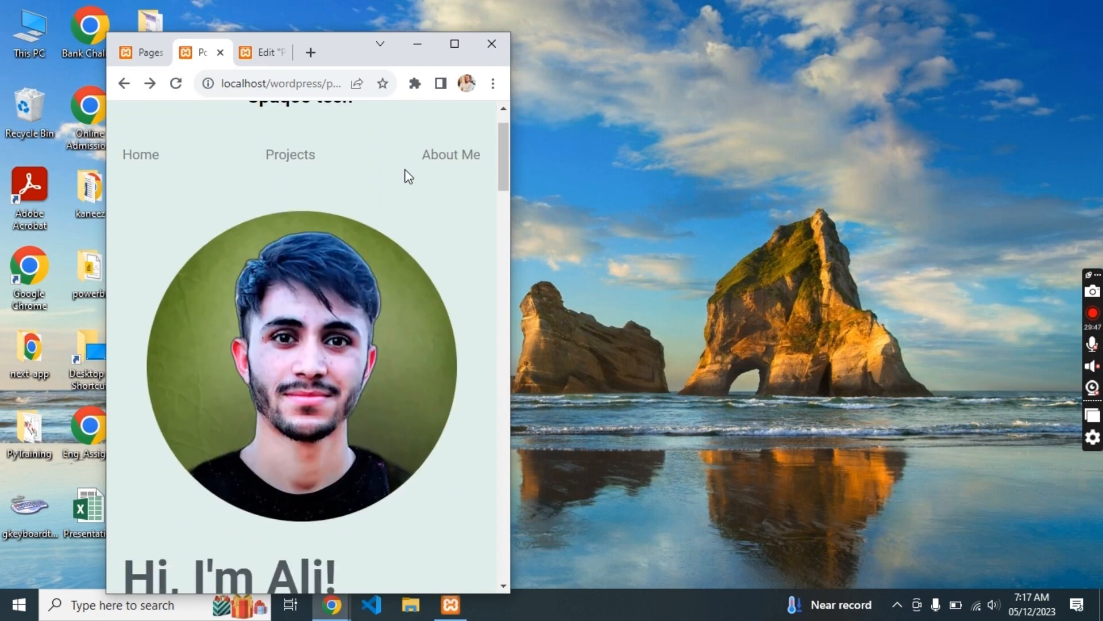
{"action": "scroll", "coordinate": [408, 176], "scroll_direction": "down", "scroll_amount": 12}
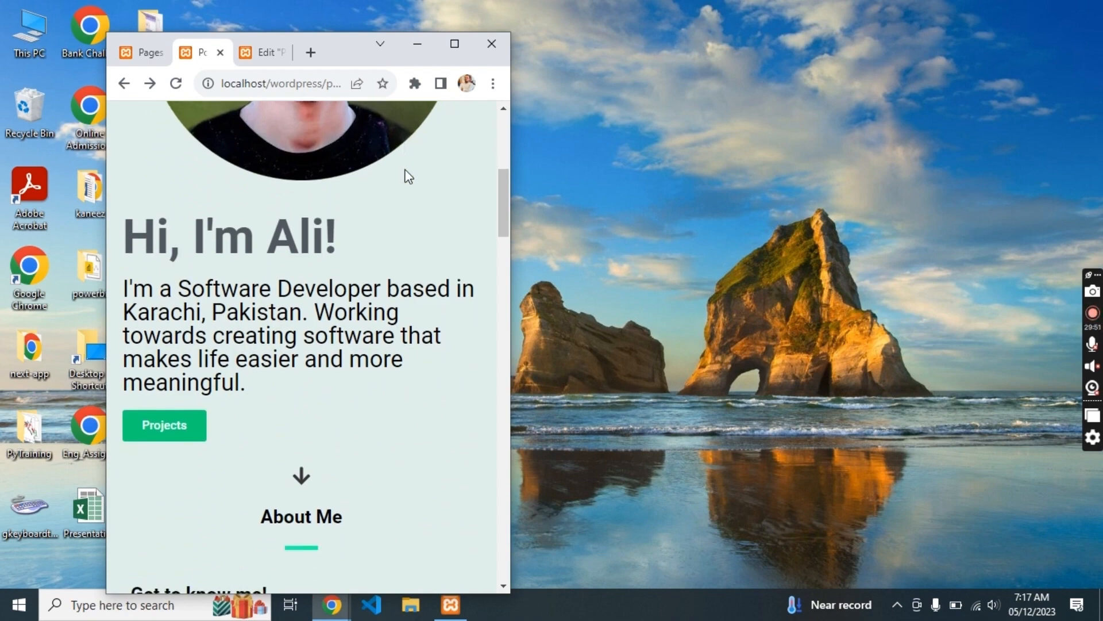
{"action": "scroll", "coordinate": [405, 175], "scroll_direction": "down", "scroll_amount": 15}
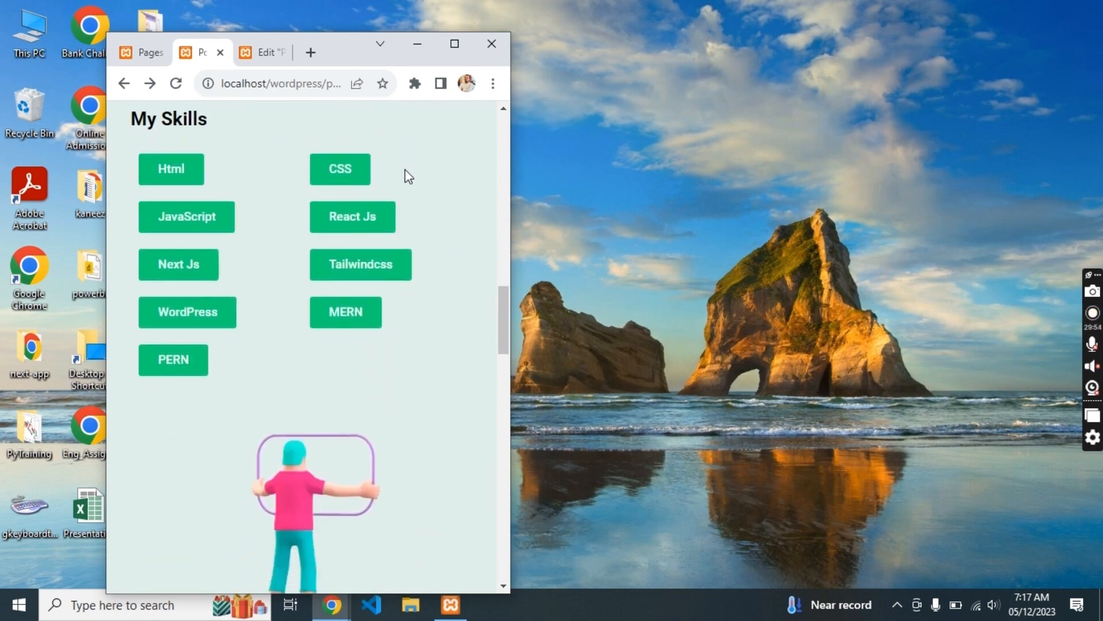
{"action": "scroll", "coordinate": [405, 172], "scroll_direction": "down", "scroll_amount": 15}
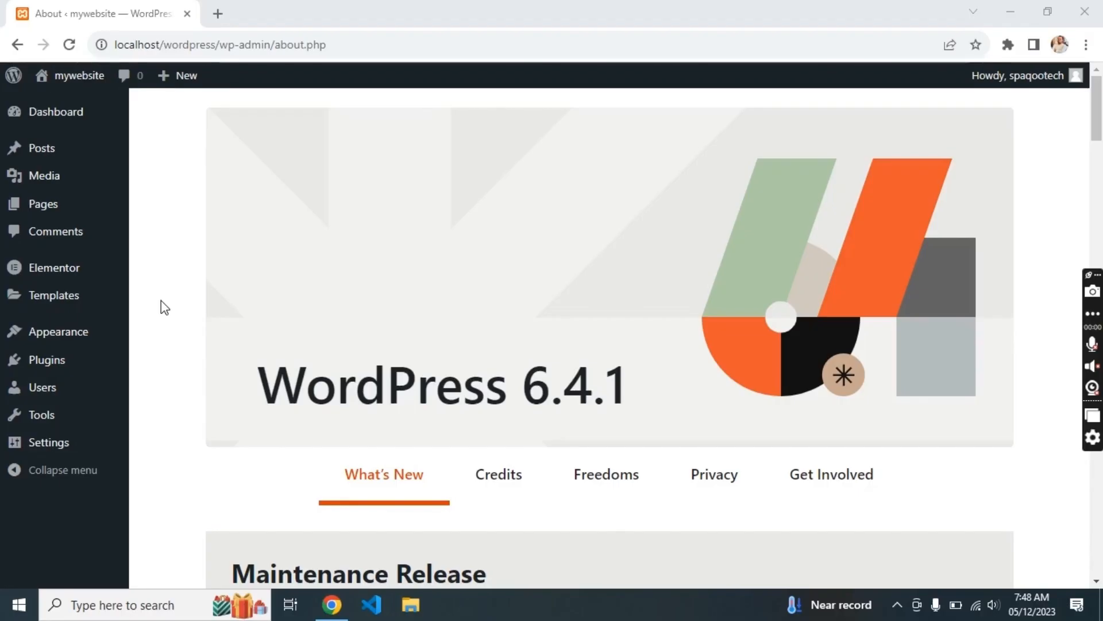
- Bulk-delete the Akismet Anti-spam and Hello Dolly plugins, then go to Add New Plugin's search
{"action": "left_click", "coordinate": [31, 368]}
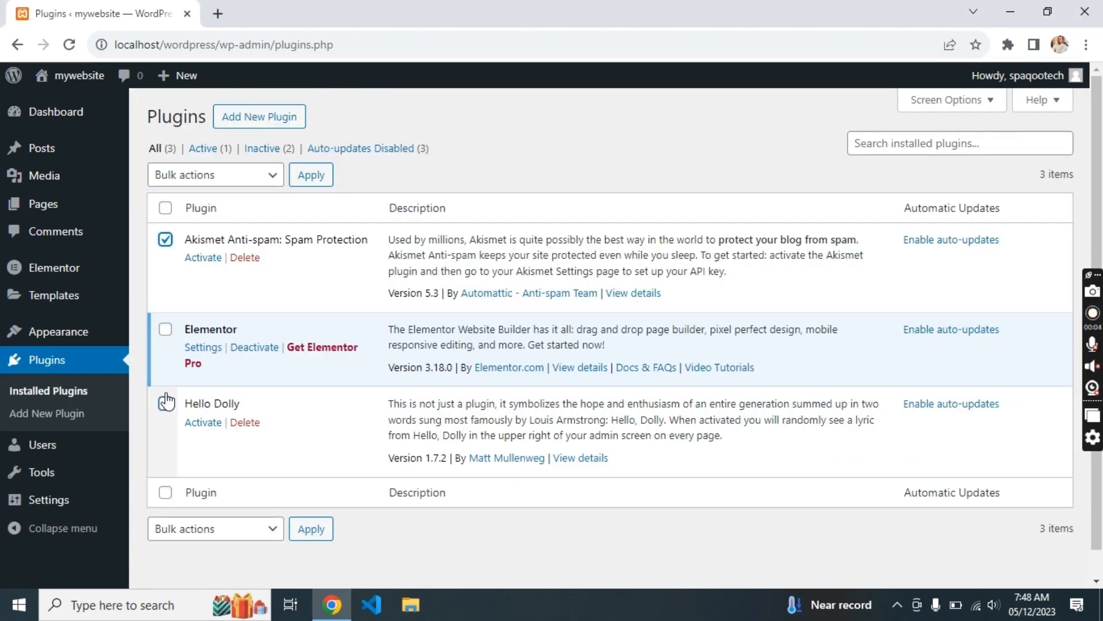
{"action": "left_click", "coordinate": [197, 530]}
{"action": "left_click", "coordinate": [198, 476]}
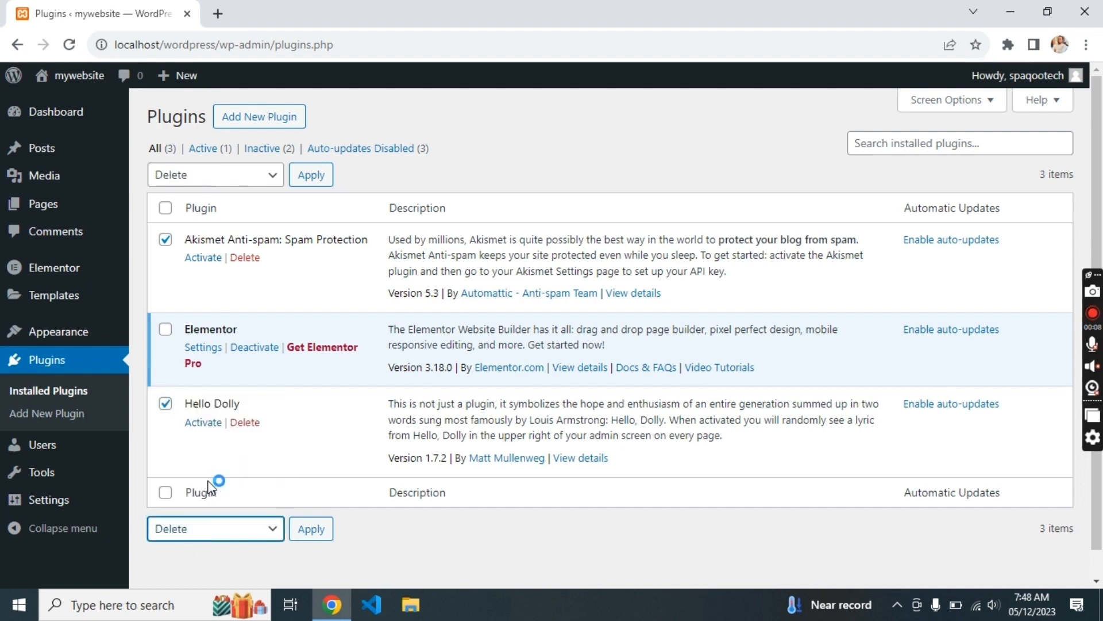
{"action": "left_click", "coordinate": [320, 530]}
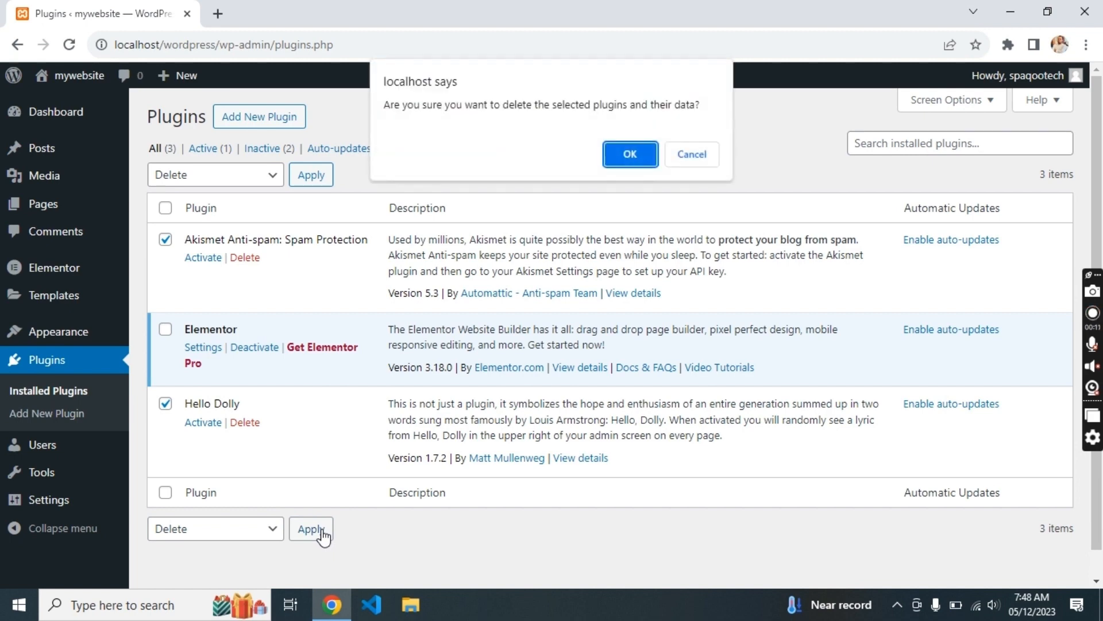
{"action": "left_click", "coordinate": [621, 152]}
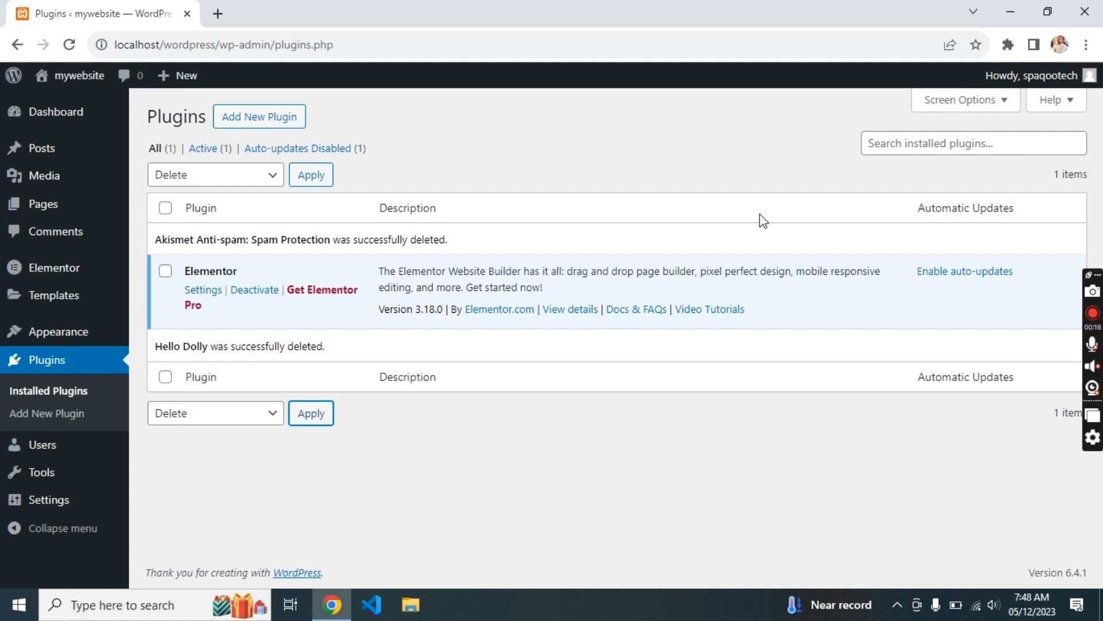
{"action": "left_click", "coordinate": [297, 117]}
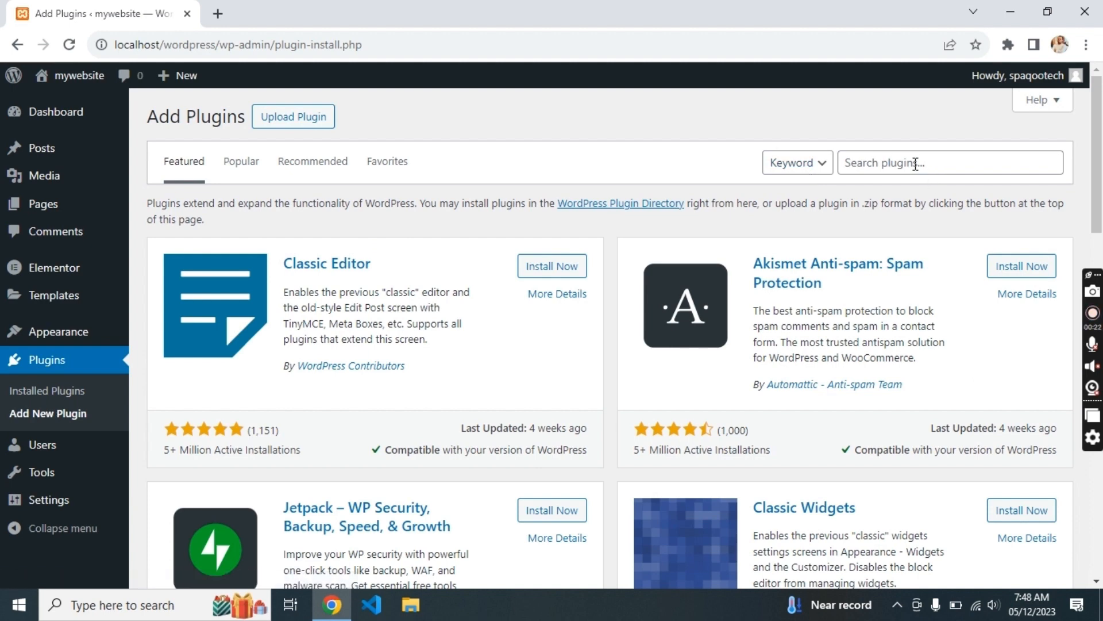
{"action": "left_click", "coordinate": [915, 164]}
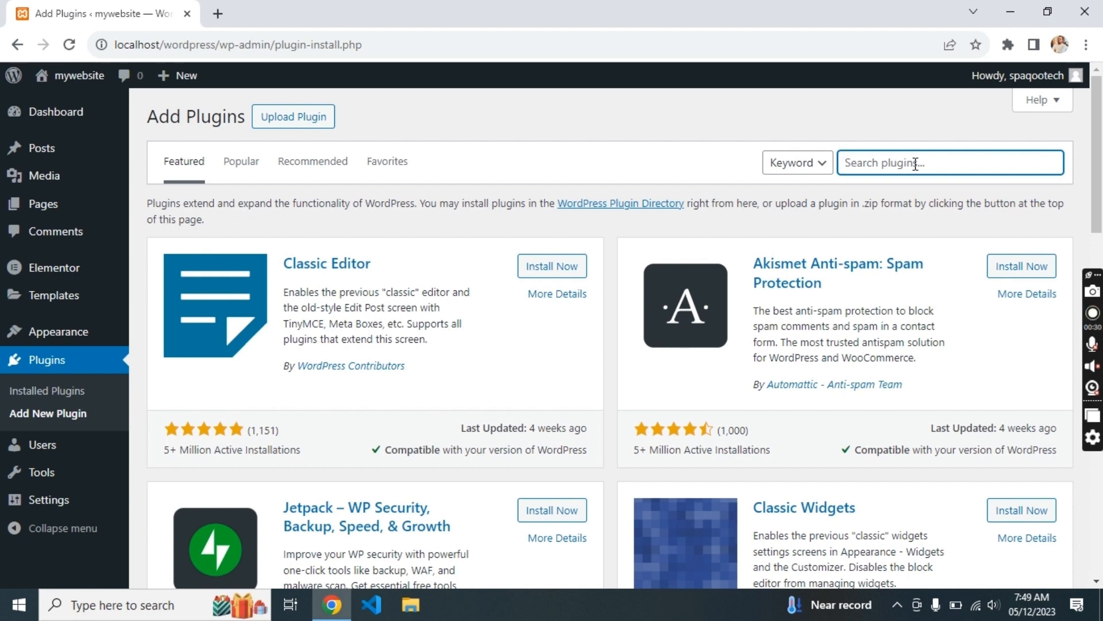
- Search plugins for 'scroll to top' and preview the live front page in a new tab
{"action": "type", "text": "scroll to top"}
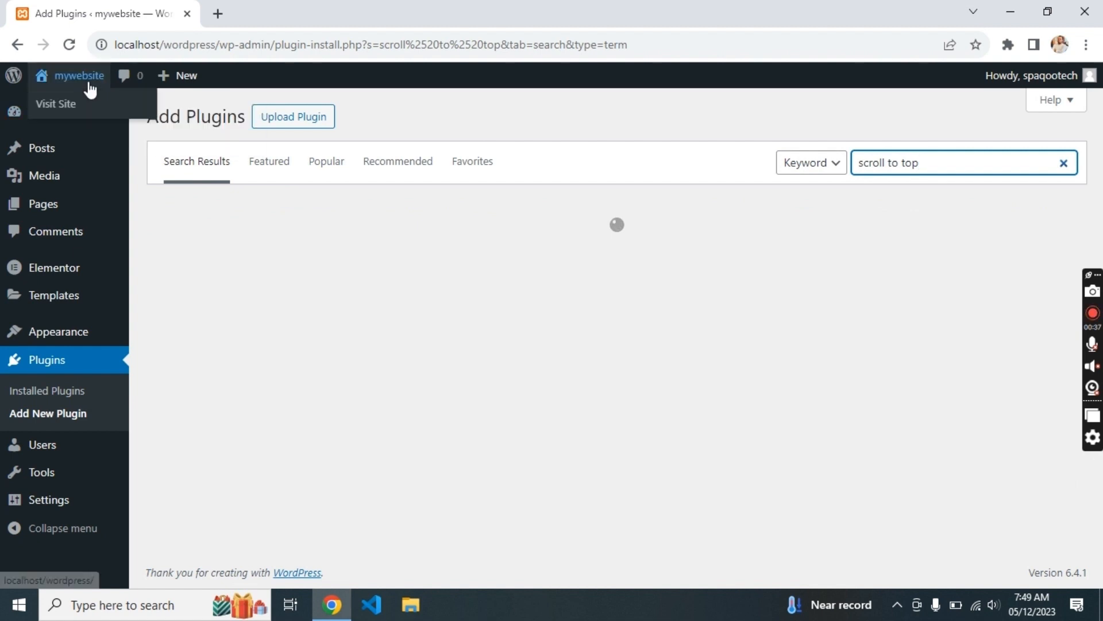
{"action": "middle_click", "coordinate": [68, 75]}
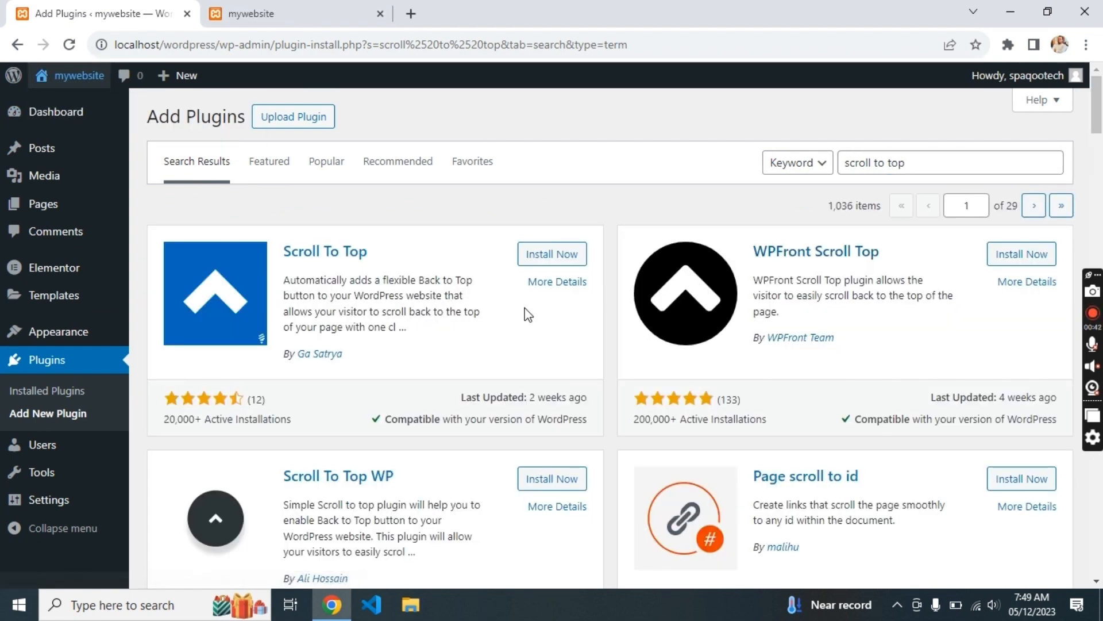
{"action": "left_click", "coordinate": [339, 13]}
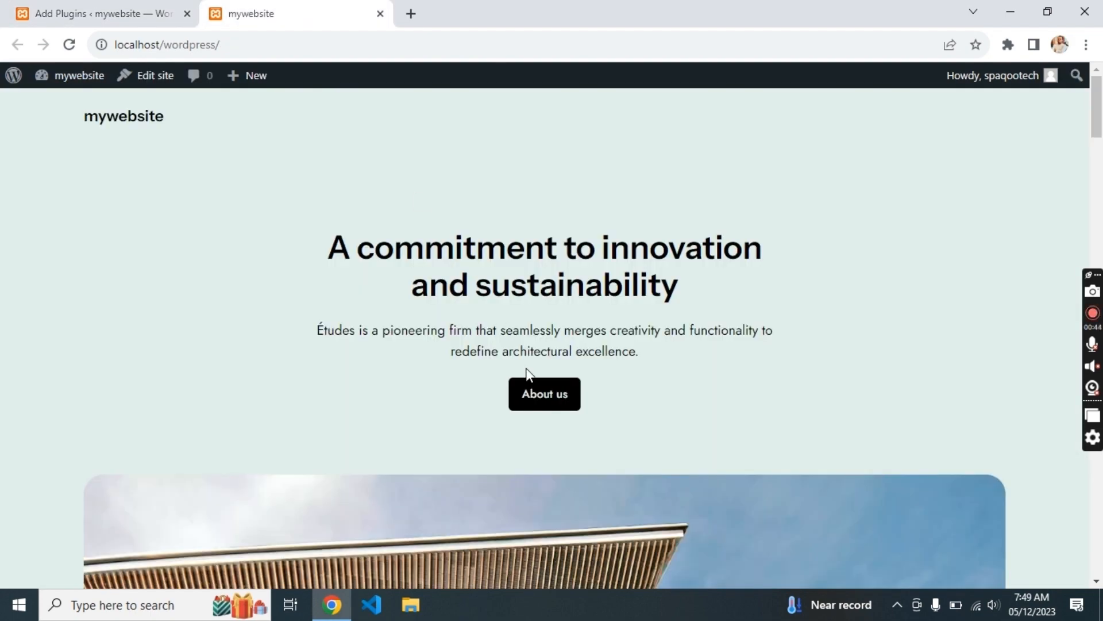
{"action": "scroll", "coordinate": [461, 302], "scroll_direction": "down", "scroll_amount": 20}
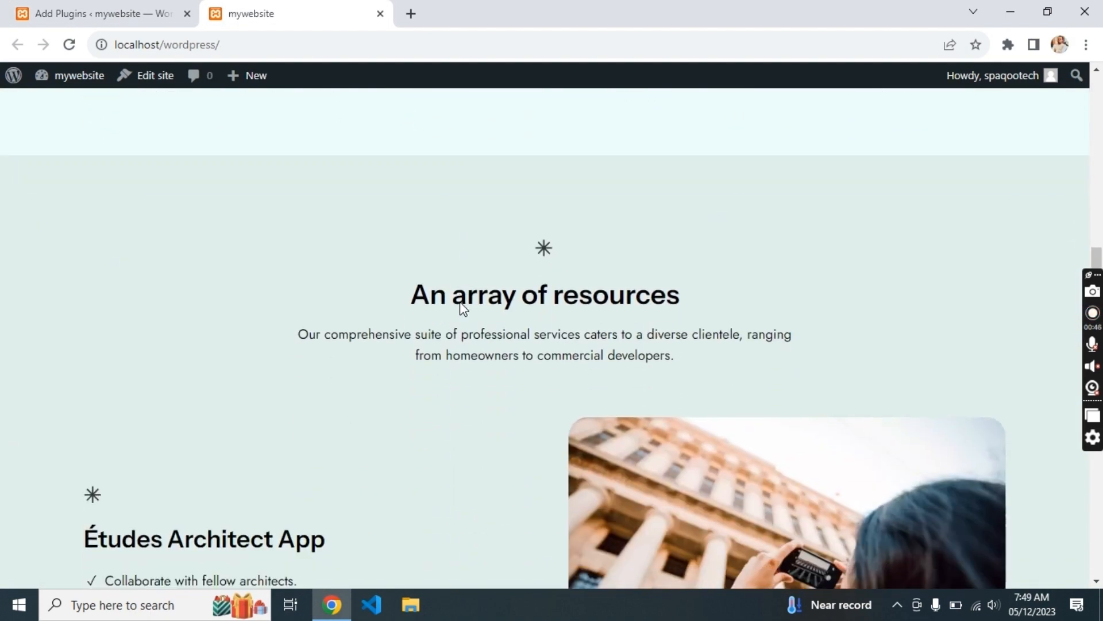
{"action": "scroll", "coordinate": [461, 301], "scroll_direction": "down", "scroll_amount": 5}
{"action": "scroll", "coordinate": [462, 301], "scroll_direction": "up", "scroll_amount": 10}
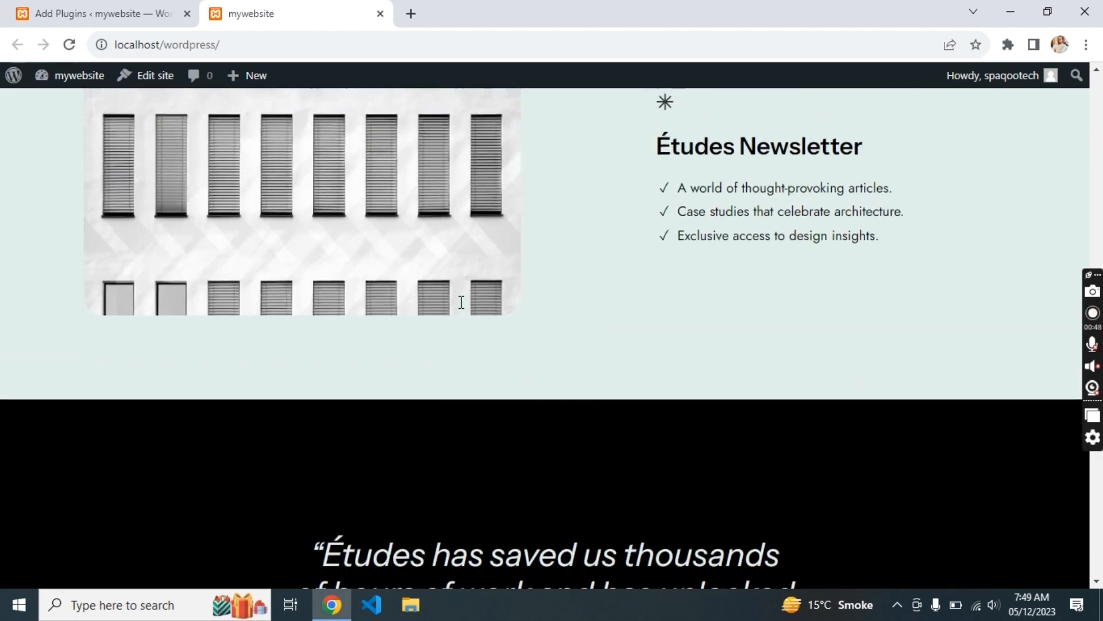
{"action": "scroll", "coordinate": [462, 302], "scroll_direction": "up", "scroll_amount": 10}
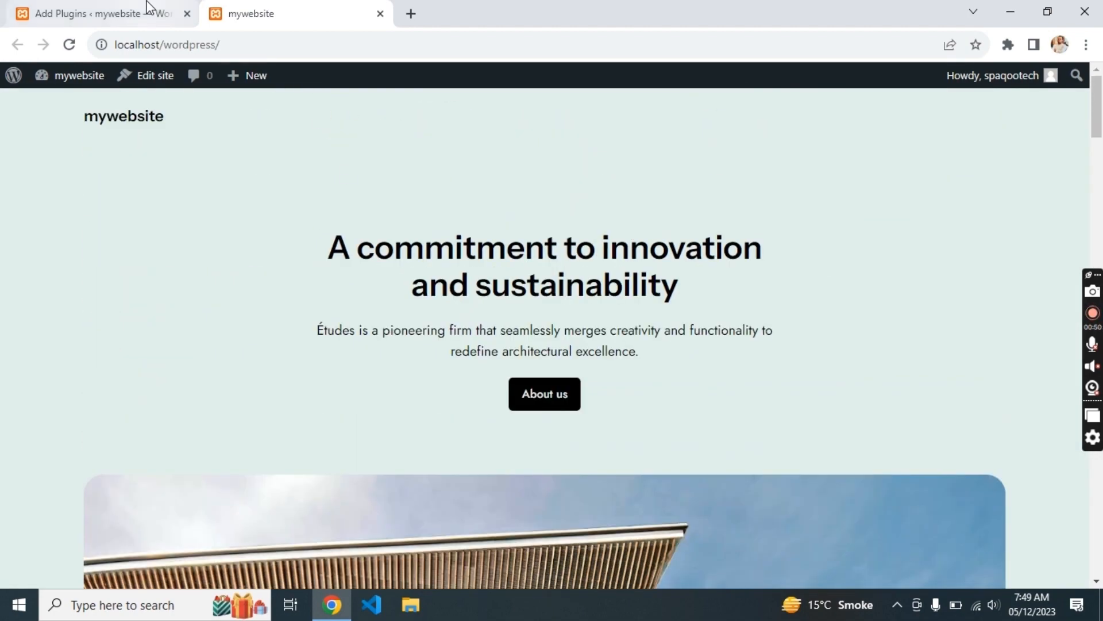
- Install and activate the Scroll To Top plugin
{"action": "left_click", "coordinate": [148, 8]}
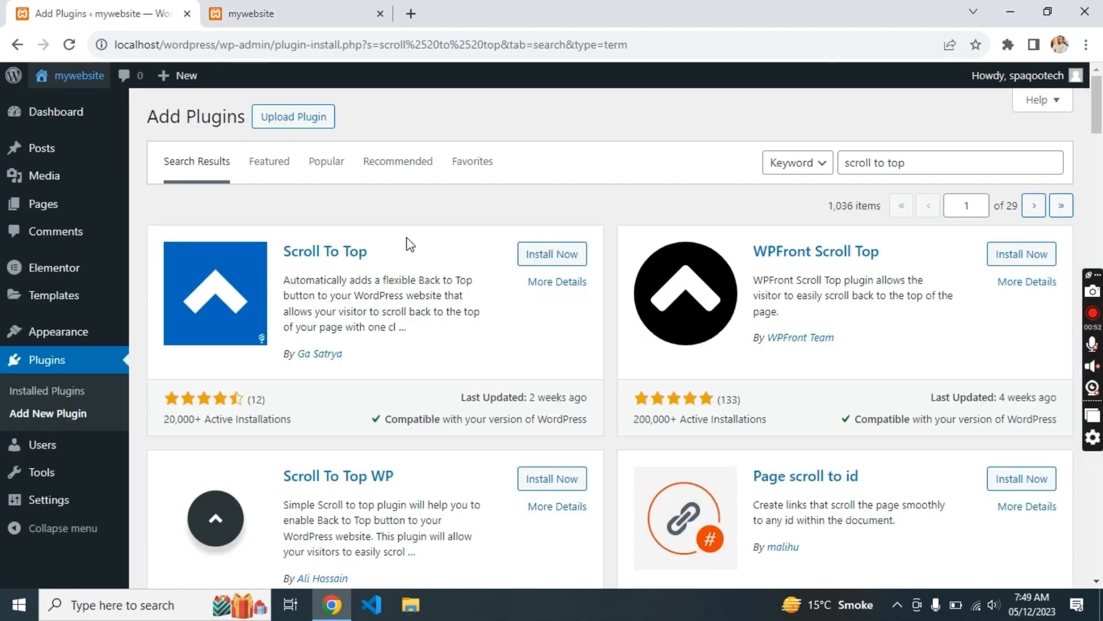
{"action": "left_click", "coordinate": [581, 263]}
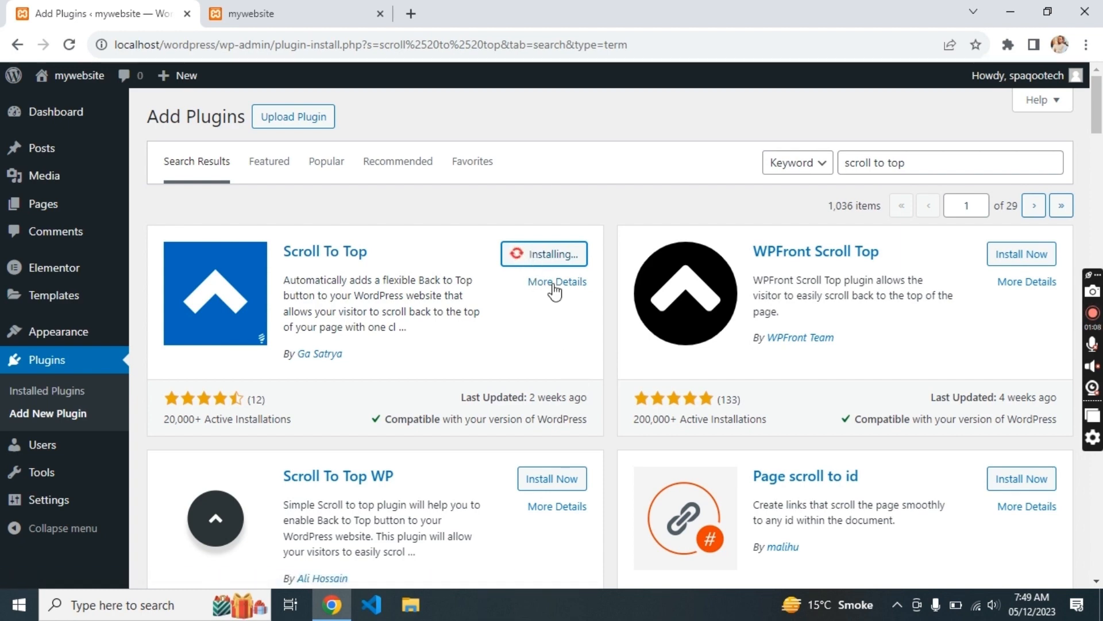
{"action": "left_click", "coordinate": [555, 259]}
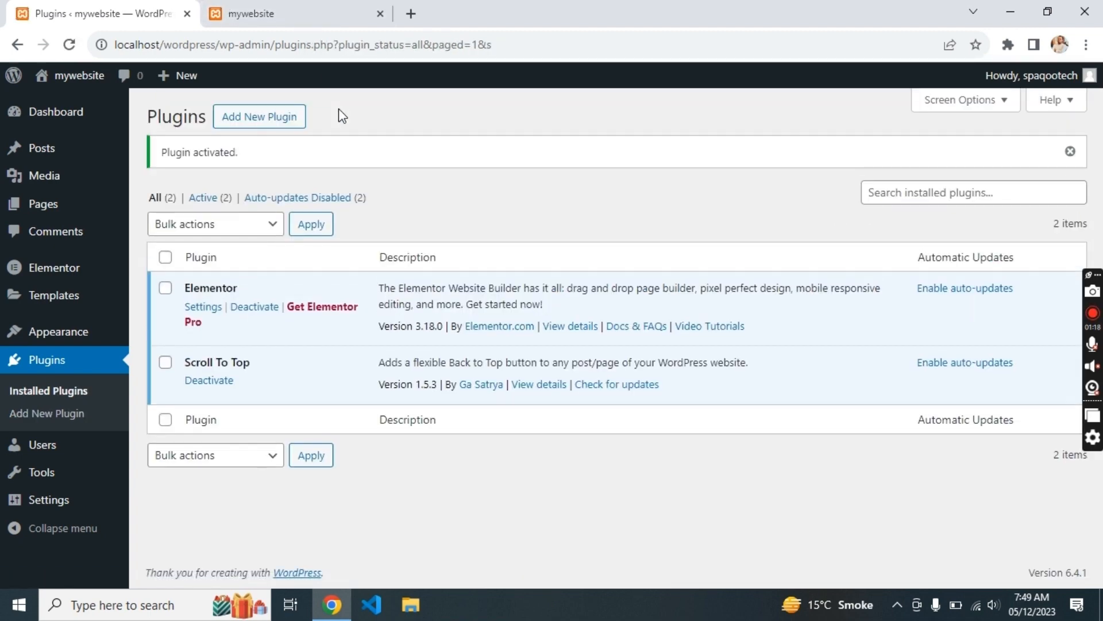
- Reload the site's front page so the Scroll To Top button loads
{"action": "left_click", "coordinate": [247, 2]}
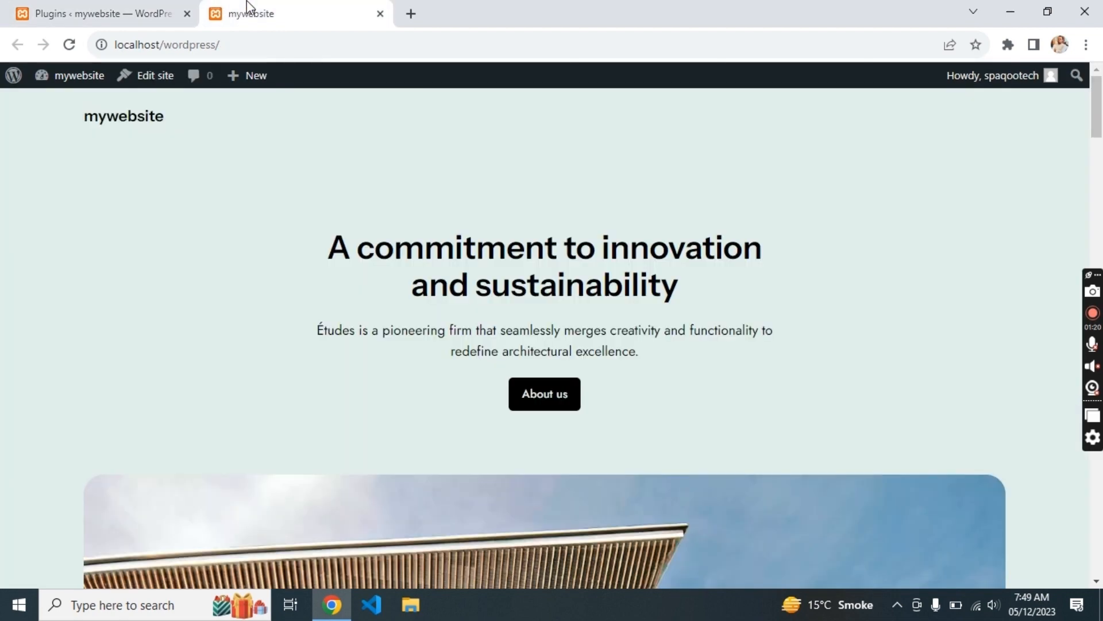
{"action": "scroll", "coordinate": [303, 280], "scroll_direction": "down", "scroll_amount": 15}
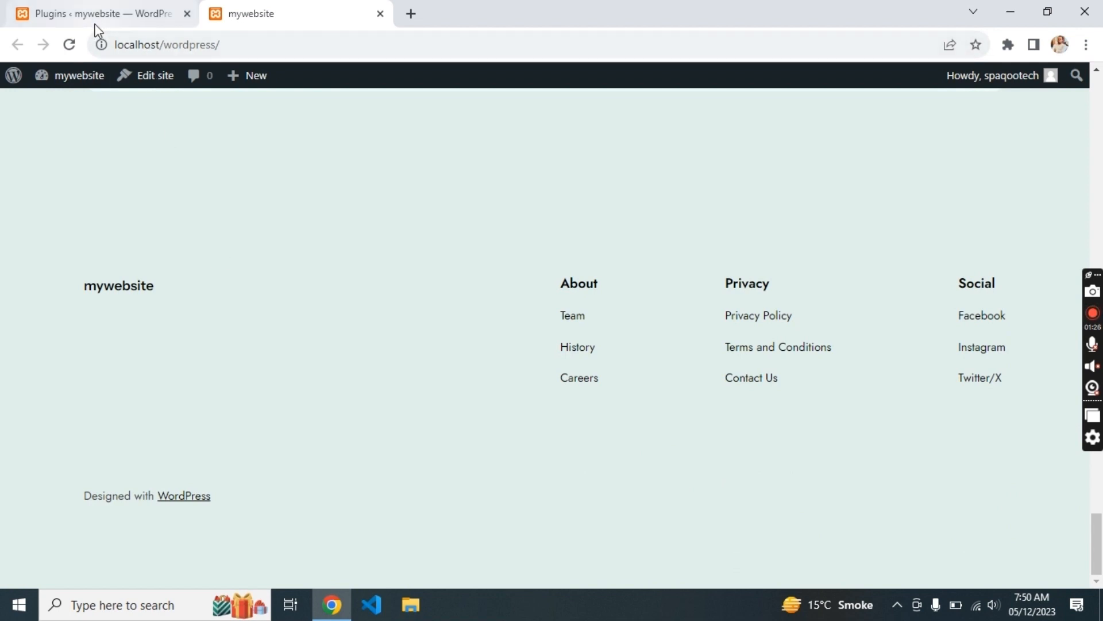
{"action": "left_click", "coordinate": [69, 45]}
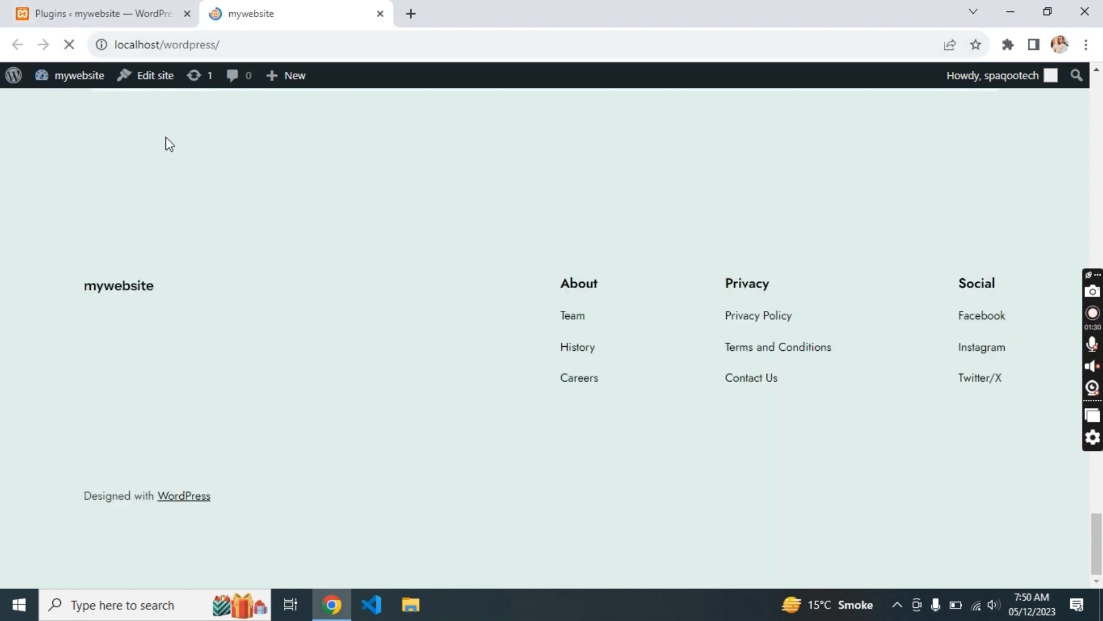
{"action": "scroll", "coordinate": [305, 241], "scroll_direction": "up", "scroll_amount": 15}
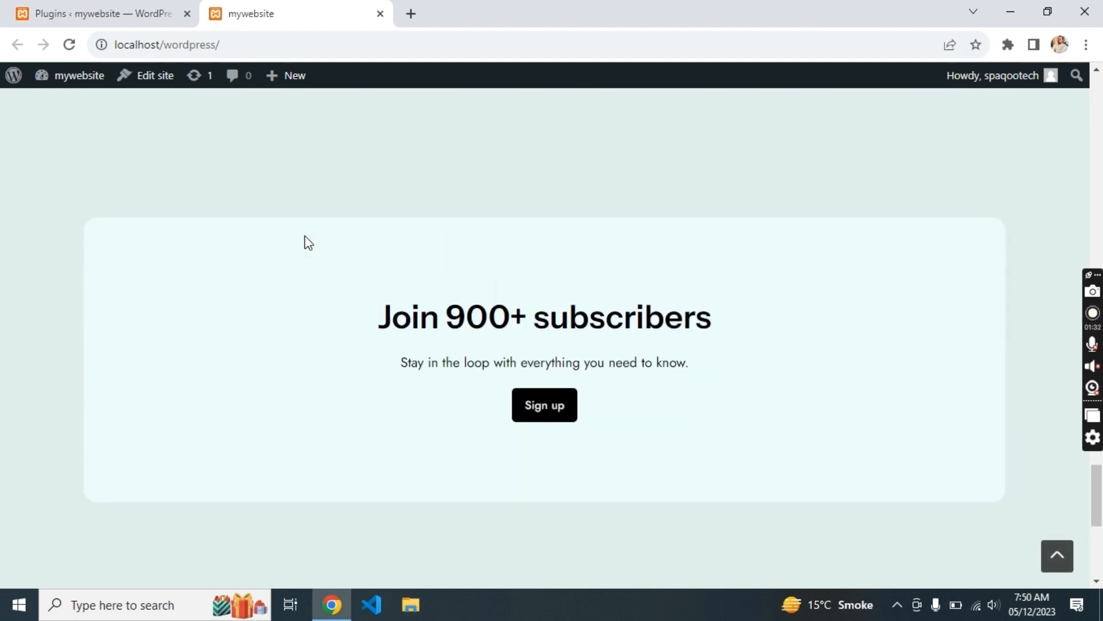
{"action": "scroll", "coordinate": [305, 236], "scroll_direction": "up", "scroll_amount": 10}
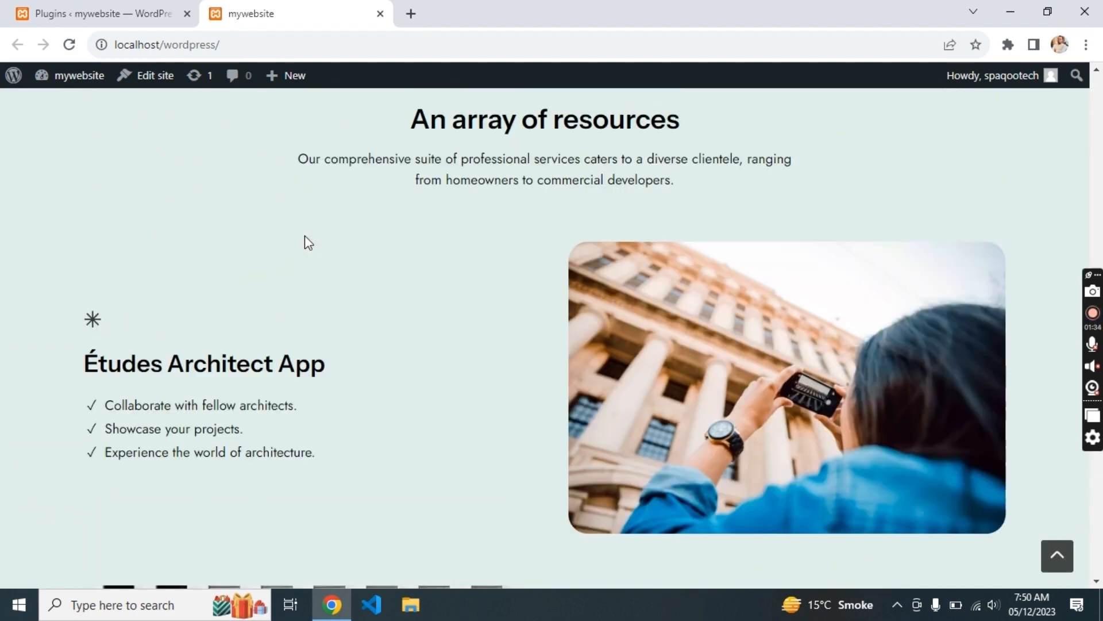
{"action": "scroll", "coordinate": [304, 236], "scroll_direction": "down", "scroll_amount": 15}
{"action": "scroll", "coordinate": [305, 237], "scroll_direction": "down", "scroll_amount": 8}
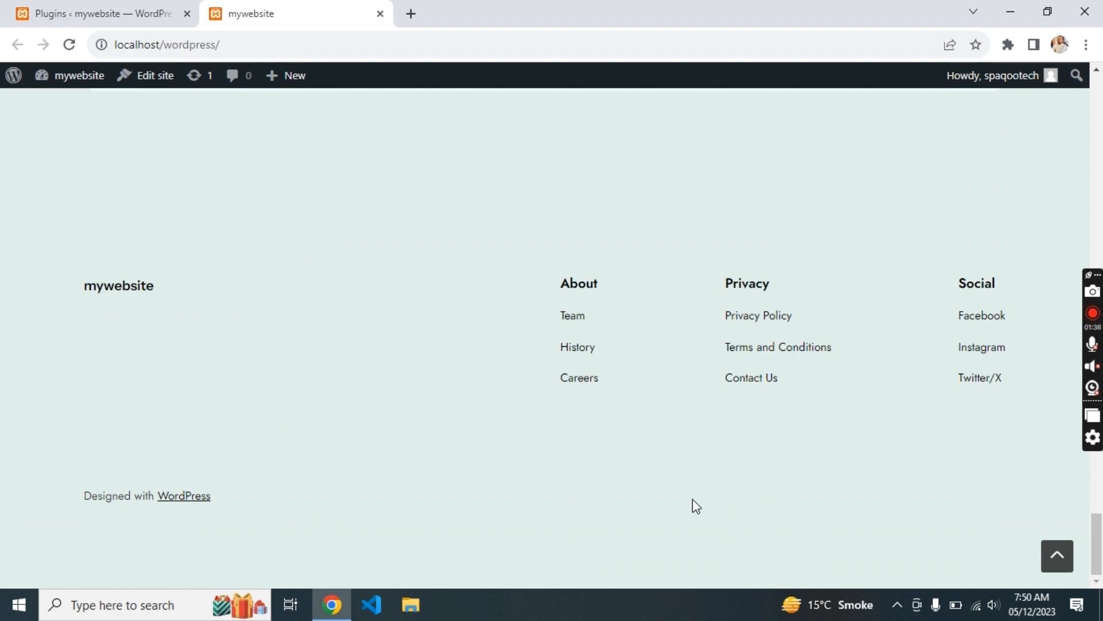
- Use the bottom-right back-to-top arrow twice to return from the footer to the hero
{"action": "left_click", "coordinate": [1057, 556]}
{"action": "scroll", "coordinate": [1061, 557], "scroll_direction": "down", "scroll_amount": 1}
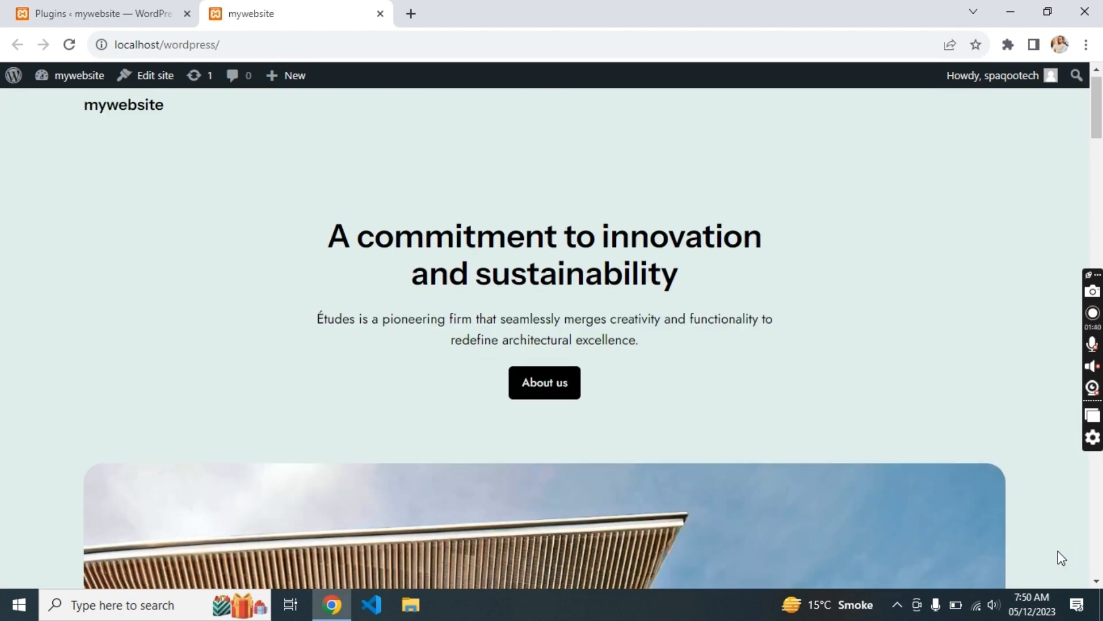
{"action": "scroll", "coordinate": [1061, 558], "scroll_direction": "down", "scroll_amount": 20}
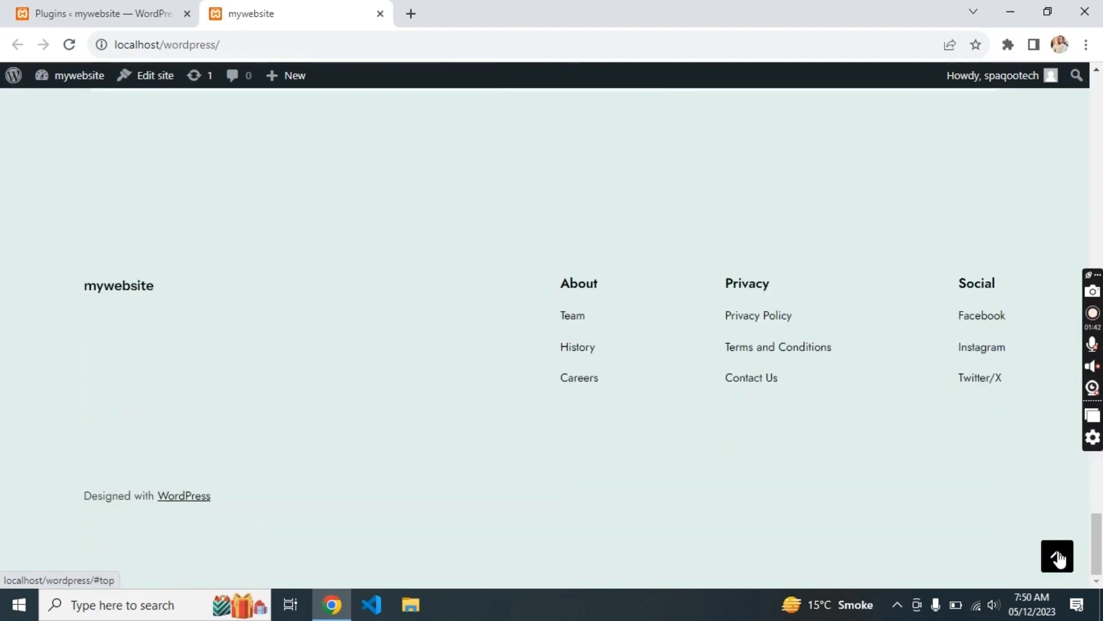
{"action": "left_click", "coordinate": [1057, 556]}
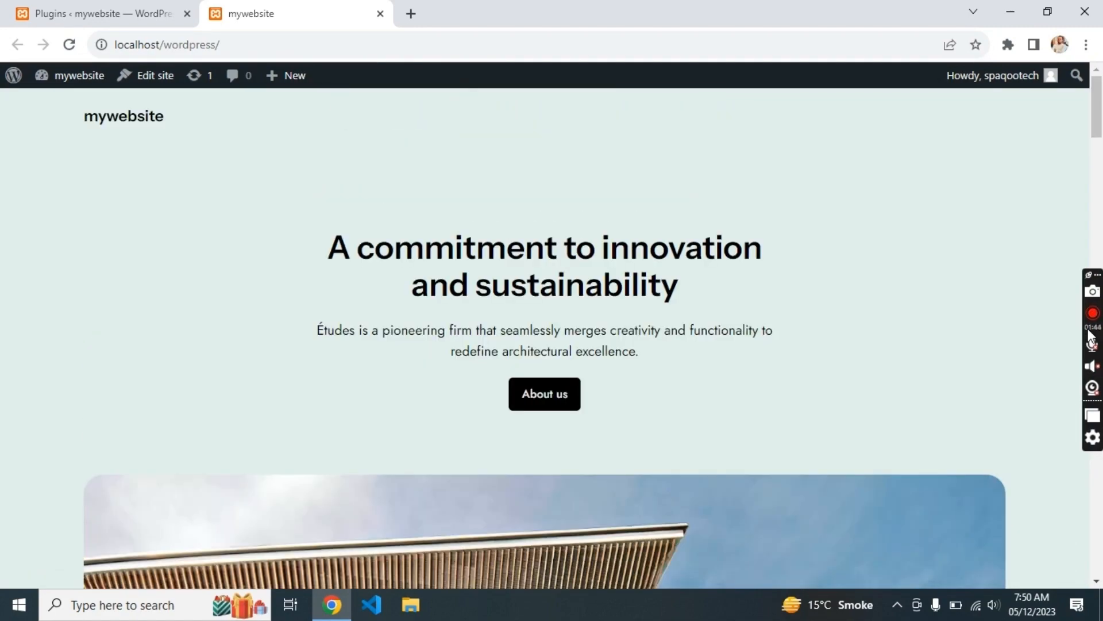
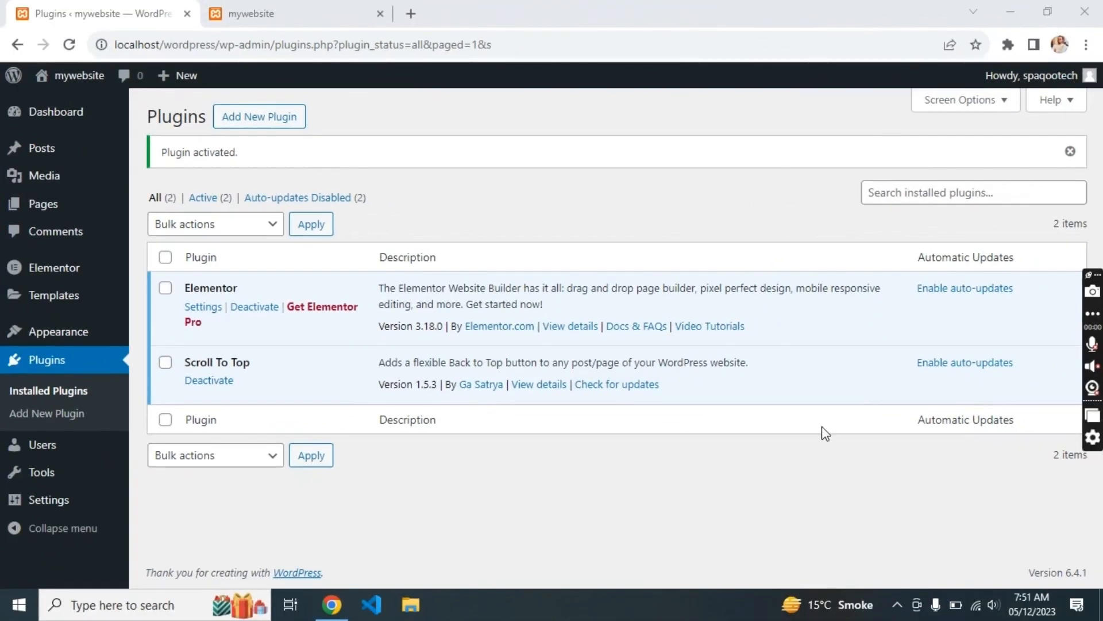
- Install and activate QuadLayers' Click To Chat App plugin from a 'whatsapp' plugin search
{"action": "left_click", "coordinate": [277, 130]}
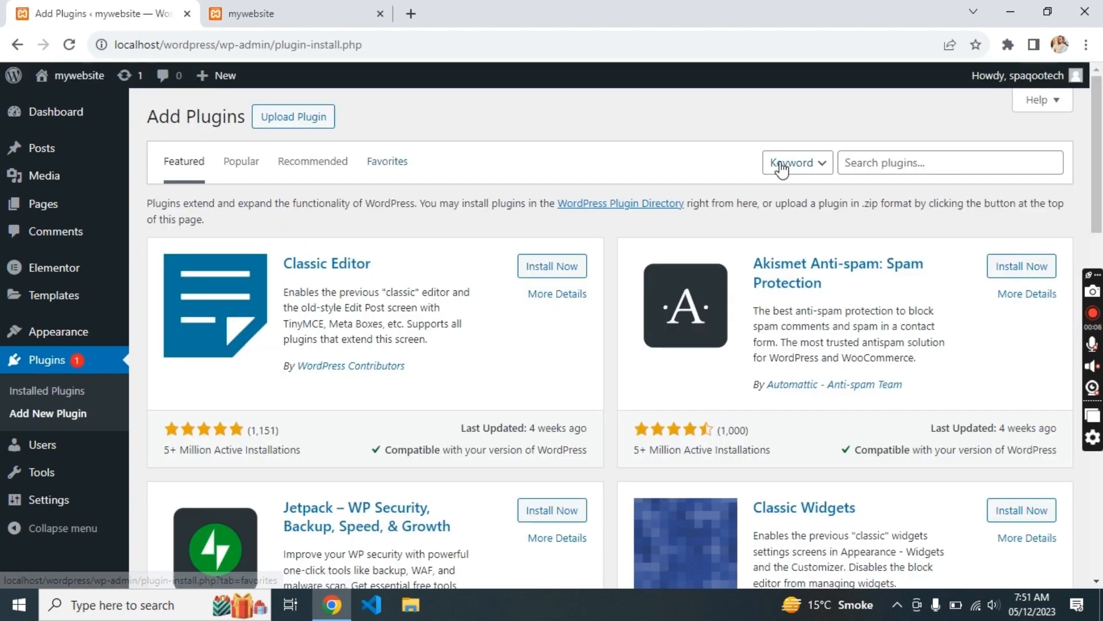
{"action": "left_click", "coordinate": [870, 167]}
{"action": "type", "text": "whatsapp"}
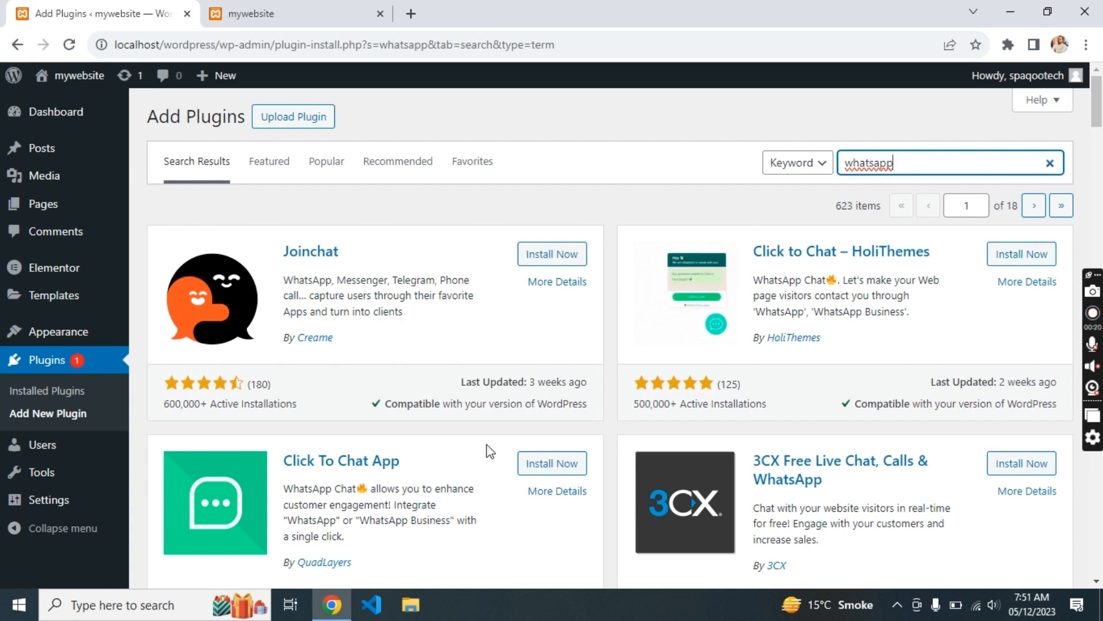
{"action": "left_click", "coordinate": [542, 465]}
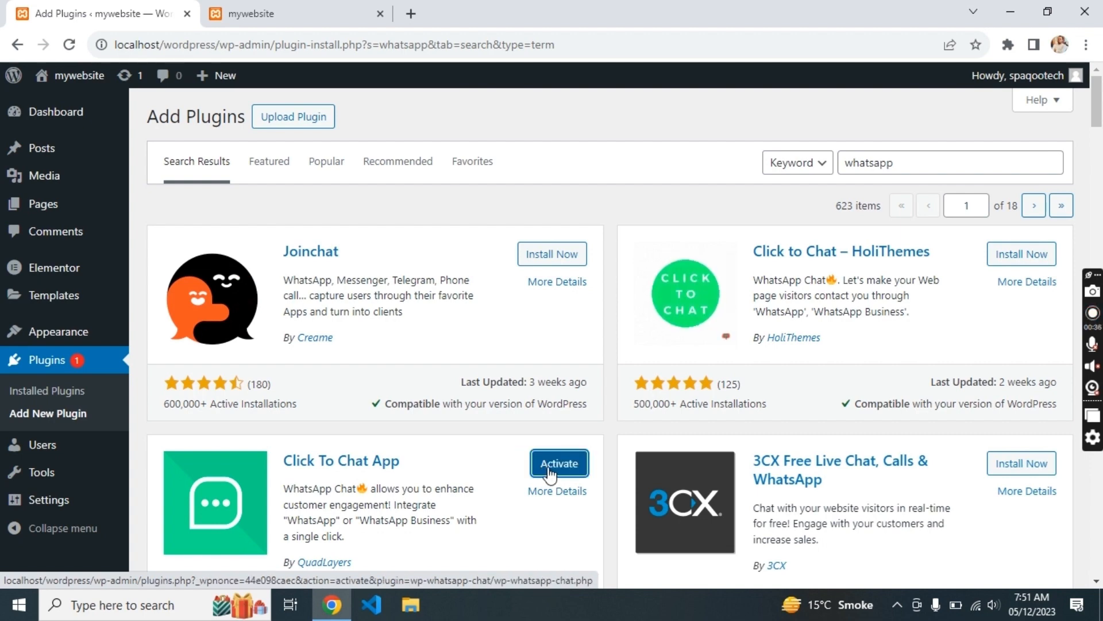
{"action": "left_click", "coordinate": [548, 473]}
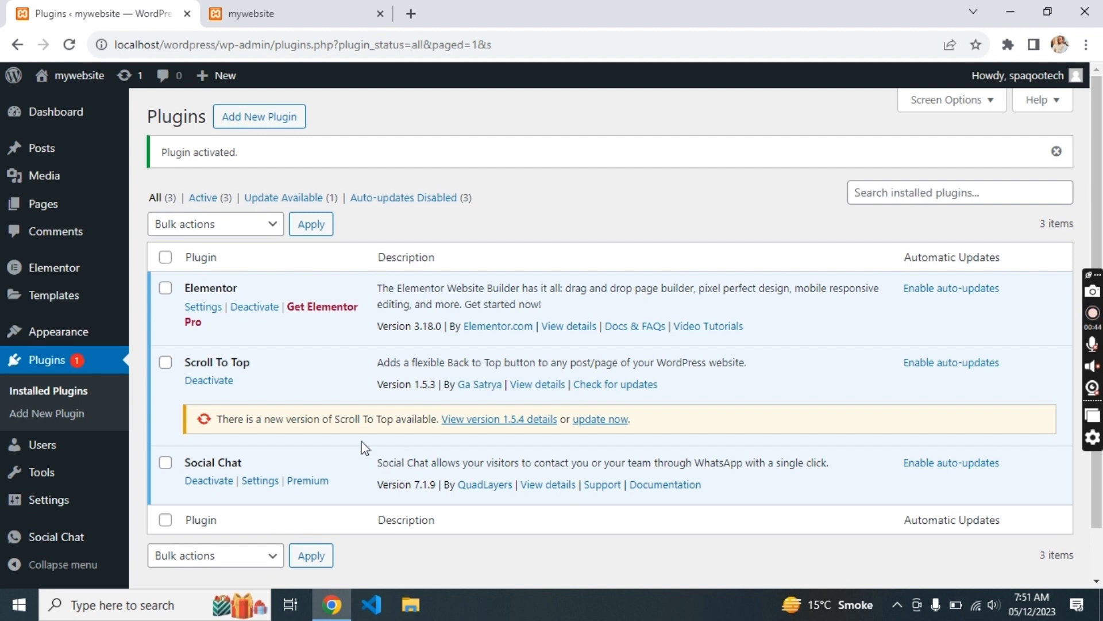
- Test the 'How can I help you?' WhatsApp button on the reloaded live site, then return to Social Chat admin
{"action": "left_click", "coordinate": [259, 488]}
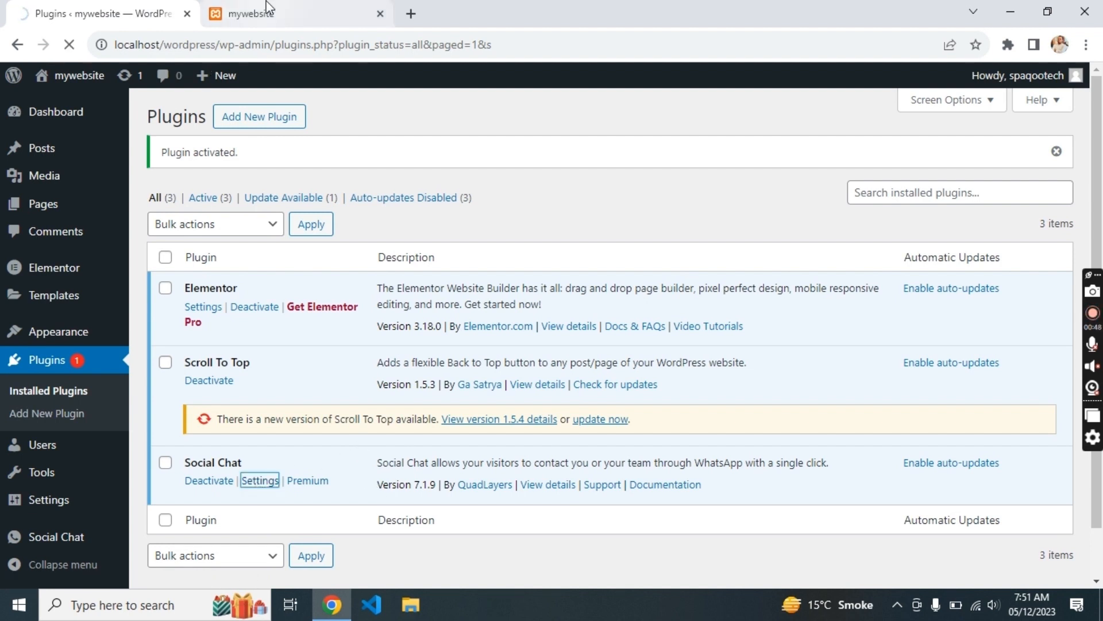
{"action": "left_click", "coordinate": [267, 10]}
{"action": "key", "text": "F5"}
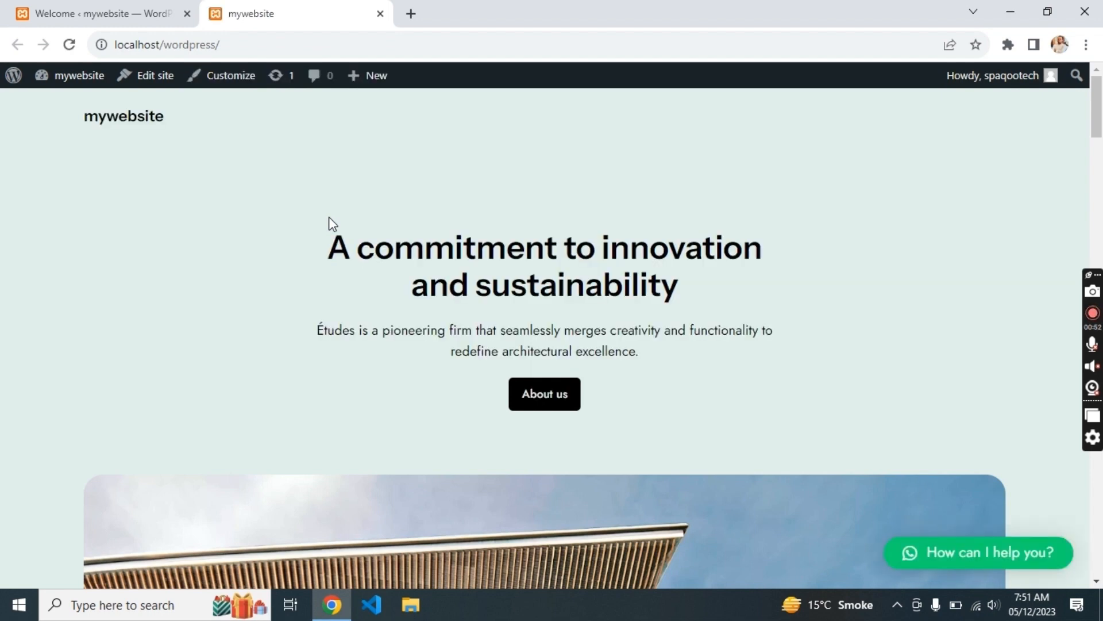
{"action": "left_click", "coordinate": [947, 549]}
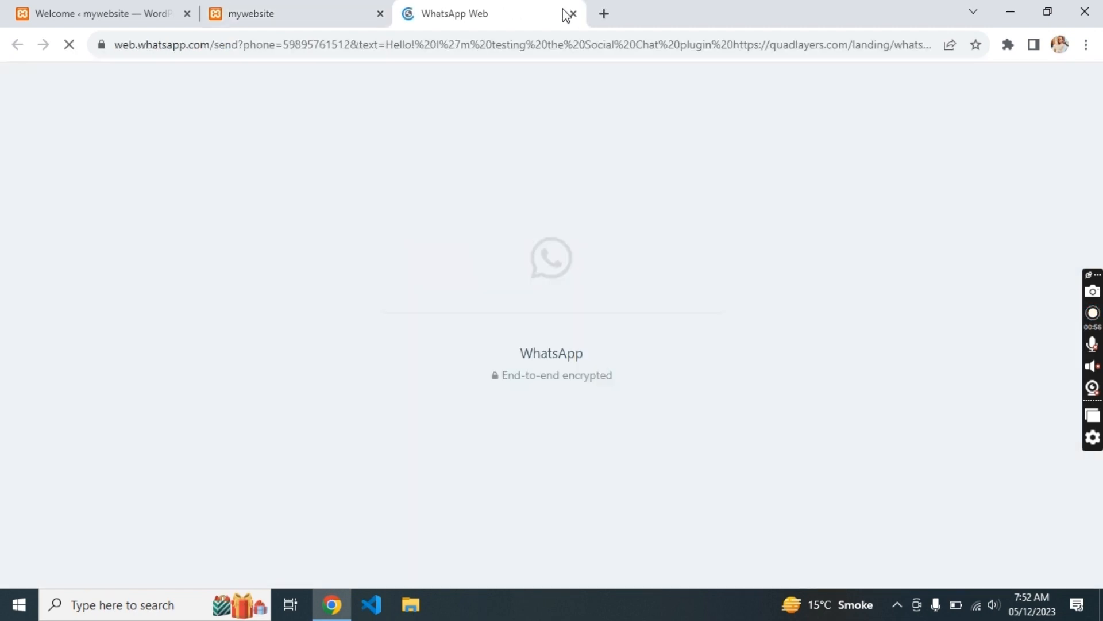
{"action": "left_click", "coordinate": [573, 14]}
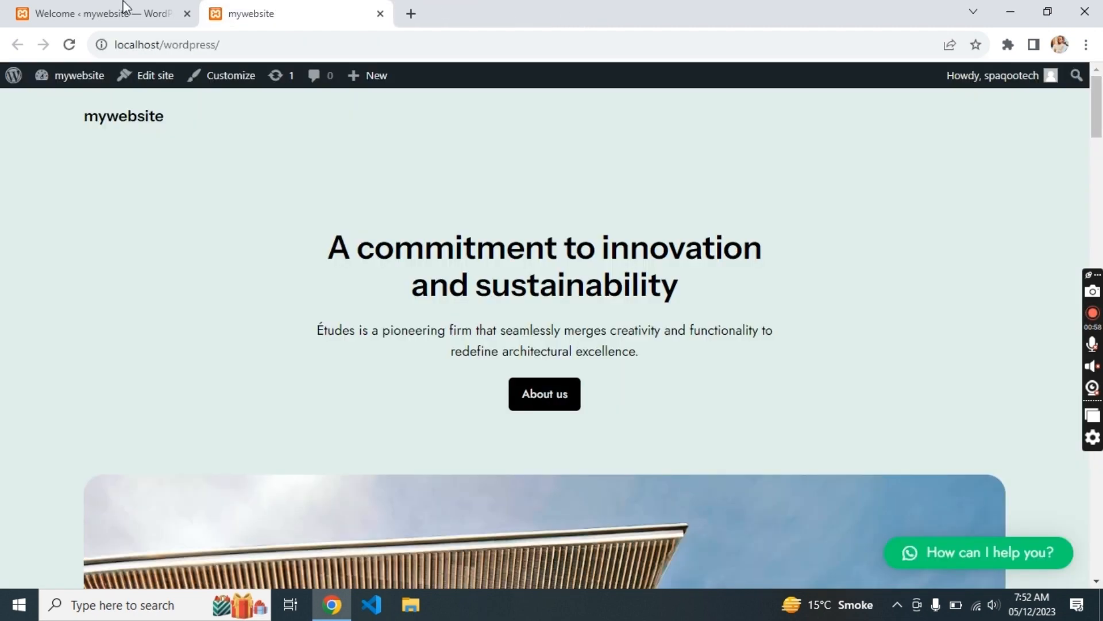
{"action": "left_click", "coordinate": [122, 8]}
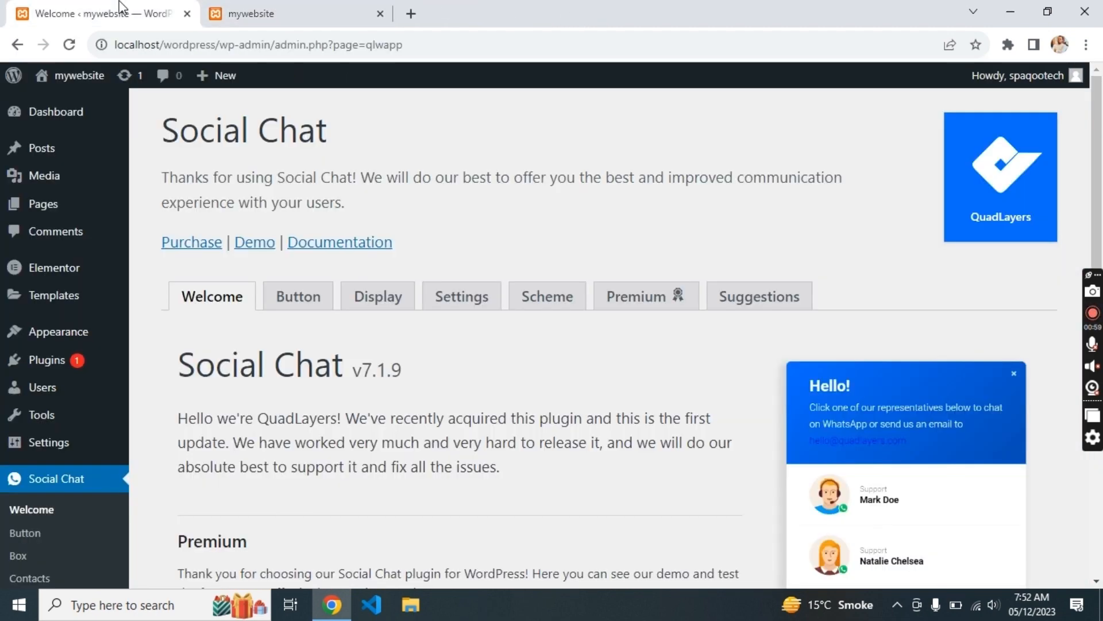
- Change the Social Chat button layout to Bubble
{"action": "left_click", "coordinate": [318, 302]}
{"action": "scroll", "coordinate": [361, 411], "scroll_direction": "down", "scroll_amount": 1}
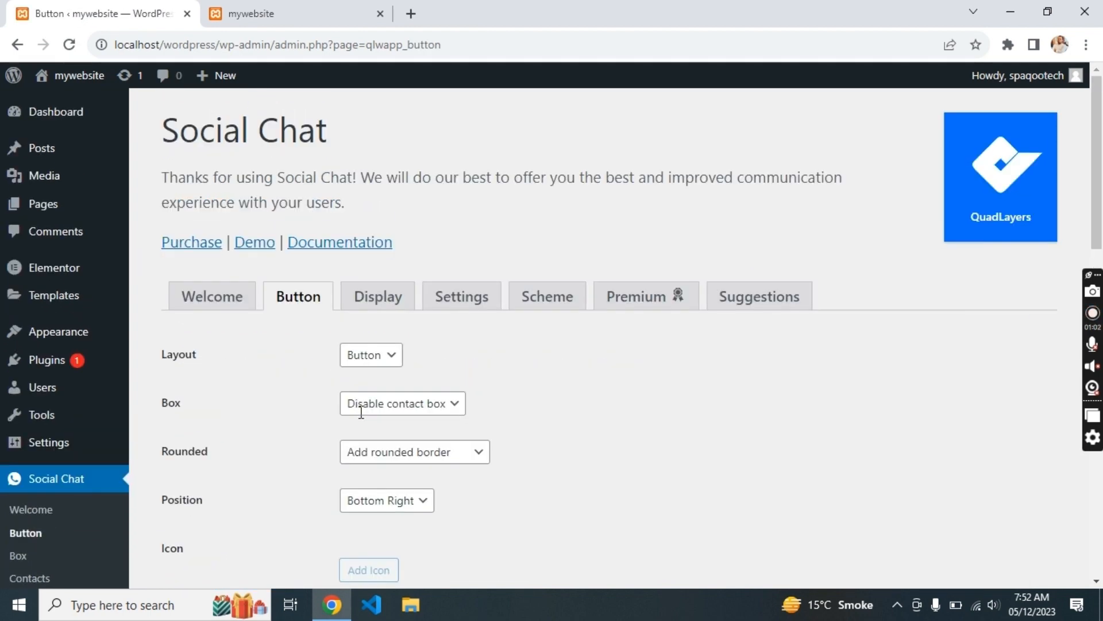
{"action": "scroll", "coordinate": [361, 412], "scroll_direction": "down", "scroll_amount": 1}
{"action": "scroll", "coordinate": [361, 412], "scroll_direction": "down", "scroll_amount": 2}
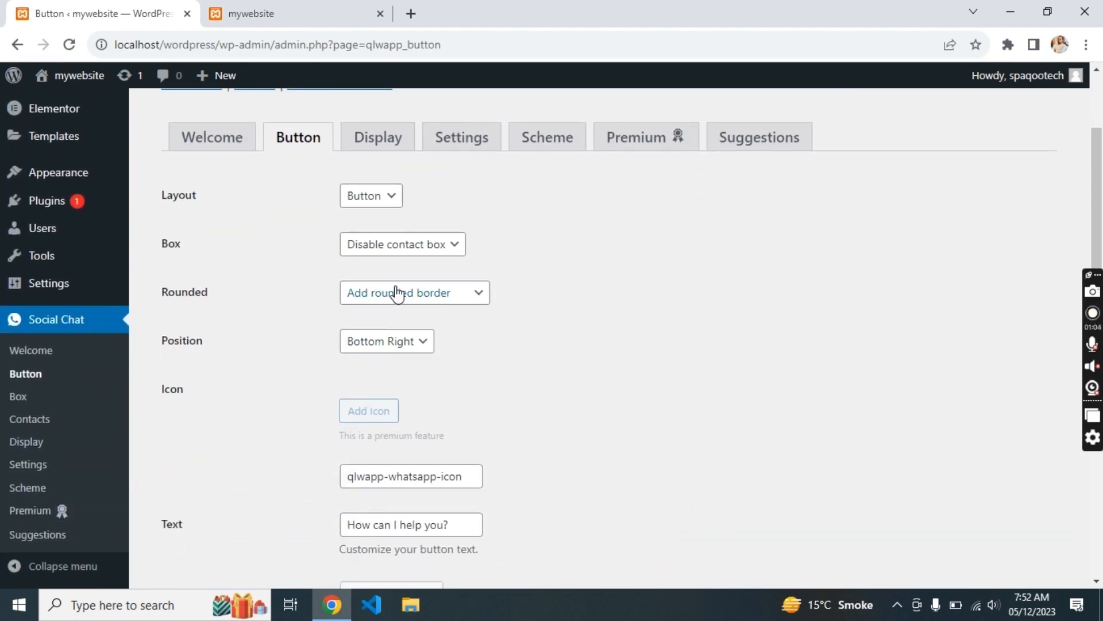
{"action": "triple_click", "coordinate": [408, 536]}
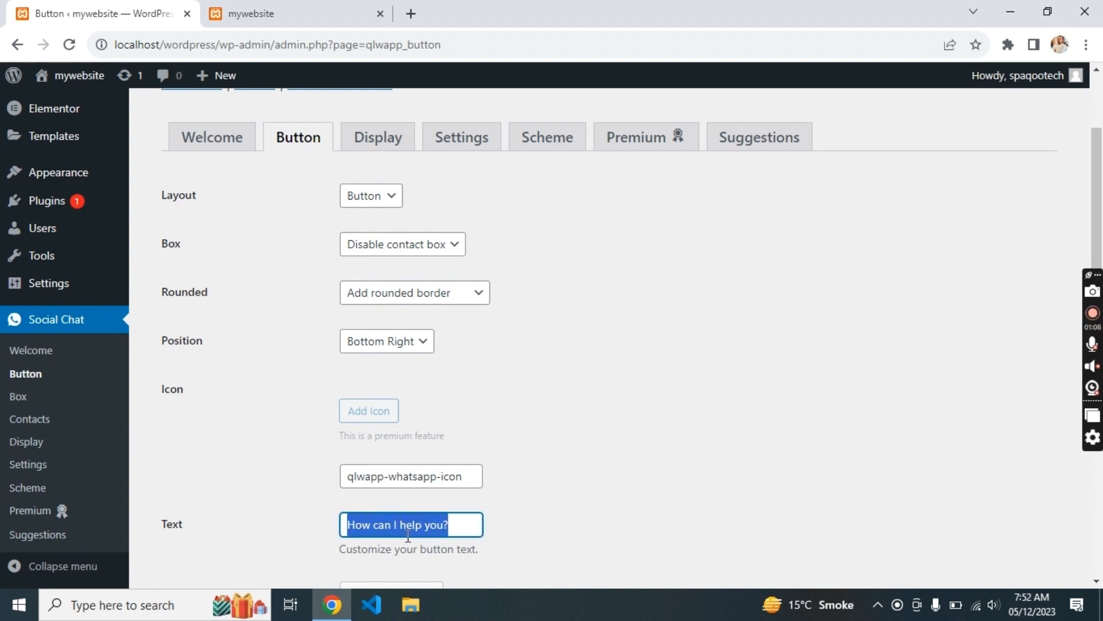
{"action": "left_click", "coordinate": [408, 536]}
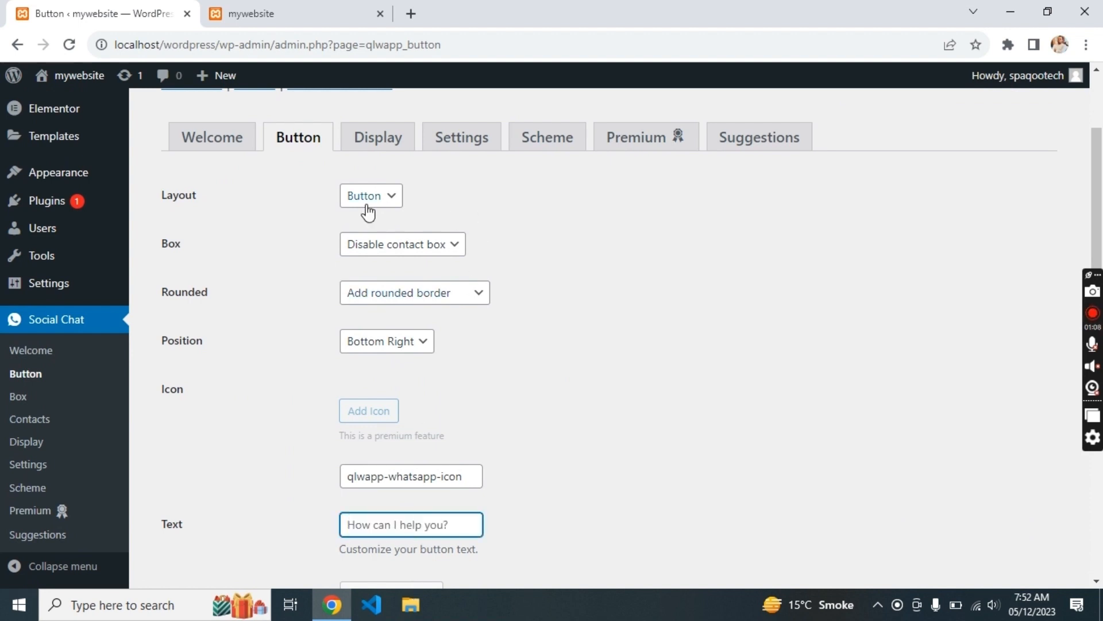
{"action": "left_click", "coordinate": [362, 203]}
{"action": "left_click", "coordinate": [359, 232]}
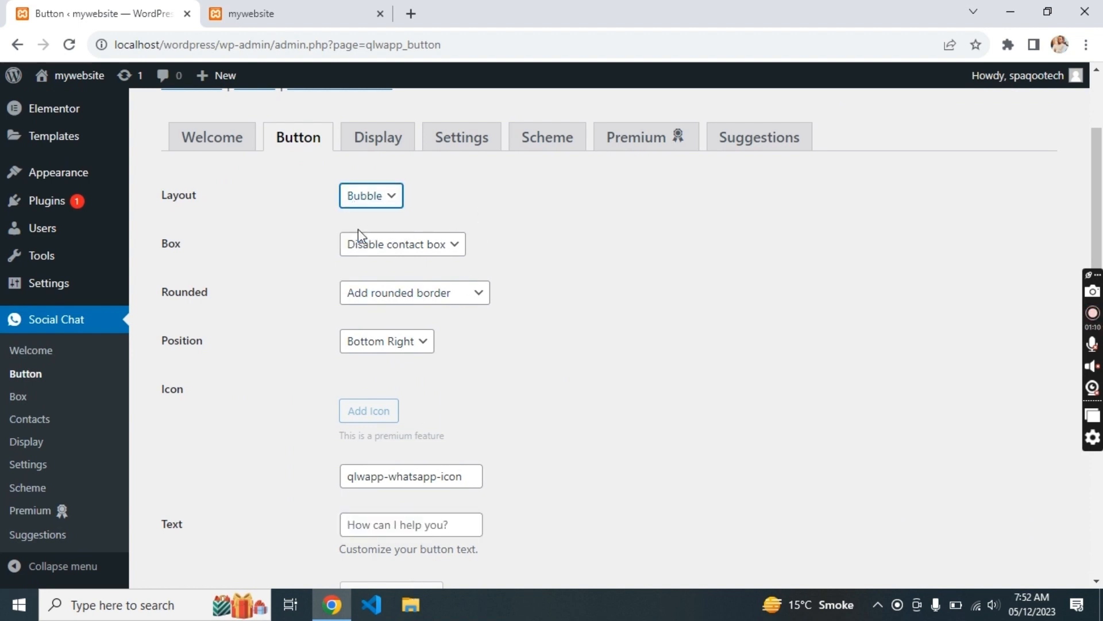
- Replace the button's phone number with a WhatsApp number and save
{"action": "scroll", "coordinate": [482, 355], "scroll_direction": "down", "scroll_amount": 3}
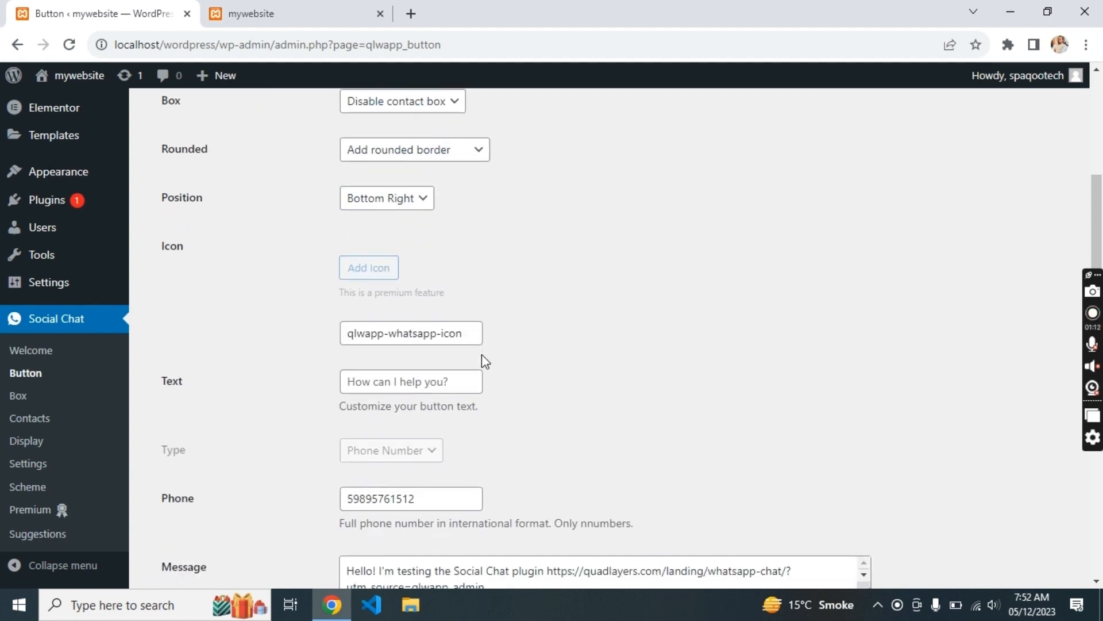
{"action": "scroll", "coordinate": [482, 354], "scroll_direction": "up", "scroll_amount": 5}
{"action": "scroll", "coordinate": [482, 354], "scroll_direction": "down", "scroll_amount": 6}
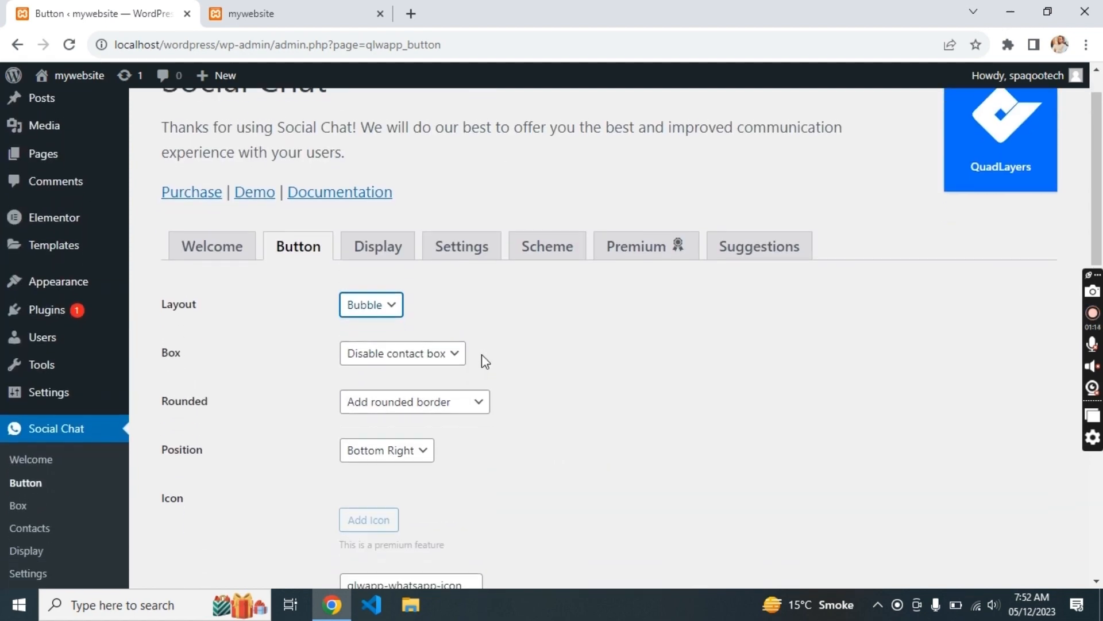
{"action": "scroll", "coordinate": [482, 360], "scroll_direction": "down", "scroll_amount": 5}
{"action": "scroll", "coordinate": [482, 360], "scroll_direction": "up", "scroll_amount": 4}
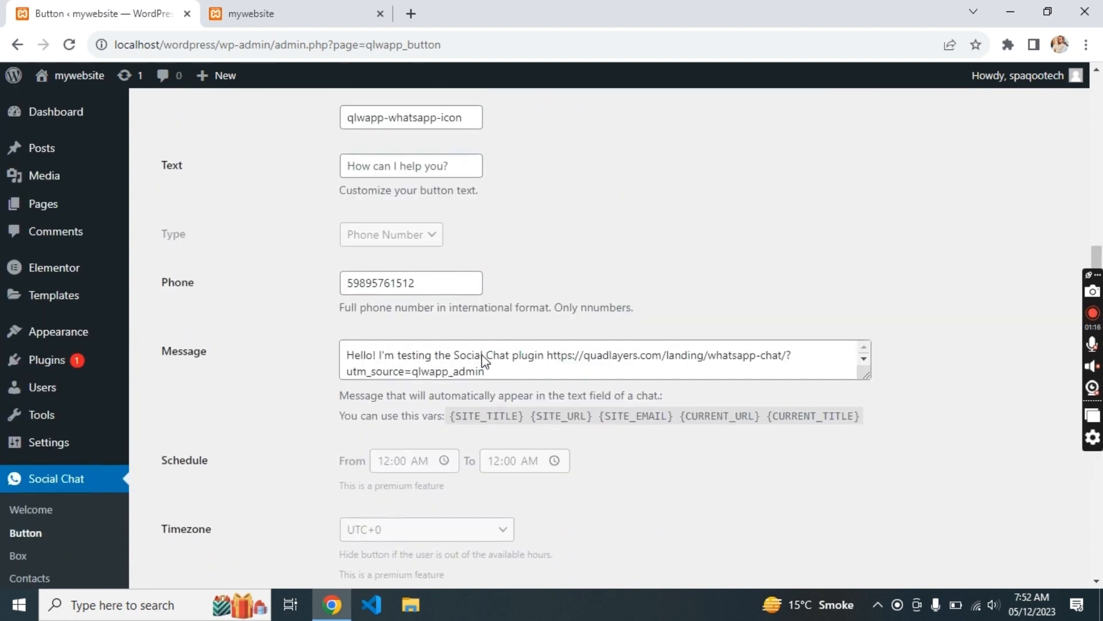
{"action": "scroll", "coordinate": [483, 361], "scroll_direction": "down", "scroll_amount": 1}
{"action": "double_click", "coordinate": [400, 311]}
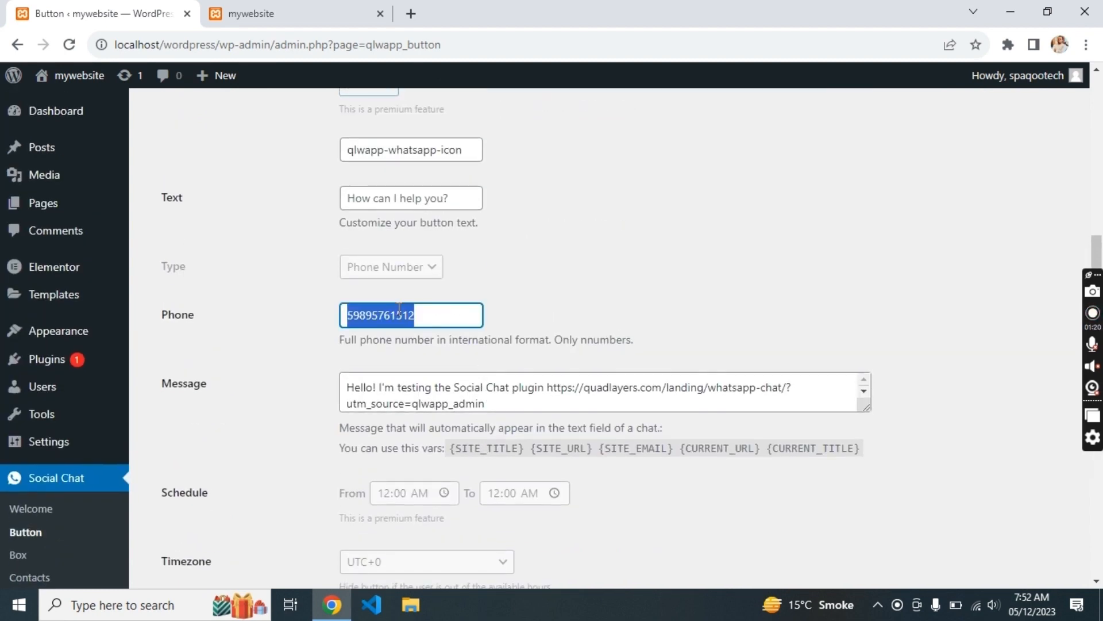
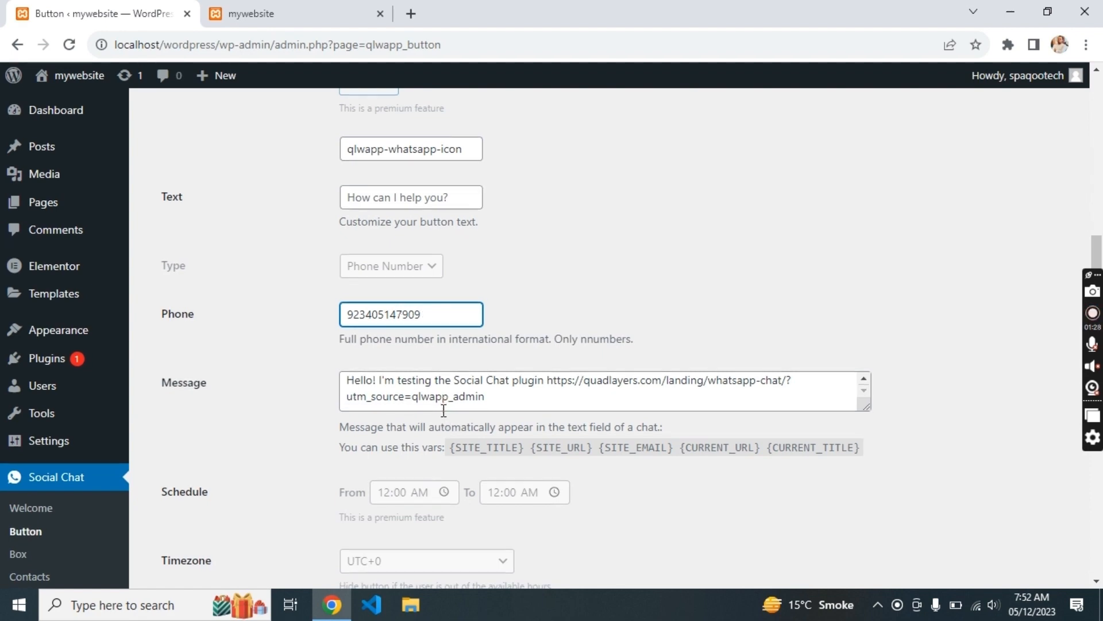
{"action": "scroll", "coordinate": [448, 397], "scroll_direction": "down", "scroll_amount": 8}
{"action": "left_click", "coordinate": [185, 505]}
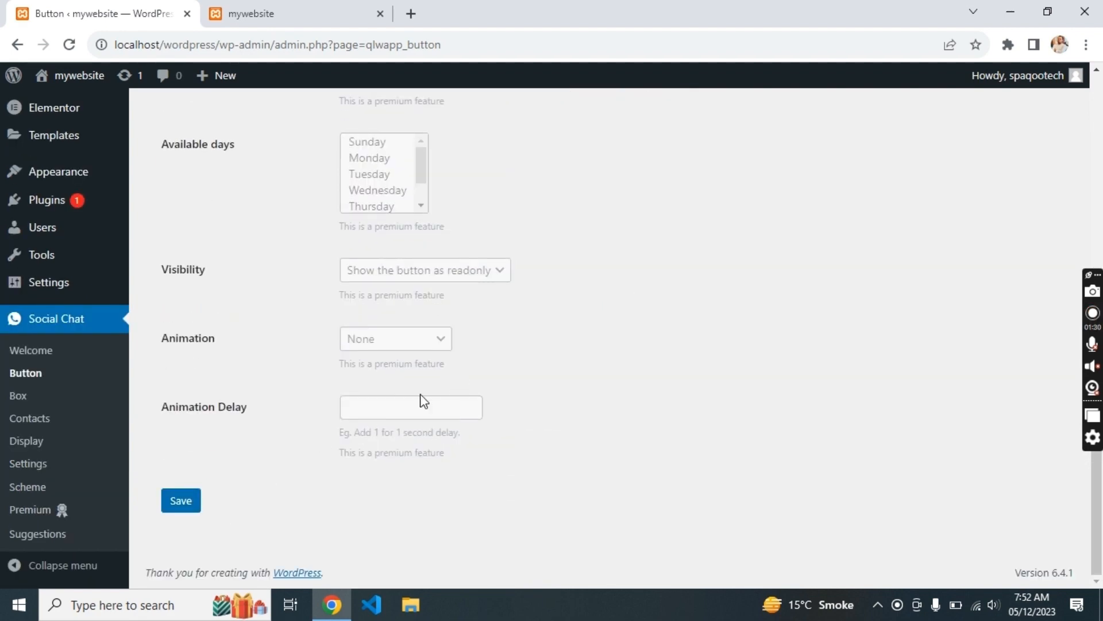
- Delete the phone number again and save the Social Chat button settings
{"action": "double_click", "coordinate": [421, 290]}
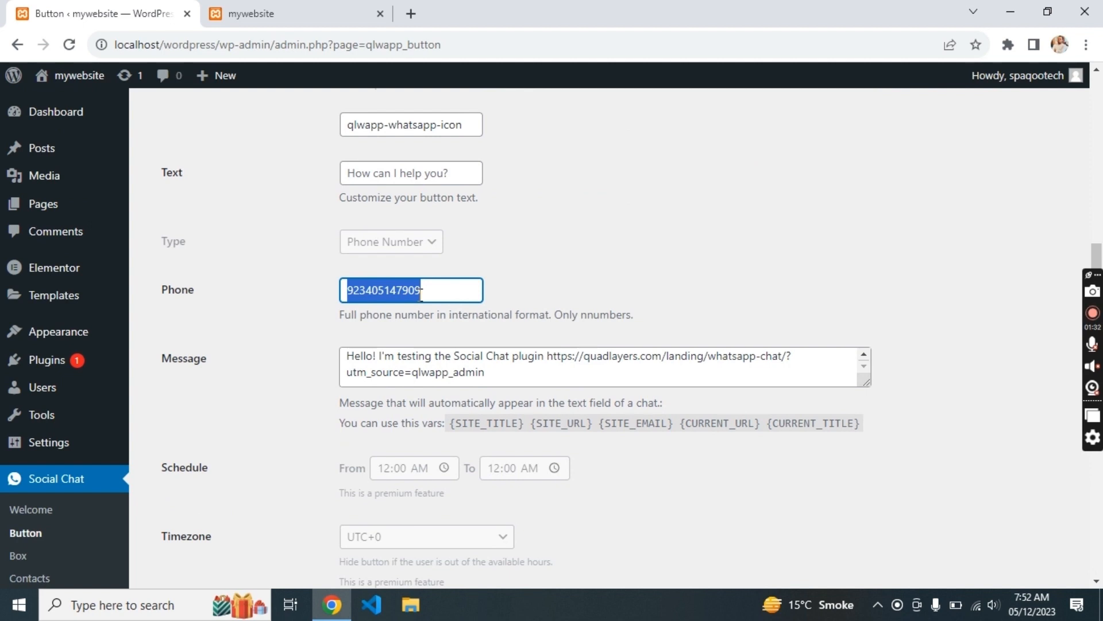
{"action": "key", "text": "BackSpace"}
{"action": "scroll", "coordinate": [283, 309], "scroll_direction": "down", "scroll_amount": 8}
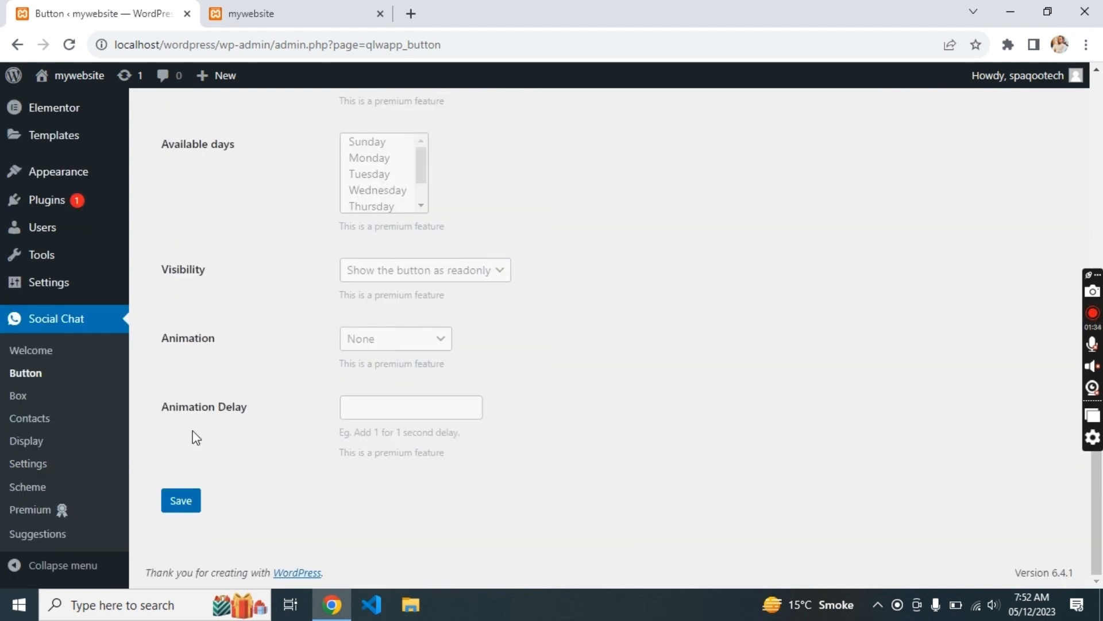
{"action": "left_click", "coordinate": [181, 500]}
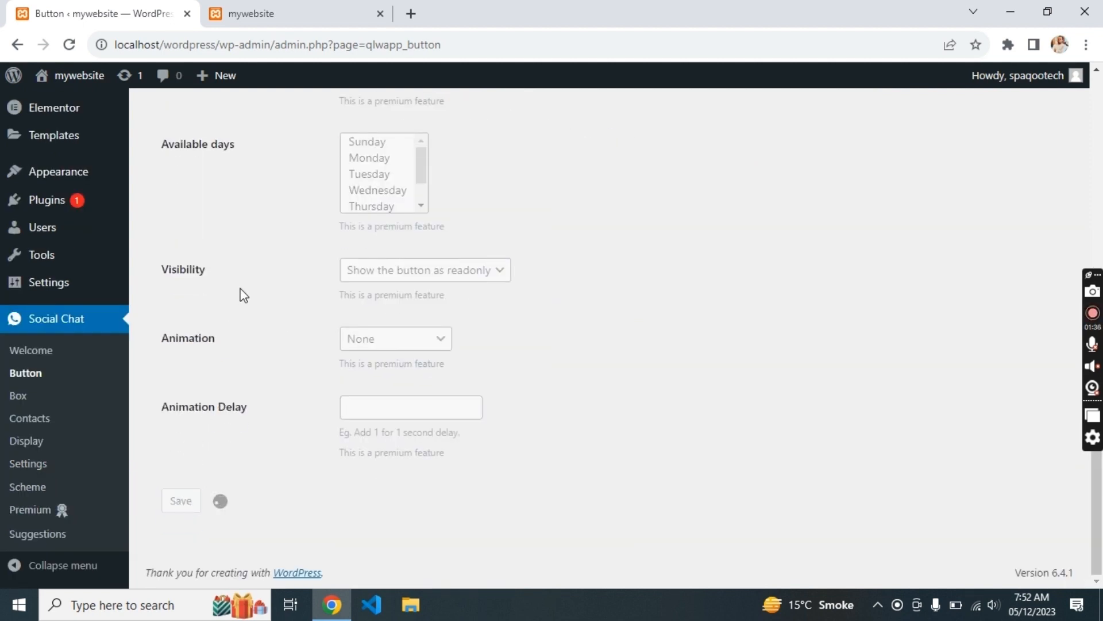
{"action": "left_click", "coordinate": [320, 13]}
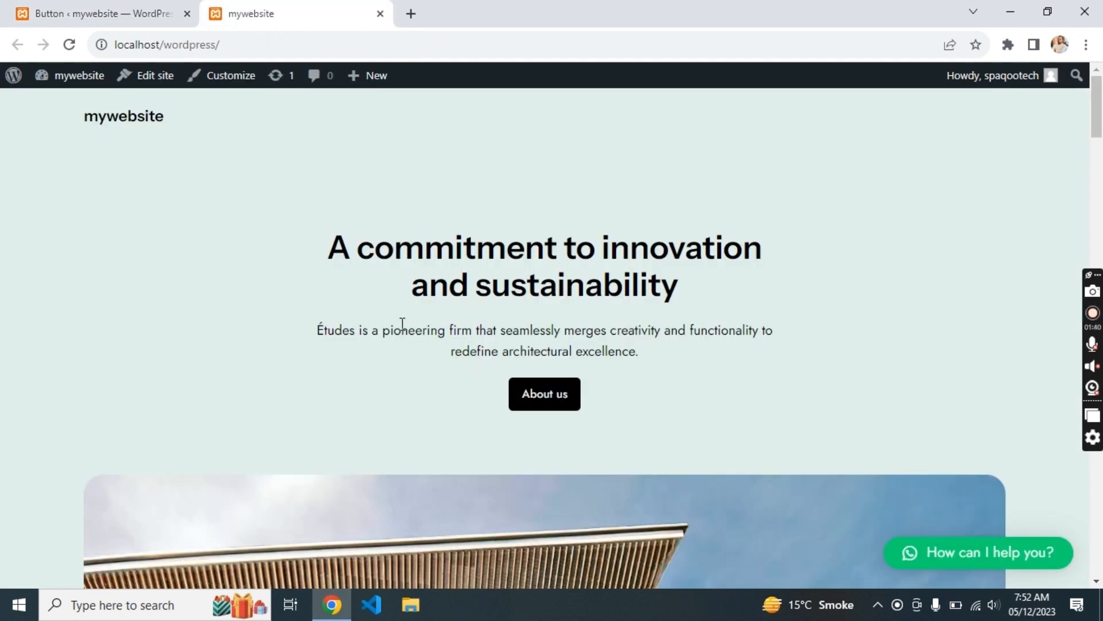
- Reload the live site and test the round WhatsApp chat bubble, then return to the admin tab
{"action": "key", "text": "F5"}
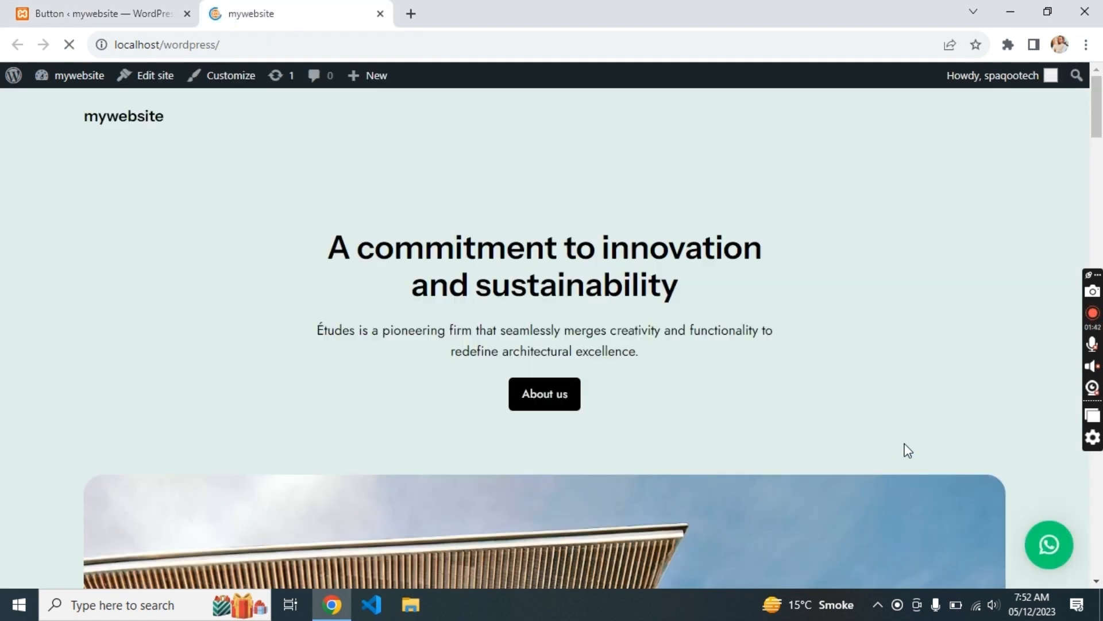
{"action": "left_click", "coordinate": [1049, 546]}
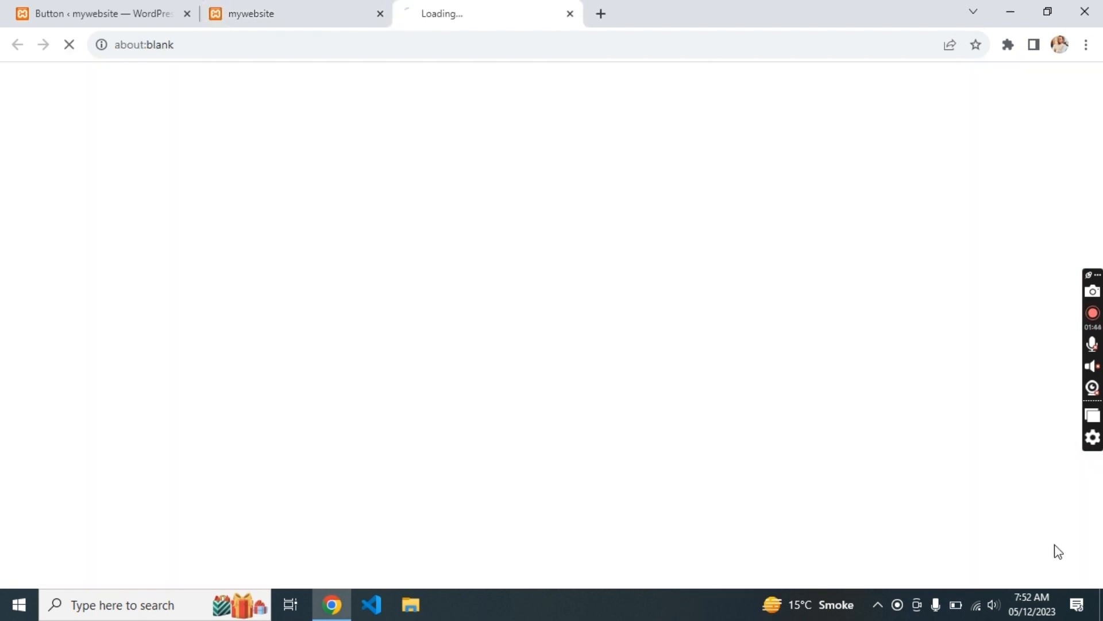
{"action": "left_click", "coordinate": [574, 11]}
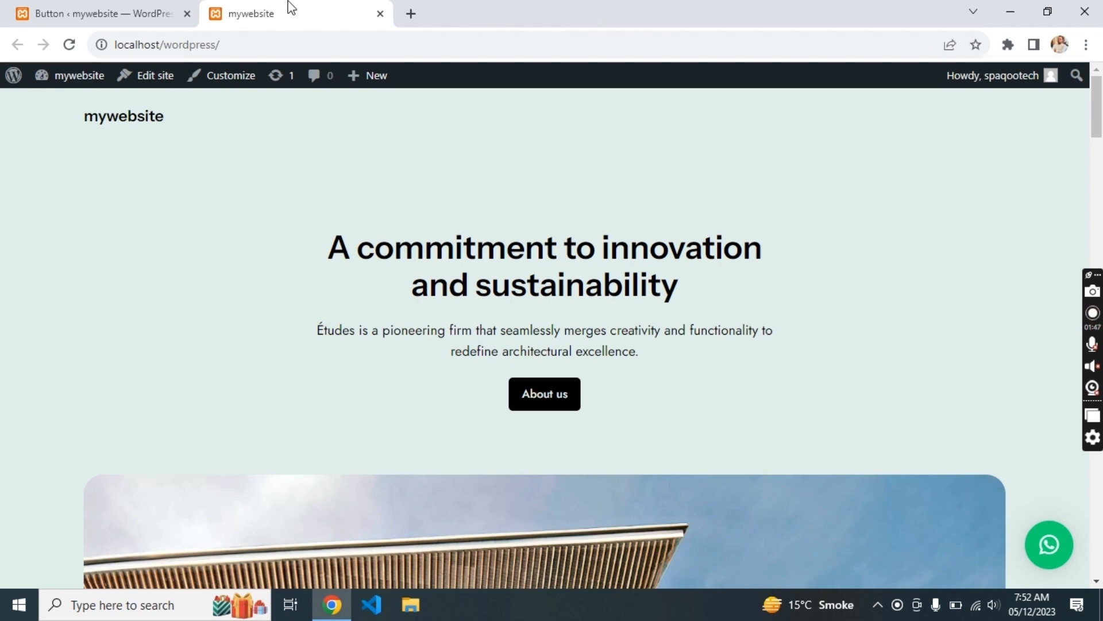
{"action": "left_click", "coordinate": [140, 8]}
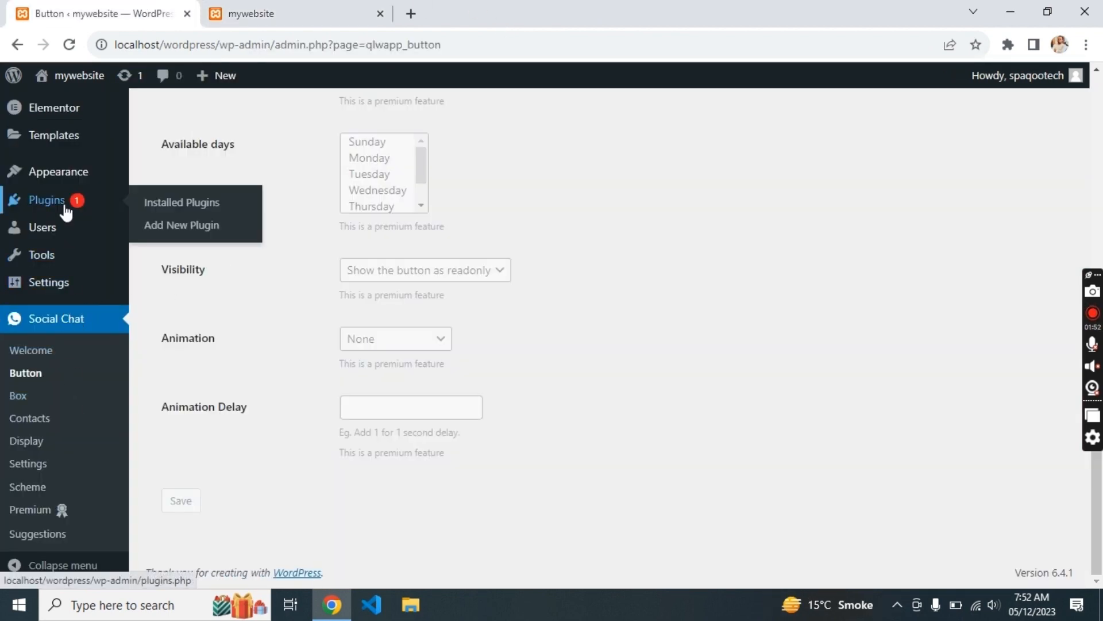
- Open the installed plugins page, scroll through the live front page, then return to the About page
{"action": "left_click", "coordinate": [67, 214]}
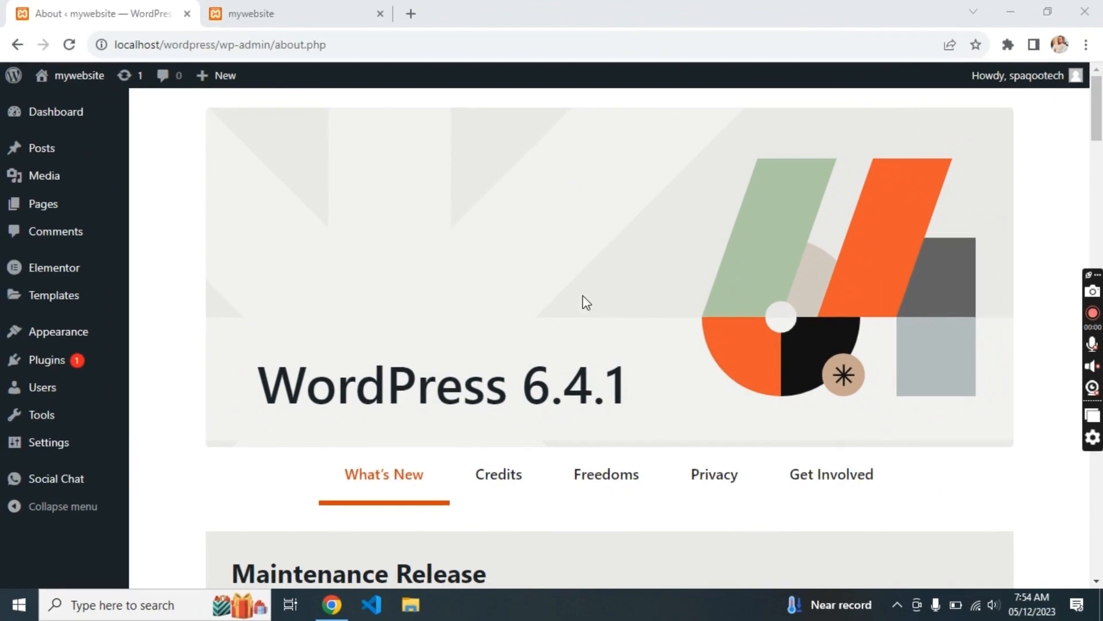
{"action": "left_click", "coordinate": [327, 10]}
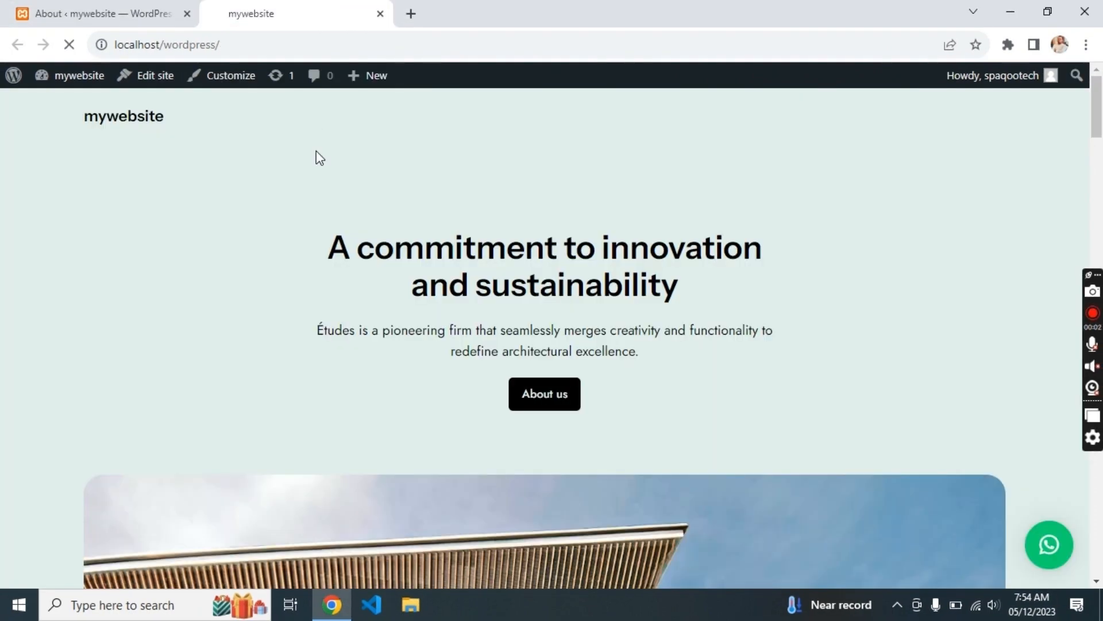
{"action": "scroll", "coordinate": [292, 229], "scroll_direction": "down", "scroll_amount": 20}
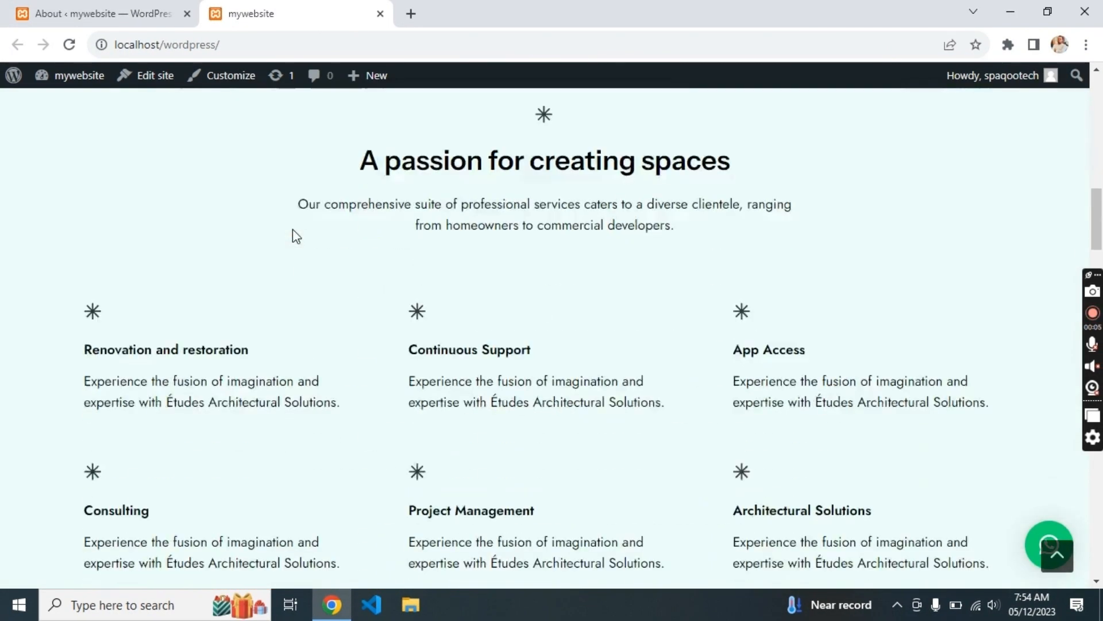
{"action": "scroll", "coordinate": [291, 228], "scroll_direction": "down", "scroll_amount": 5}
{"action": "scroll", "coordinate": [292, 229], "scroll_direction": "up", "scroll_amount": 15}
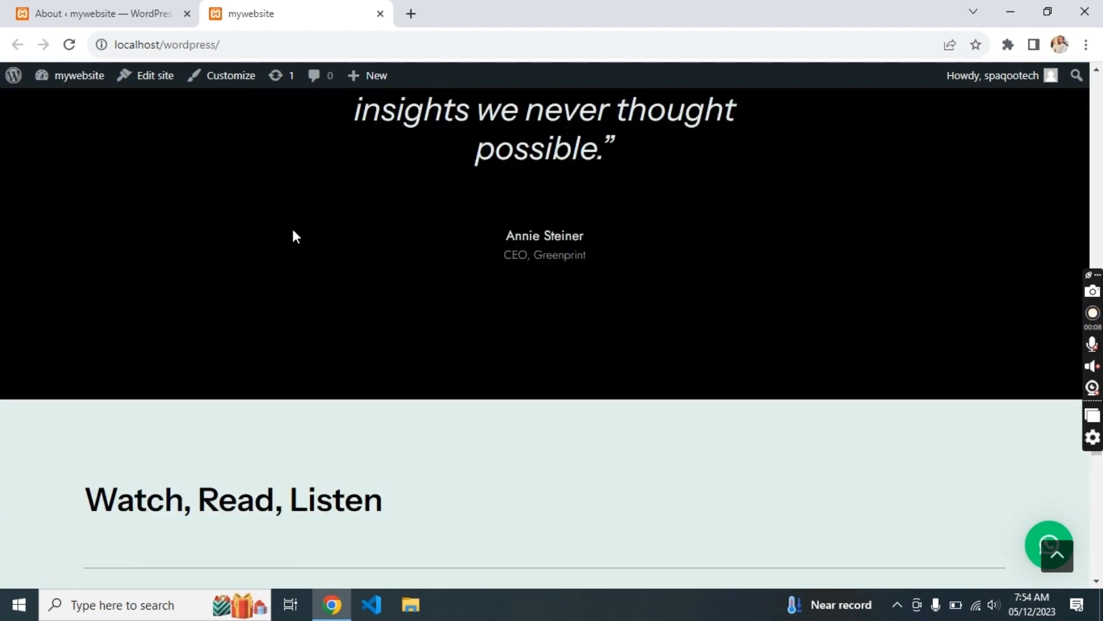
{"action": "scroll", "coordinate": [291, 229], "scroll_direction": "up", "scroll_amount": 10}
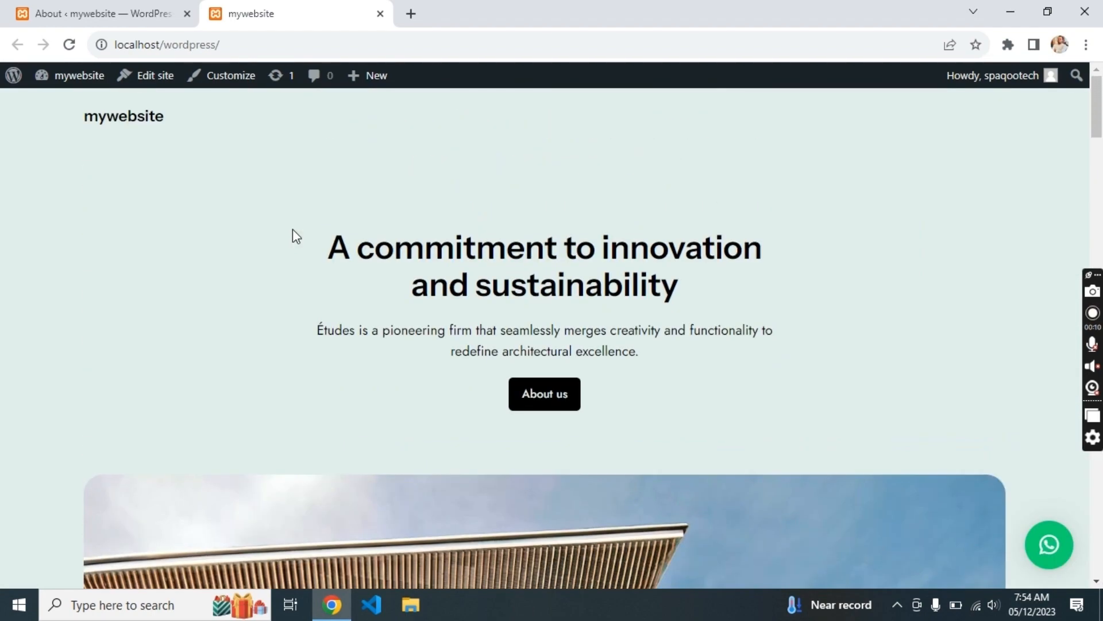
{"action": "left_click", "coordinate": [93, 12]}
- Install and activate the Astra theme from an 'astra' theme search
{"action": "mouse_move", "coordinate": [68, 290]}
{"action": "mouse_move", "coordinate": [61, 342]}
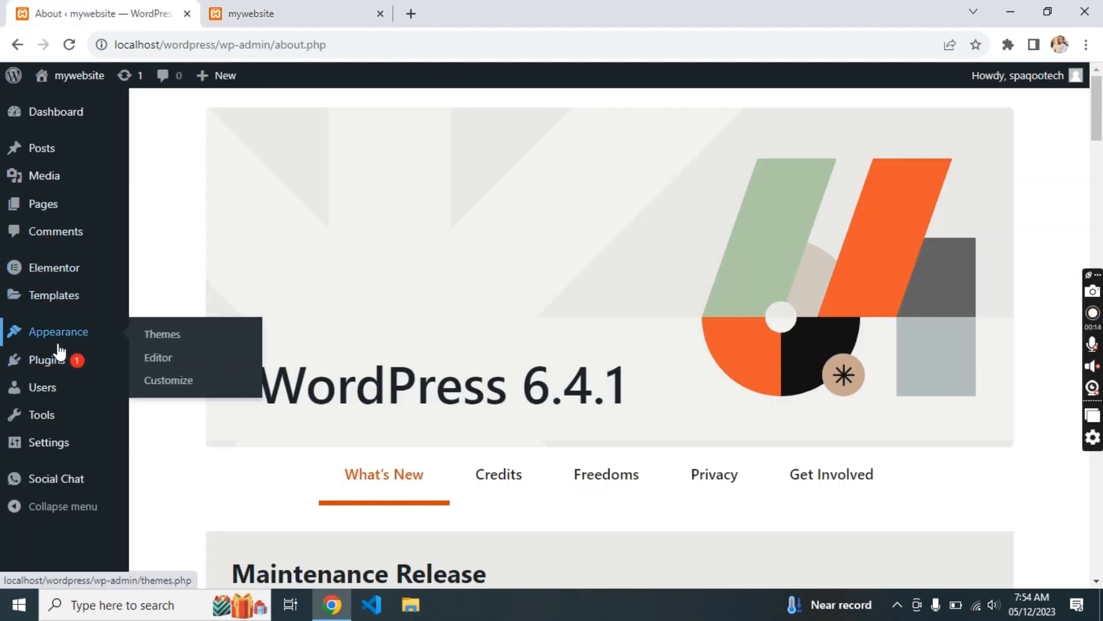
{"action": "left_click", "coordinate": [152, 339]}
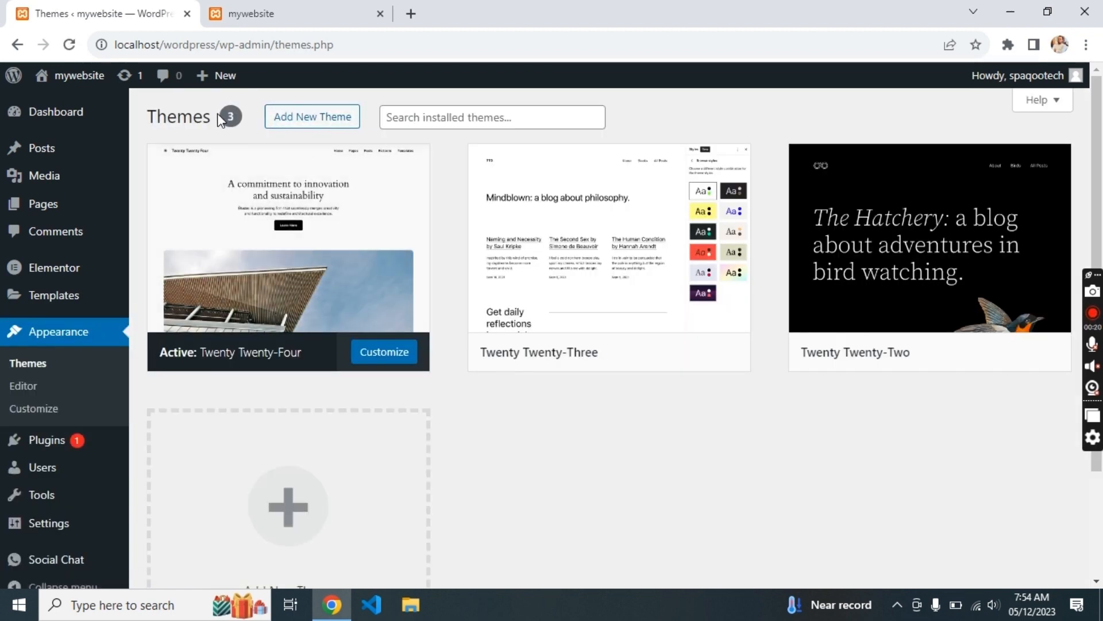
{"action": "left_click", "coordinate": [301, 120]}
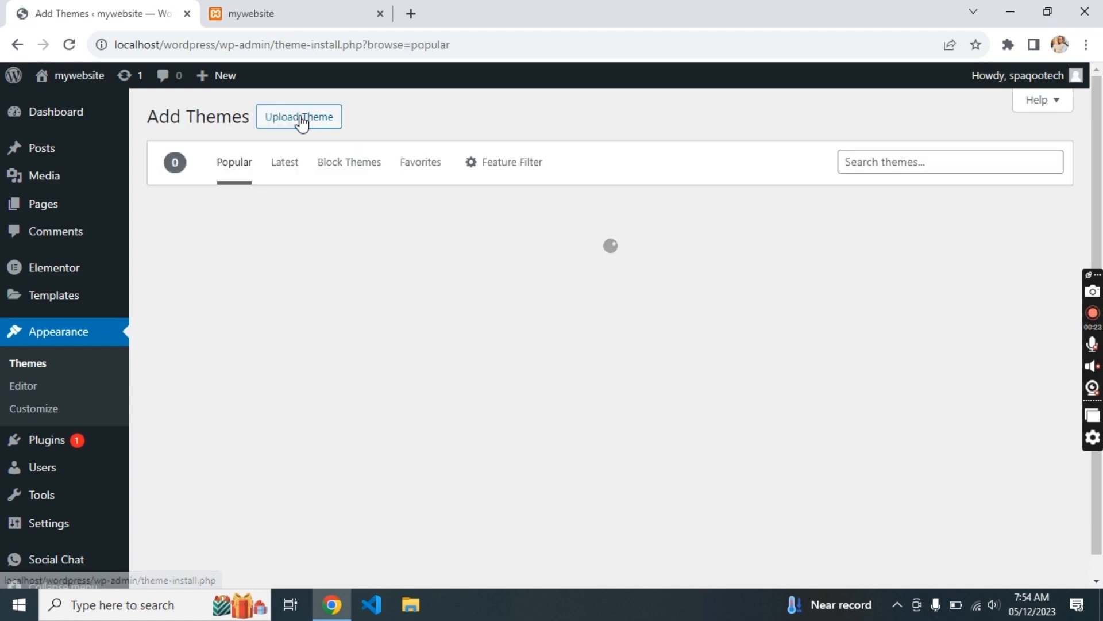
{"action": "left_click", "coordinate": [870, 156]}
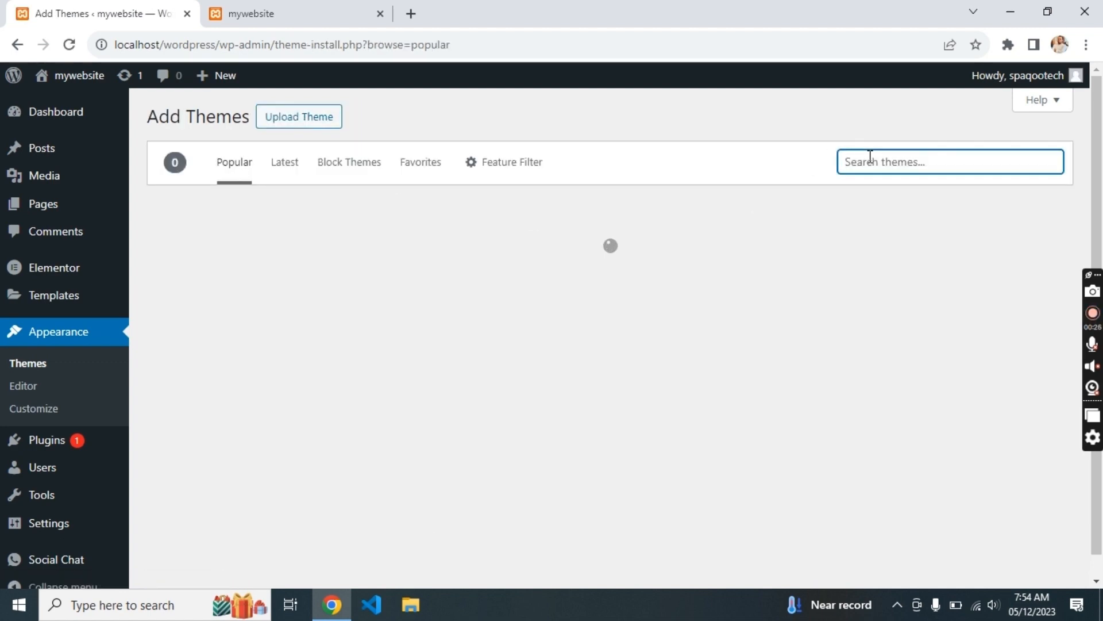
{"action": "type", "text": "astra"}
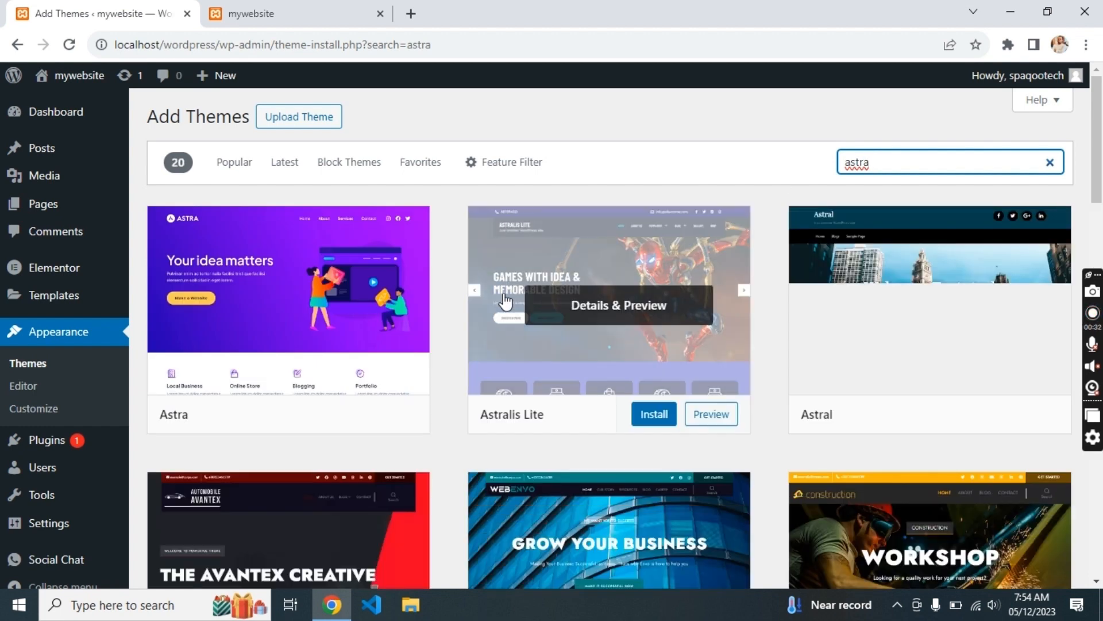
{"action": "mouse_move", "coordinate": [415, 333]}
{"action": "left_click", "coordinate": [331, 415]}
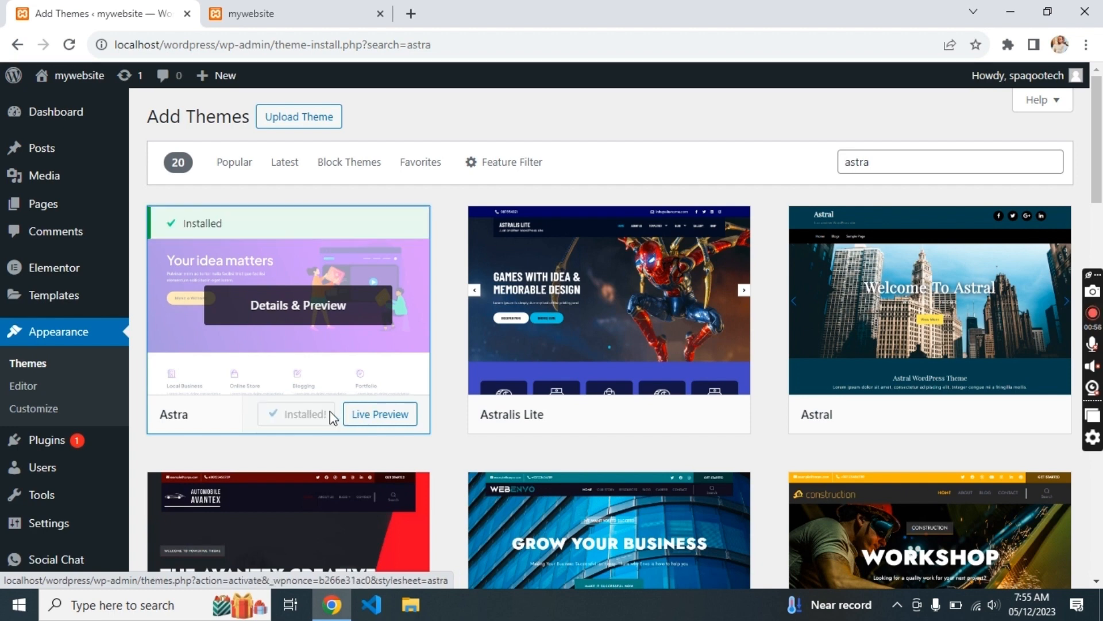
{"action": "left_click", "coordinate": [298, 426]}
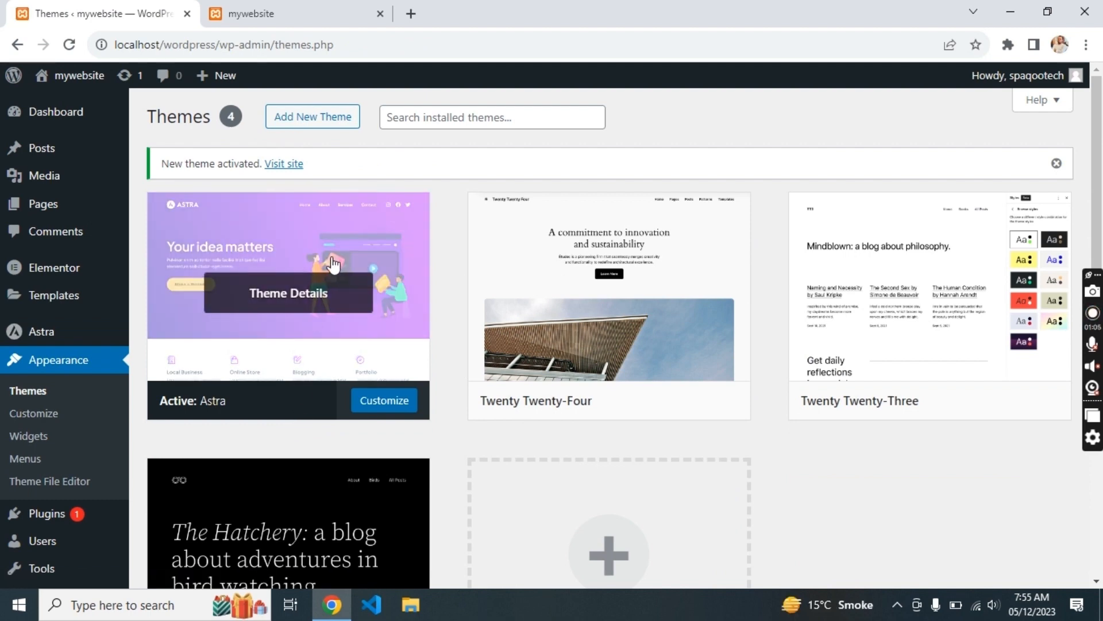
- Confirm the live front page shows the 'Powered by Astra' footer, then return to the themes page
{"action": "left_click", "coordinate": [291, 9]}
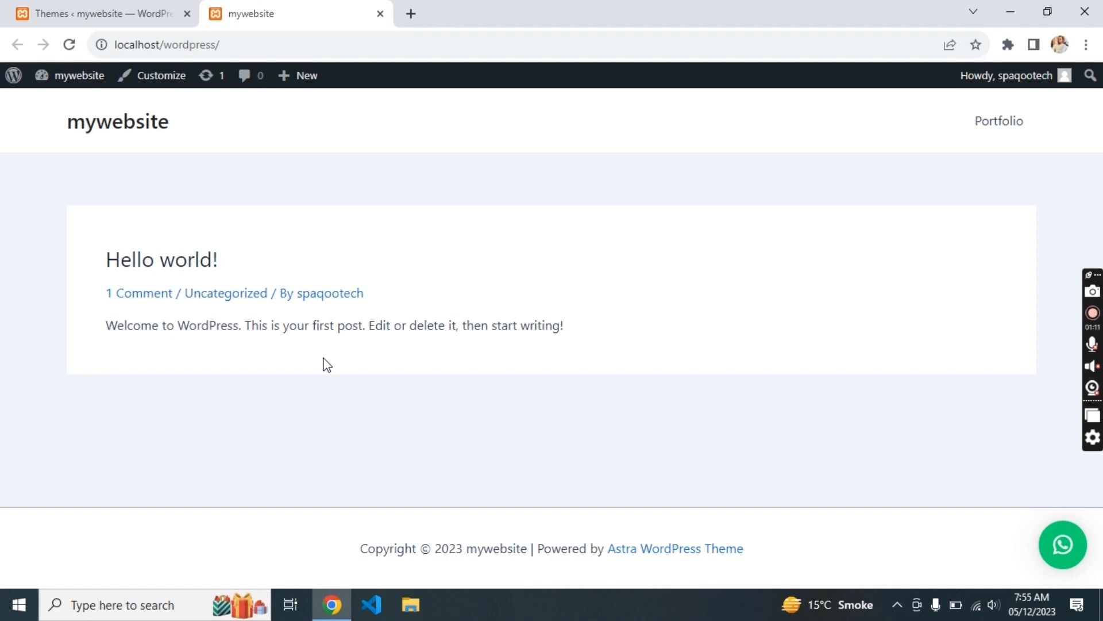
{"action": "triple_click", "coordinate": [576, 550]}
{"action": "left_click", "coordinate": [162, 21]}
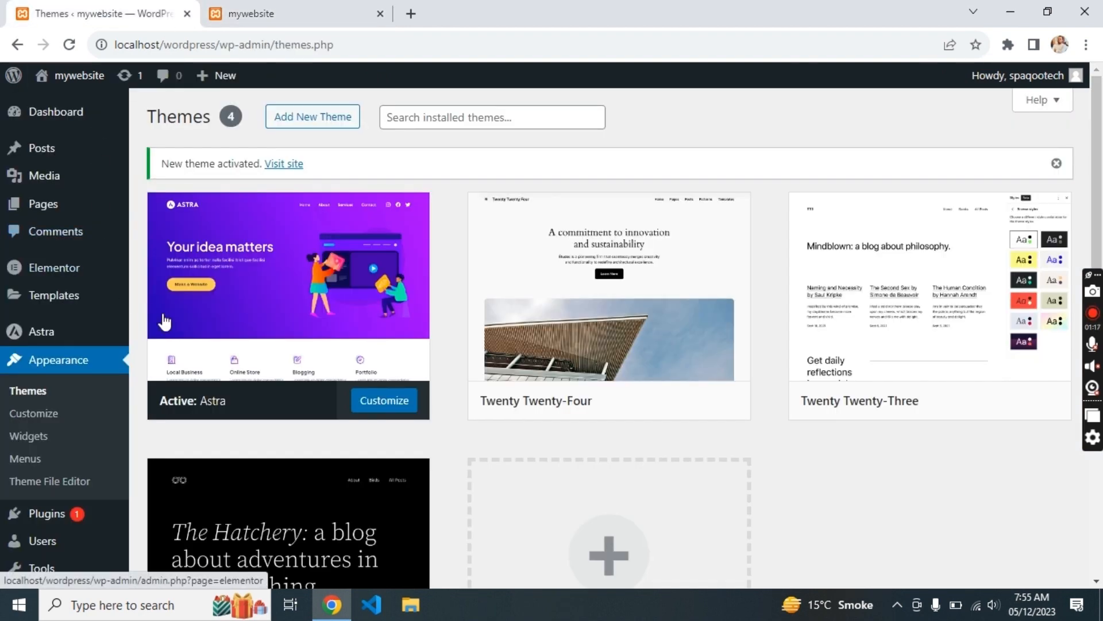
{"action": "mouse_move", "coordinate": [68, 336]}
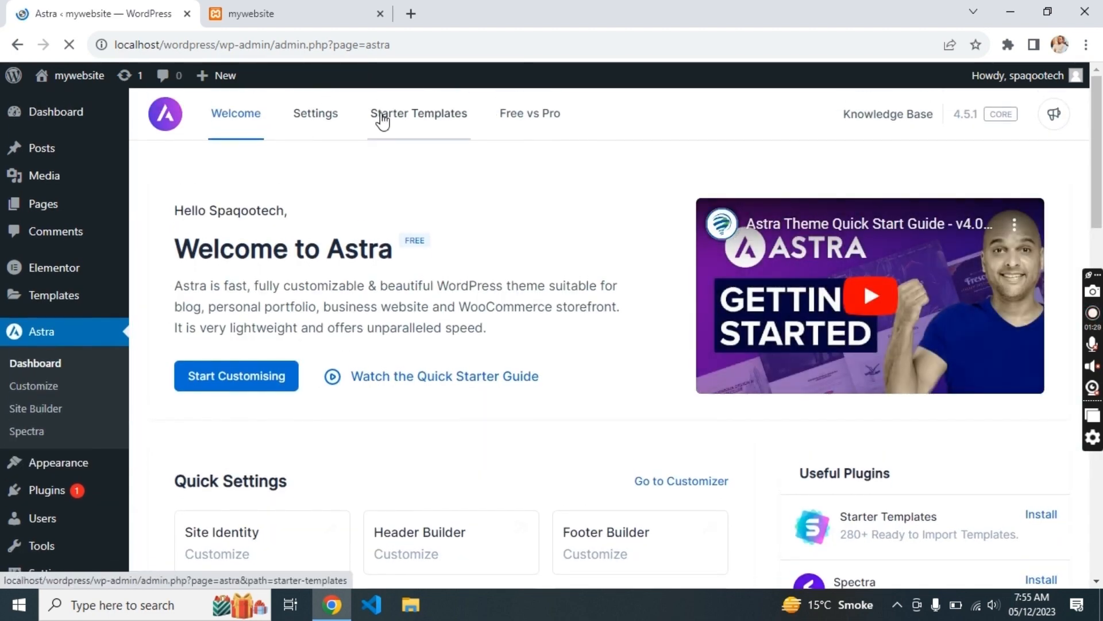
- Install and activate Astra's Starter Templates plugin and choose Elementor as the page builder
{"action": "left_click", "coordinate": [382, 119]}
{"action": "left_click", "coordinate": [598, 414]}
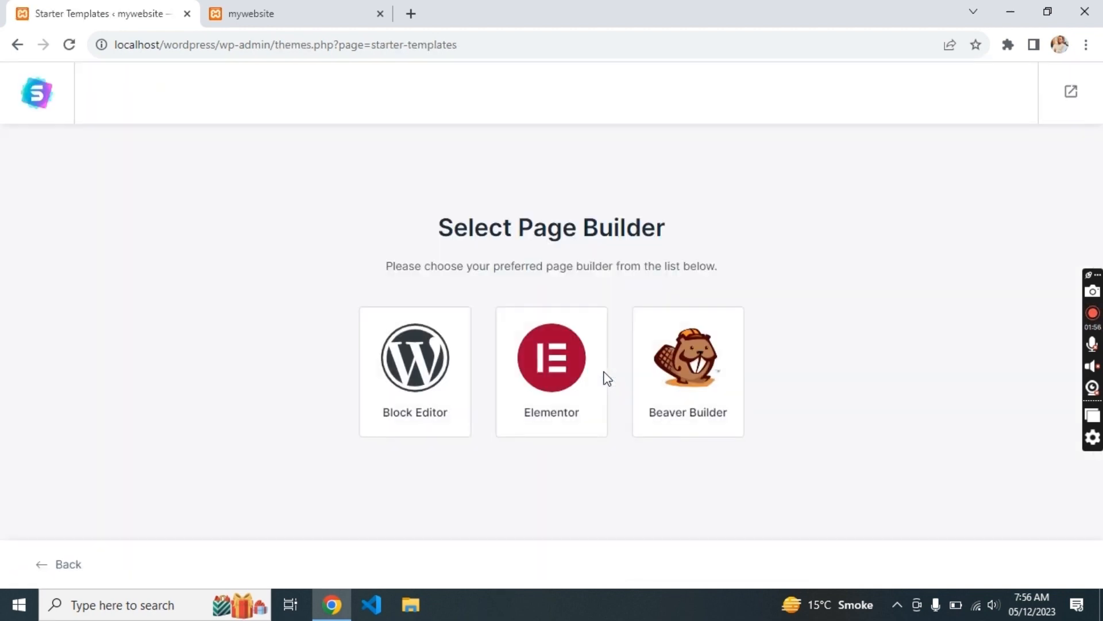
{"action": "left_click", "coordinate": [564, 381]}
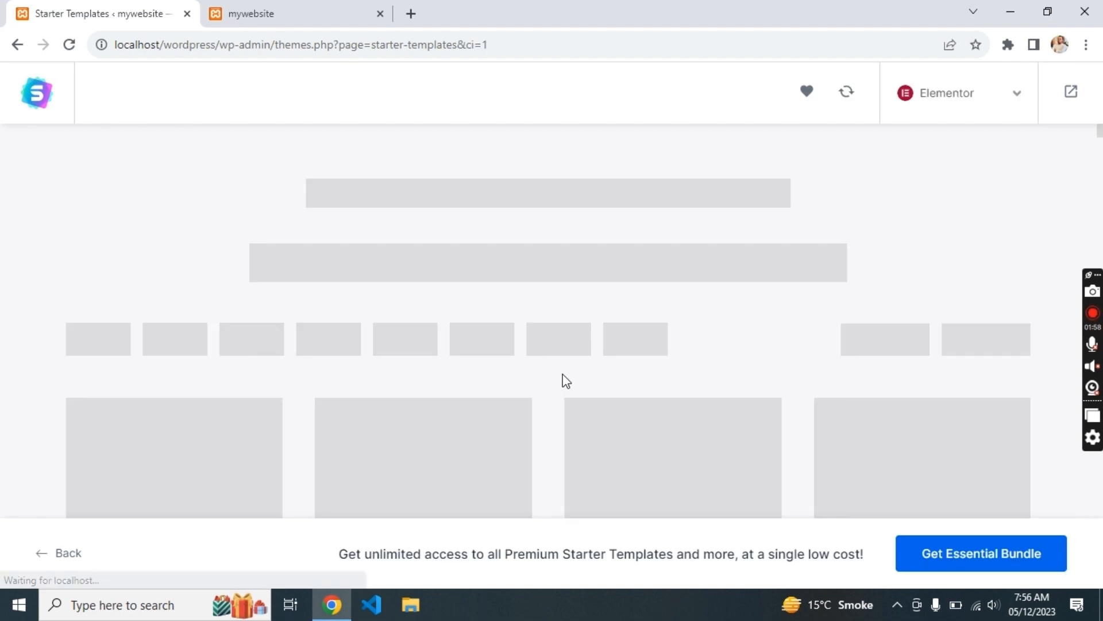
- Filter templates to Personal Sites > Portfolio & CV and select the Personal Portfolio template
{"action": "scroll", "coordinate": [563, 373], "scroll_direction": "down", "scroll_amount": 8}
{"action": "scroll", "coordinate": [563, 373], "scroll_direction": "down", "scroll_amount": 2}
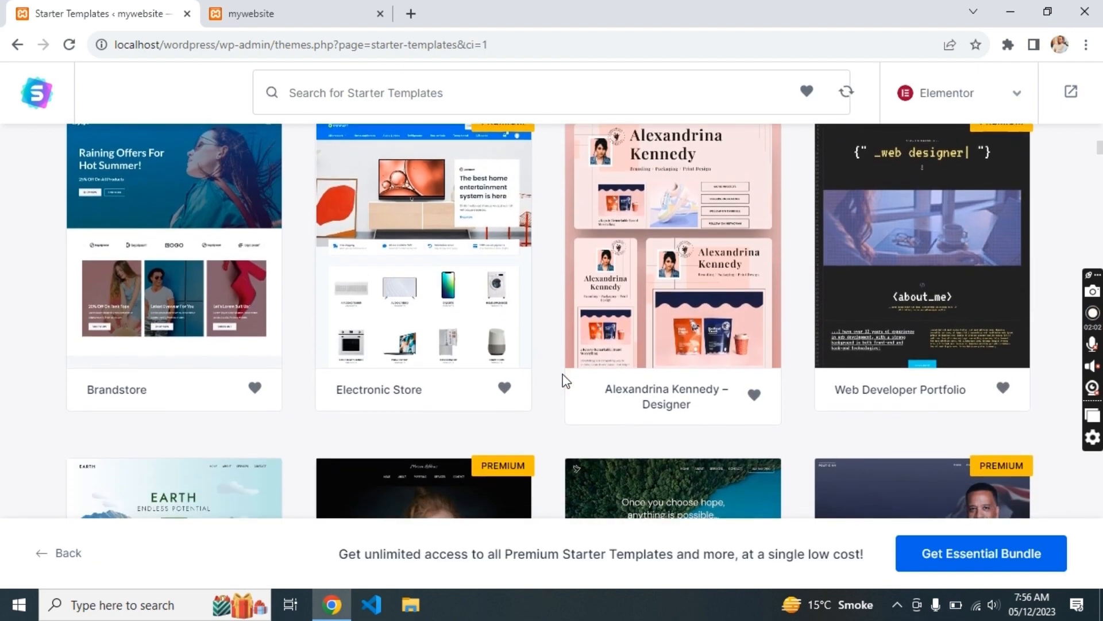
{"action": "scroll", "coordinate": [439, 236], "scroll_direction": "down", "scroll_amount": 2}
{"action": "scroll", "coordinate": [438, 232], "scroll_direction": "up", "scroll_amount": 3}
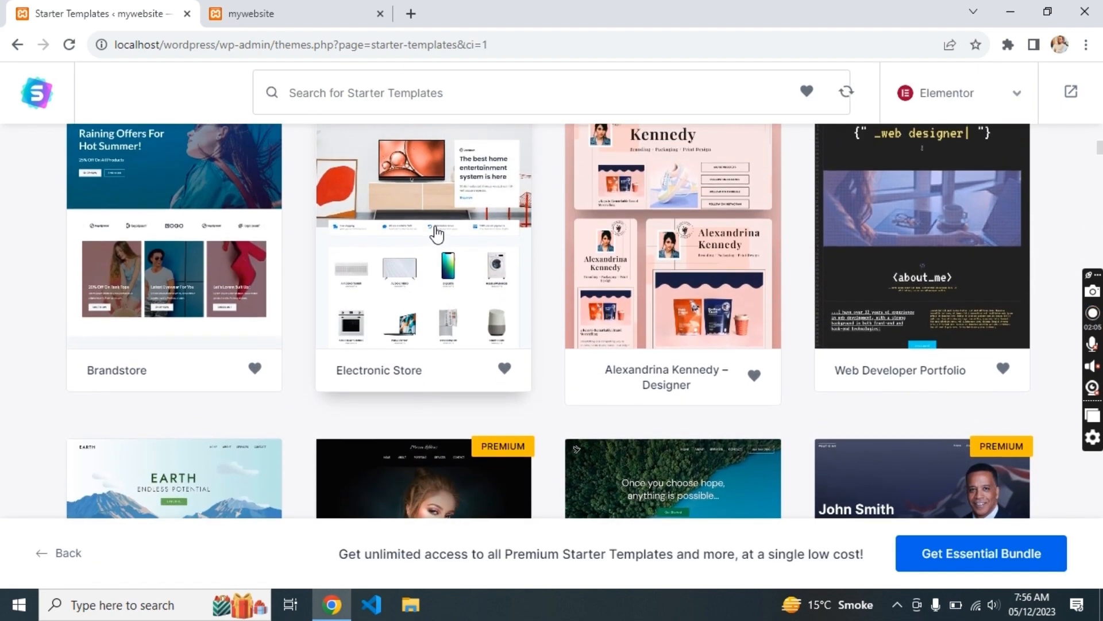
{"action": "scroll", "coordinate": [438, 233], "scroll_direction": "up", "scroll_amount": 5}
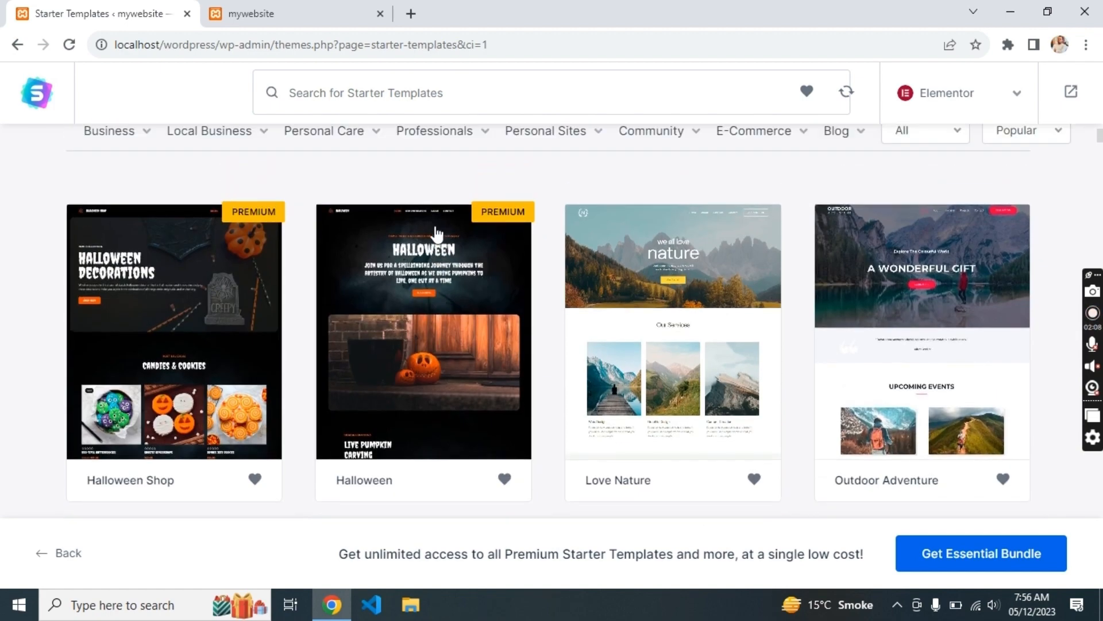
{"action": "mouse_move", "coordinate": [315, 357]}
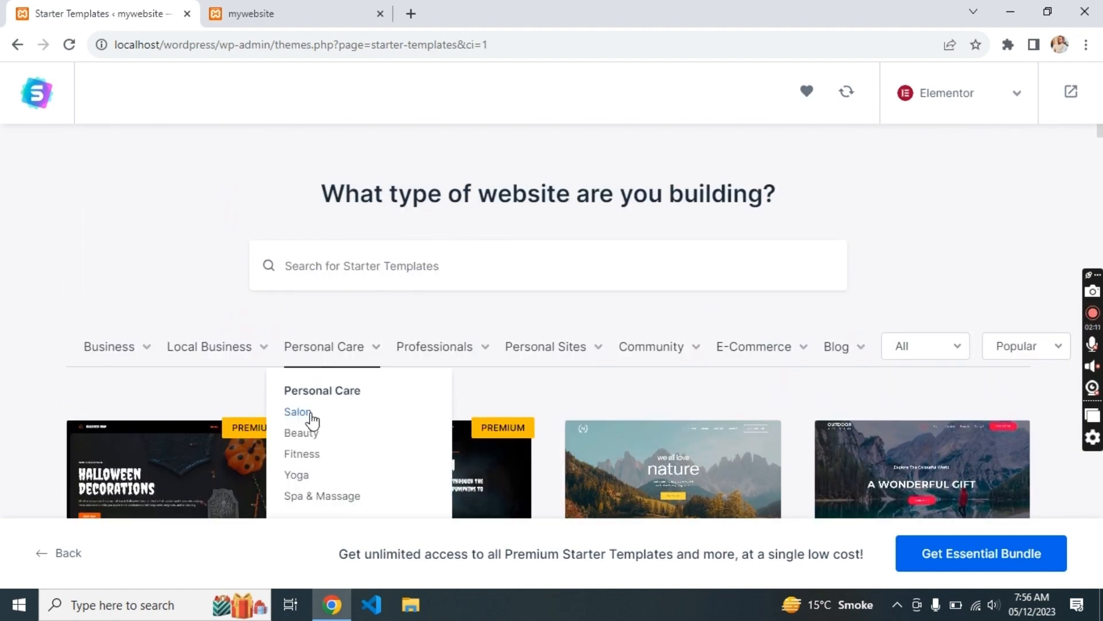
{"action": "mouse_move", "coordinate": [561, 348]}
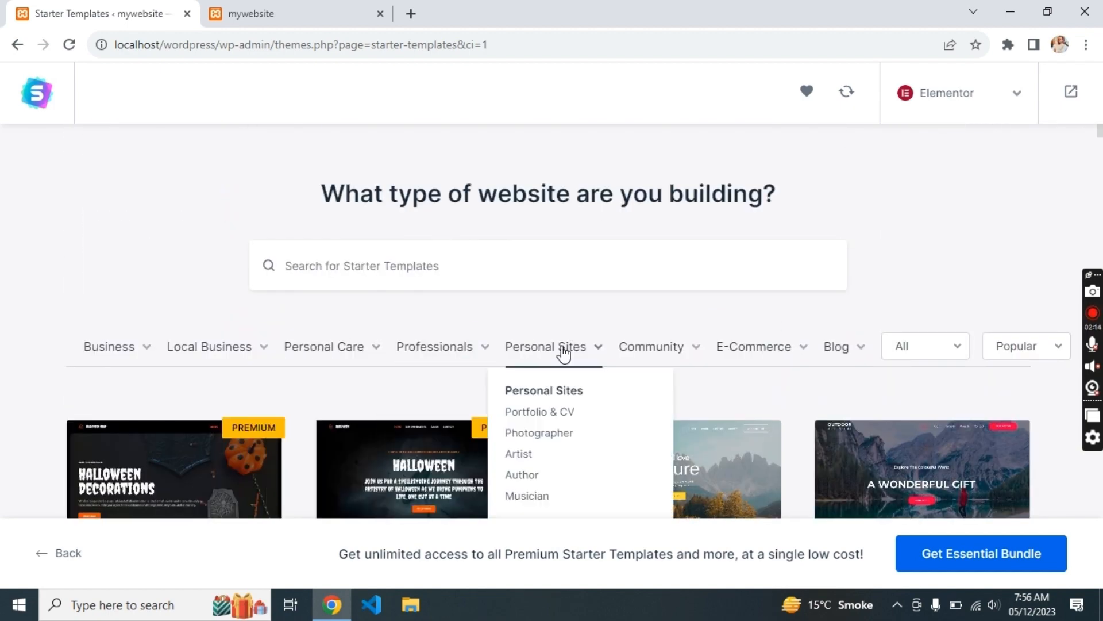
{"action": "left_click", "coordinate": [543, 413]}
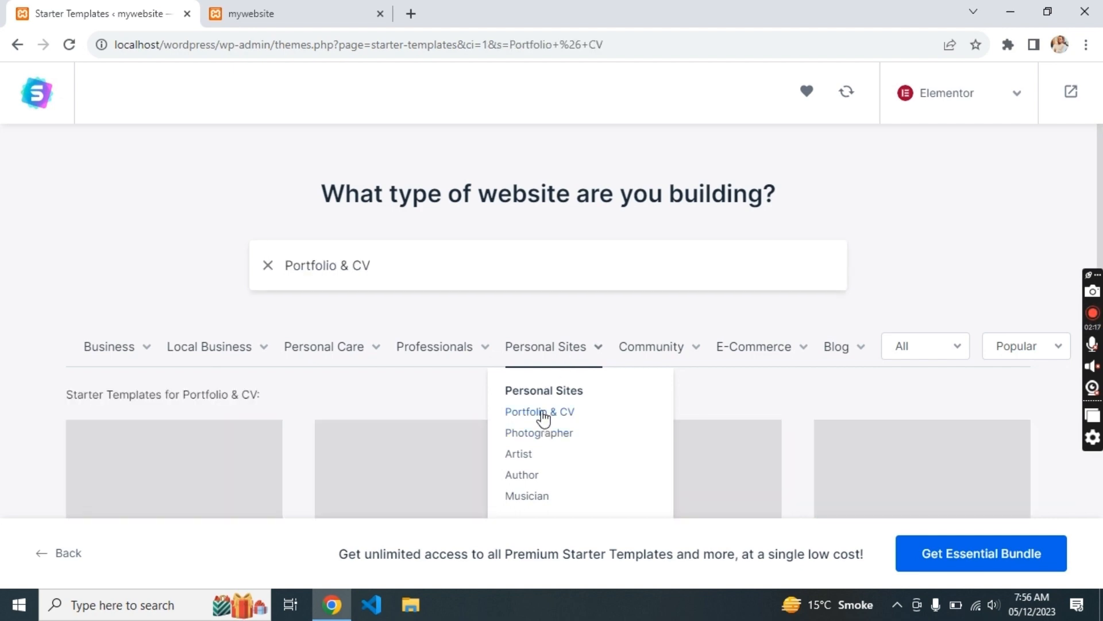
{"action": "scroll", "coordinate": [702, 292], "scroll_direction": "down", "scroll_amount": 4}
{"action": "scroll", "coordinate": [702, 298], "scroll_direction": "down", "scroll_amount": 5}
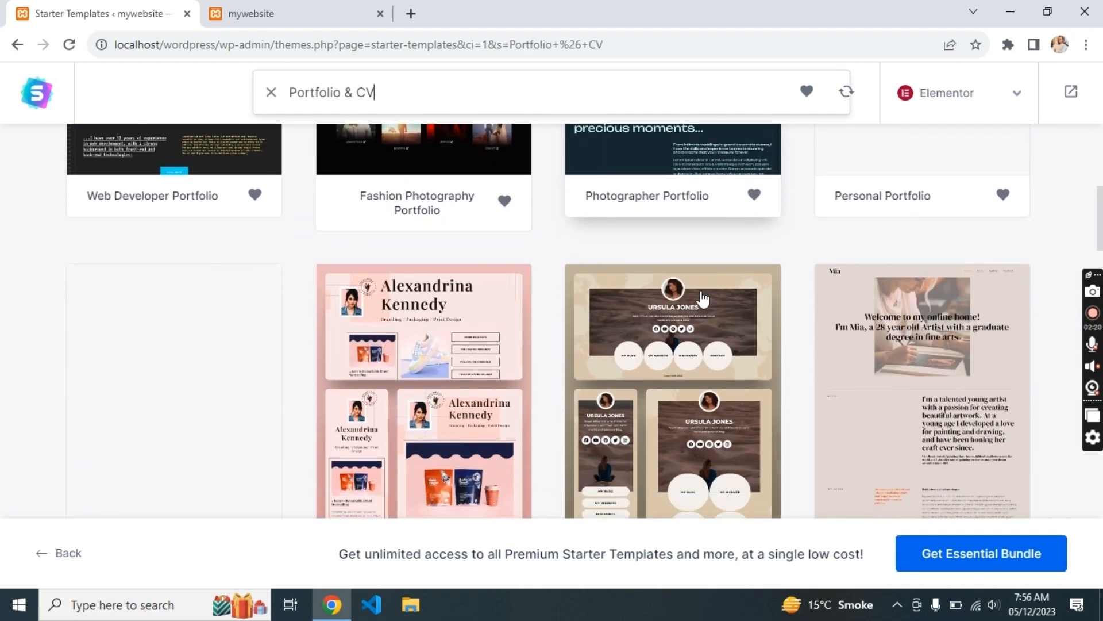
{"action": "scroll", "coordinate": [700, 298], "scroll_direction": "up", "scroll_amount": 4}
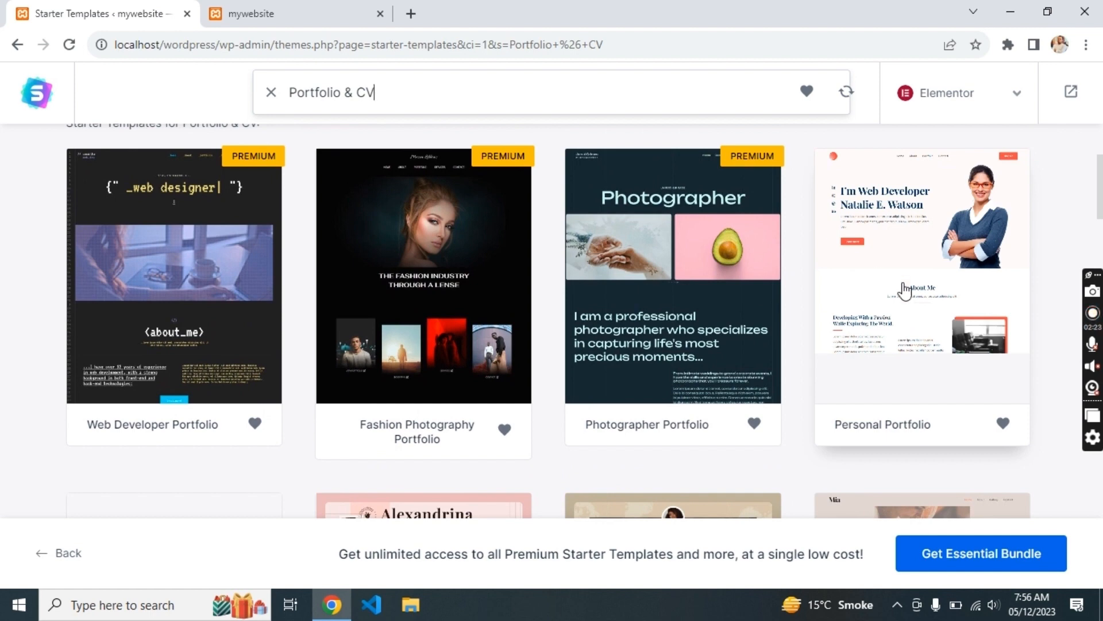
{"action": "left_click", "coordinate": [910, 301]}
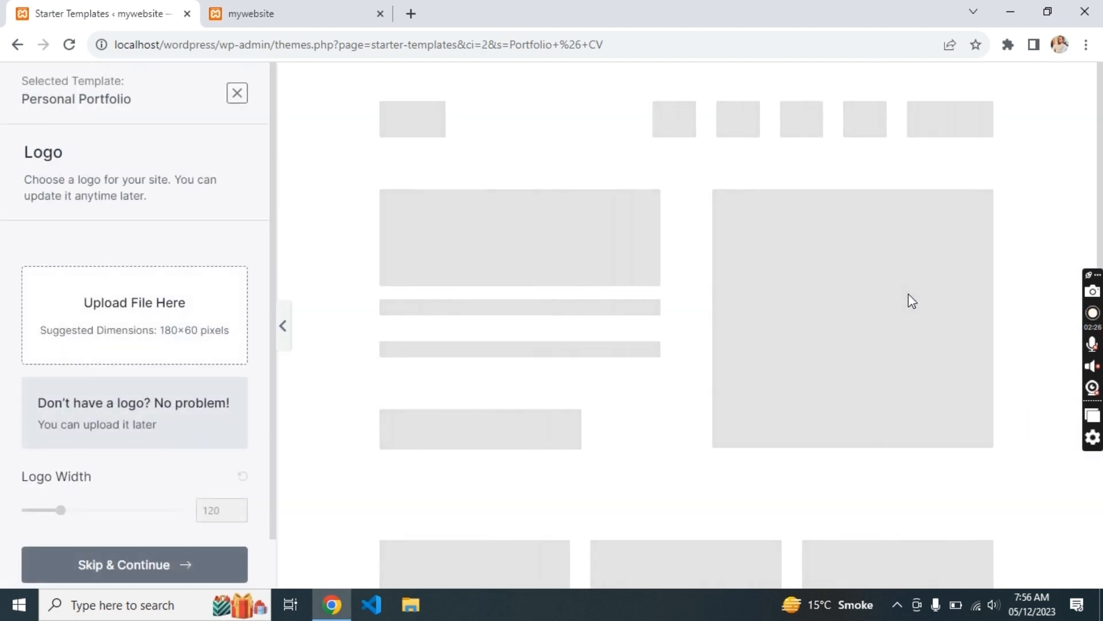
- Skip the logo and colours-and-fonts steps to reach the final details form
{"action": "scroll", "coordinate": [125, 326], "scroll_direction": "down", "scroll_amount": 1}
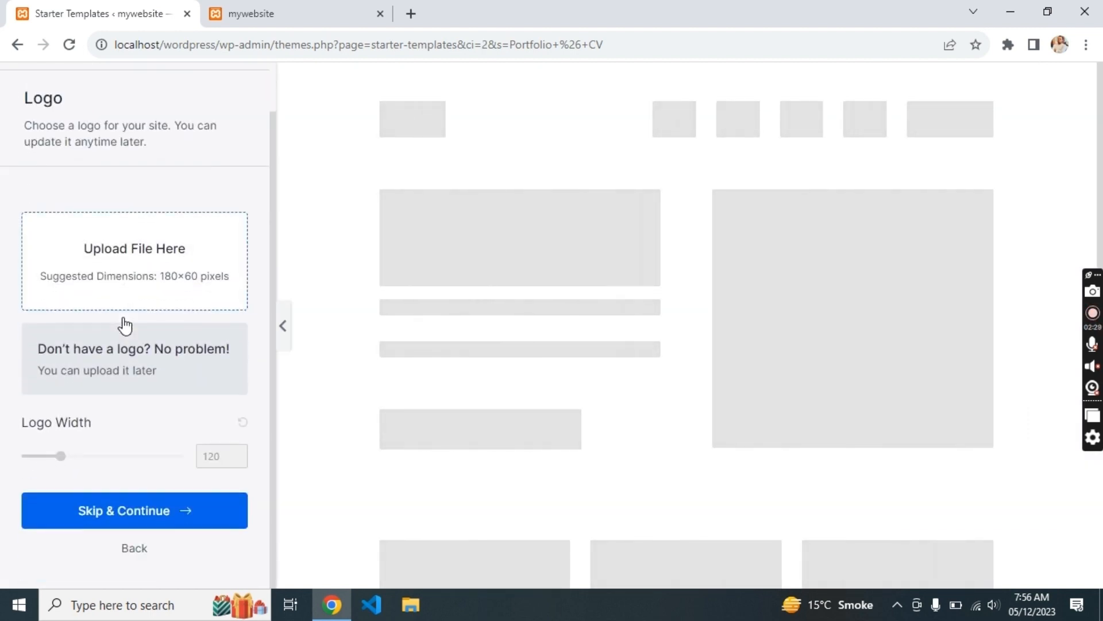
{"action": "scroll", "coordinate": [123, 317], "scroll_direction": "up", "scroll_amount": 1}
{"action": "scroll", "coordinate": [117, 396], "scroll_direction": "down", "scroll_amount": 1}
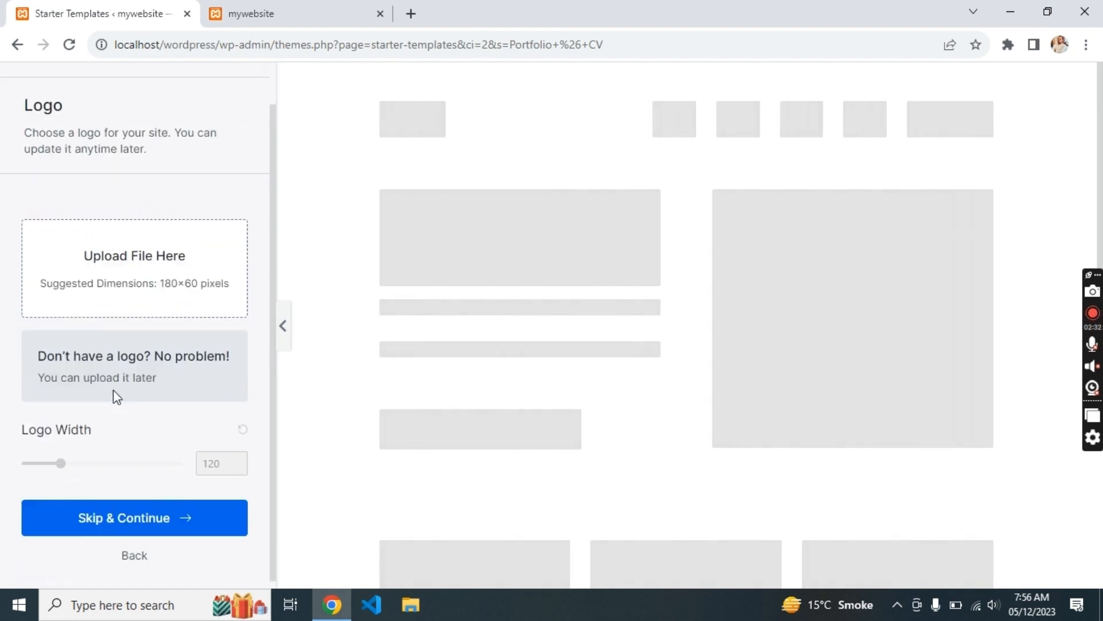
{"action": "left_click", "coordinate": [109, 516]}
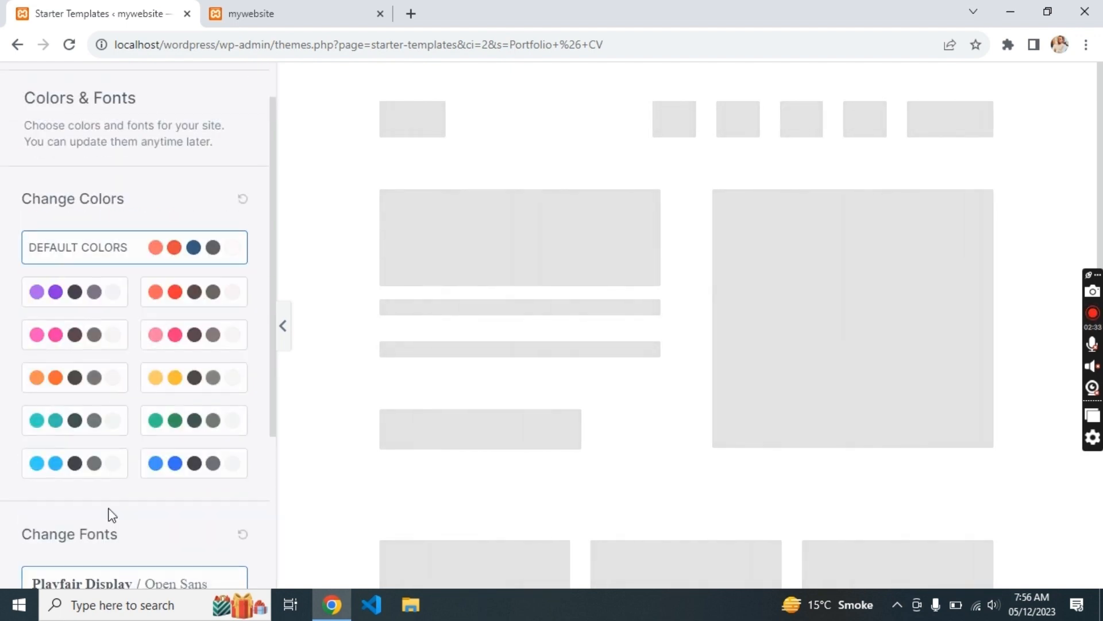
{"action": "scroll", "coordinate": [146, 506], "scroll_direction": "down", "scroll_amount": 4}
{"action": "left_click", "coordinate": [149, 517]}
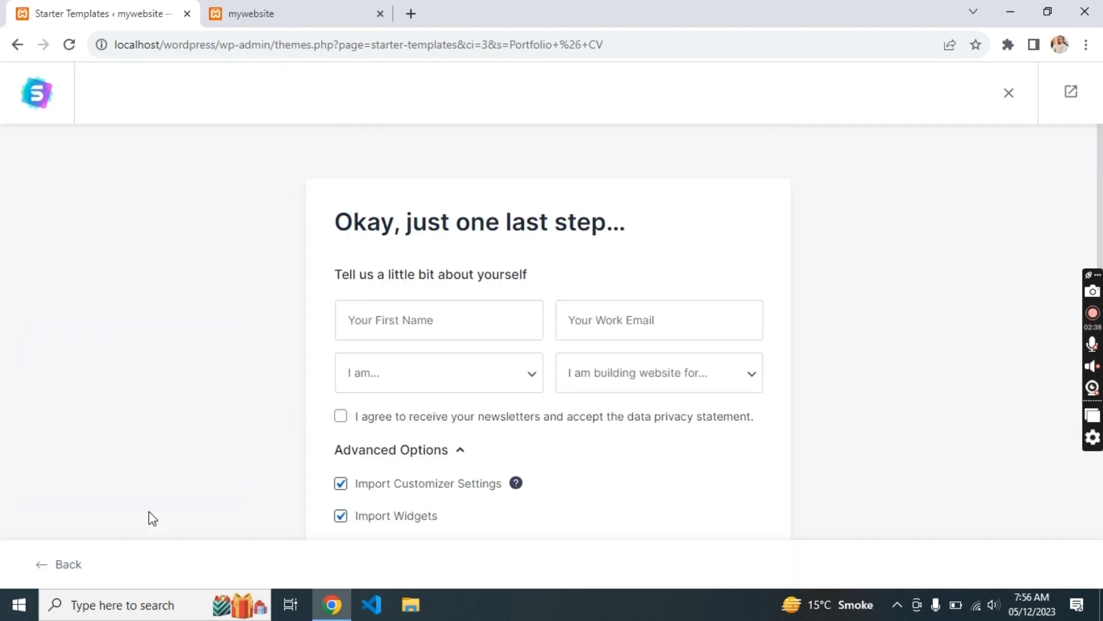
- Enter a first name and work e-mail, choose Expert and Myself/My Company, leaving newsletter unticked
{"action": "left_click", "coordinate": [375, 316]}
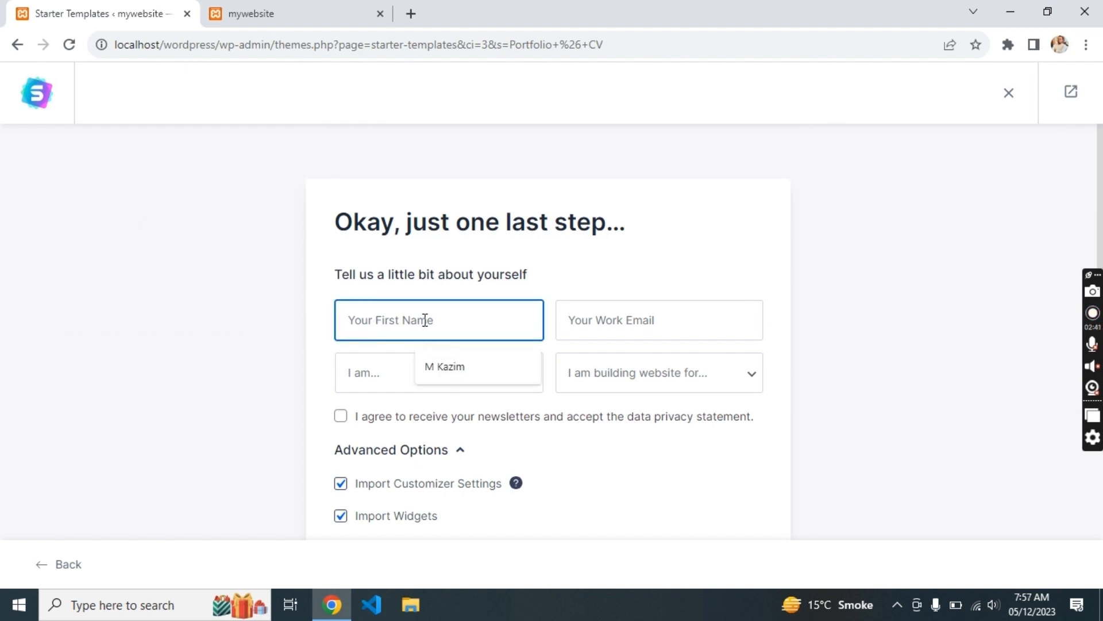
{"action": "type", "text": "Al"}
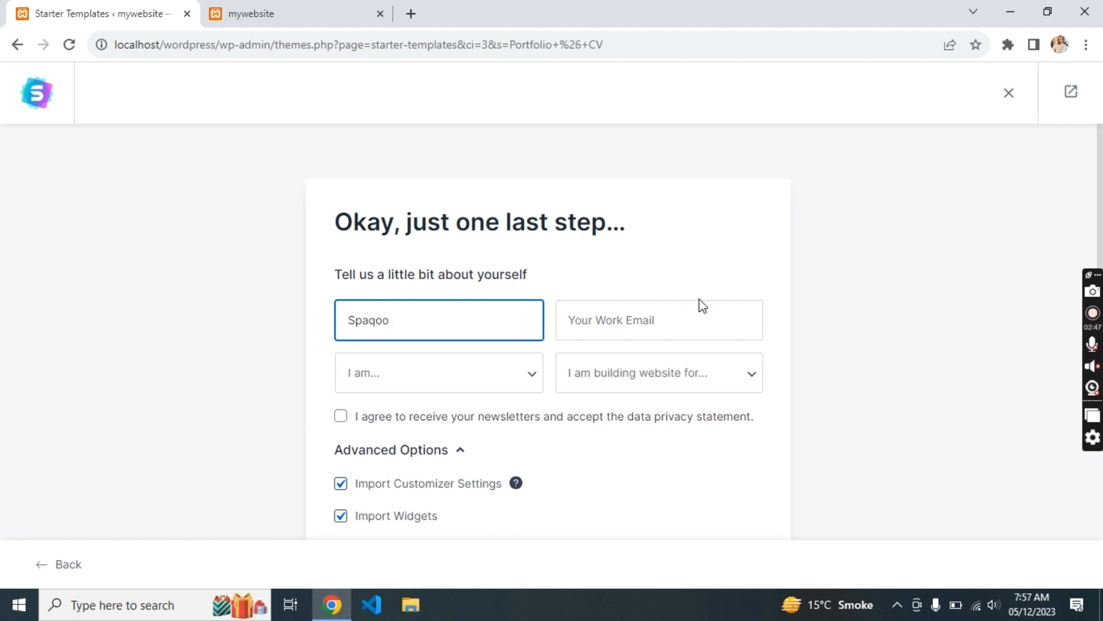
{"action": "left_click", "coordinate": [670, 325]}
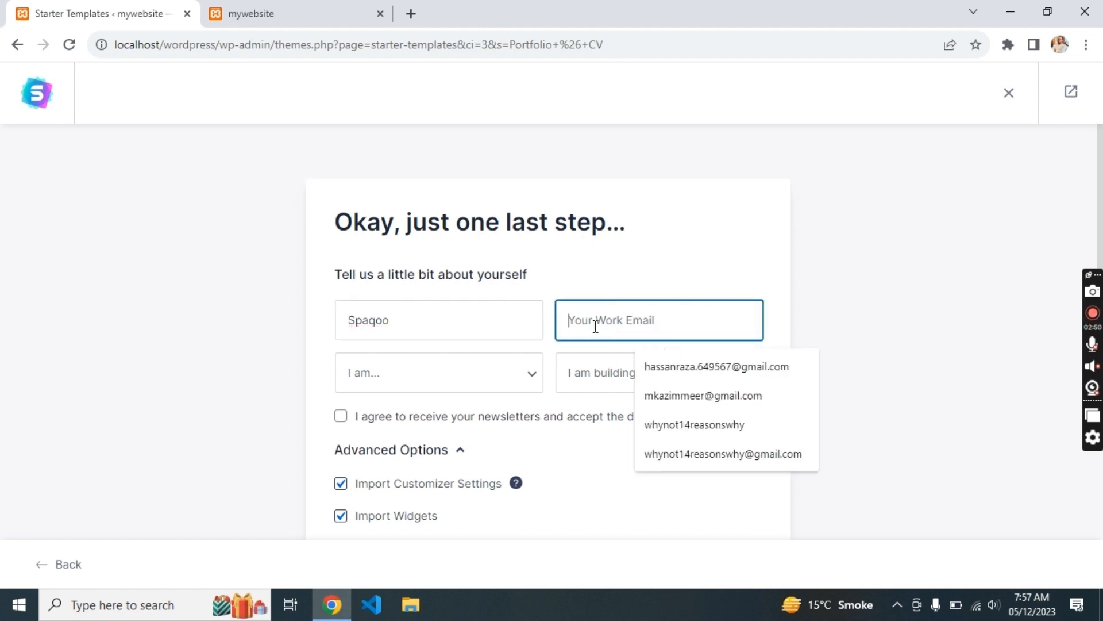
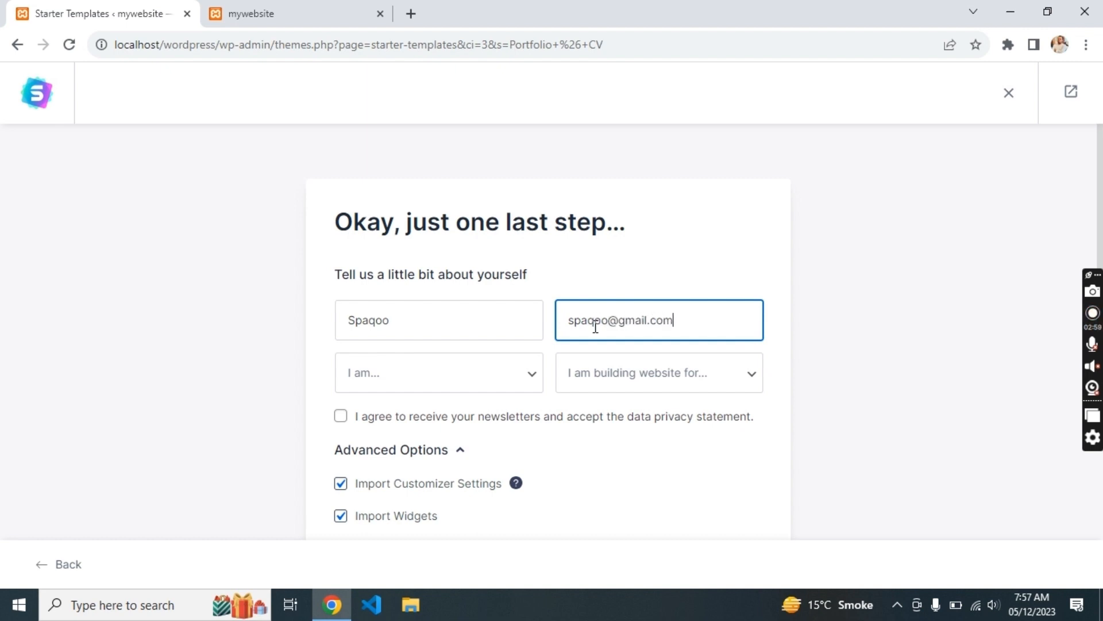
{"action": "left_click", "coordinate": [475, 384]}
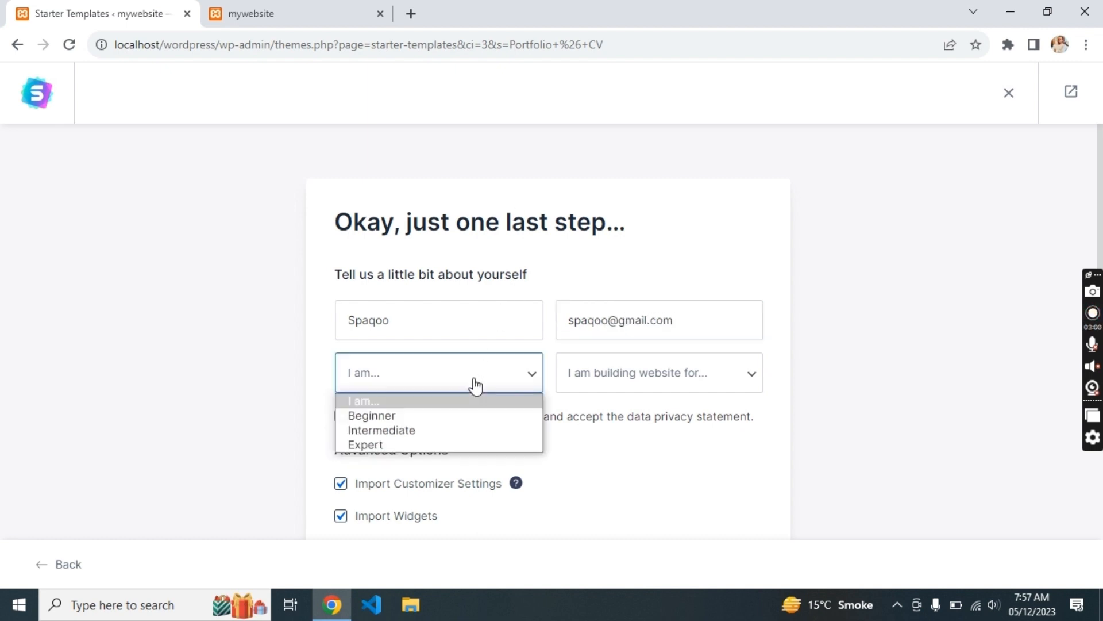
{"action": "left_click", "coordinate": [433, 450]}
{"action": "left_click", "coordinate": [589, 384]}
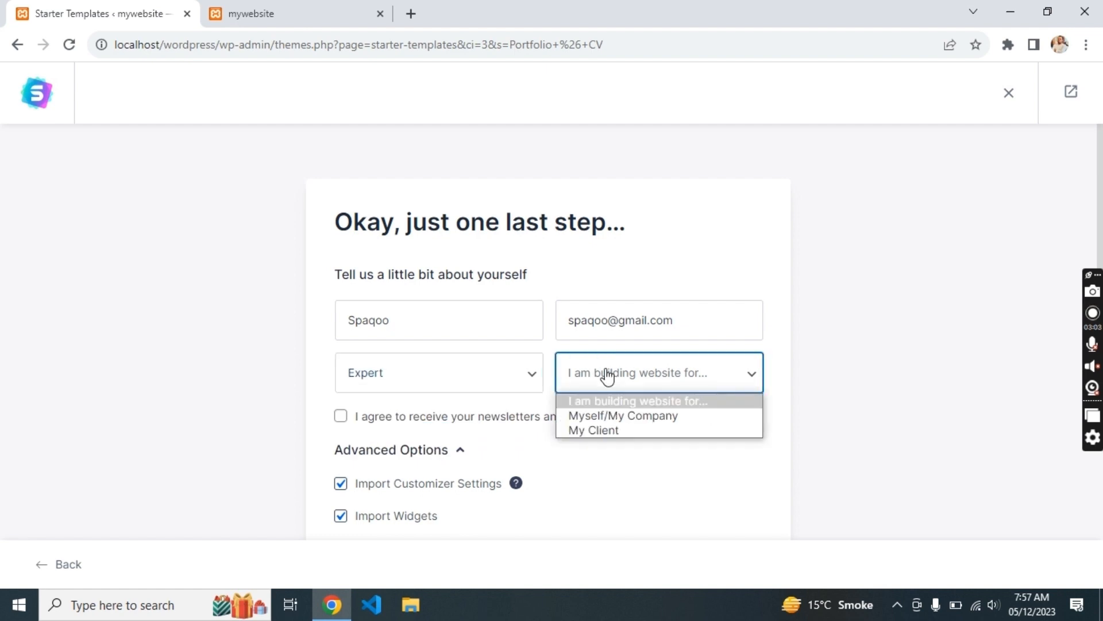
{"action": "left_click", "coordinate": [601, 414]}
{"action": "left_click", "coordinate": [435, 425]}
{"action": "left_click", "coordinate": [435, 425]}
{"action": "scroll", "coordinate": [435, 427], "scroll_direction": "down", "scroll_amount": 3}
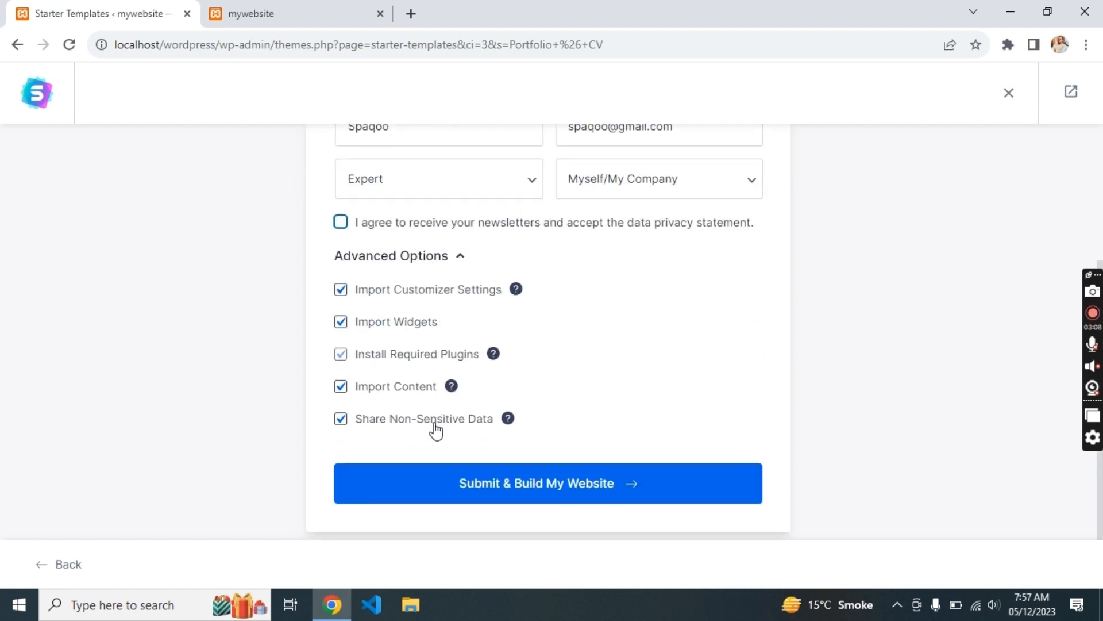
- Submit the form to build the Personal Portfolio site, then go back to the Portfolio & CV template grid
{"action": "left_click", "coordinate": [458, 488]}
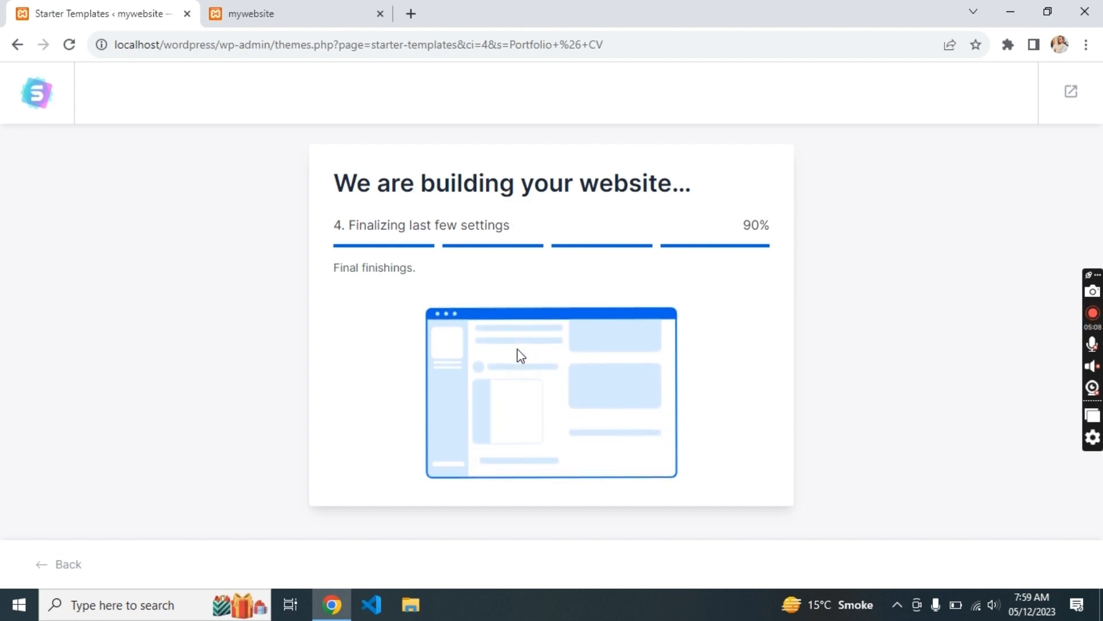
{"action": "left_click", "coordinate": [17, 45]}
{"action": "left_click", "coordinate": [17, 44]}
{"action": "left_click", "coordinate": [21, 50]}
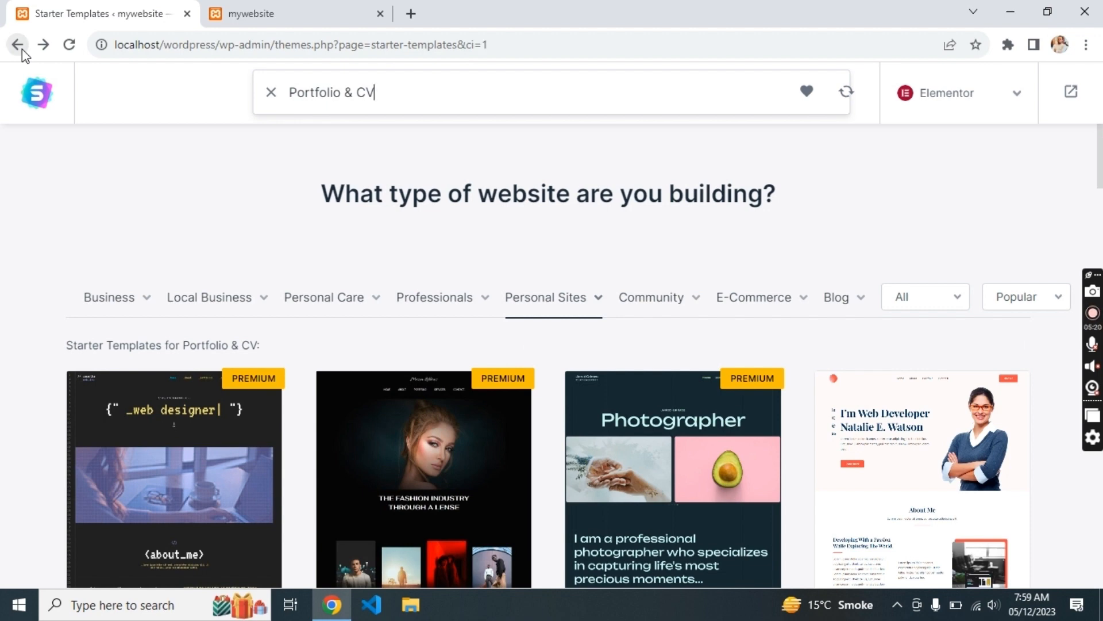
{"action": "left_click", "coordinate": [22, 49]}
- Reload the live homepage and scroll through the Personal Portfolio design from services to footer
{"action": "left_click", "coordinate": [251, 13]}
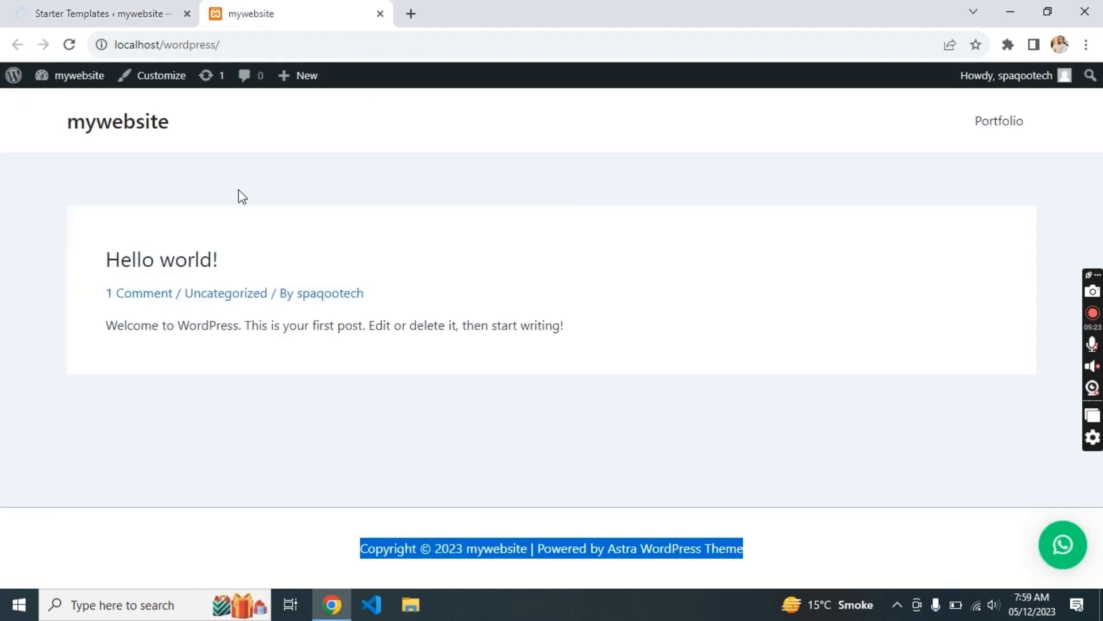
{"action": "key", "text": "F5"}
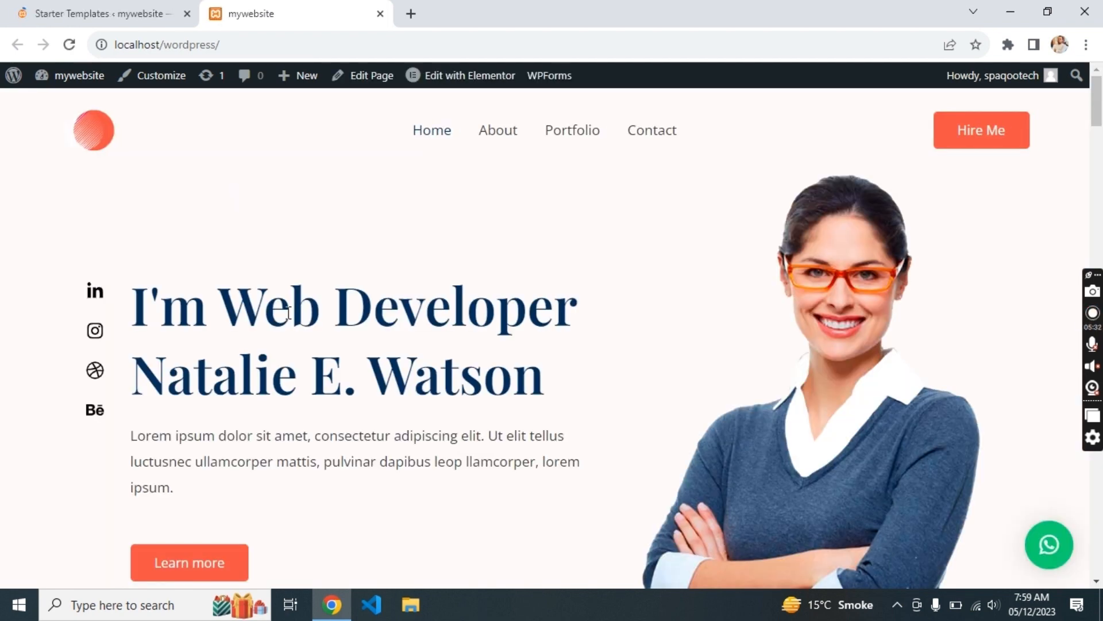
{"action": "scroll", "coordinate": [289, 313], "scroll_direction": "down", "scroll_amount": 5}
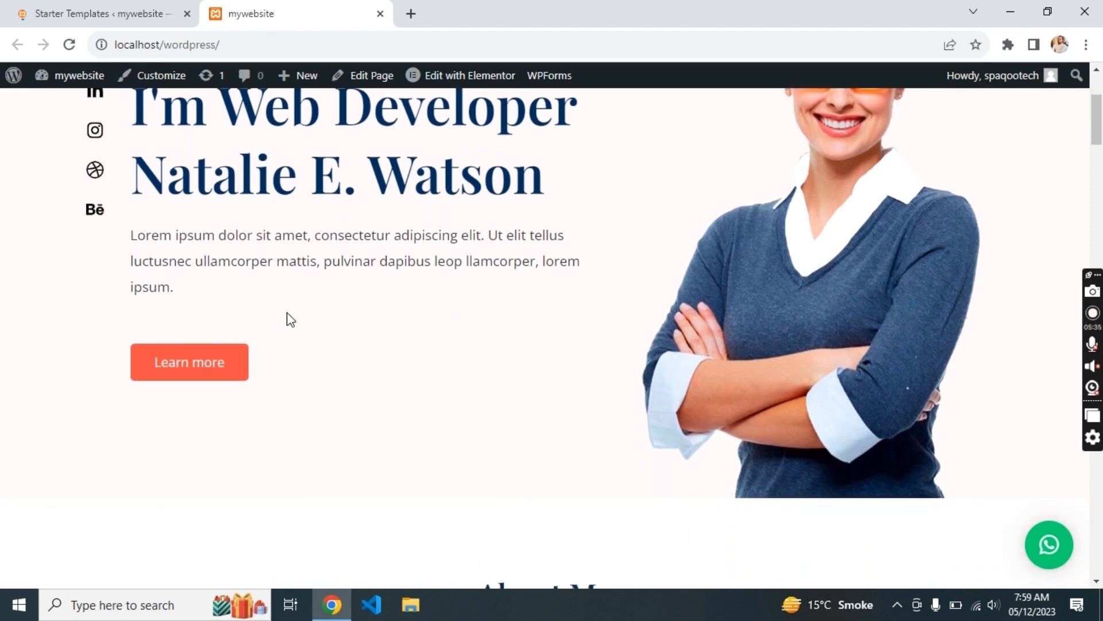
{"action": "scroll", "coordinate": [290, 319], "scroll_direction": "down", "scroll_amount": 5}
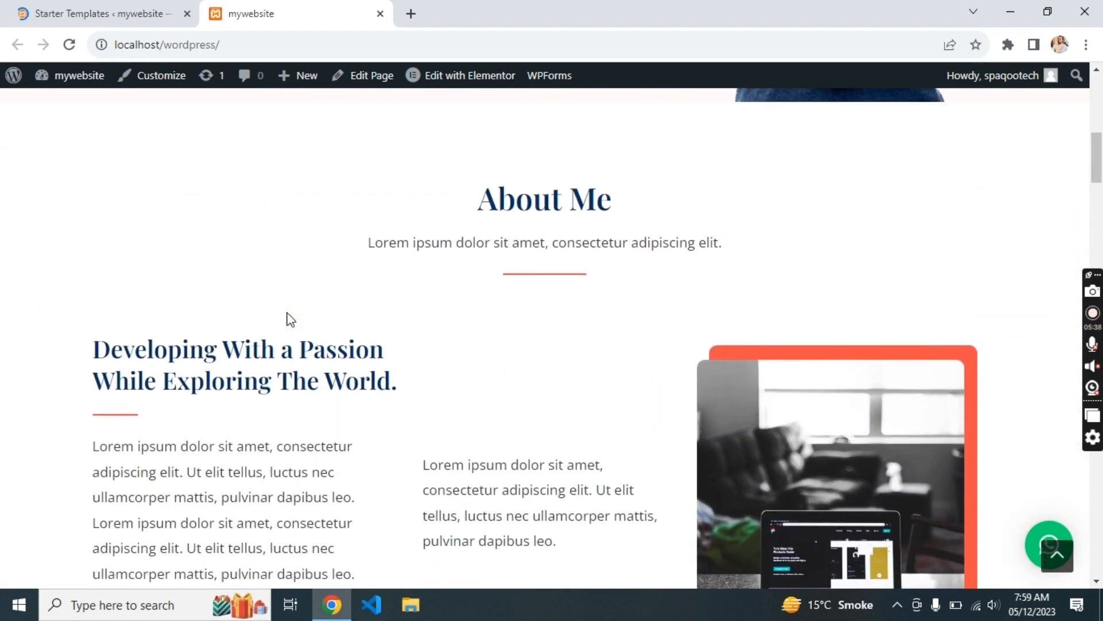
{"action": "scroll", "coordinate": [288, 313], "scroll_direction": "down", "scroll_amount": 4}
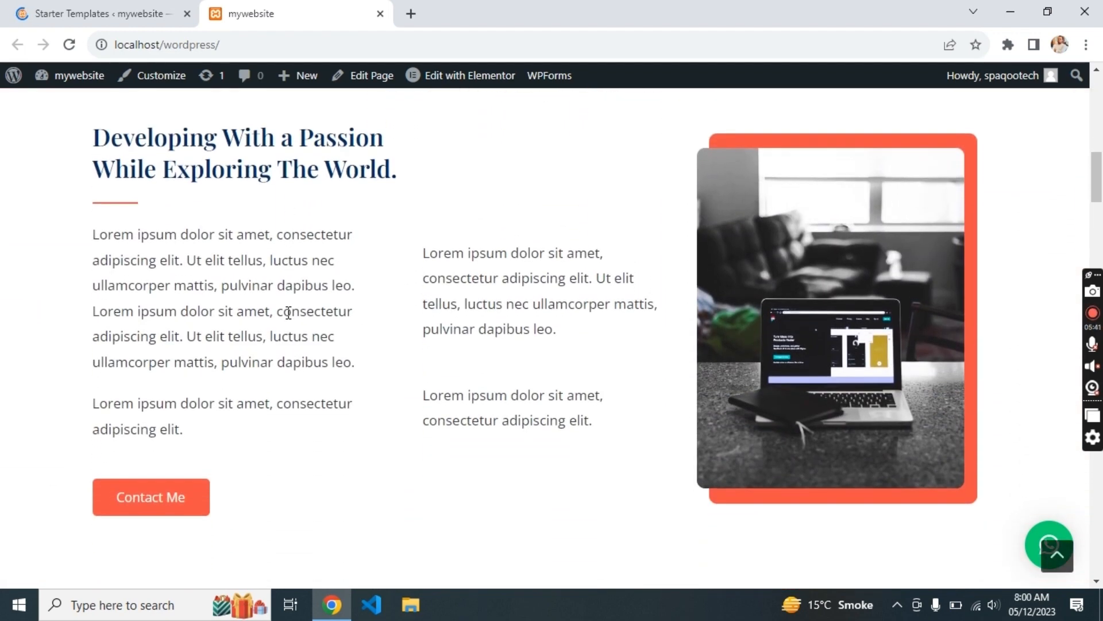
{"action": "scroll", "coordinate": [288, 313], "scroll_direction": "down", "scroll_amount": 8}
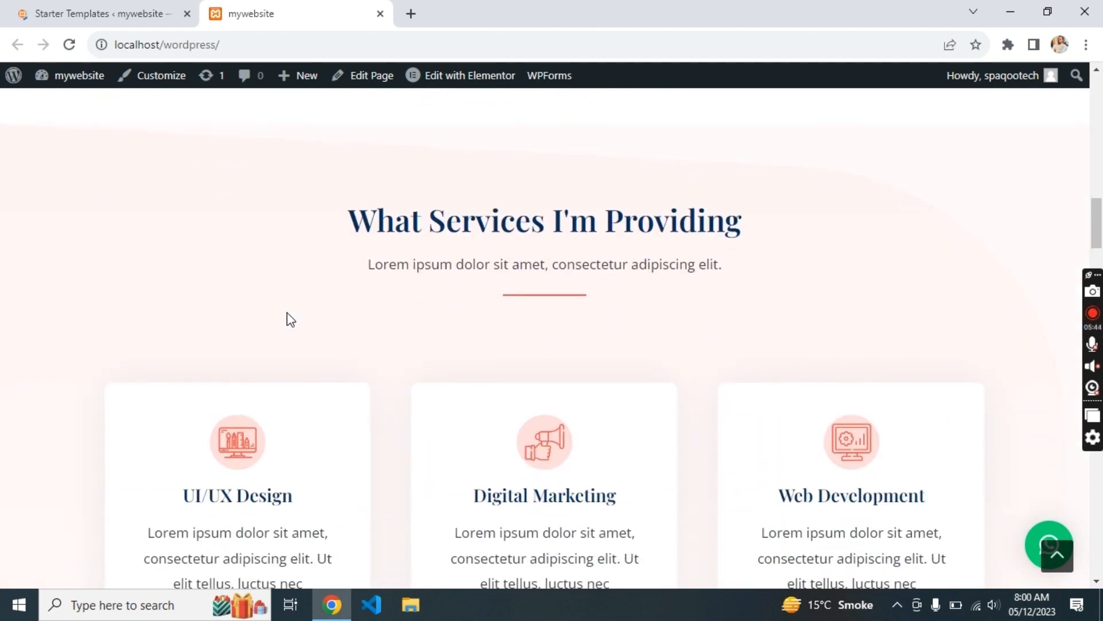
{"action": "scroll", "coordinate": [289, 320], "scroll_direction": "down", "scroll_amount": 7}
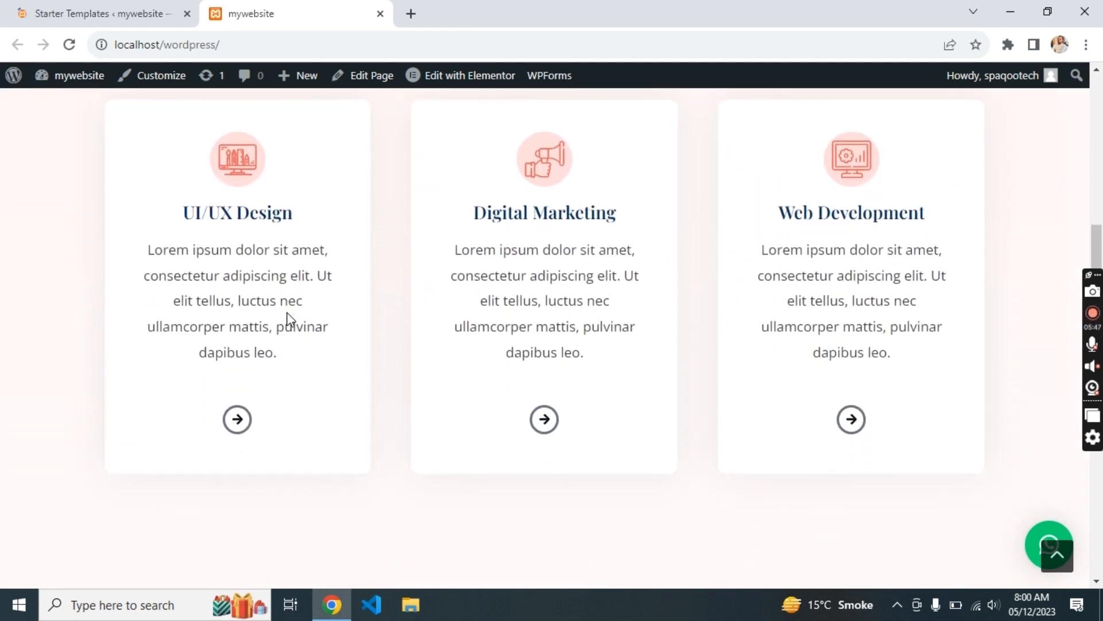
{"action": "scroll", "coordinate": [290, 320], "scroll_direction": "down", "scroll_amount": 4}
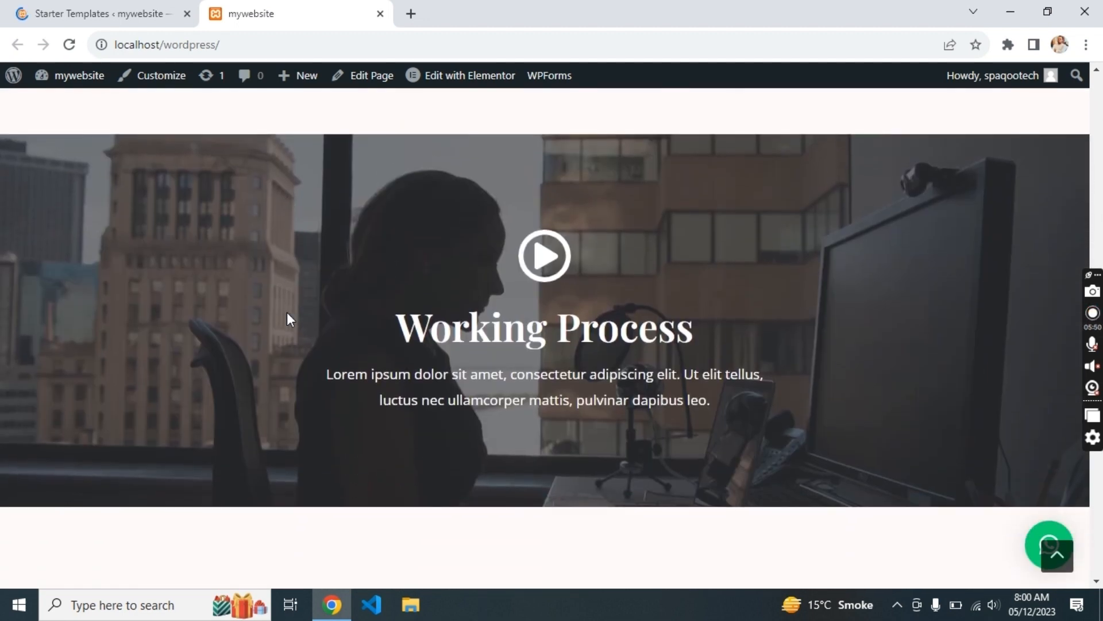
{"action": "scroll", "coordinate": [288, 319], "scroll_direction": "down", "scroll_amount": 8}
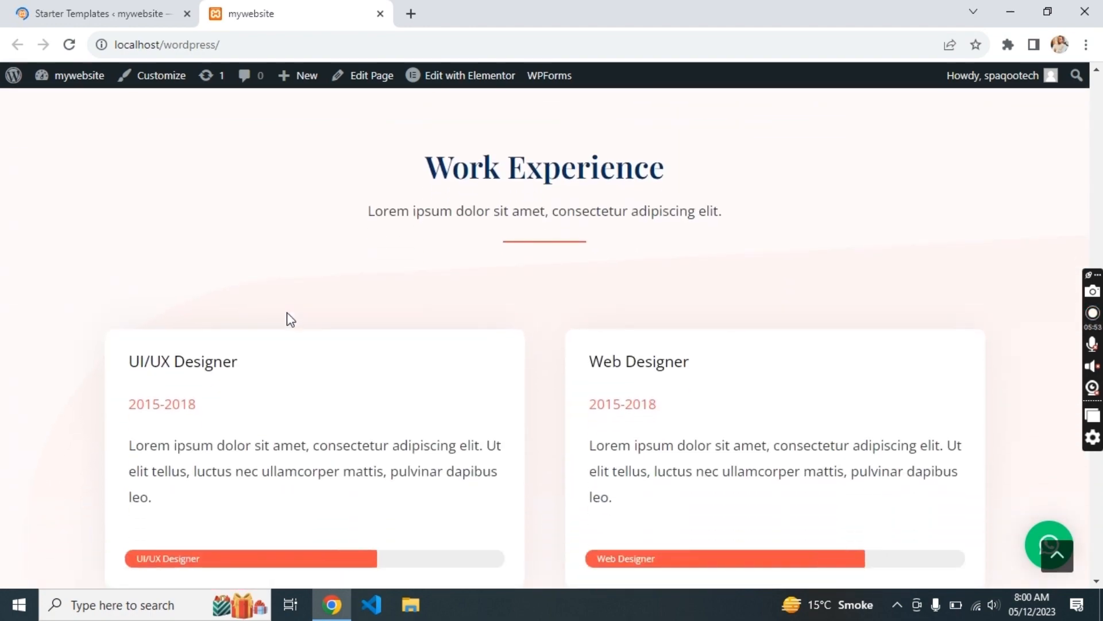
{"action": "scroll", "coordinate": [290, 319], "scroll_direction": "down", "scroll_amount": 7}
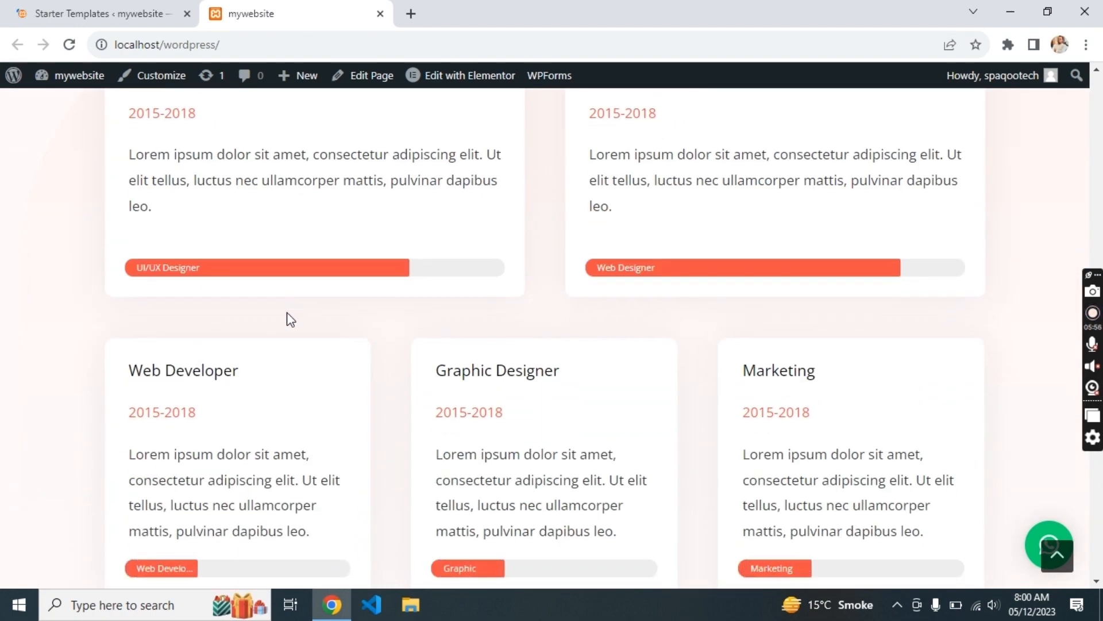
{"action": "scroll", "coordinate": [287, 312], "scroll_direction": "down", "scroll_amount": 1}
{"action": "scroll", "coordinate": [288, 313], "scroll_direction": "down", "scroll_amount": 6}
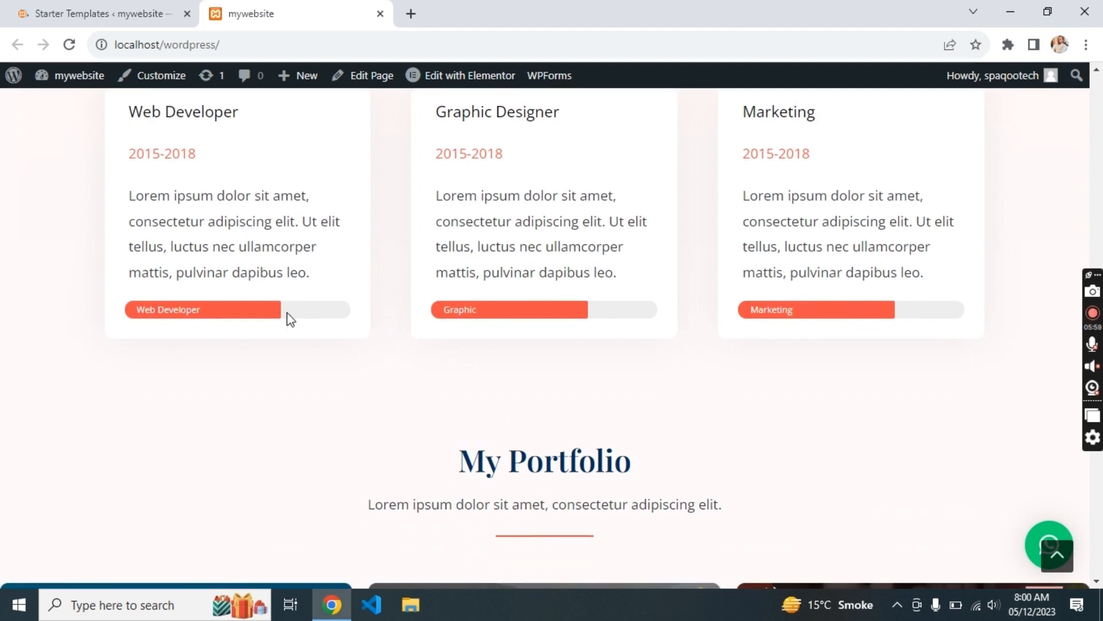
{"action": "scroll", "coordinate": [287, 312], "scroll_direction": "down", "scroll_amount": 12}
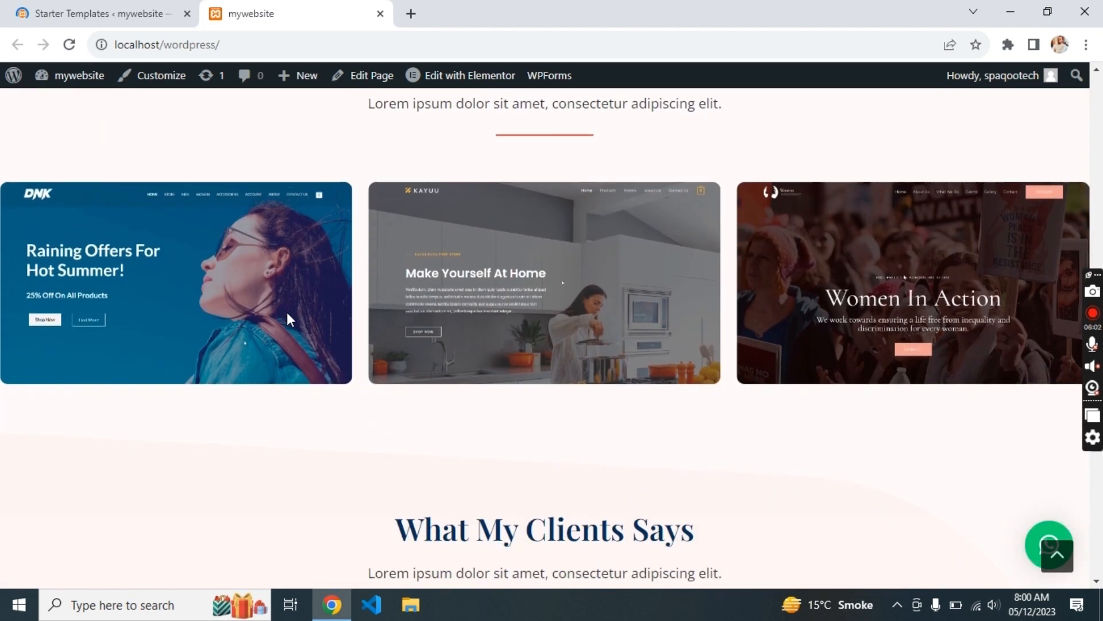
{"action": "scroll", "coordinate": [290, 320], "scroll_direction": "down", "scroll_amount": 1}
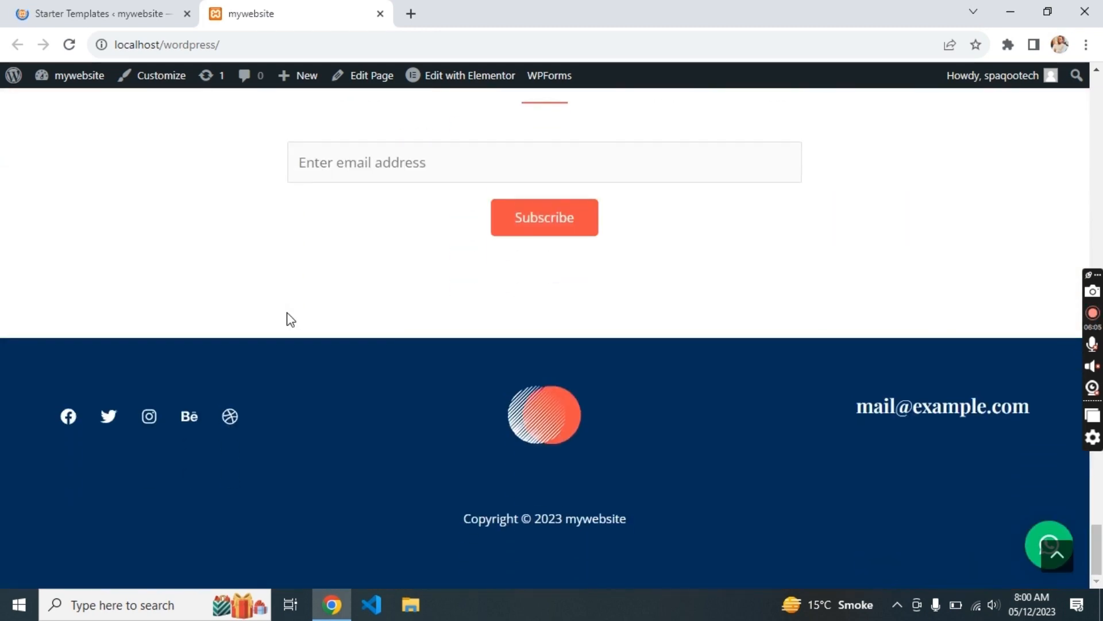
- Narrow the browser window to preview the mobile layout and toggle the mobile navigation menu
{"action": "left_click", "coordinate": [1048, 11]}
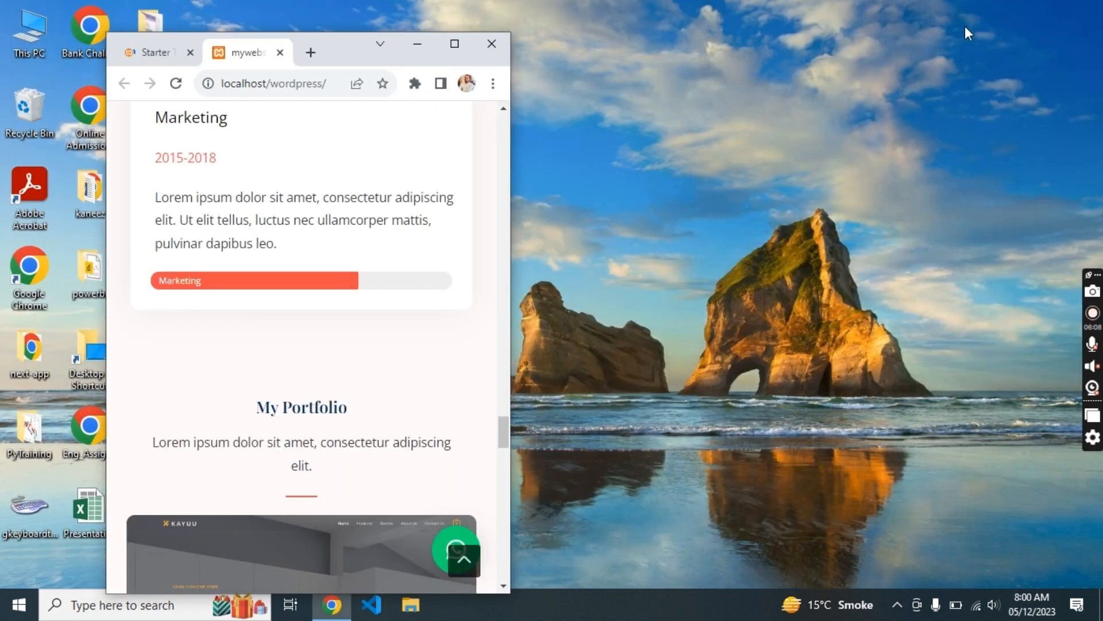
{"action": "scroll", "coordinate": [447, 247], "scroll_direction": "up", "scroll_amount": 15}
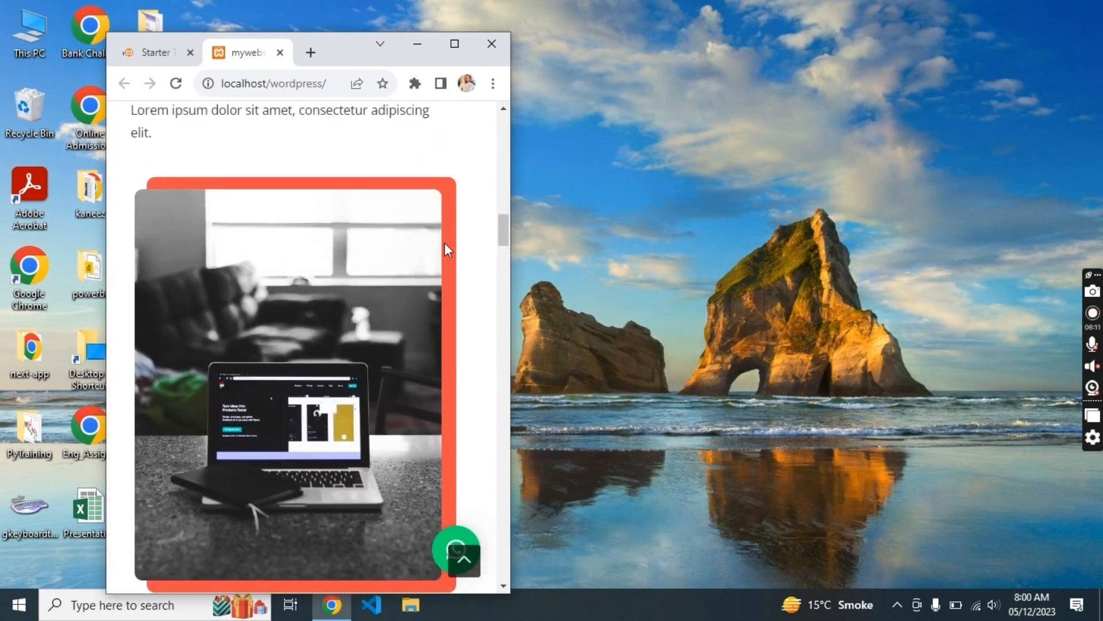
{"action": "scroll", "coordinate": [447, 250], "scroll_direction": "up", "scroll_amount": 6}
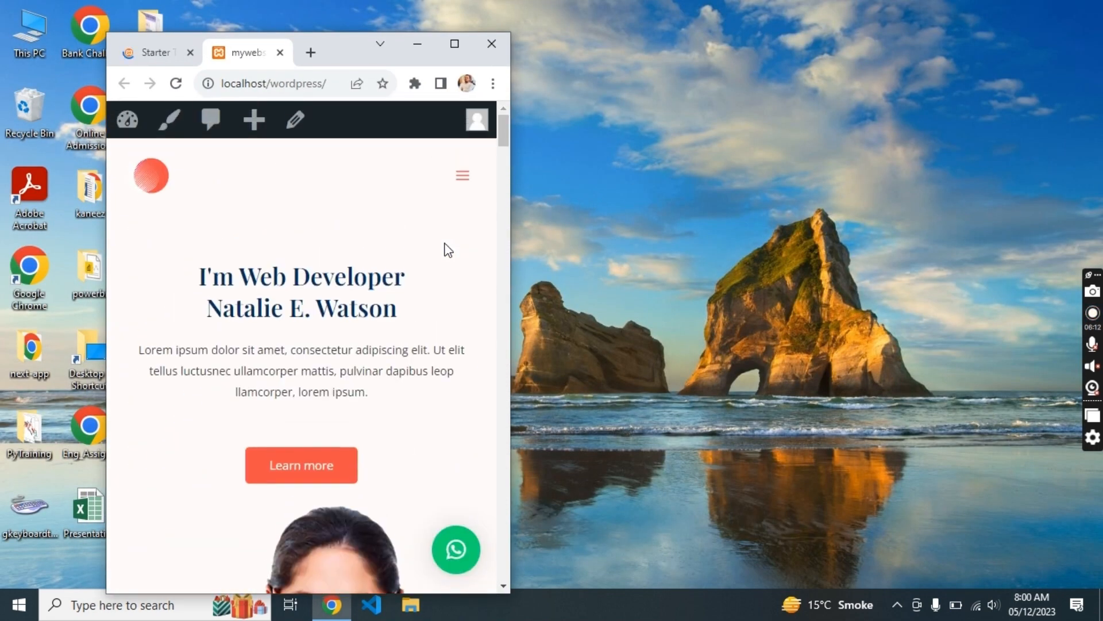
{"action": "left_click", "coordinate": [462, 178]}
{"action": "left_click", "coordinate": [462, 183]}
- Scroll the single-column mobile homepage to the footer, then maximize the browser window
{"action": "scroll", "coordinate": [432, 220], "scroll_direction": "down", "scroll_amount": 6}
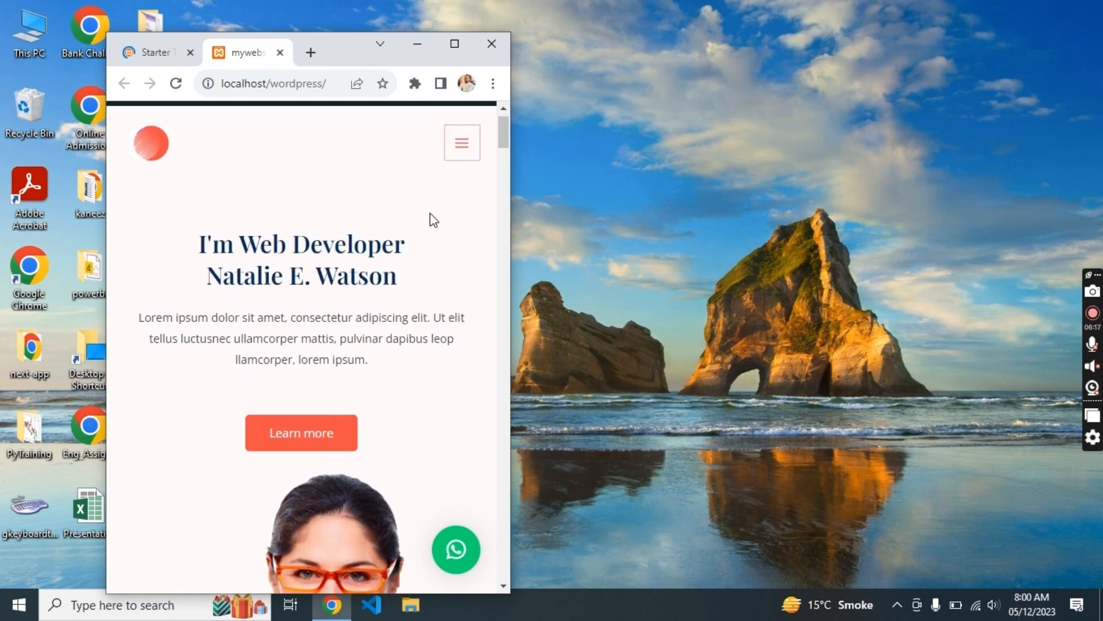
{"action": "scroll", "coordinate": [434, 220], "scroll_direction": "down", "scroll_amount": 8}
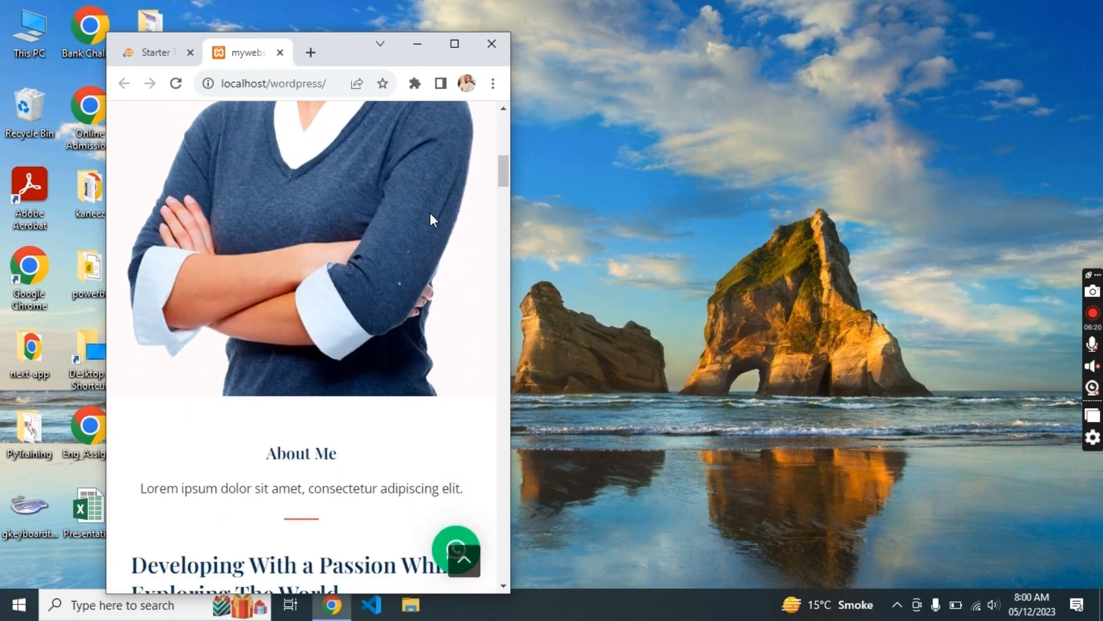
{"action": "scroll", "coordinate": [432, 214], "scroll_direction": "down", "scroll_amount": 10}
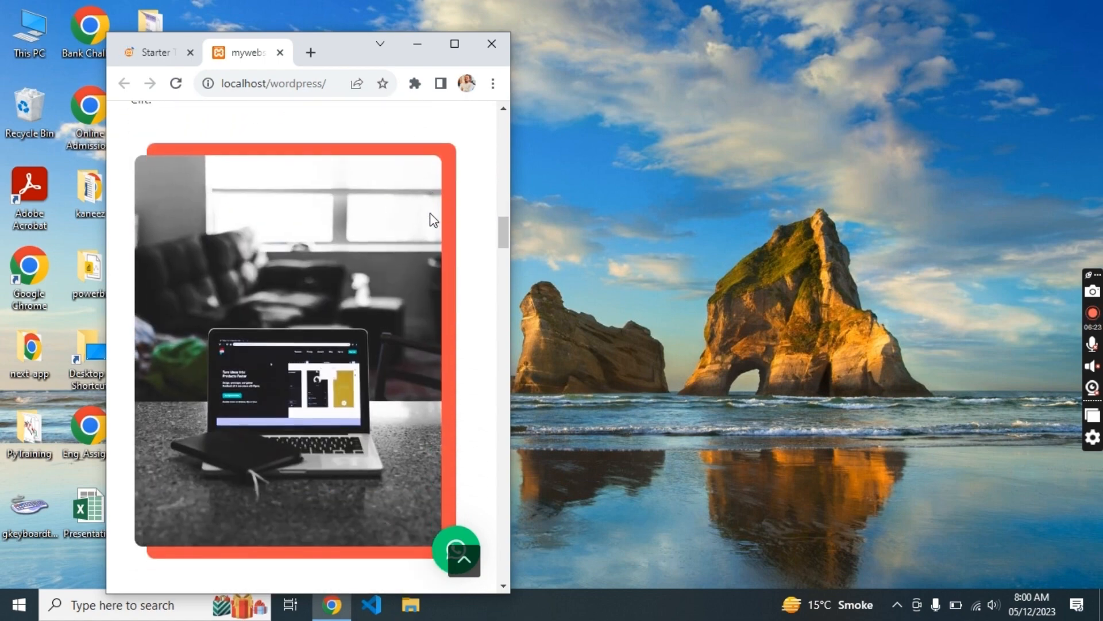
{"action": "scroll", "coordinate": [431, 219], "scroll_direction": "down", "scroll_amount": 10}
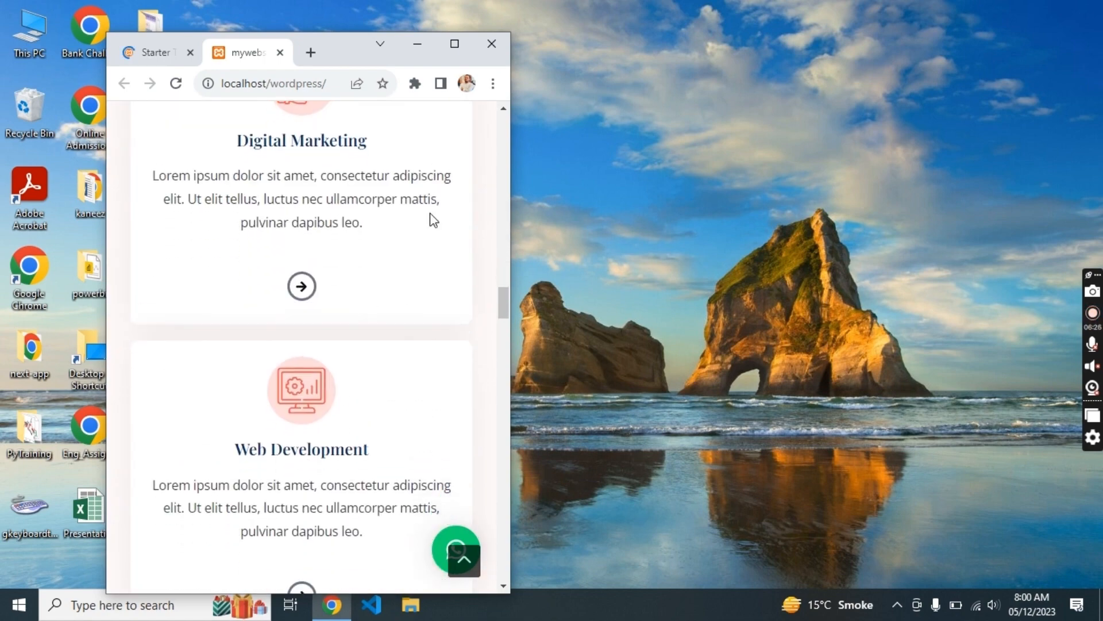
{"action": "scroll", "coordinate": [432, 219], "scroll_direction": "down", "scroll_amount": 15}
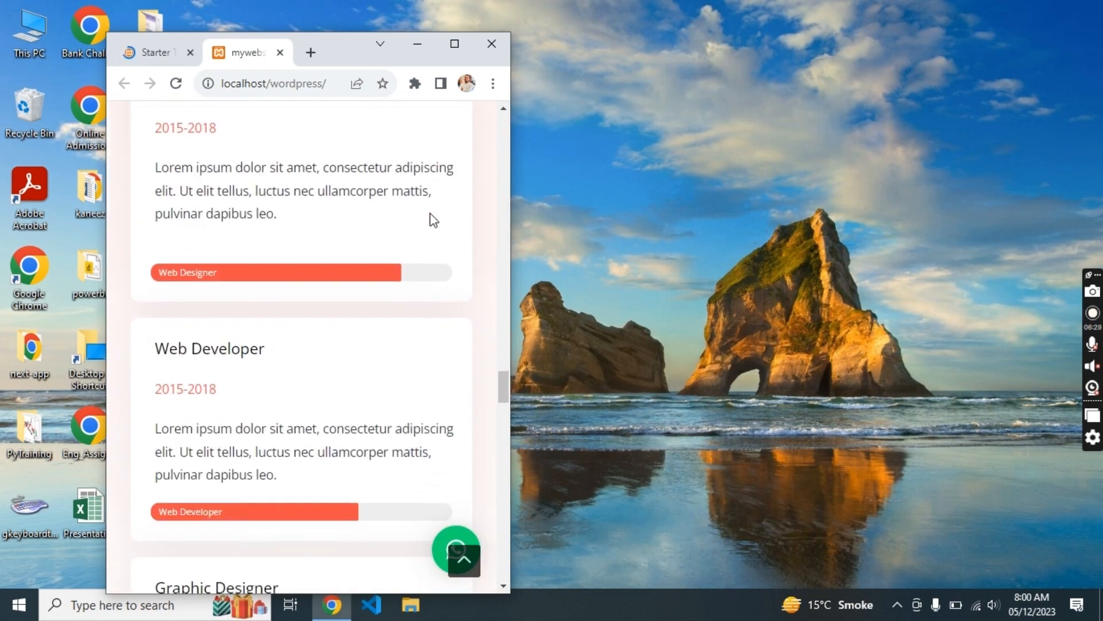
{"action": "scroll", "coordinate": [431, 218], "scroll_direction": "down", "scroll_amount": 10}
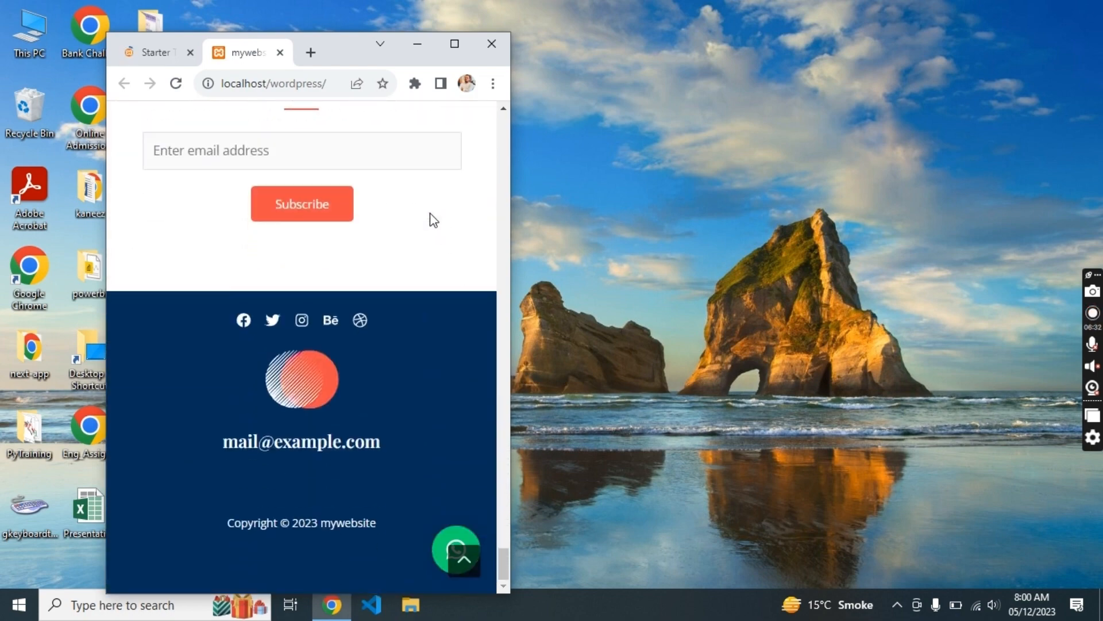
{"action": "left_click", "coordinate": [454, 44]}
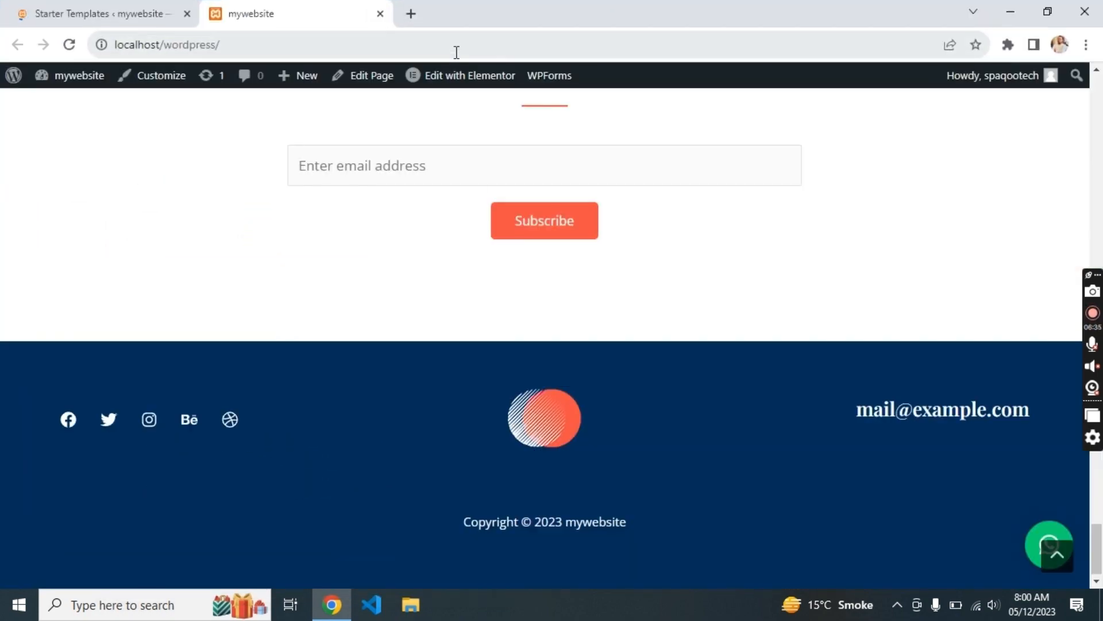
- Visit the live mywebsite homepage from the admin bar and launch the Astra Customizer
{"action": "scroll", "coordinate": [483, 208], "scroll_direction": "up", "scroll_amount": 10}
{"action": "scroll", "coordinate": [482, 210], "scroll_direction": "up", "scroll_amount": 10}
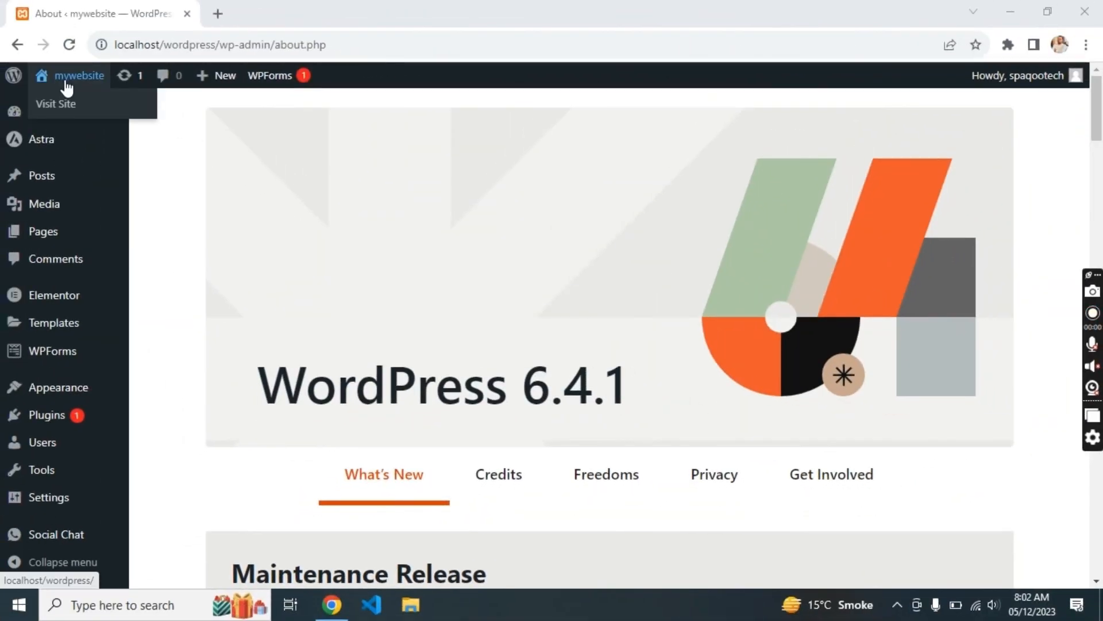
{"action": "left_click", "coordinate": [66, 85]}
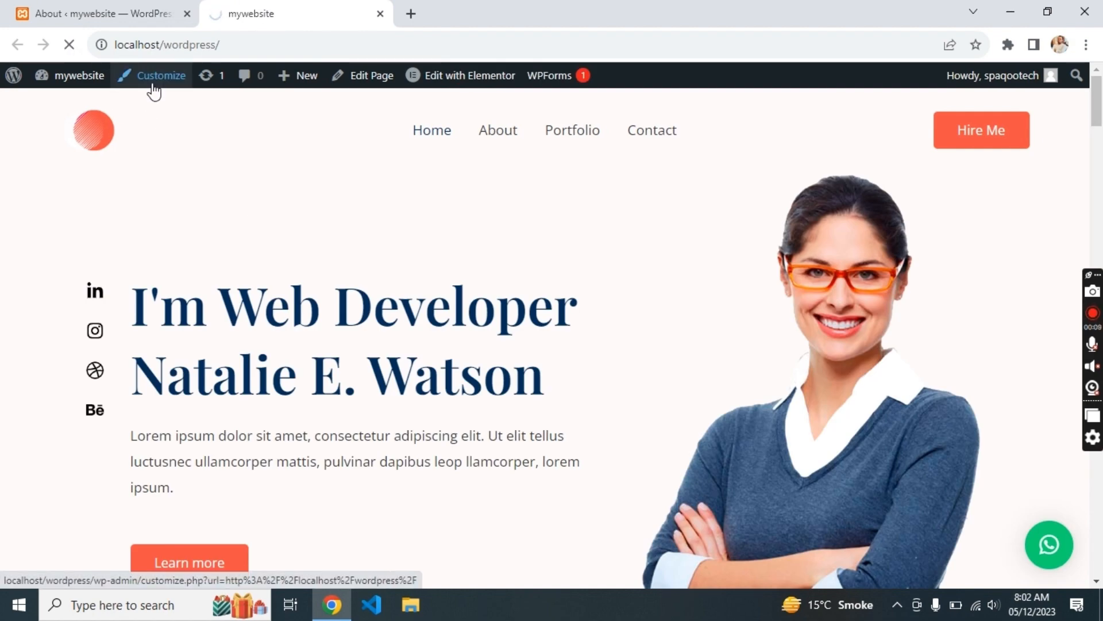
{"action": "left_click", "coordinate": [152, 85]}
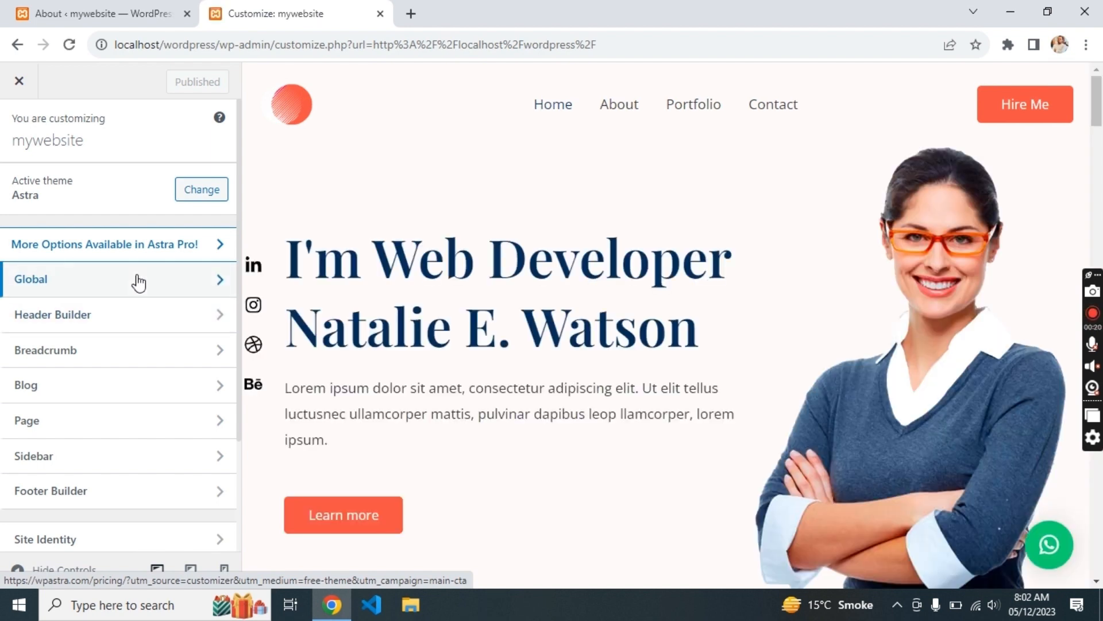
- Set the accent colour and link hover colour to black under Global > Colors
{"action": "left_click", "coordinate": [138, 281]}
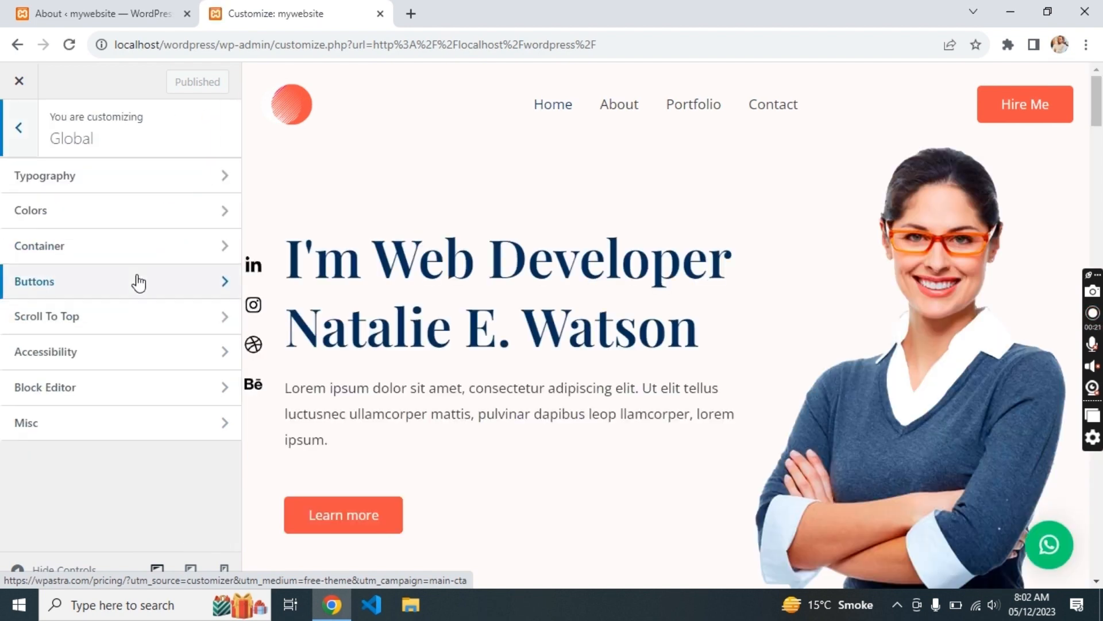
{"action": "left_click", "coordinate": [104, 214]}
{"action": "scroll", "coordinate": [111, 447], "scroll_direction": "down", "scroll_amount": 1}
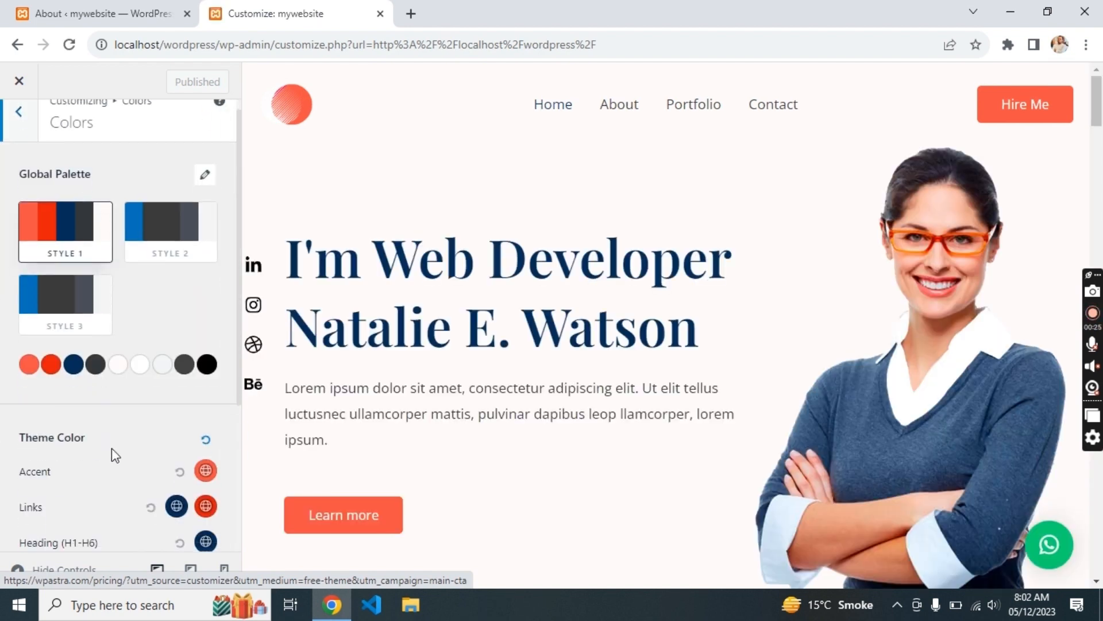
{"action": "left_click", "coordinate": [206, 435]}
{"action": "left_click", "coordinate": [202, 472]}
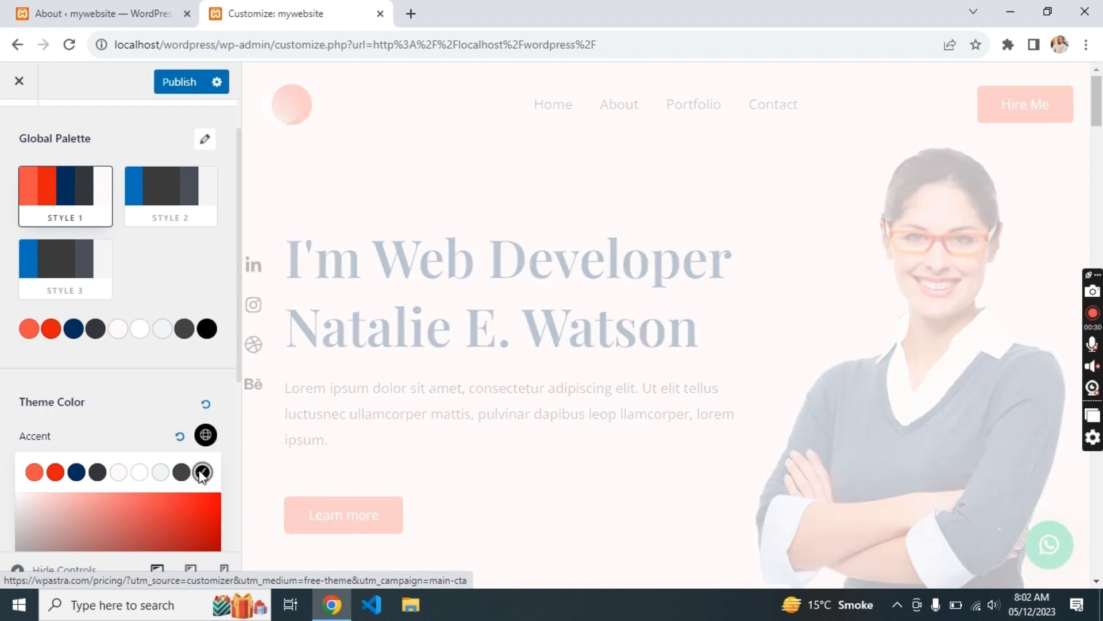
{"action": "scroll", "coordinate": [151, 389], "scroll_direction": "down", "scroll_amount": 1}
{"action": "left_click", "coordinate": [151, 388]}
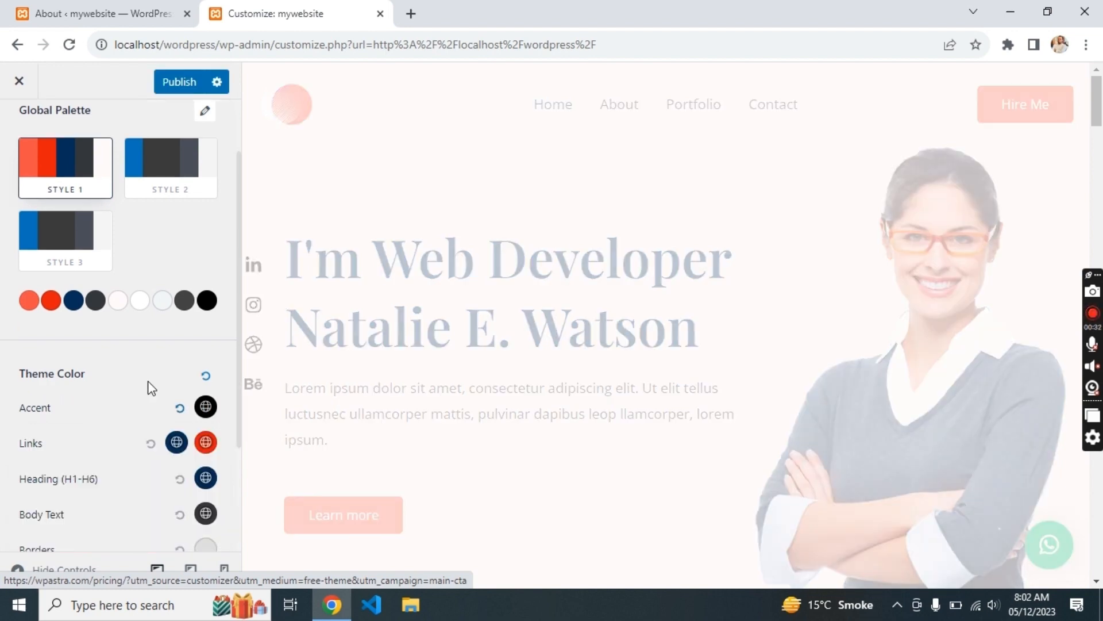
{"action": "left_click", "coordinate": [206, 442]}
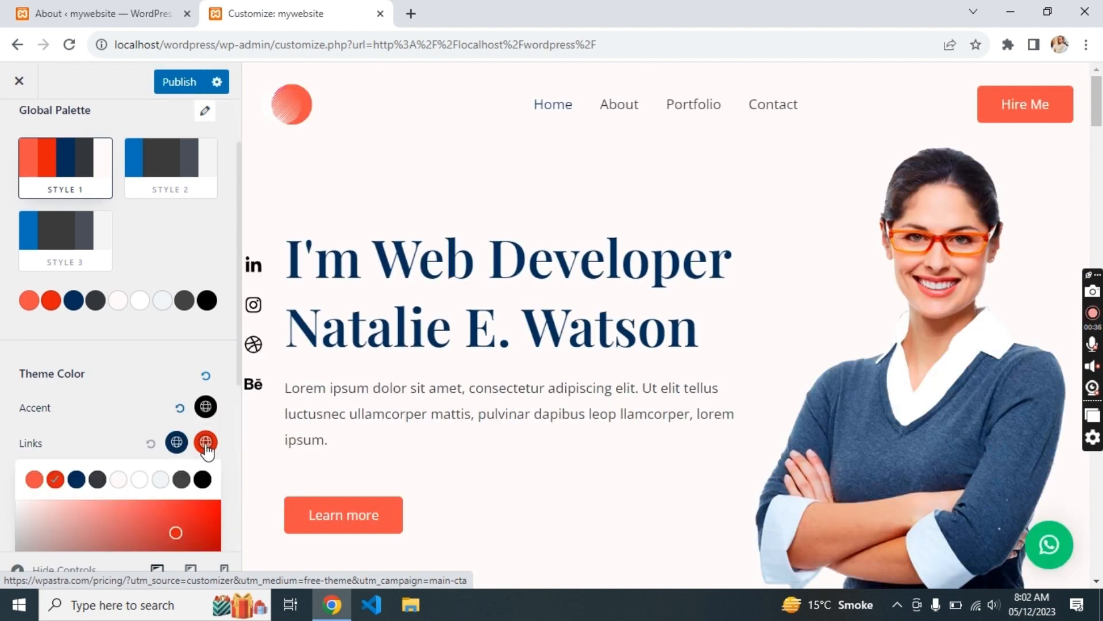
{"action": "left_click", "coordinate": [141, 387]}
{"action": "scroll", "coordinate": [133, 381], "scroll_direction": "down", "scroll_amount": 5}
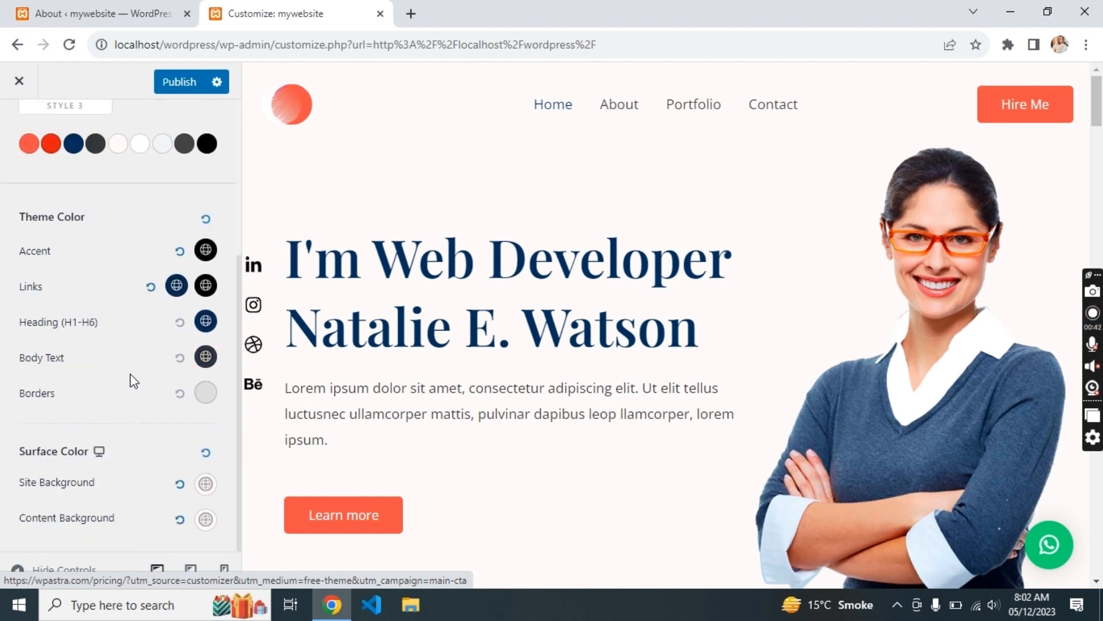
{"action": "scroll", "coordinate": [134, 381], "scroll_direction": "up", "scroll_amount": 5}
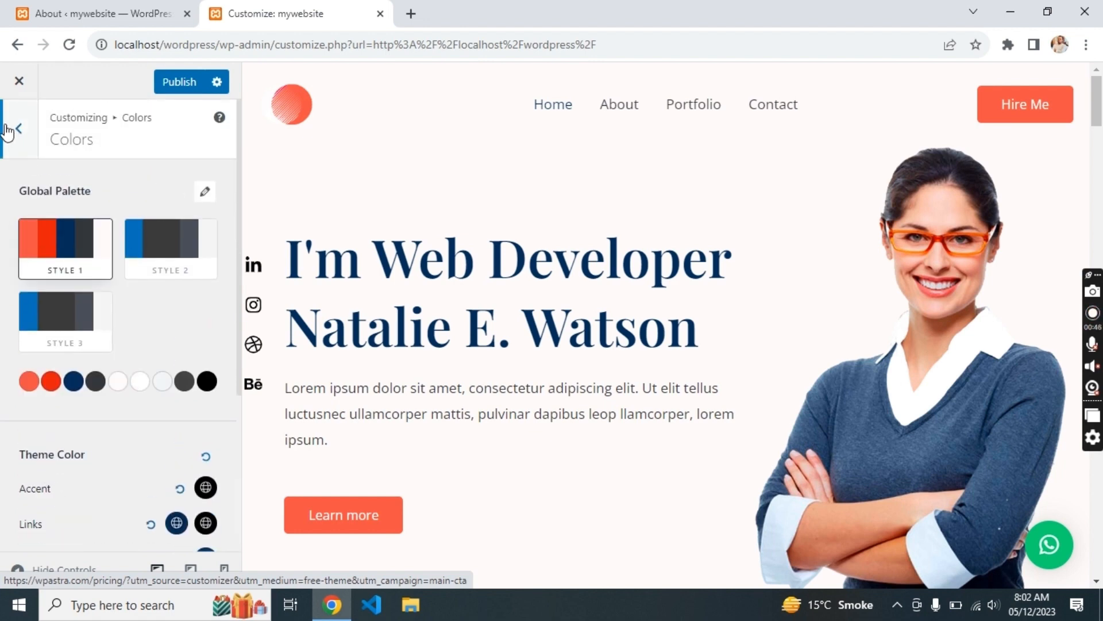
- Change global palette Color 1 to near-black and Color 2 to grey
{"action": "left_click", "coordinate": [28, 382]}
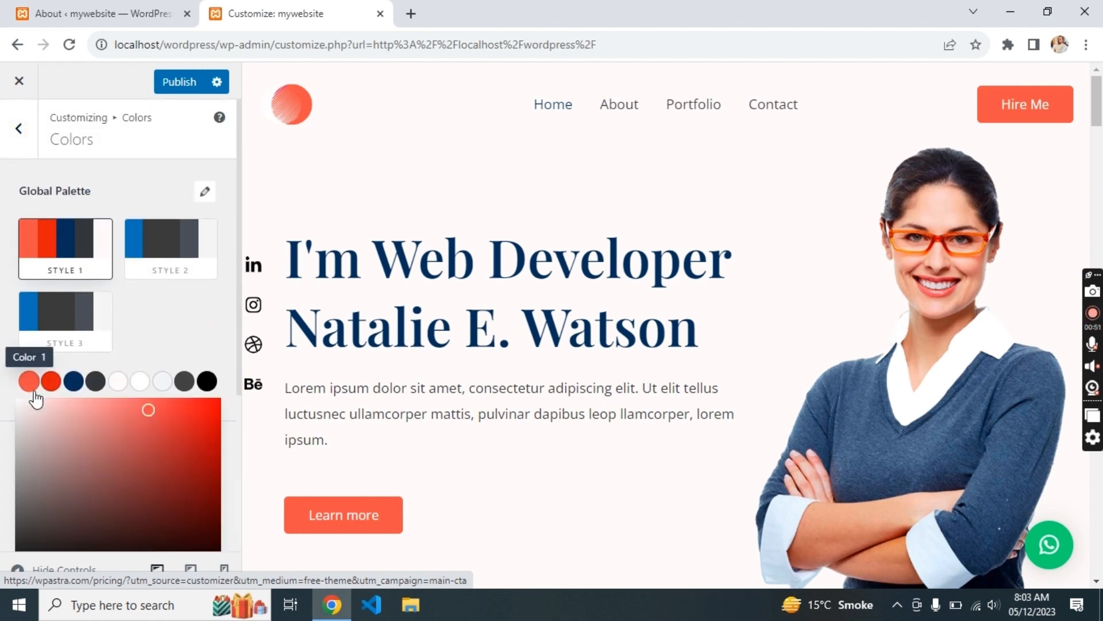
{"action": "left_click_drag", "start_coordinate": [26, 506], "coordinate": [3, 540]}
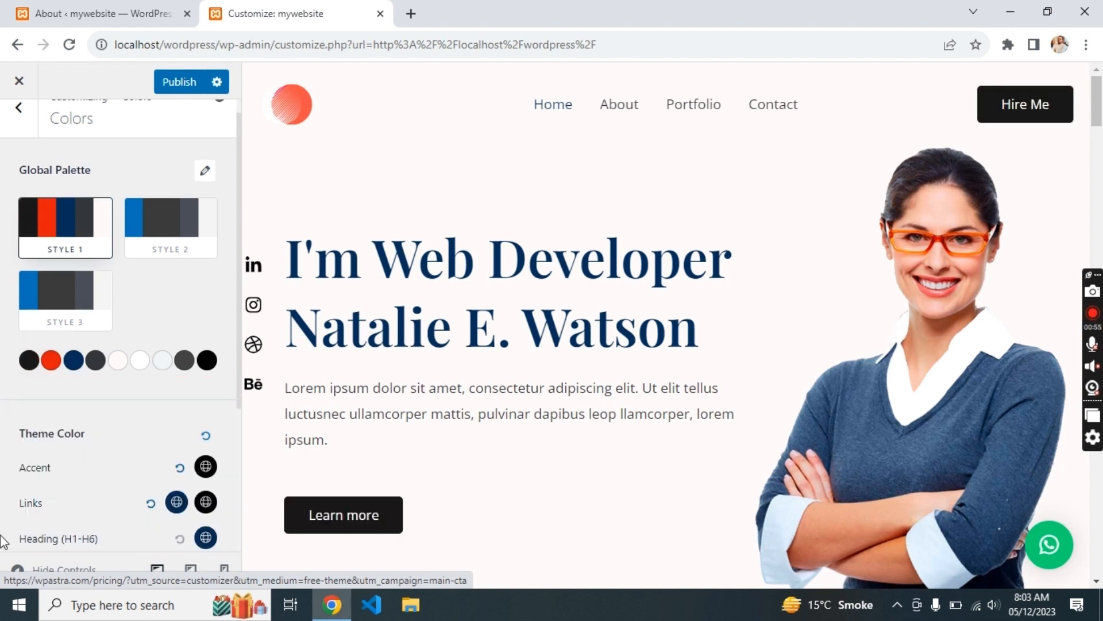
{"action": "left_click", "coordinate": [51, 361]}
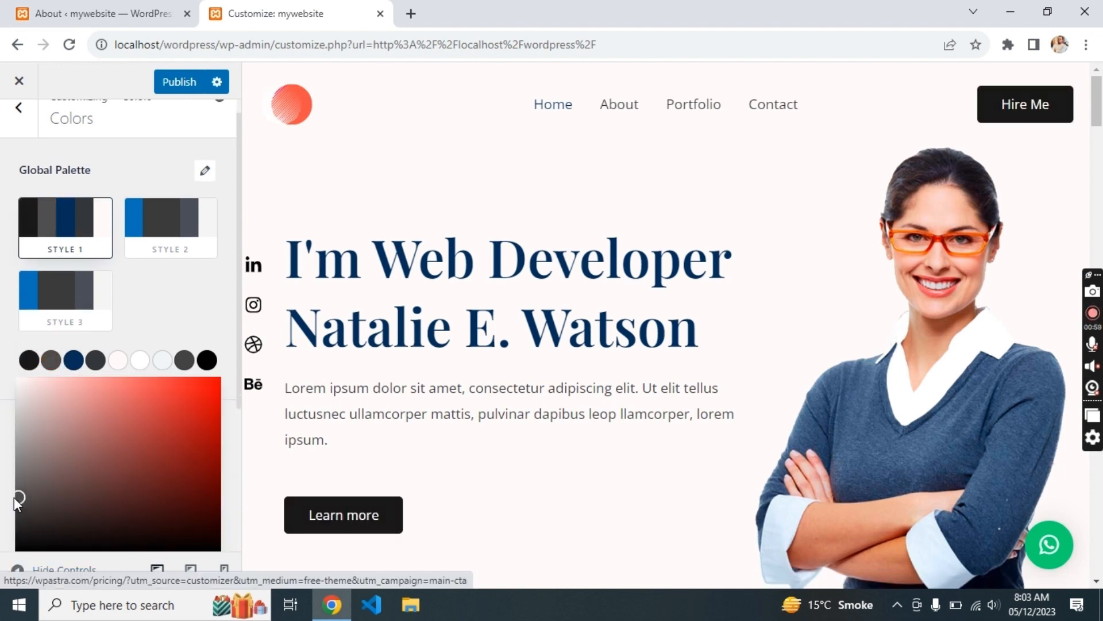
{"action": "left_click", "coordinate": [13, 467]}
{"action": "scroll", "coordinate": [147, 316], "scroll_direction": "down", "scroll_amount": 1}
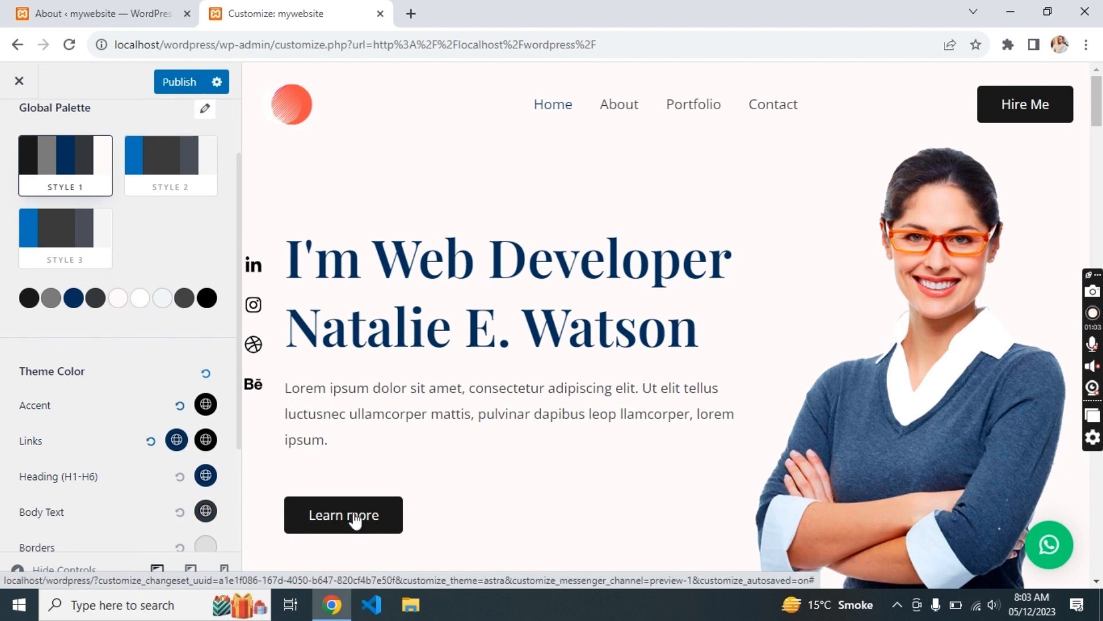
{"action": "scroll", "coordinate": [128, 357], "scroll_direction": "up", "scroll_amount": 2}
{"action": "left_click", "coordinate": [19, 136]}
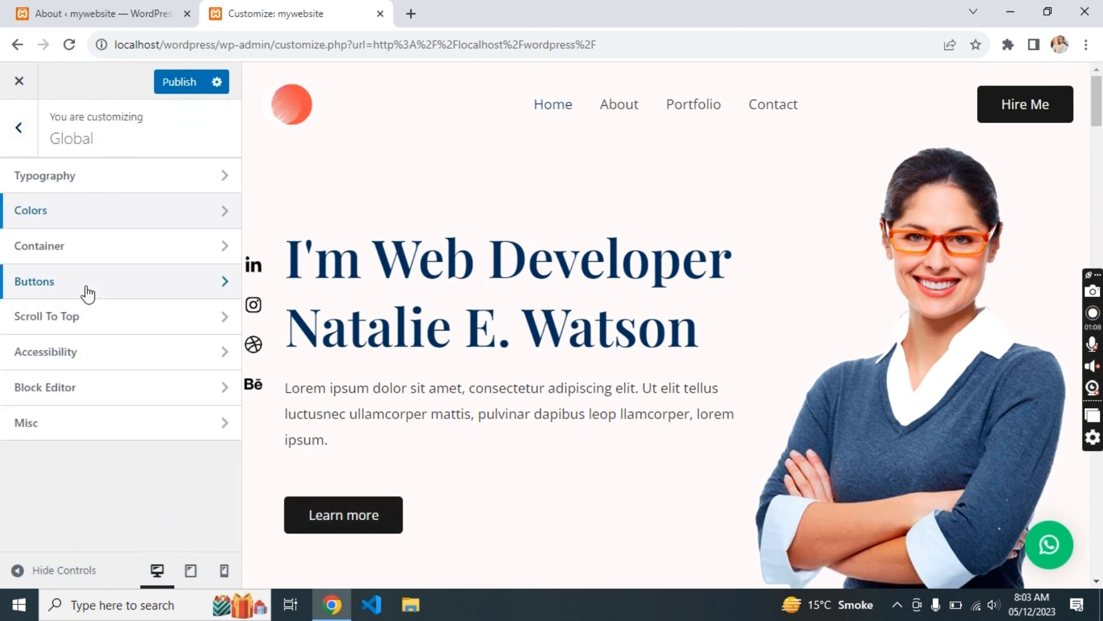
- Try the Montserrat / Source Sans Pro and Rubik / Karla typography pairings
{"action": "left_click", "coordinate": [71, 182]}
{"action": "left_click", "coordinate": [165, 315]}
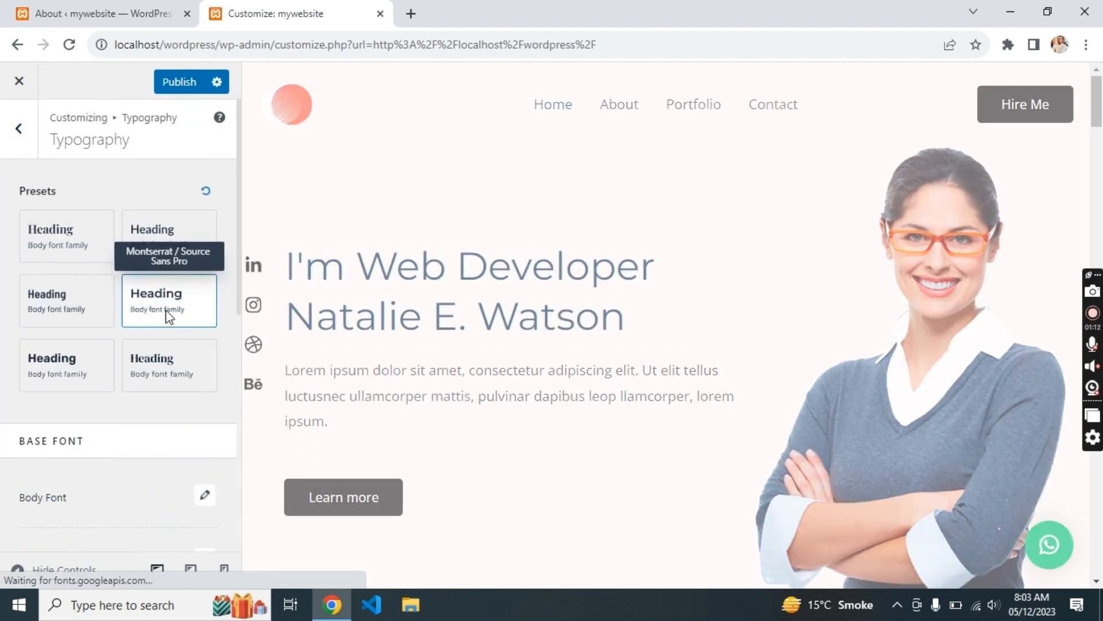
{"action": "left_click", "coordinate": [75, 381]}
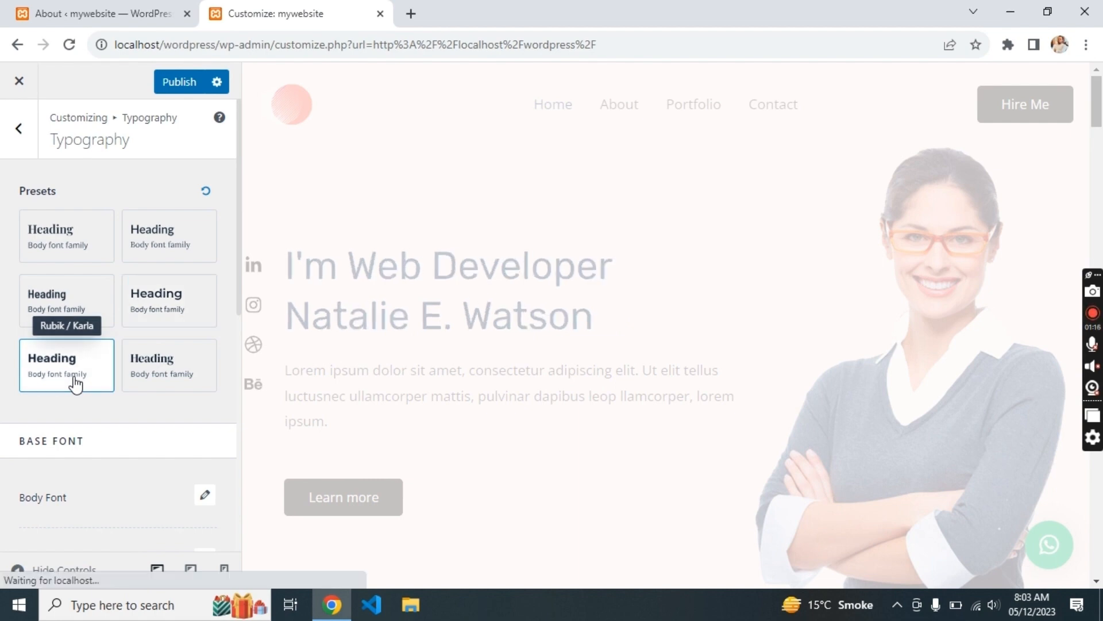
{"action": "left_click", "coordinate": [19, 138]}
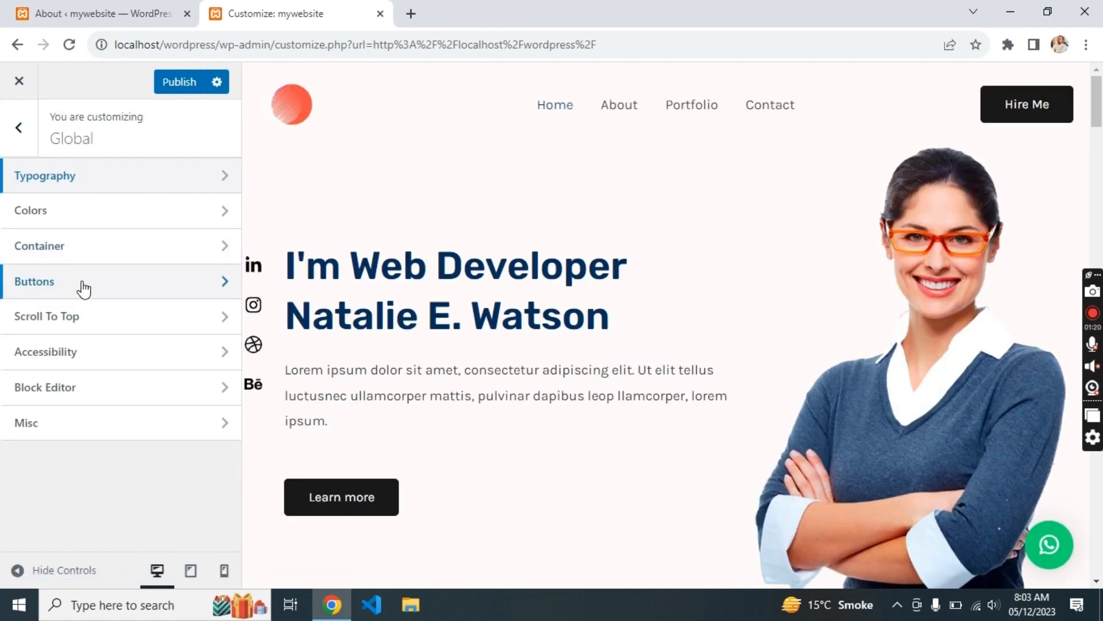
- Try several primary button presets, settling on the first square style
{"action": "left_click", "coordinate": [84, 289]}
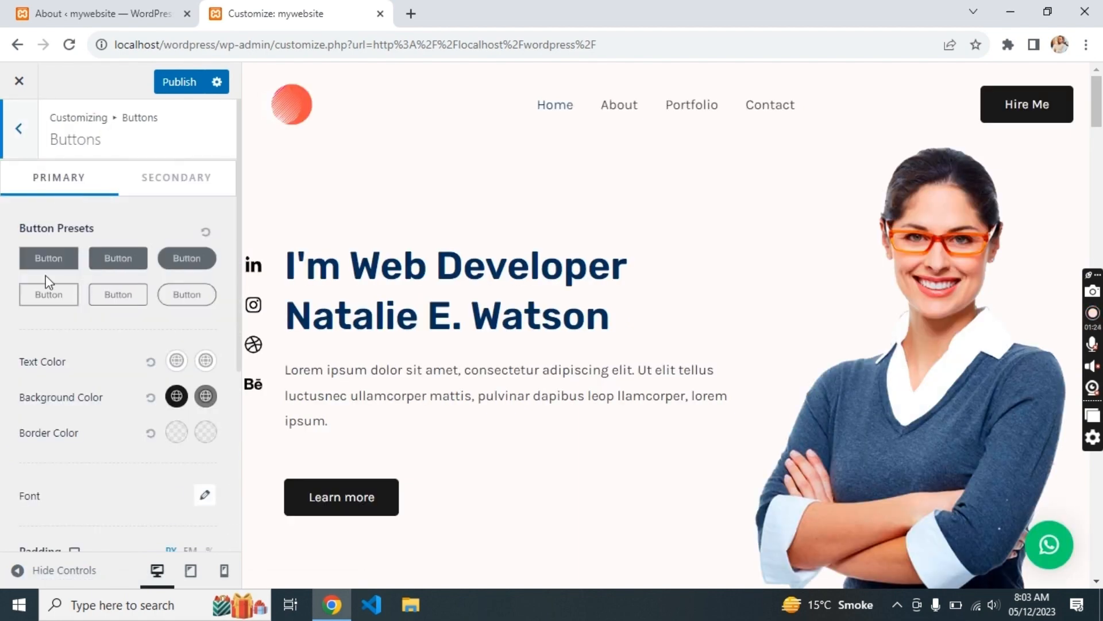
{"action": "left_click", "coordinate": [41, 259]}
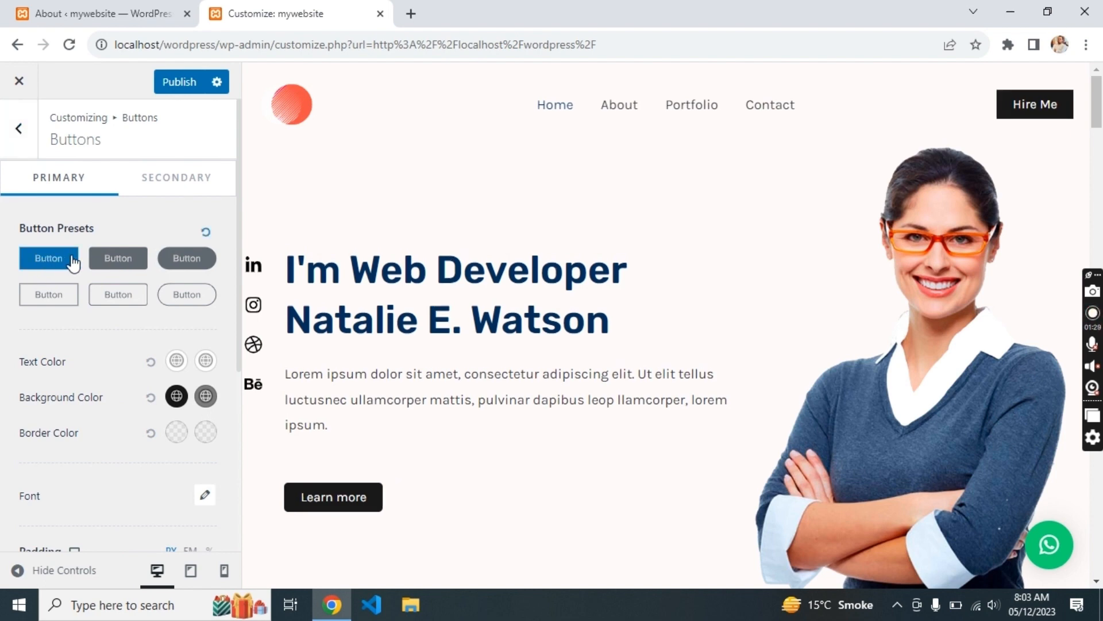
{"action": "left_click", "coordinate": [117, 259]}
{"action": "left_click", "coordinate": [184, 294]}
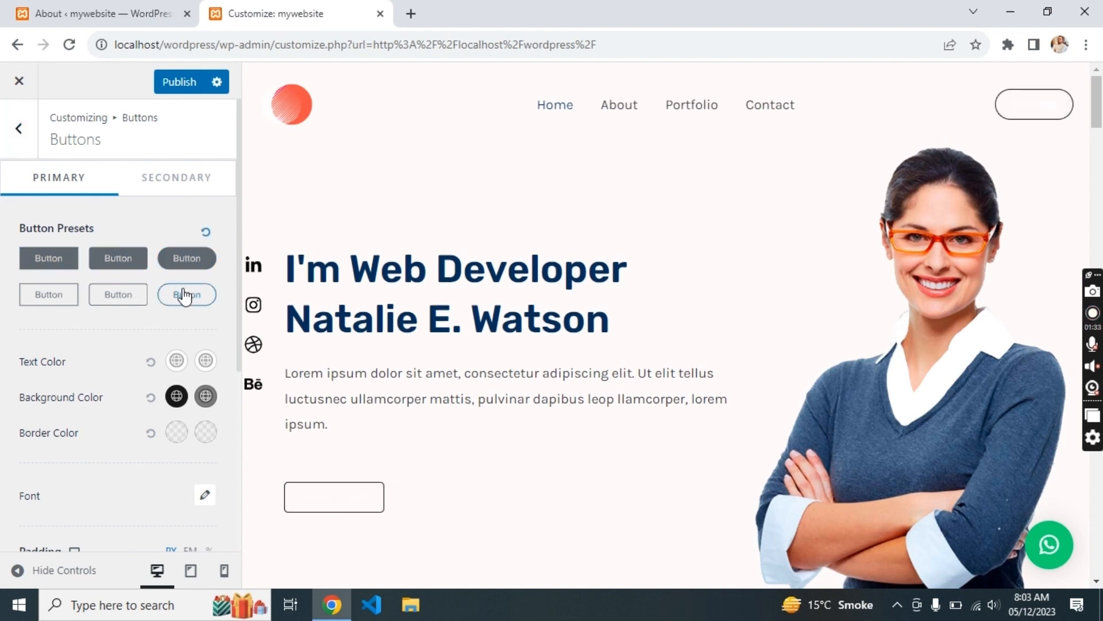
{"action": "left_click", "coordinate": [119, 262]}
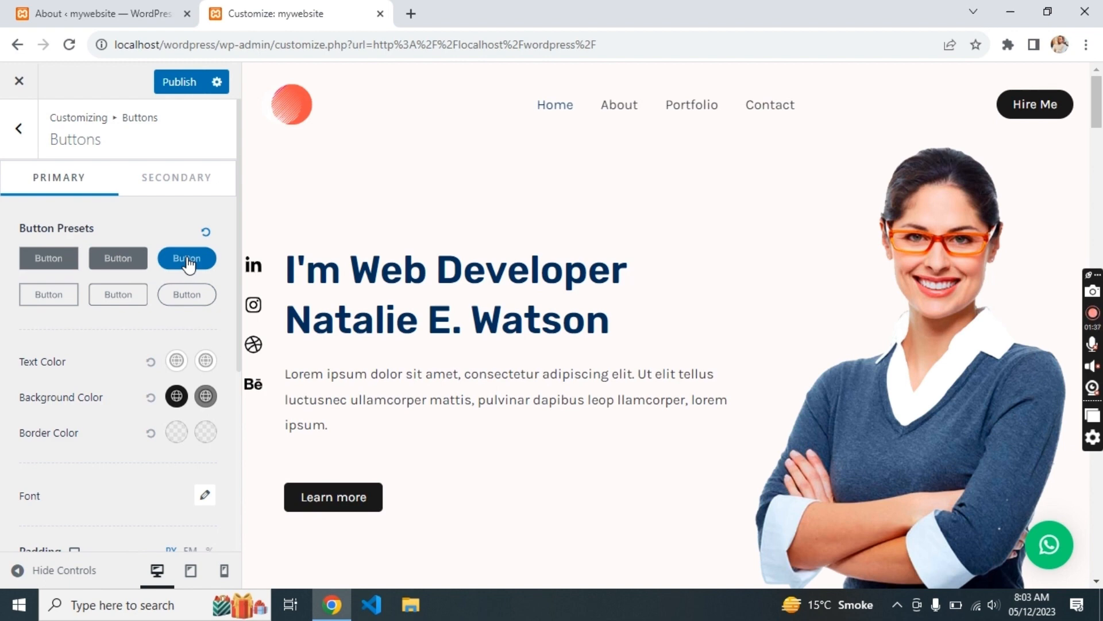
{"action": "left_click", "coordinate": [41, 260]}
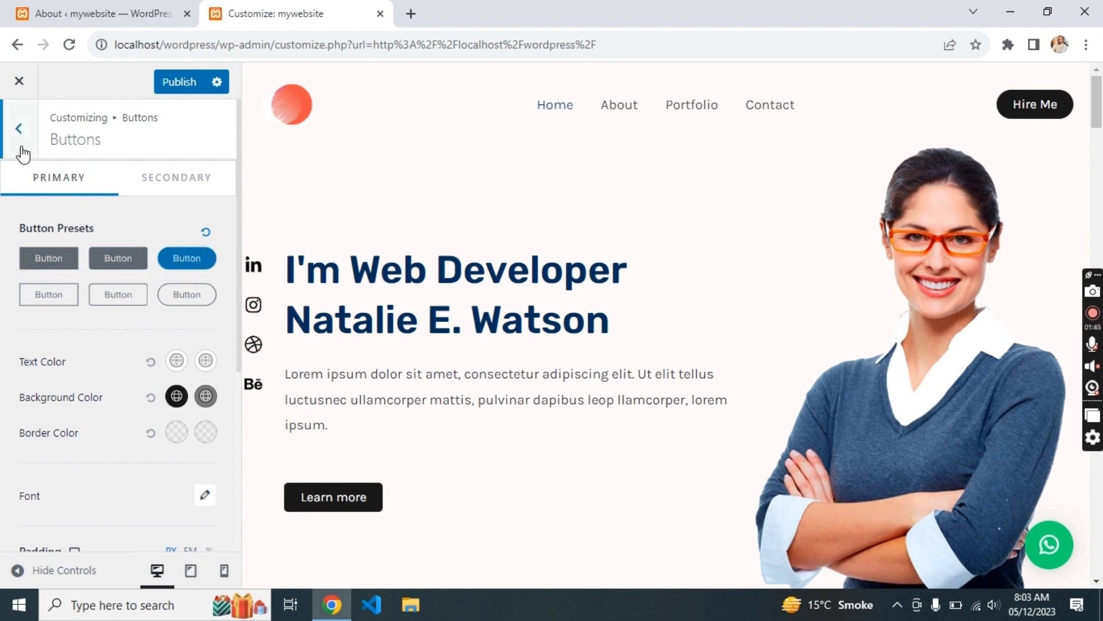
- Give the secondary buttons the second preset style
{"action": "left_click", "coordinate": [157, 171]}
{"action": "left_click", "coordinate": [202, 259]}
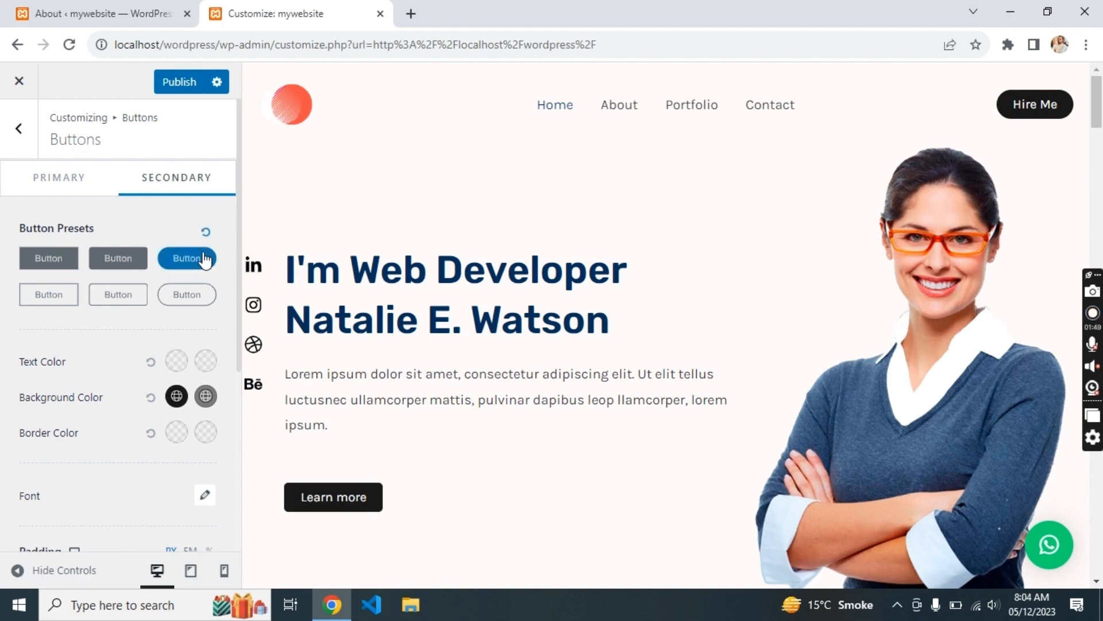
{"action": "left_click", "coordinate": [128, 260]}
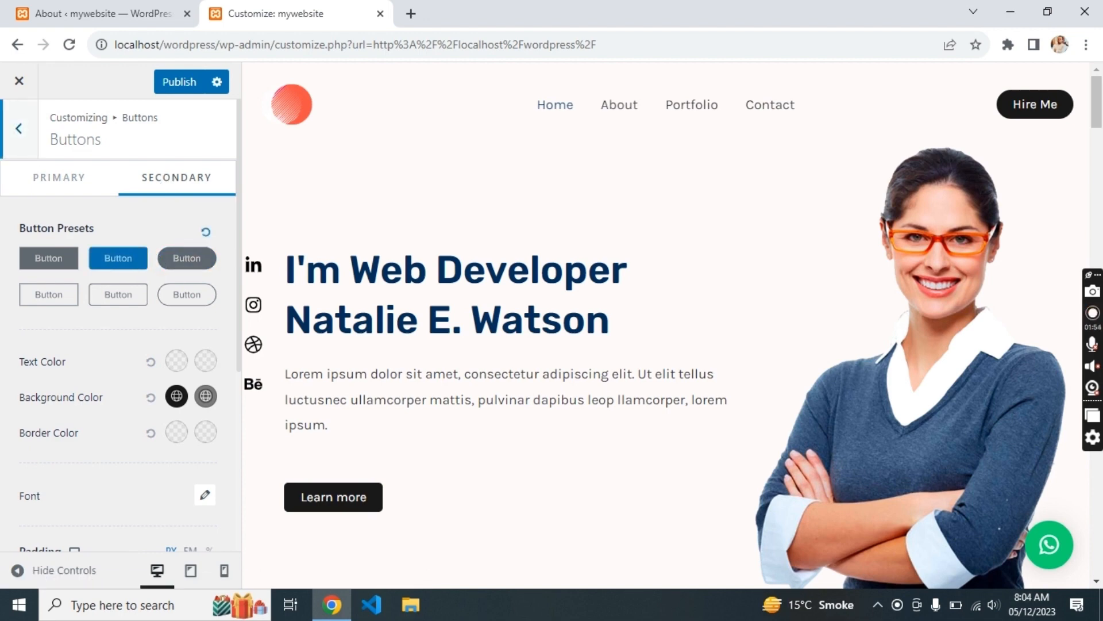
{"action": "left_click", "coordinate": [19, 129]}
- Toggle the Scroll To Top button on and then back off
{"action": "left_click", "coordinate": [123, 323]}
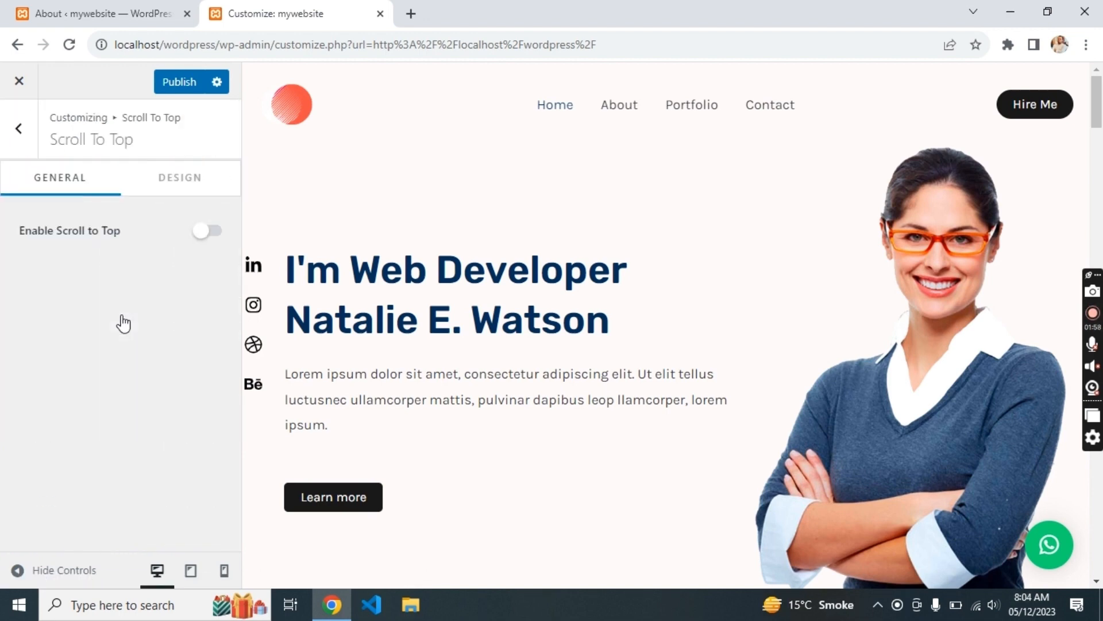
{"action": "scroll", "coordinate": [553, 410], "scroll_direction": "down", "scroll_amount": 10}
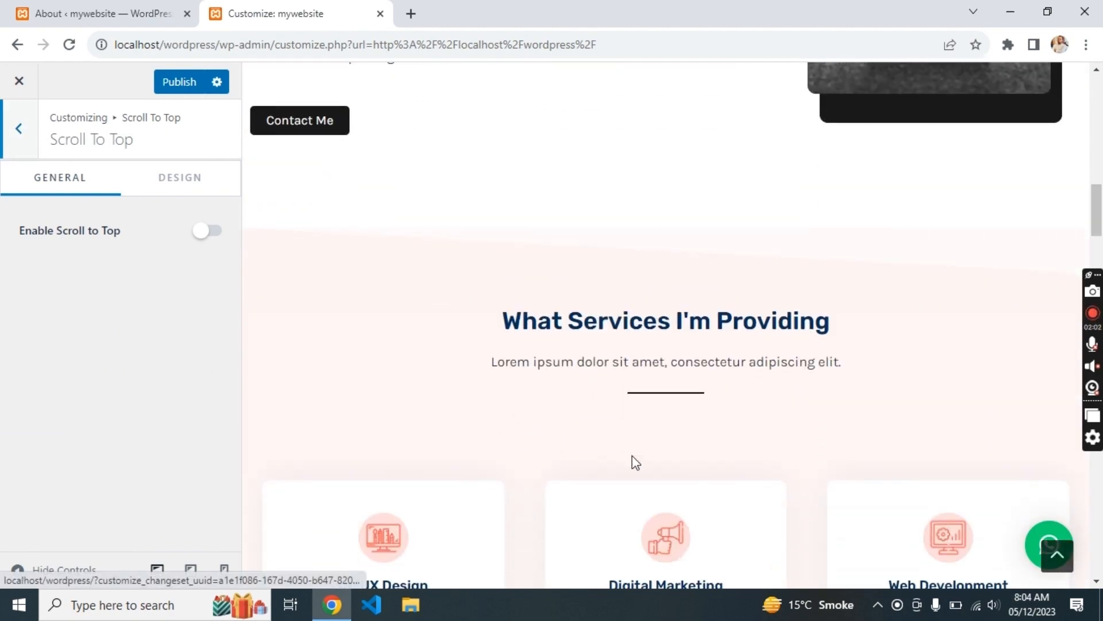
{"action": "left_click", "coordinate": [204, 230]}
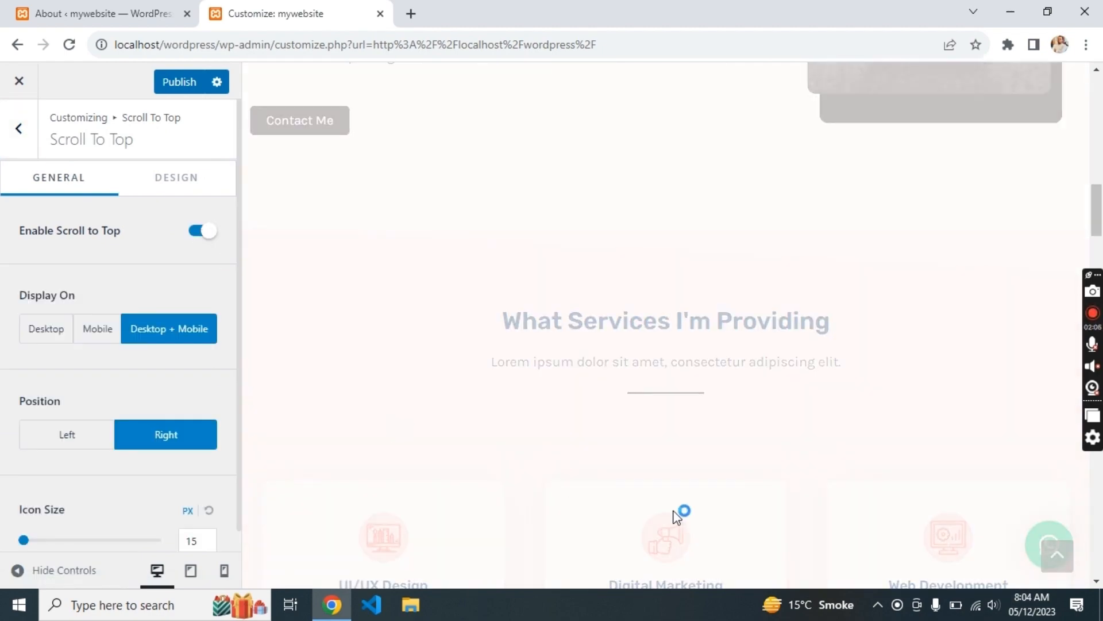
{"action": "scroll", "coordinate": [677, 517], "scroll_direction": "down", "scroll_amount": 8}
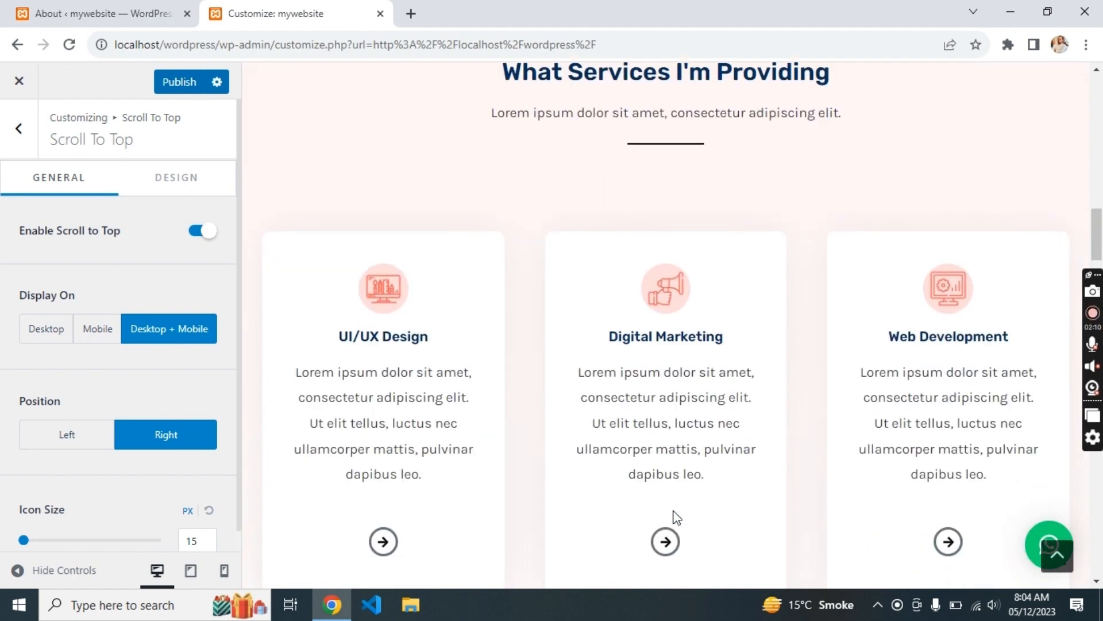
{"action": "scroll", "coordinate": [677, 518], "scroll_direction": "up", "scroll_amount": 20}
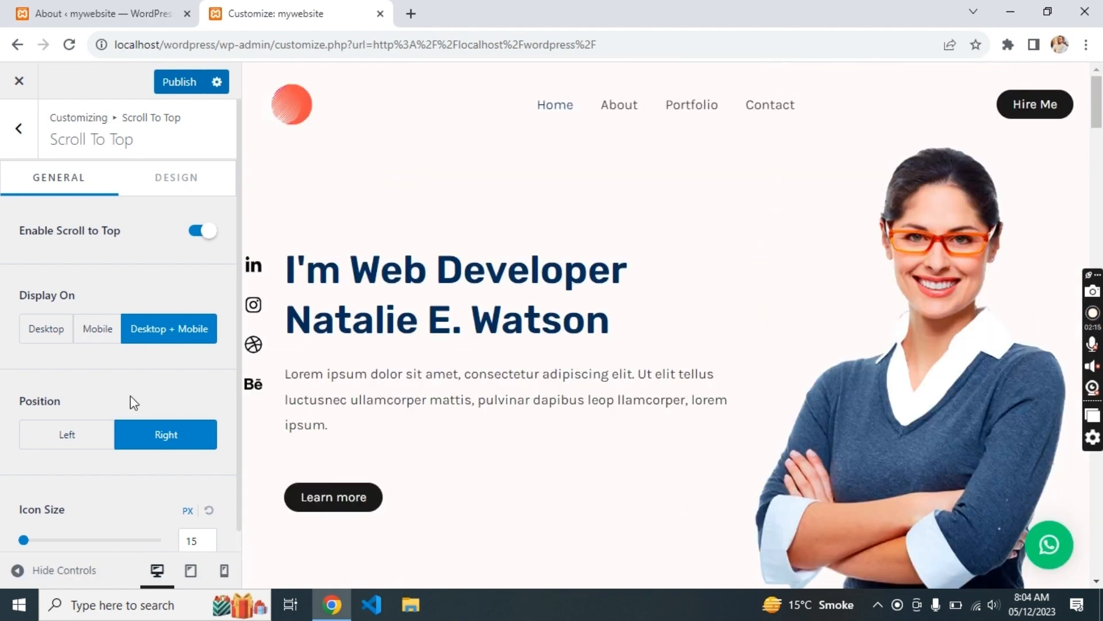
{"action": "left_click", "coordinate": [203, 230]}
{"action": "left_click", "coordinate": [15, 135]}
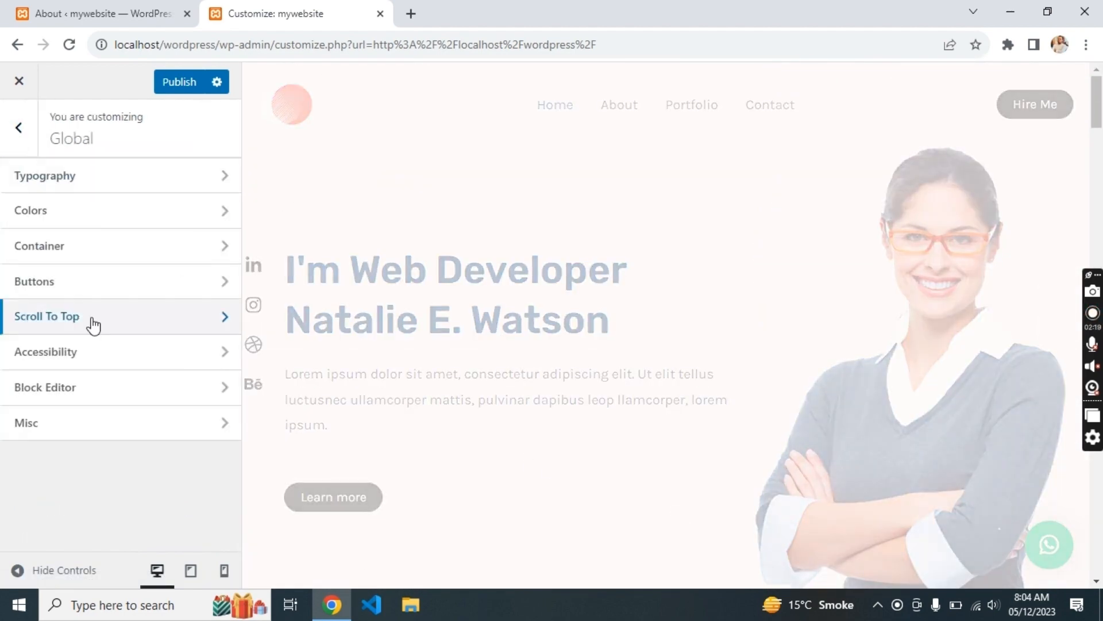
{"action": "left_click", "coordinate": [17, 128]}
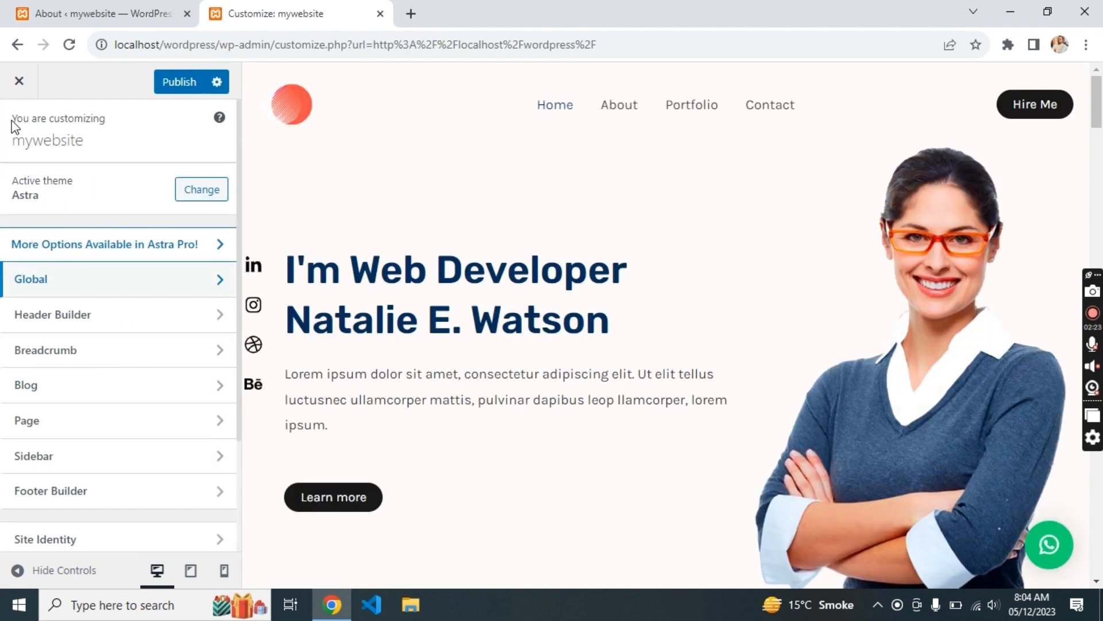
- Remove the logo in Header Builder's Site Title & Logo settings
{"action": "left_click", "coordinate": [129, 331]}
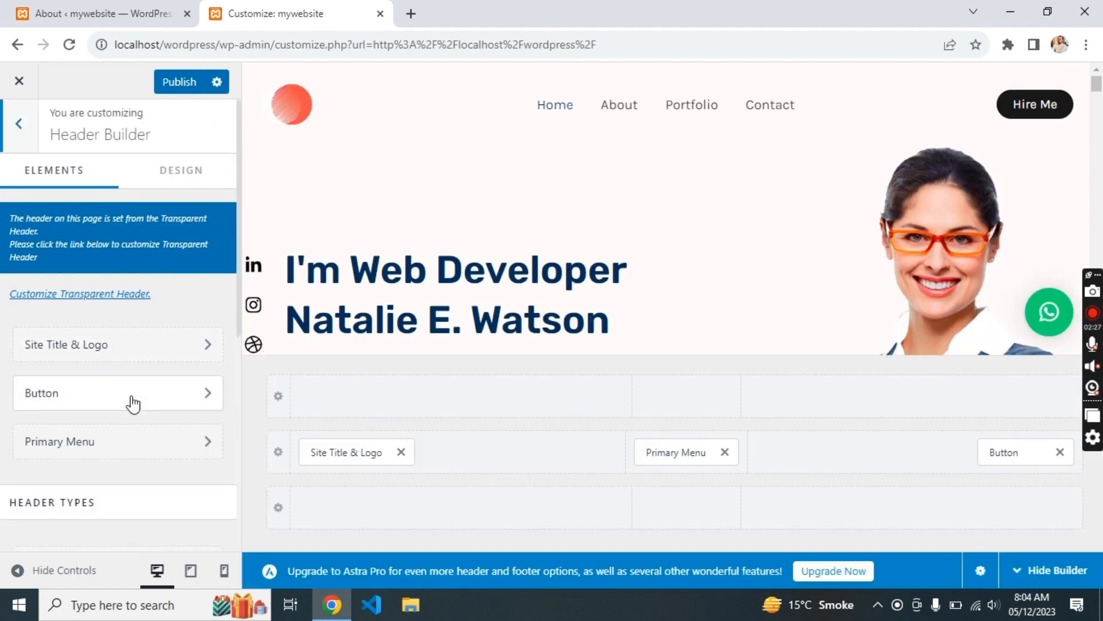
{"action": "scroll", "coordinate": [121, 345], "scroll_direction": "down", "scroll_amount": 1}
{"action": "left_click", "coordinate": [119, 333]}
{"action": "scroll", "coordinate": [136, 409], "scroll_direction": "down", "scroll_amount": 3}
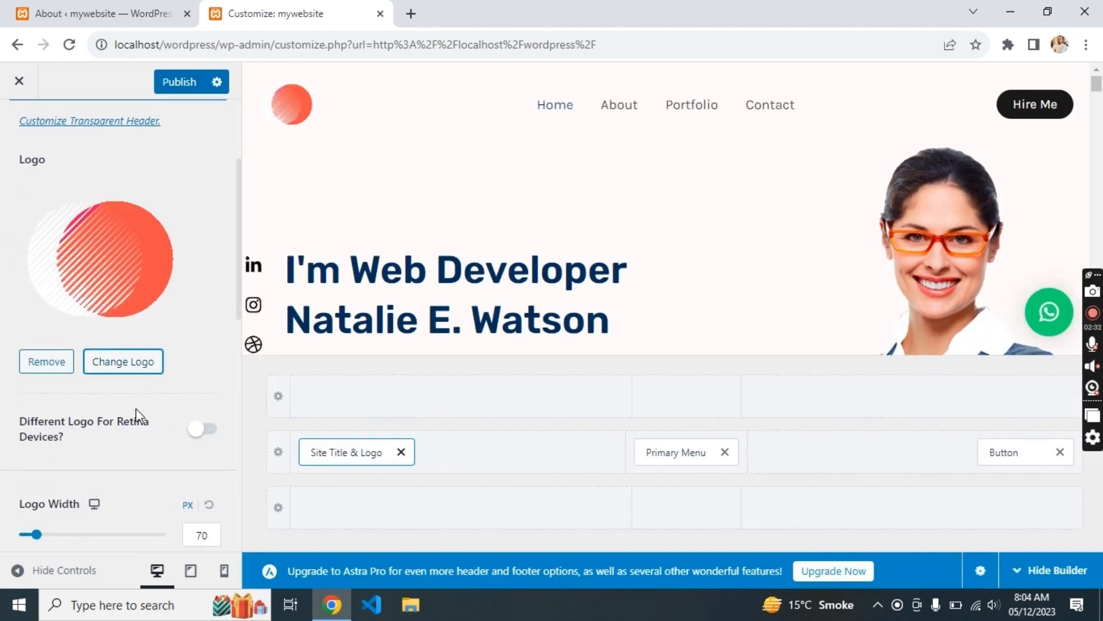
{"action": "scroll", "coordinate": [136, 408], "scroll_direction": "down", "scroll_amount": 5}
{"action": "scroll", "coordinate": [136, 413], "scroll_direction": "up", "scroll_amount": 5}
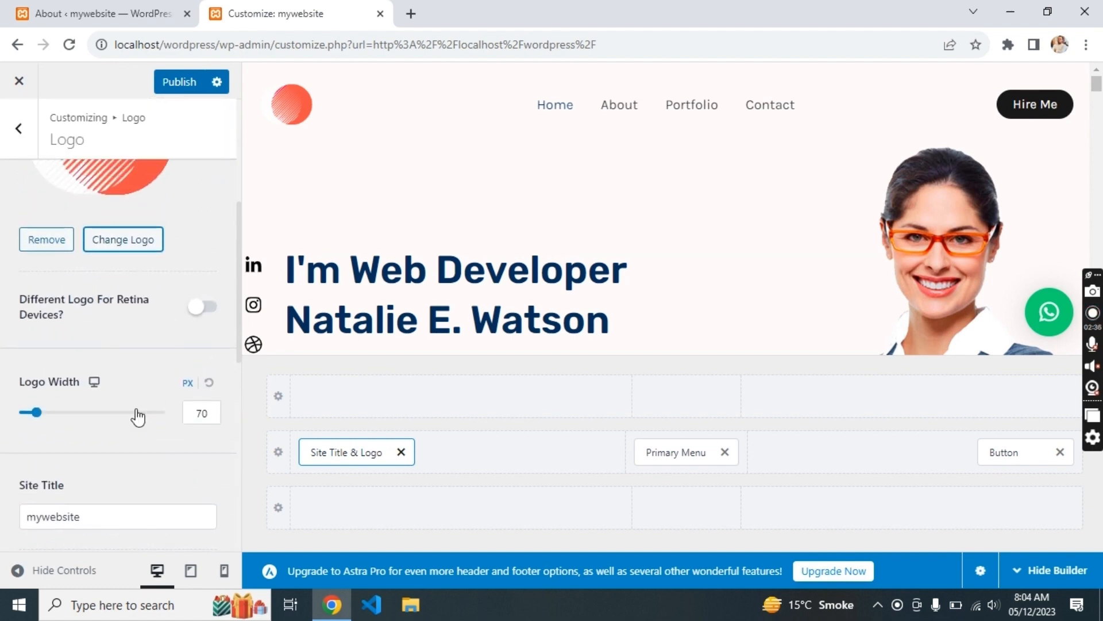
{"action": "left_click", "coordinate": [46, 289]}
{"action": "scroll", "coordinate": [66, 425], "scroll_direction": "down", "scroll_amount": 5}
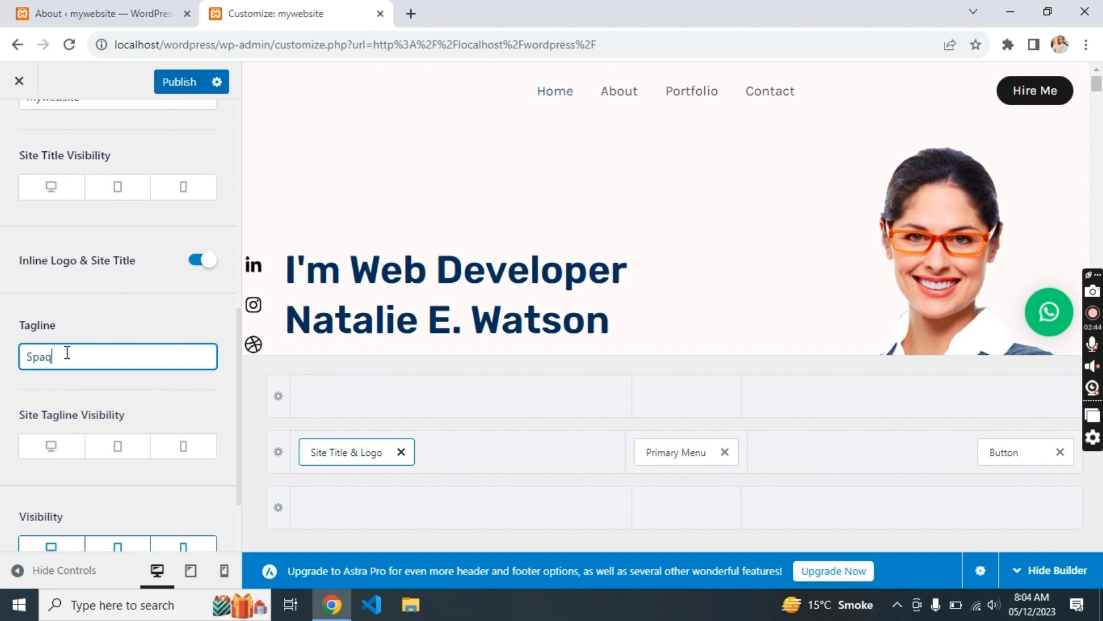
{"action": "scroll", "coordinate": [131, 432], "scroll_direction": "down", "scroll_amount": 2}
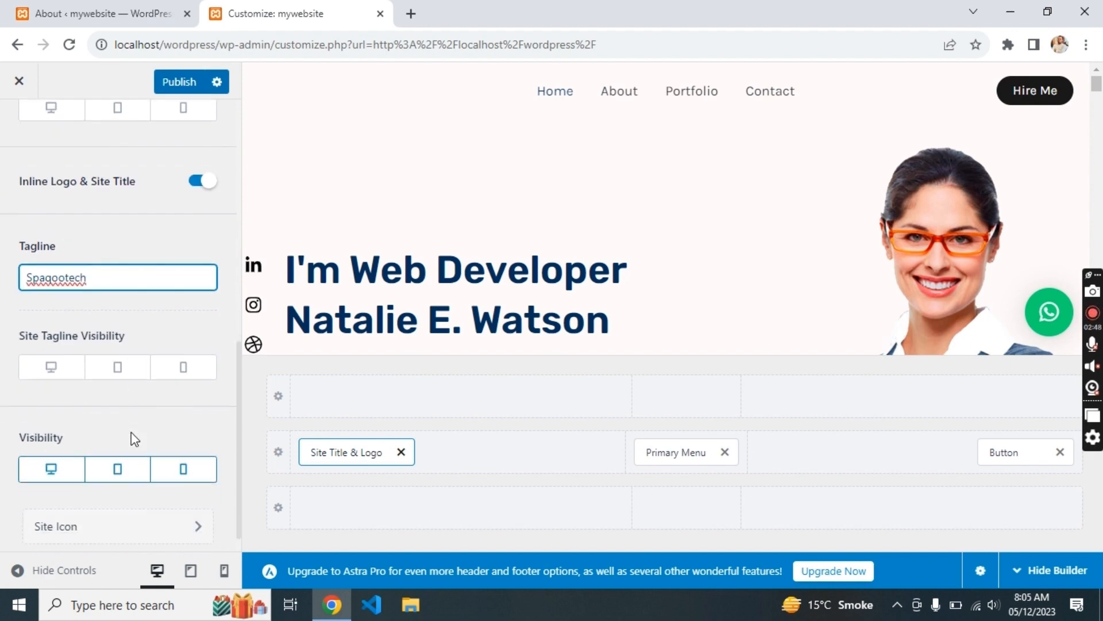
{"action": "scroll", "coordinate": [131, 432], "scroll_direction": "up", "scroll_amount": 8}
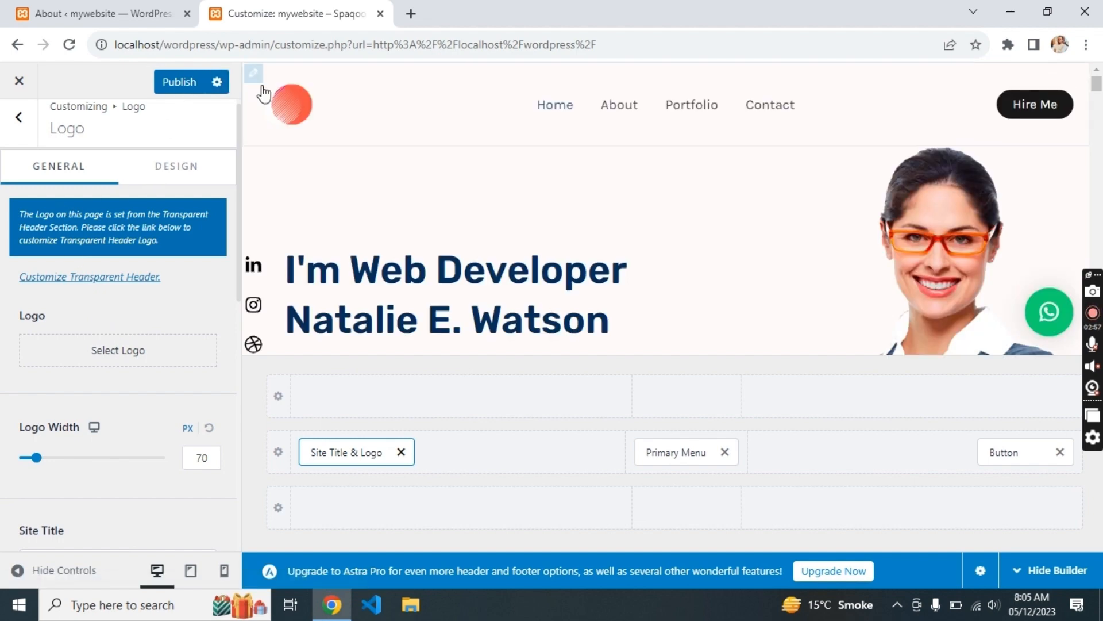
{"action": "left_click", "coordinate": [171, 170]}
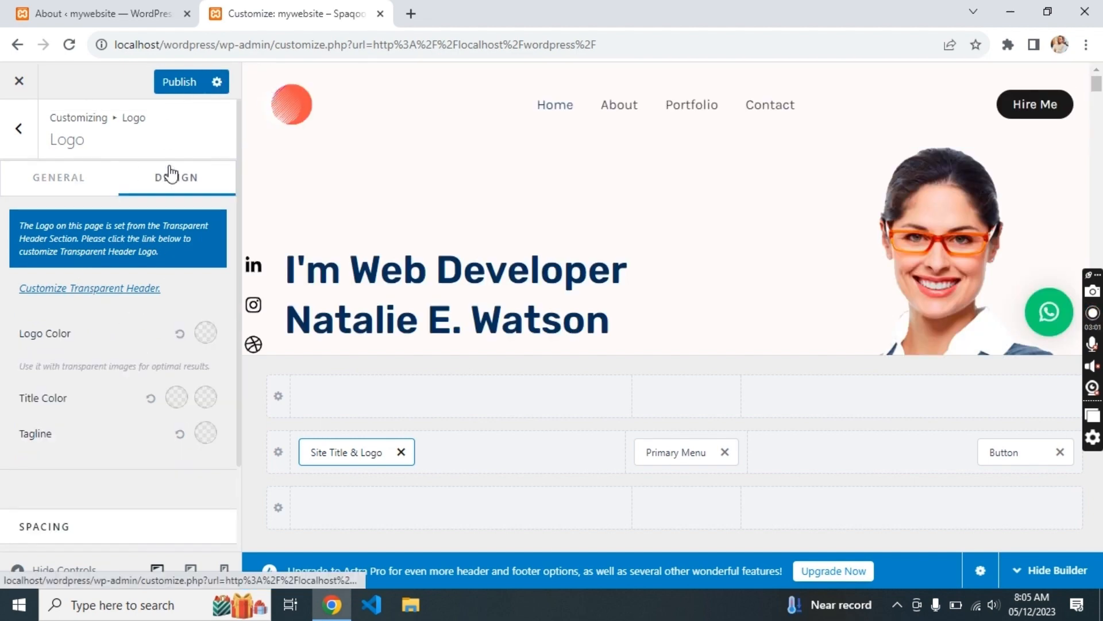
{"action": "left_click", "coordinate": [46, 192]}
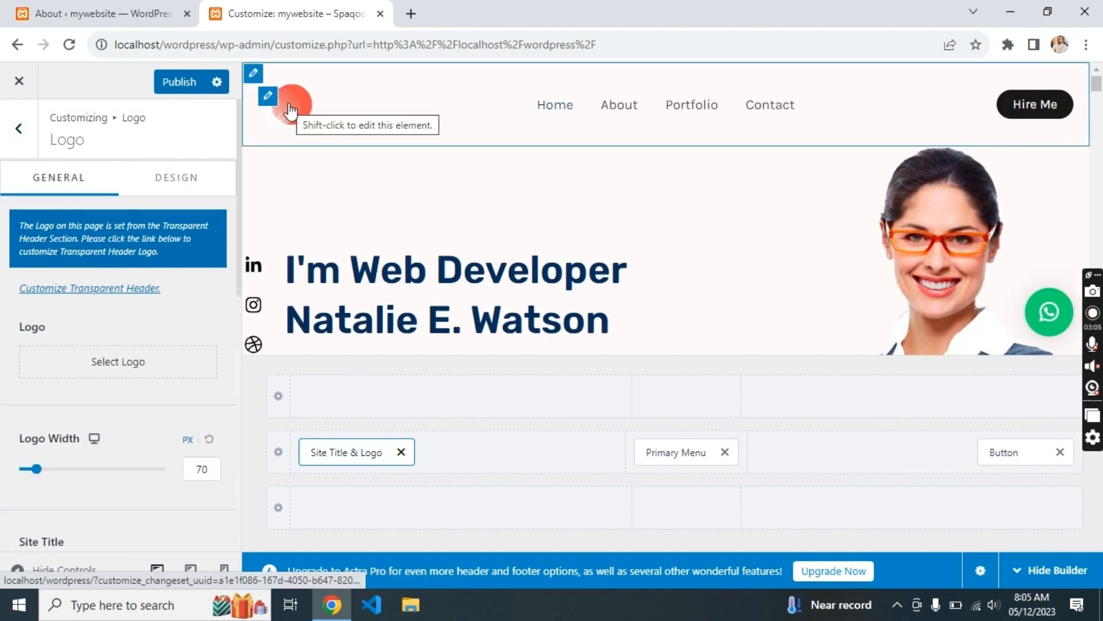
- Cancel the prompt to leave the Customizer and bring up the Footer Builder
{"action": "left_click", "coordinate": [25, 143]}
{"action": "scroll", "coordinate": [126, 397], "scroll_direction": "down", "scroll_amount": 2}
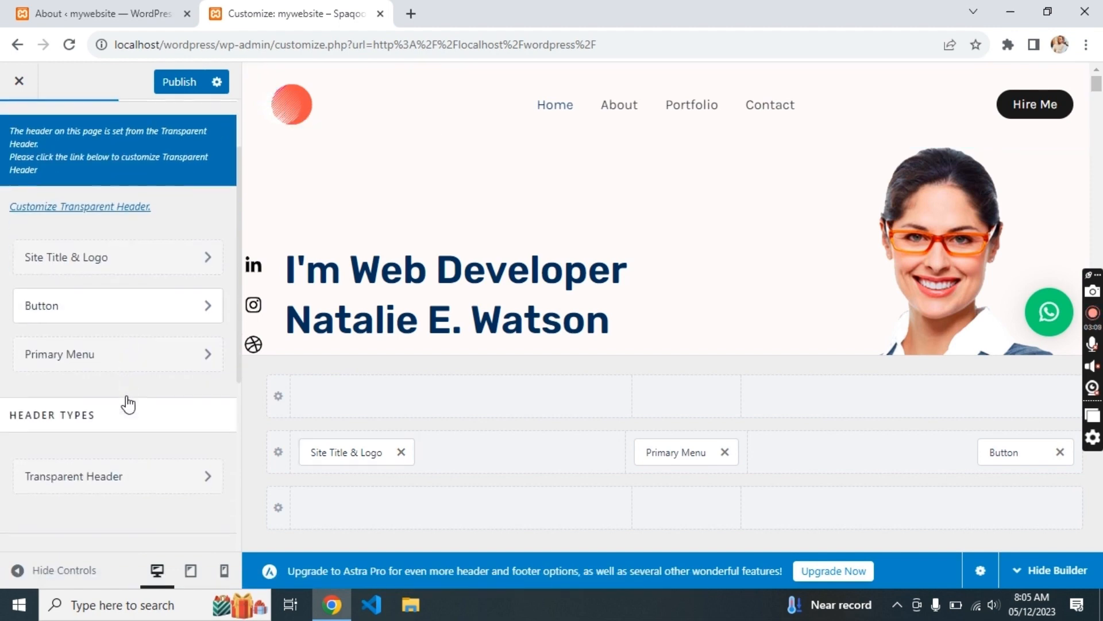
{"action": "left_click", "coordinate": [8, 84]}
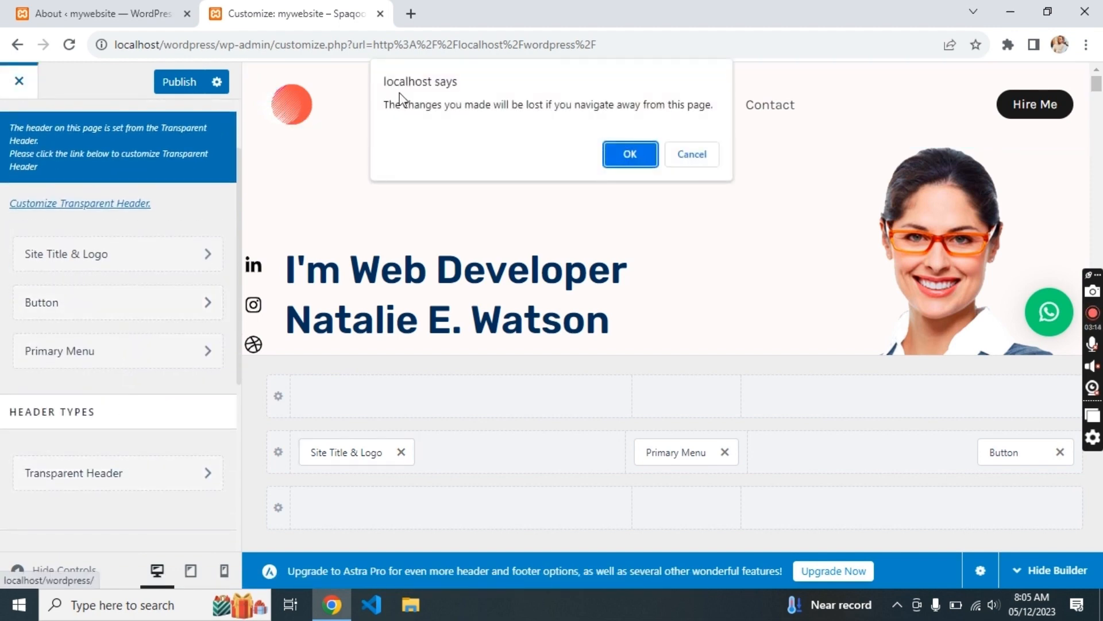
{"action": "left_click", "coordinate": [688, 157]}
{"action": "scroll", "coordinate": [115, 172], "scroll_direction": "up", "scroll_amount": 2}
{"action": "left_click", "coordinate": [20, 137]}
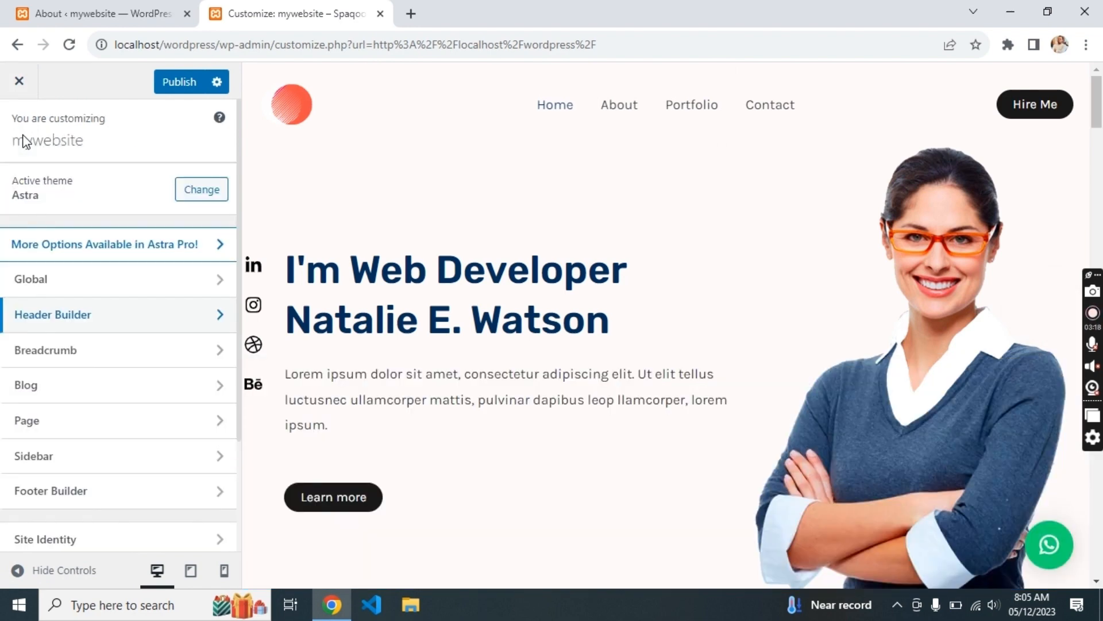
{"action": "left_click", "coordinate": [167, 498]}
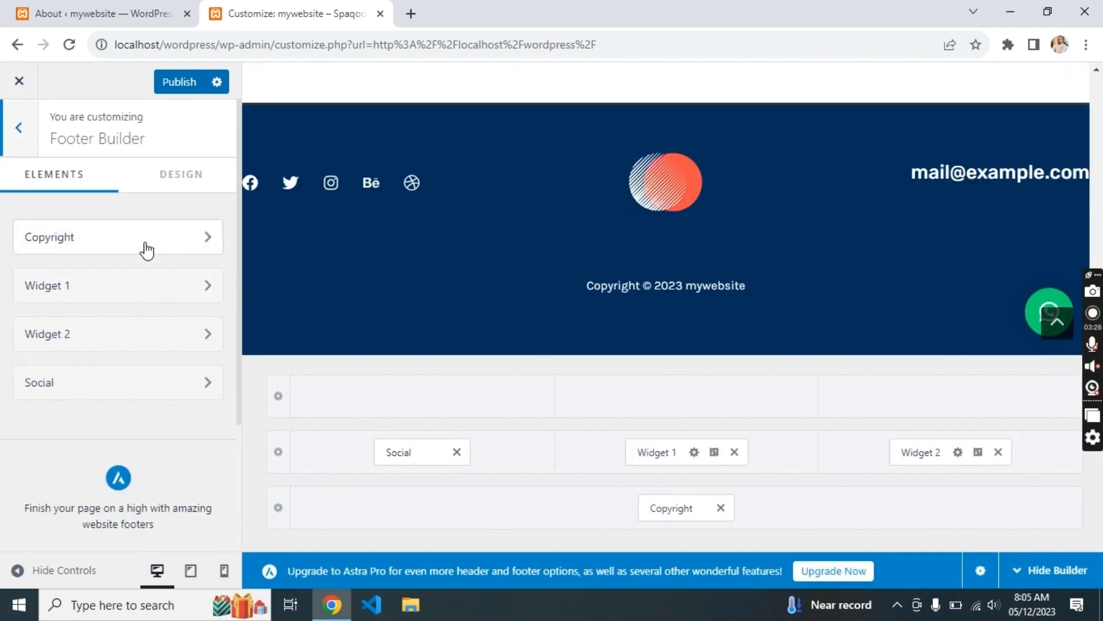
- Browse the footer design options and Widget 2 area, dismissing the block widgets intro
{"action": "left_click", "coordinate": [144, 181]}
{"action": "scroll", "coordinate": [207, 356], "scroll_direction": "down", "scroll_amount": 2}
{"action": "scroll", "coordinate": [207, 354], "scroll_direction": "up", "scroll_amount": 2}
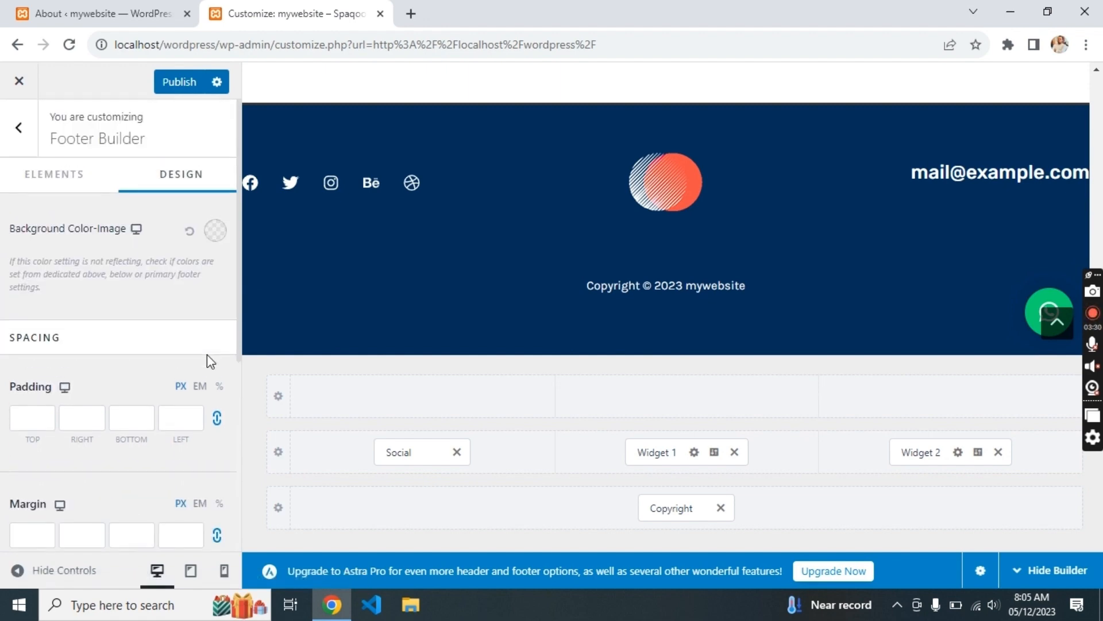
{"action": "left_click", "coordinate": [24, 152]}
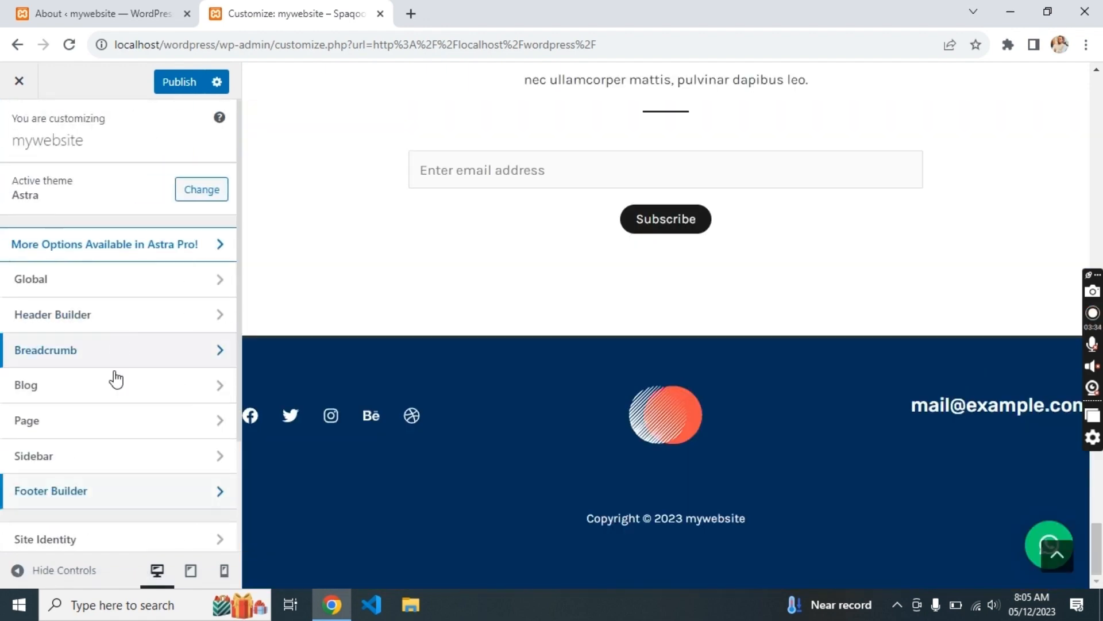
{"action": "left_click", "coordinate": [119, 494]}
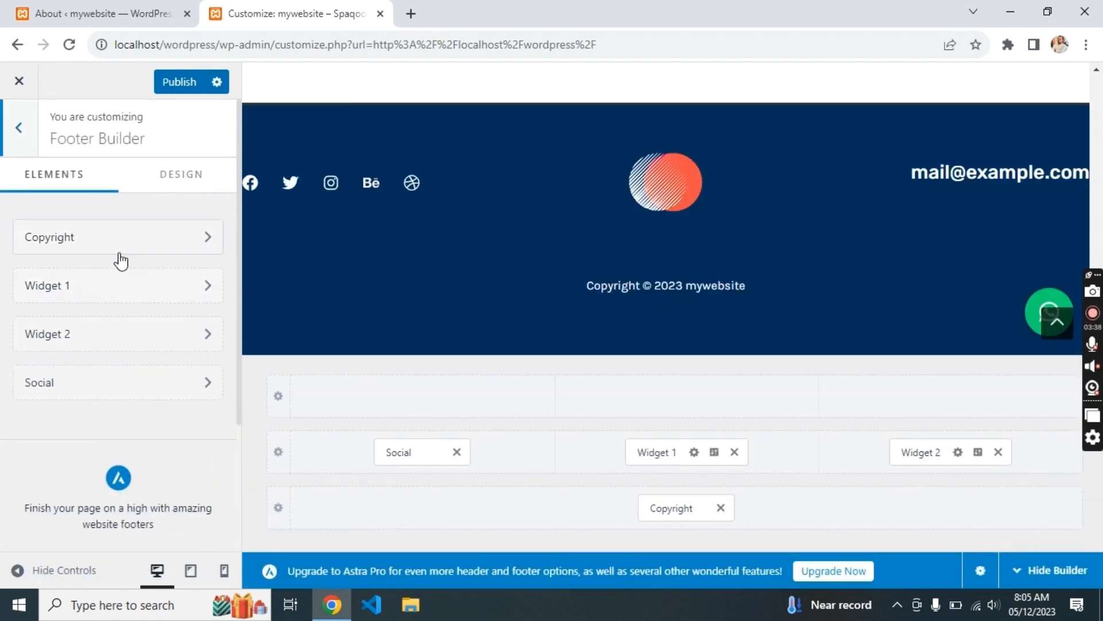
{"action": "left_click", "coordinate": [99, 339]}
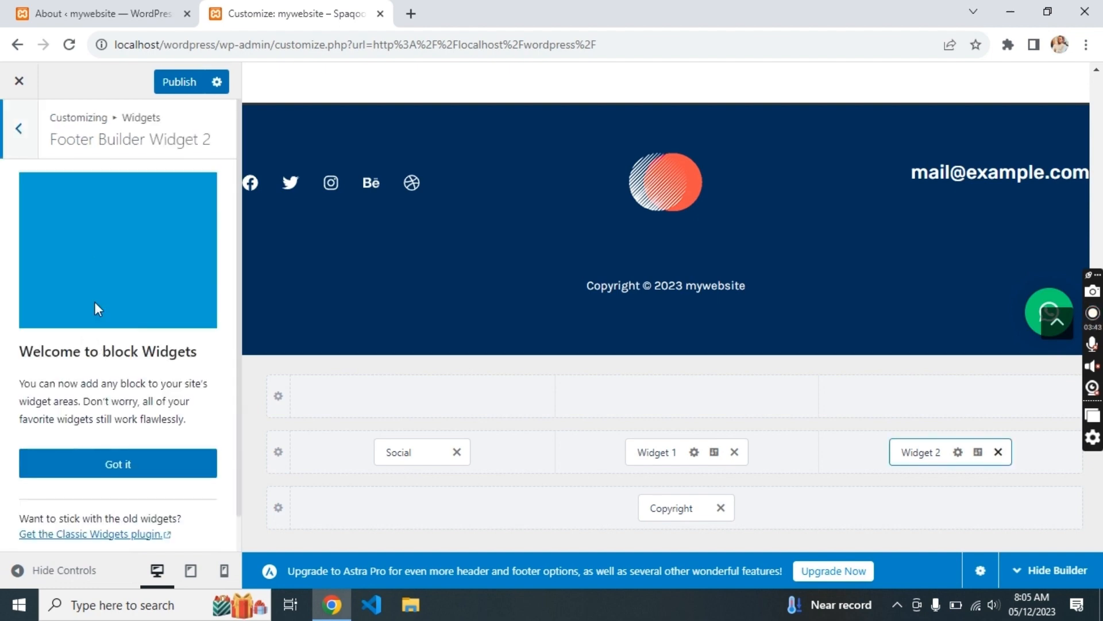
{"action": "left_click", "coordinate": [118, 463]}
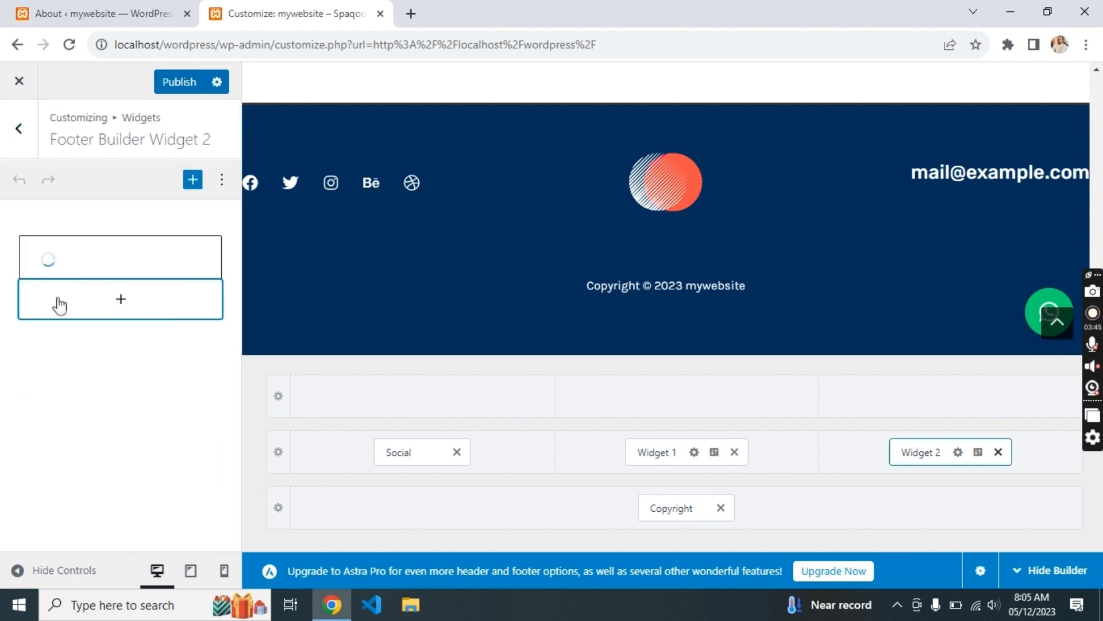
{"action": "left_click", "coordinate": [29, 141]}
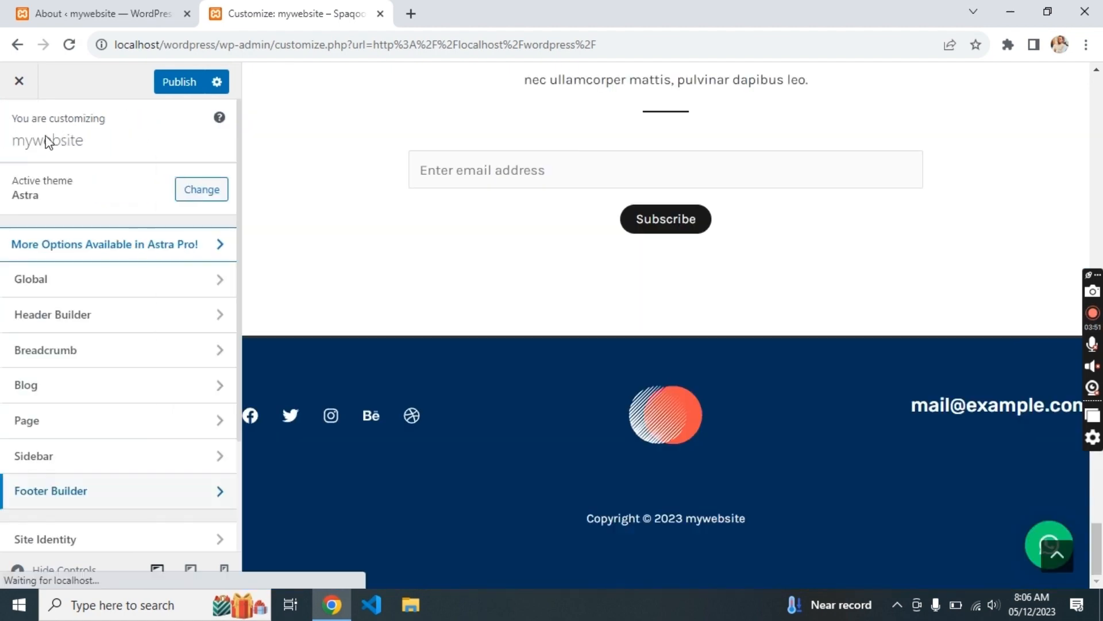
{"action": "left_click", "coordinate": [637, 395]}
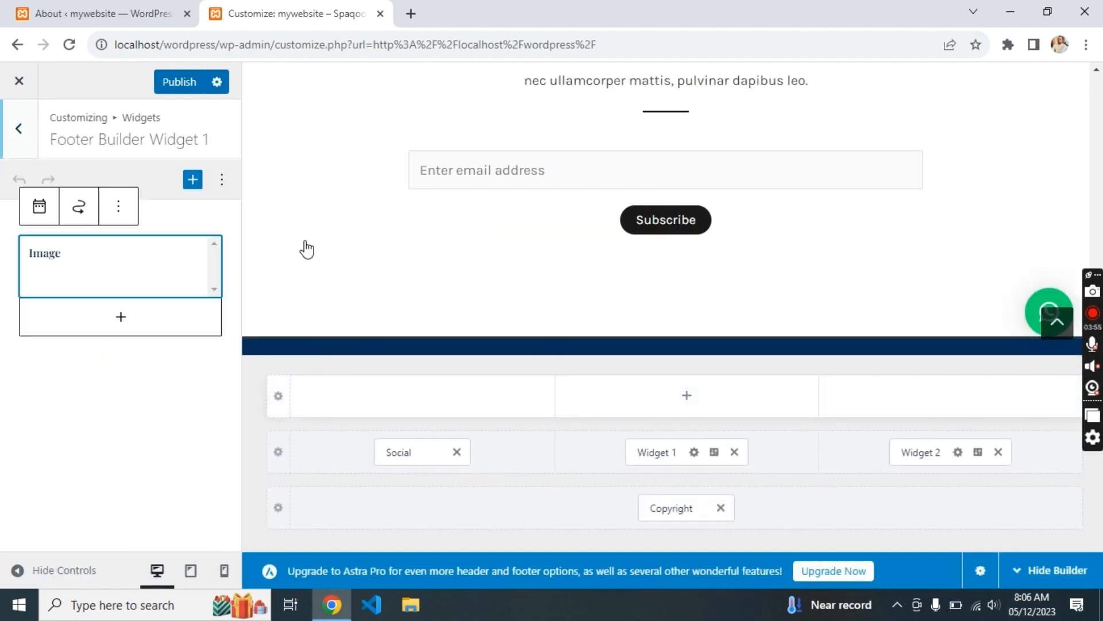
- Replace the Widget 1 footer image with computer.png from the Media Library
{"action": "left_click", "coordinate": [60, 280]}
{"action": "left_click", "coordinate": [83, 483]}
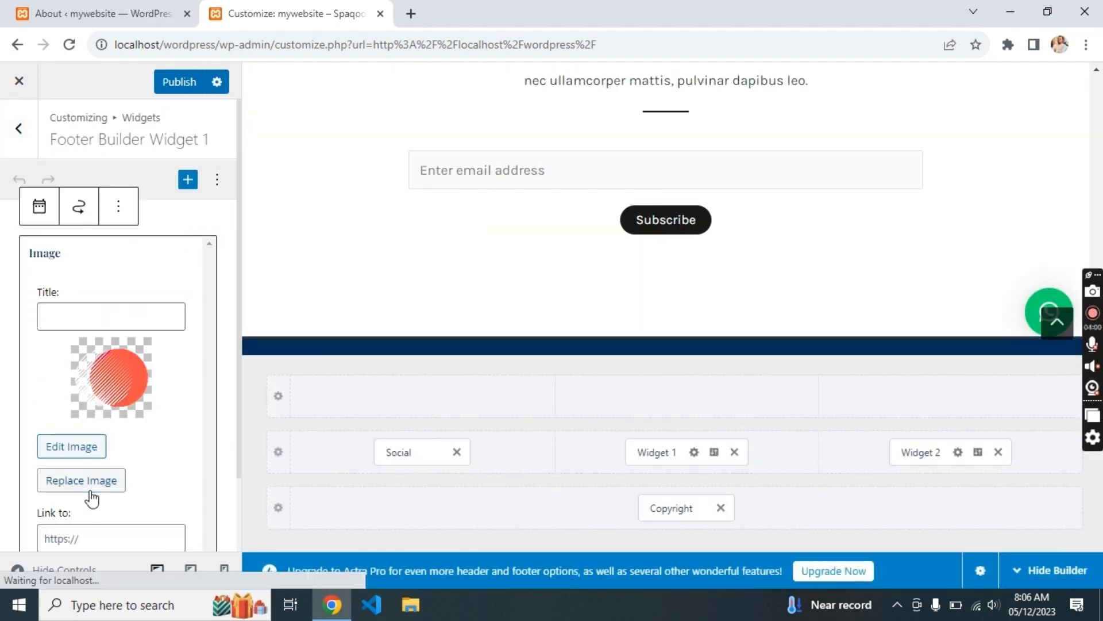
{"action": "left_click", "coordinate": [292, 145]}
{"action": "left_click", "coordinate": [246, 140]}
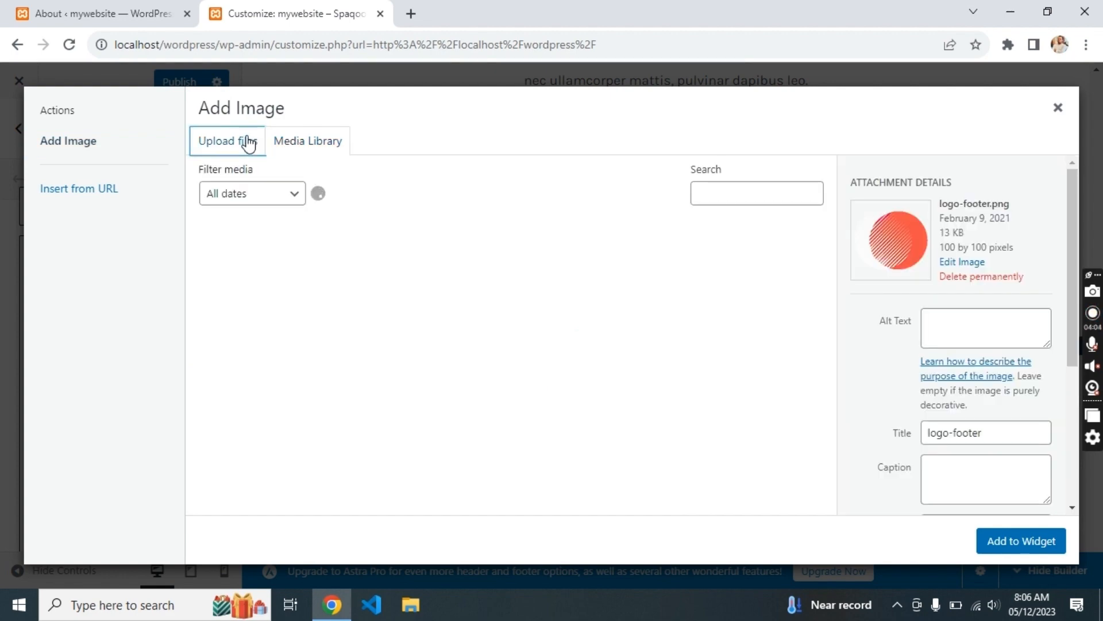
{"action": "left_click", "coordinate": [286, 142]}
{"action": "scroll", "coordinate": [394, 344], "scroll_direction": "down", "scroll_amount": 2}
{"action": "scroll", "coordinate": [394, 340], "scroll_direction": "down", "scroll_amount": 5}
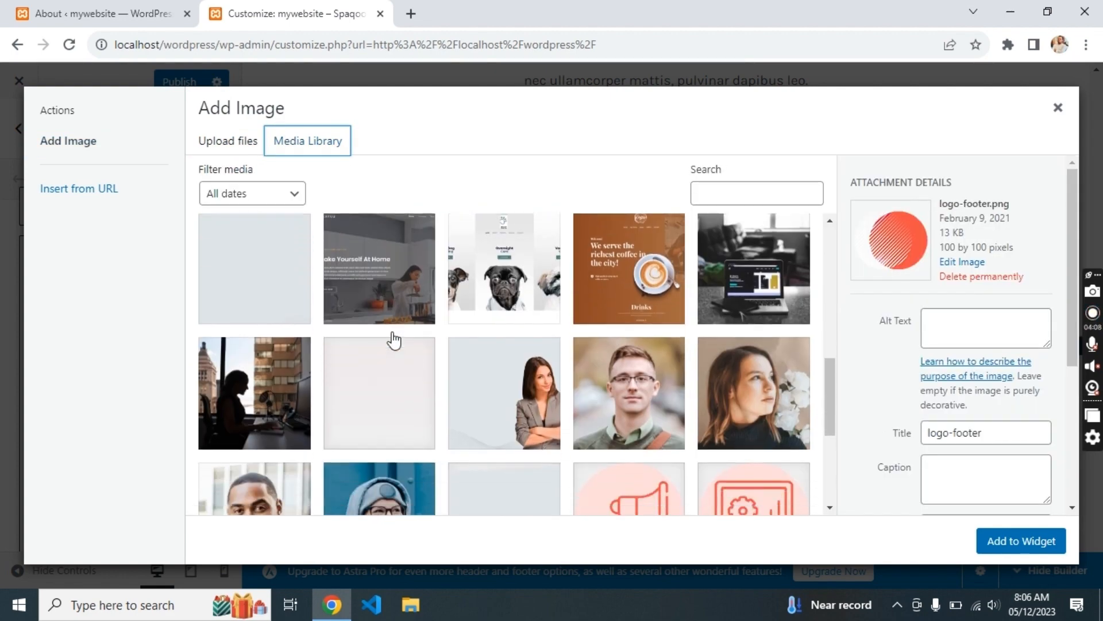
{"action": "left_click", "coordinate": [531, 382]}
{"action": "left_click", "coordinate": [285, 370]}
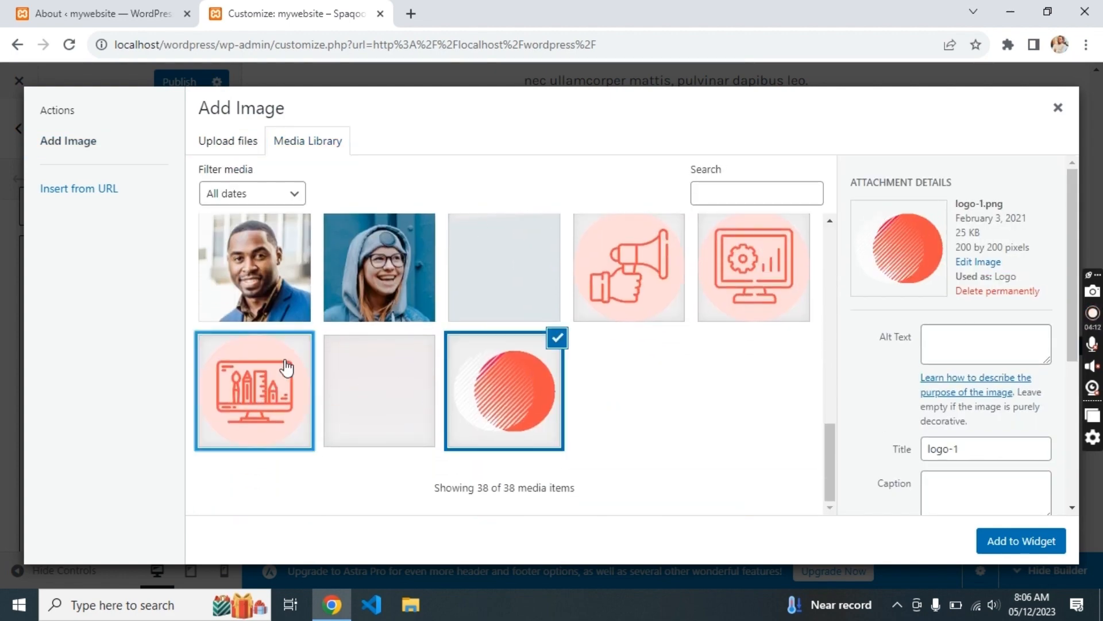
{"action": "scroll", "coordinate": [630, 401], "scroll_direction": "up", "scroll_amount": 10}
{"action": "scroll", "coordinate": [629, 402], "scroll_direction": "down", "scroll_amount": 1}
{"action": "scroll", "coordinate": [327, 399], "scroll_direction": "down", "scroll_amount": 6}
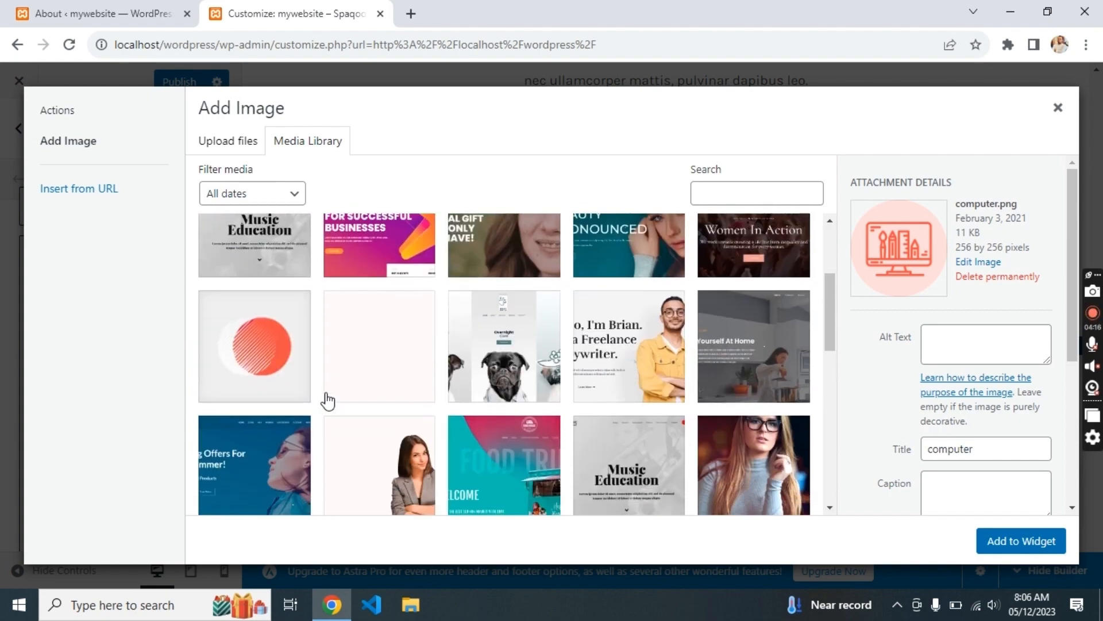
{"action": "left_click", "coordinate": [1019, 546]}
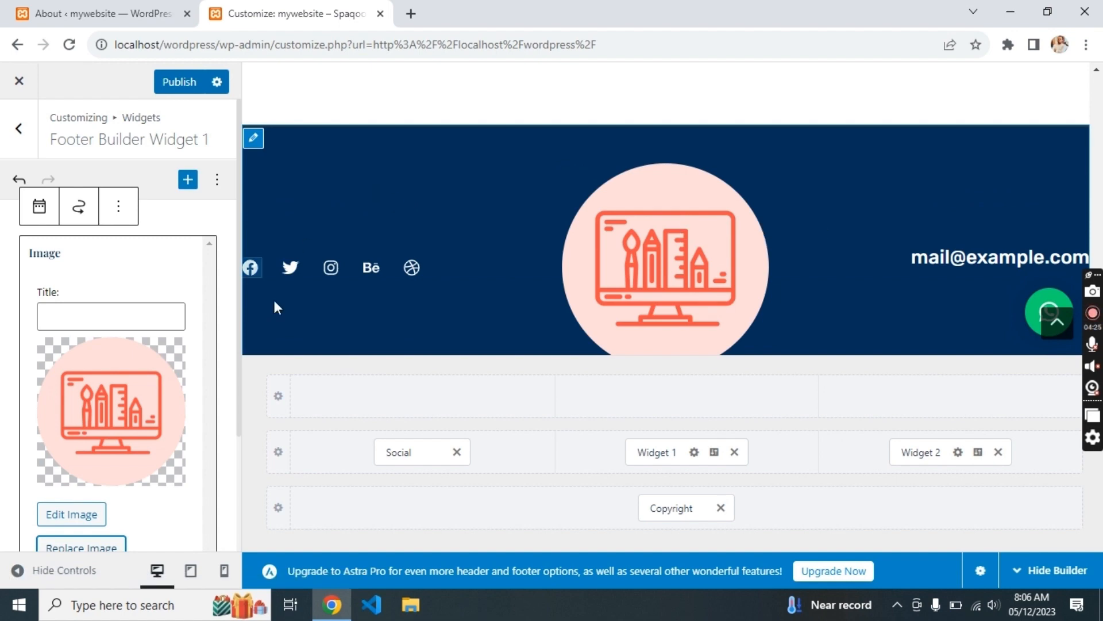
- Undo the footer image change, publish, and close the Customizer
{"action": "key", "text": "ctrl+z"}
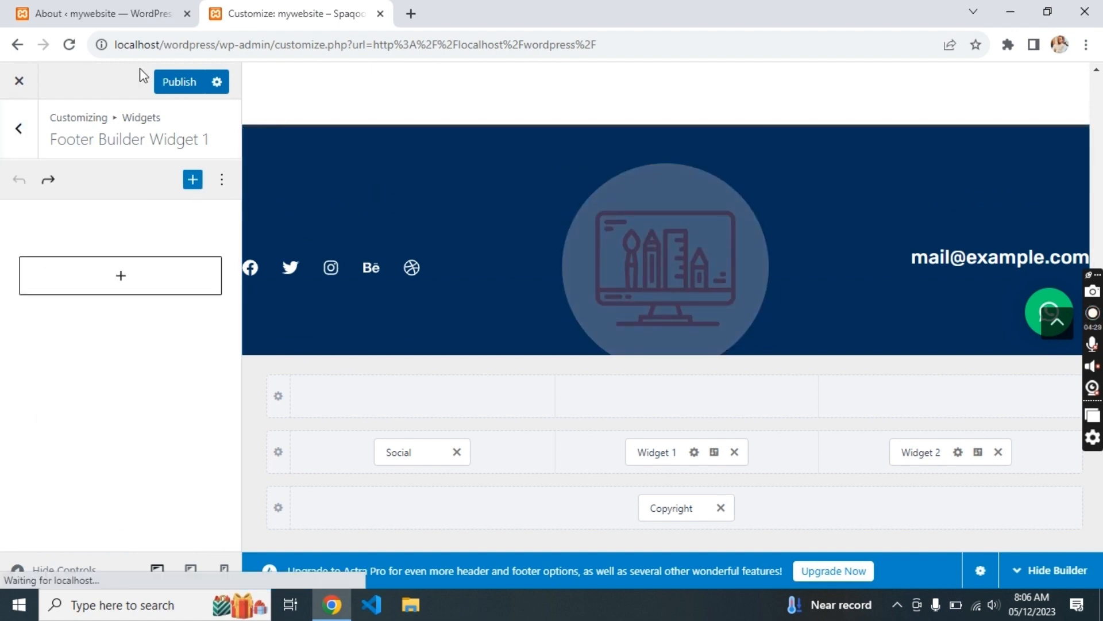
{"action": "left_click", "coordinate": [168, 85]}
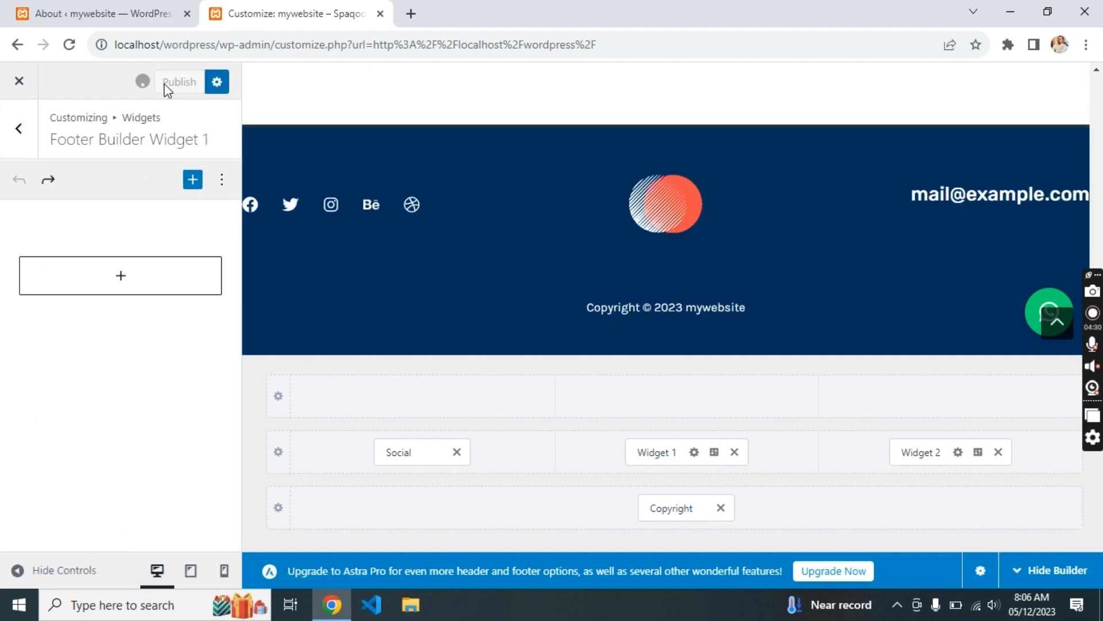
{"action": "left_click", "coordinate": [17, 82]}
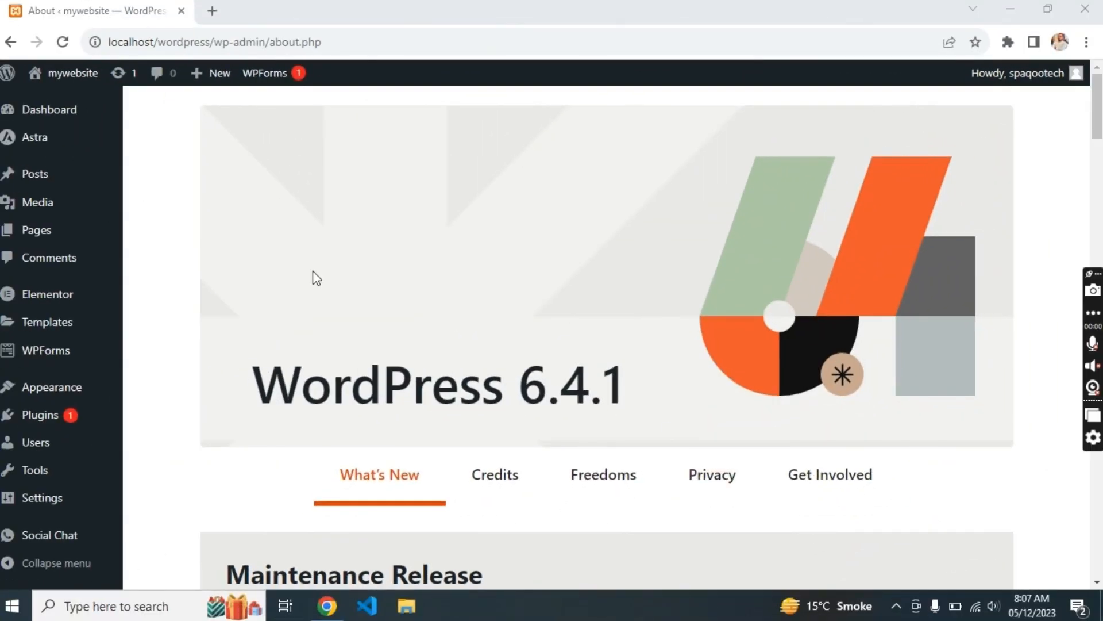
- Visit the mywebsite homepage in a new tab and relaunch the Customizer there
{"action": "mouse_move", "coordinate": [76, 137]}
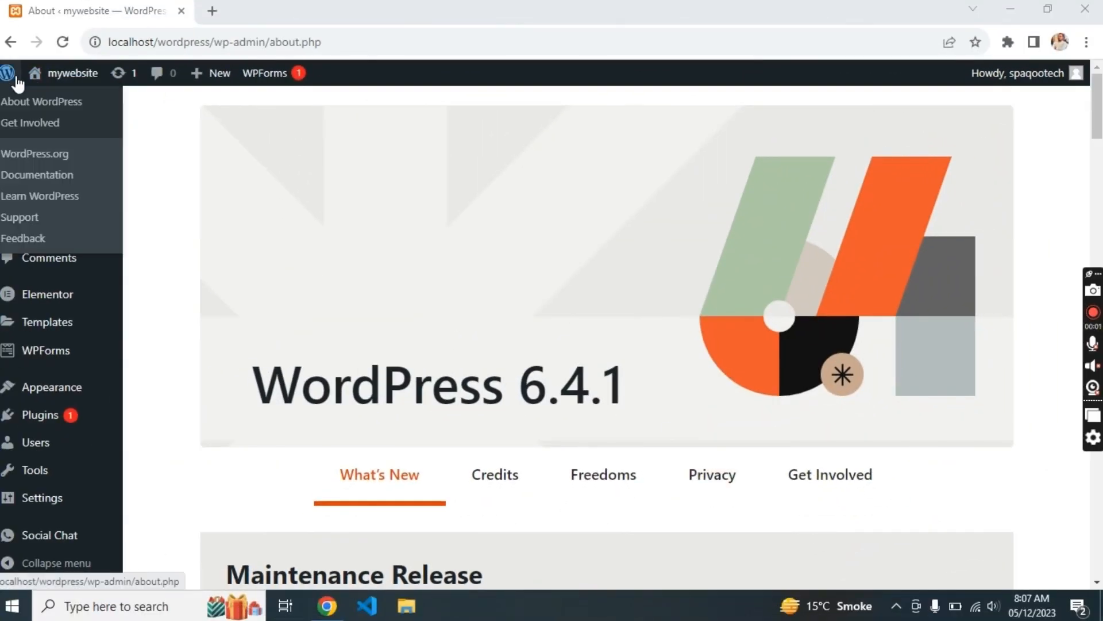
{"action": "mouse_move", "coordinate": [54, 115]}
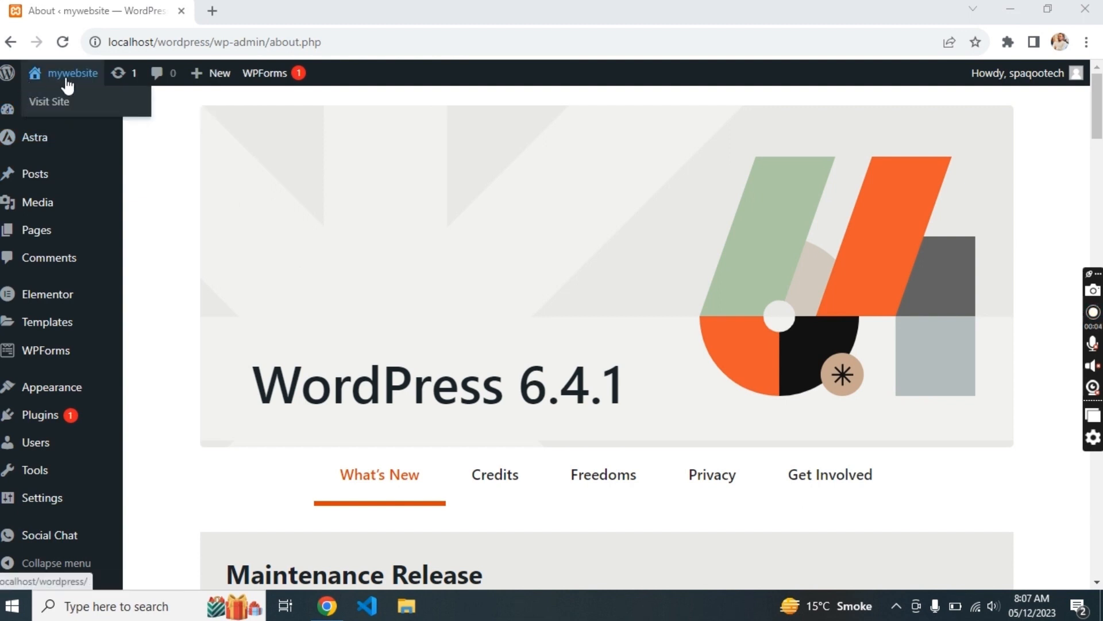
{"action": "left_click", "coordinate": [68, 85]}
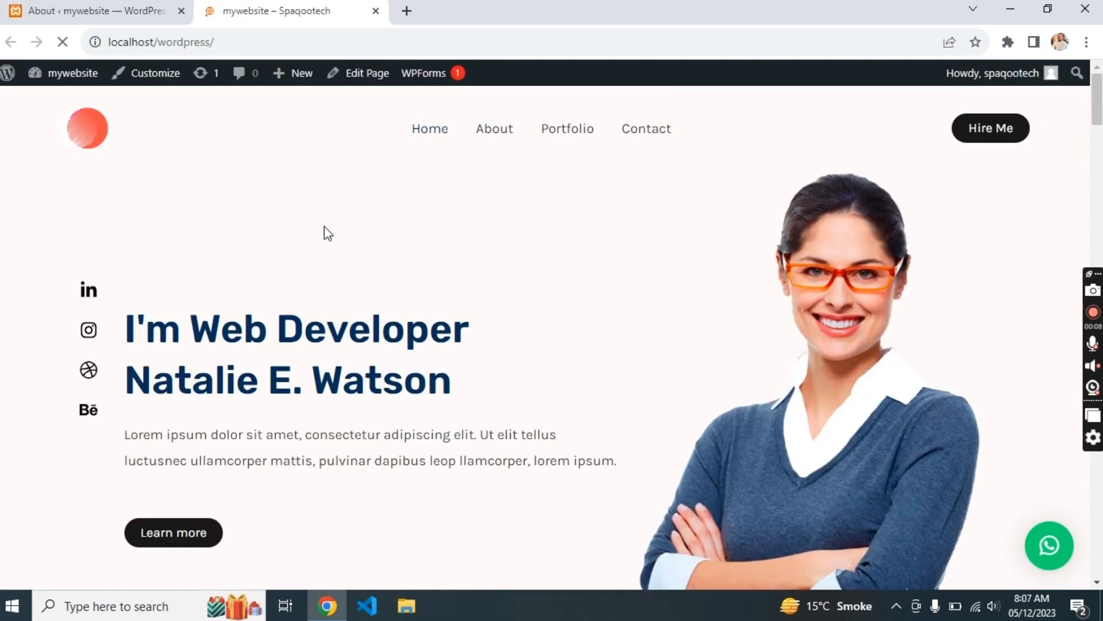
{"action": "left_click", "coordinate": [156, 86]}
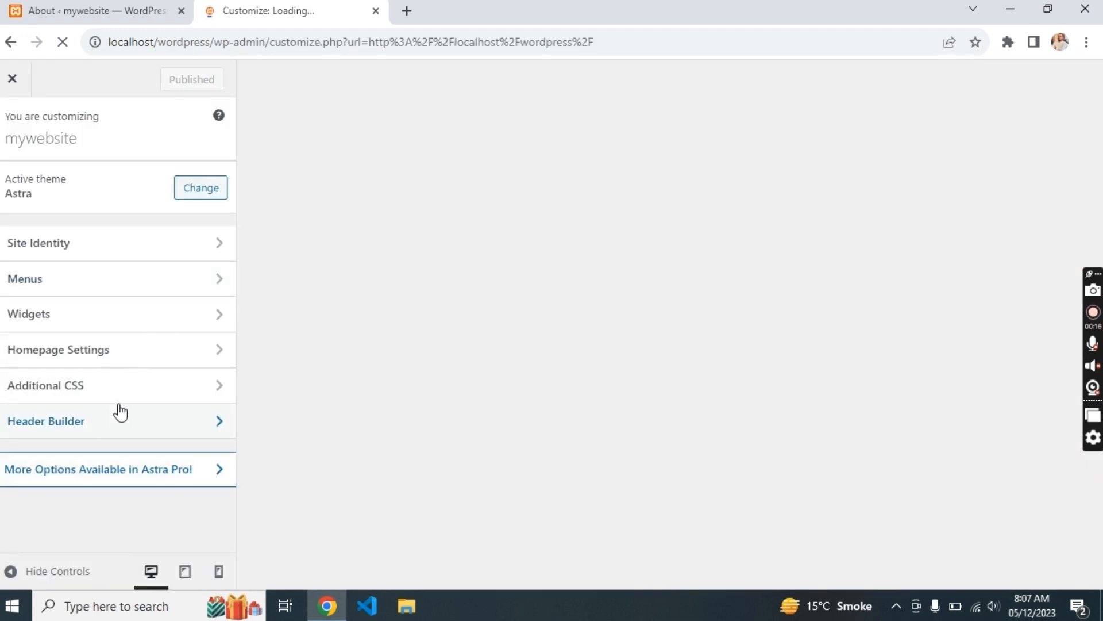
{"action": "scroll", "coordinate": [121, 437], "scroll_direction": "down", "scroll_amount": 3}
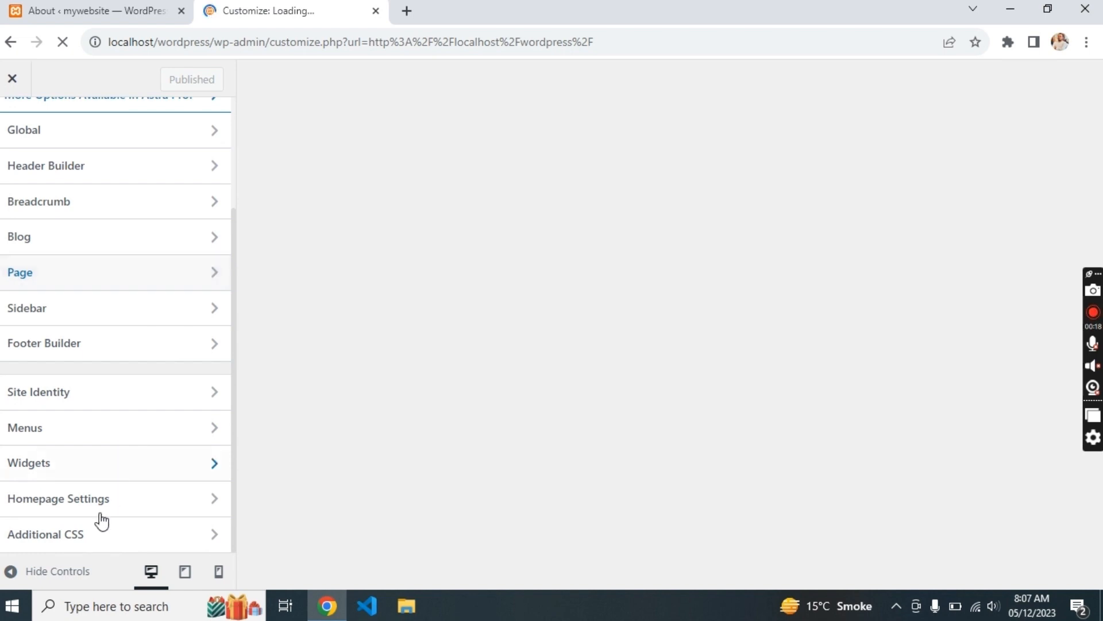
- Enter h1{ background-color:red } in Additional CSS and check the red heading in the preview
{"action": "left_click", "coordinate": [89, 538]}
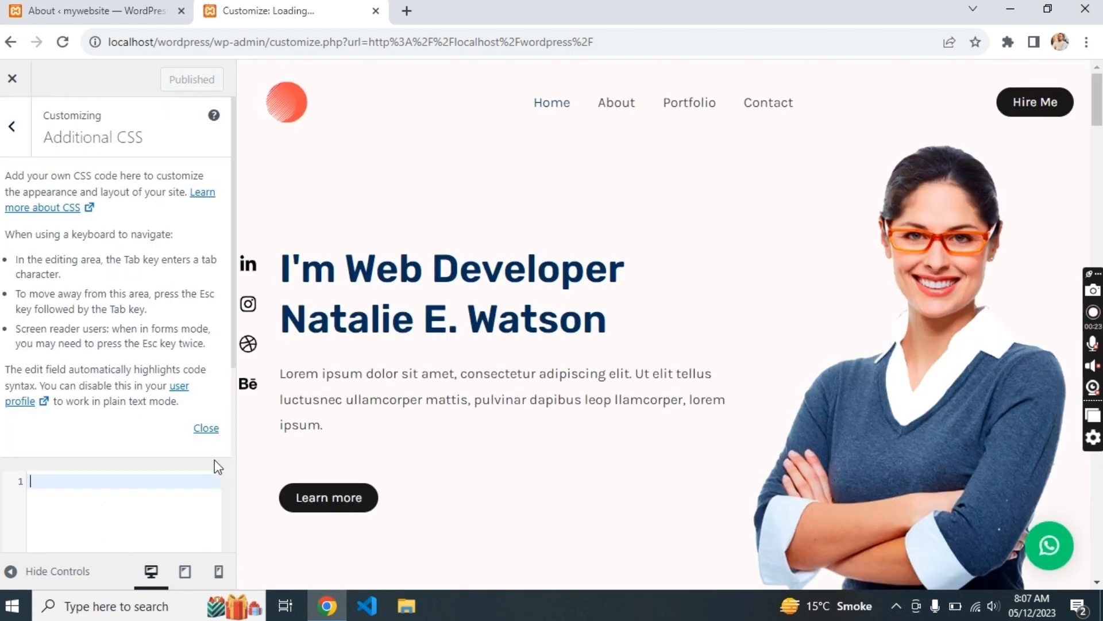
{"action": "type", "text": "h1"}
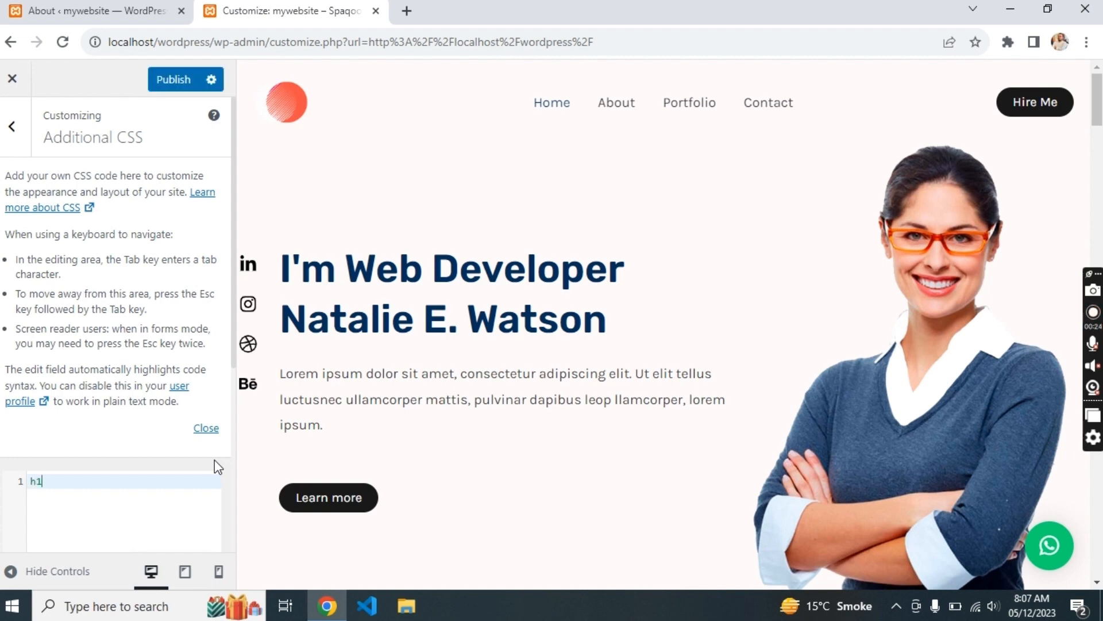
{"action": "type", "text": "{"}
{"action": "key", "text": "Return"}
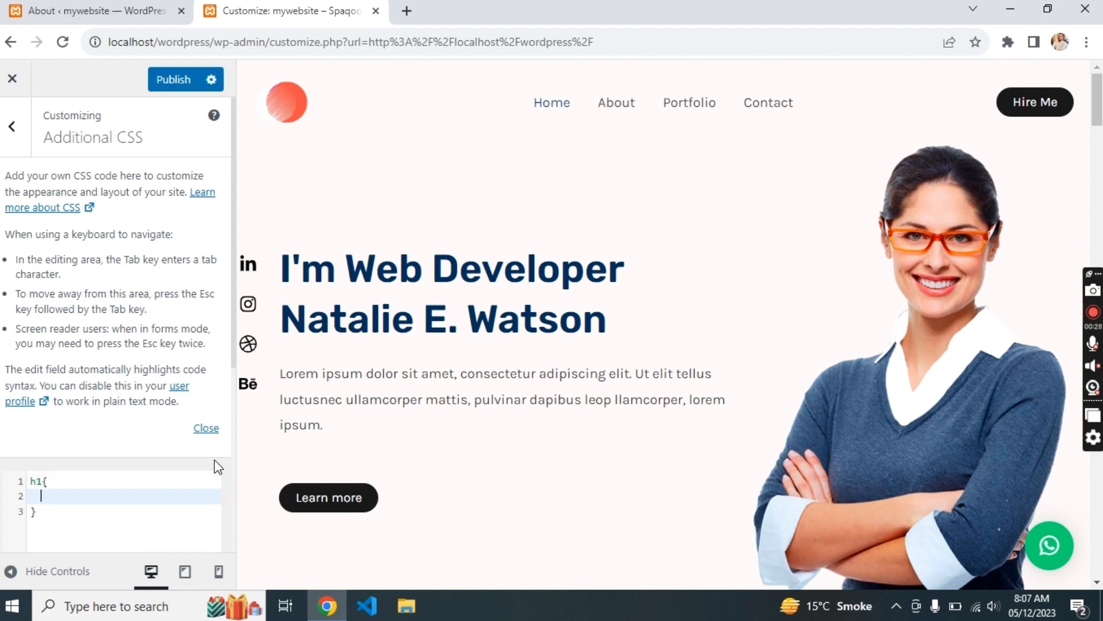
{"action": "type", "text": "bac"}
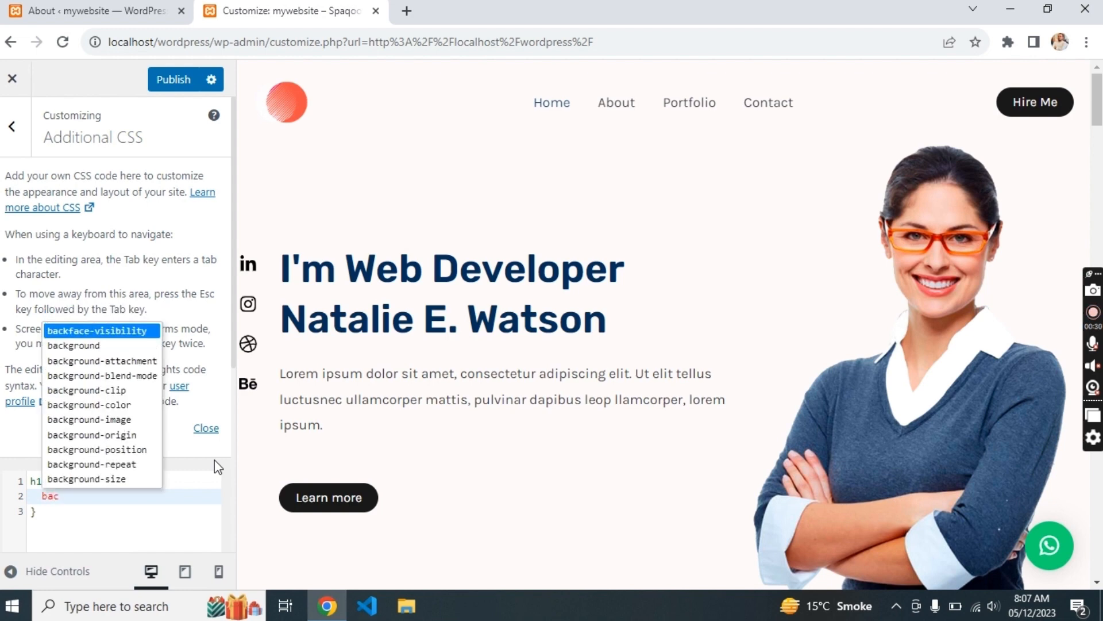
{"action": "key", "text": "Down"}
{"action": "key", "text": "Down"}
{"action": "key", "text": "Down"}
{"action": "key", "text": "Down"}
{"action": "key", "text": "Down"}
{"action": "key", "text": "Return"}
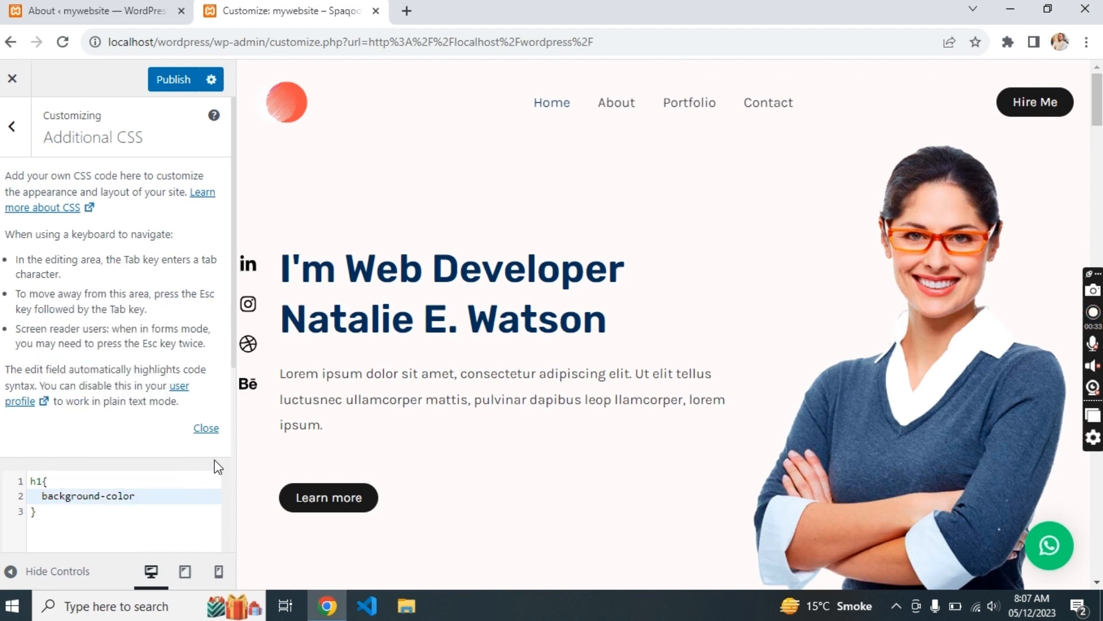
{"action": "type", "text": ":red"}
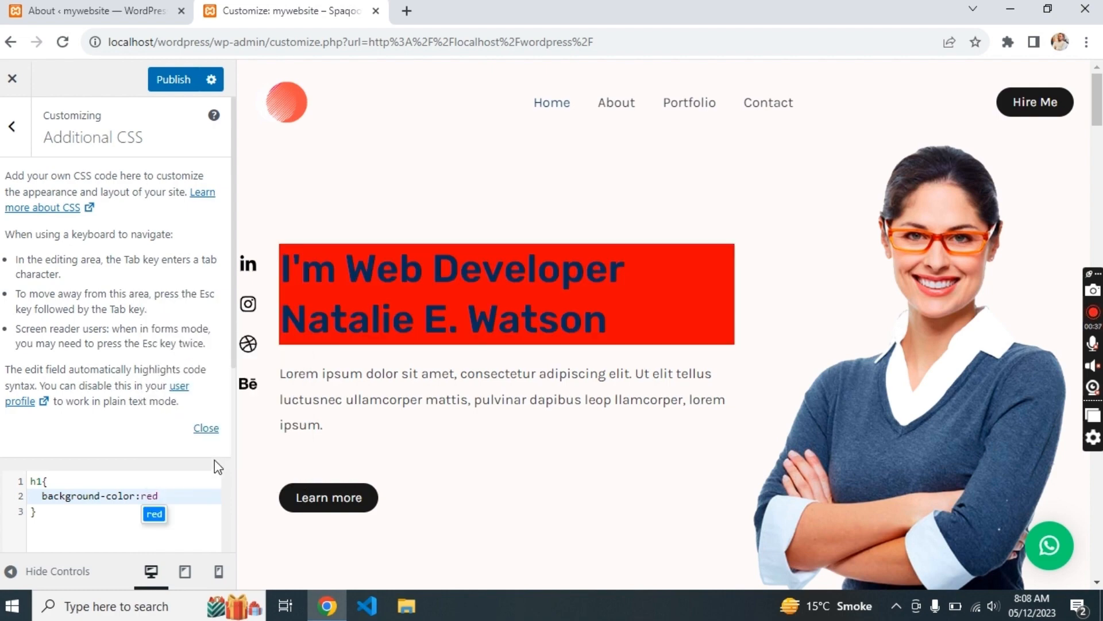
{"action": "scroll", "coordinate": [484, 449], "scroll_direction": "down", "scroll_amount": 10}
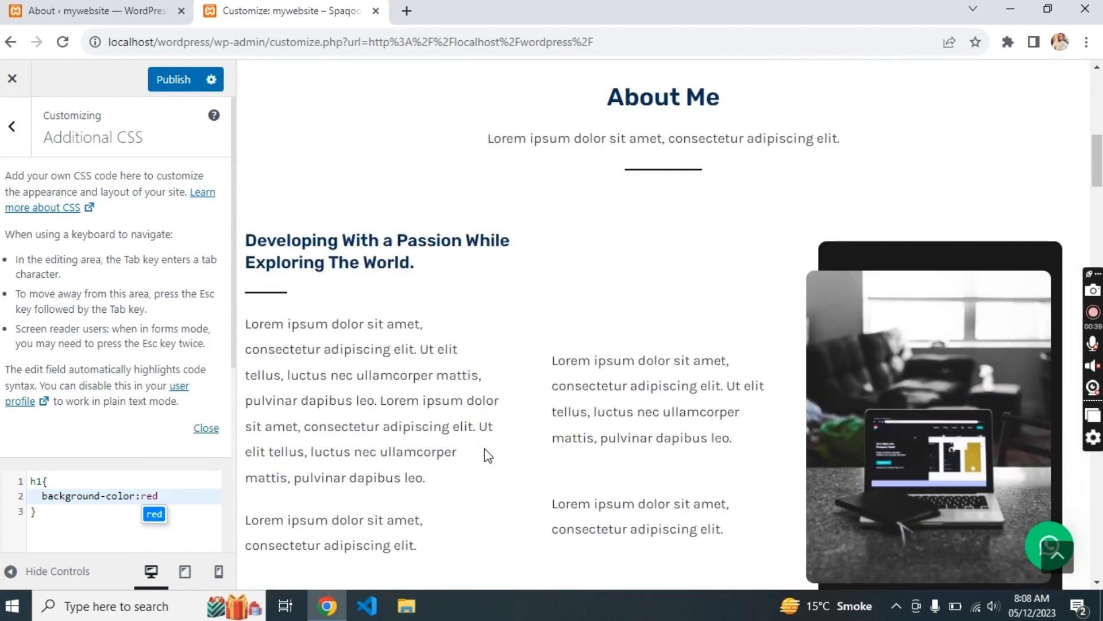
{"action": "scroll", "coordinate": [484, 448], "scroll_direction": "up", "scroll_amount": 5}
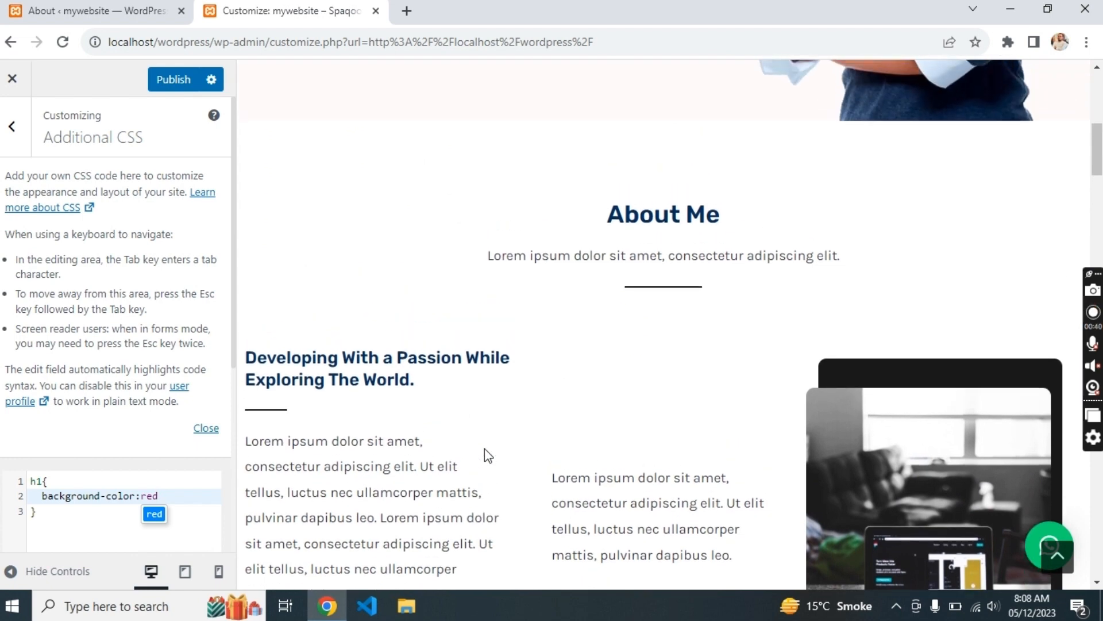
{"action": "scroll", "coordinate": [484, 448], "scroll_direction": "up", "scroll_amount": 8}
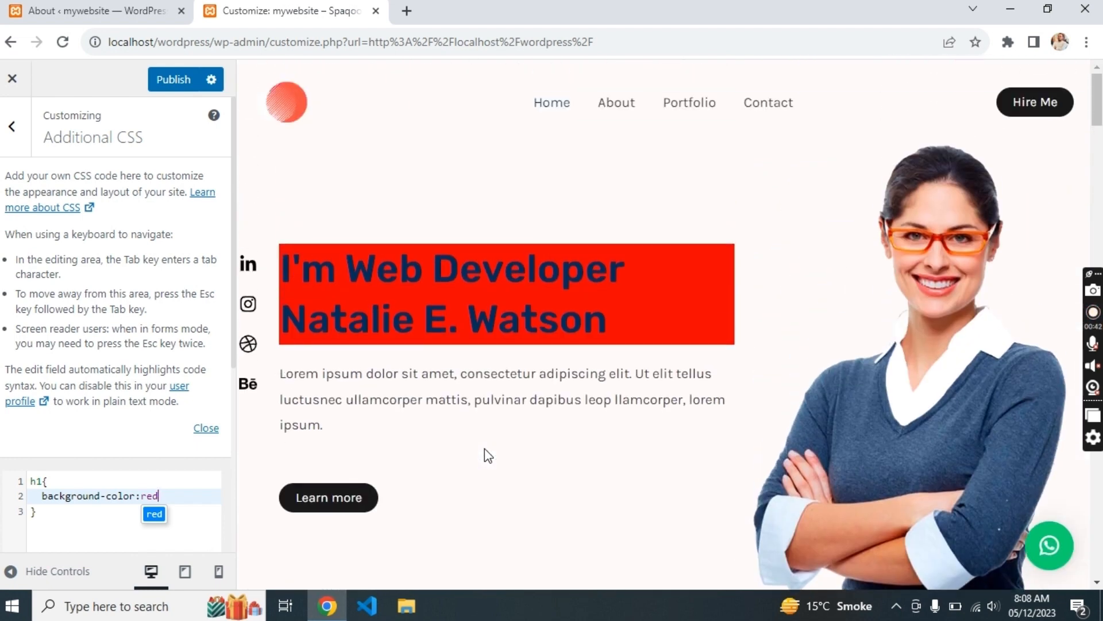
- Change the CSS rule's selector from h1 to div
{"action": "key", "text": "Right"}
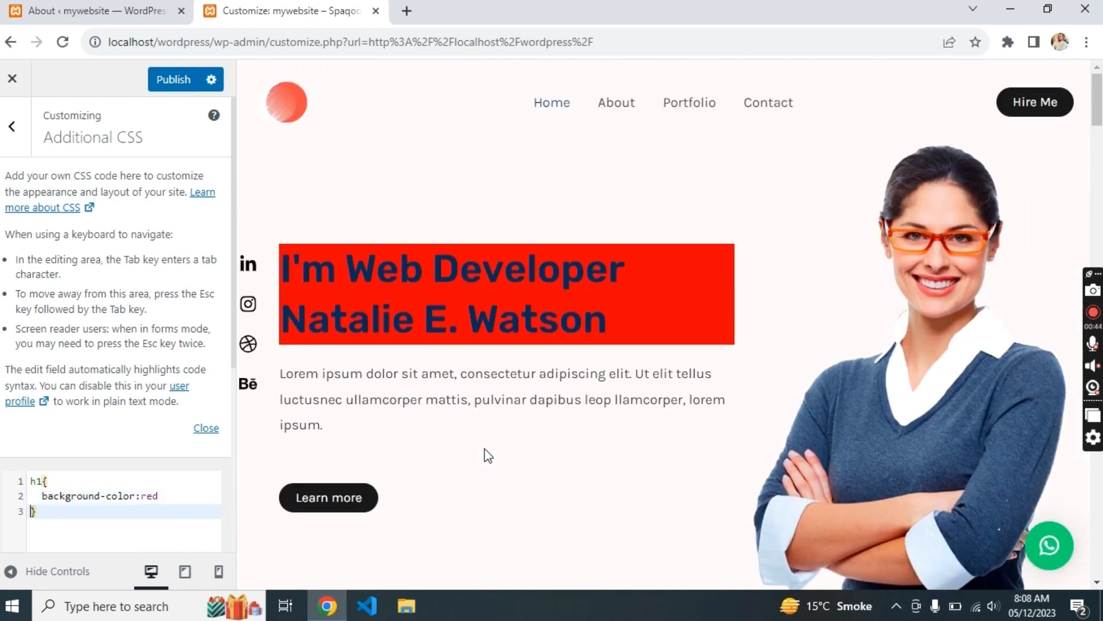
{"action": "key", "text": "Up"}
{"action": "key", "text": "Up"}
{"action": "key", "text": "Delete"}
{"action": "key", "text": "Delete"}
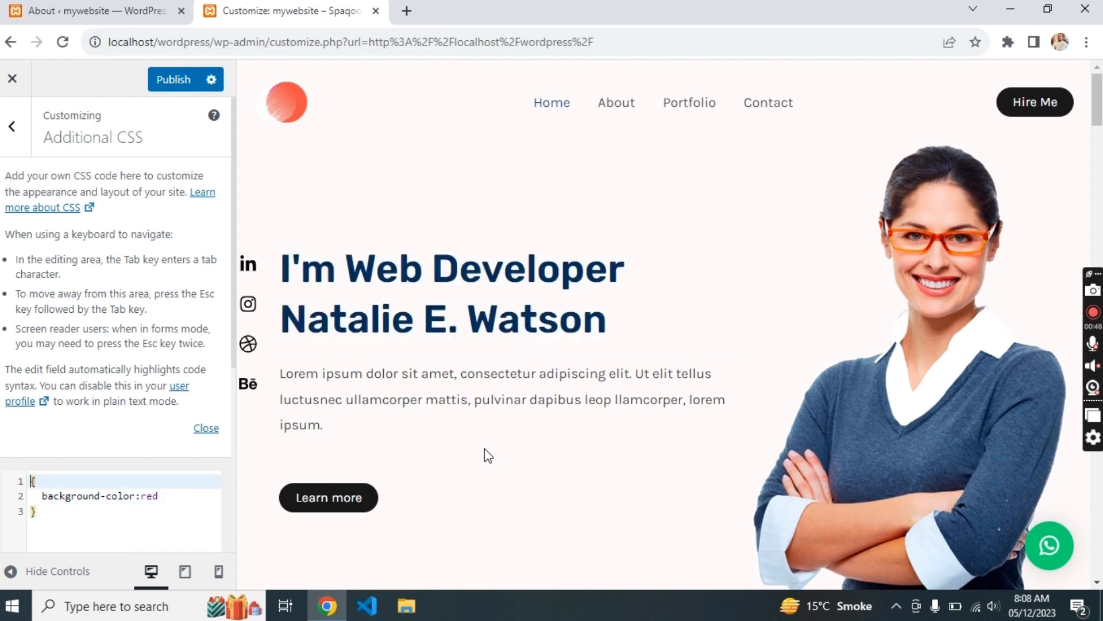
{"action": "type", "text": "div"}
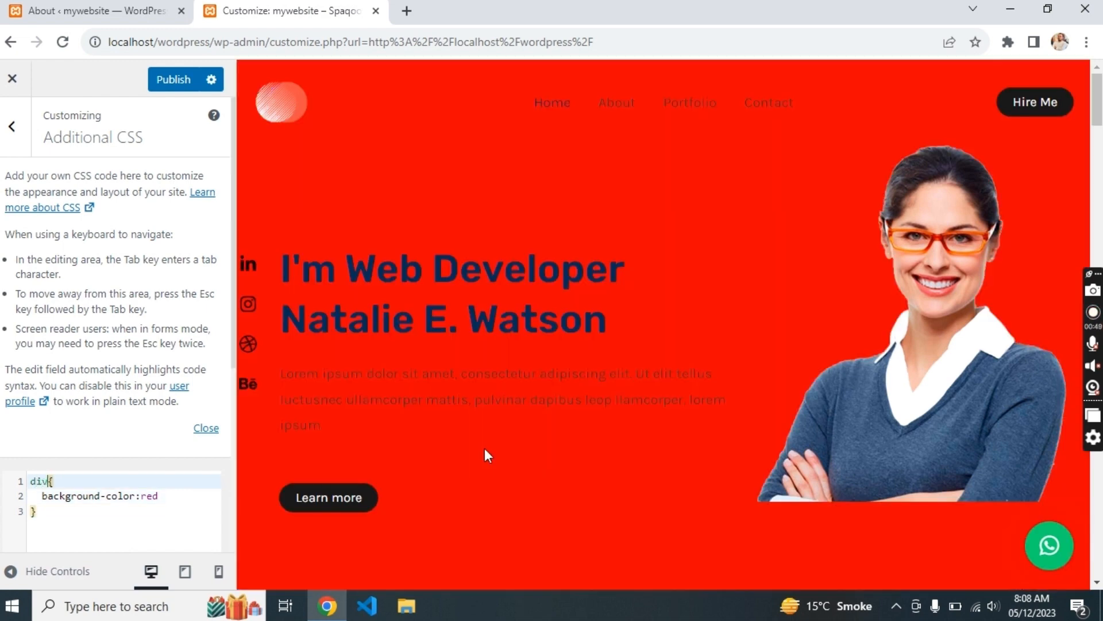
- Replace the red background declaration with border:1px solid gray
{"action": "key", "text": "Right"}
{"action": "key", "text": "Down"}
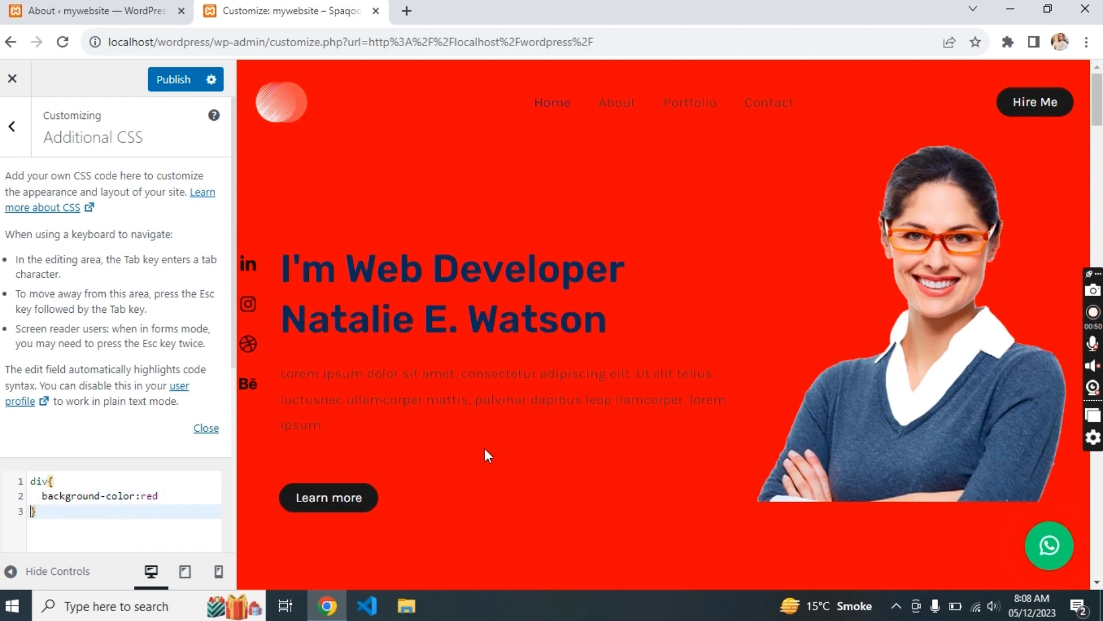
{"action": "key", "text": "Left"}
{"action": "key", "text": "Left"}
{"action": "key", "text": "shift+Home"}
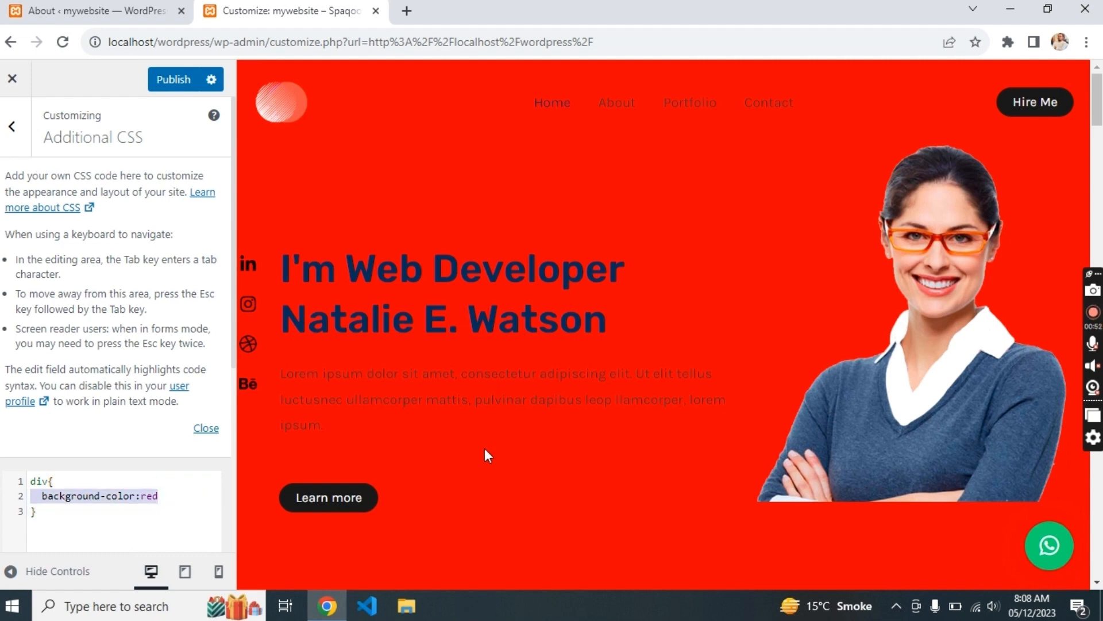
{"action": "key", "text": "BackSpace"}
{"action": "type", "text": "bor"}
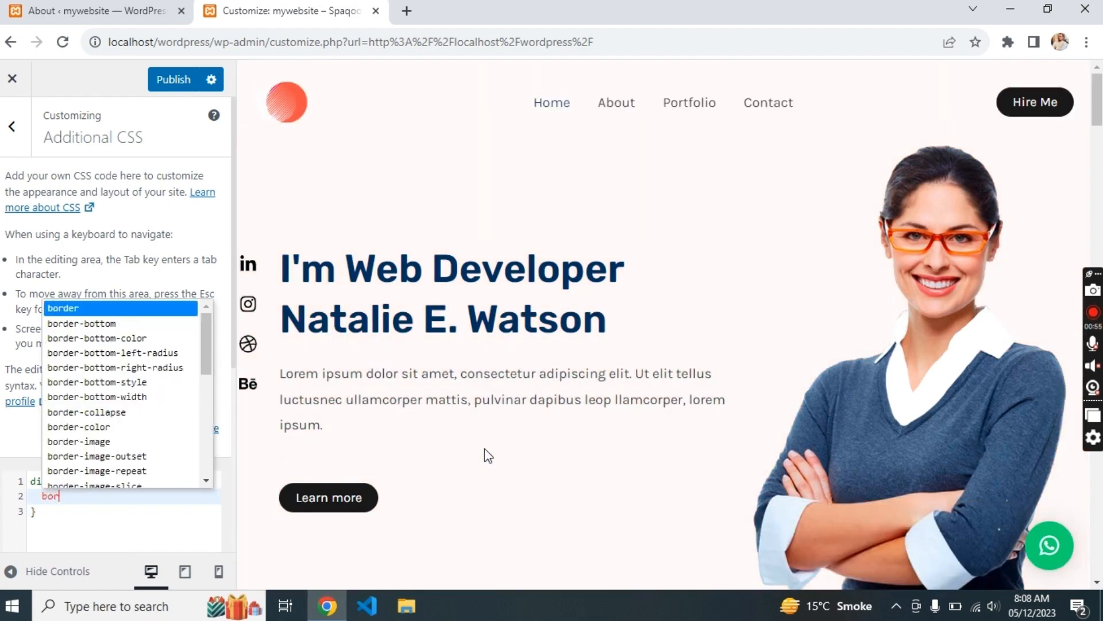
{"action": "key", "text": "Down"}
{"action": "key", "text": "Up"}
{"action": "key", "text": "Return"}
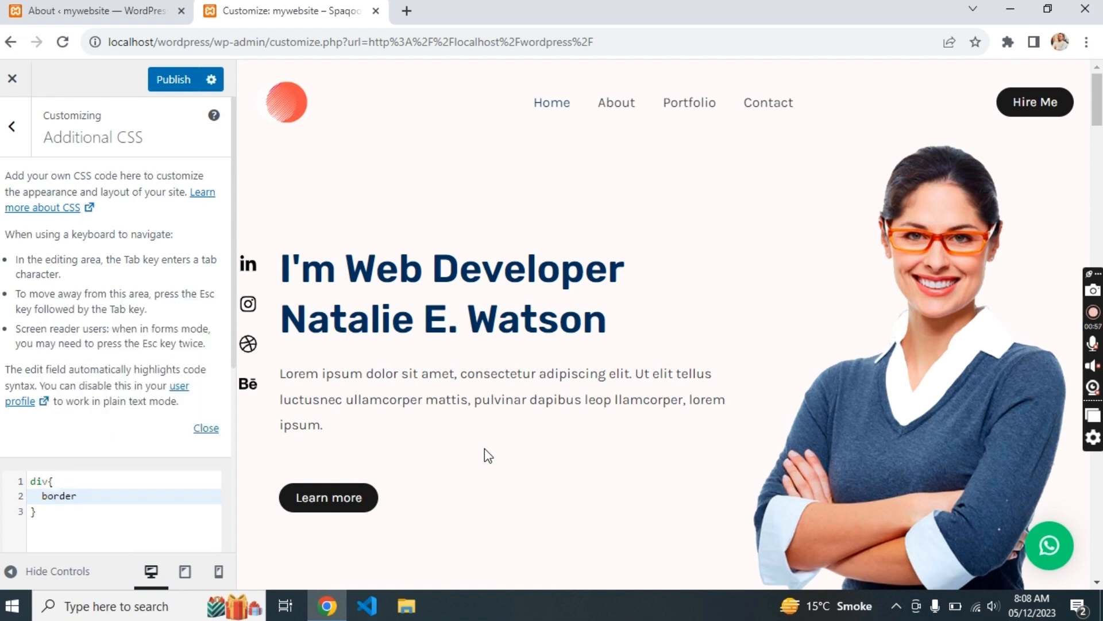
{"action": "type", "text": ":1px soli"}
{"action": "key", "text": "Return"}
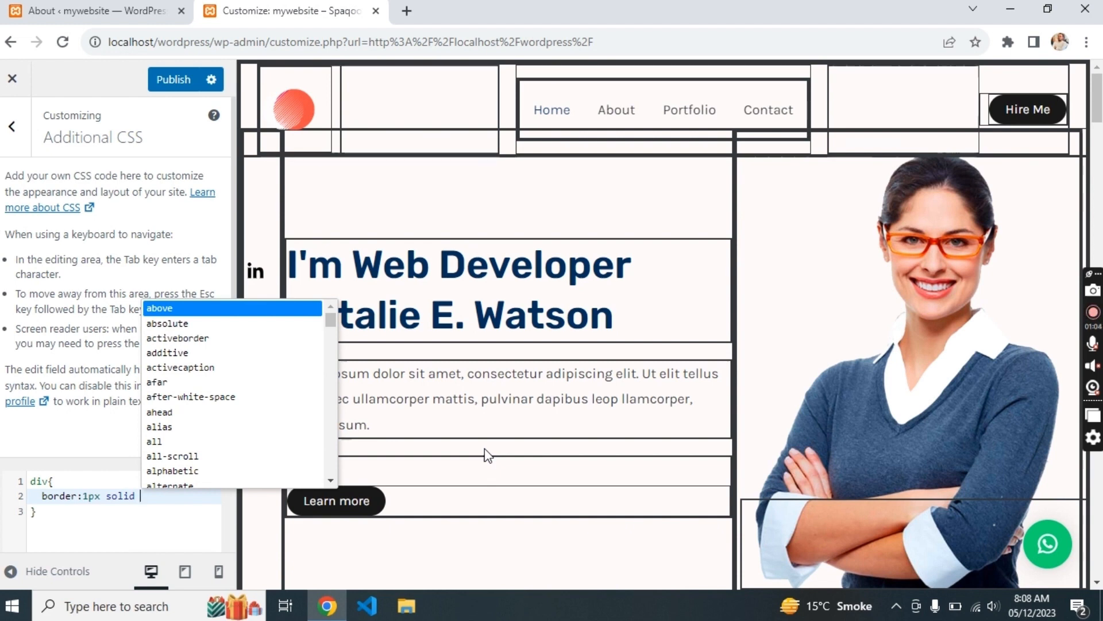
{"action": "type", "text": "gray"}
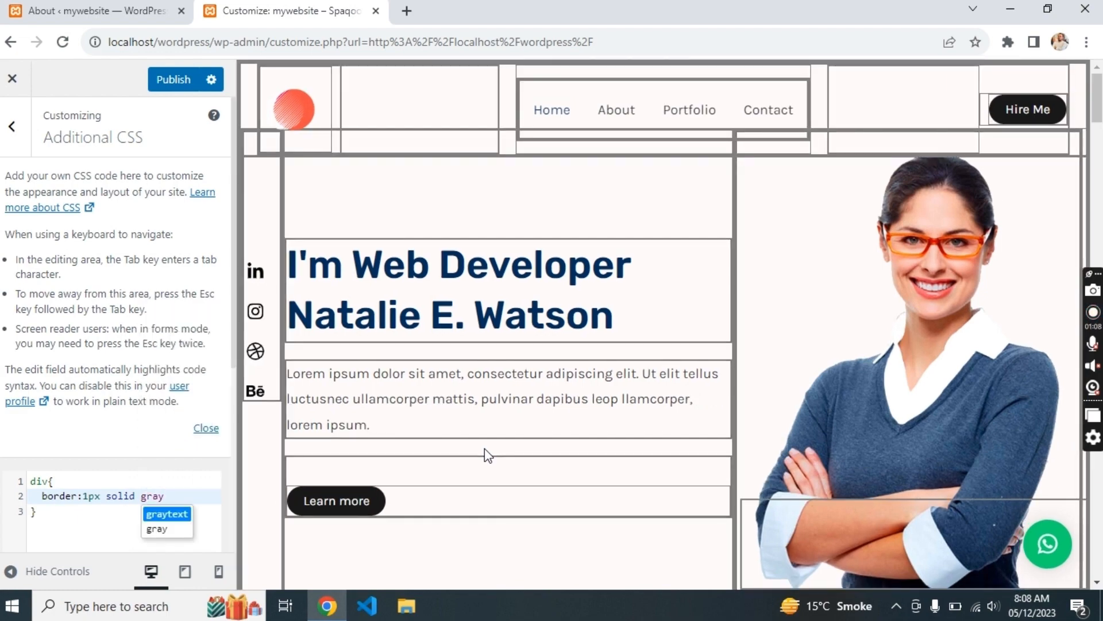
- Review the gray-outlined preview, then exit the Customizer without publishing
{"action": "scroll", "coordinate": [710, 370], "scroll_direction": "down", "scroll_amount": 10}
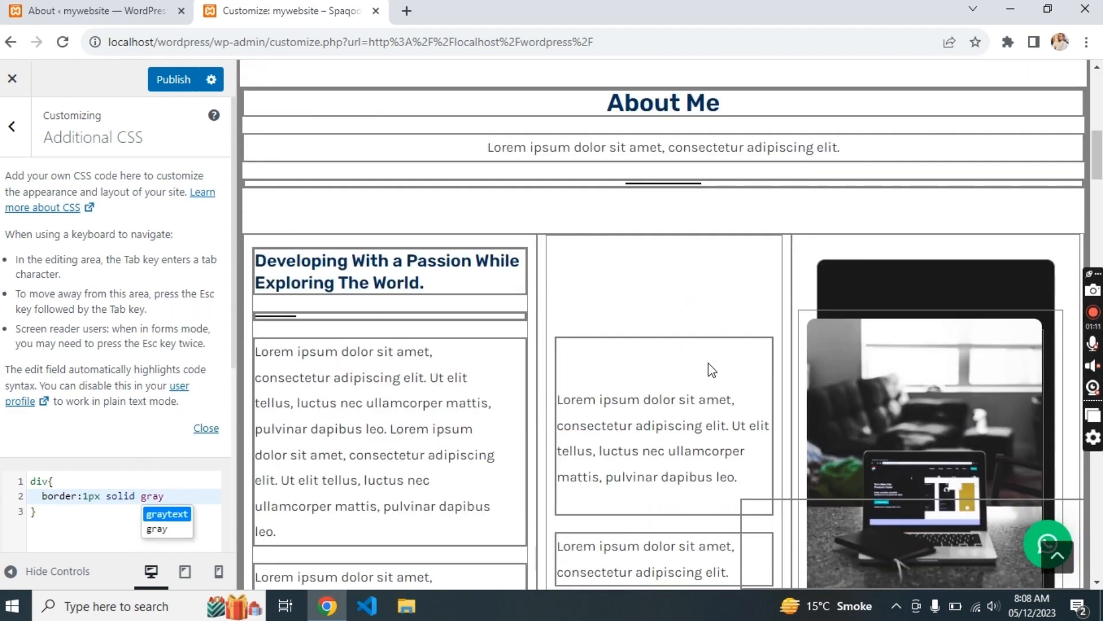
{"action": "scroll", "coordinate": [709, 363], "scroll_direction": "down", "scroll_amount": 10}
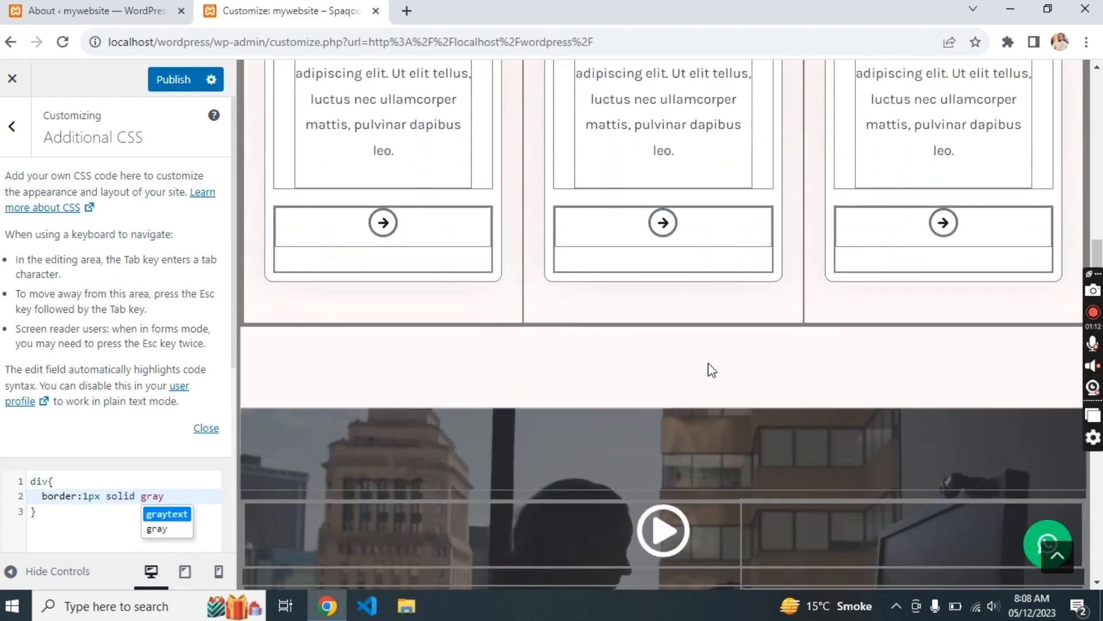
{"action": "scroll", "coordinate": [708, 363], "scroll_direction": "down", "scroll_amount": 8}
{"action": "scroll", "coordinate": [708, 363], "scroll_direction": "up", "scroll_amount": 18}
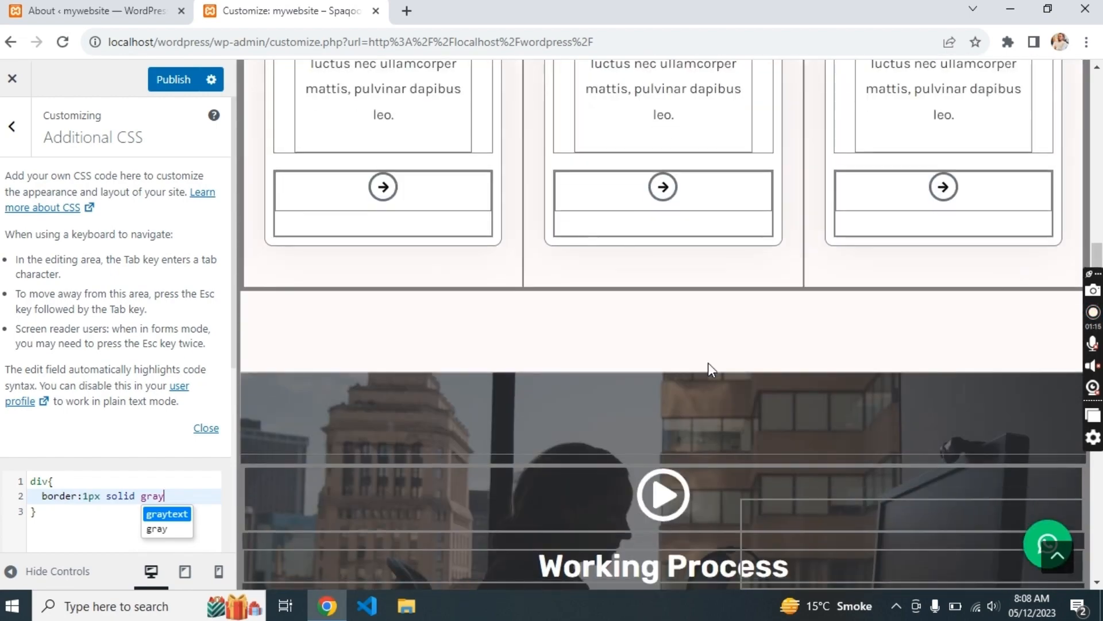
{"action": "scroll", "coordinate": [709, 364], "scroll_direction": "up", "scroll_amount": 15}
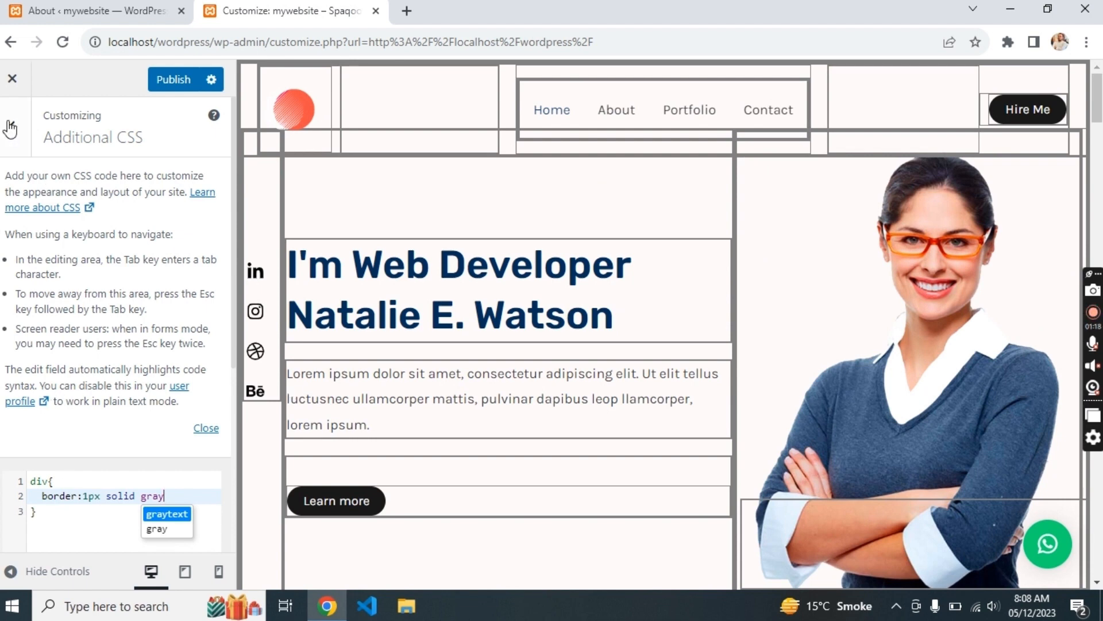
{"action": "left_click", "coordinate": [12, 88]}
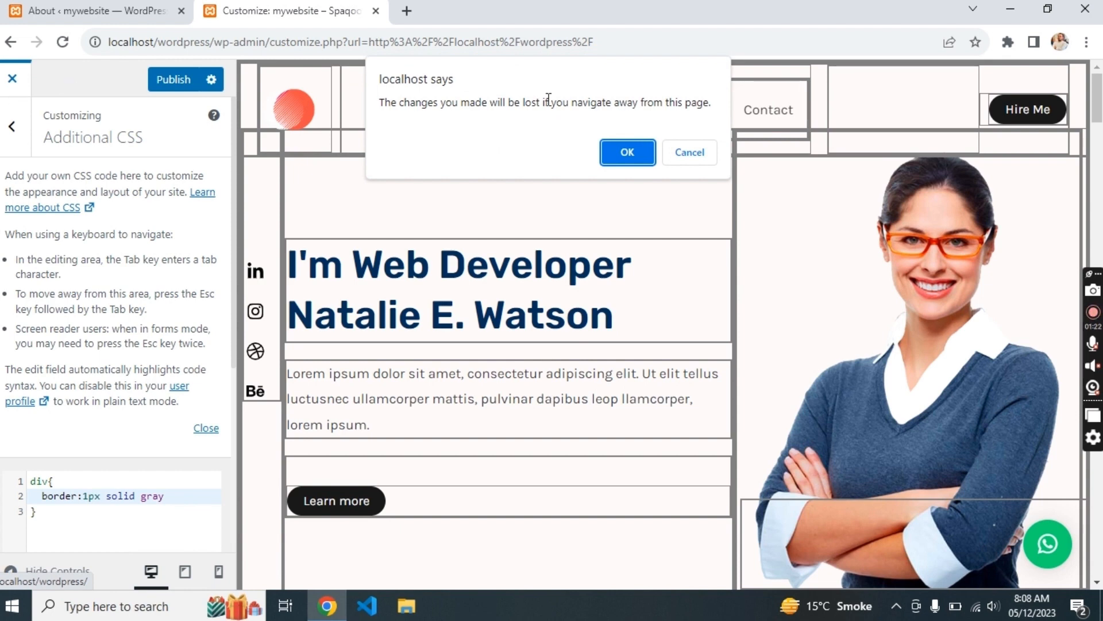
{"action": "left_click", "coordinate": [628, 152]}
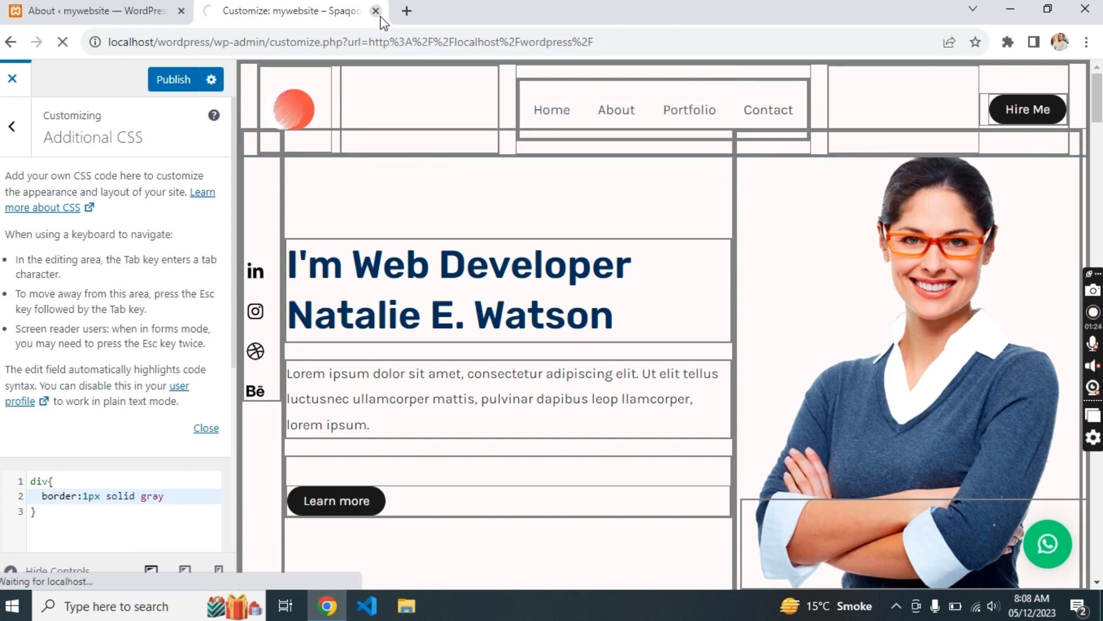
- Search 'all in one wp migration' under Add New Plugin, then install and activate it
{"action": "left_click", "coordinate": [378, 13]}
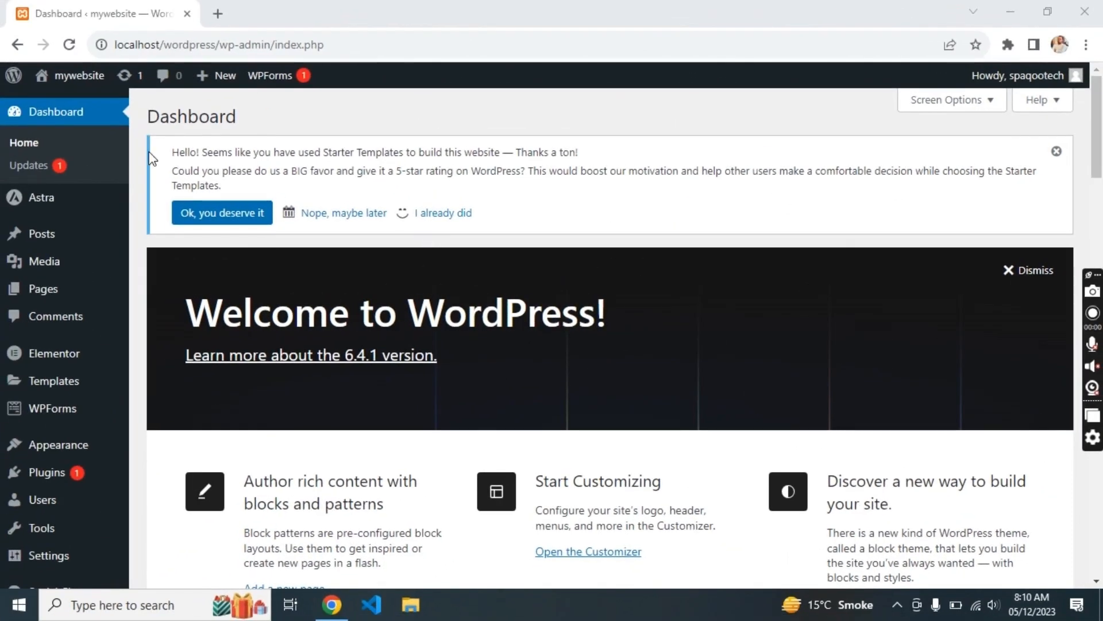
{"action": "left_click", "coordinate": [60, 475]}
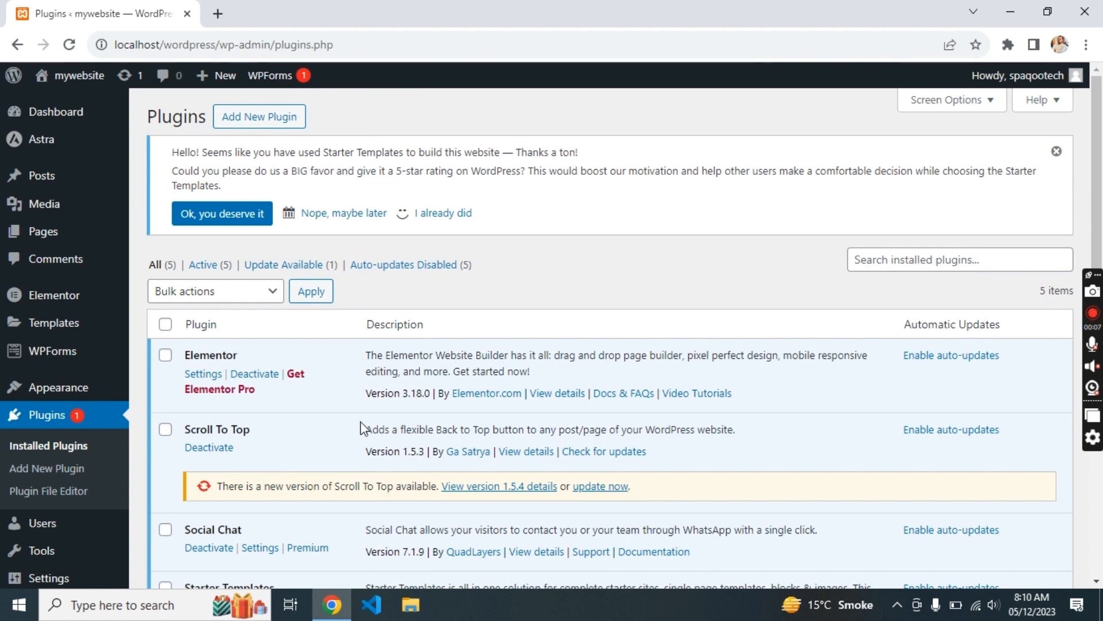
{"action": "left_click", "coordinate": [253, 123]}
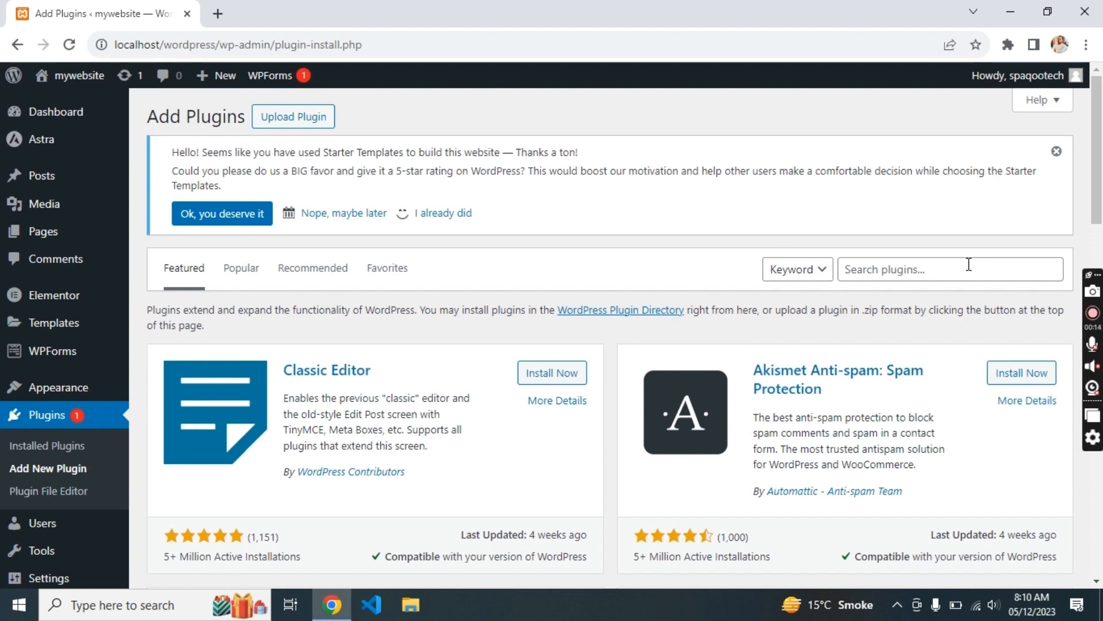
{"action": "left_click", "coordinate": [945, 280]}
{"action": "type", "text": "all in on"}
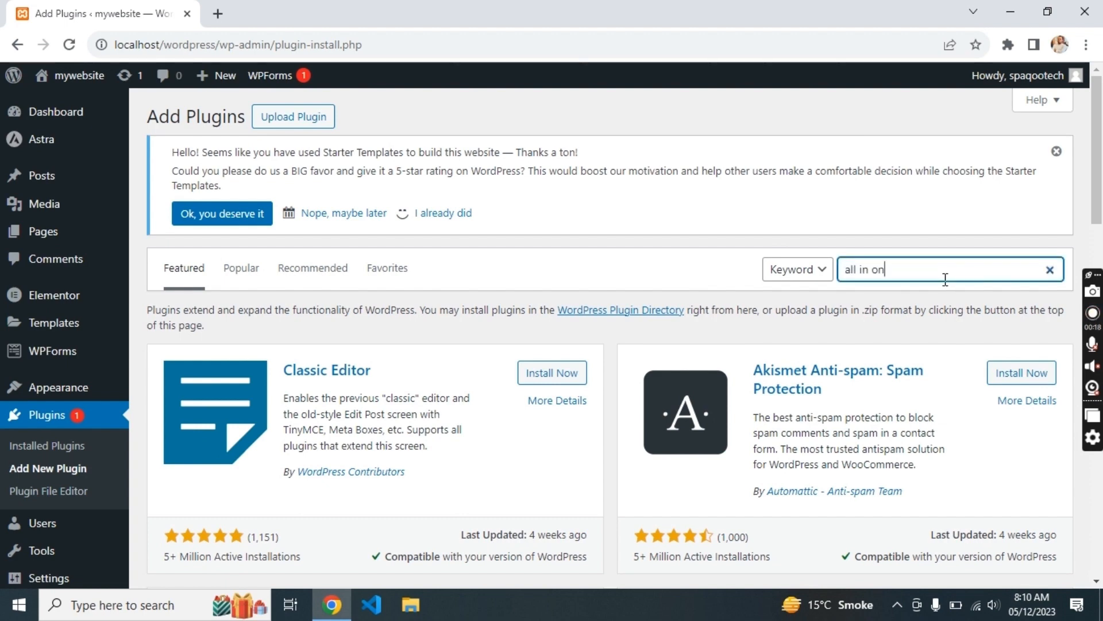
{"action": "type", "text": "e wp migration"}
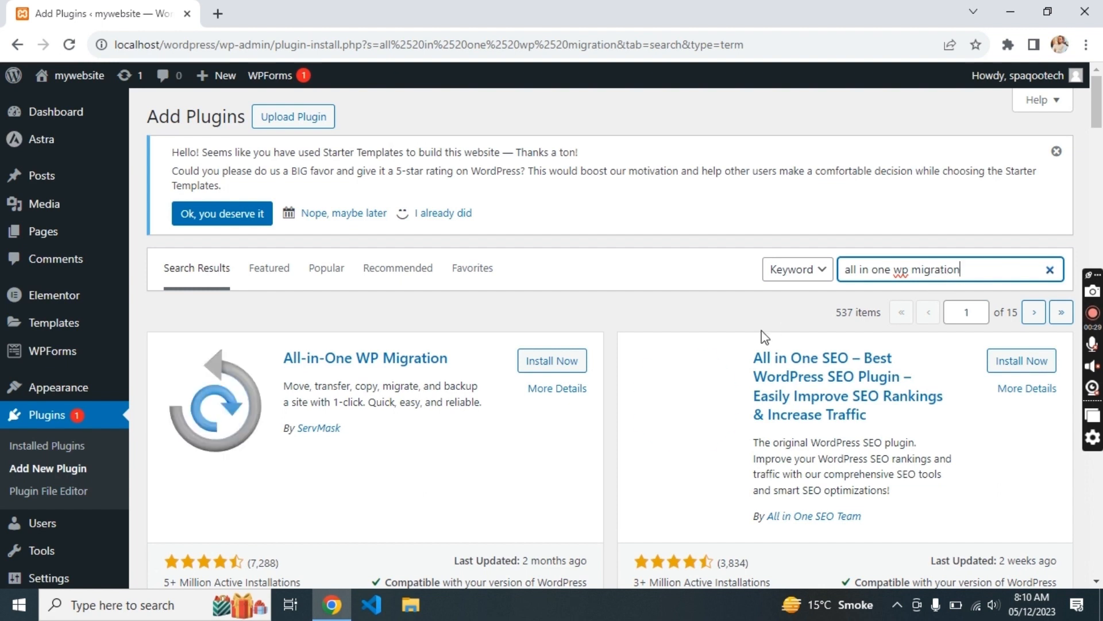
{"action": "left_click", "coordinate": [576, 362]}
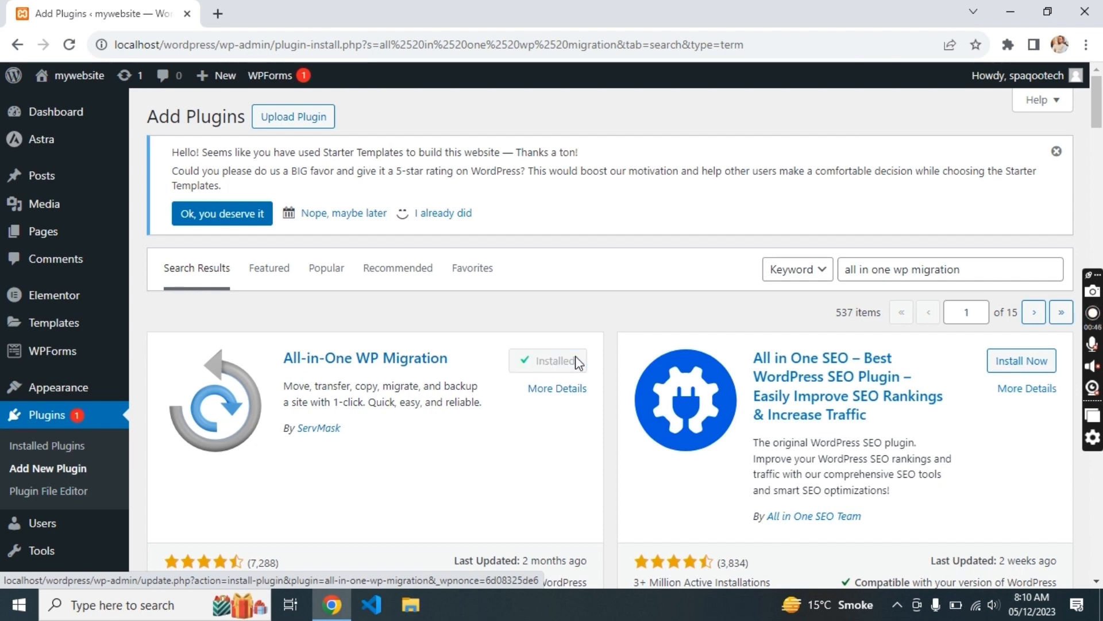
{"action": "left_click", "coordinate": [576, 362]}
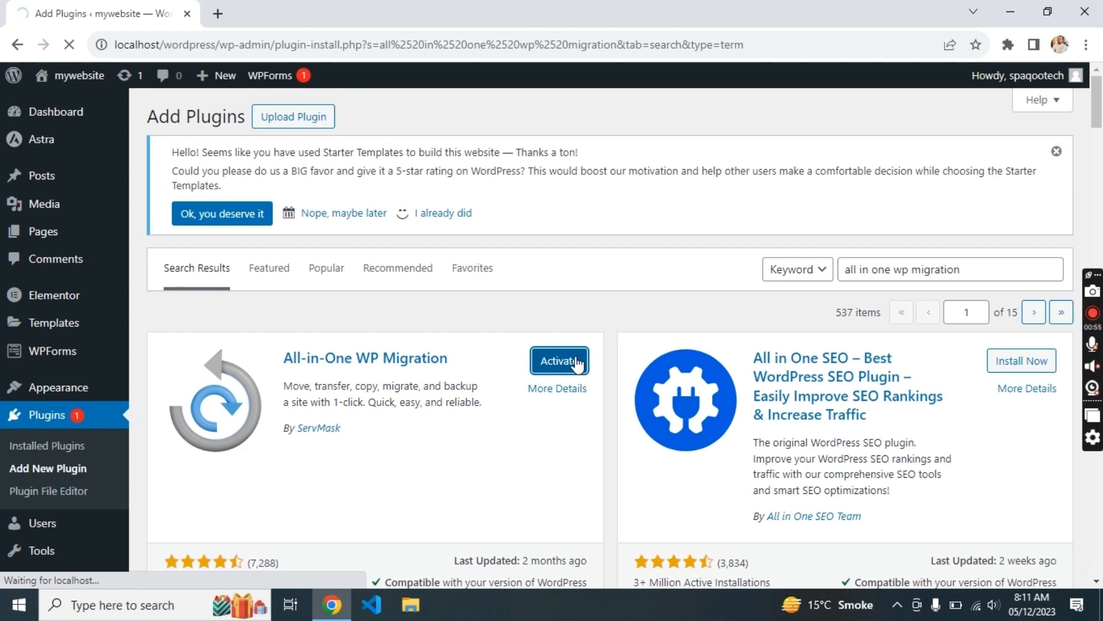
{"action": "scroll", "coordinate": [576, 362], "scroll_direction": "down", "scroll_amount": 6}
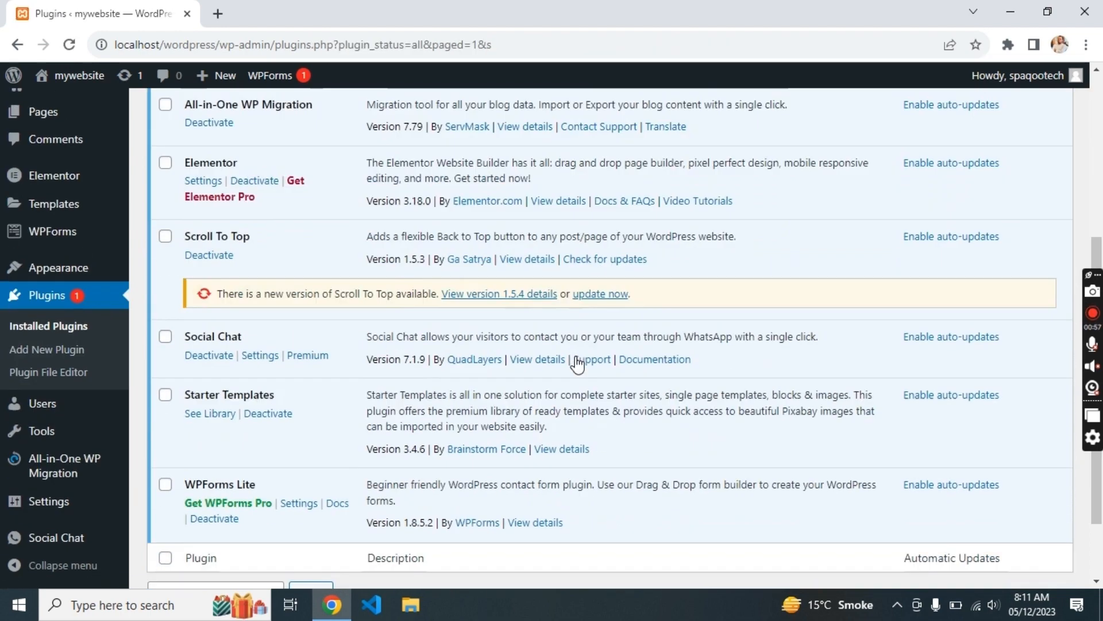
- Create a 135.28 MB full-site backup from All-in-One WP Migration's Backups page
{"action": "mouse_move", "coordinate": [52, 474]}
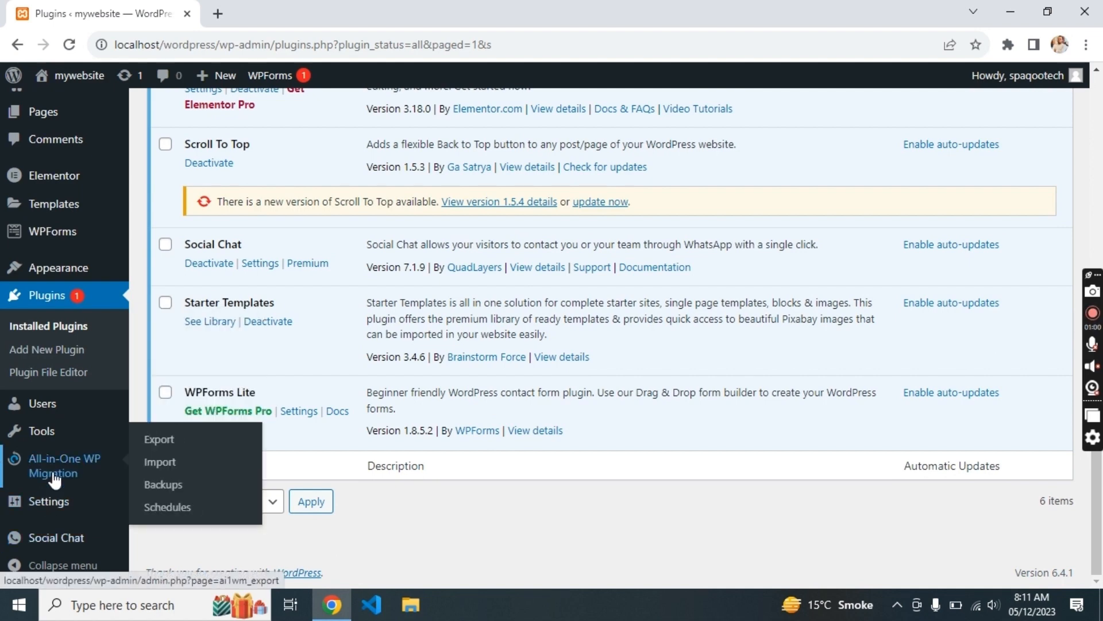
{"action": "left_click", "coordinate": [200, 486]}
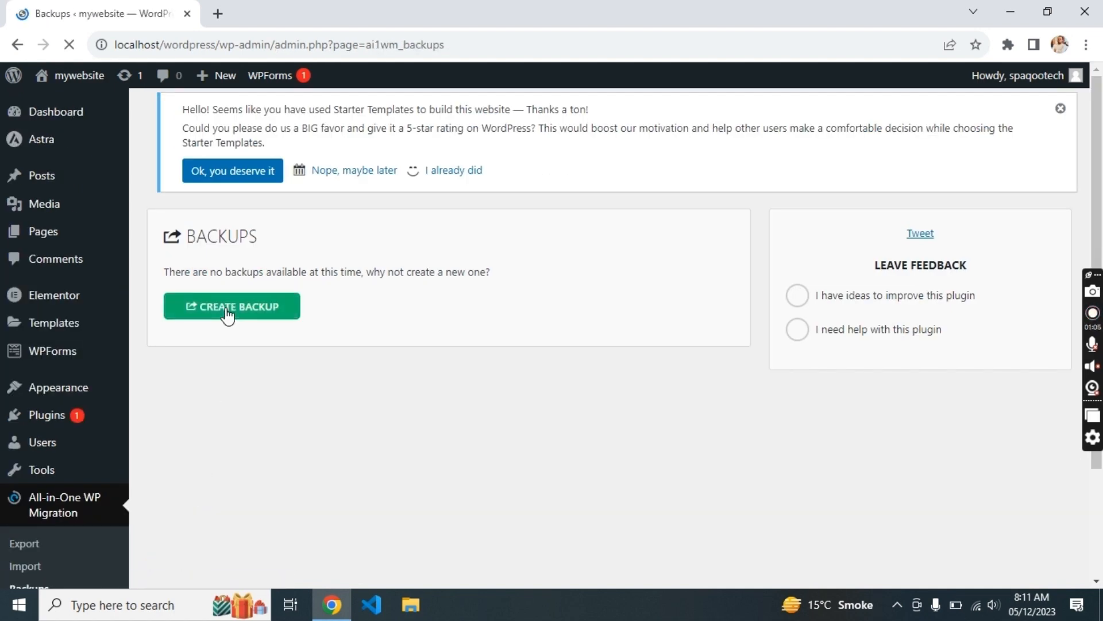
{"action": "left_click", "coordinate": [226, 310]}
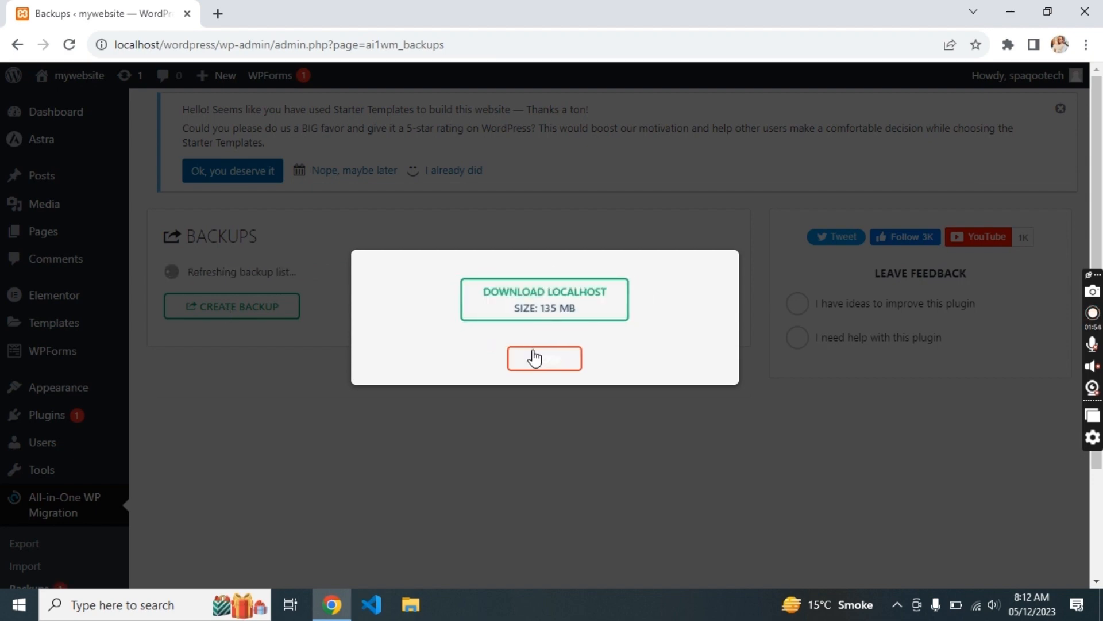
{"action": "left_click", "coordinate": [547, 367]}
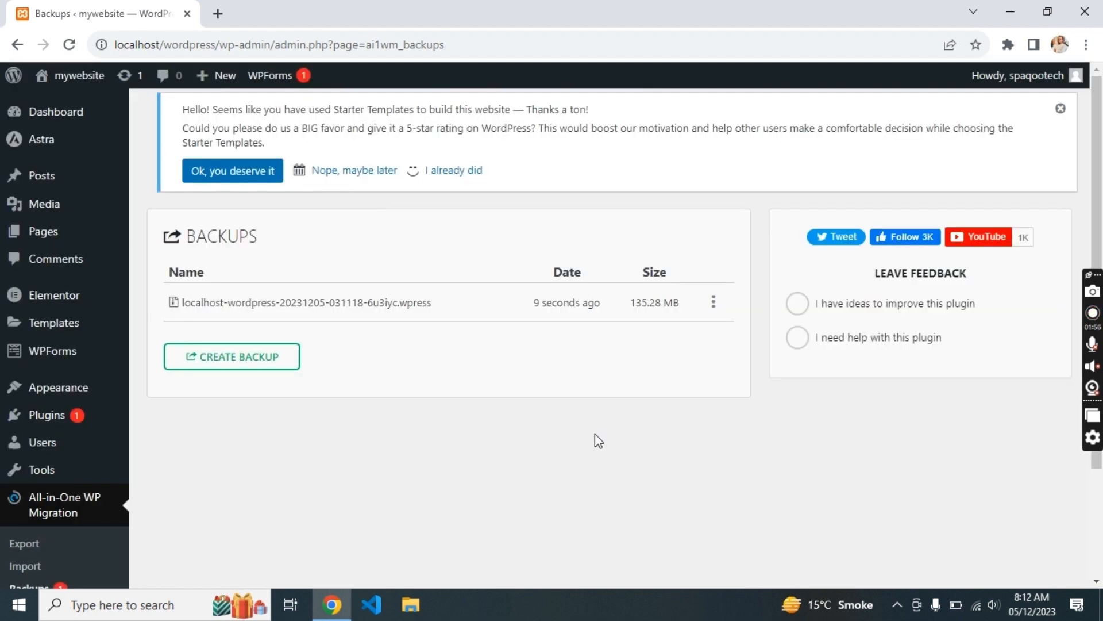
{"action": "left_click", "coordinate": [44, 118]}
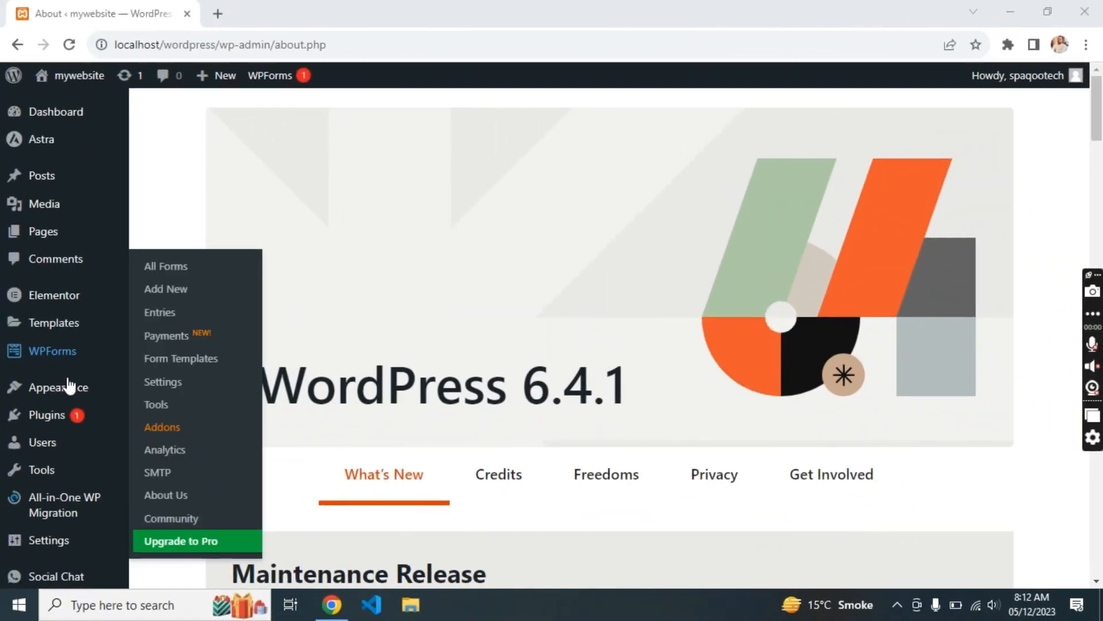
- Open the live site in a new tab from the WordPress admin
{"action": "left_click", "coordinate": [59, 415]}
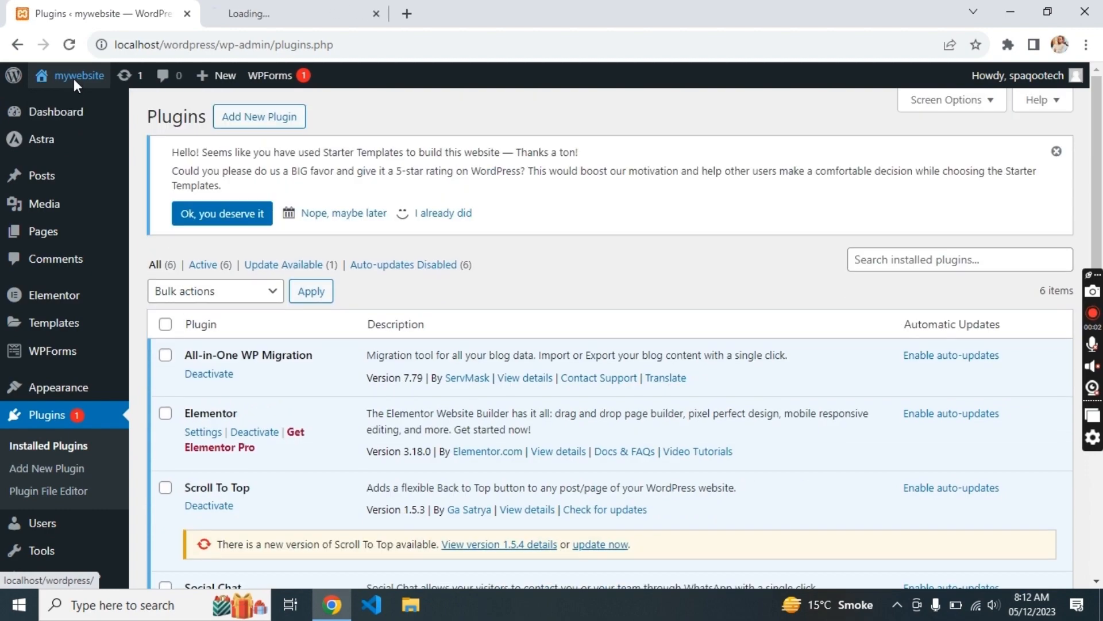
{"action": "left_click", "coordinate": [73, 79]}
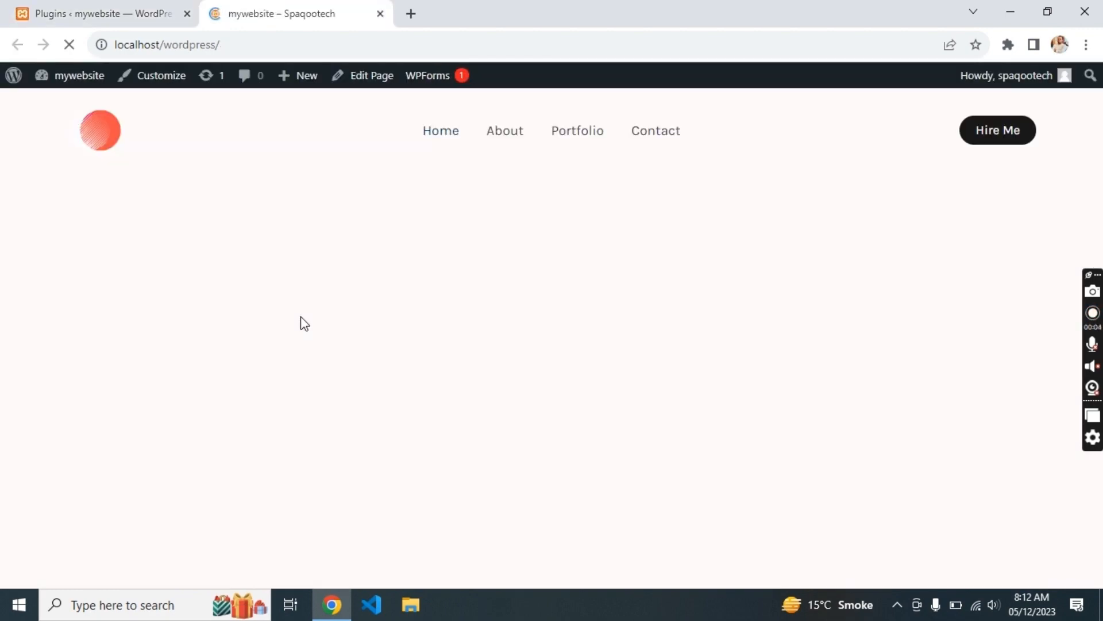
{"action": "scroll", "coordinate": [300, 320], "scroll_direction": "down", "scroll_amount": 10}
{"action": "scroll", "coordinate": [301, 320], "scroll_direction": "up", "scroll_amount": 10}
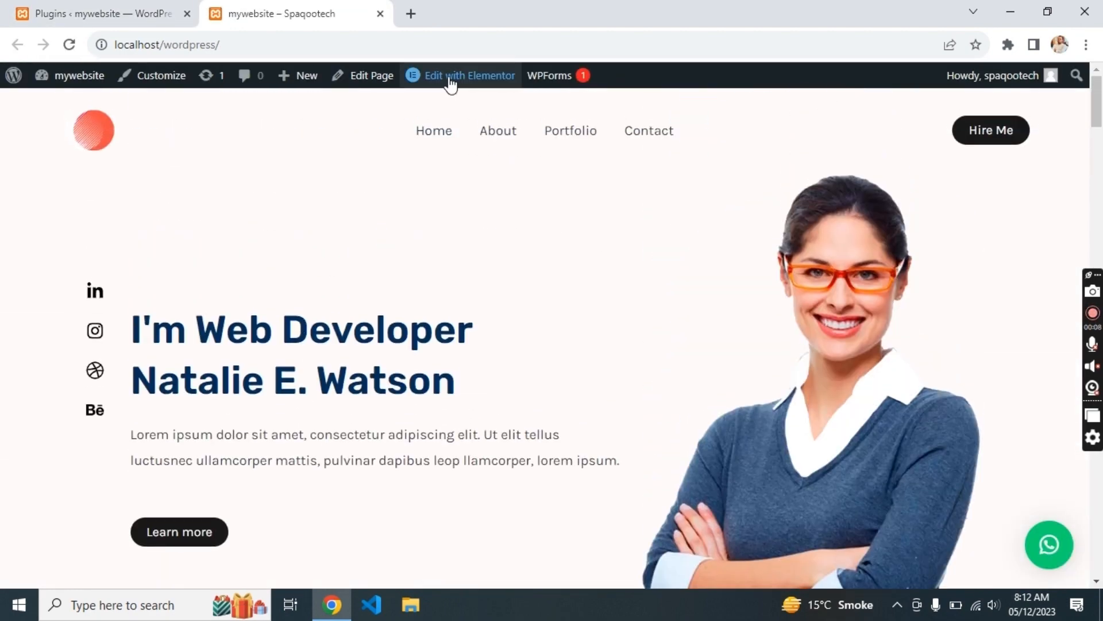
- Edit the Home page with Elementor and insert an empty section above the hero
{"action": "left_click", "coordinate": [451, 83]}
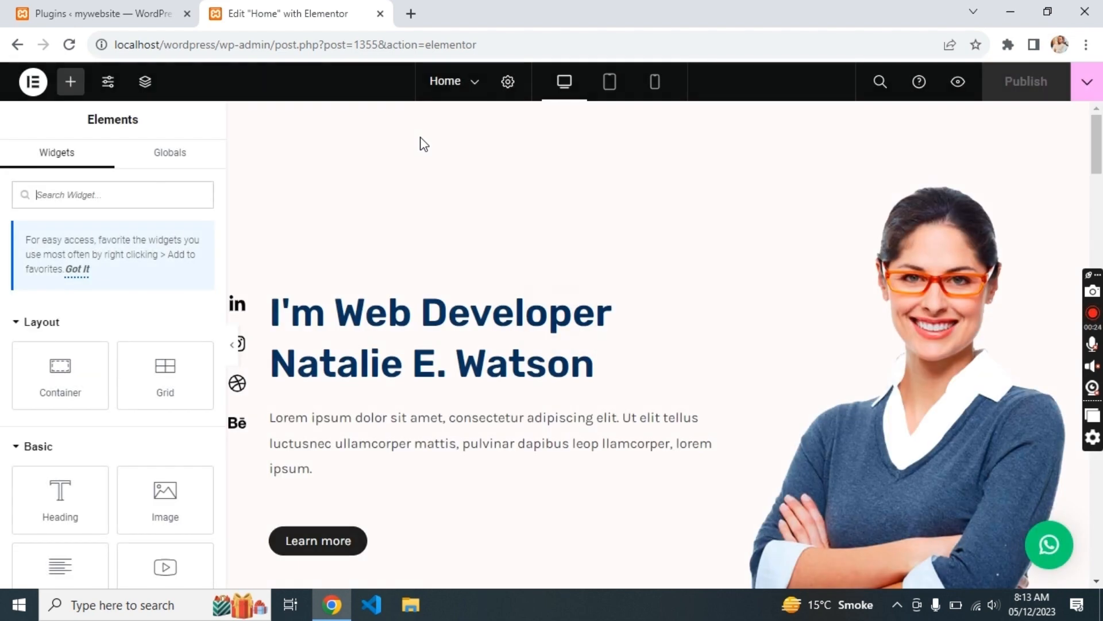
{"action": "scroll", "coordinate": [511, 351], "scroll_direction": "down", "scroll_amount": 7}
{"action": "scroll", "coordinate": [511, 351], "scroll_direction": "up", "scroll_amount": 7}
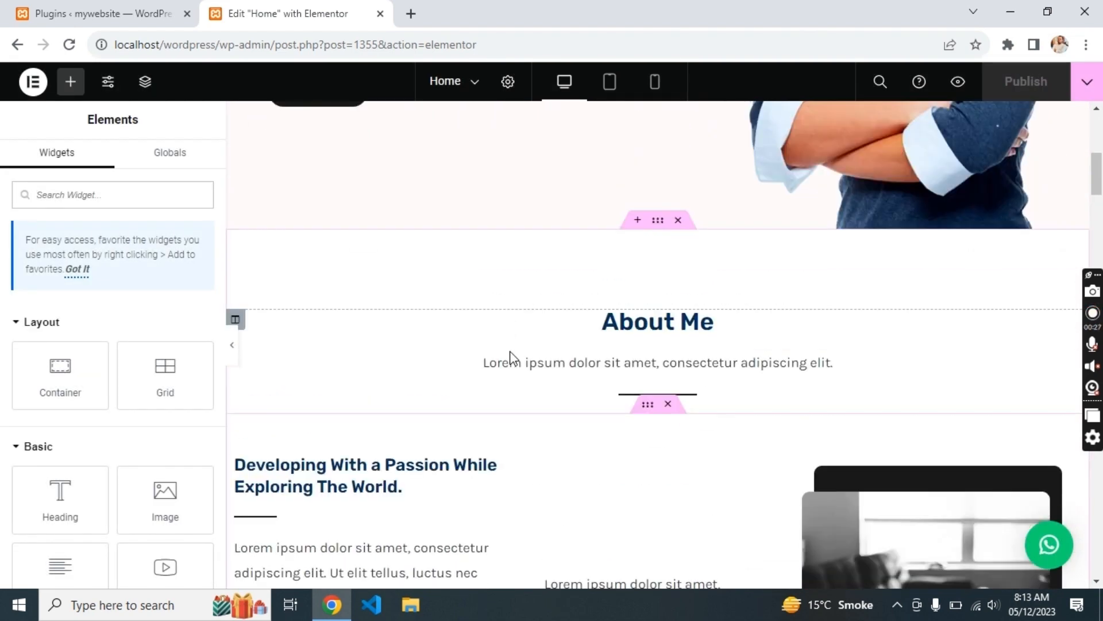
{"action": "left_click", "coordinate": [637, 113]}
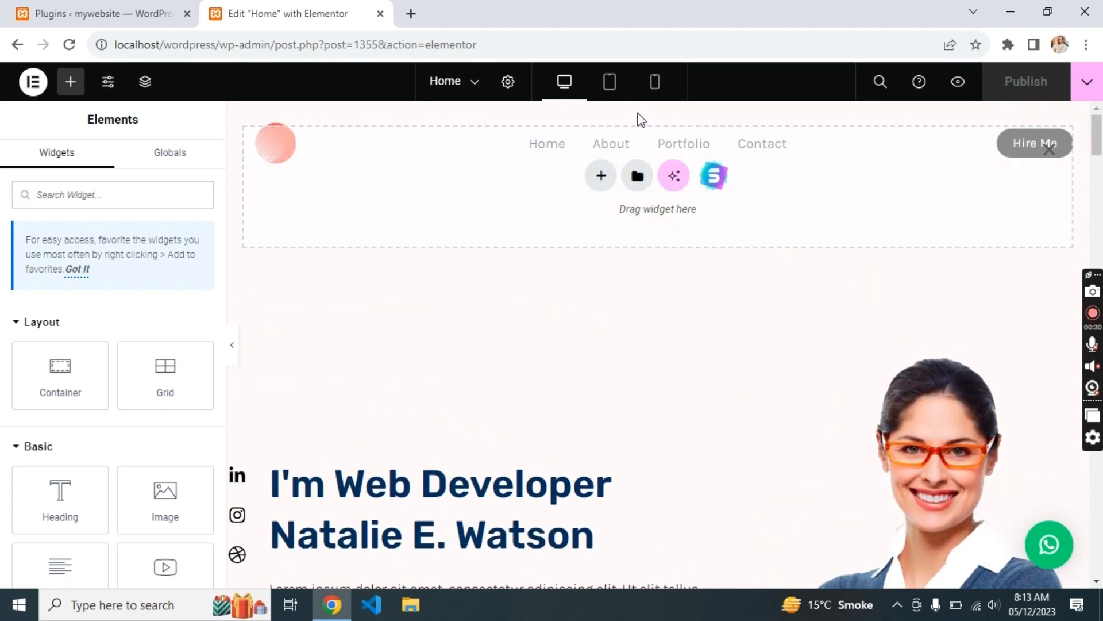
- Import the man's-portrait photo-and-heading block from the library's single blocks
{"action": "left_click", "coordinate": [716, 177]}
{"action": "scroll", "coordinate": [561, 310], "scroll_direction": "down", "scroll_amount": 10}
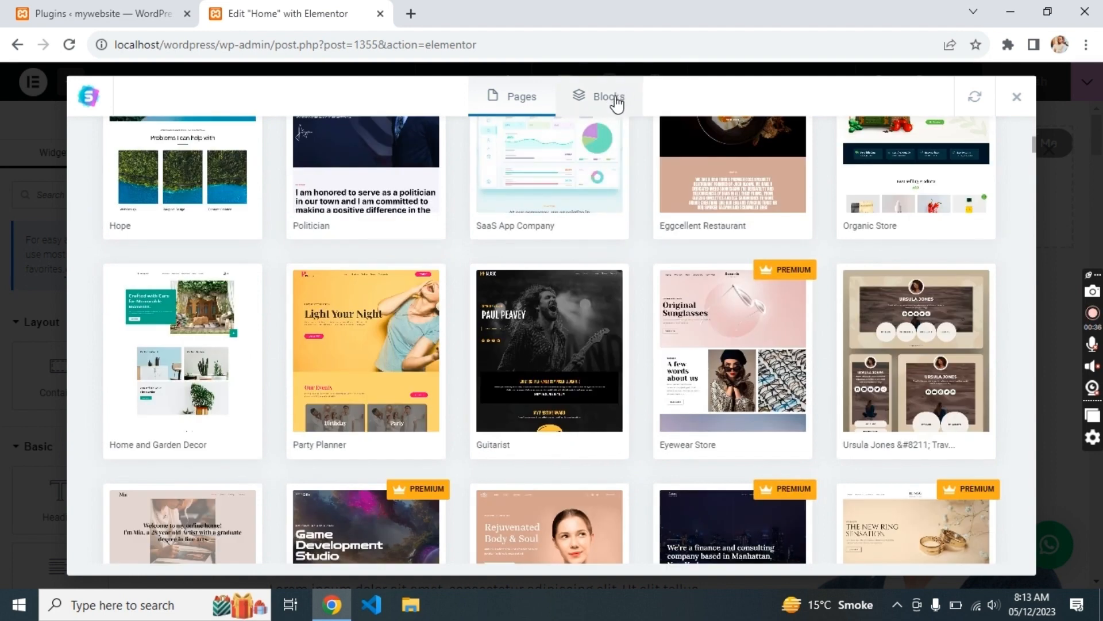
{"action": "left_click", "coordinate": [610, 98]}
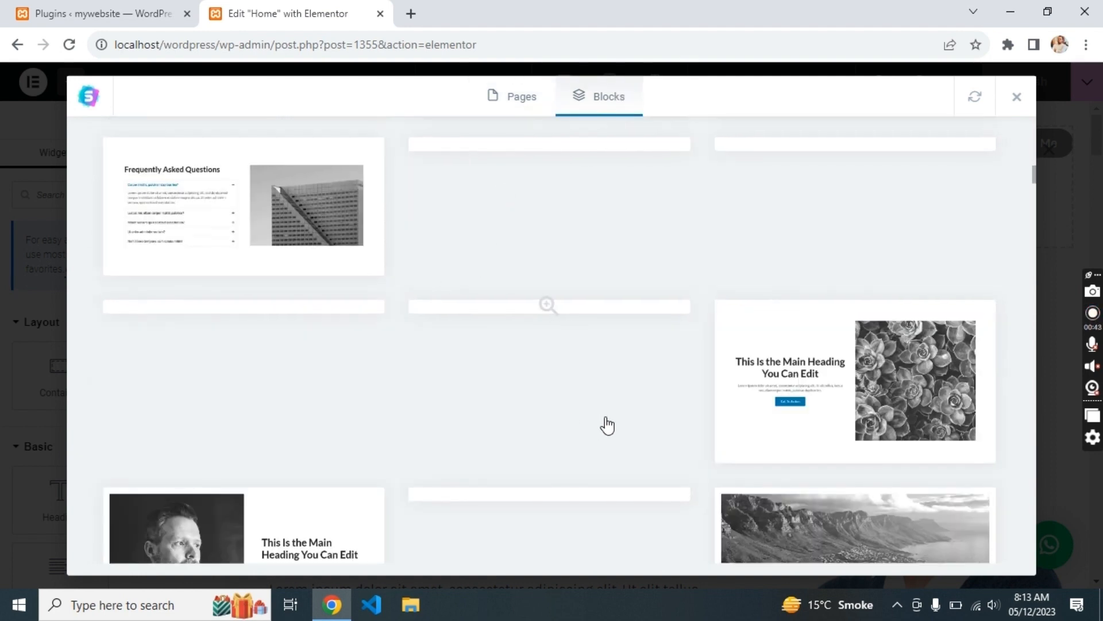
{"action": "scroll", "coordinate": [333, 395], "scroll_direction": "down", "scroll_amount": 2}
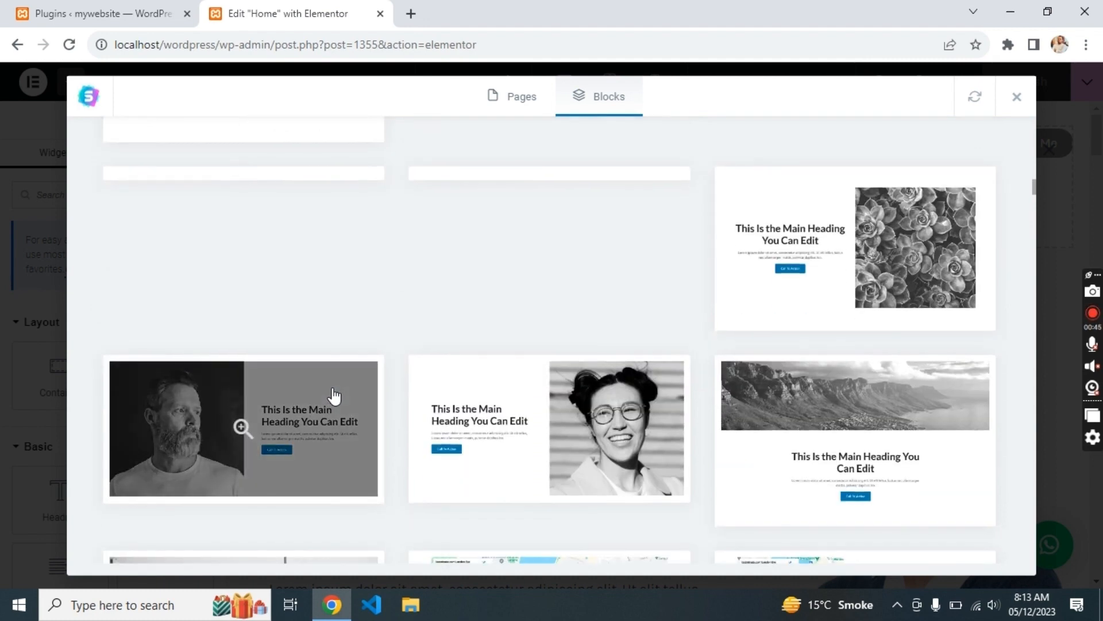
{"action": "left_click", "coordinate": [319, 437]}
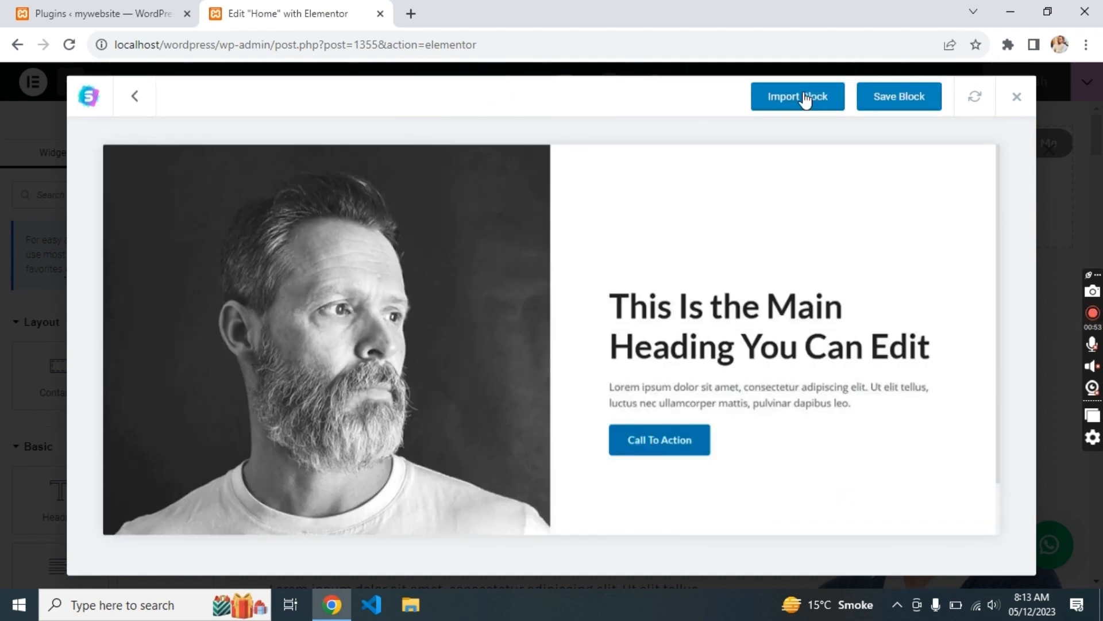
{"action": "left_click", "coordinate": [804, 94]}
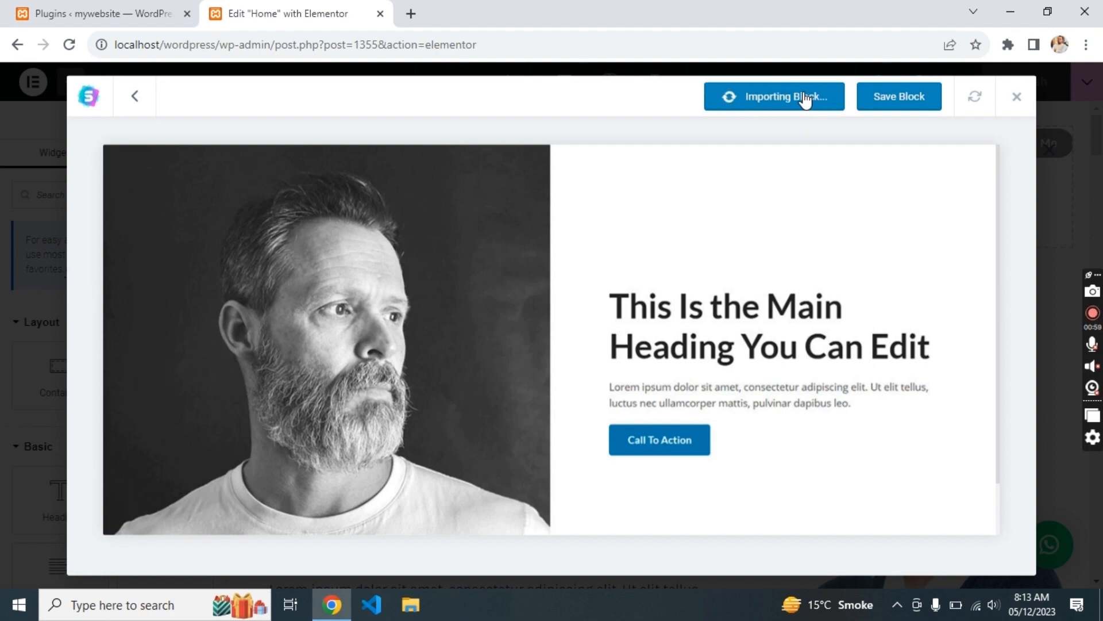
- Delete the imported photo-and-heading section and the empty section at the top
{"action": "scroll", "coordinate": [793, 236], "scroll_direction": "down", "scroll_amount": 10}
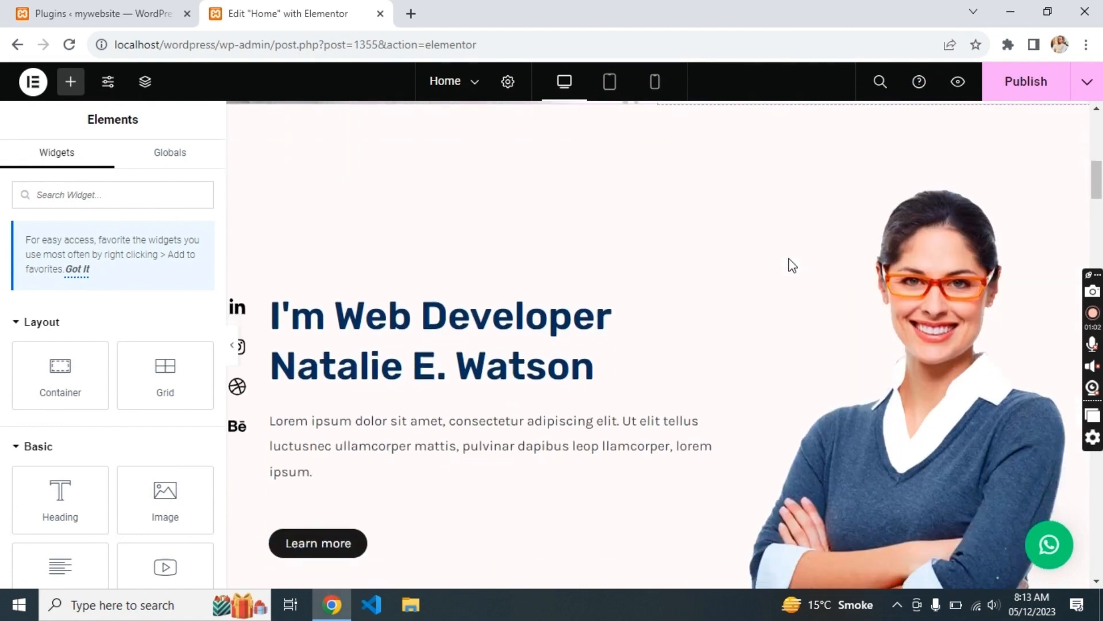
{"action": "scroll", "coordinate": [790, 260], "scroll_direction": "up", "scroll_amount": 8}
{"action": "scroll", "coordinate": [790, 259], "scroll_direction": "down", "scroll_amount": 10}
{"action": "scroll", "coordinate": [791, 259], "scroll_direction": "up", "scroll_amount": 8}
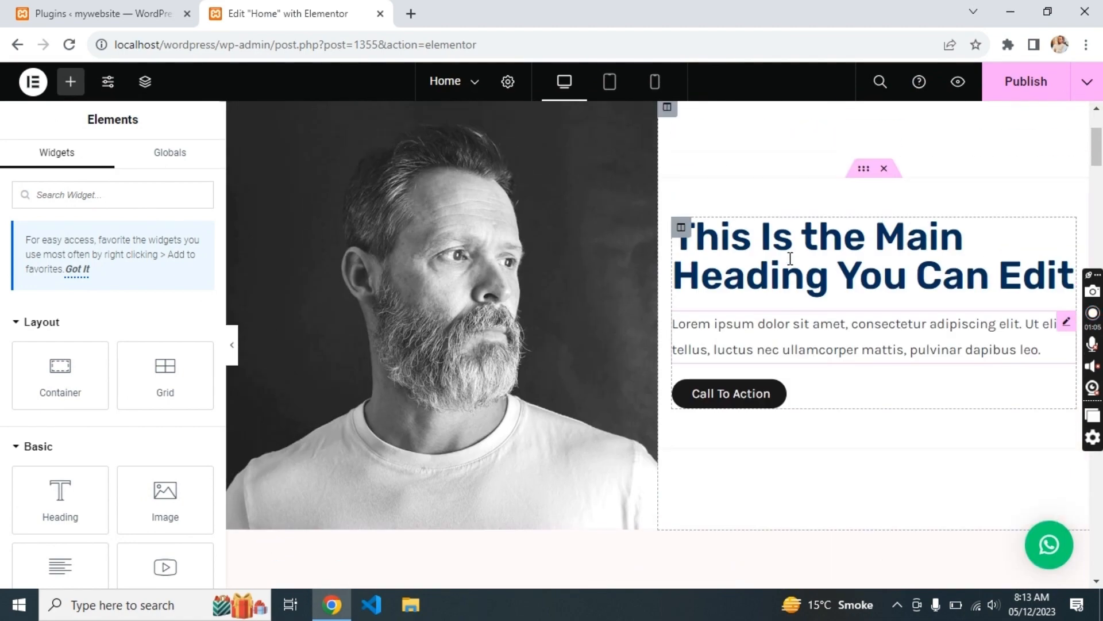
{"action": "scroll", "coordinate": [790, 258], "scroll_direction": "up", "scroll_amount": 3}
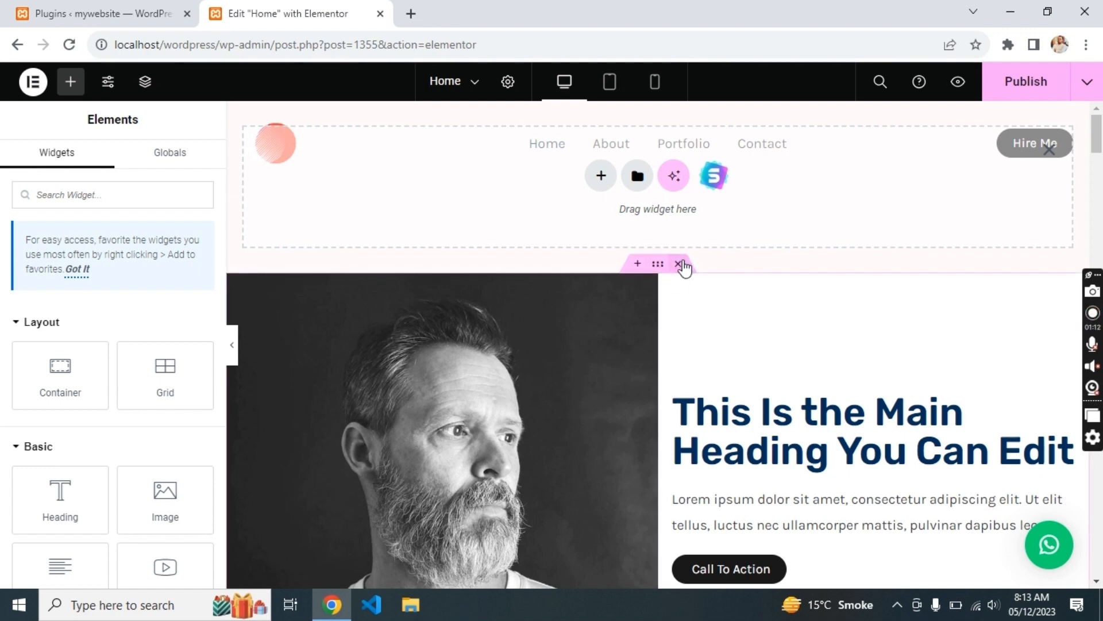
{"action": "left_click", "coordinate": [686, 263]}
{"action": "left_click", "coordinate": [1049, 151]}
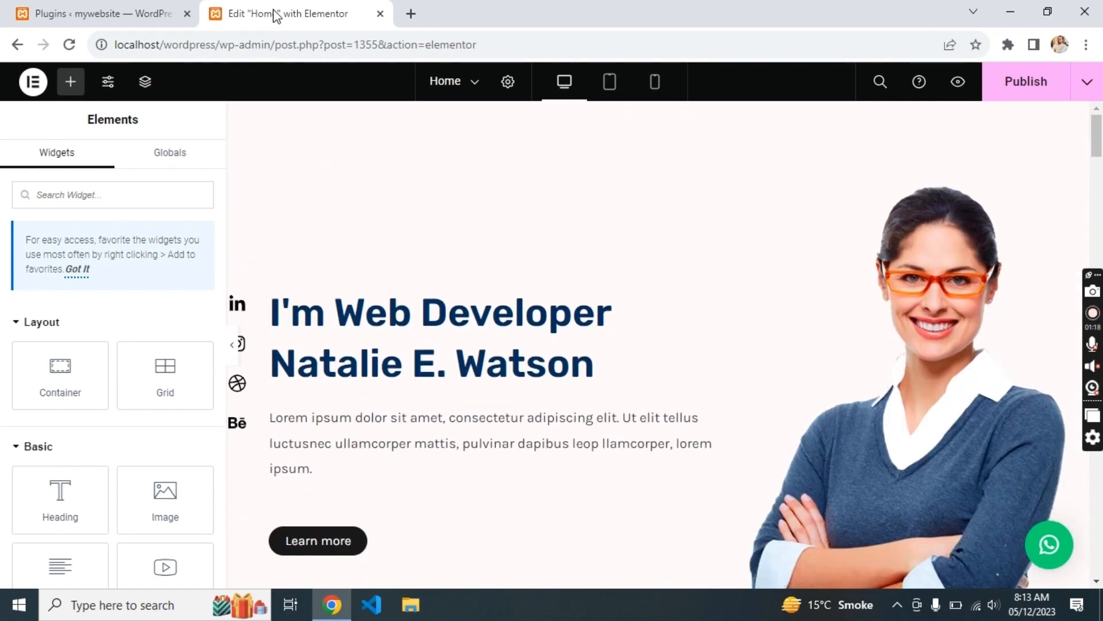
- Search the plugin directory for 'ele' and install the ElementsKit Elementor addons plugin
{"action": "left_click", "coordinate": [123, 9]}
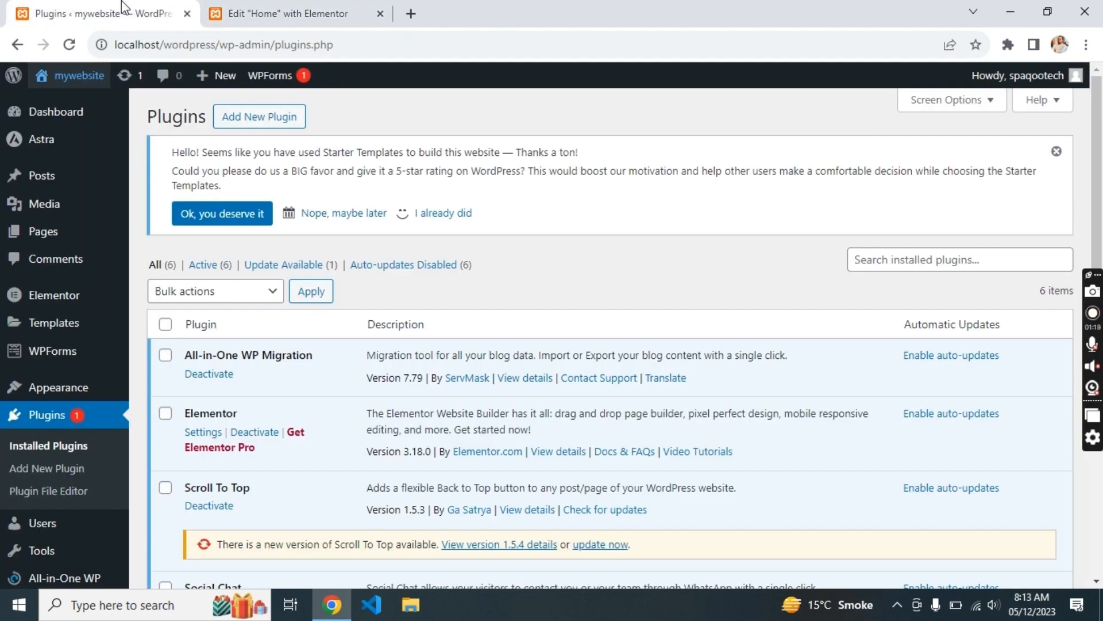
{"action": "left_click", "coordinate": [273, 126]}
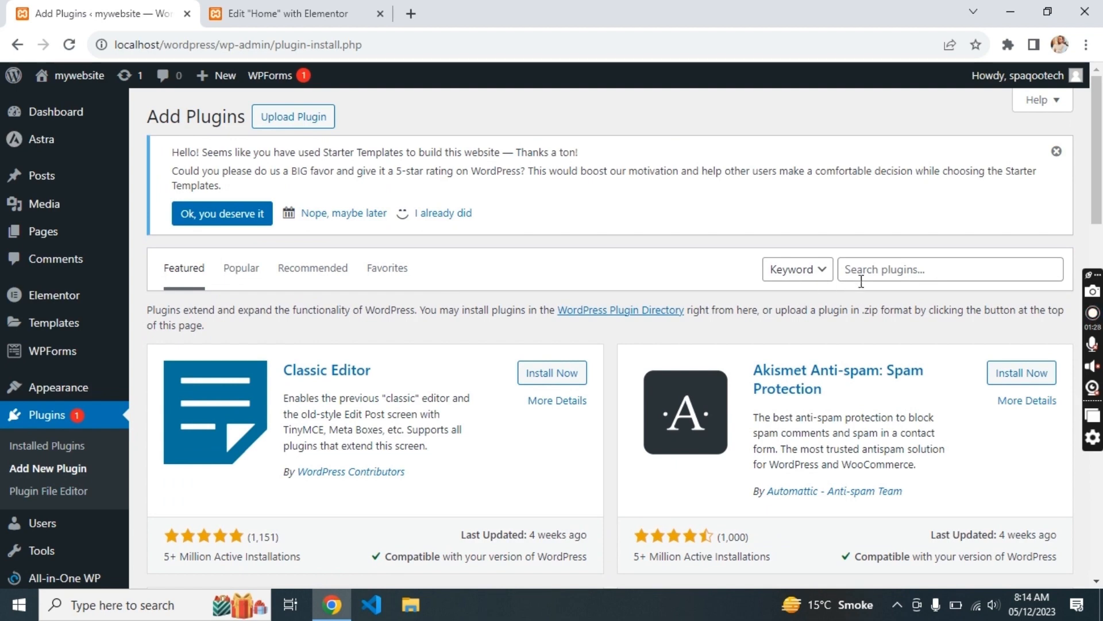
{"action": "left_click", "coordinate": [864, 272]}
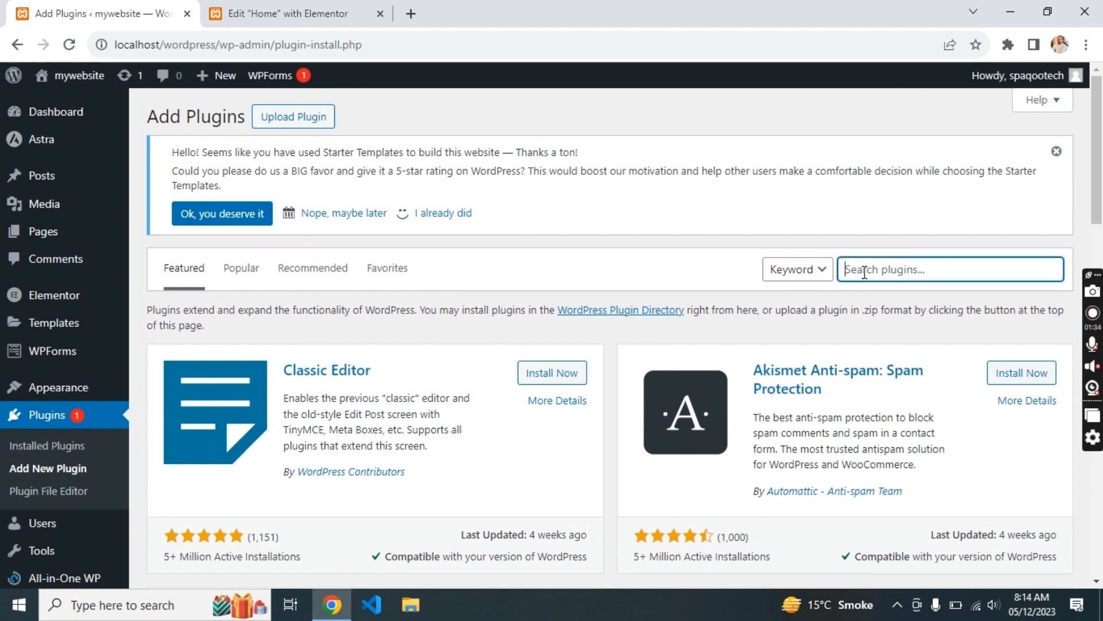
{"action": "type", "text": "elementskit"}
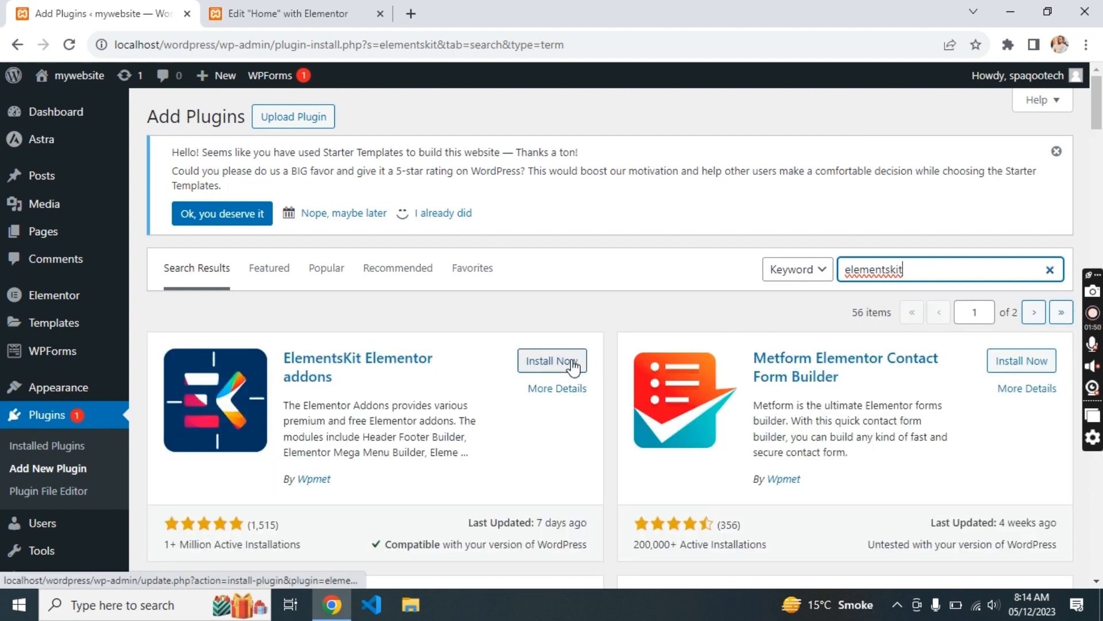
{"action": "left_click", "coordinate": [547, 368]}
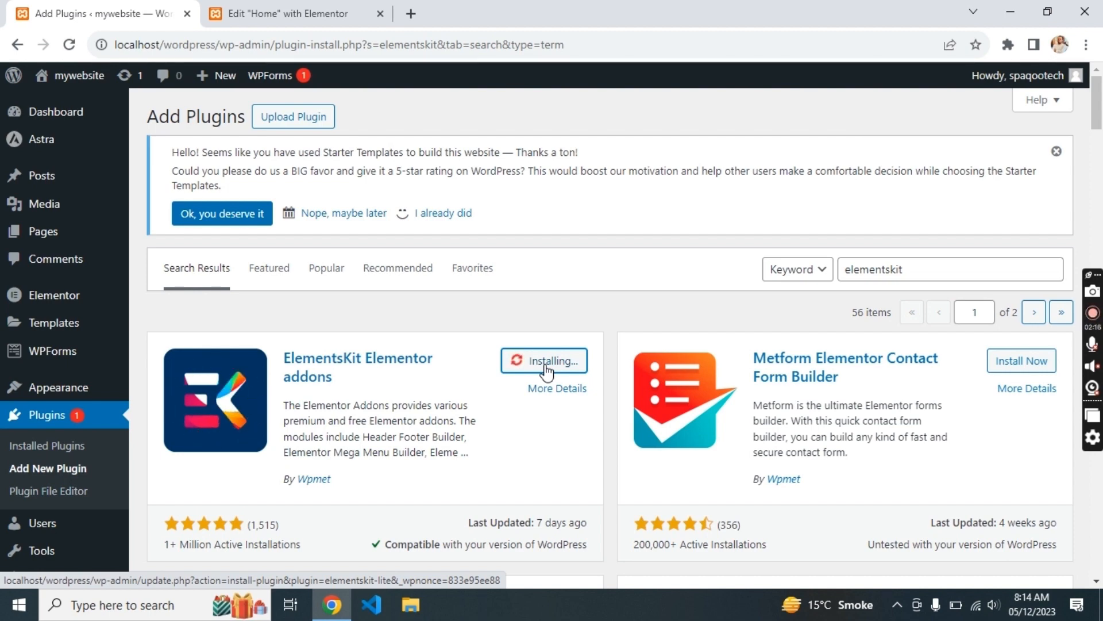
- Activate ElementsKit and return to the Home page's Elementor editor
{"action": "left_click", "coordinate": [349, 8]}
{"action": "left_click", "coordinate": [166, 8]}
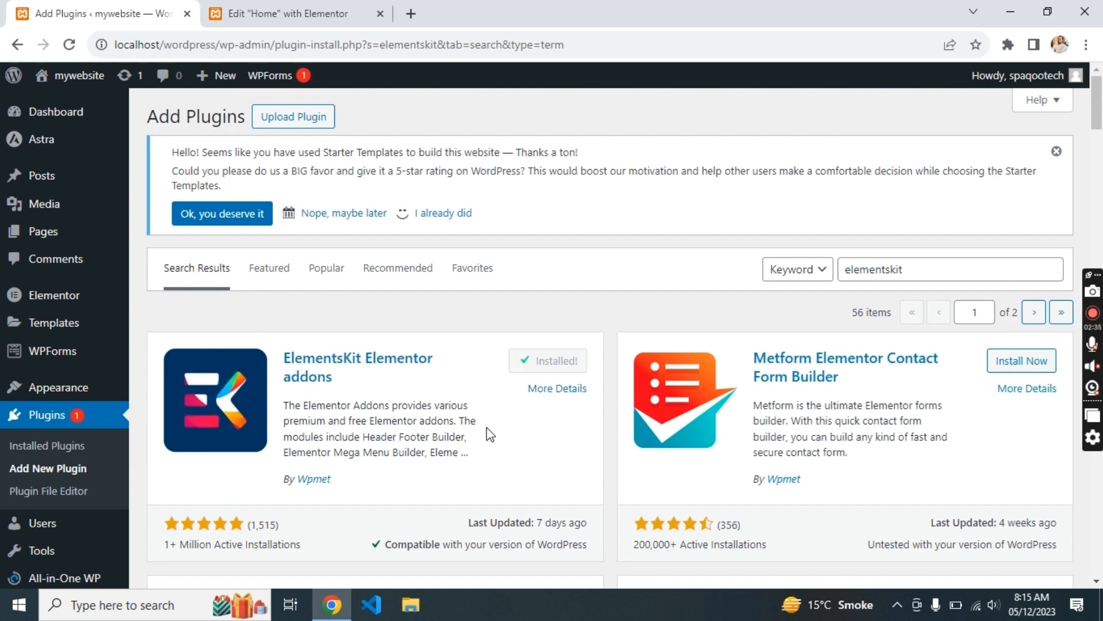
{"action": "left_click", "coordinate": [553, 367]}
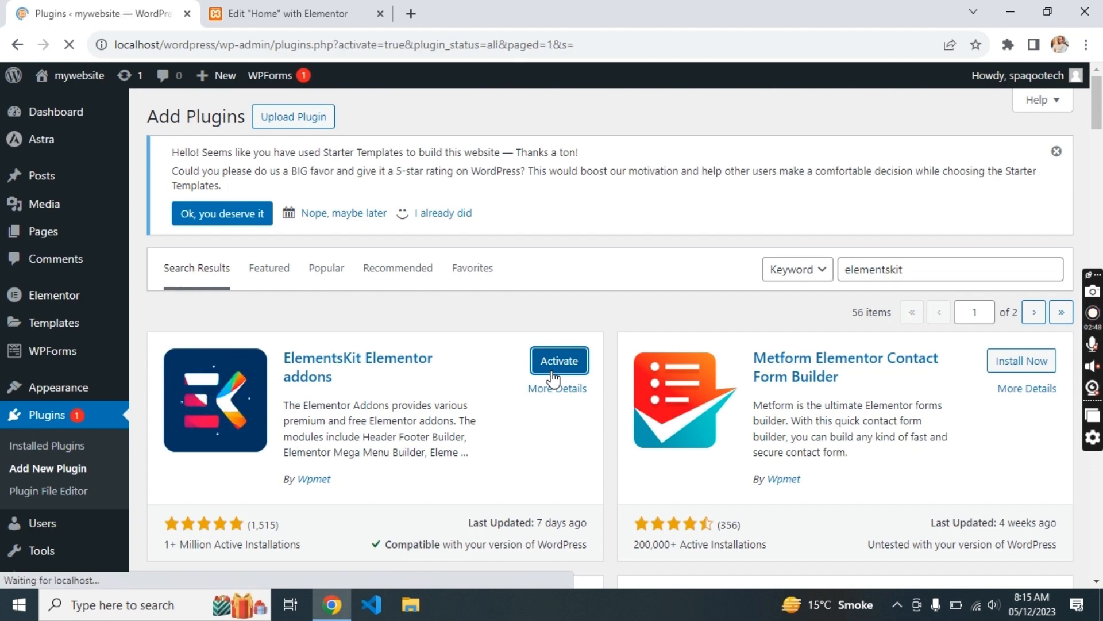
{"action": "scroll", "coordinate": [553, 380], "scroll_direction": "down", "scroll_amount": 5}
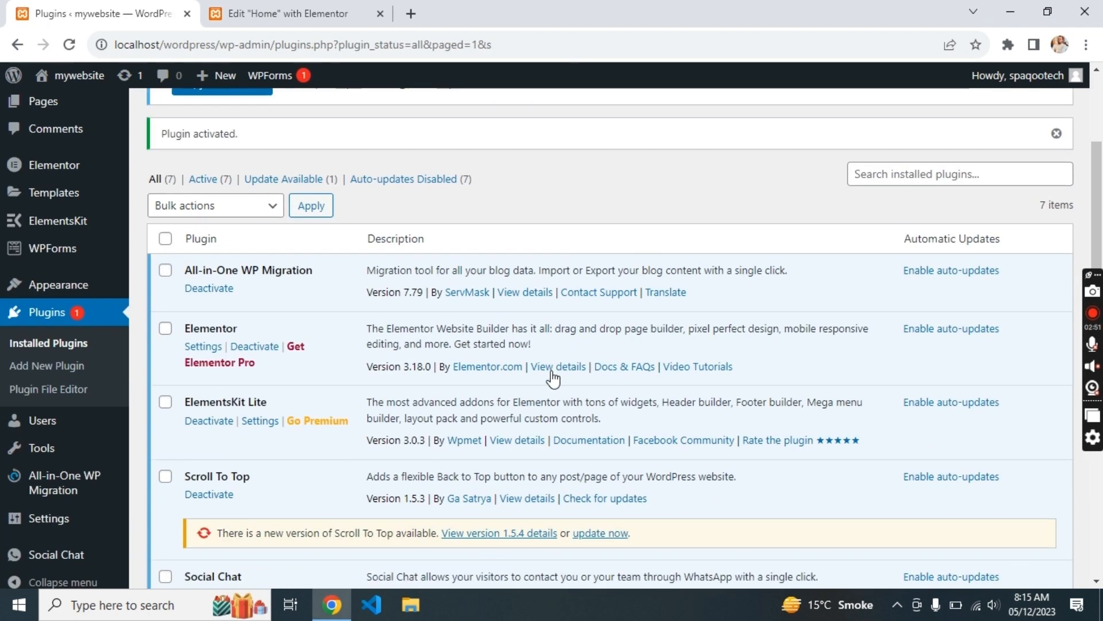
{"action": "scroll", "coordinate": [553, 379], "scroll_direction": "down", "scroll_amount": 3}
{"action": "scroll", "coordinate": [553, 379], "scroll_direction": "up", "scroll_amount": 10}
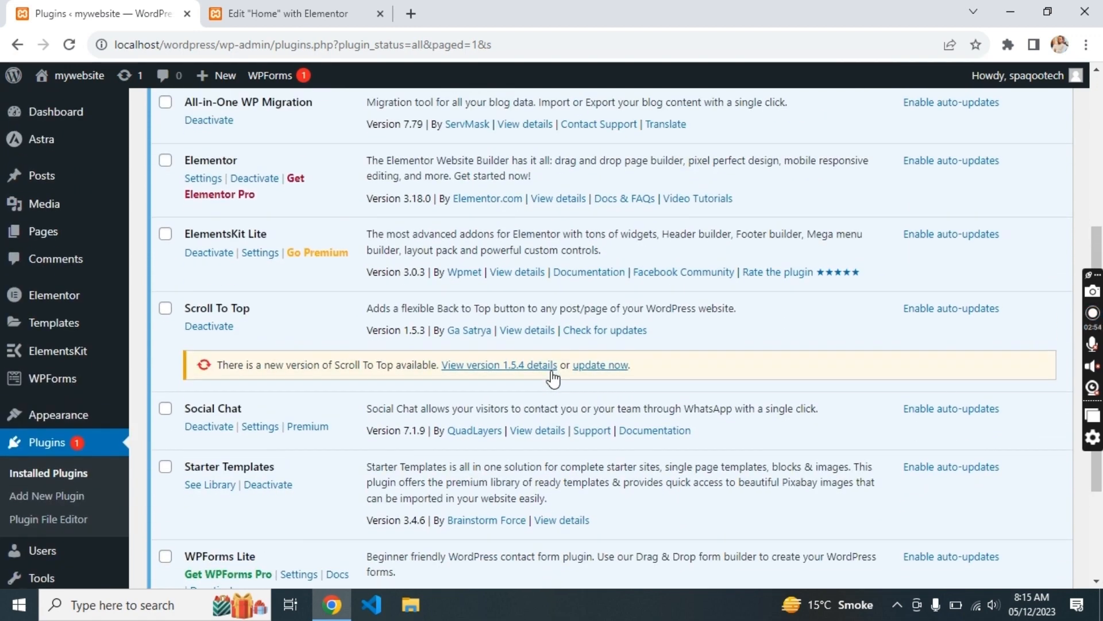
{"action": "left_click", "coordinate": [261, 8]}
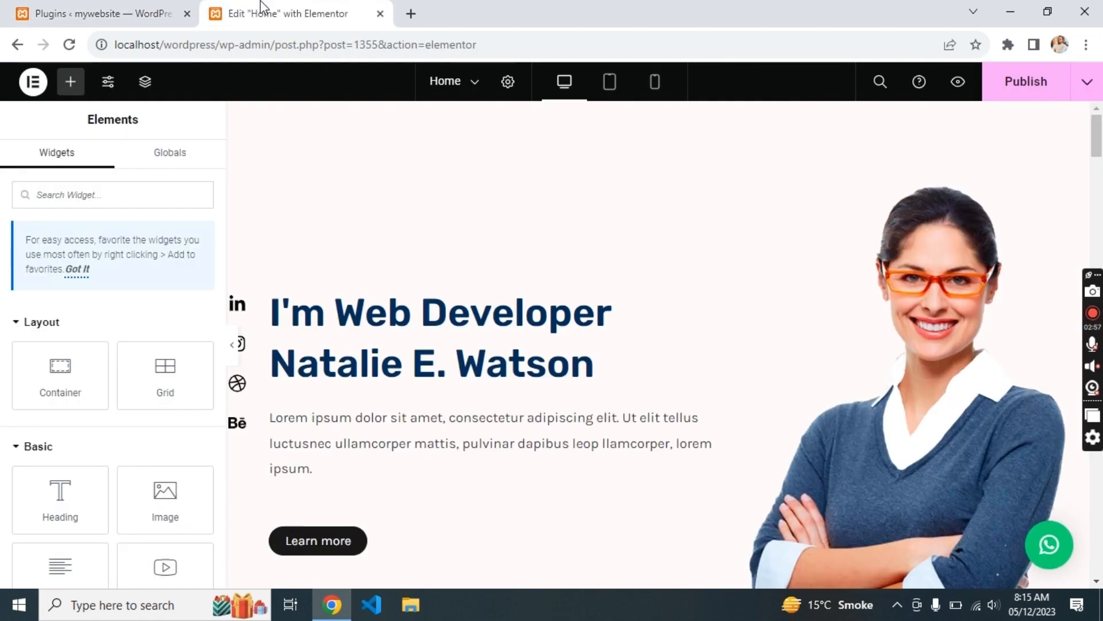
- Reload the Elementor editor, confirming the leave and reload prompts, so ElementsKit loads
{"action": "key", "text": "ctrl+w"}
{"action": "key", "text": "Escape"}
{"action": "key", "text": "F5"}
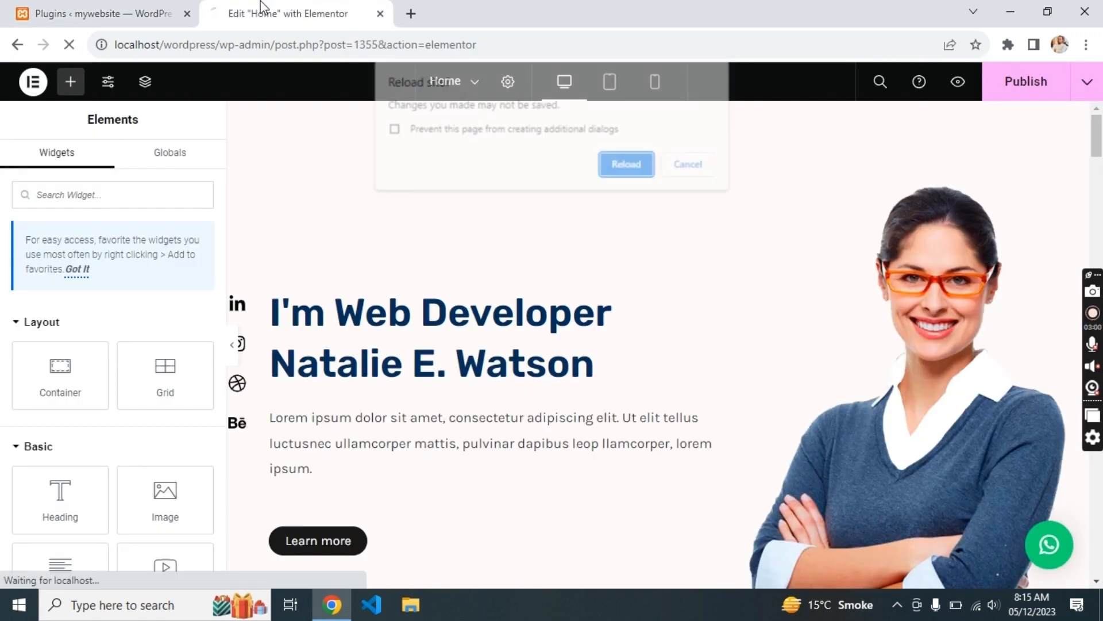
{"action": "key", "text": "Return"}
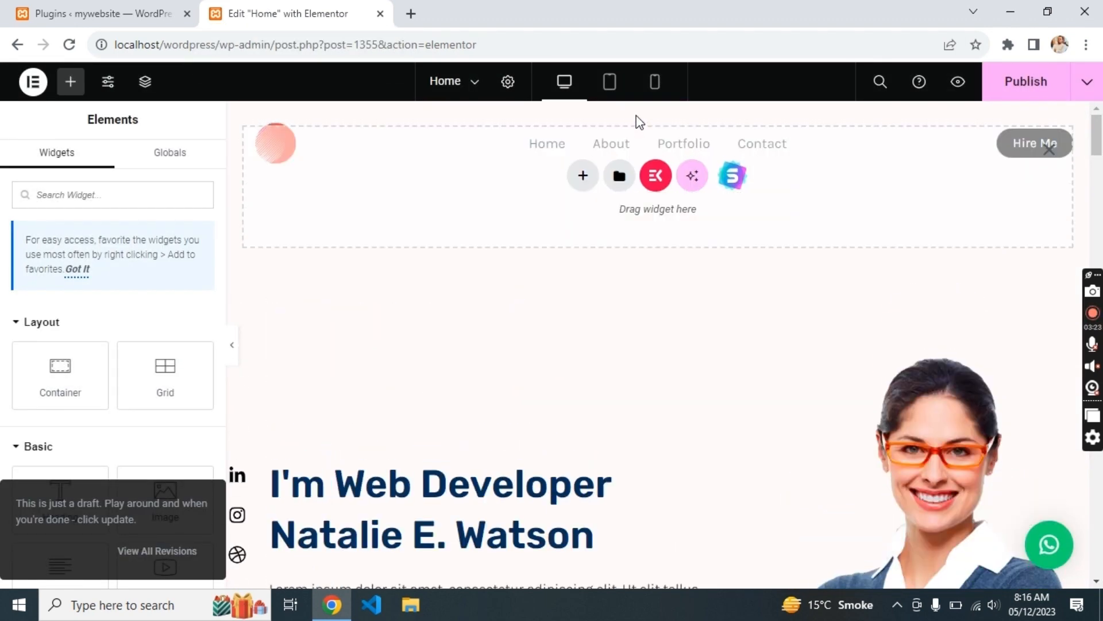
- From the ElementsKit Sections library, insert Call To Action – Section 19 with its Purchase Now button
{"action": "left_click", "coordinate": [655, 176]}
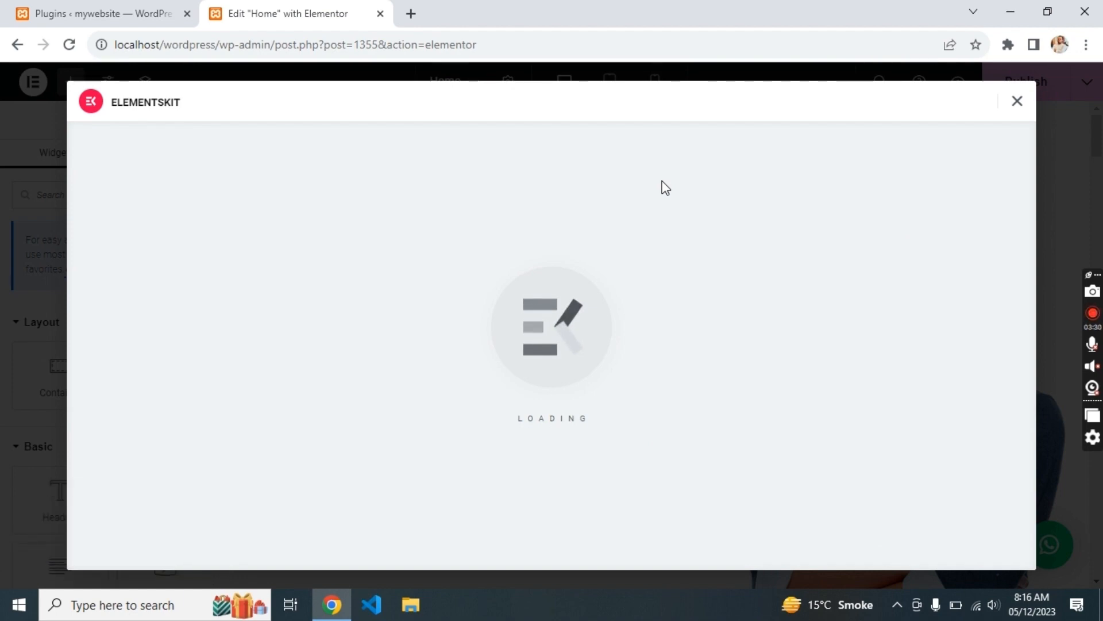
{"action": "scroll", "coordinate": [614, 324], "scroll_direction": "down", "scroll_amount": 7}
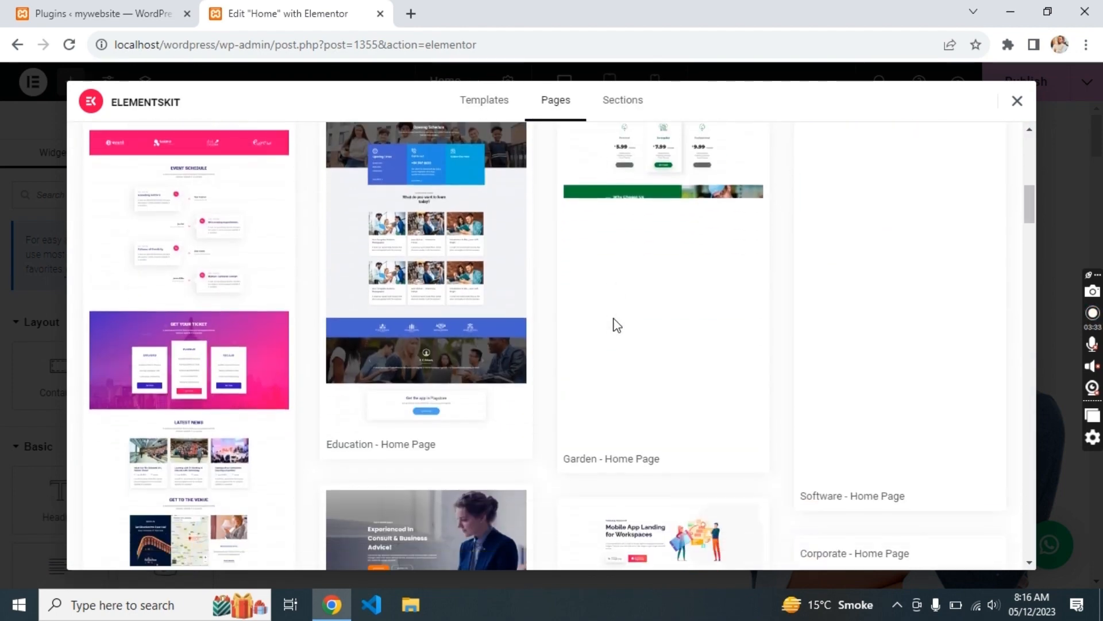
{"action": "scroll", "coordinate": [612, 318], "scroll_direction": "up", "scroll_amount": 7}
{"action": "left_click", "coordinate": [623, 106]}
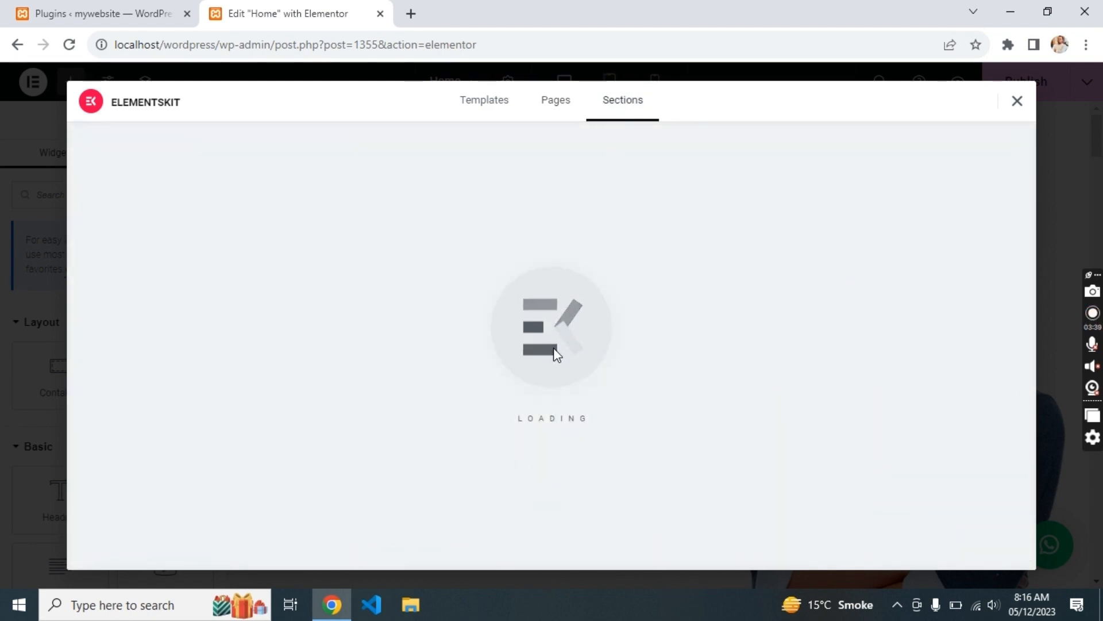
{"action": "scroll", "coordinate": [552, 362], "scroll_direction": "down", "scroll_amount": 5}
{"action": "scroll", "coordinate": [547, 376], "scroll_direction": "down", "scroll_amount": 2}
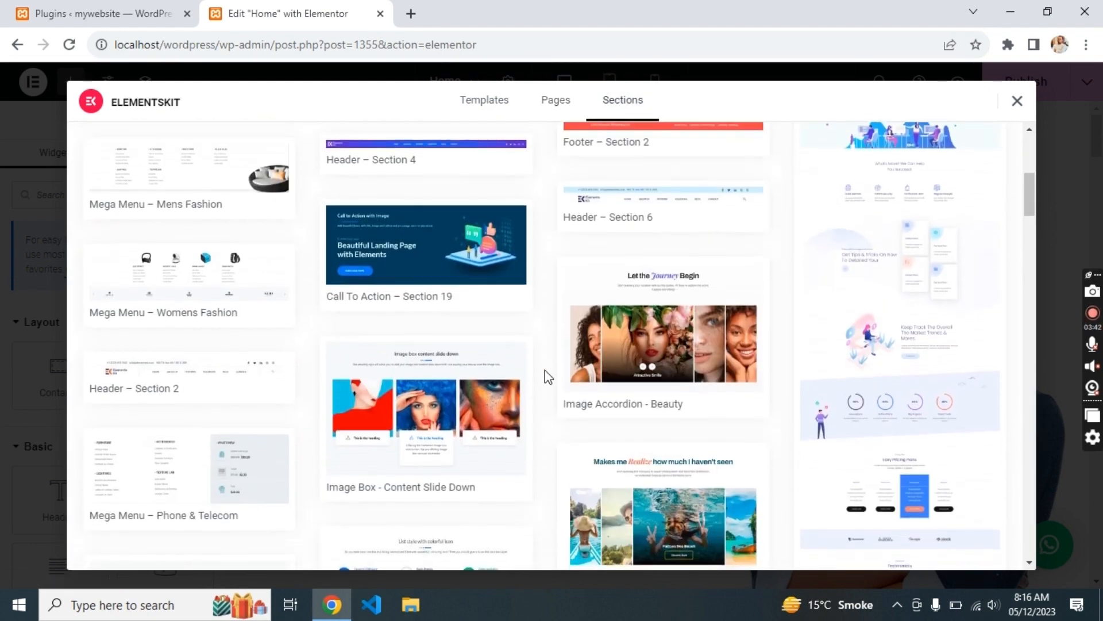
{"action": "scroll", "coordinate": [547, 376], "scroll_direction": "up", "scroll_amount": 6}
{"action": "scroll", "coordinate": [547, 377], "scroll_direction": "down", "scroll_amount": 9}
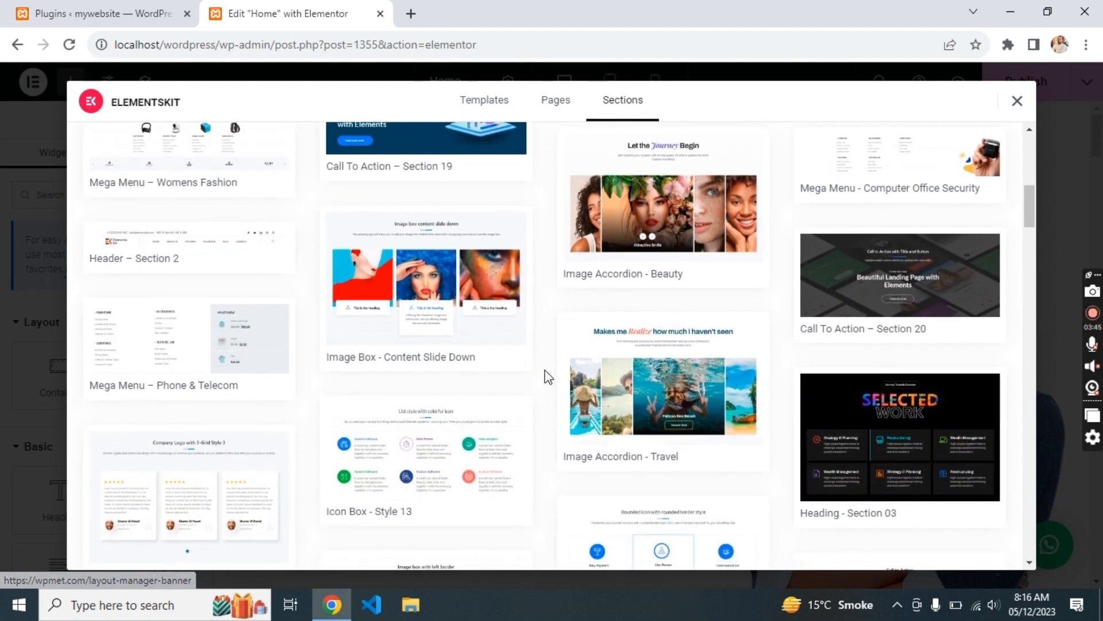
{"action": "scroll", "coordinate": [547, 377], "scroll_direction": "up", "scroll_amount": 5}
{"action": "left_click", "coordinate": [425, 370]}
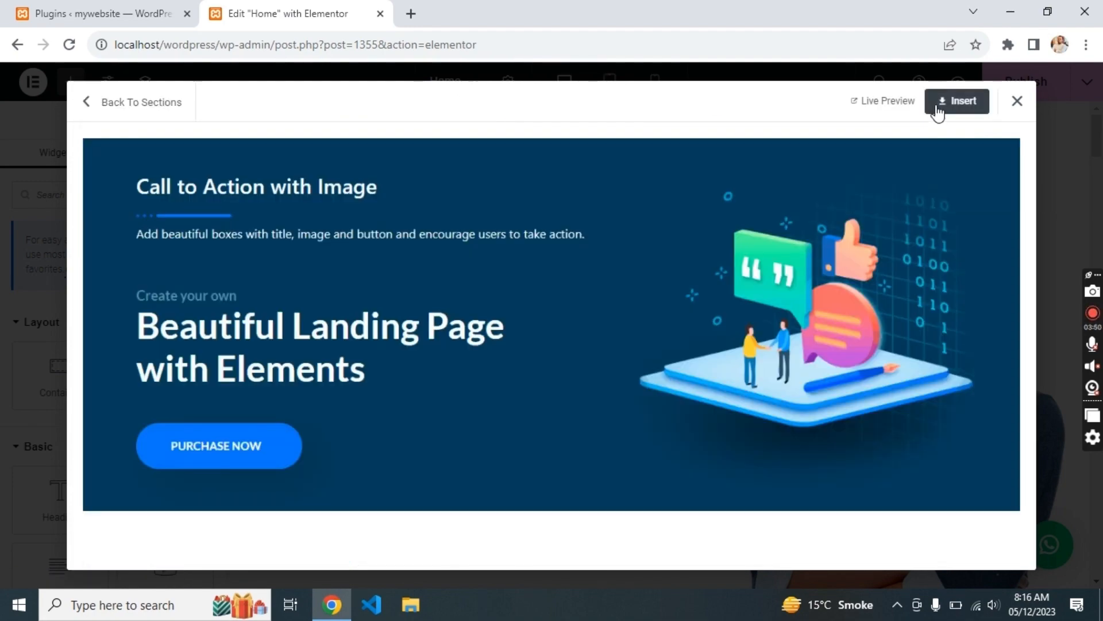
{"action": "left_click", "coordinate": [936, 109]}
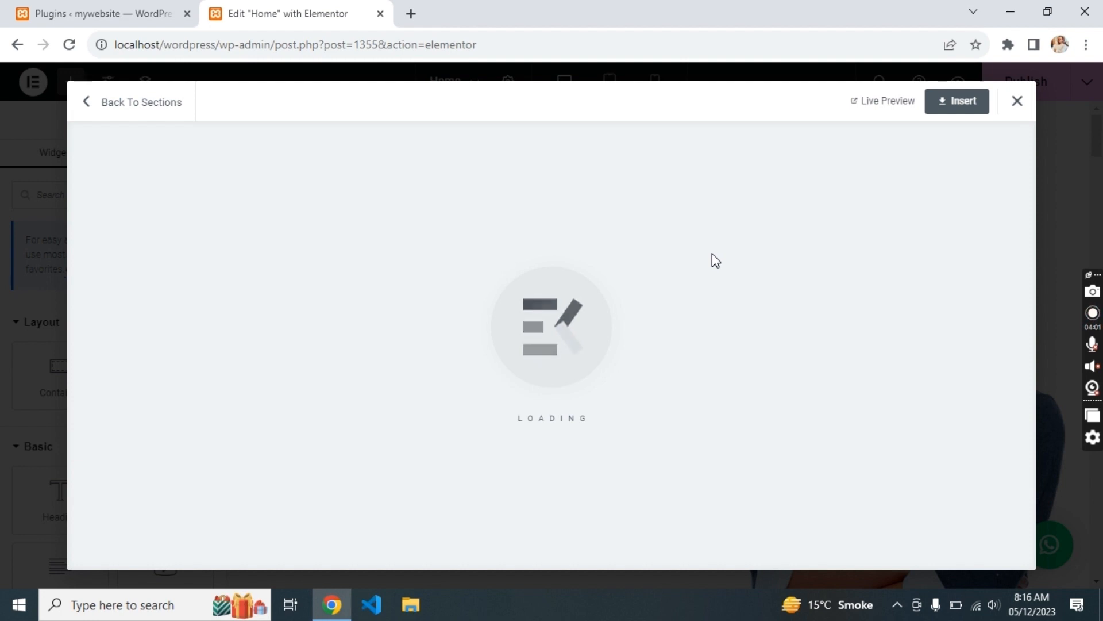
{"action": "scroll", "coordinate": [581, 330], "scroll_direction": "down", "scroll_amount": 1}
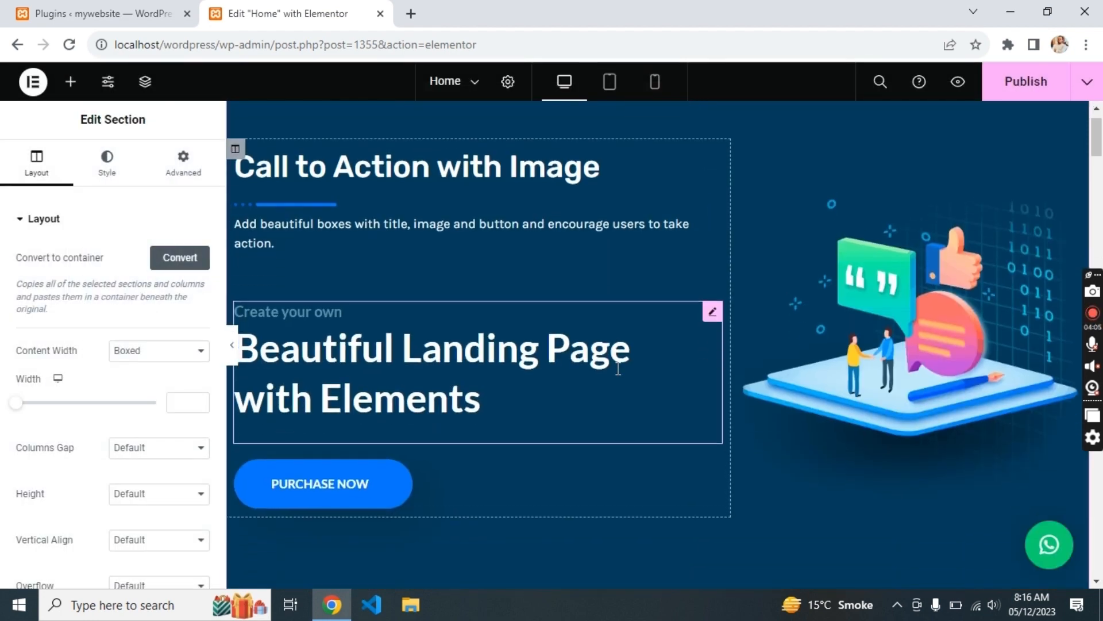
- Change the 'Beautiful Landing Page' heading title to Spaqoo Tech and publish the Home page
{"action": "left_click", "coordinate": [559, 397]}
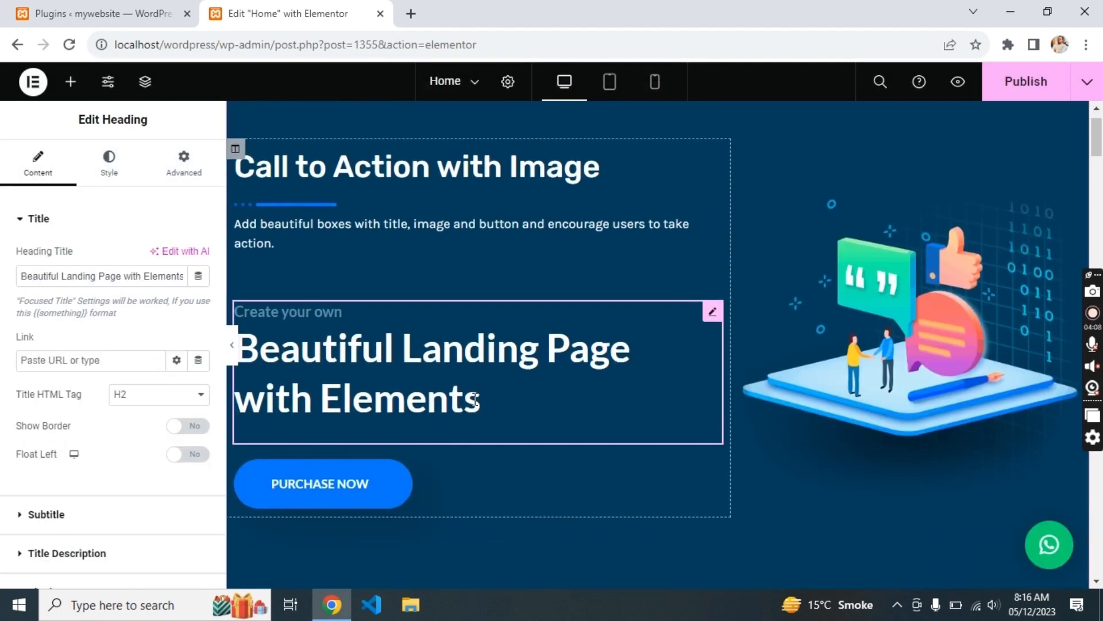
{"action": "triple_click", "coordinate": [157, 274]}
{"action": "key", "text": "BackSpace"}
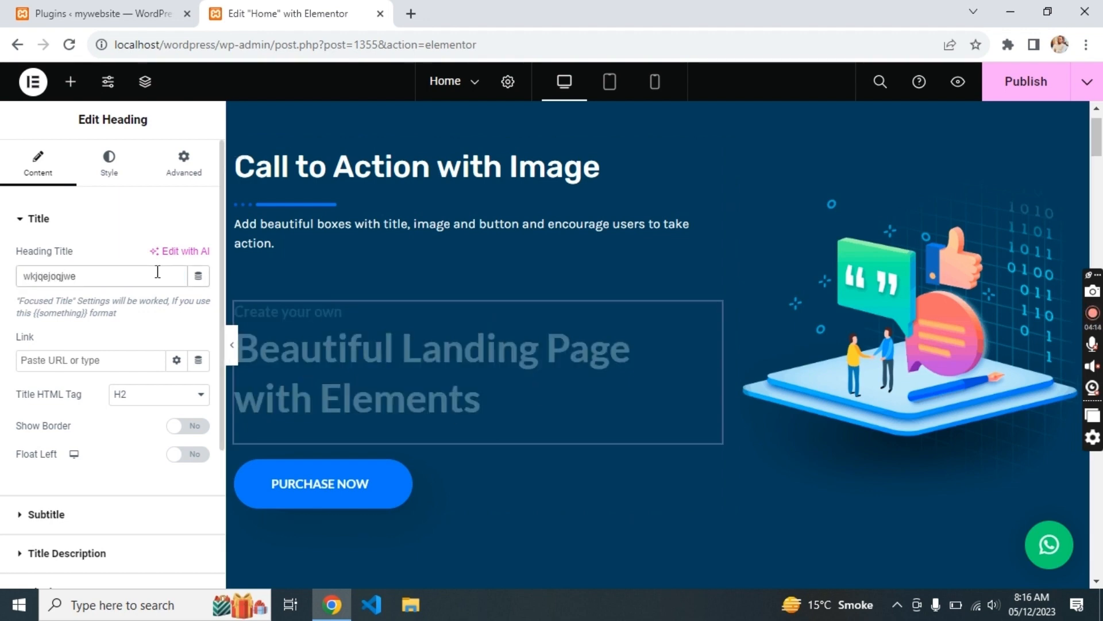
{"action": "type", "text": "wkjqejoqjwe"}
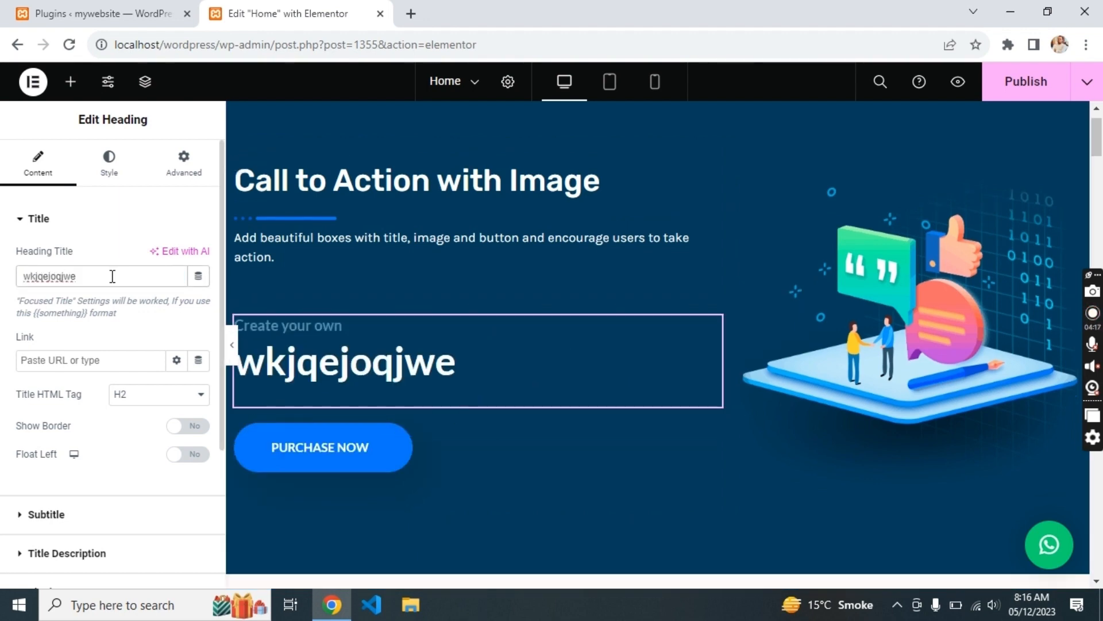
{"action": "triple_click", "coordinate": [113, 276]}
{"action": "type", "text": "Spaqoo Tech"}
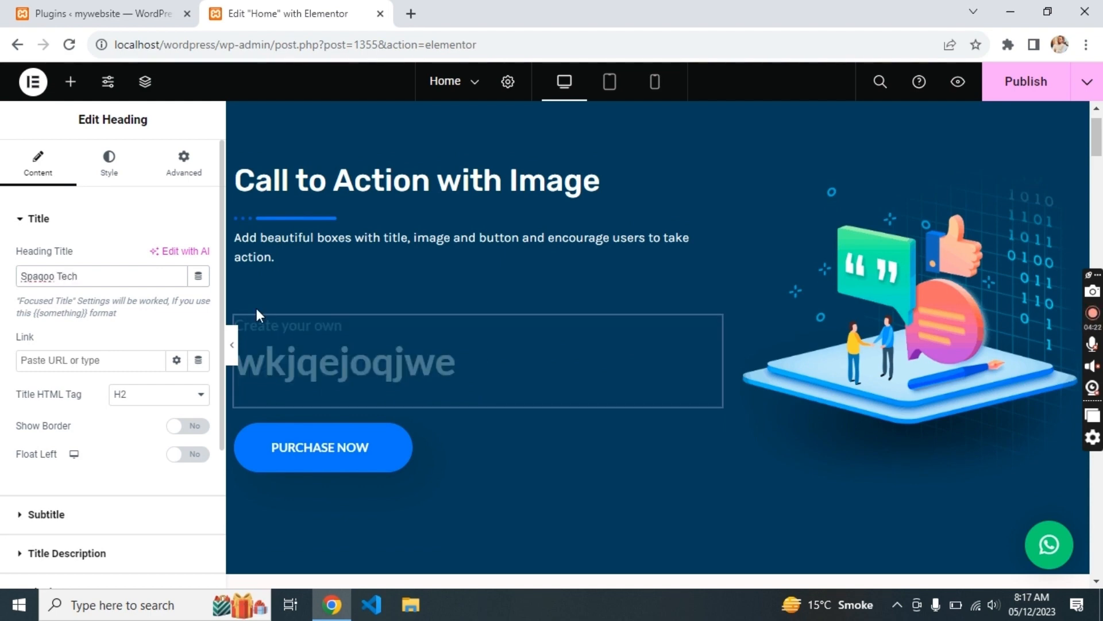
{"action": "left_click", "coordinate": [1004, 91]}
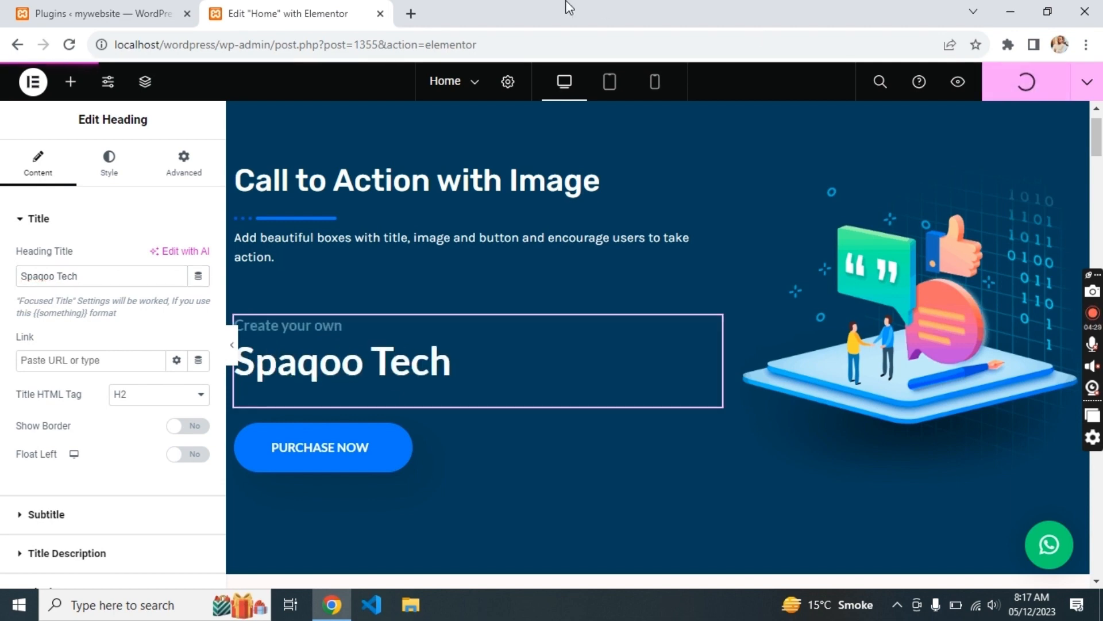
- Close Elementor, check the Spaqoo Tech heading on the live site, then return to Plugins
{"action": "left_click", "coordinate": [380, 14]}
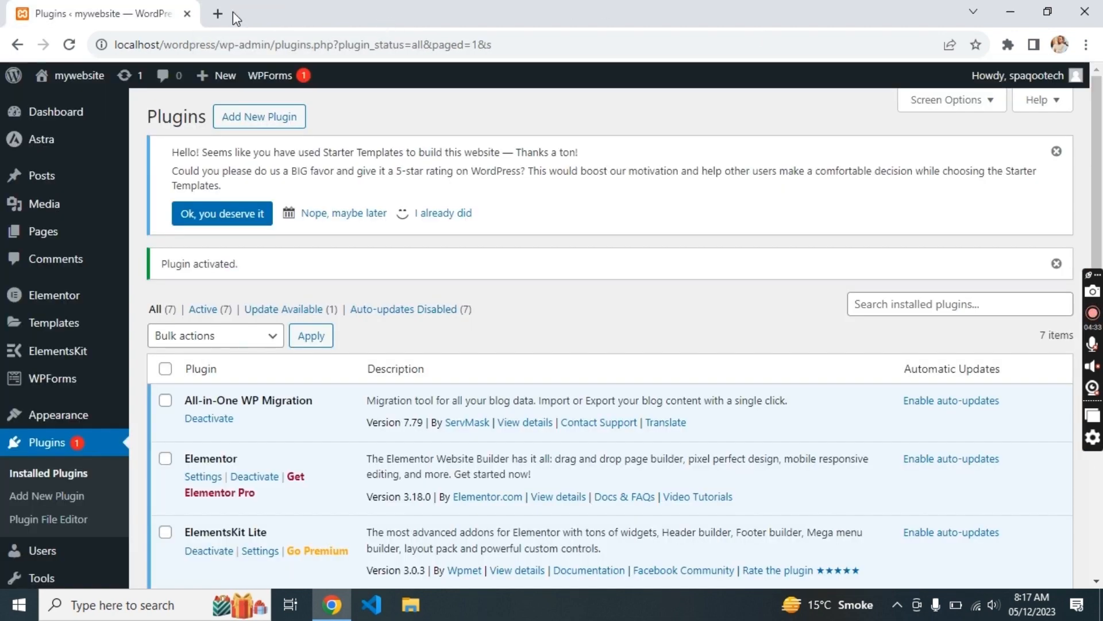
{"action": "left_click", "coordinate": [69, 84]}
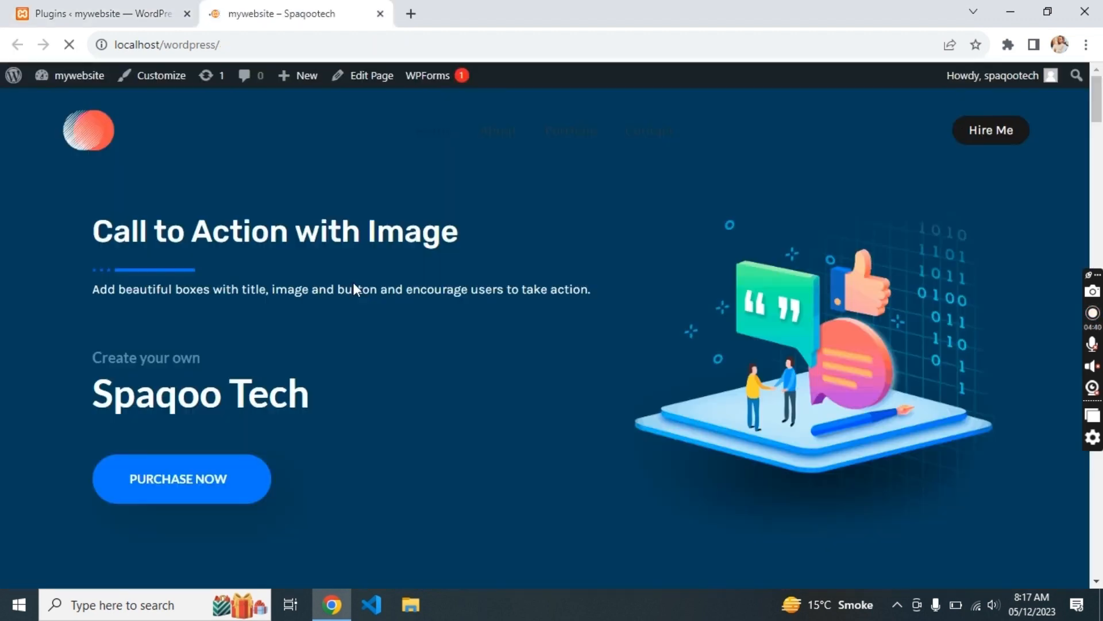
{"action": "triple_click", "coordinate": [227, 392]}
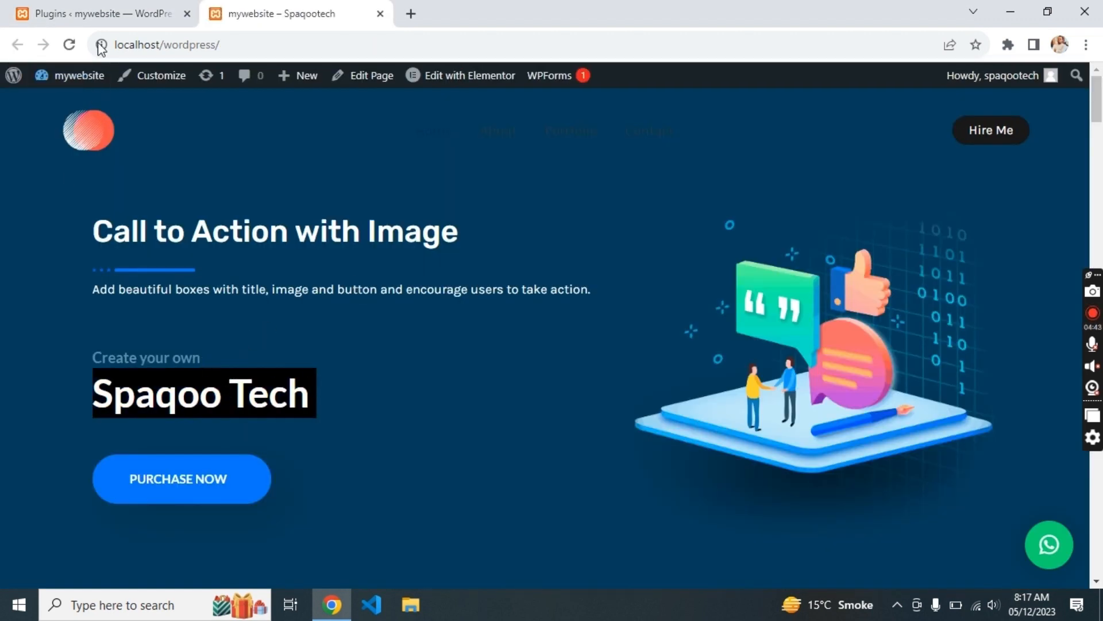
{"action": "left_click", "coordinate": [98, 13]}
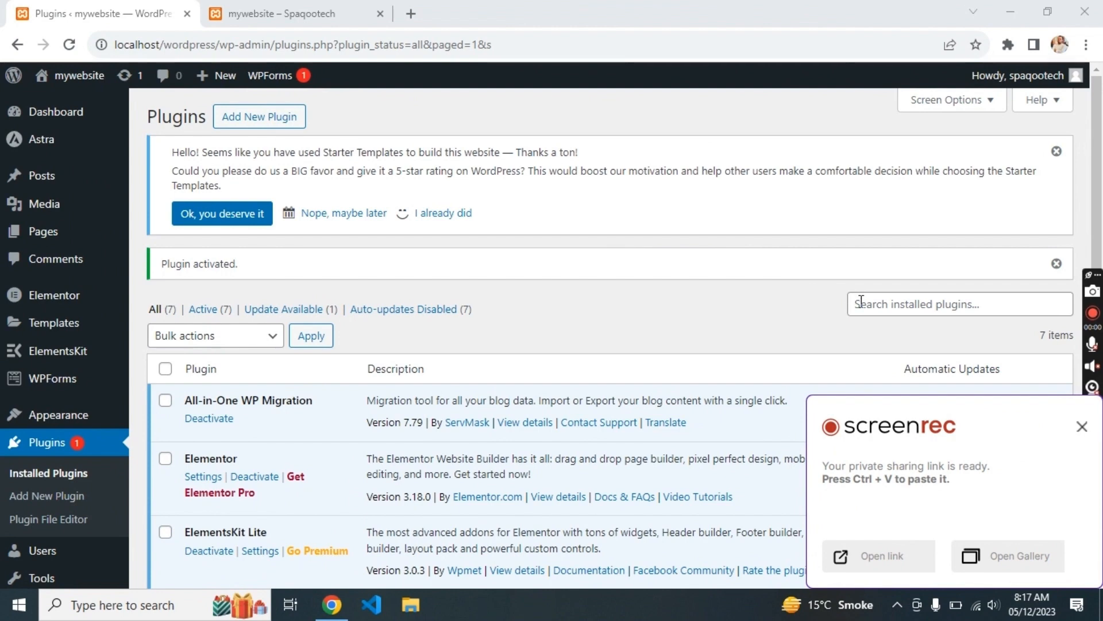
- Find WP Reset with a 'wp rese' plugin directory search, then install and activate it
{"action": "left_click", "coordinate": [860, 301]}
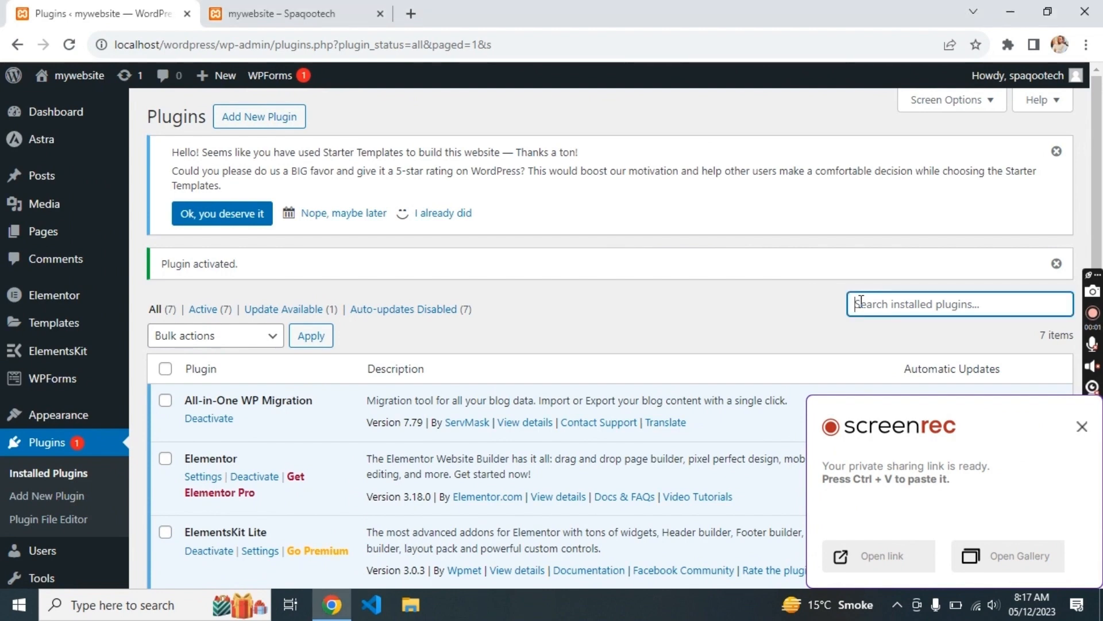
{"action": "type", "text": "wp reset"}
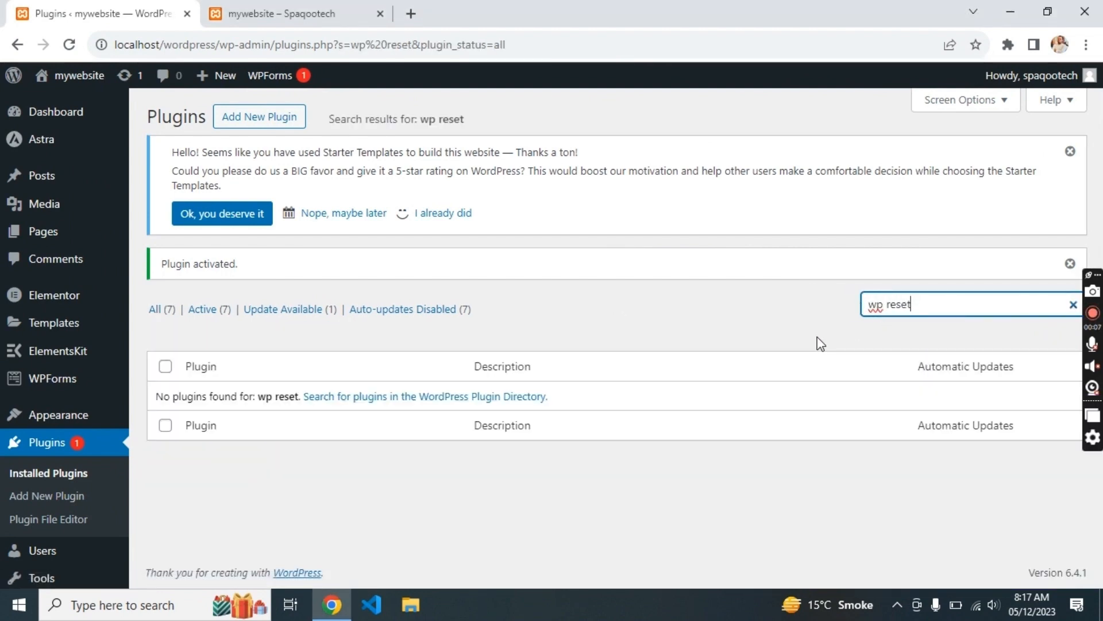
{"action": "left_click", "coordinate": [886, 303]}
{"action": "key", "text": "BackSpace"}
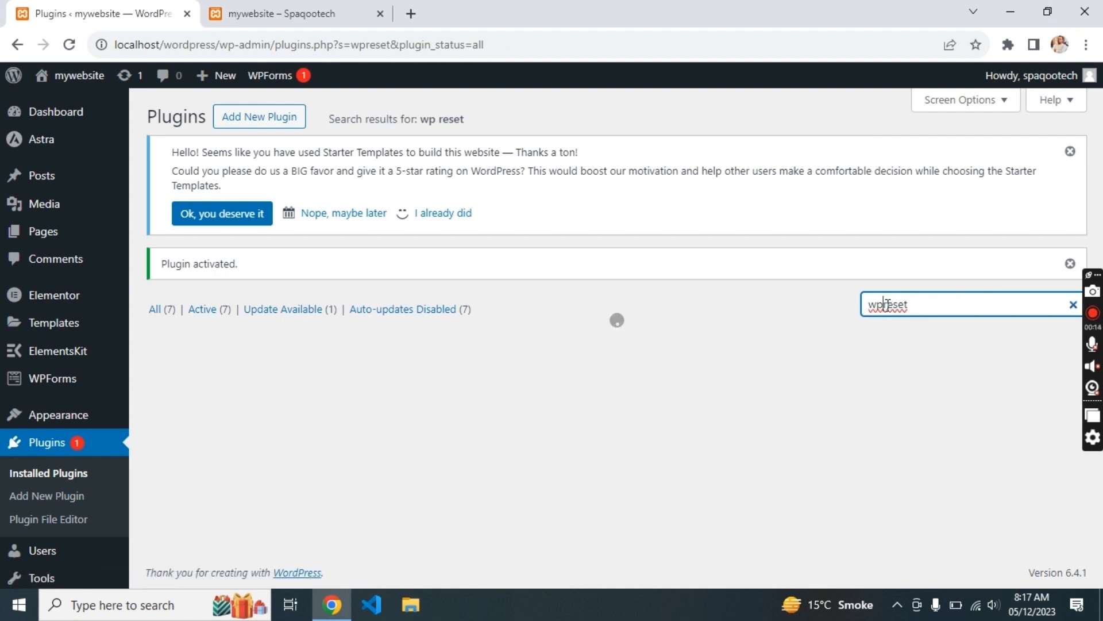
{"action": "left_click", "coordinate": [287, 117]}
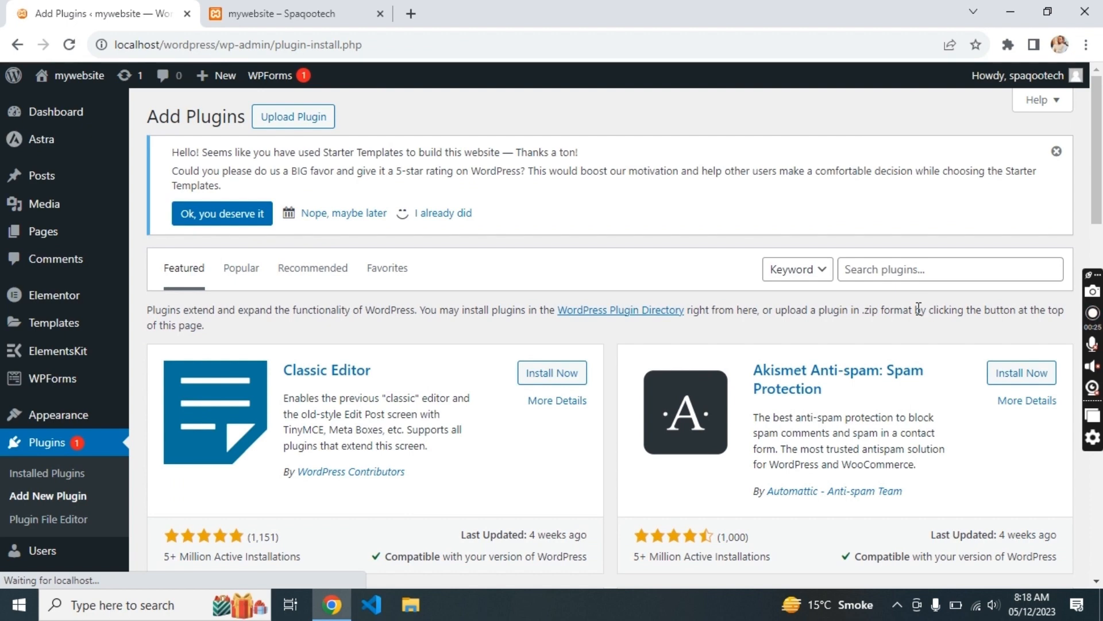
{"action": "left_click", "coordinate": [886, 266]}
{"action": "type", "text": "w"}
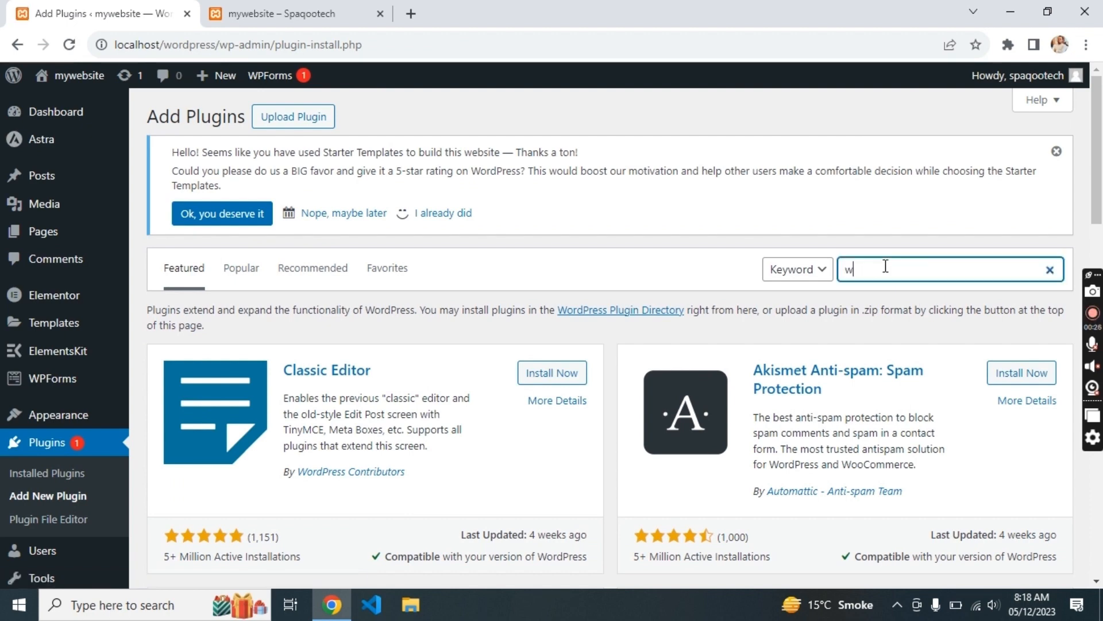
{"action": "type", "text": "p reset"}
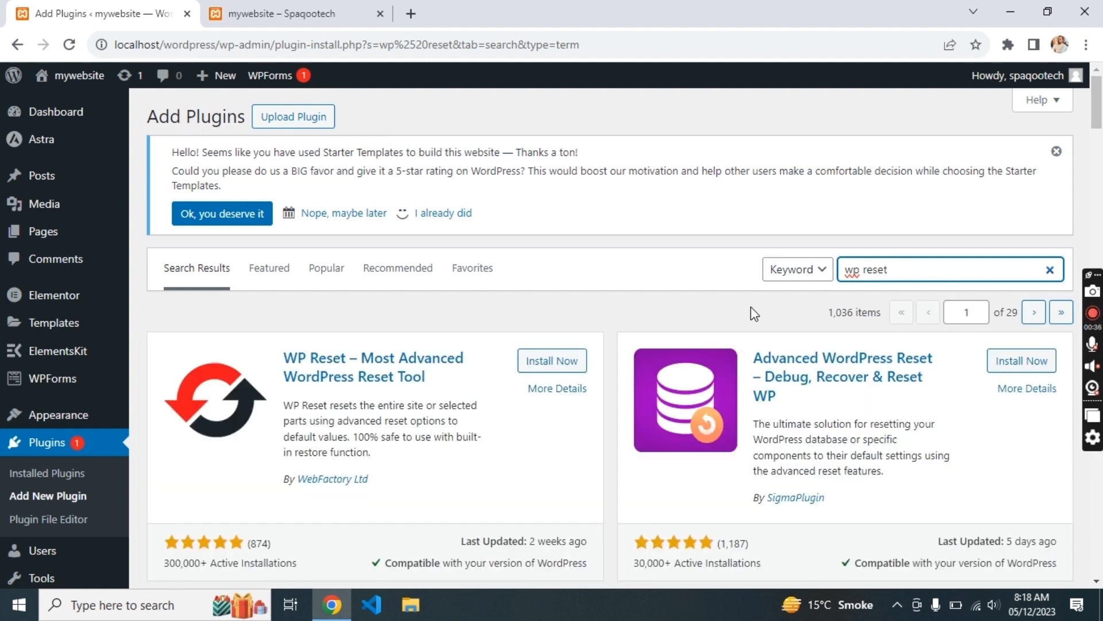
{"action": "left_click", "coordinate": [576, 364]}
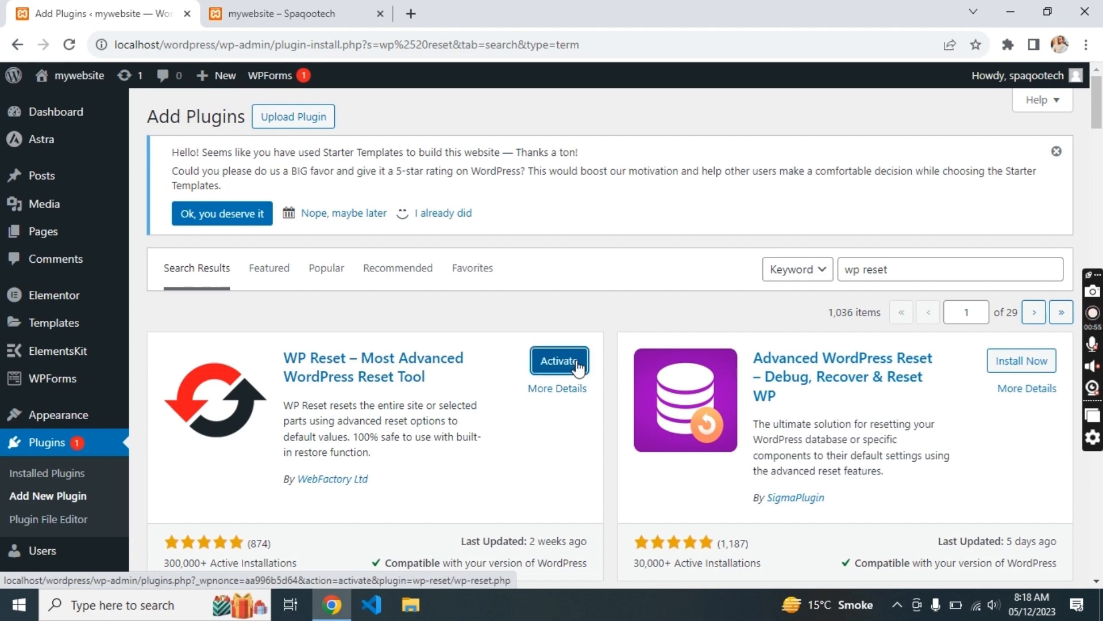
{"action": "left_click", "coordinate": [577, 367]}
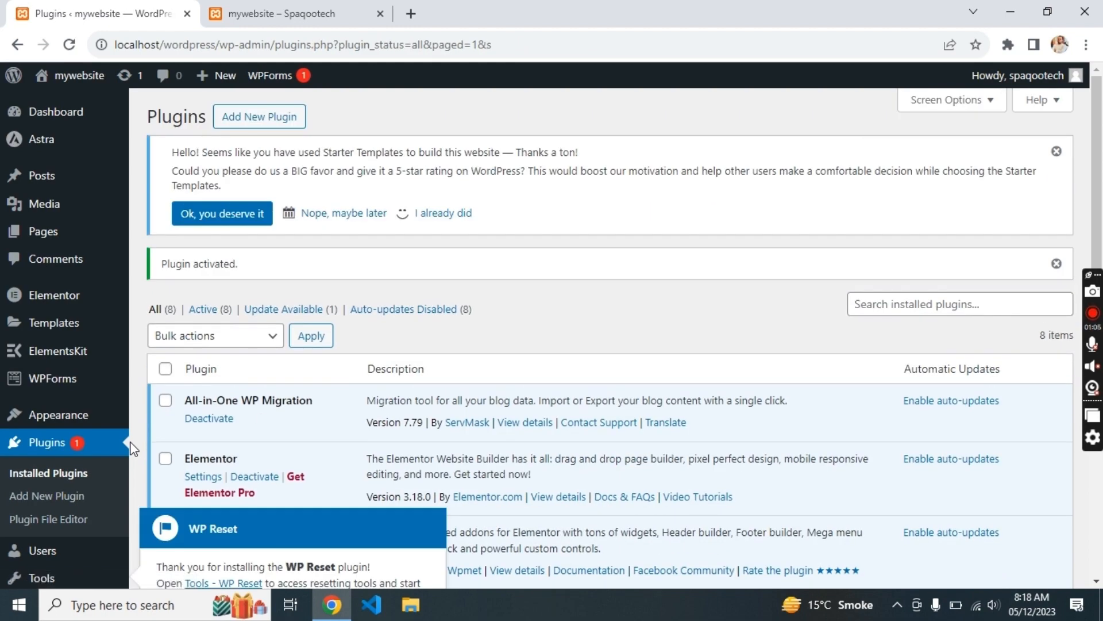
- Open the WP Reset tools page and dismiss the pricing offer popup
{"action": "scroll", "coordinate": [325, 416], "scroll_direction": "down", "scroll_amount": 3}
{"action": "scroll", "coordinate": [325, 416], "scroll_direction": "down", "scroll_amount": 6}
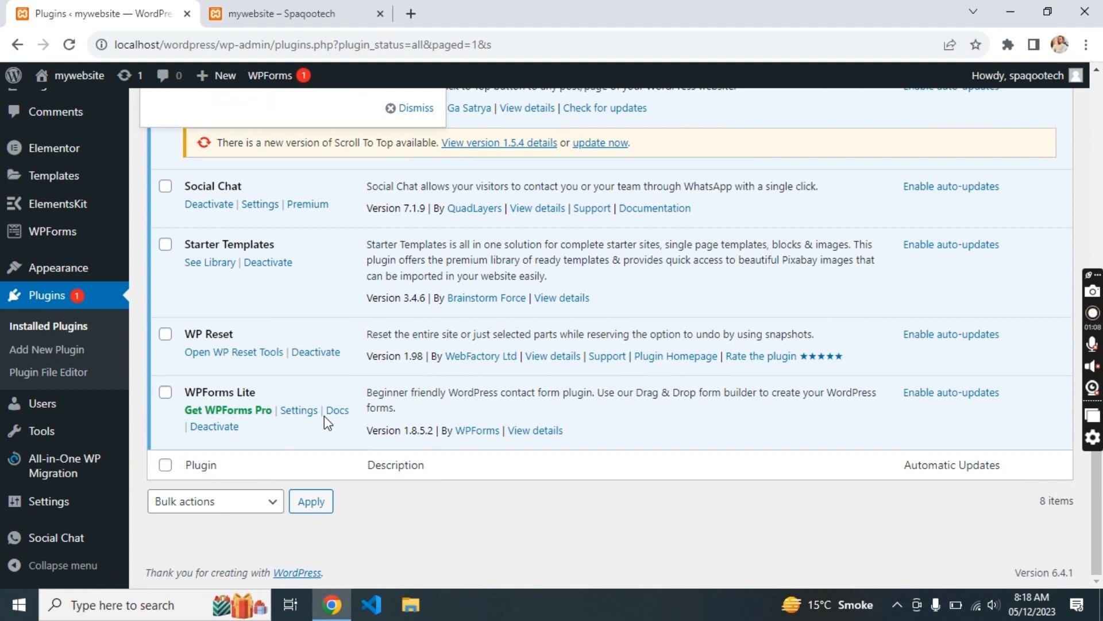
{"action": "mouse_move", "coordinate": [82, 414]}
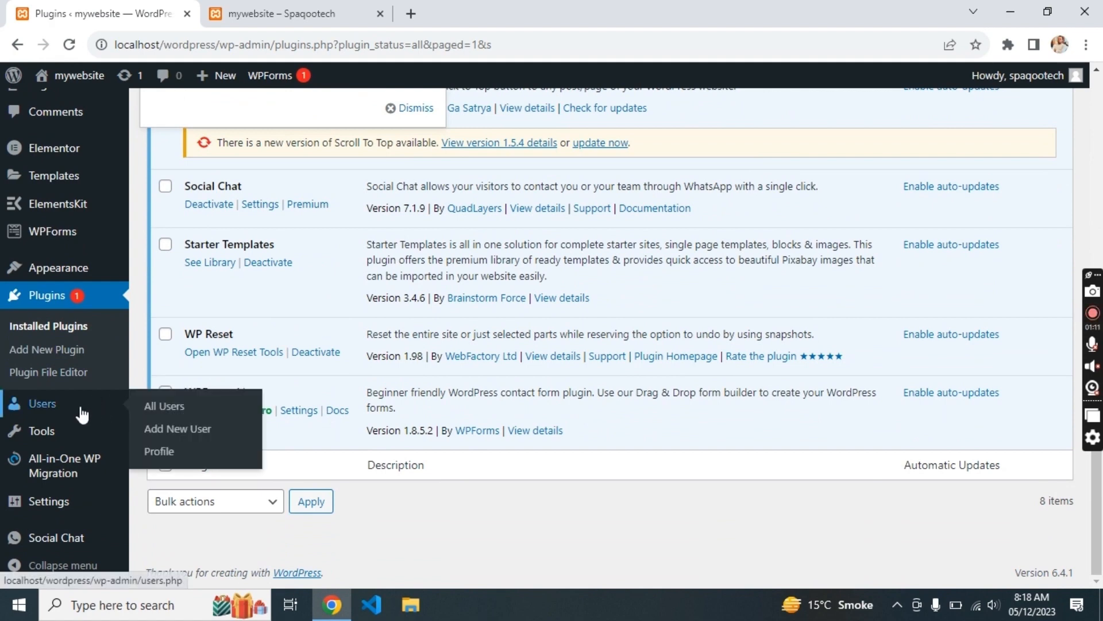
{"action": "mouse_move", "coordinate": [73, 508]}
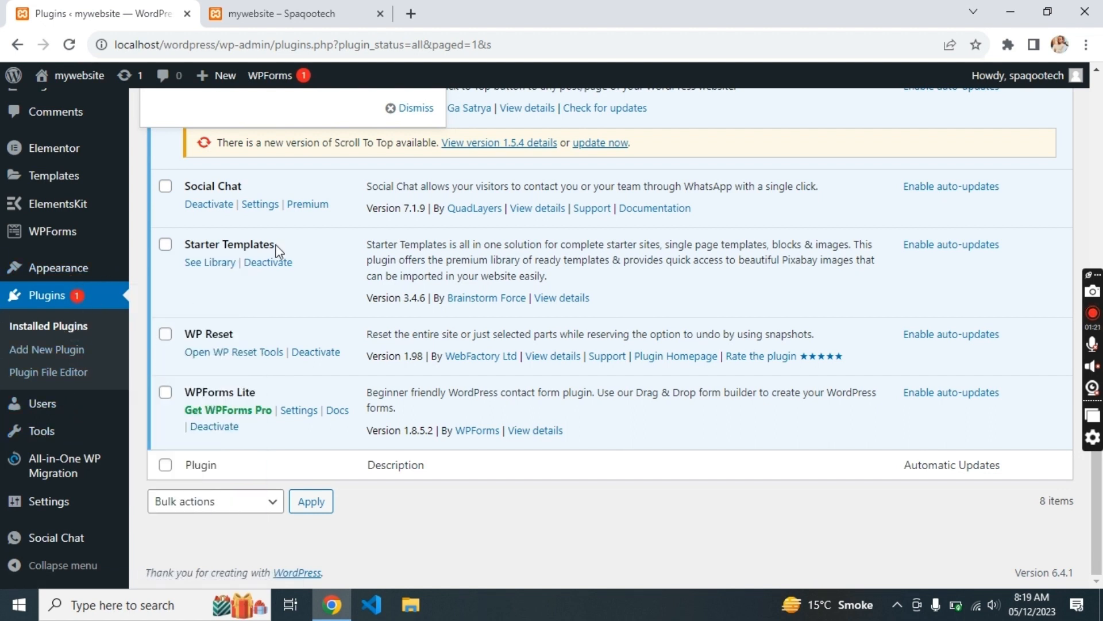
{"action": "left_click", "coordinate": [213, 353]}
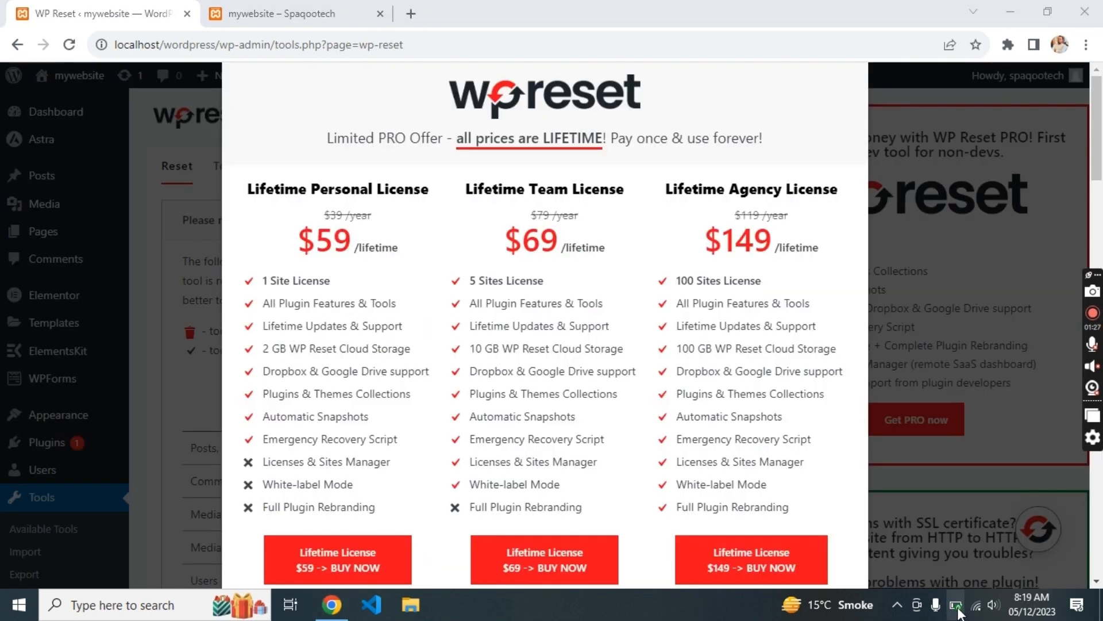
{"action": "left_click", "coordinate": [955, 605]}
{"action": "left_click", "coordinate": [956, 605]}
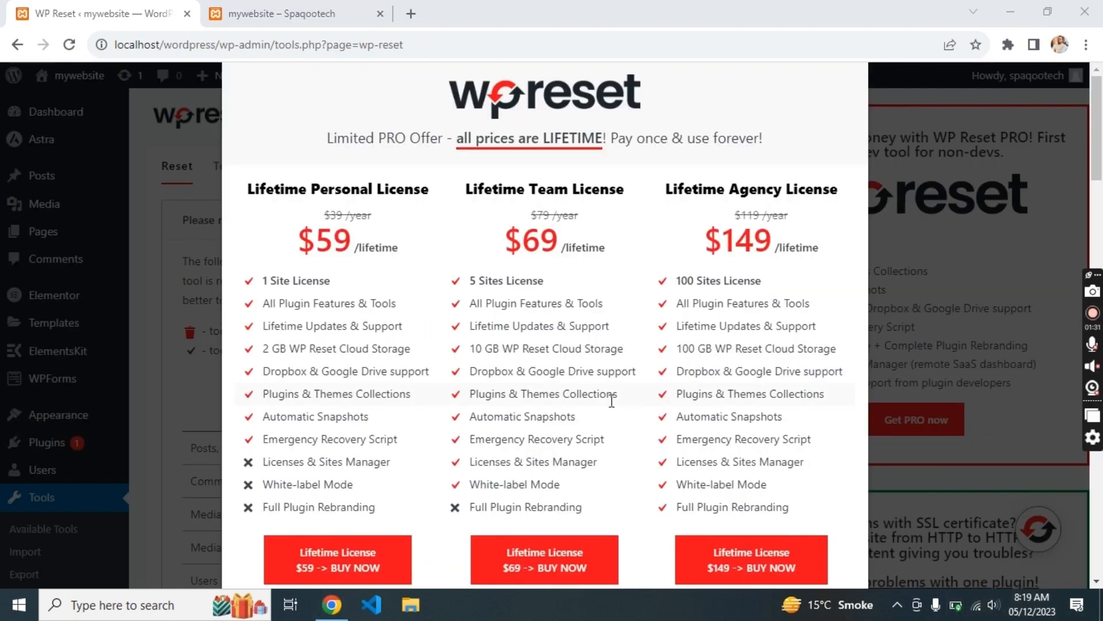
{"action": "left_click", "coordinate": [940, 272]}
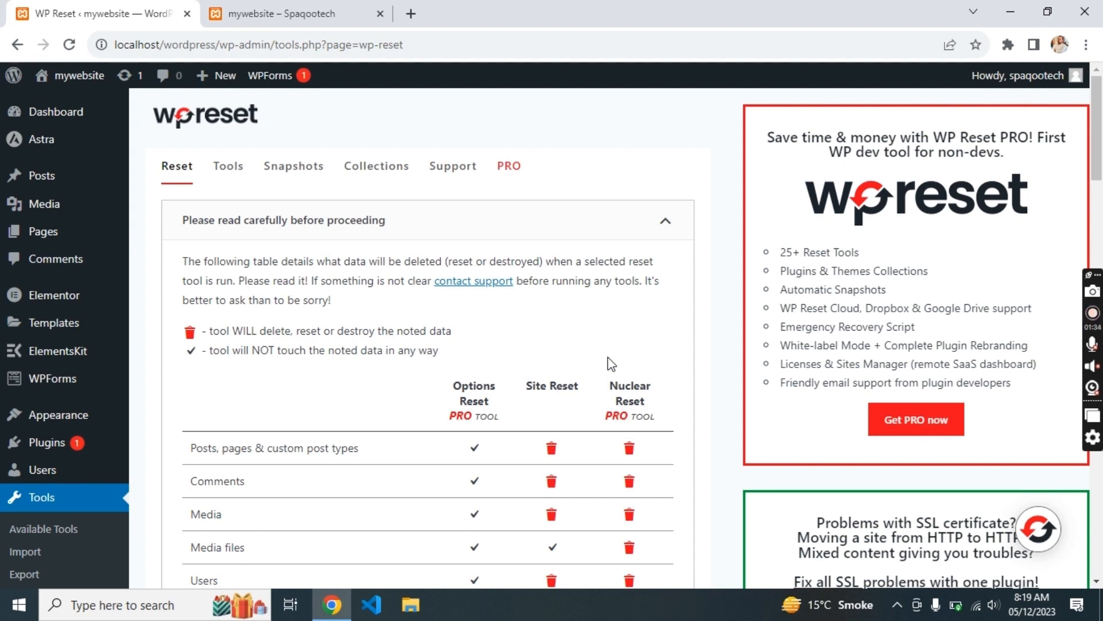
- Enter 'reset' in the Site Reset field, then run and confirm Reset WordPress
{"action": "scroll", "coordinate": [611, 363], "scroll_direction": "down", "scroll_amount": 15}
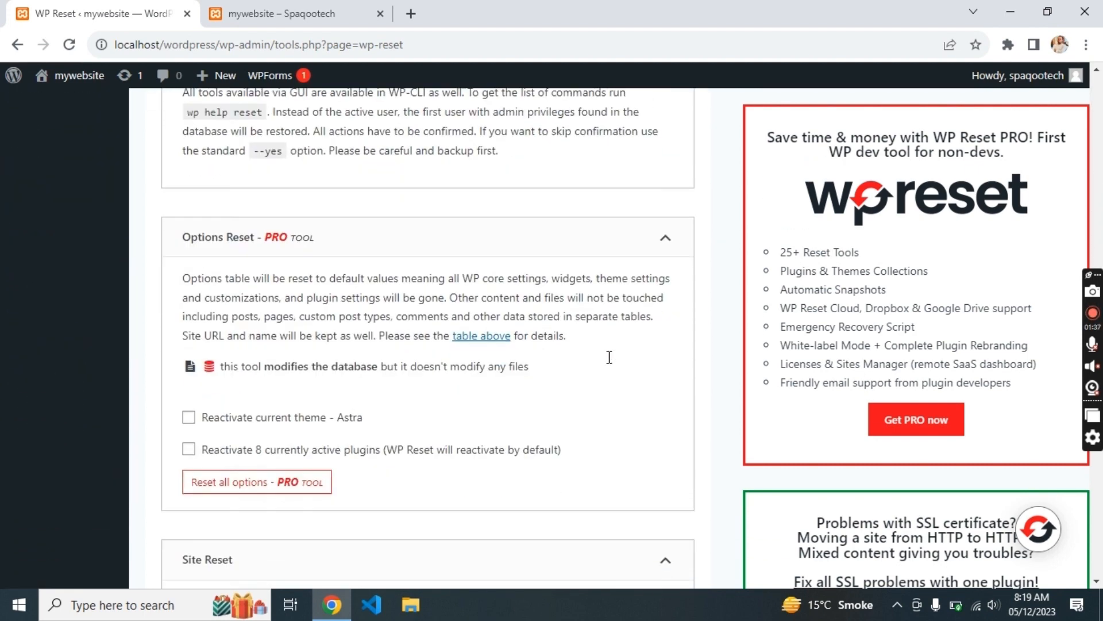
{"action": "scroll", "coordinate": [610, 357], "scroll_direction": "down", "scroll_amount": 6}
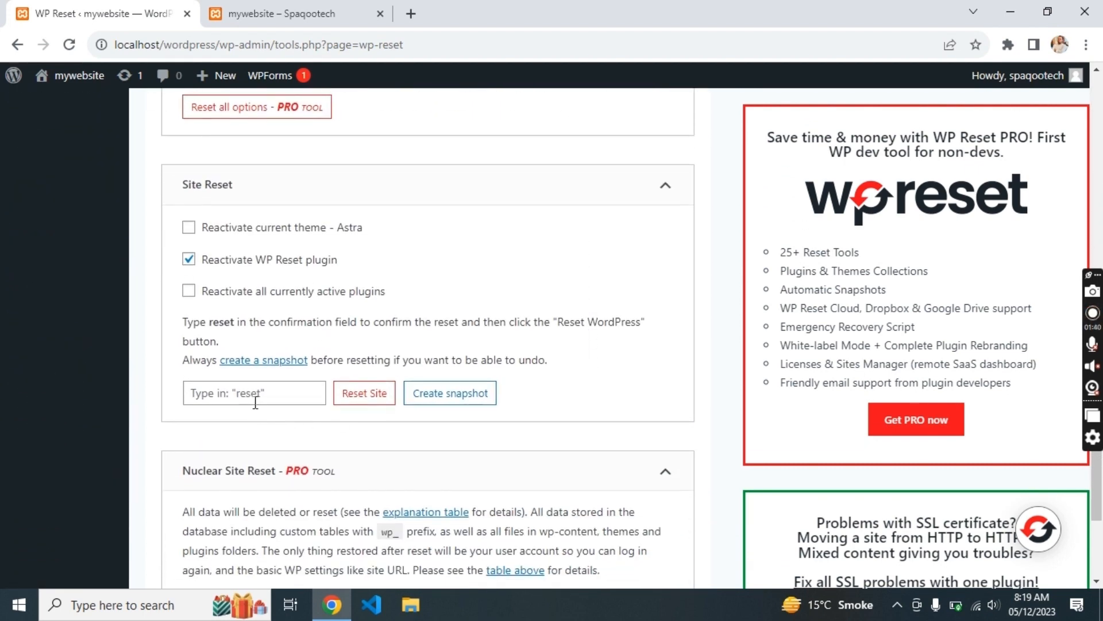
{"action": "left_click", "coordinate": [256, 402]}
{"action": "type", "text": "reset"}
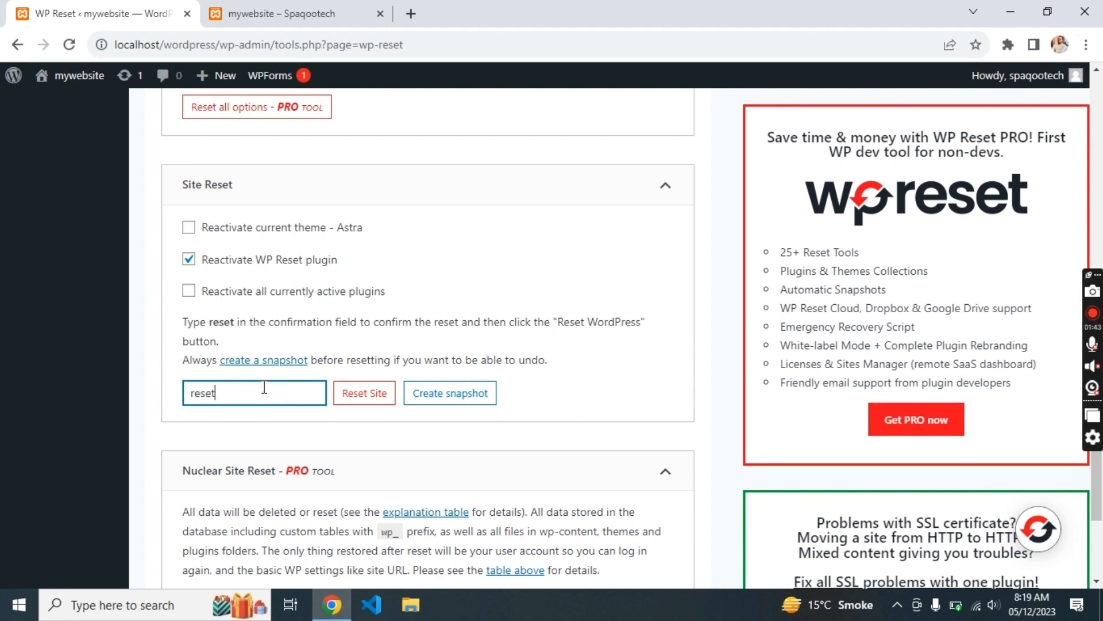
{"action": "left_click", "coordinate": [263, 4]}
{"action": "left_click", "coordinate": [118, 8]}
{"action": "left_click", "coordinate": [371, 392]}
{"action": "left_click", "coordinate": [479, 454]}
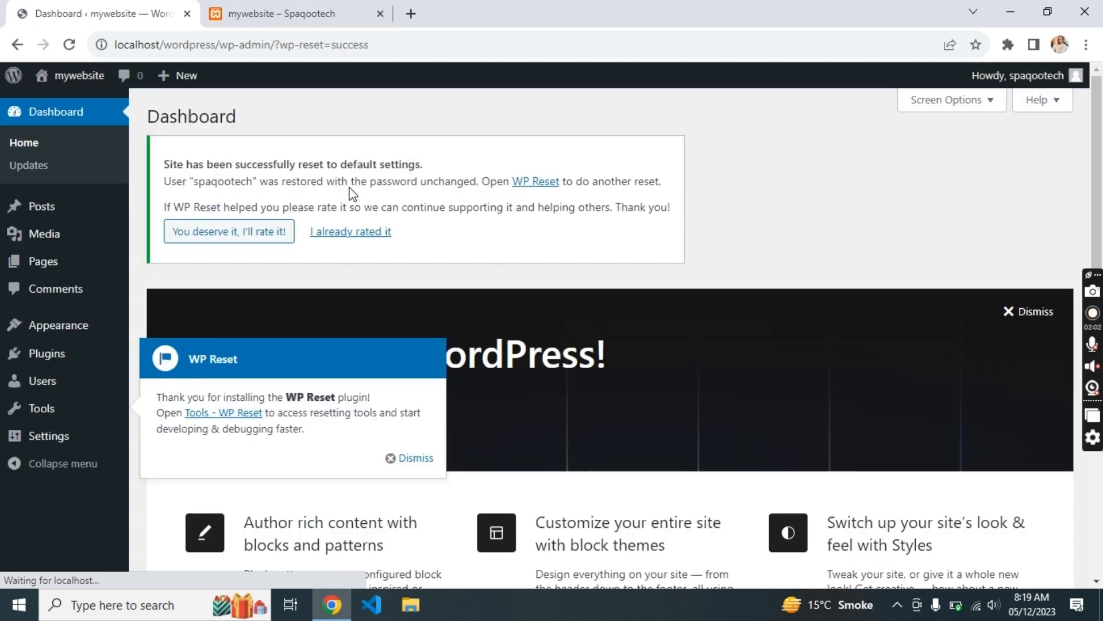
- Reload the live homepage to see the default Études architecture content, then return to the Dashboard
{"action": "left_click", "coordinate": [310, 17]}
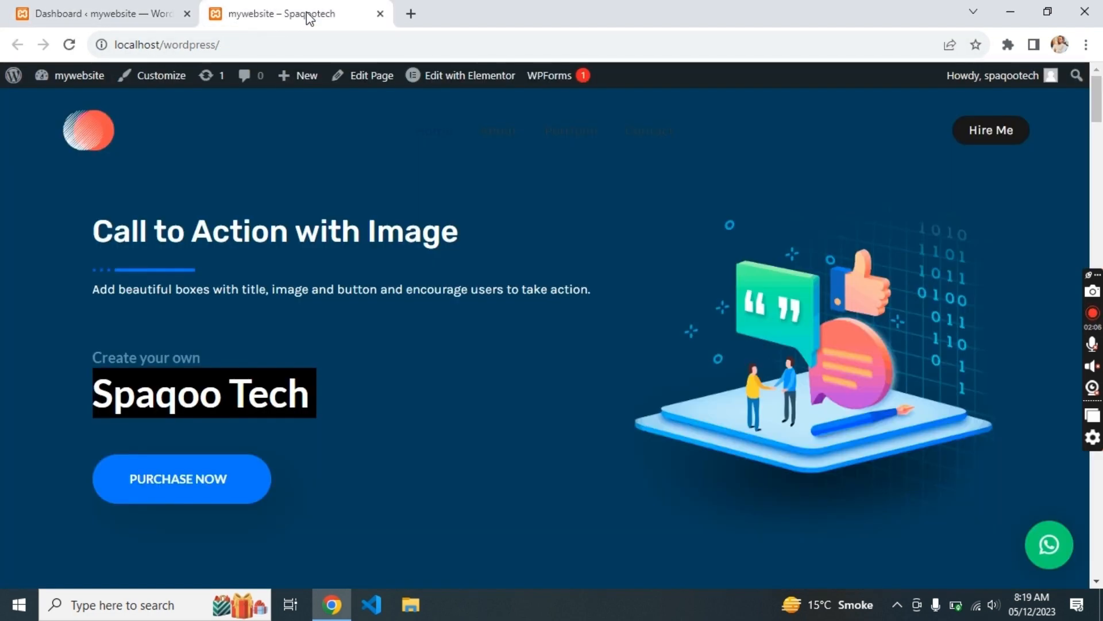
{"action": "key", "text": "F5"}
{"action": "scroll", "coordinate": [343, 257], "scroll_direction": "down", "scroll_amount": 20}
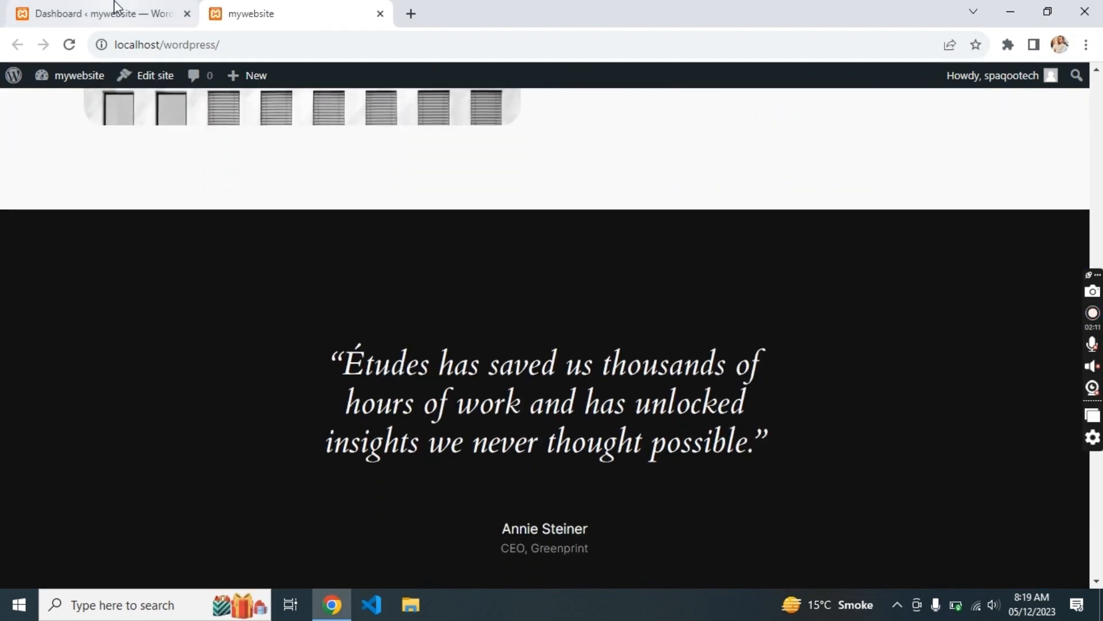
{"action": "left_click", "coordinate": [115, 7]}
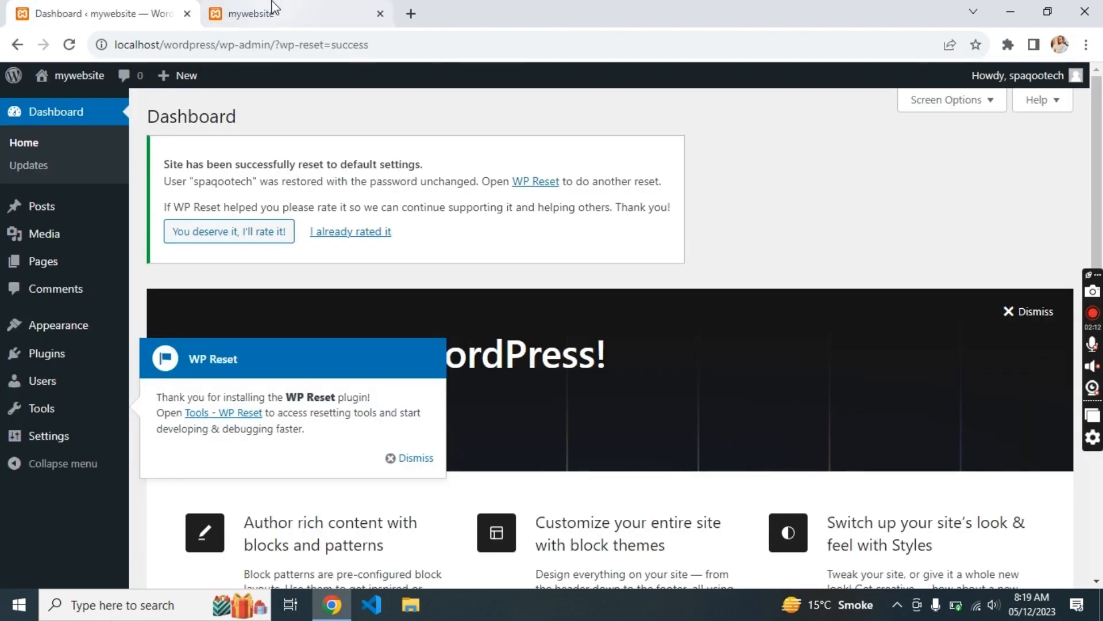
{"action": "left_click", "coordinate": [240, 8]}
{"action": "scroll", "coordinate": [385, 333], "scroll_direction": "up", "scroll_amount": 10}
{"action": "scroll", "coordinate": [385, 338], "scroll_direction": "up", "scroll_amount": 10}
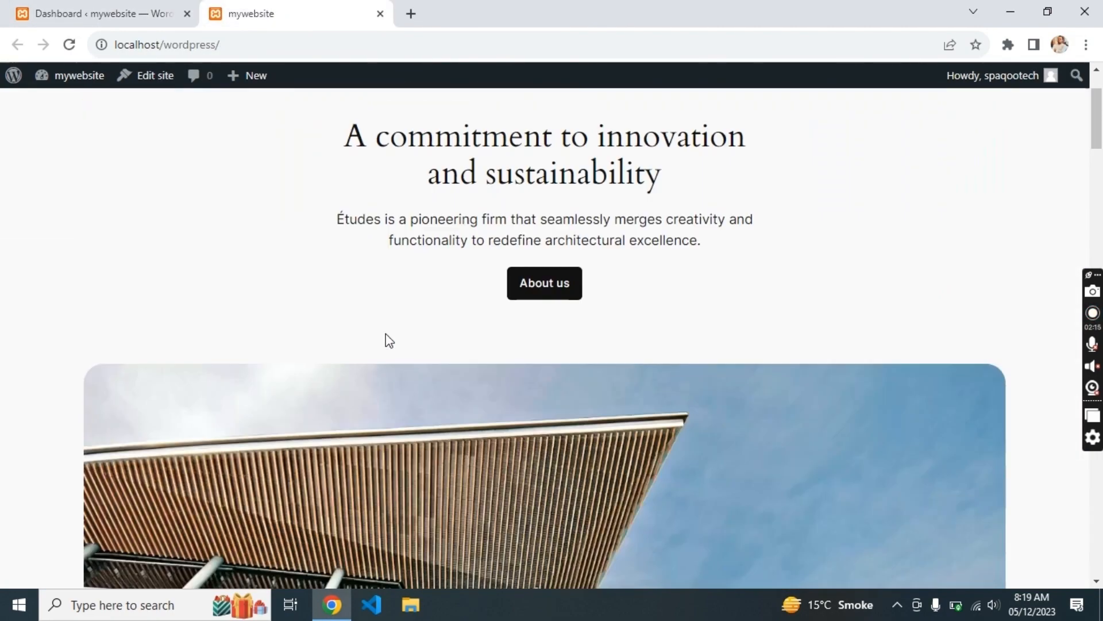
{"action": "left_click", "coordinate": [115, 14]}
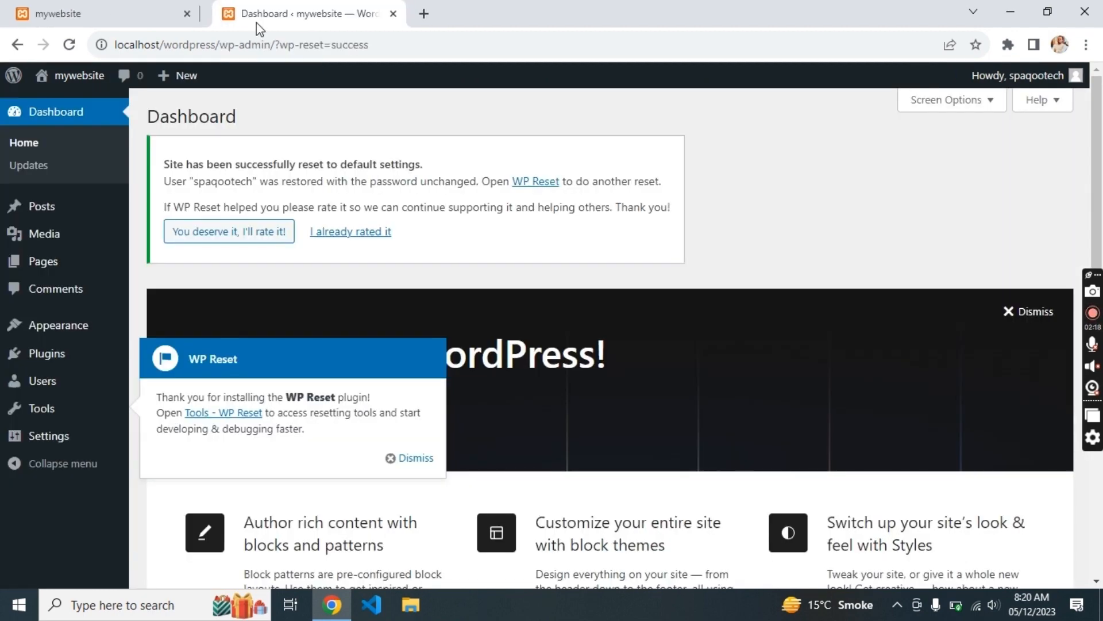